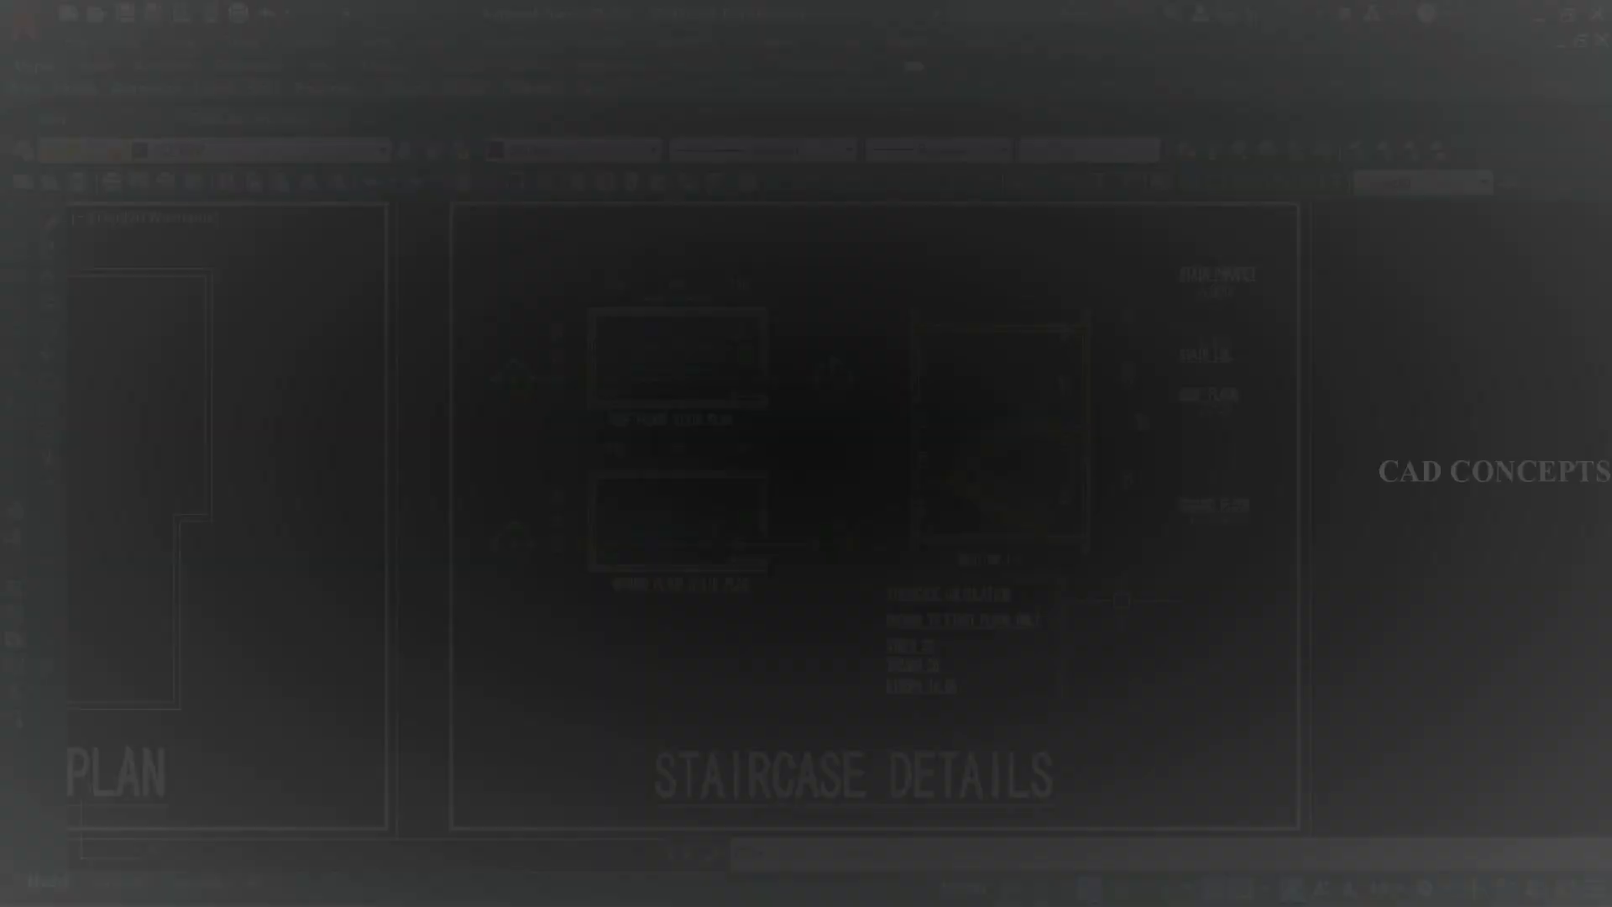
# - Examine the staircase details sheet, including the two stair plans, Section 1-1, the floor levels and the staircase calculation notes
pyautogui.scroll(6, 954, 477)
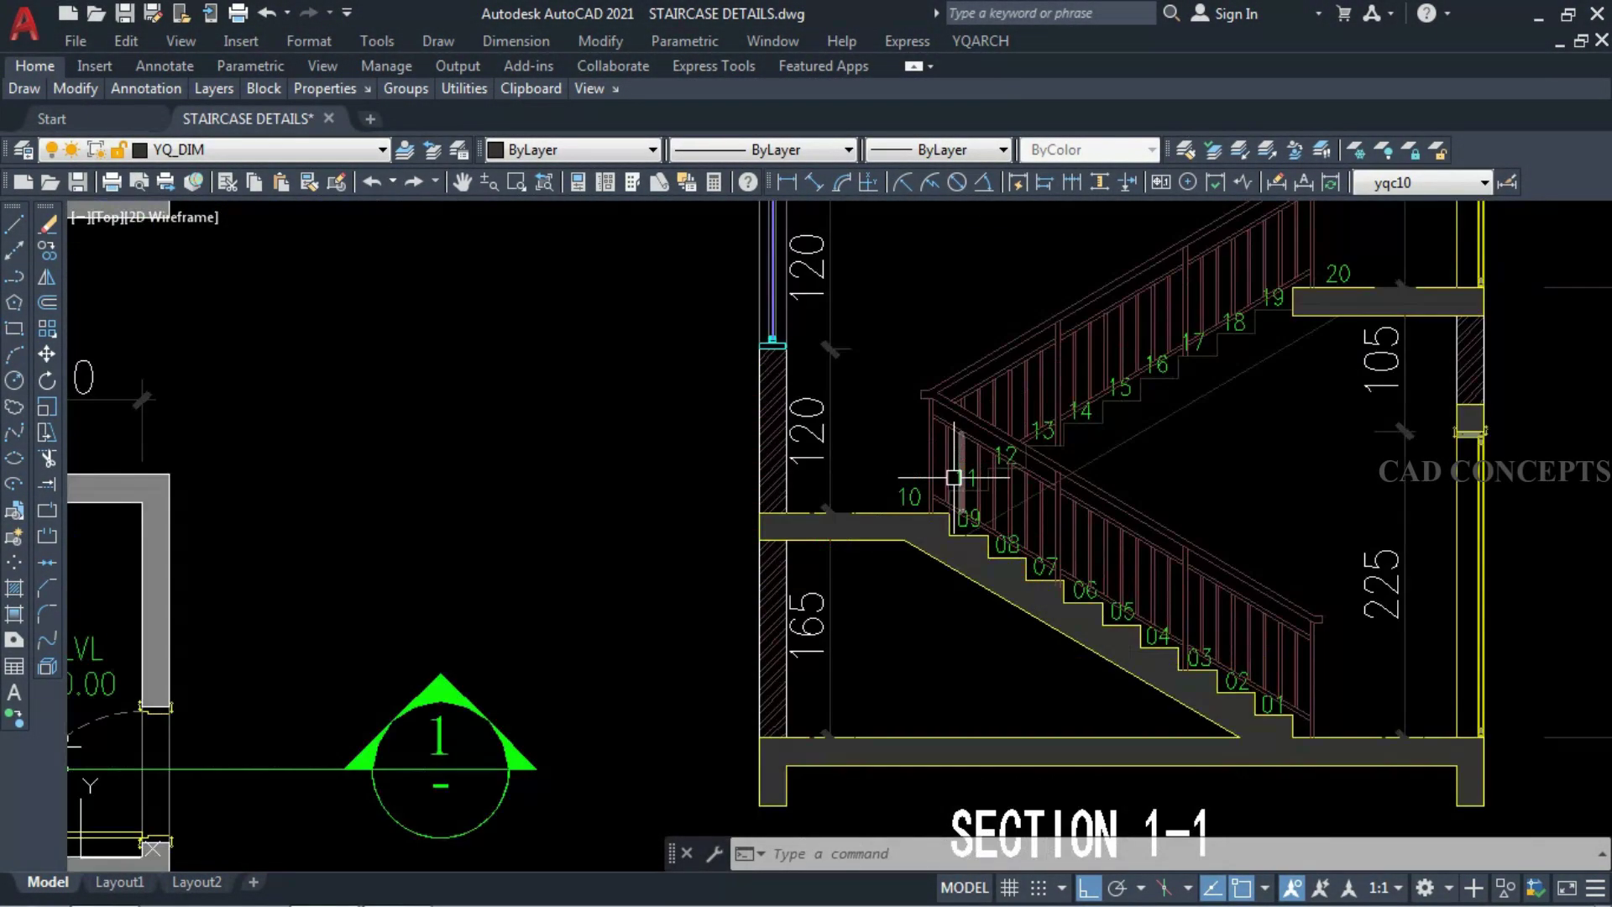
pyautogui.scroll(-5, 917, 450)
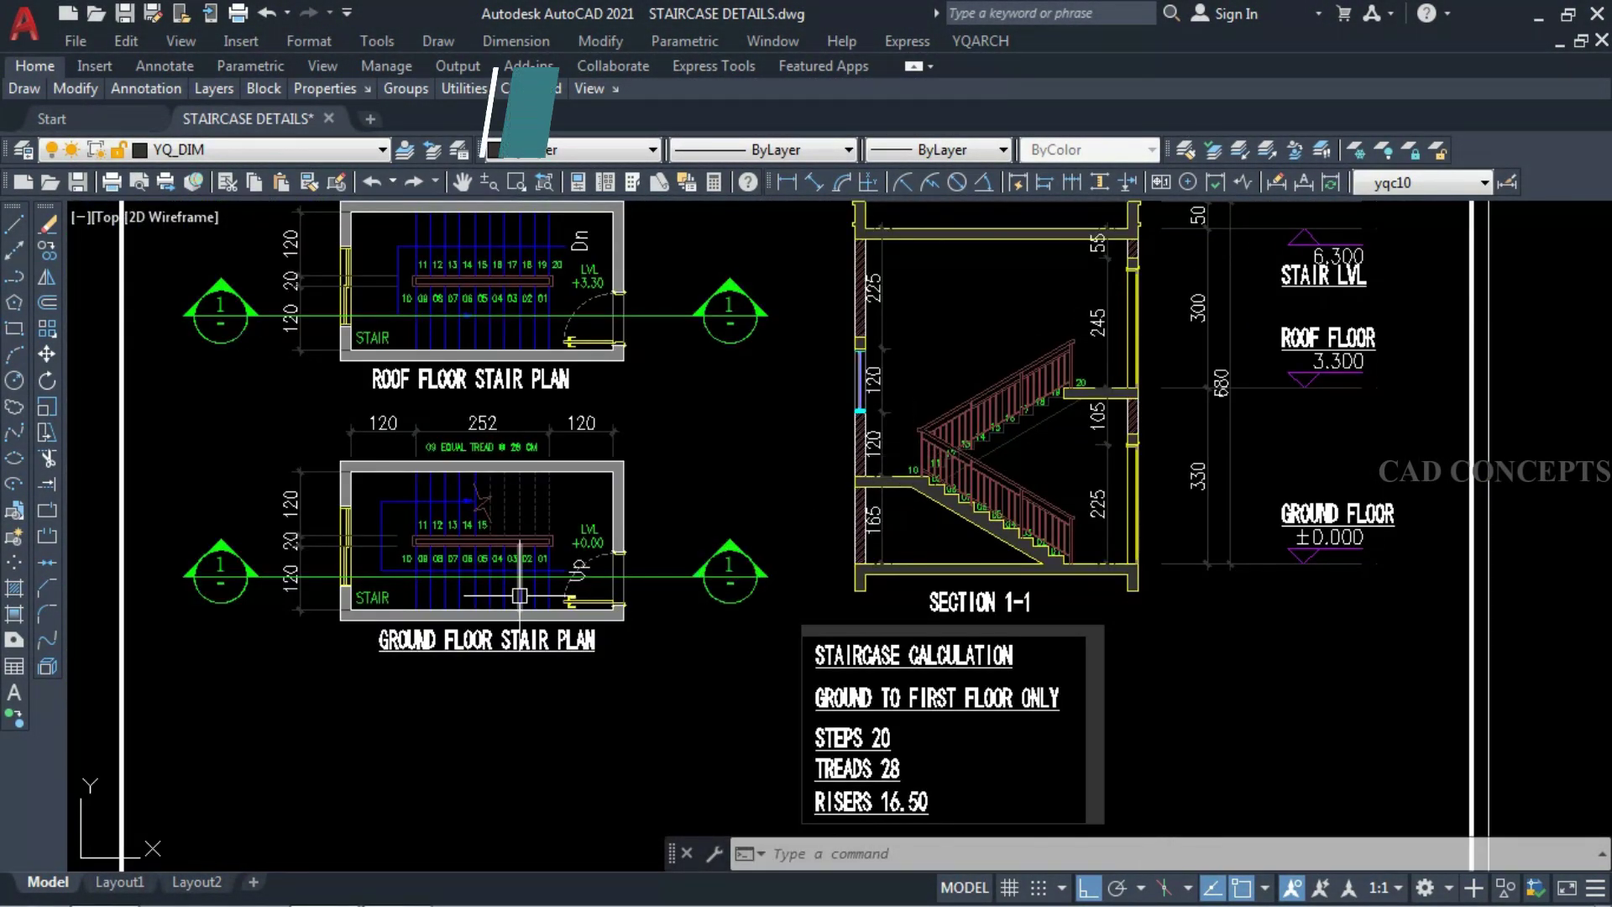
pyautogui.scroll(-7, 915, 455)
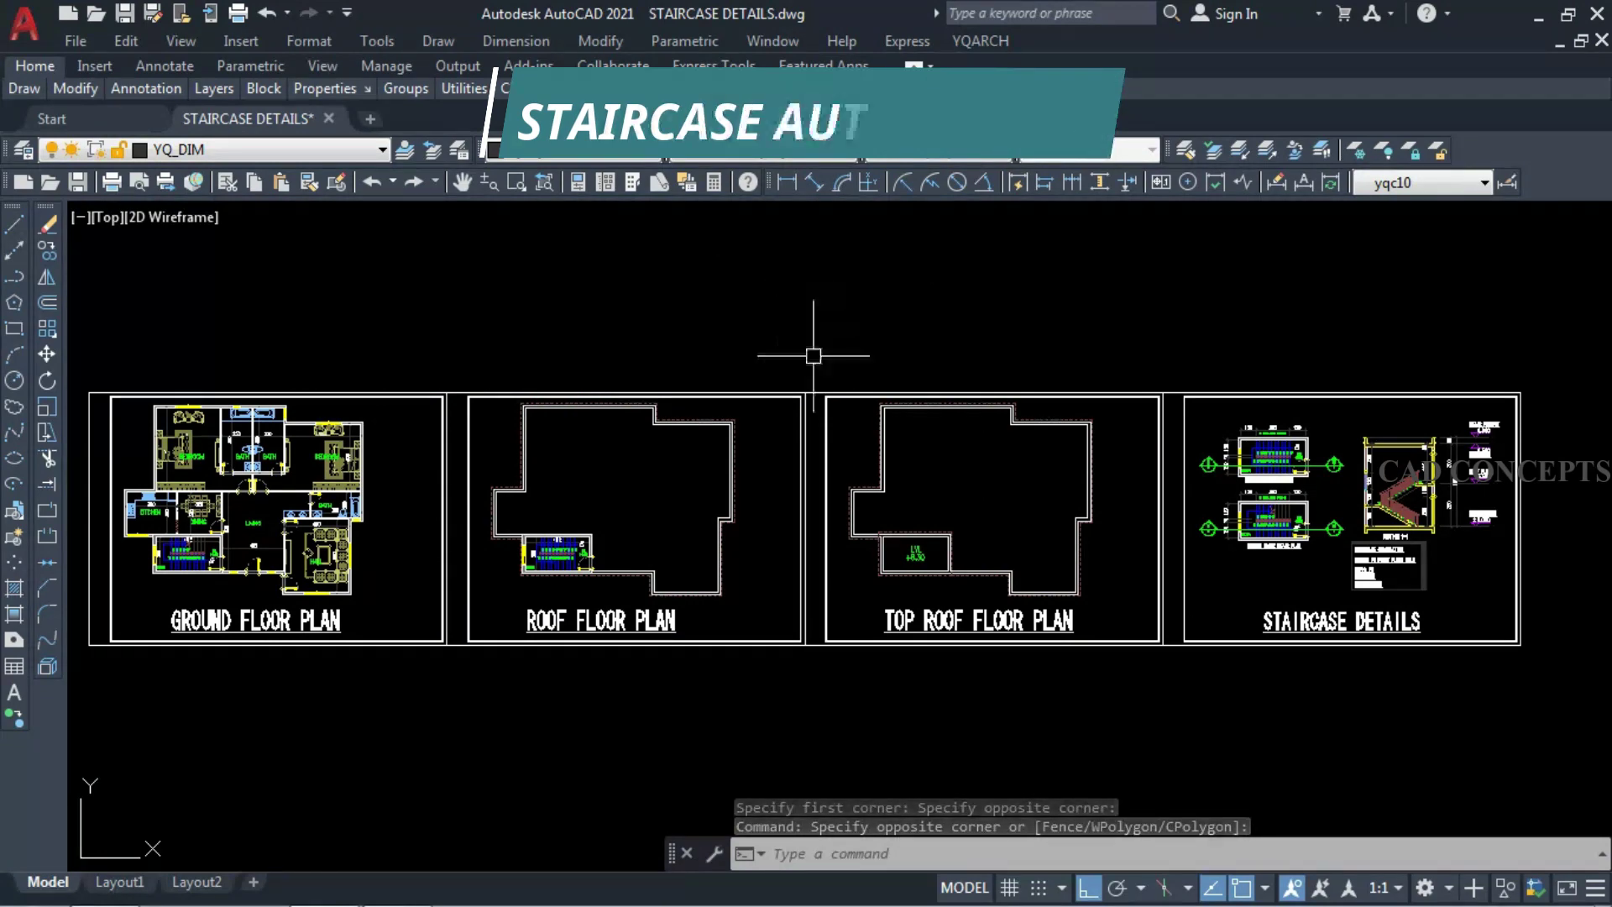
pyautogui.scroll(6, 1449, 589)
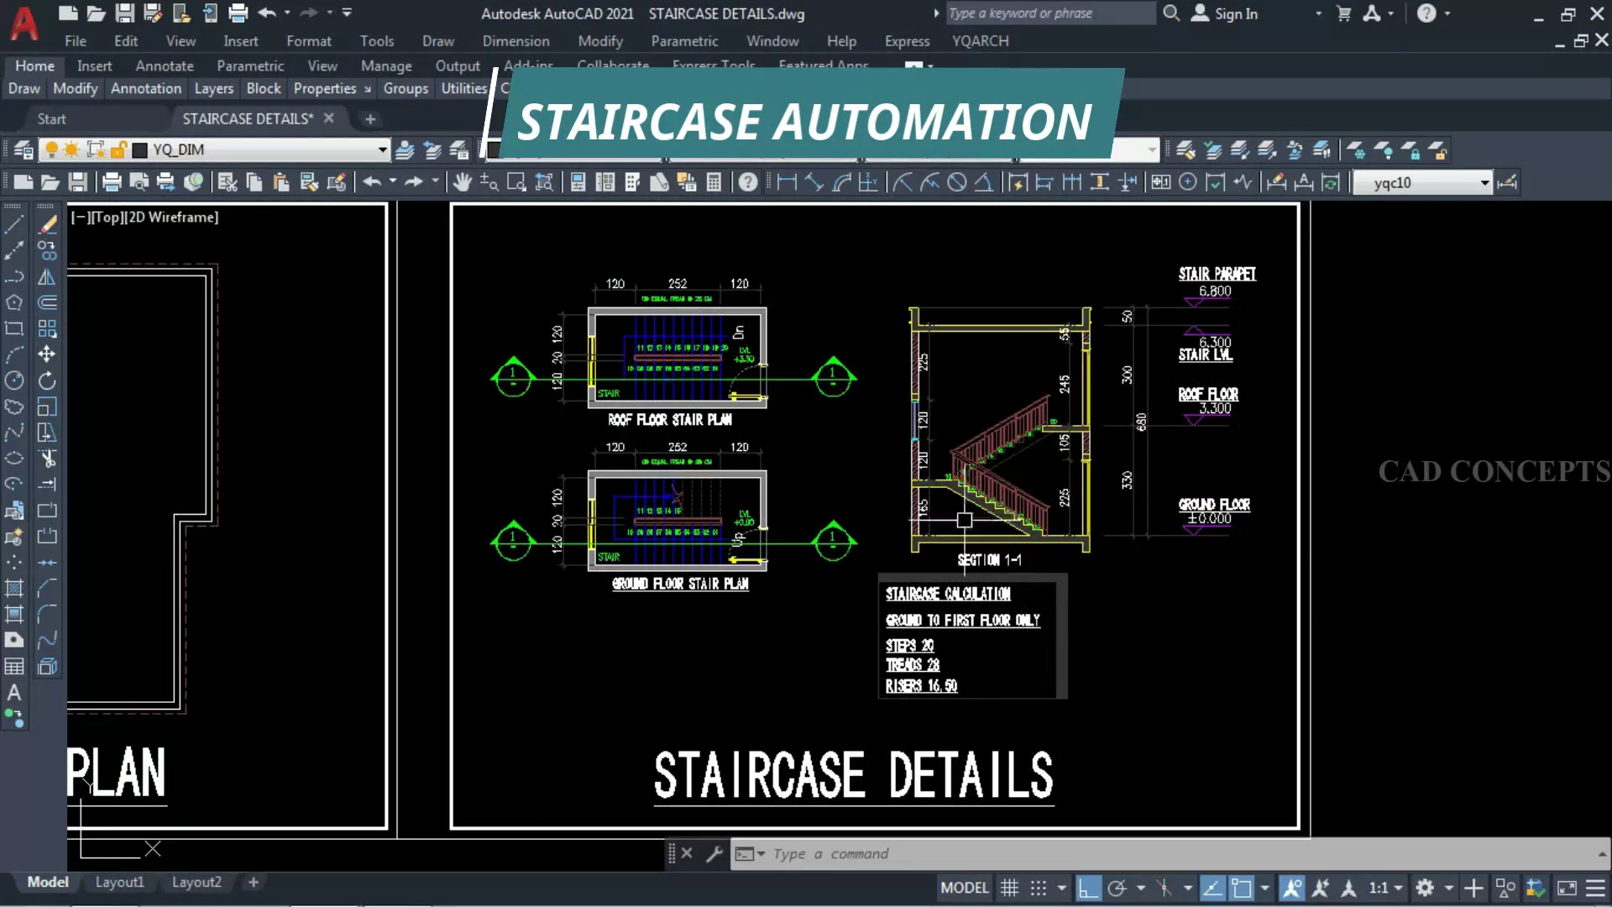
pyautogui.scroll(6, 932, 466)
pyautogui.scroll(-6, 932, 466)
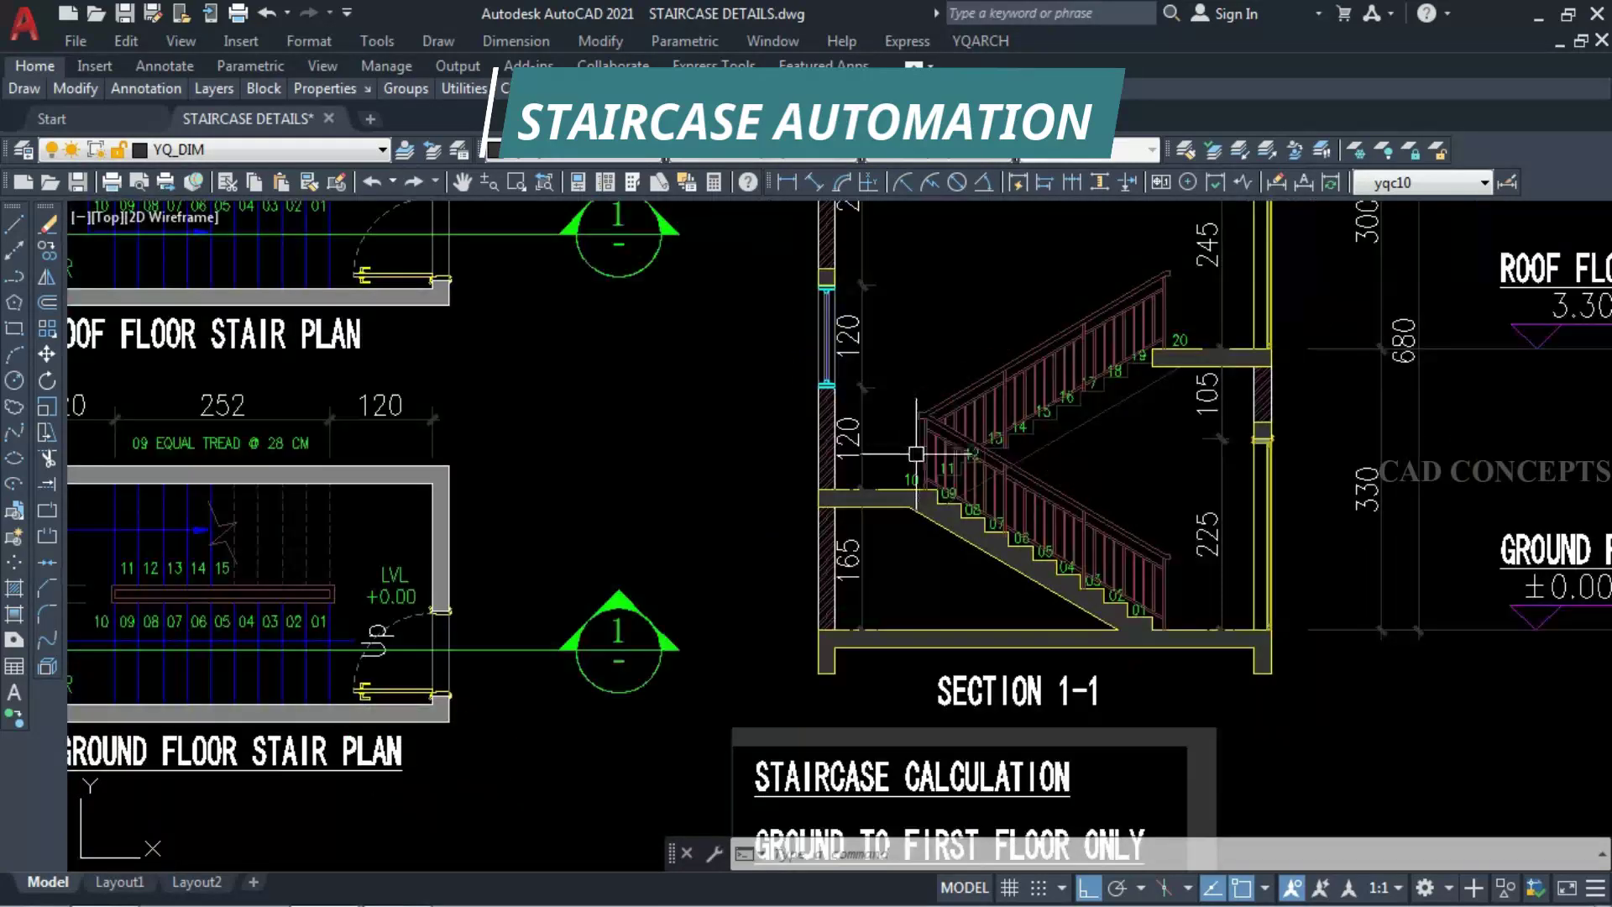
pyautogui.scroll(6, 947, 467)
pyautogui.scroll(-4, 923, 458)
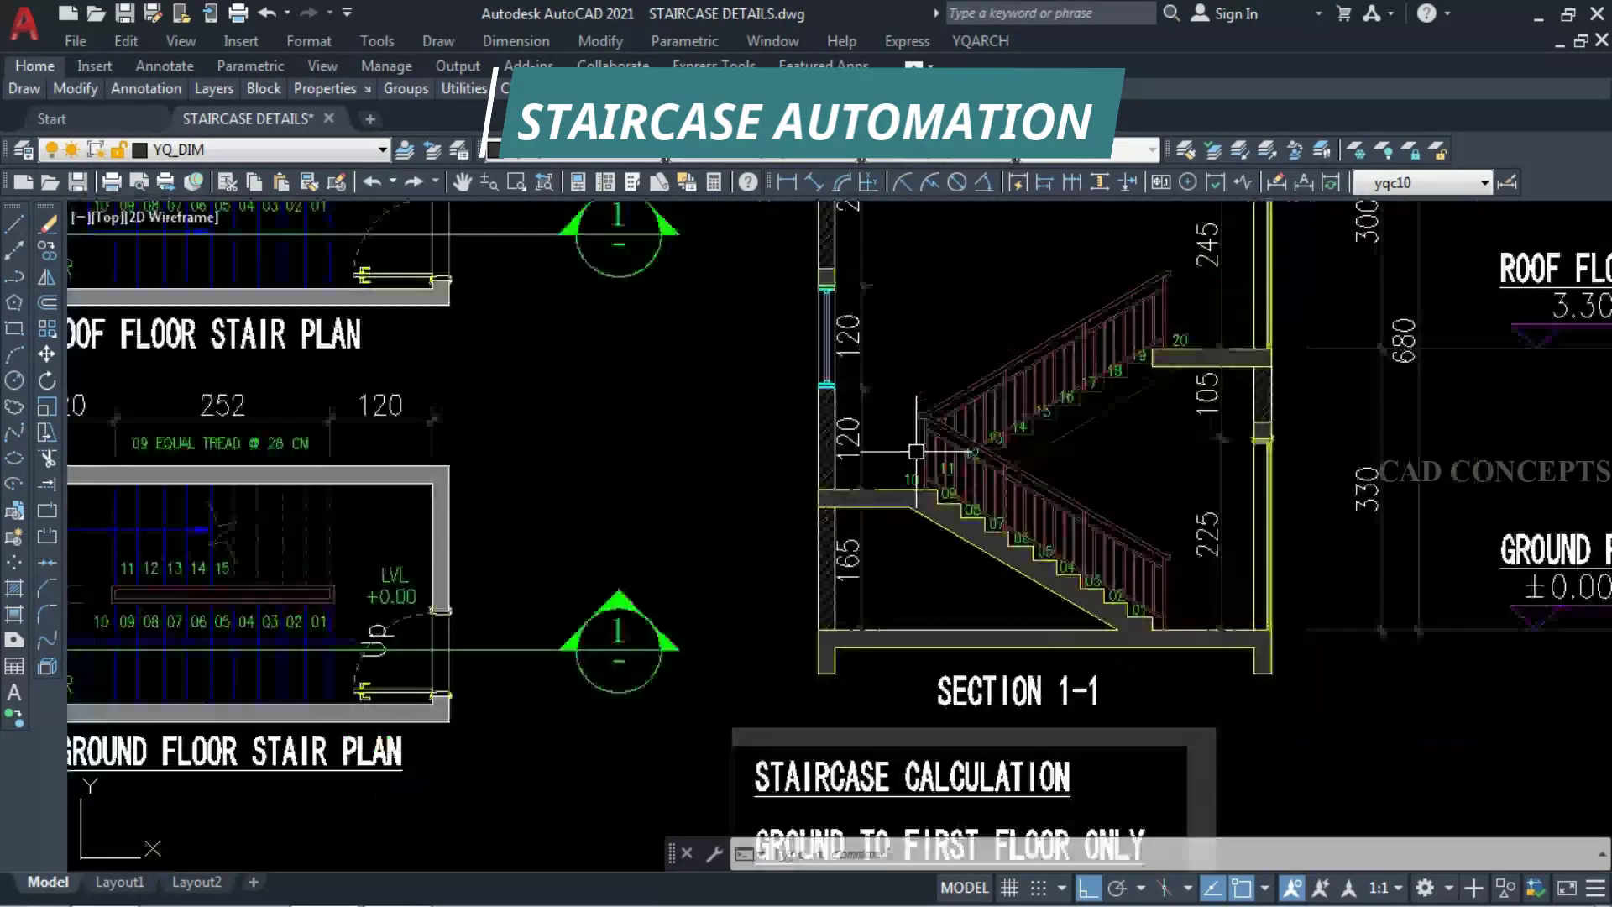
pyautogui.moveTo(566, 224); pyautogui.dragTo(654, 308, button='middle')
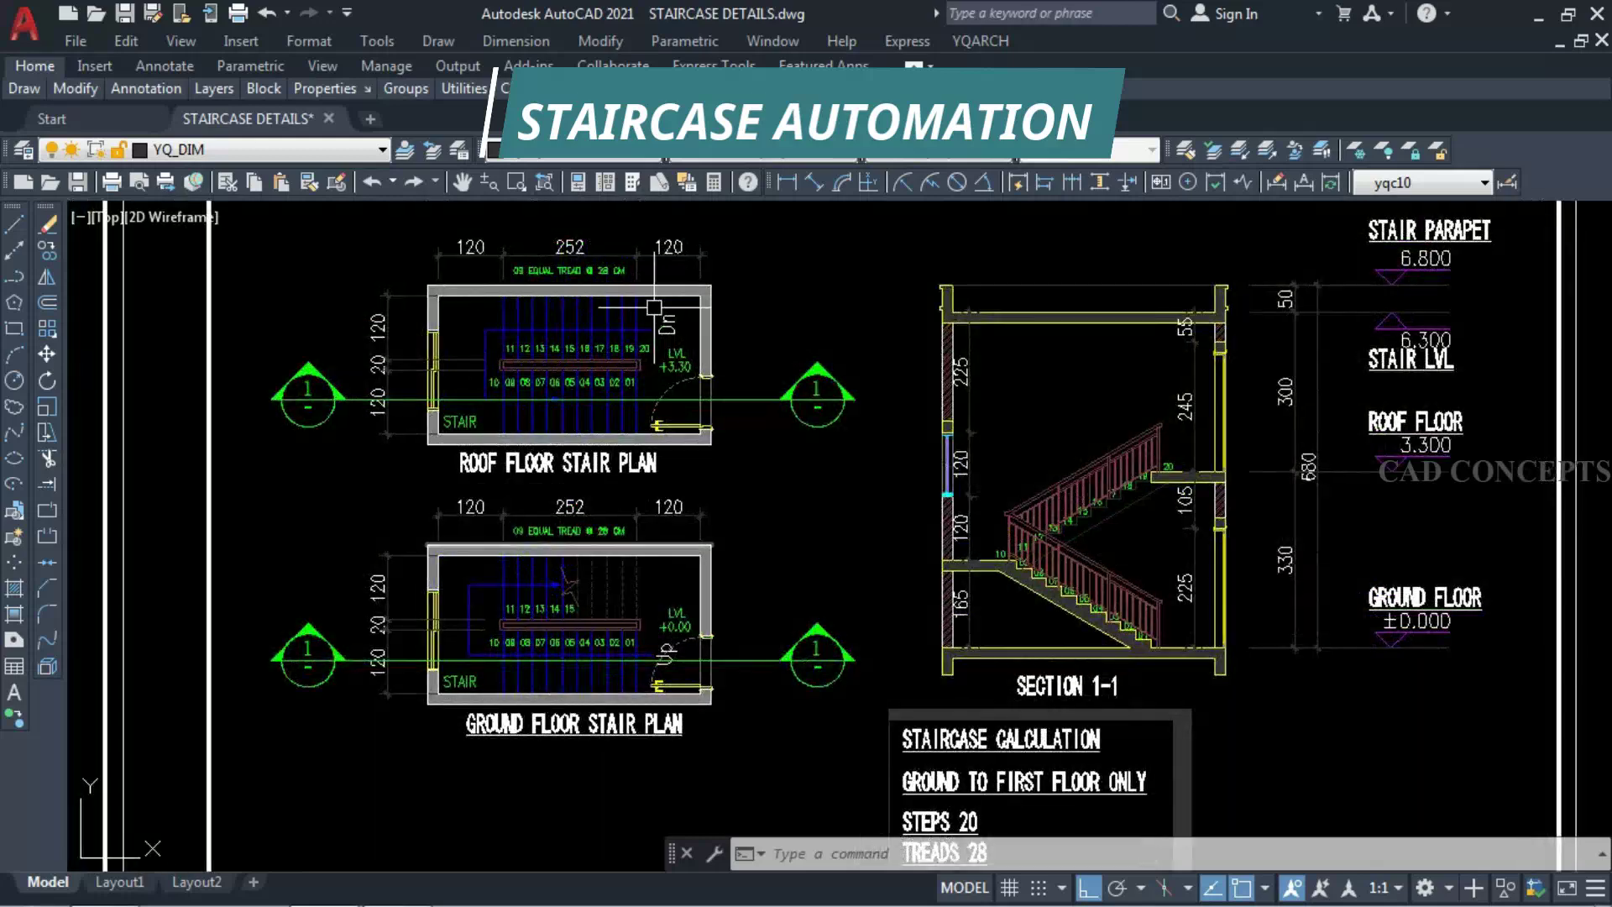
pyautogui.scroll(2, 1163, 660)
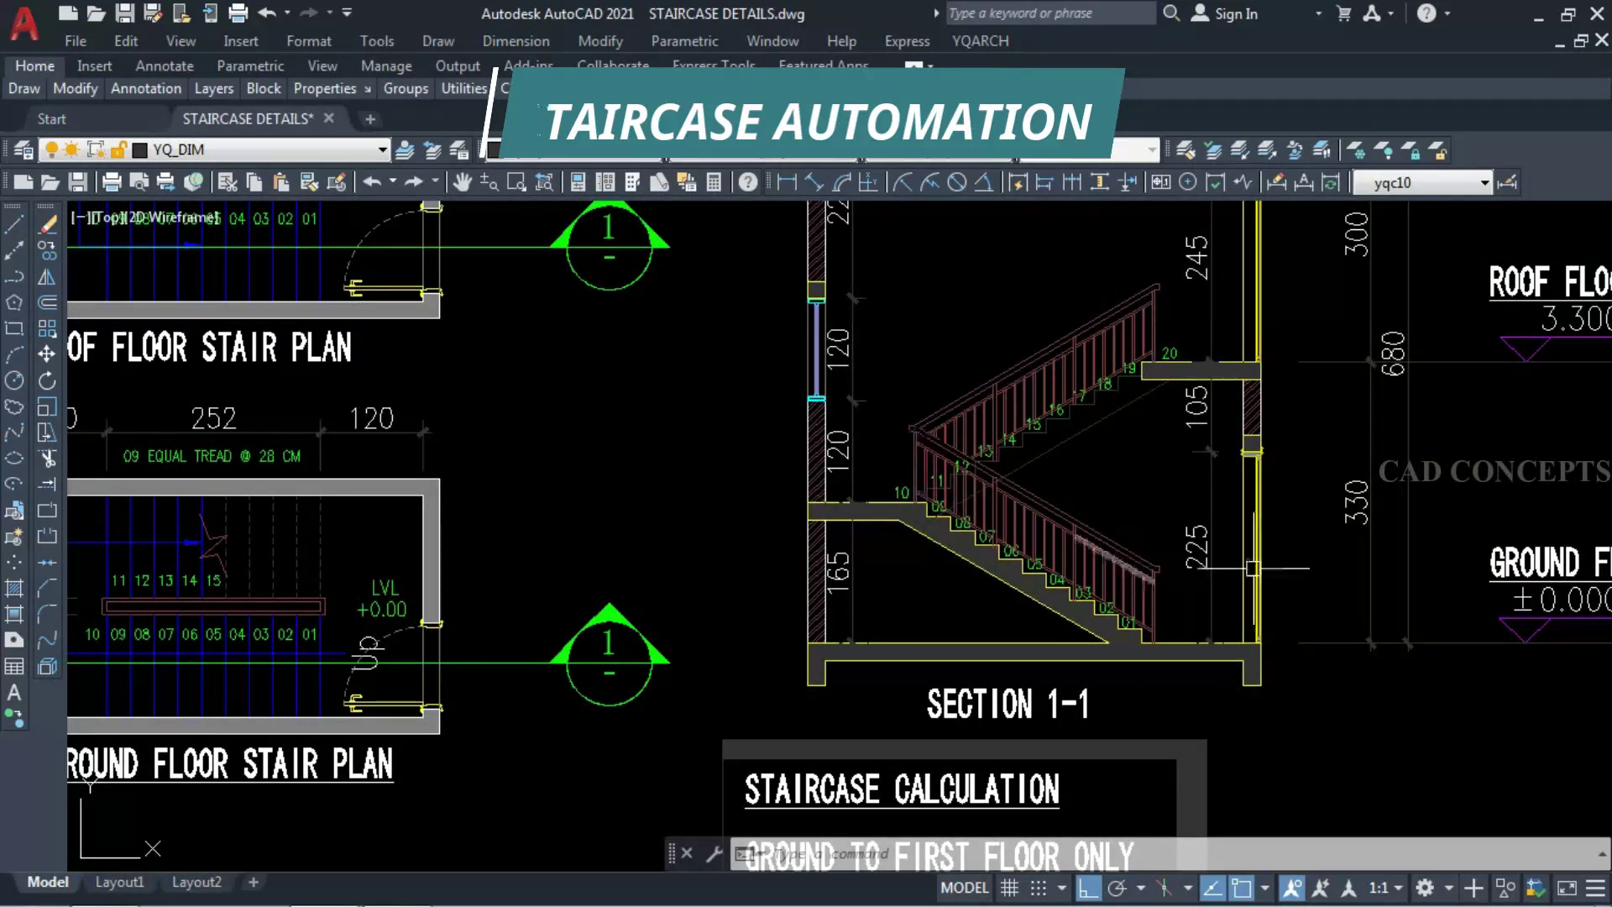
pyautogui.moveTo(1322, 295)
pyautogui.mouseDown(button='middle')
pyautogui.moveTo(1289, 435)
pyautogui.moveTo(1104, 482)
pyautogui.mouseUp(button='middle')
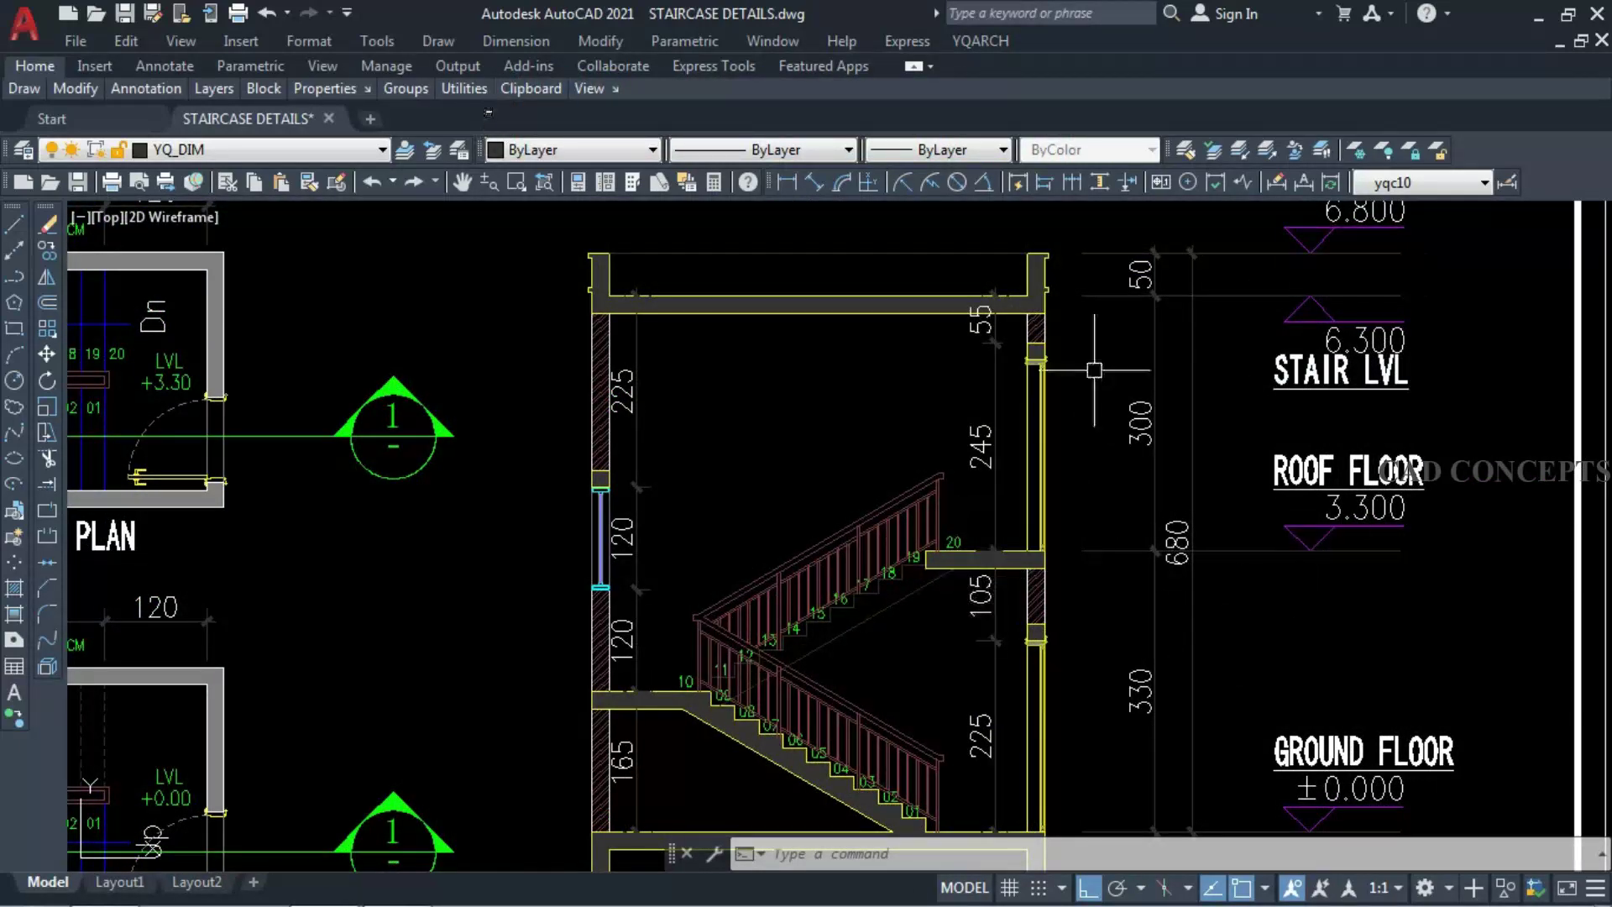
pyautogui.scroll(-4, 1074, 375)
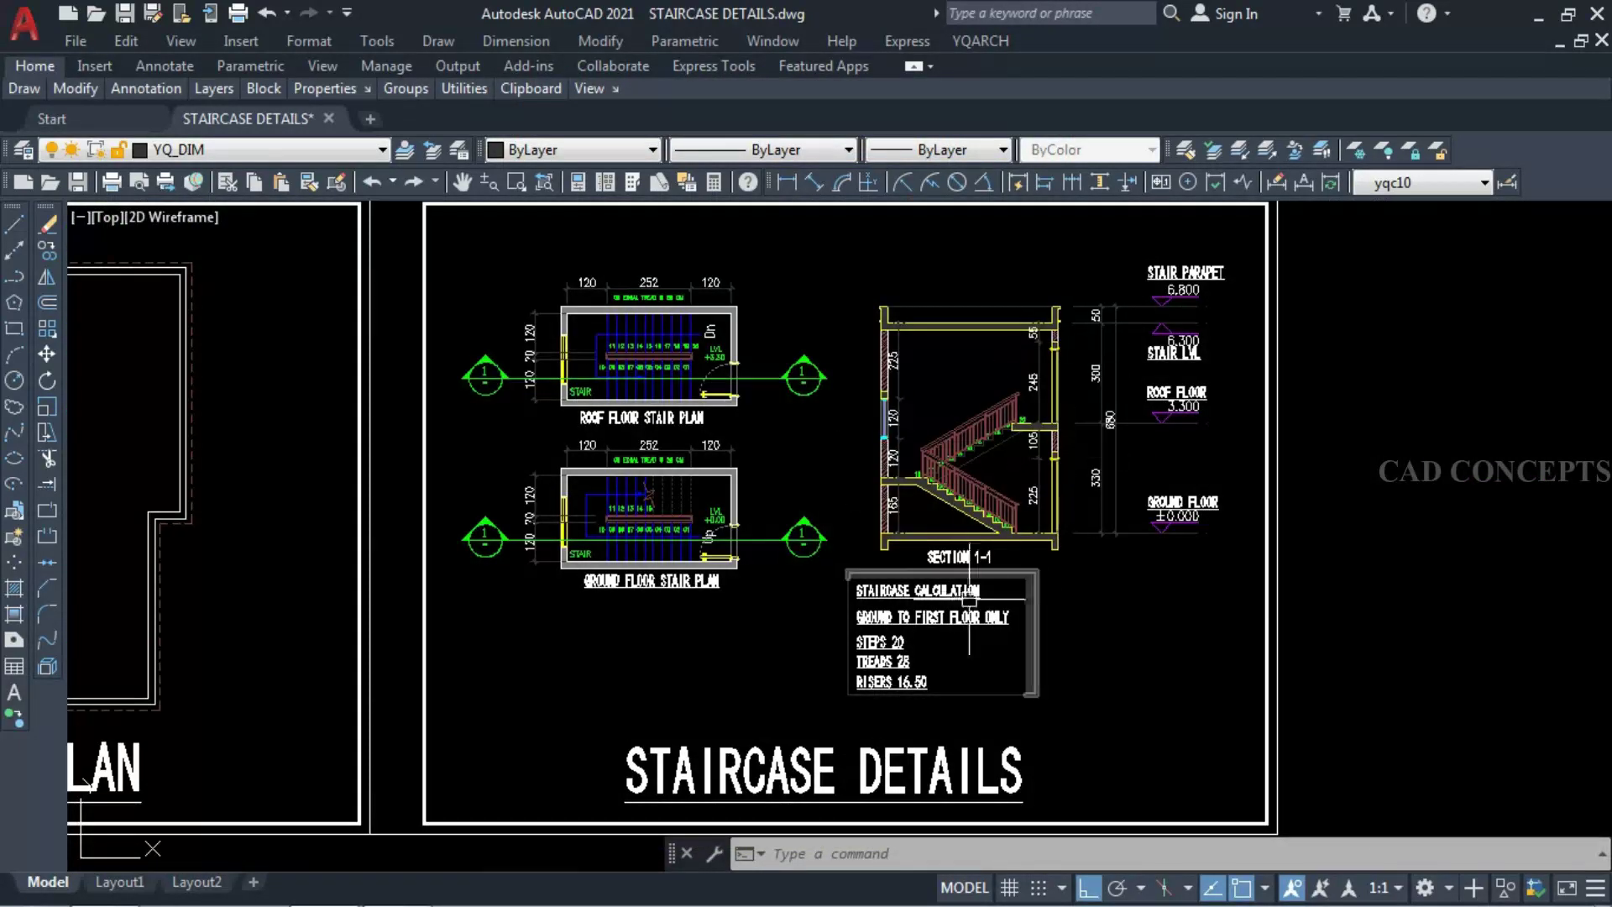
# - Examine the ground floor, roof floor and top roof floor plans one after another
pyautogui.scroll(-4, 1144, 404)
pyautogui.scroll(-1, 1484, 393)
pyautogui.scroll(2, 542, 479)
pyautogui.scroll(1, 613, 372)
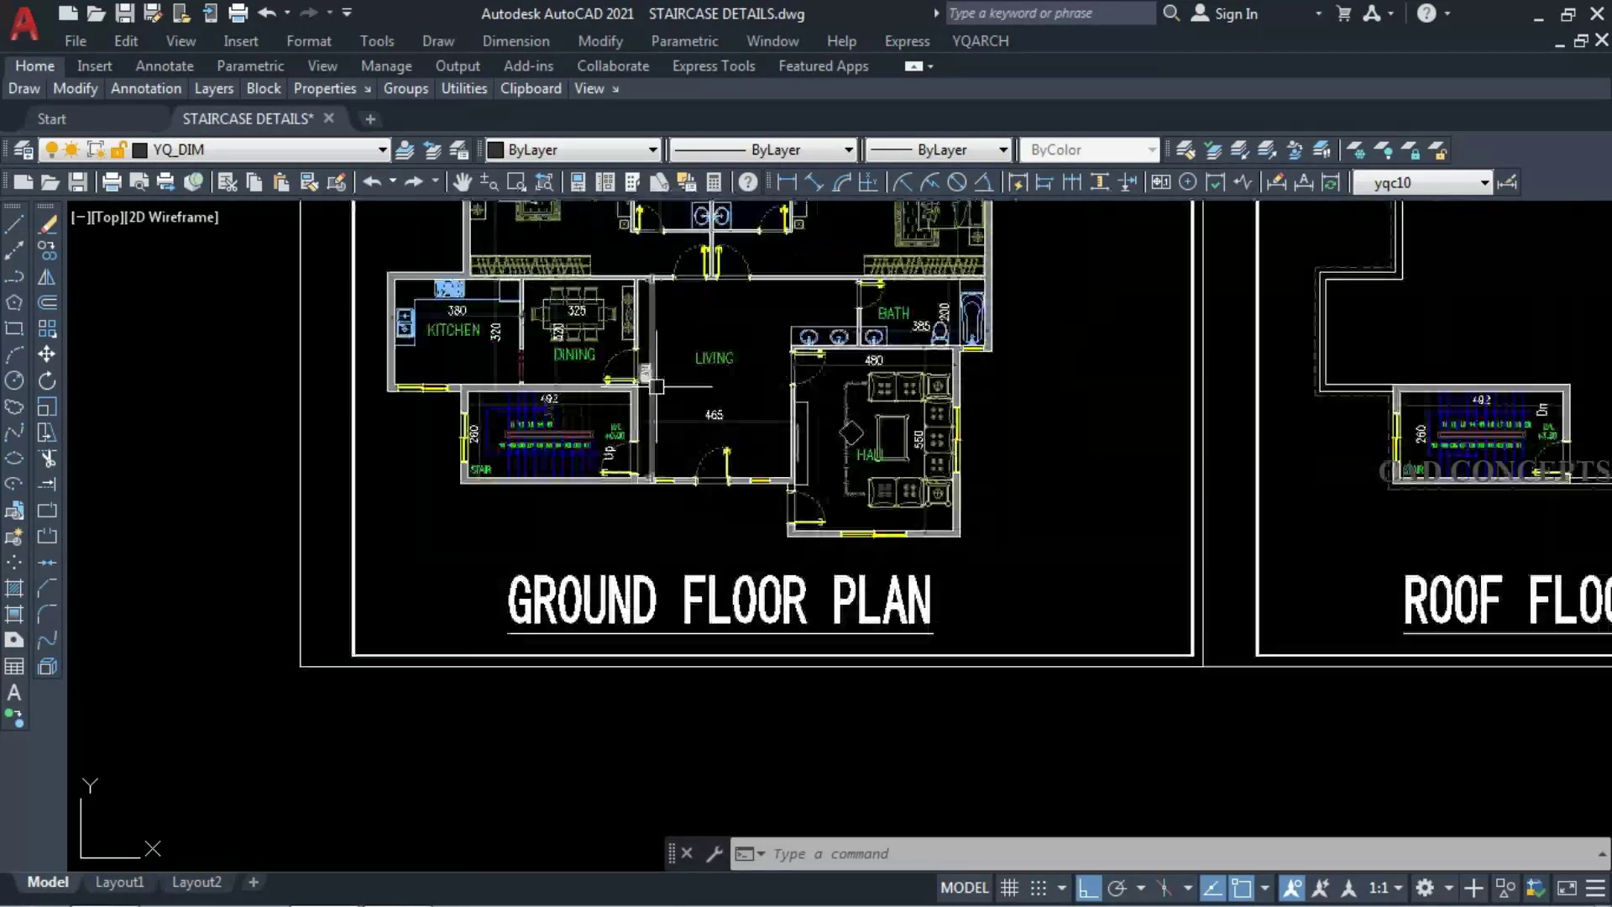
pyautogui.moveTo(655, 385); pyautogui.dragTo(551, 526, button='middle')
pyautogui.moveTo(635, 480); pyautogui.dragTo(596, 505, button='middle')
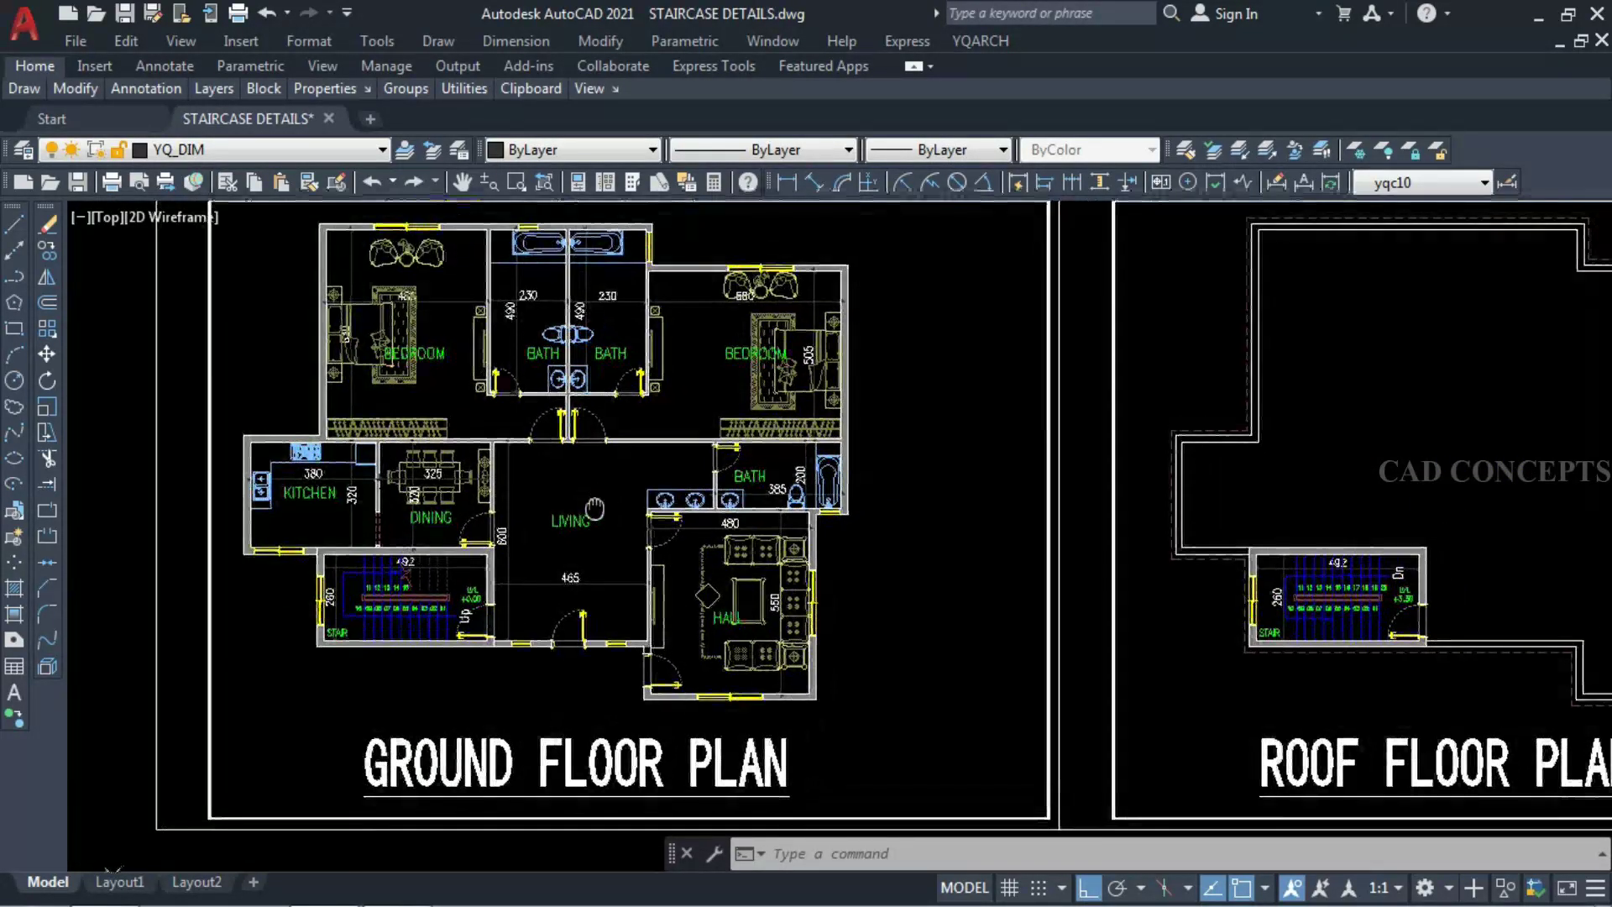
pyautogui.moveTo(1451, 525); pyautogui.dragTo(777, 540, button='middle')
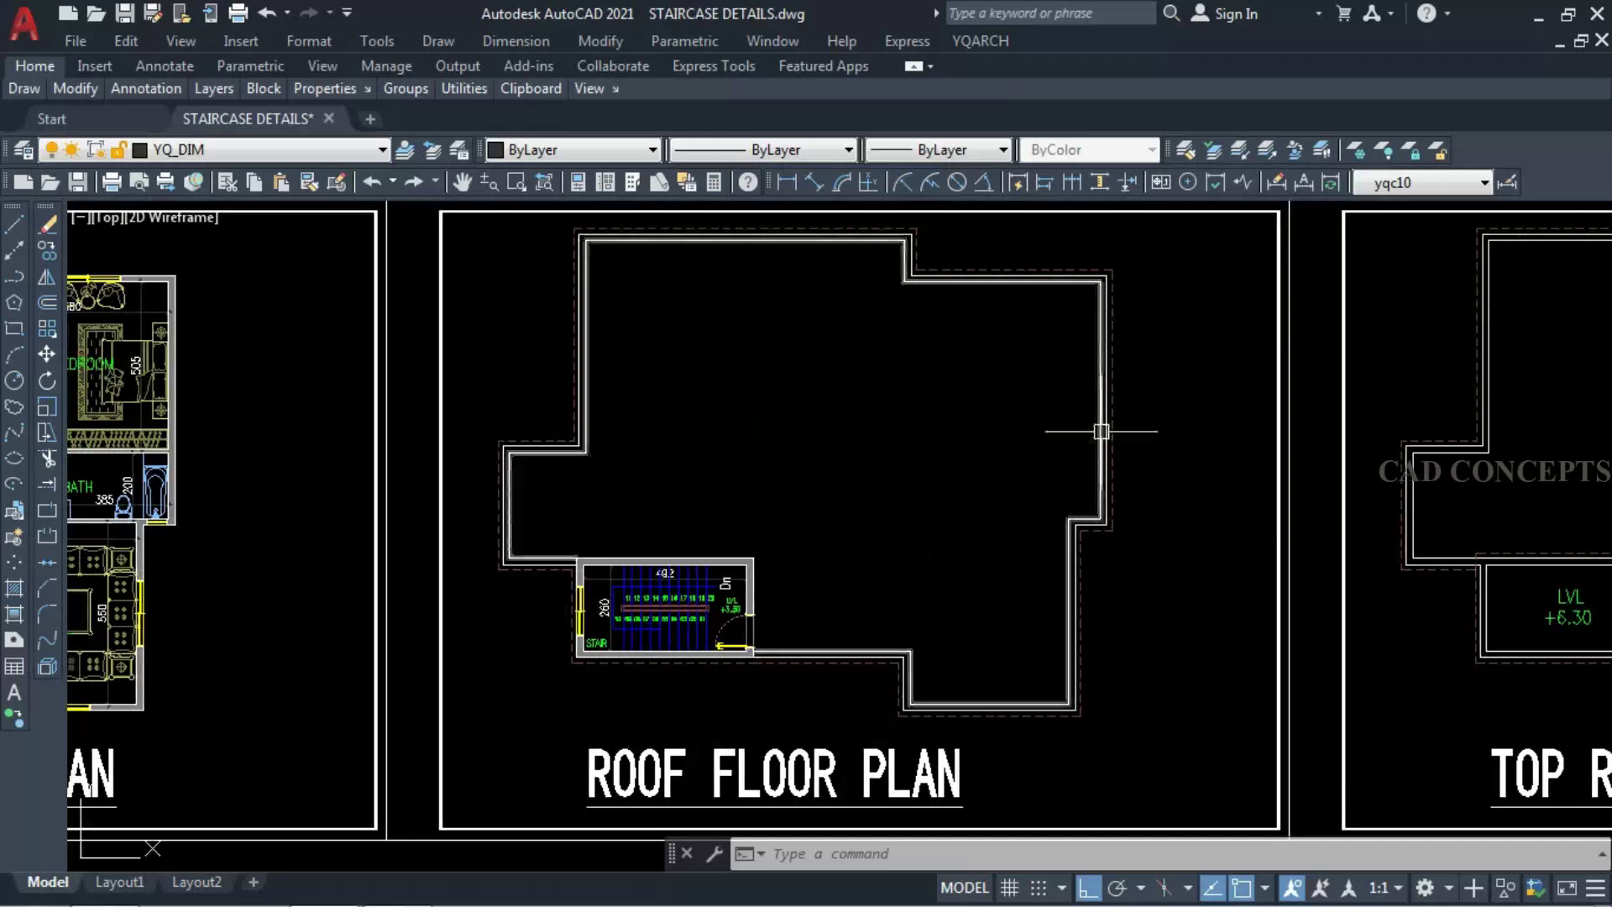
pyautogui.moveTo(1414, 540); pyautogui.dragTo(742, 540, button='middle')
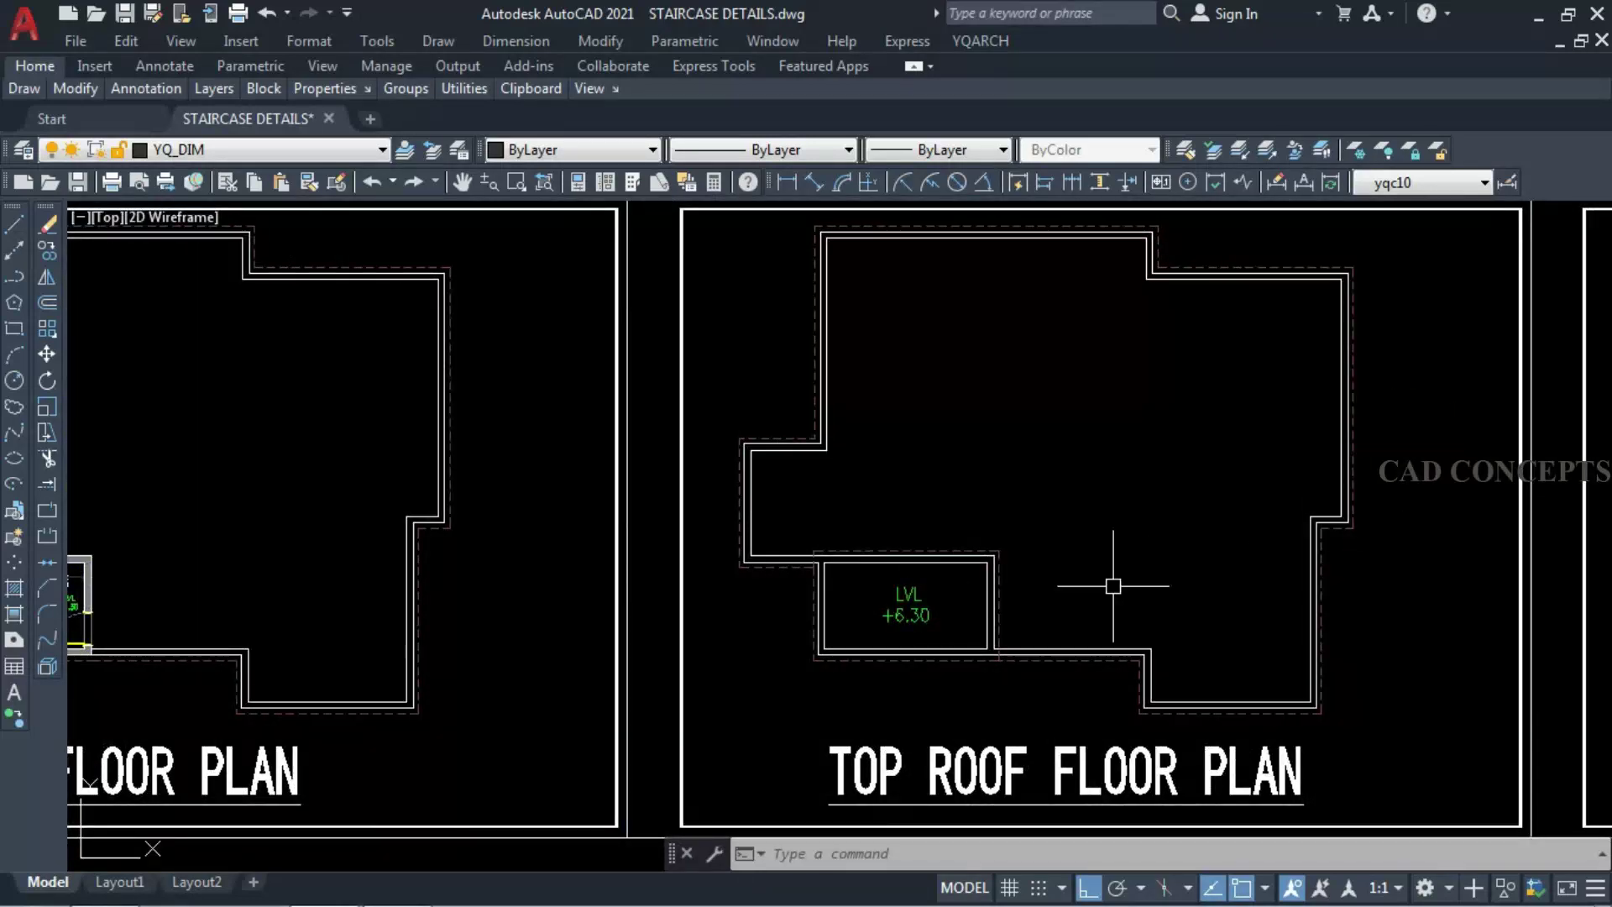
# - Compare the complete row of sheets with the staircase details, looking closely at Section 1-1 and the calculation notes
pyautogui.scroll(-6, 1171, 493)
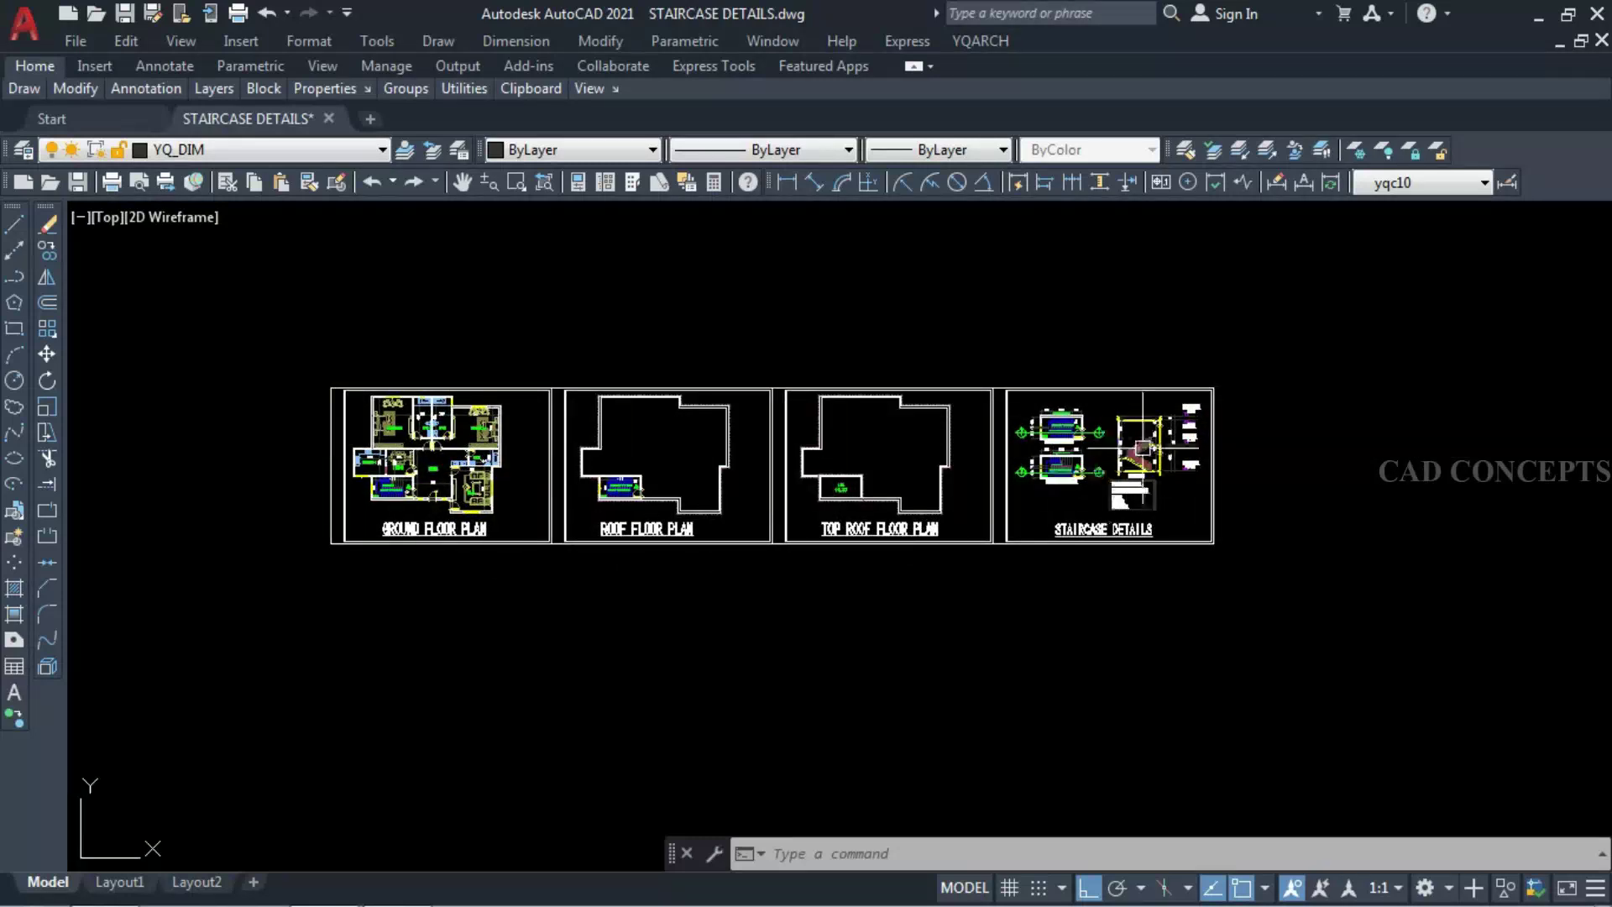
pyautogui.scroll(8, 1142, 448)
pyautogui.scroll(-6, 1135, 484)
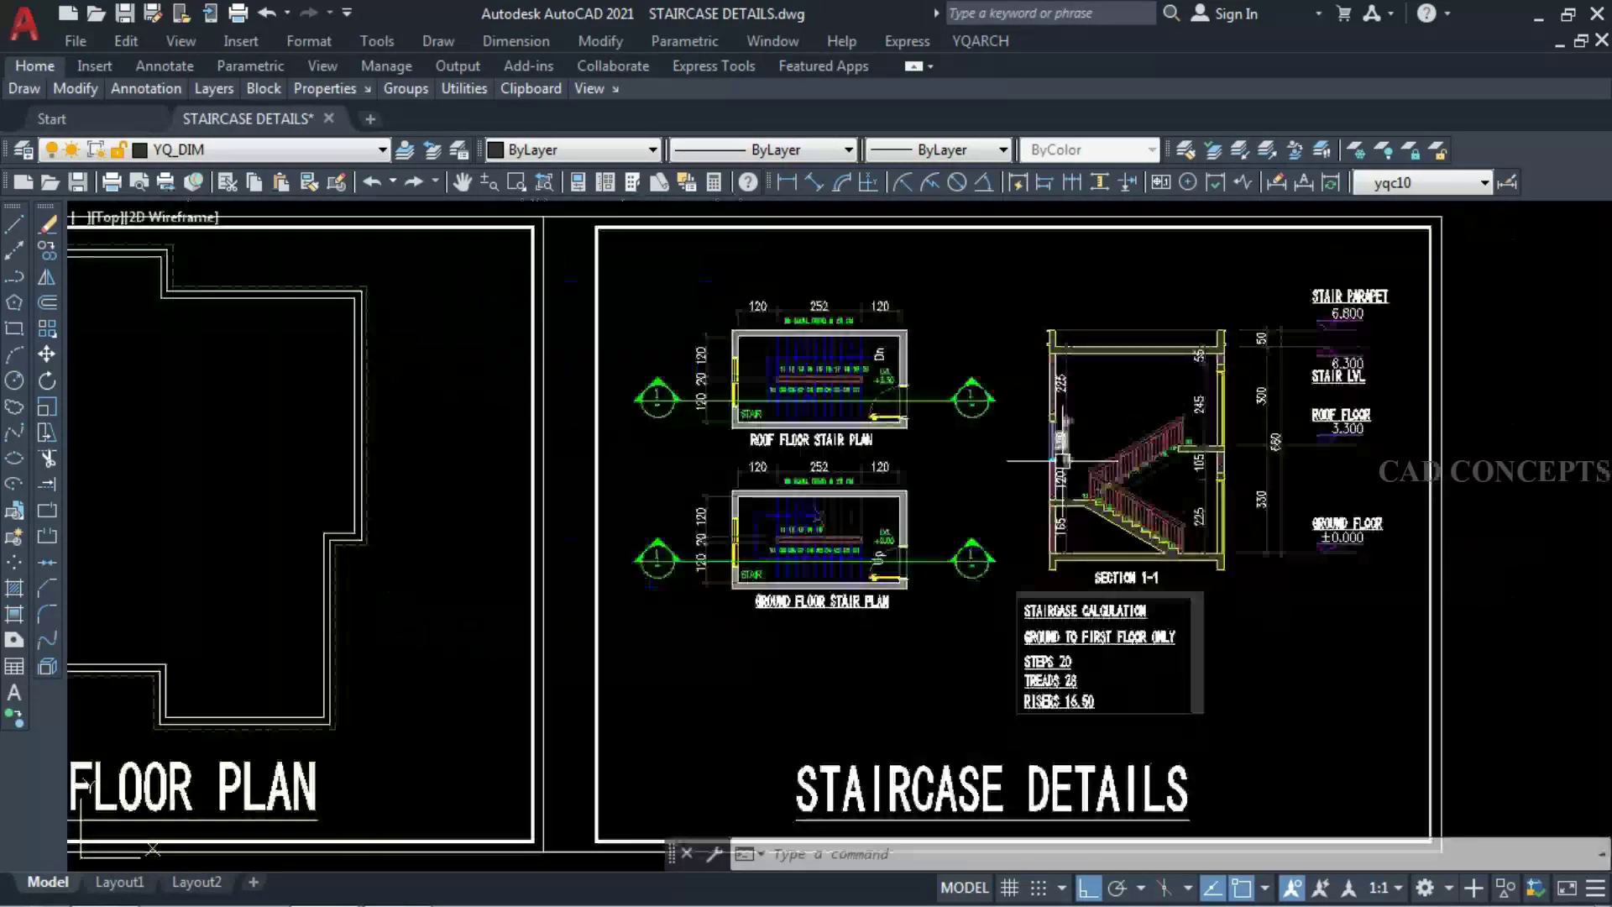
pyautogui.moveTo(615, 443); pyautogui.dragTo(916, 440, button='middle')
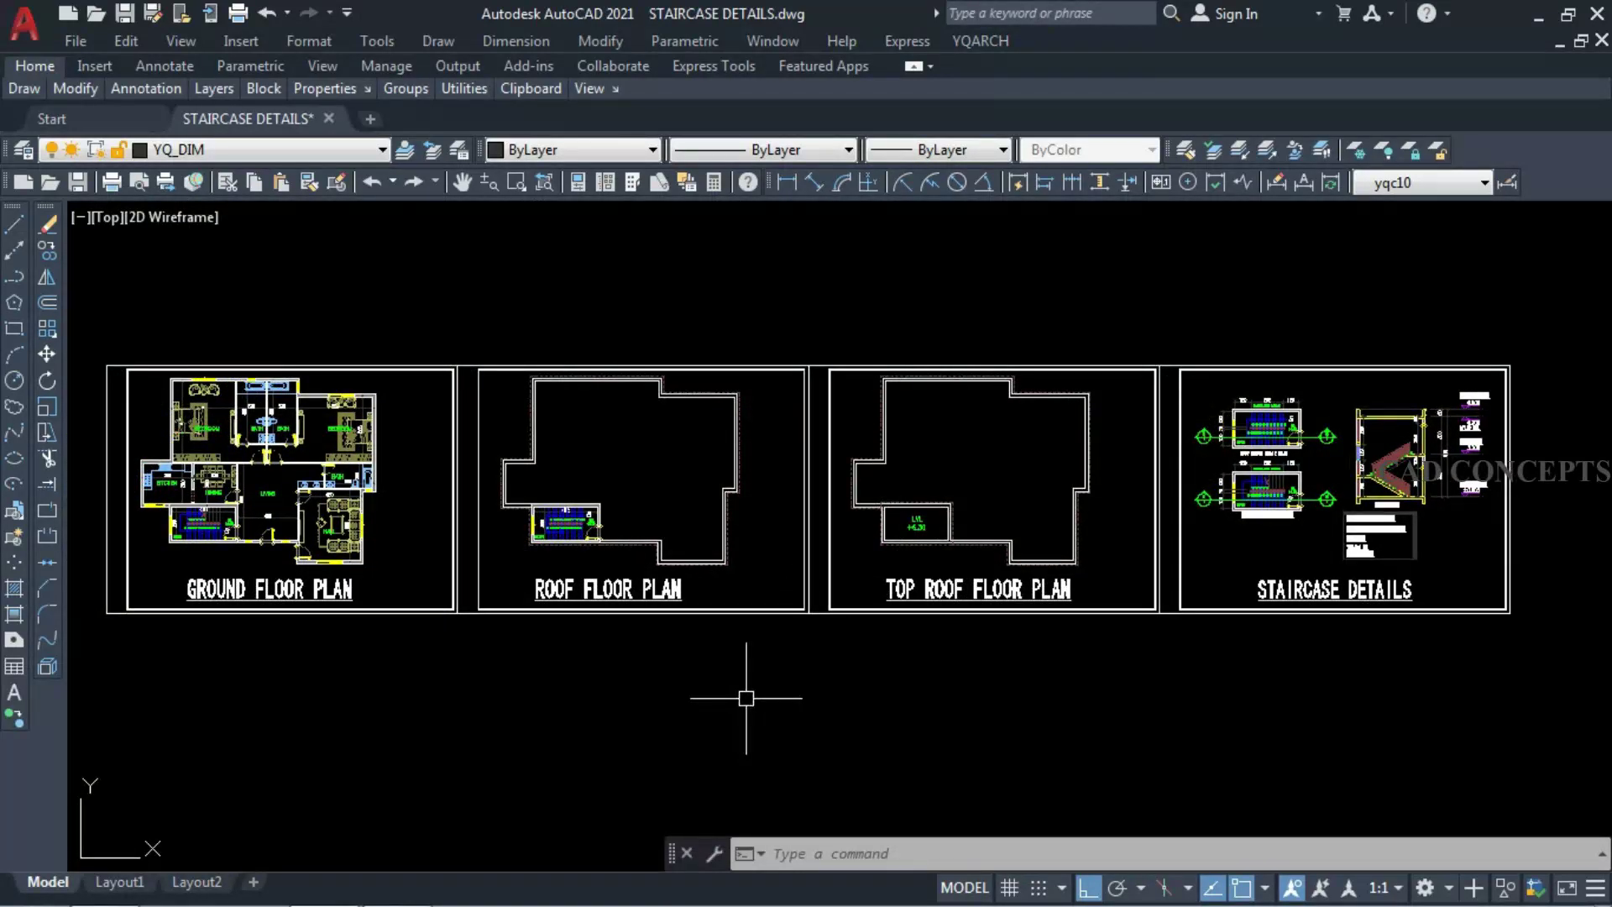
pyautogui.scroll(7, 1481, 497)
pyautogui.moveTo(1434, 494); pyautogui.dragTo(1078, 610, button='middle')
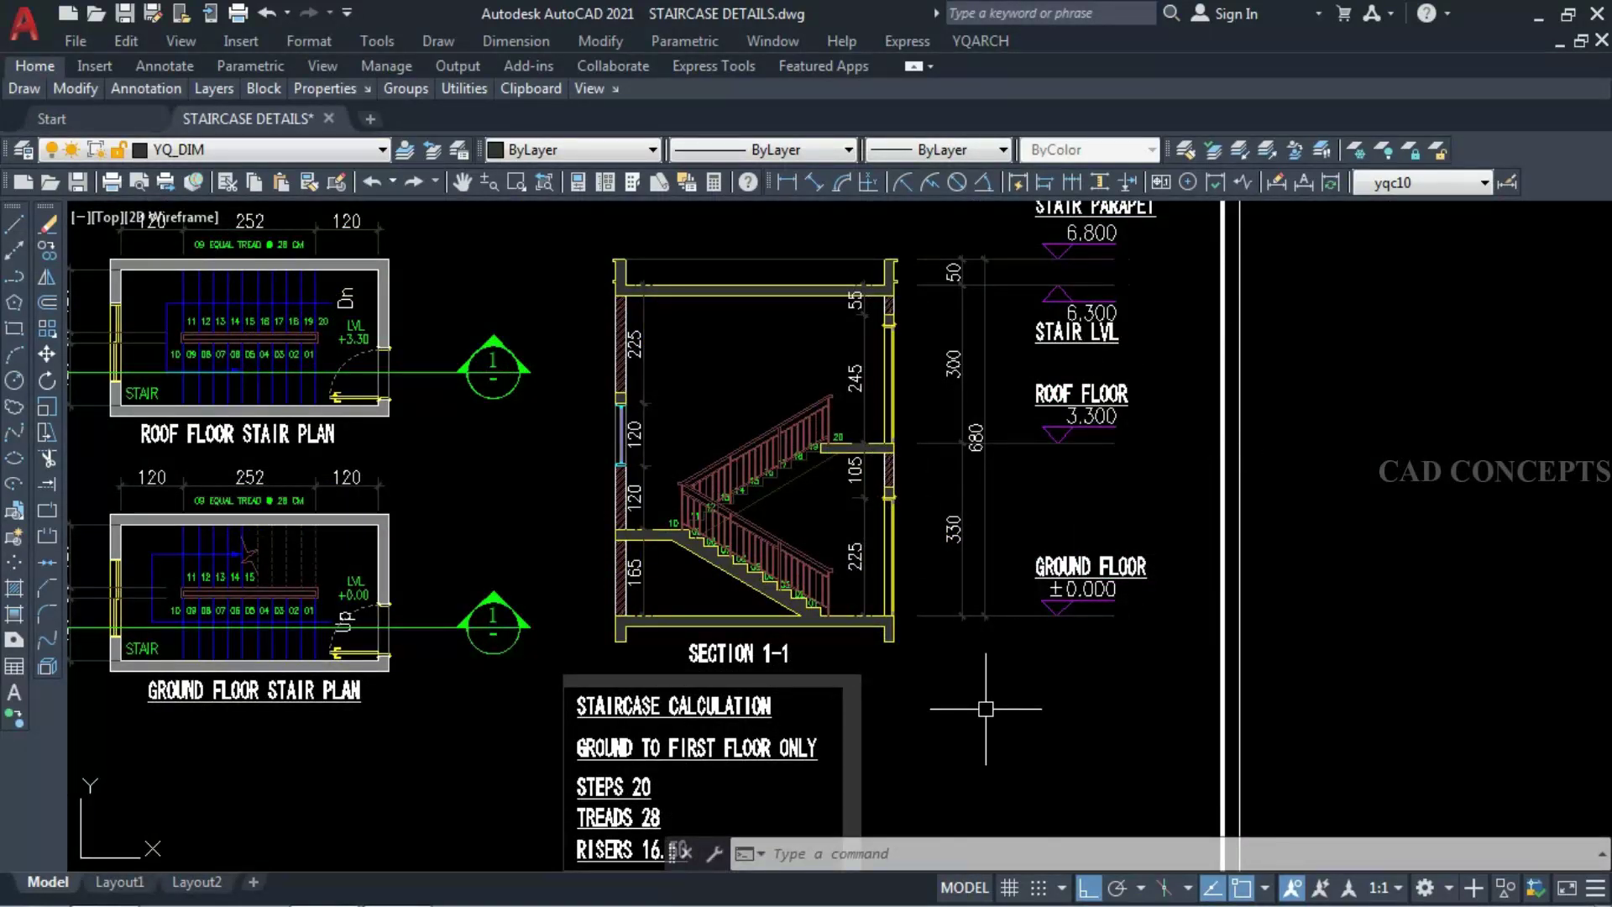
pyautogui.scroll(-5, 986, 708)
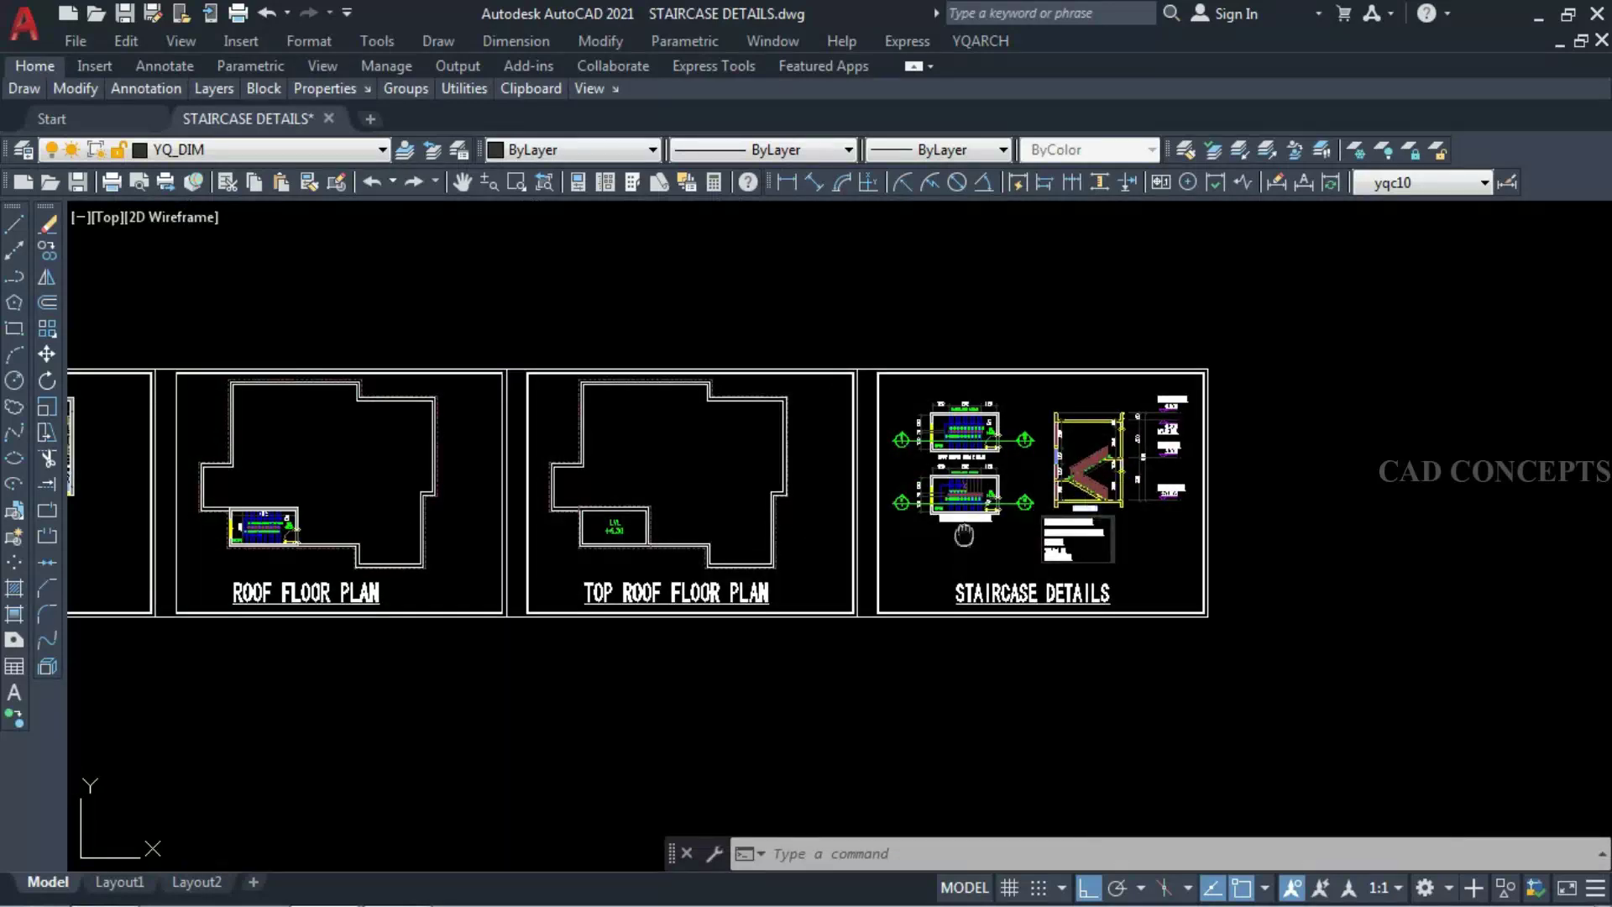
pyautogui.moveTo(963, 535); pyautogui.dragTo(1263, 531, button='middle')
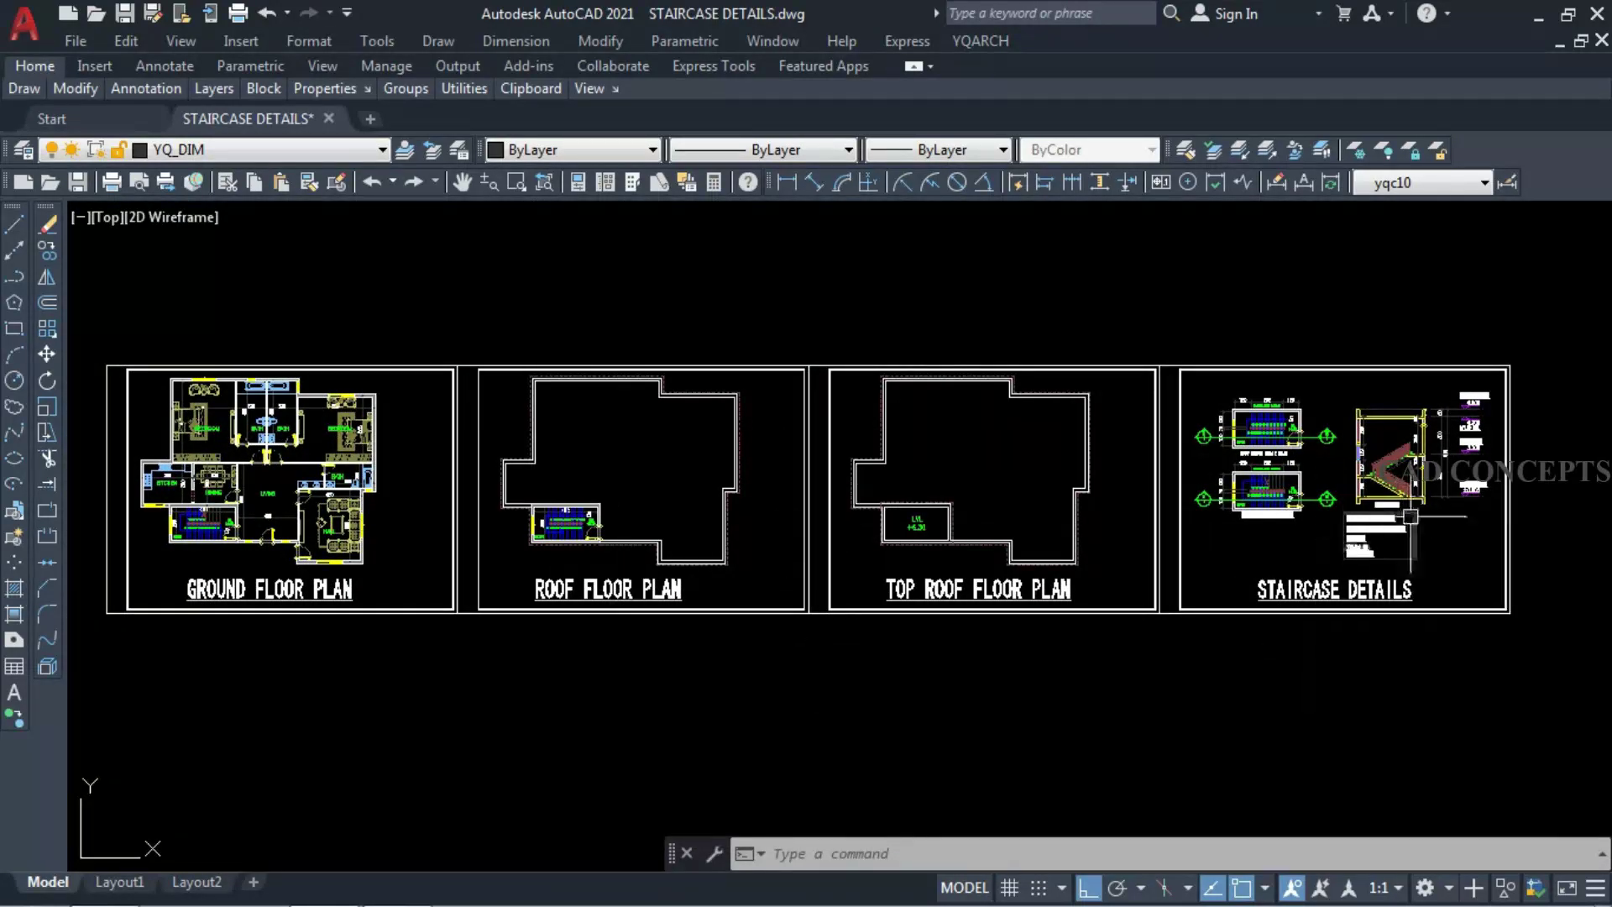
pyautogui.scroll(5, 1411, 515)
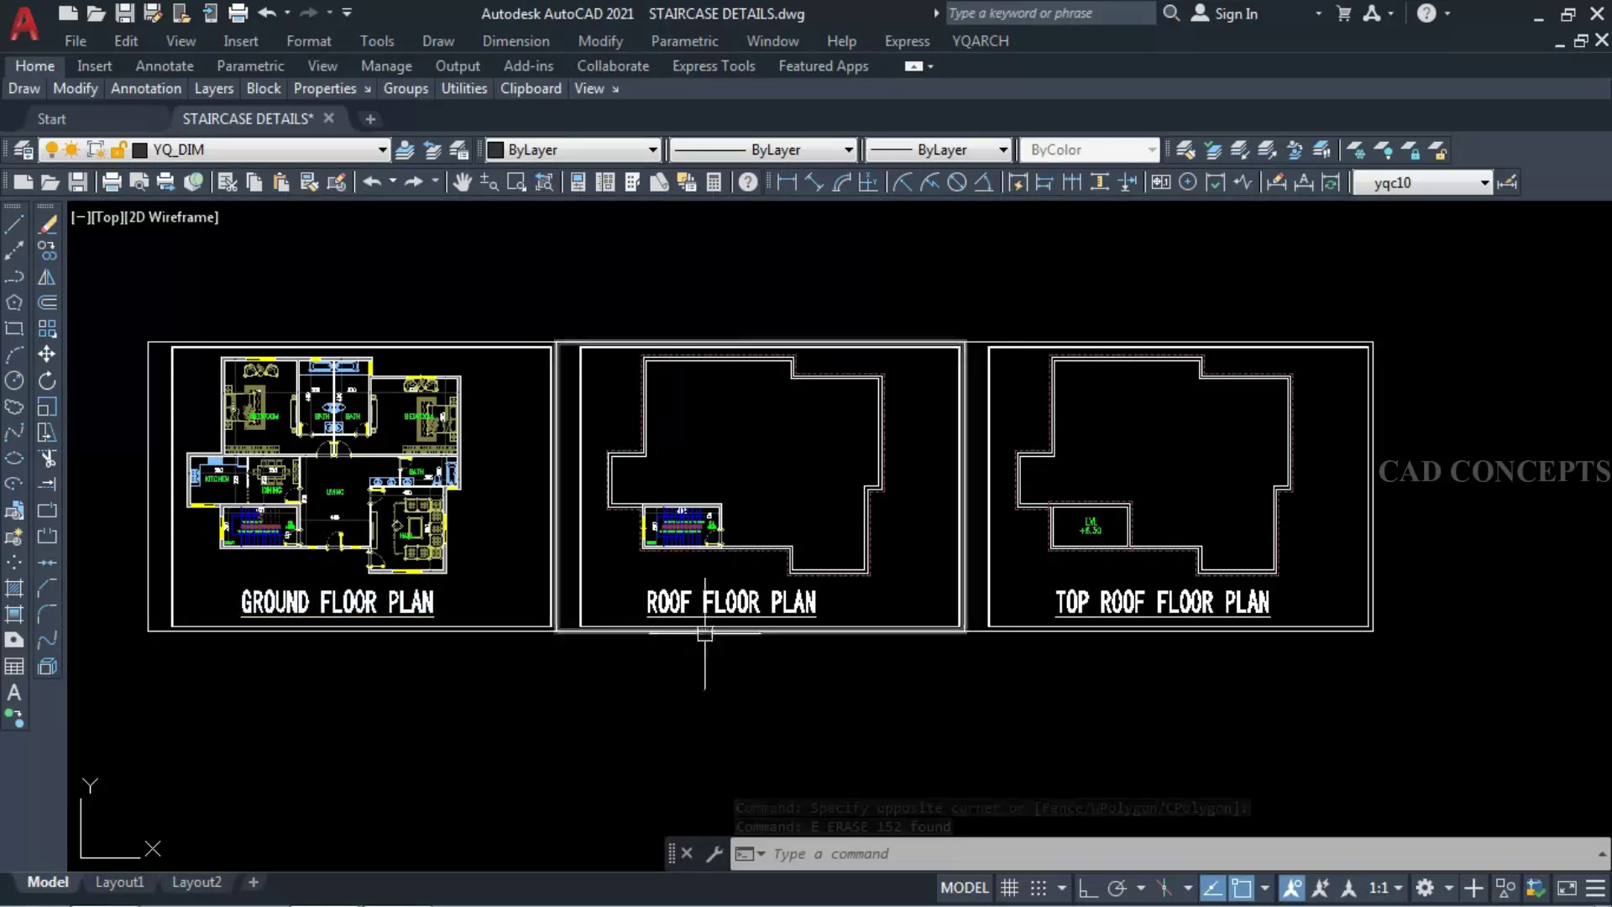
# - Copy the stair rooms and titles of the ground floor and roof floor plans horizontally into the empty space beyond the top roof floor plan
pyautogui.scroll(6, 252, 531)
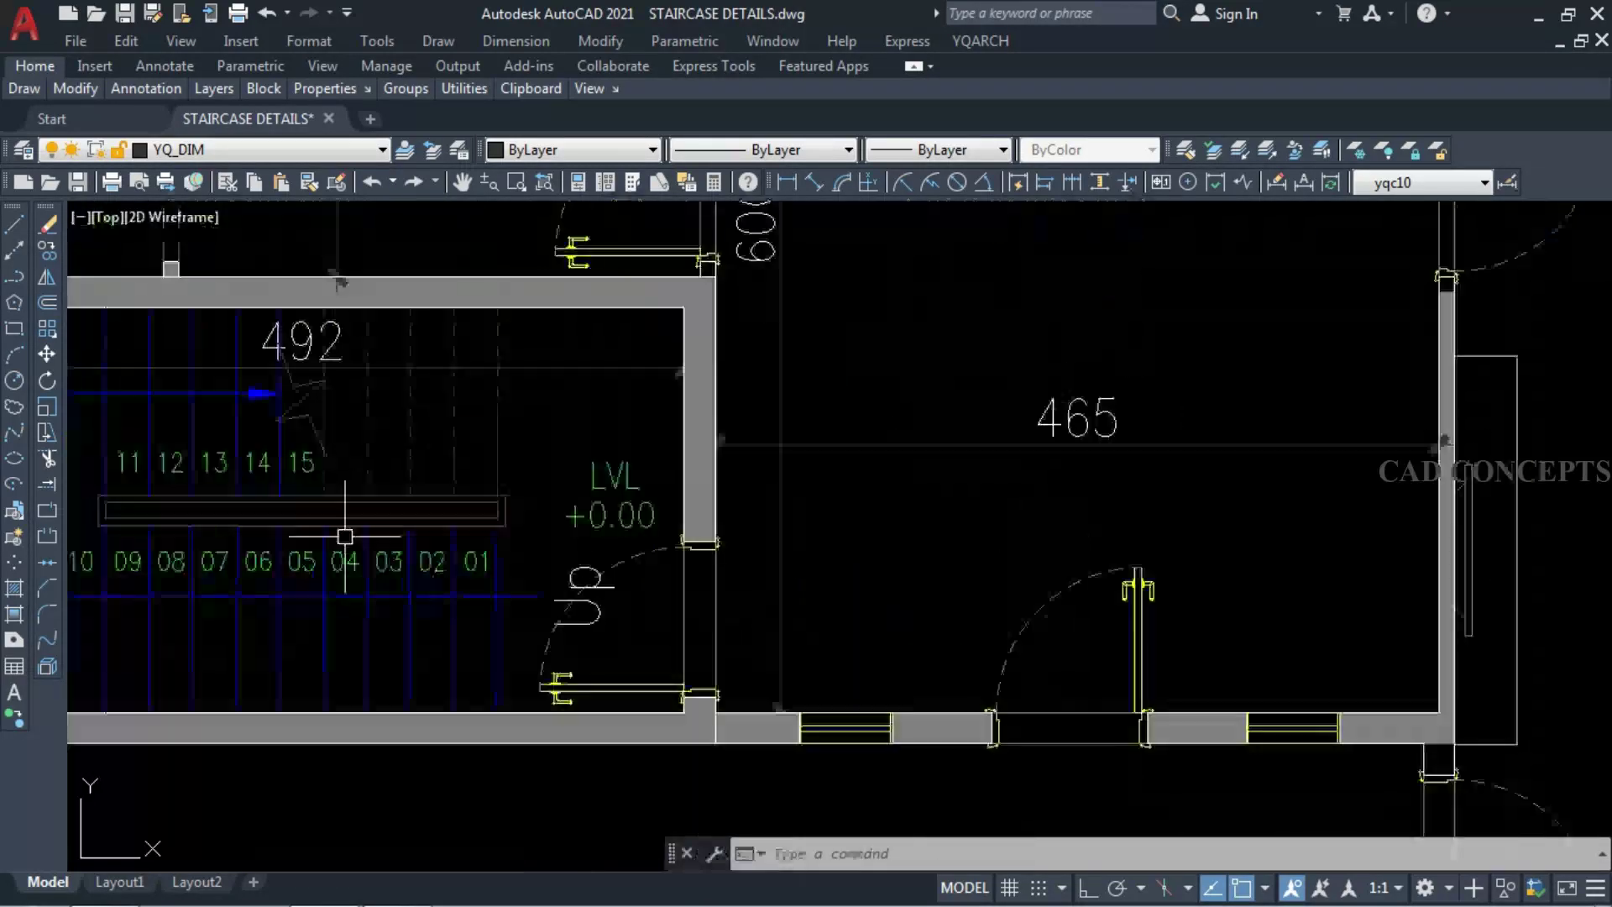
pyautogui.scroll(-6, 603, 514)
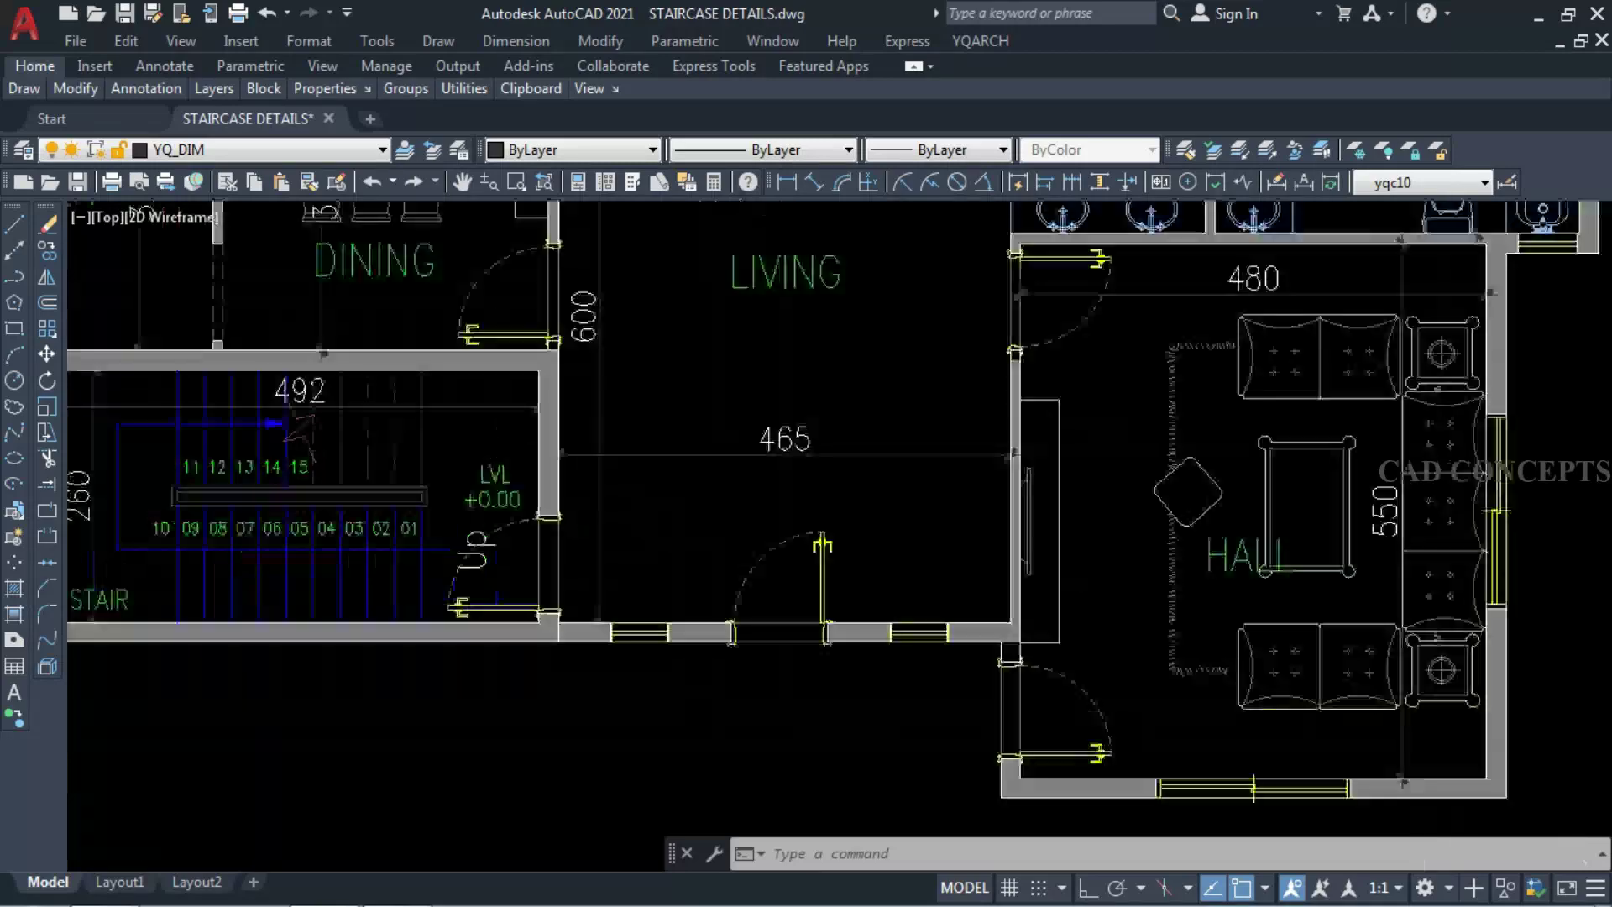
pyautogui.scroll(4, 1454, 529)
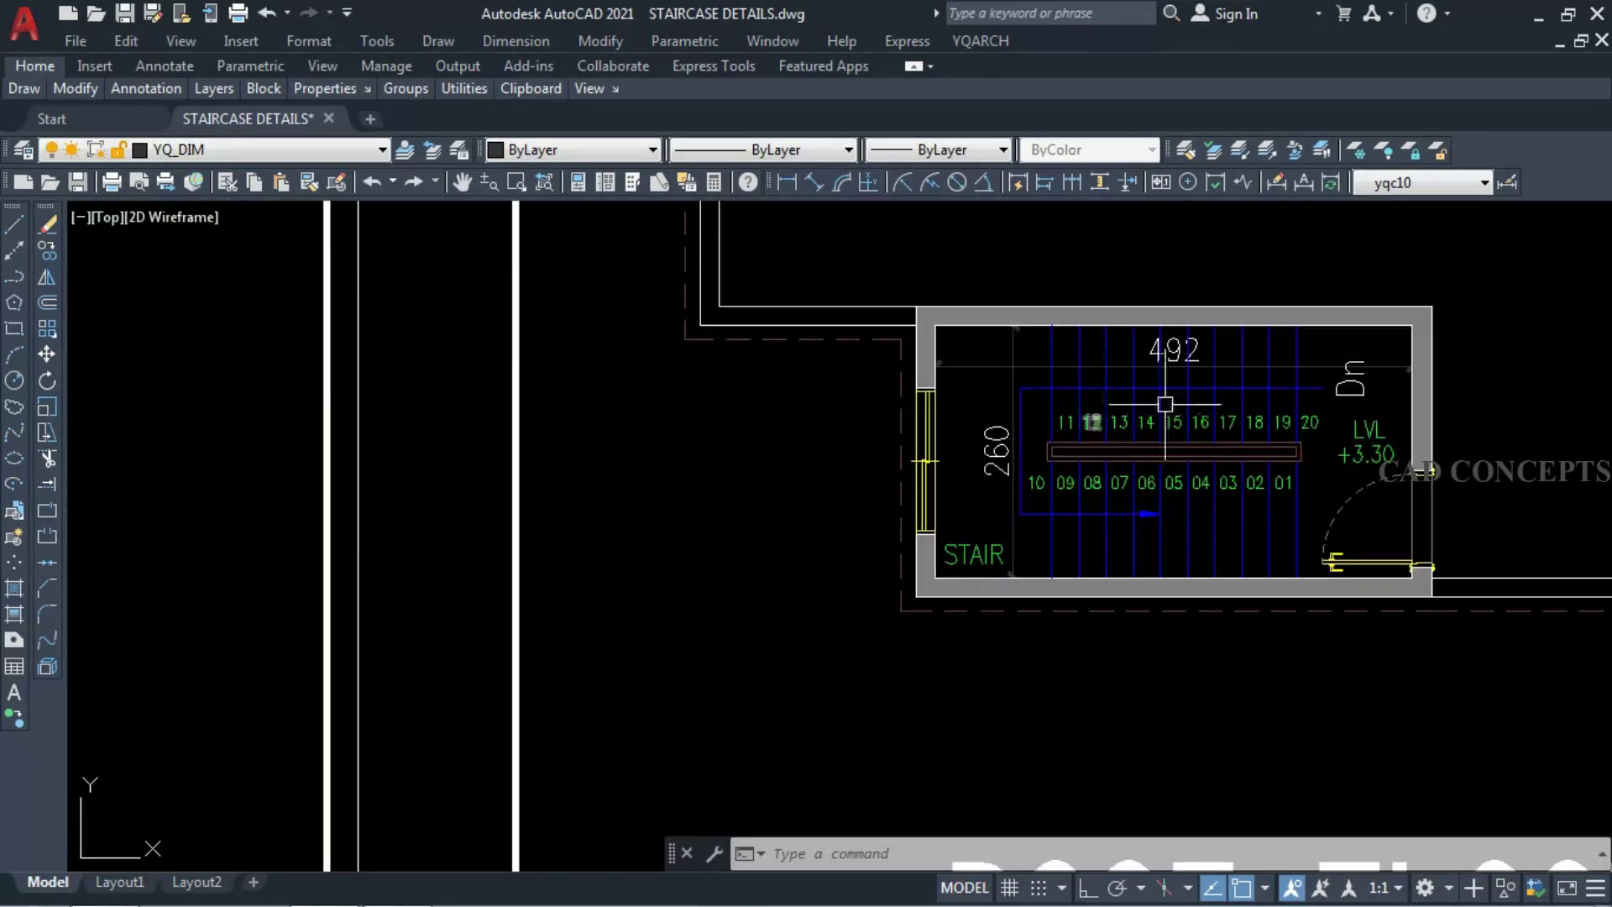
pyautogui.scroll(-5, 1146, 513)
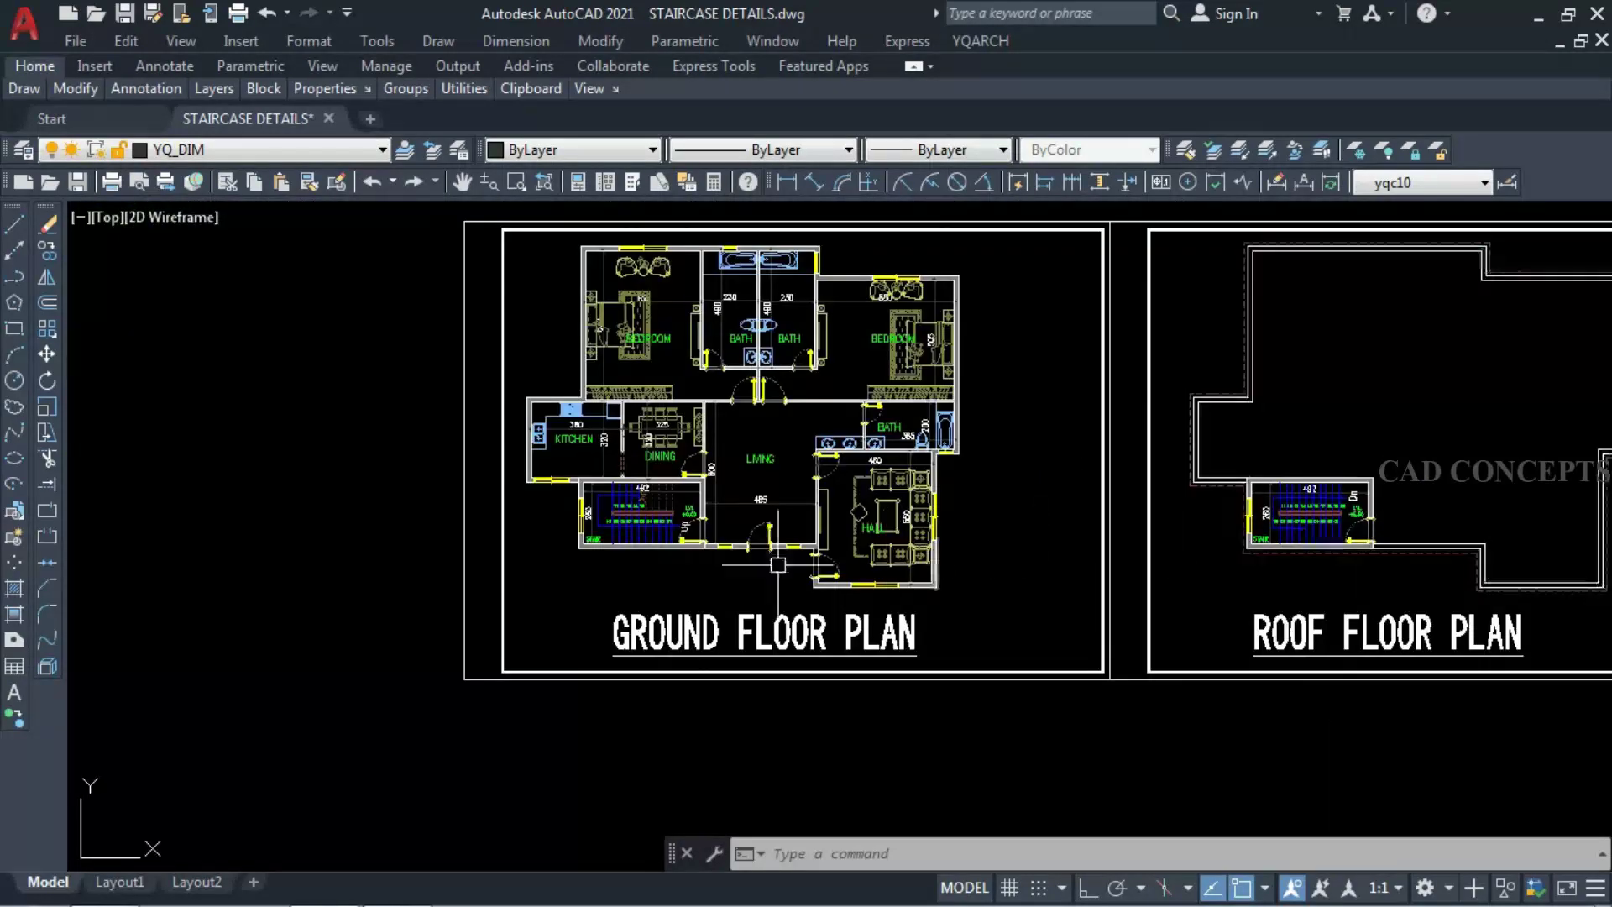
pyautogui.scroll(4, 539, 505)
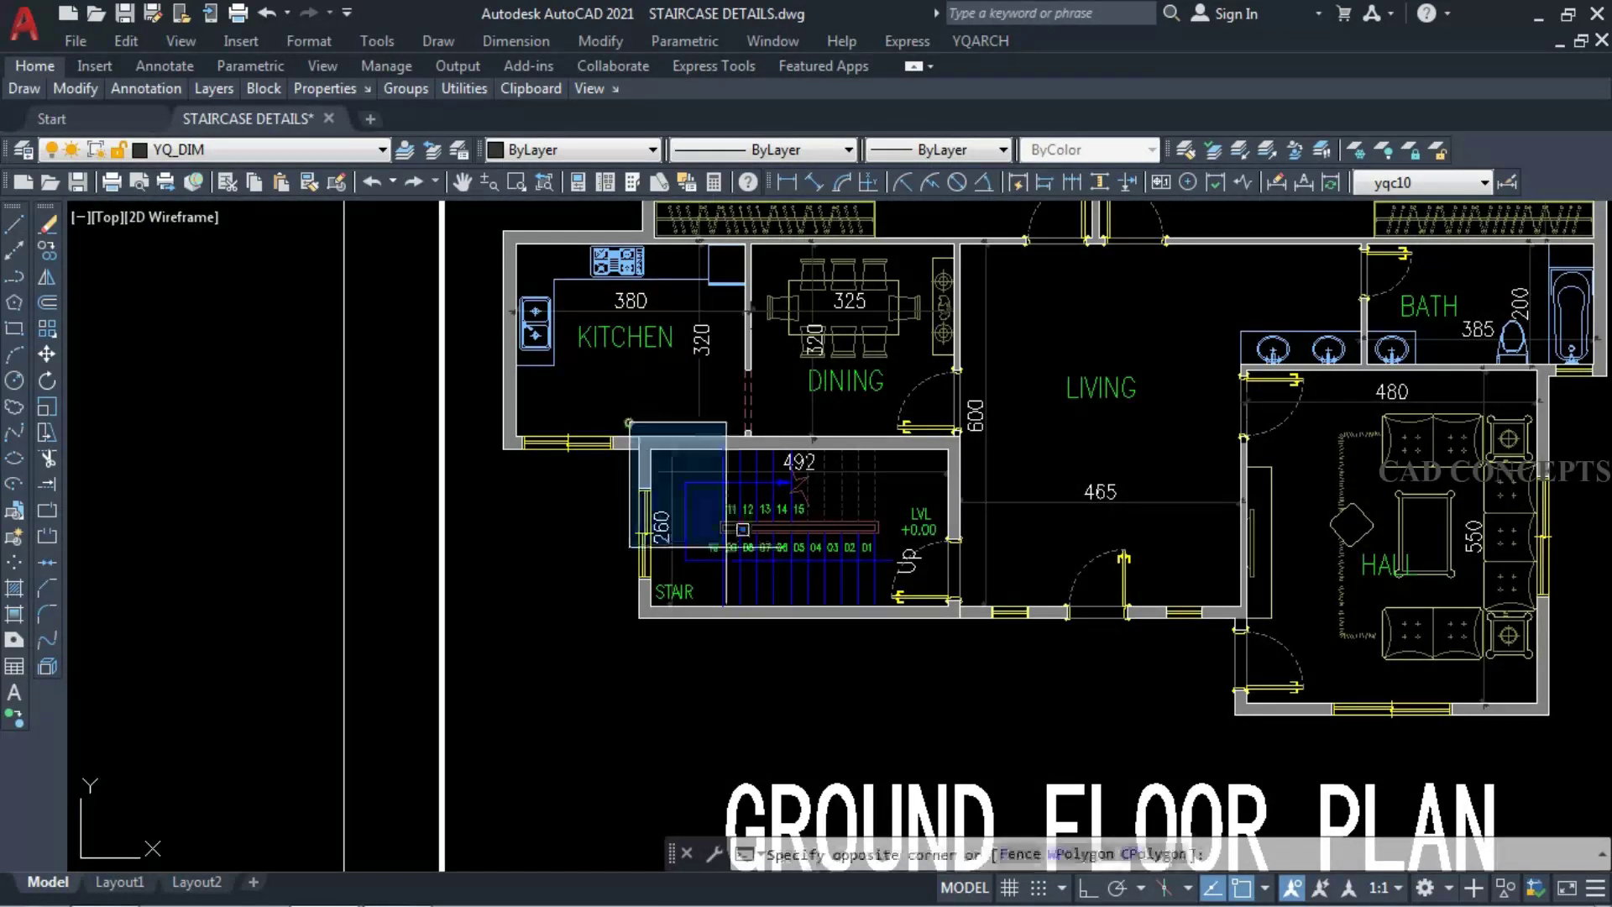
pyautogui.click(630, 422)
pyautogui.click(968, 699)
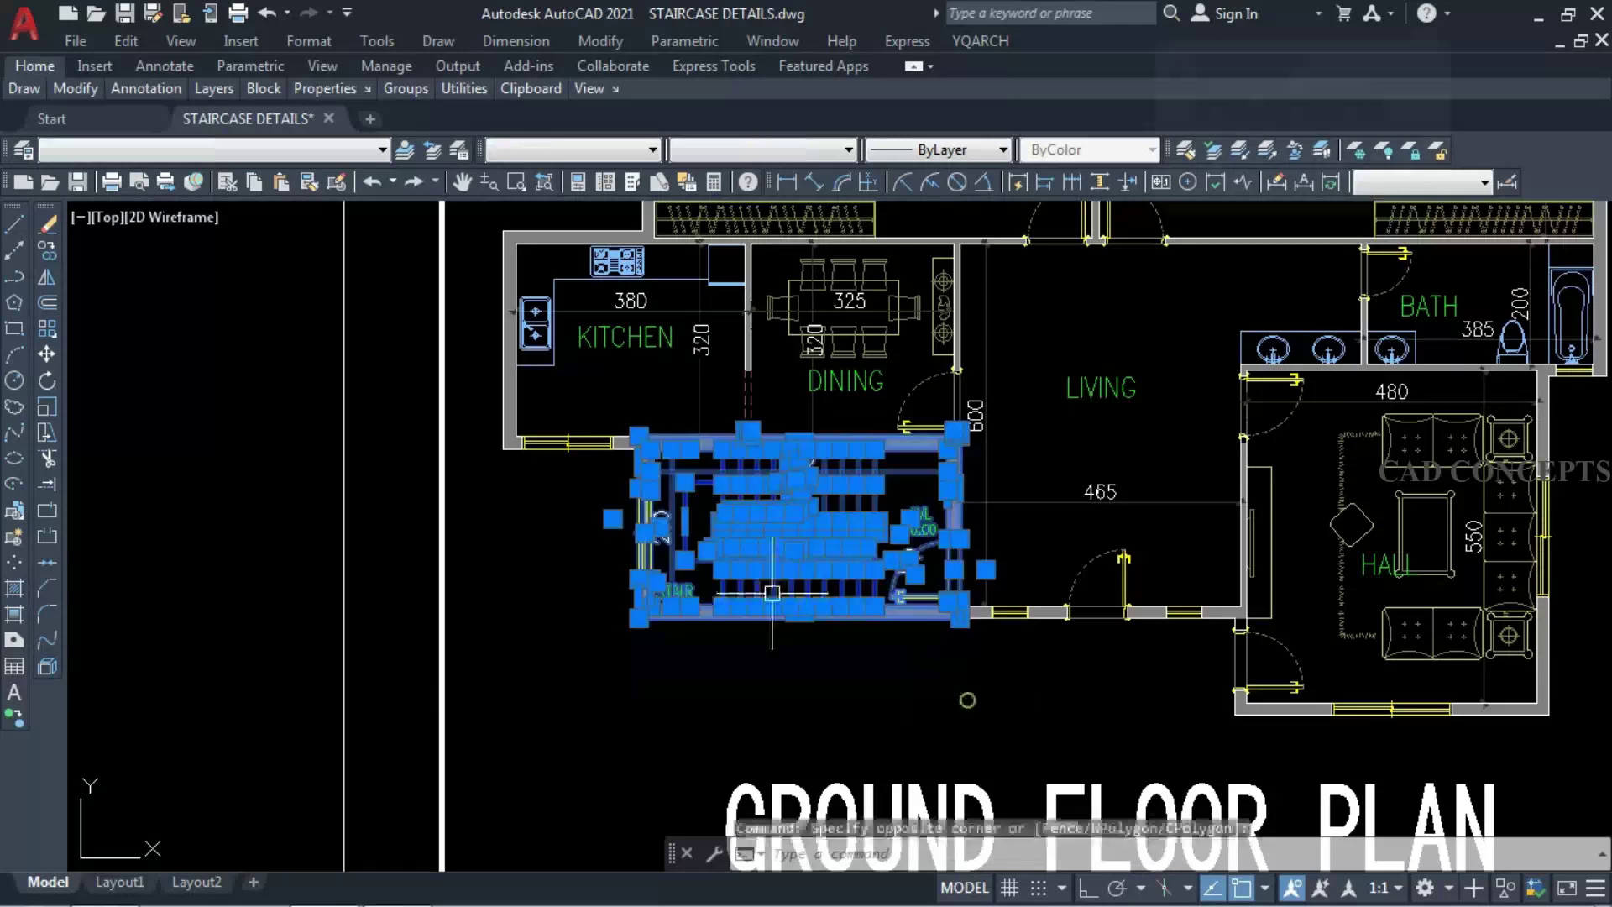
pyautogui.scroll(-6, 473, 531)
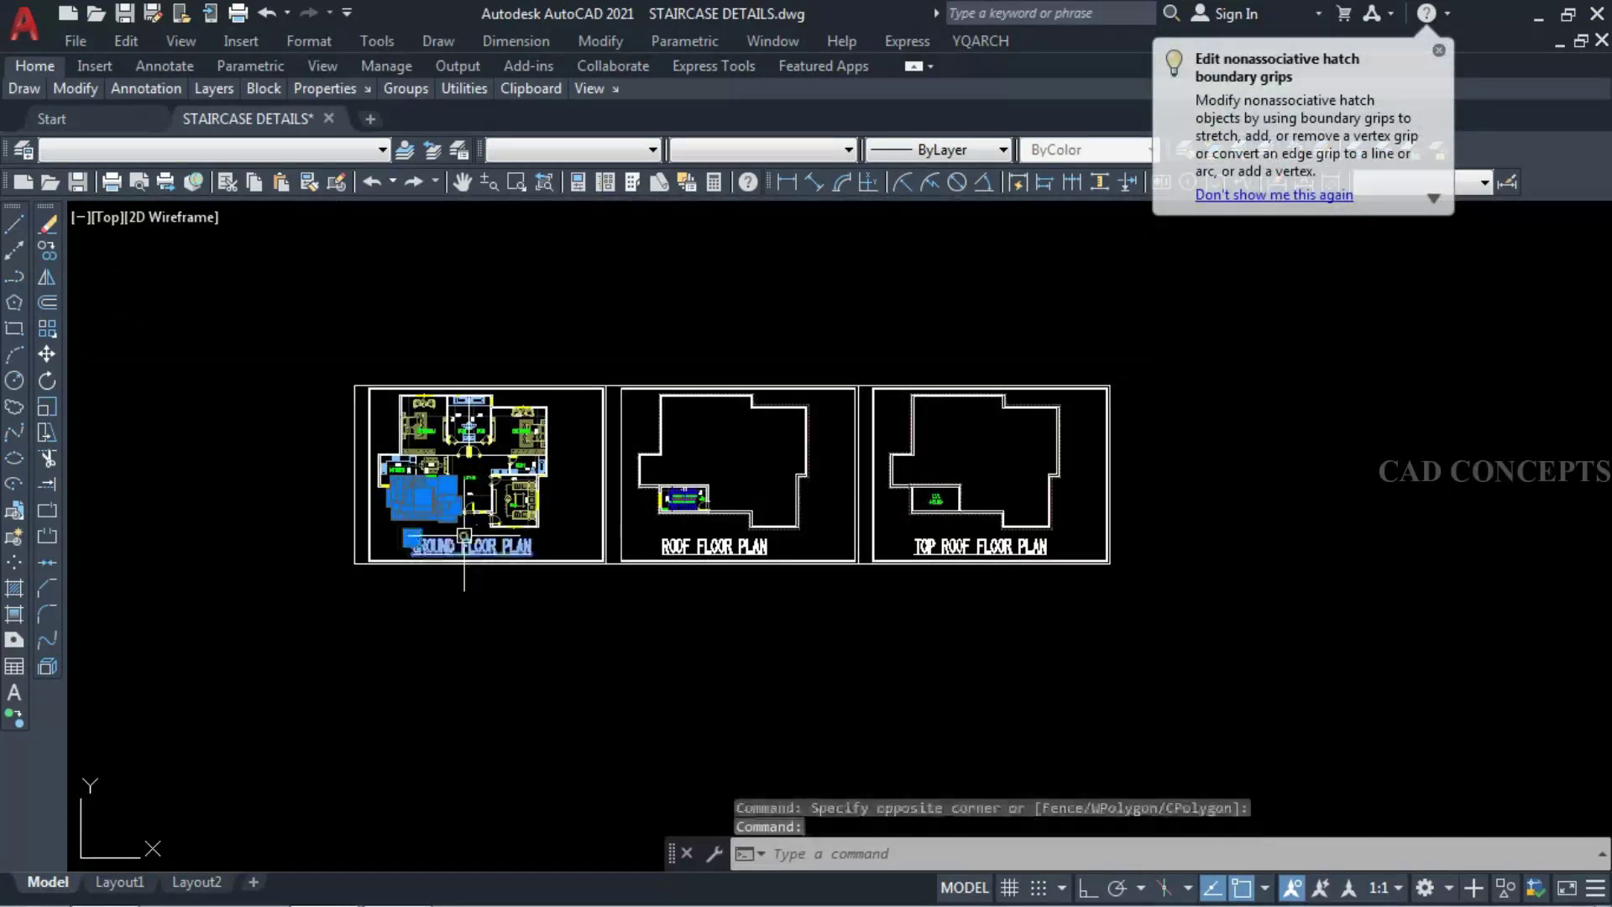
pyautogui.scroll(4, 684, 530)
pyautogui.click(602, 401)
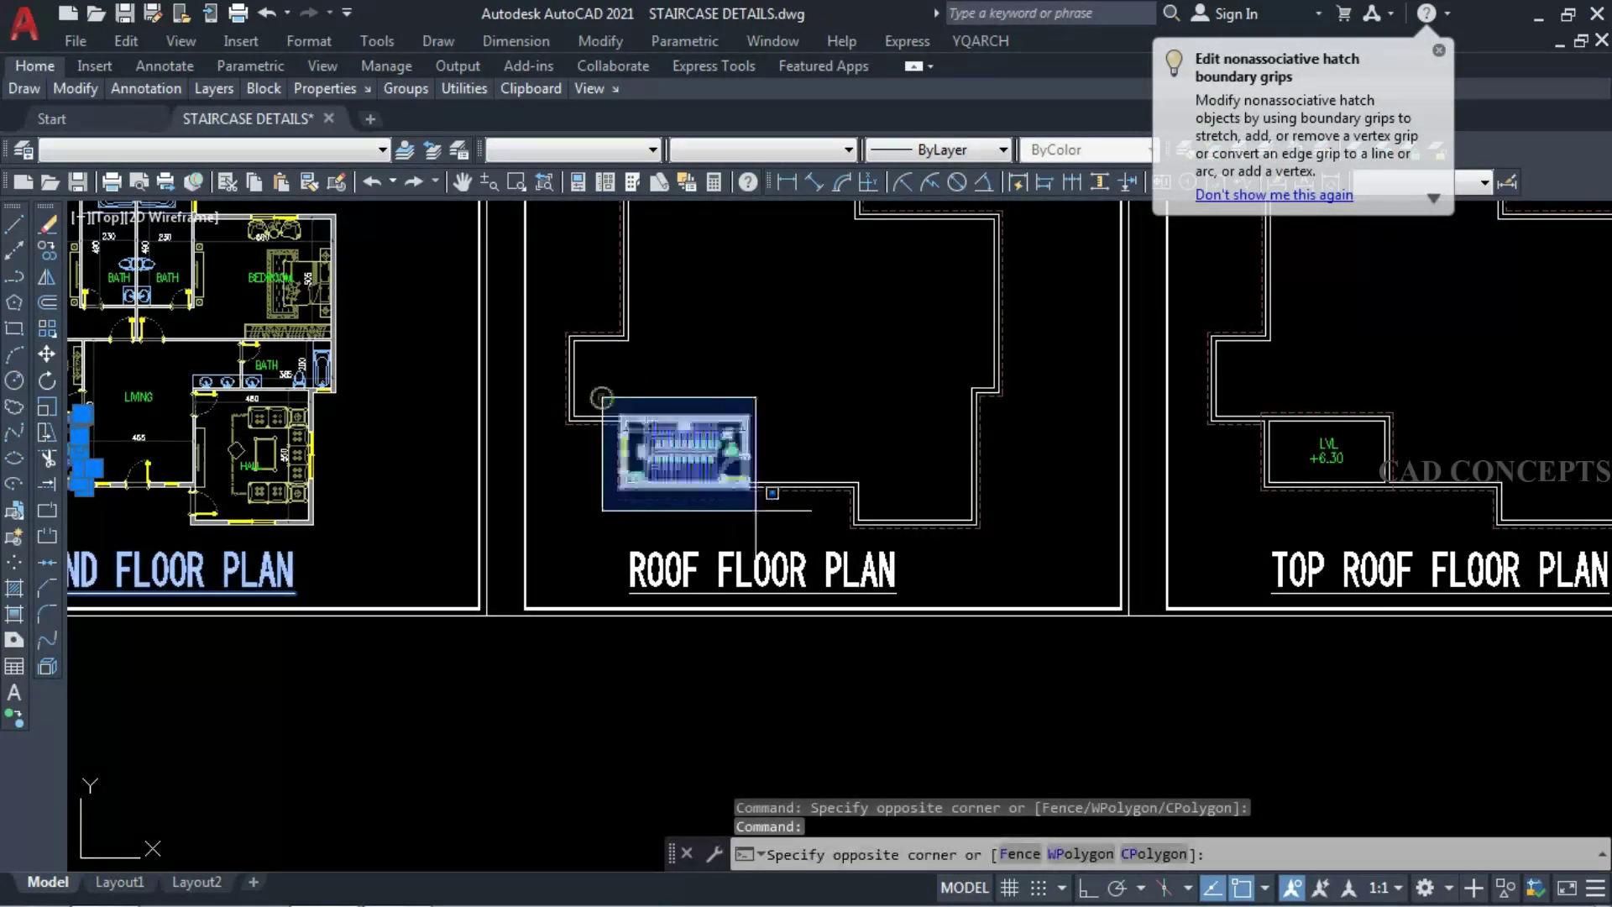
pyautogui.click(770, 504)
pyautogui.click(593, 540)
pyautogui.click(893, 627)
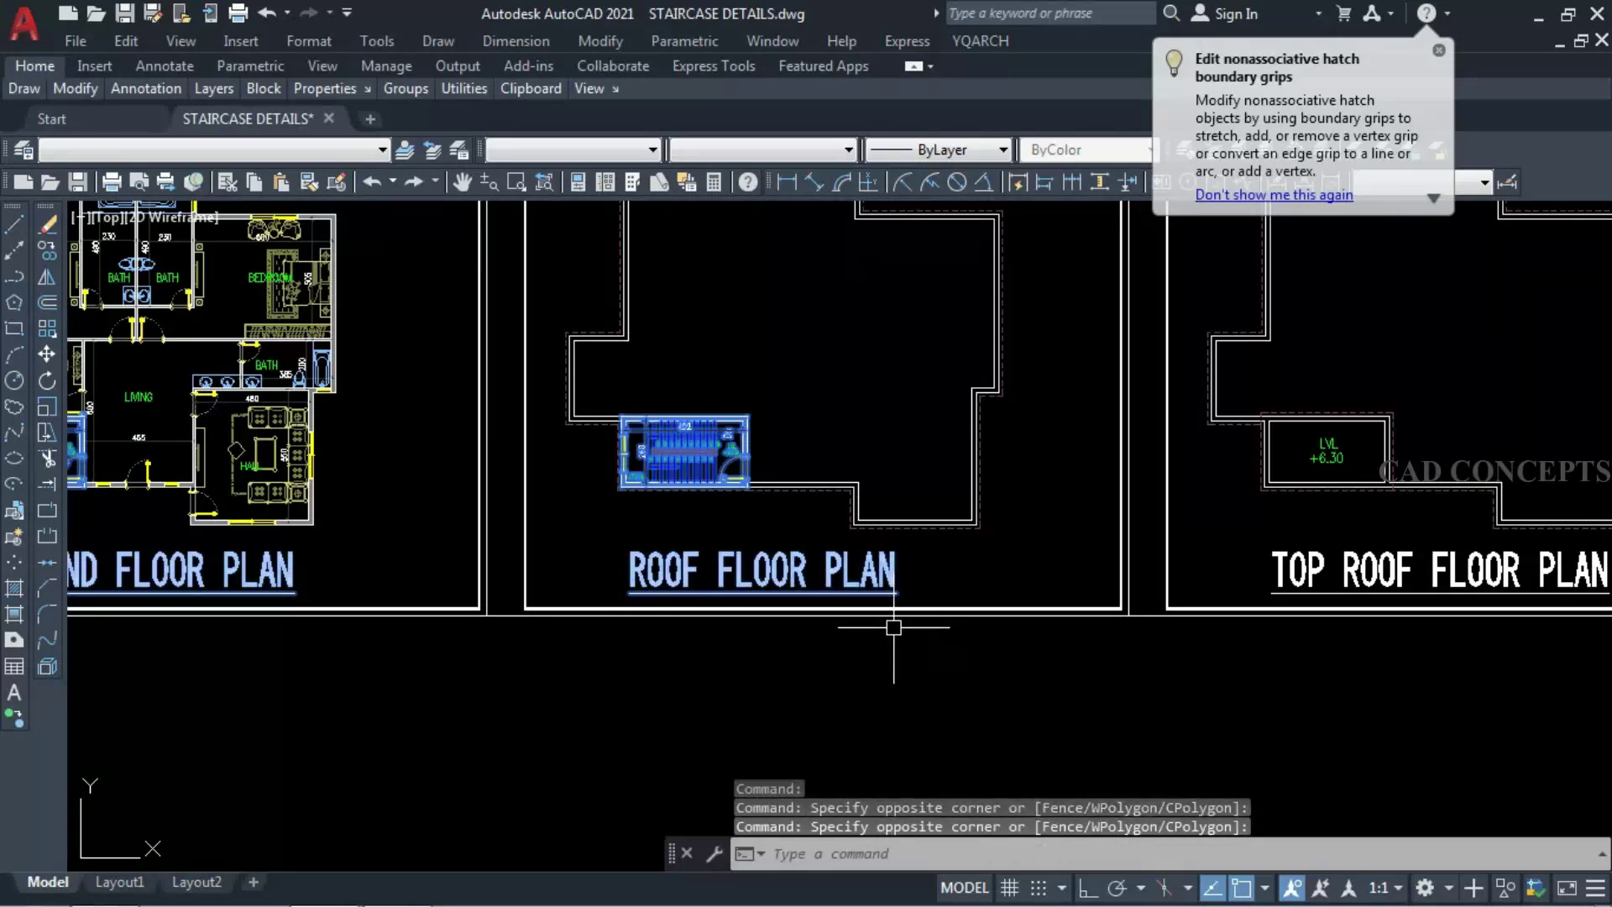
pyautogui.write('co')
pyautogui.press('Return')
pyautogui.click(888, 628)
pyautogui.scroll(-5, 504, 579)
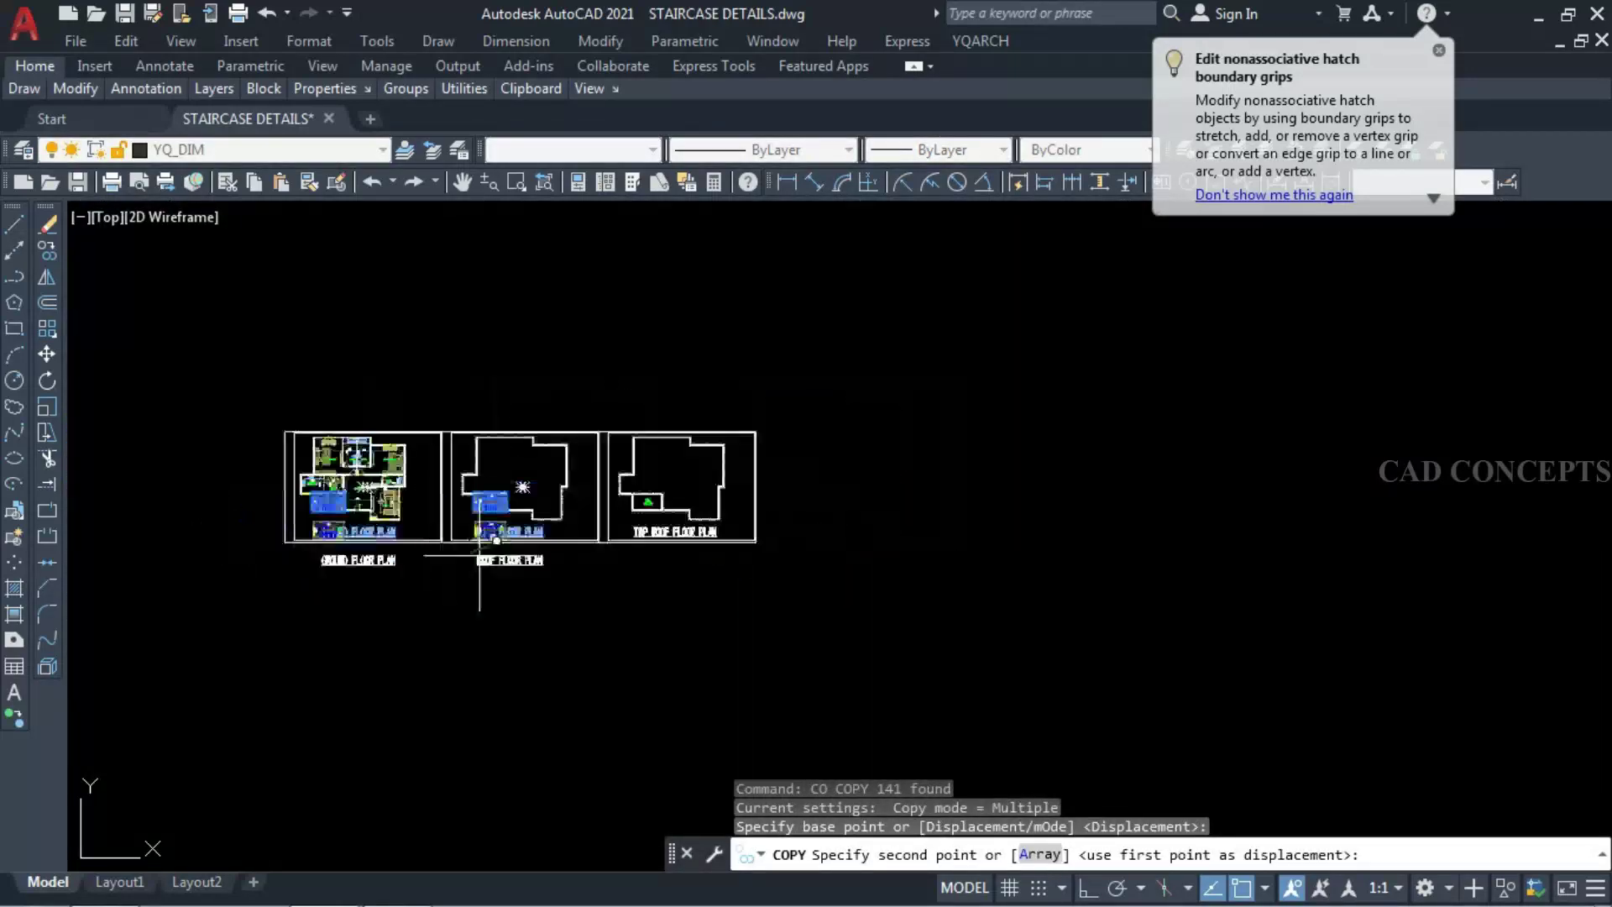
pyautogui.press('F8')
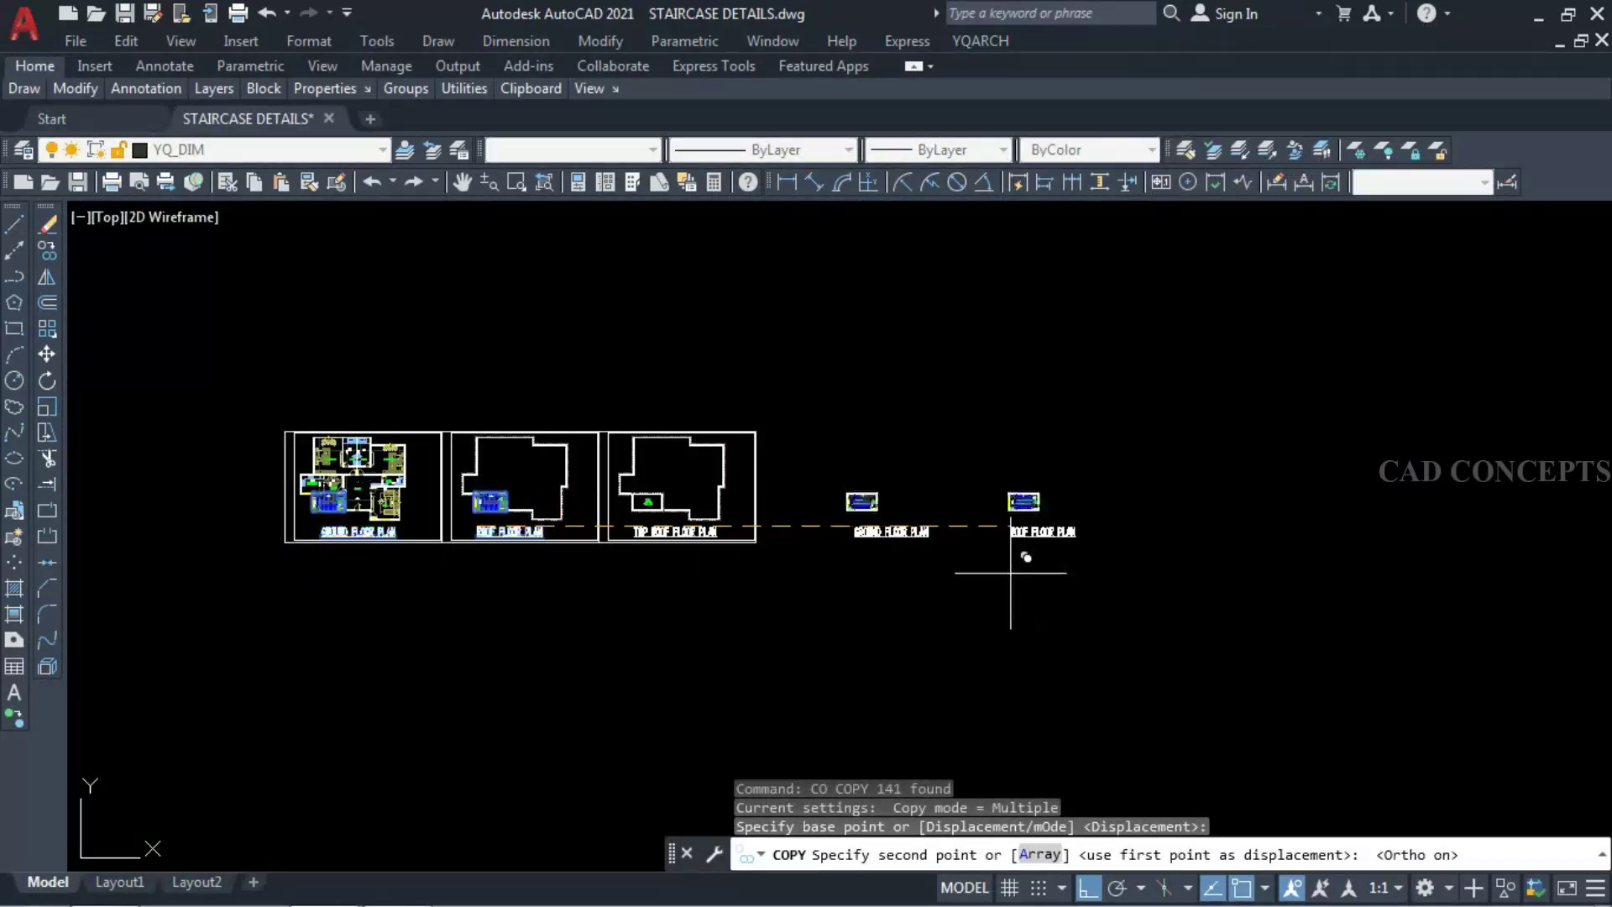
pyautogui.click(1011, 573)
pyautogui.press('Escape')
# - Move the copied GROUND FLOOR PLAN title freely, with Ortho off, to just beneath its copied stair room
pyautogui.scroll(4, 899, 503)
pyautogui.click(838, 550)
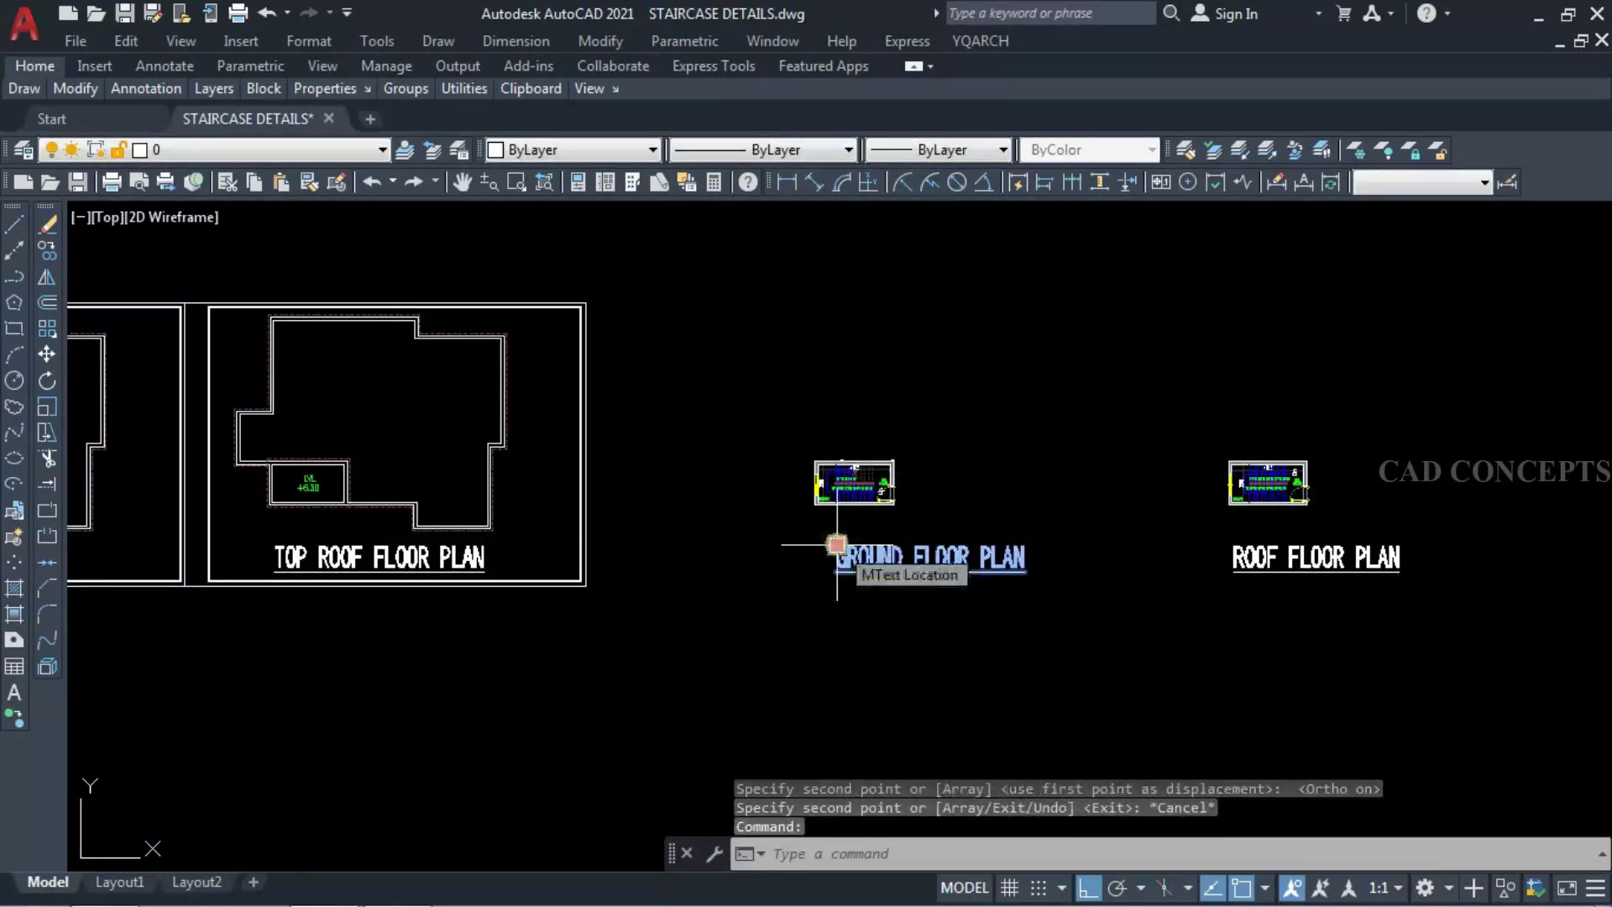
pyautogui.write('m')
pyautogui.press('Return')
pyautogui.scroll(2, 814, 546)
pyautogui.press('F8')
pyautogui.click(745, 604)
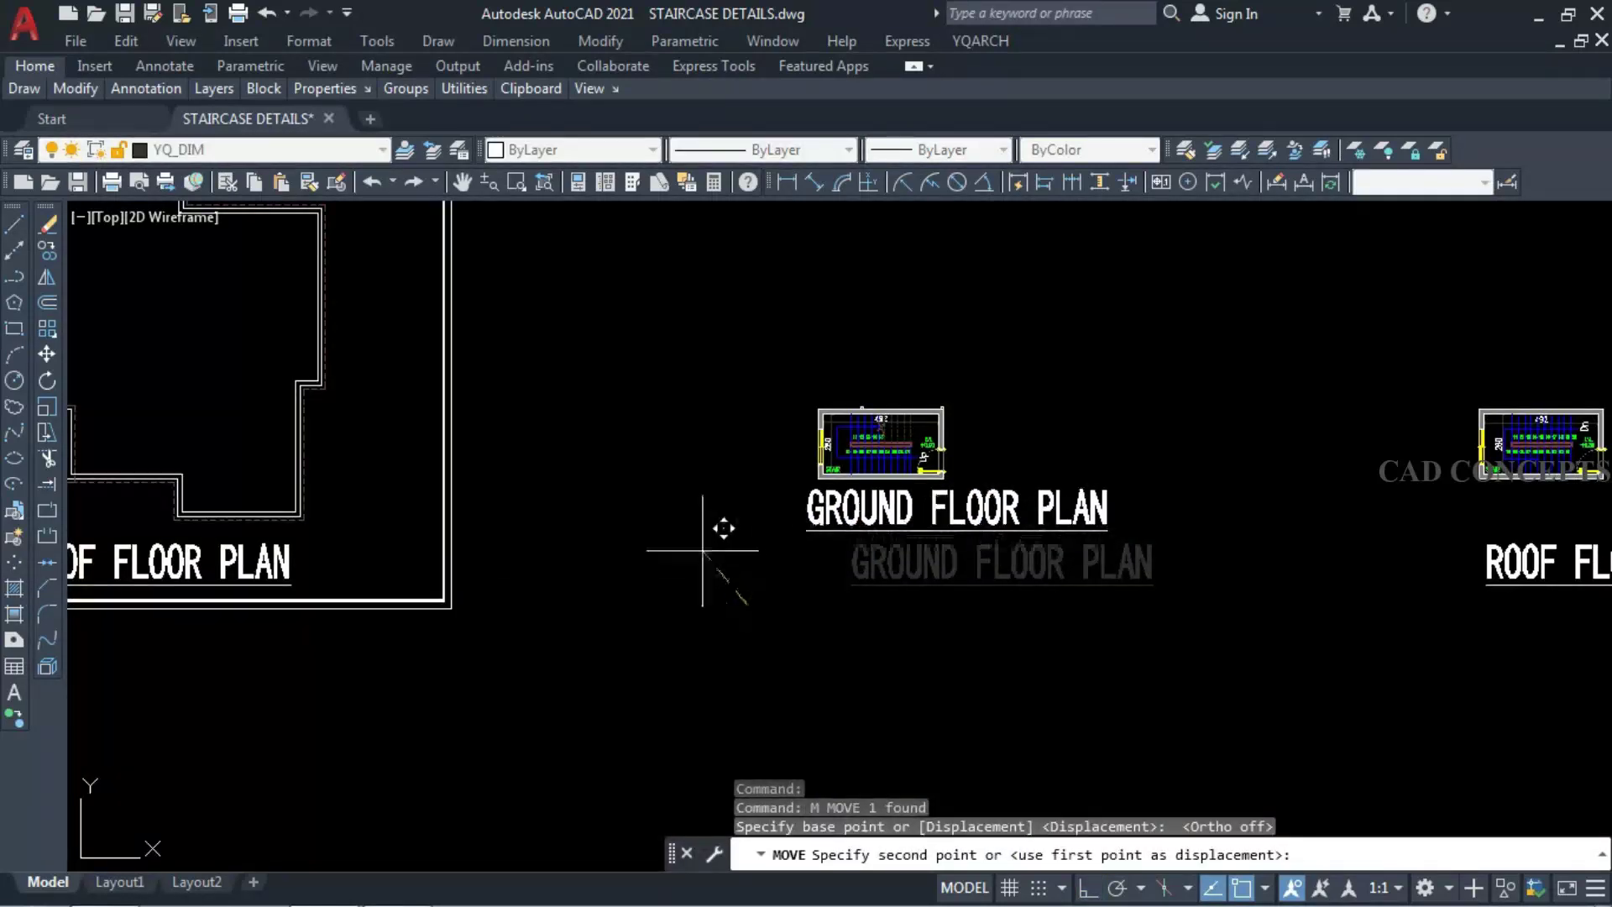
pyautogui.click(717, 546)
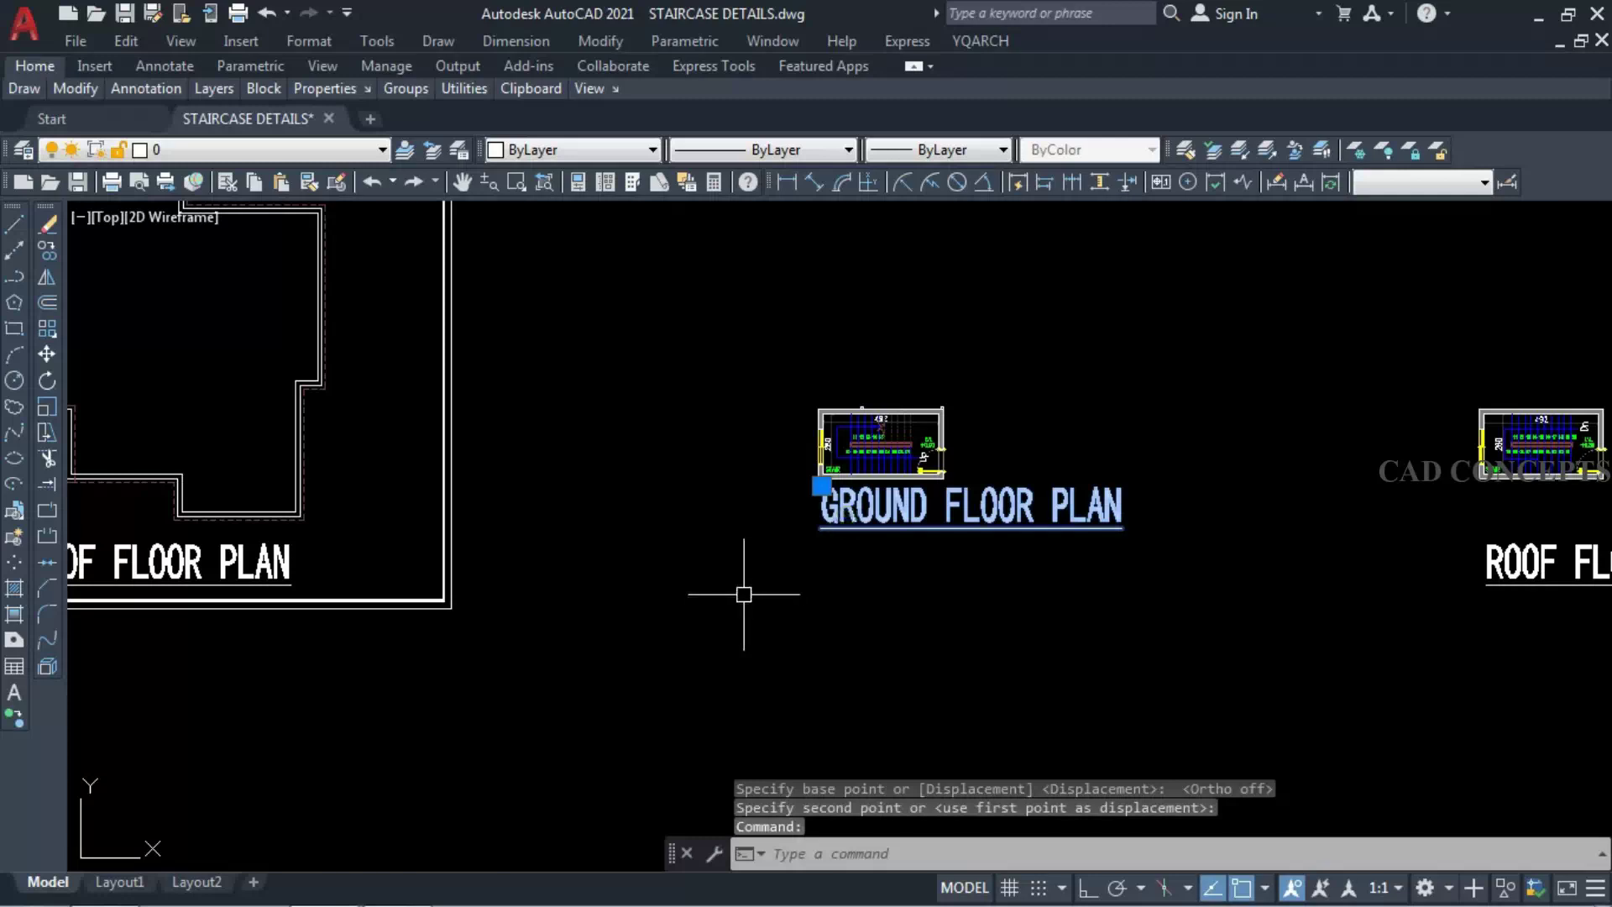
# - Scale the copied GROUND FLOOR PLAN title by reference to roughly the width of its stair room
pyautogui.write('sc')
pyautogui.press('Return')
pyautogui.click(804, 501)
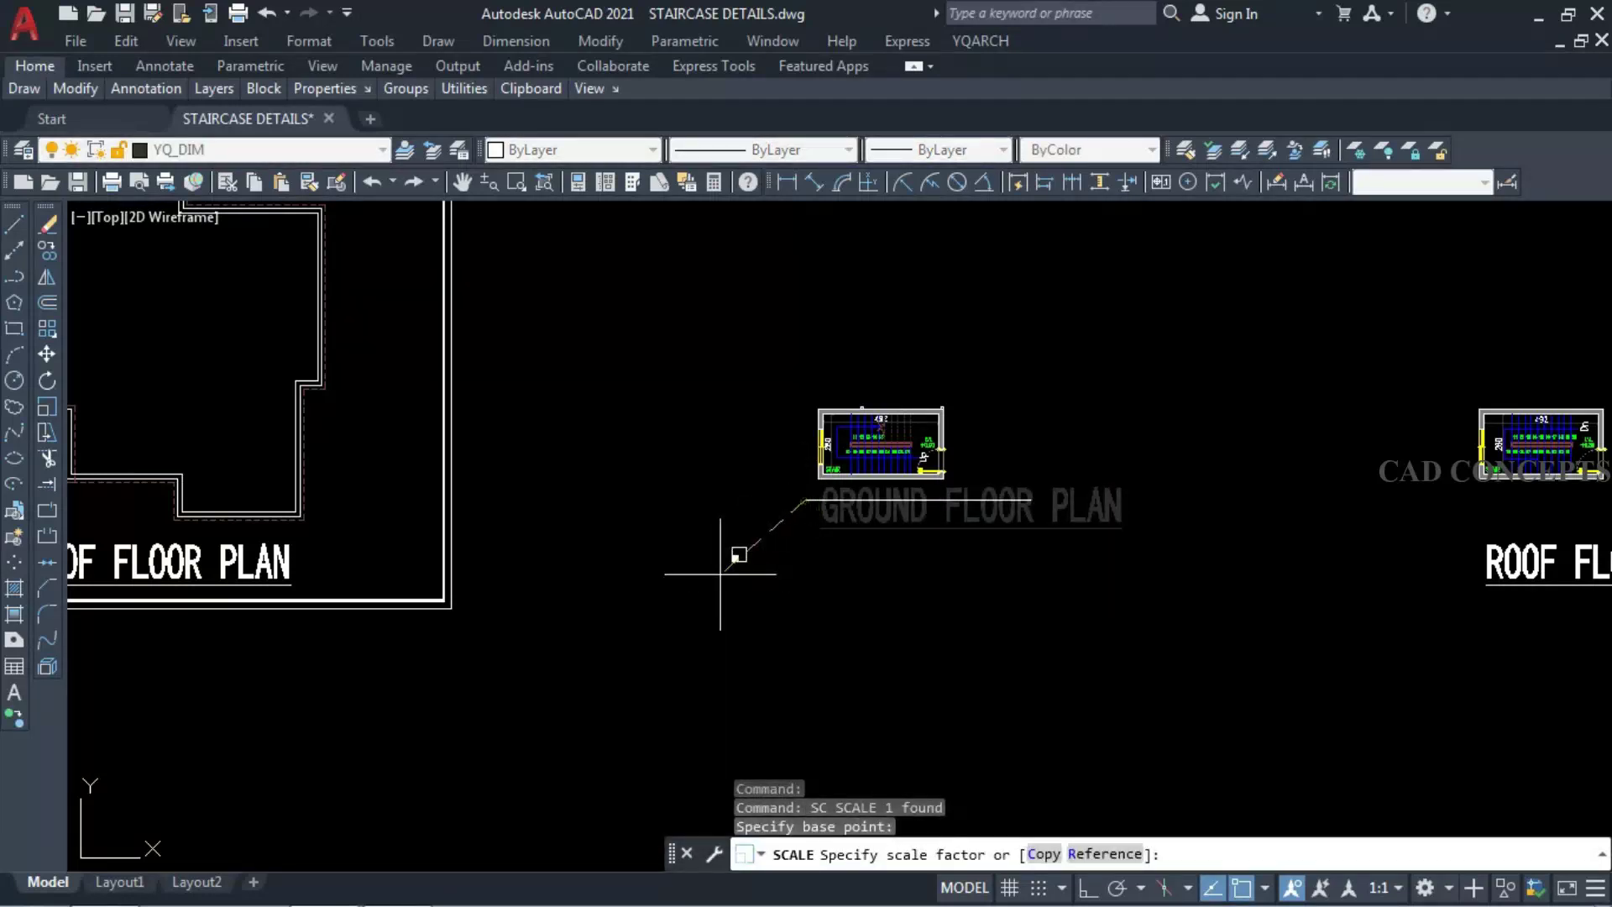
pyautogui.write('r')
pyautogui.press('Return')
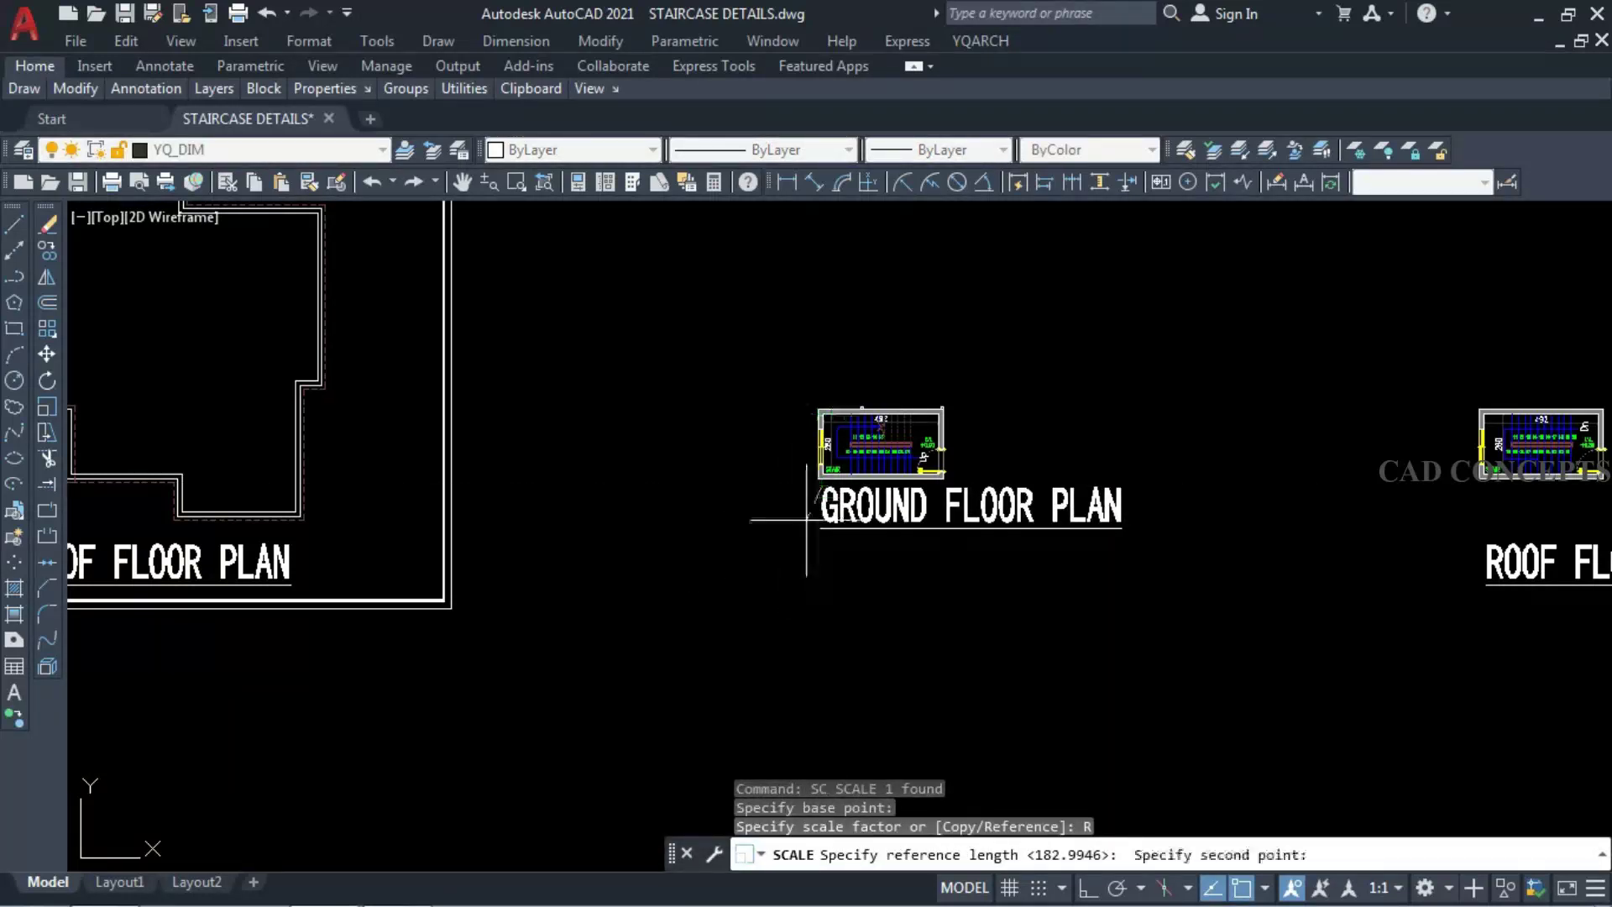
pyautogui.click(1144, 554)
pyautogui.scroll(4, 1000, 546)
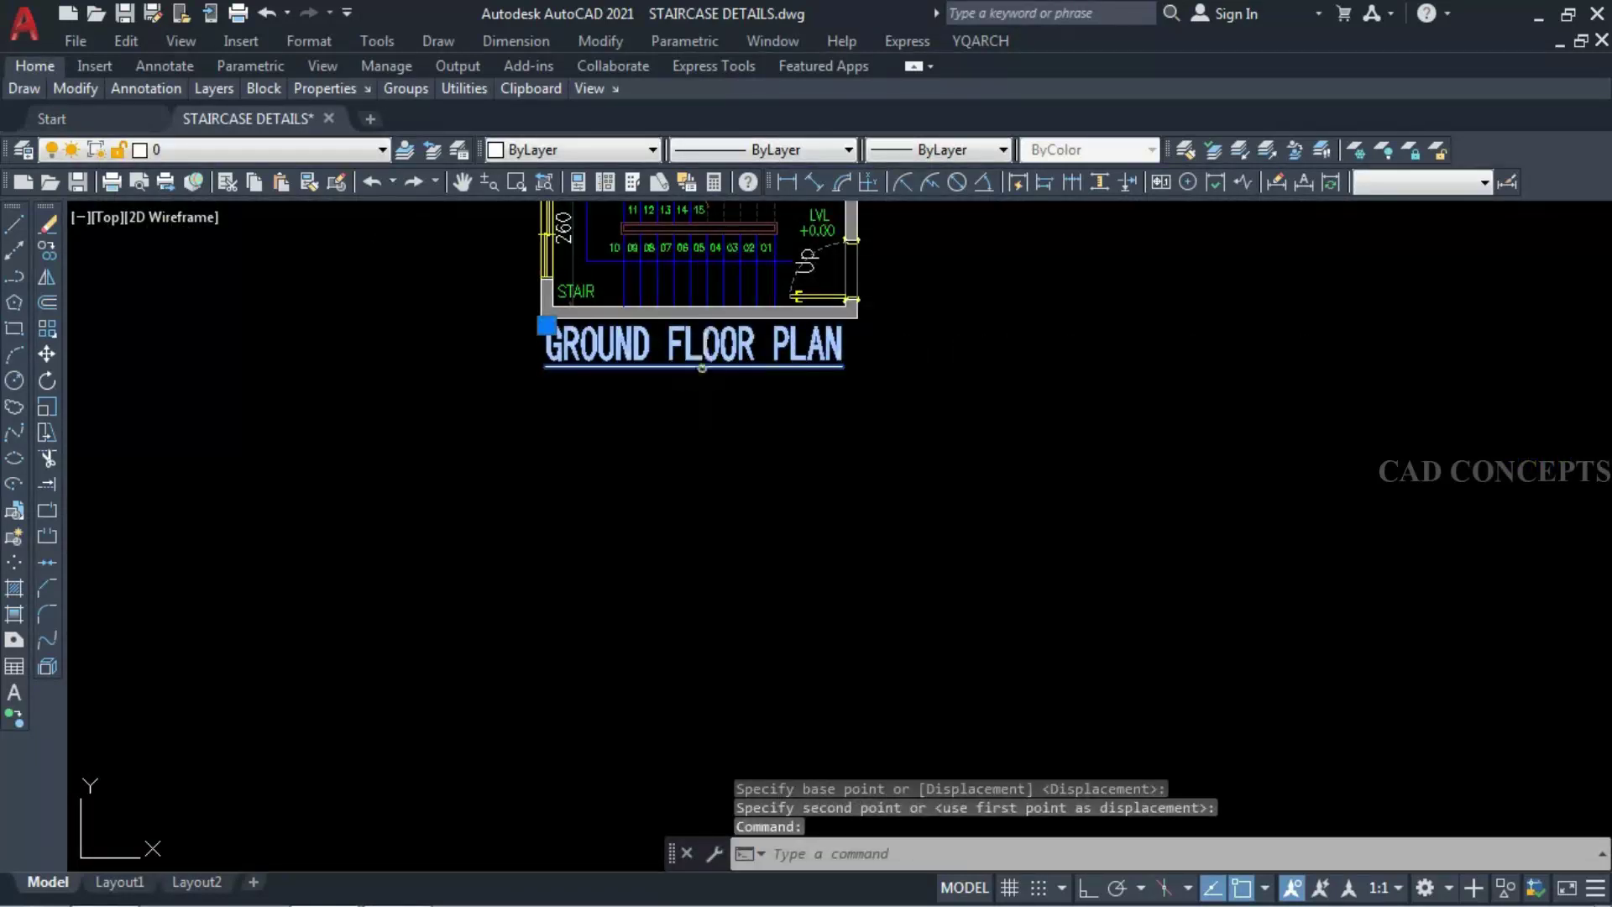
# - Change the title beneath the copied ground floor stair room to GROUND FLOOR STAIR PLAN
pyautogui.doubleClick(764, 346)
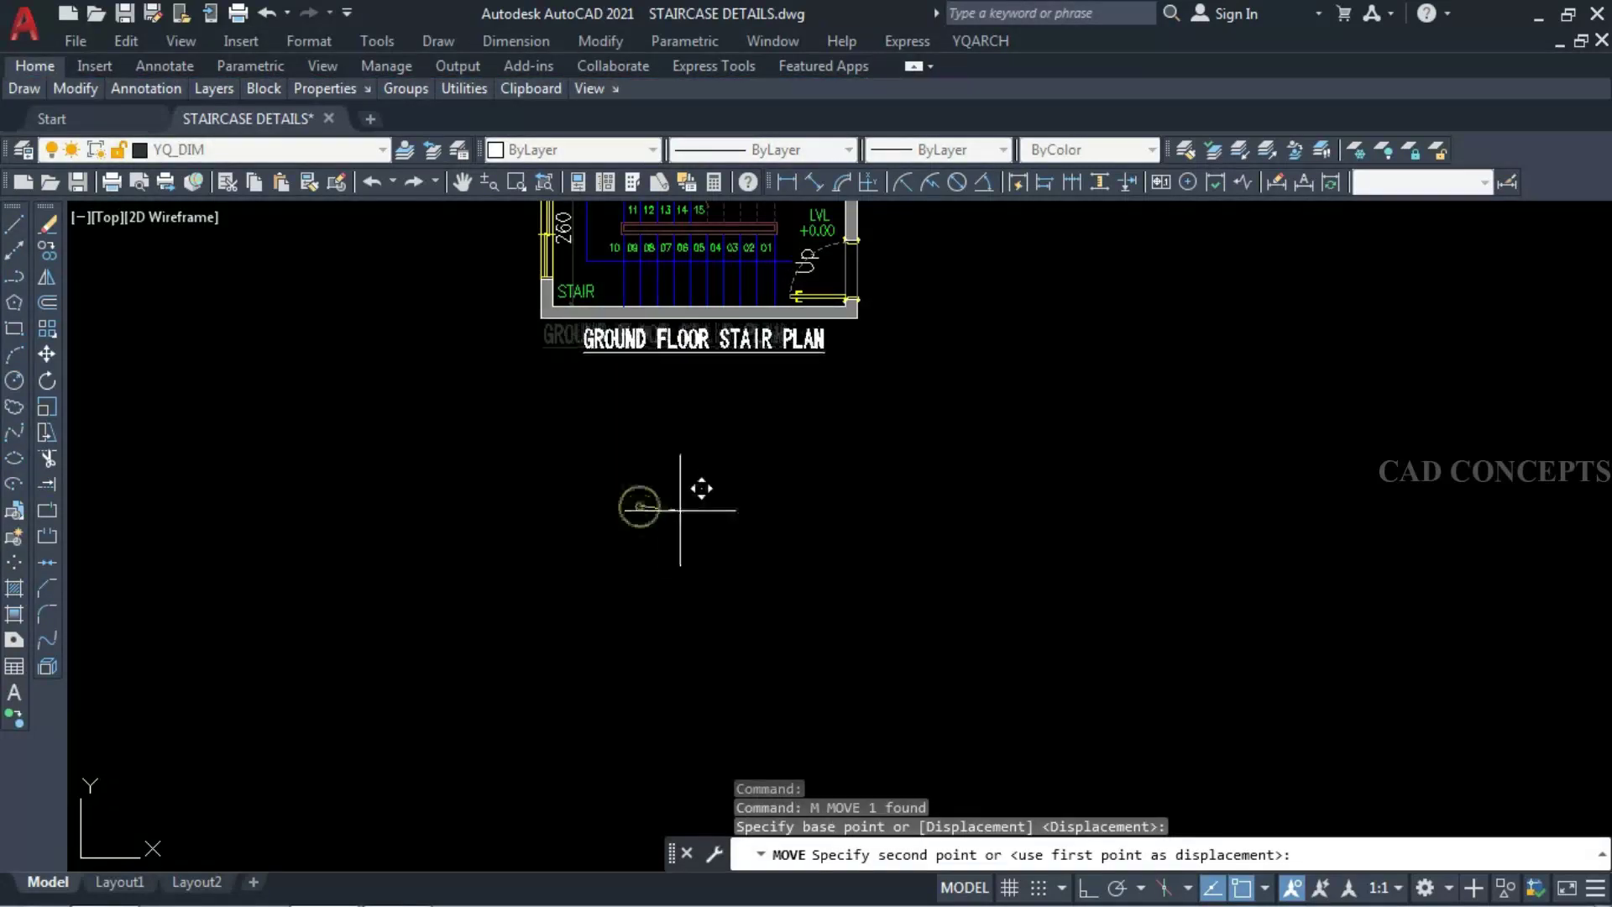
pyautogui.click(587, 497)
# - Move the copied roof floor stair room and its title to directly above the ground floor stair plan
pyautogui.scroll(-6, 622, 518)
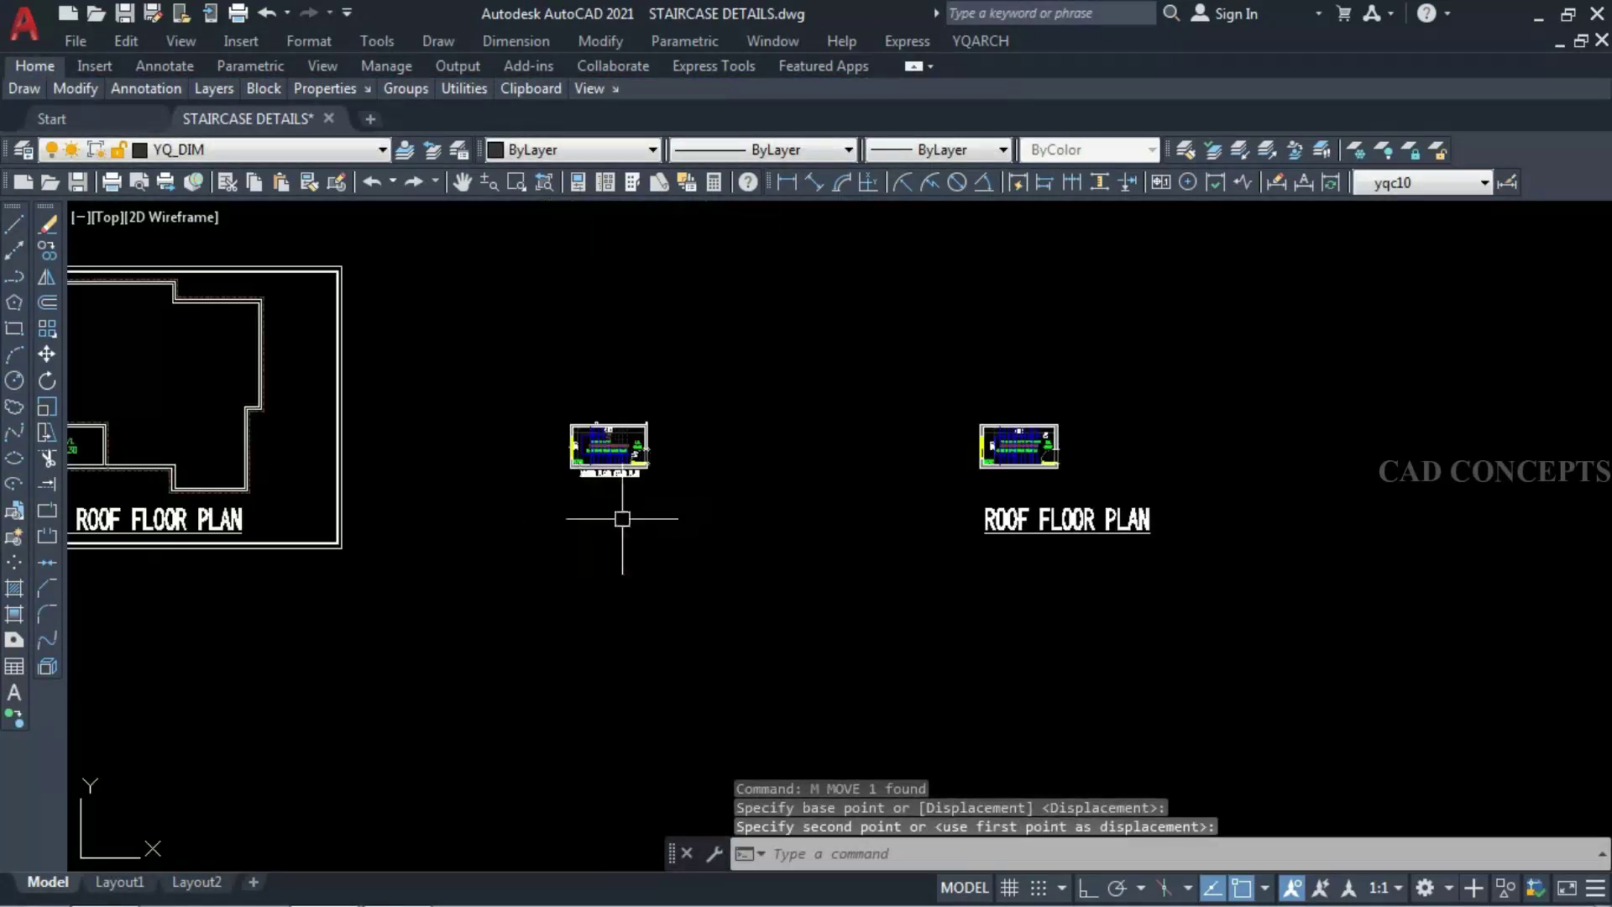
pyautogui.click(794, 403)
pyautogui.write('m')
pyautogui.press('Return')
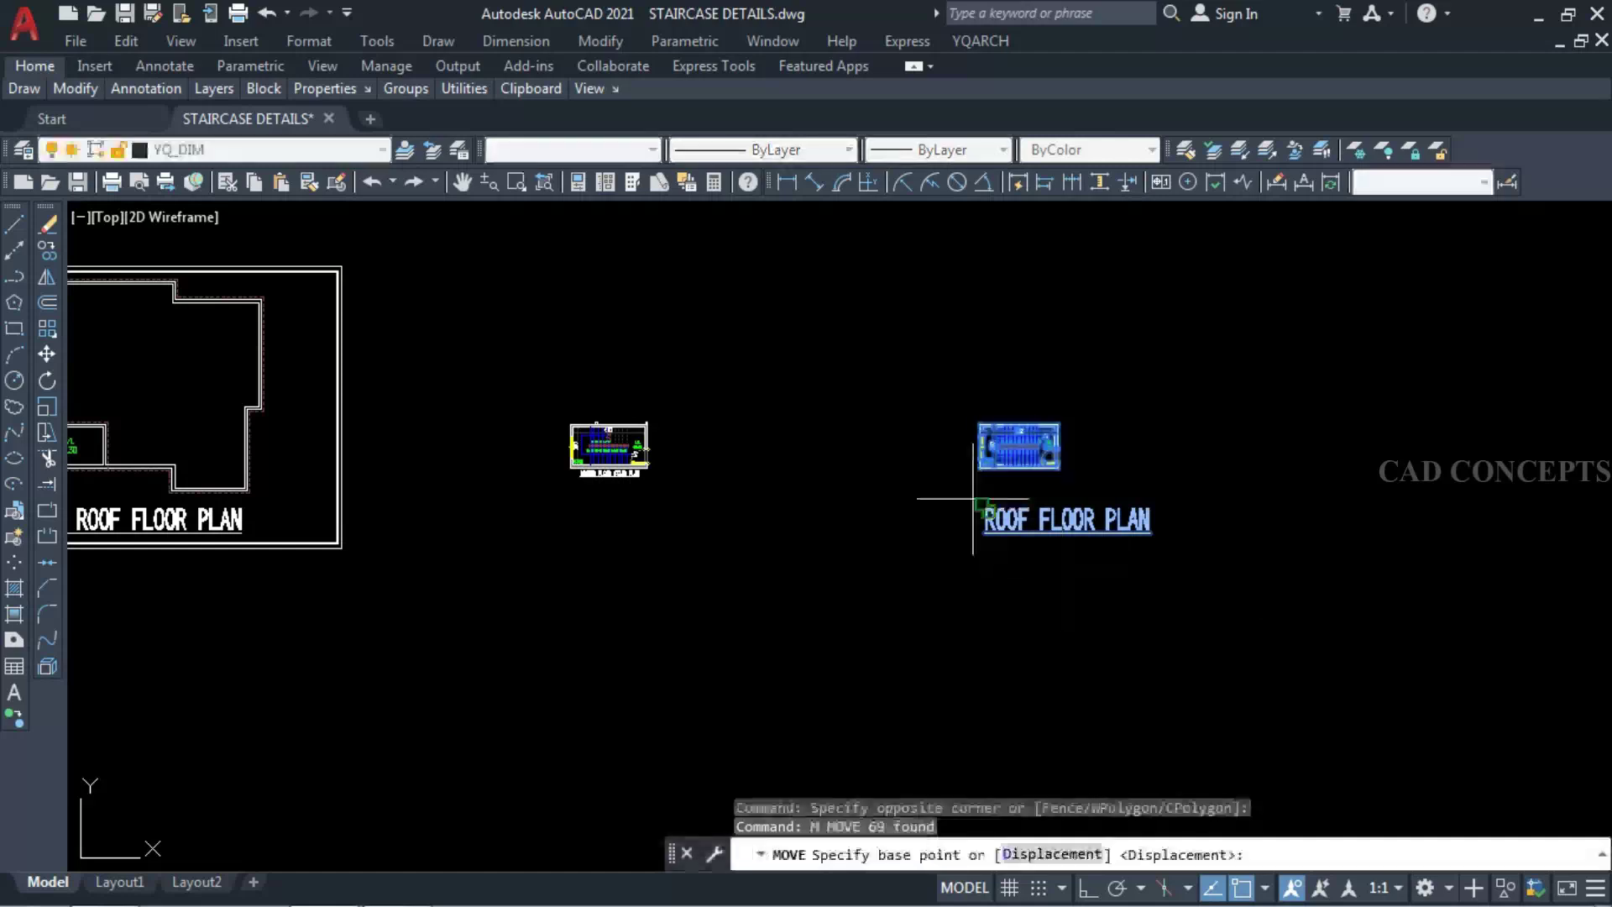
pyautogui.click(980, 468)
pyautogui.scroll(4, 590, 378)
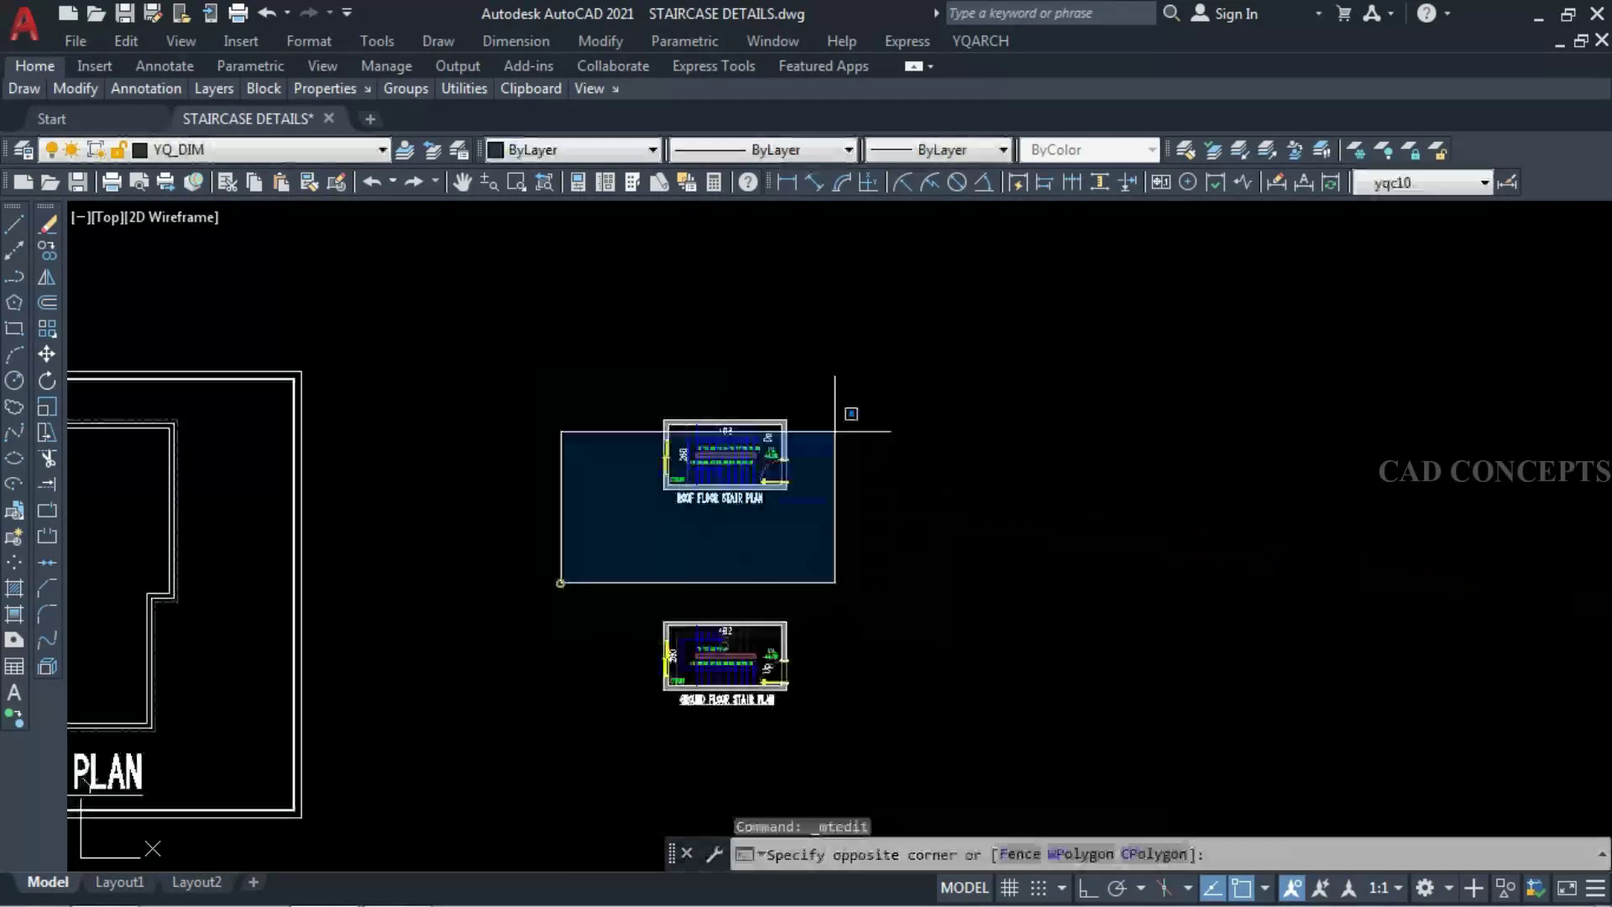
# - Move the roof floor stair plan straight down with Ortho on, leaving only a dimension-sized gap above the ground floor stair plan
pyautogui.click(1022, 266)
pyautogui.write('m')
pyautogui.press('Return')
pyautogui.click(976, 493)
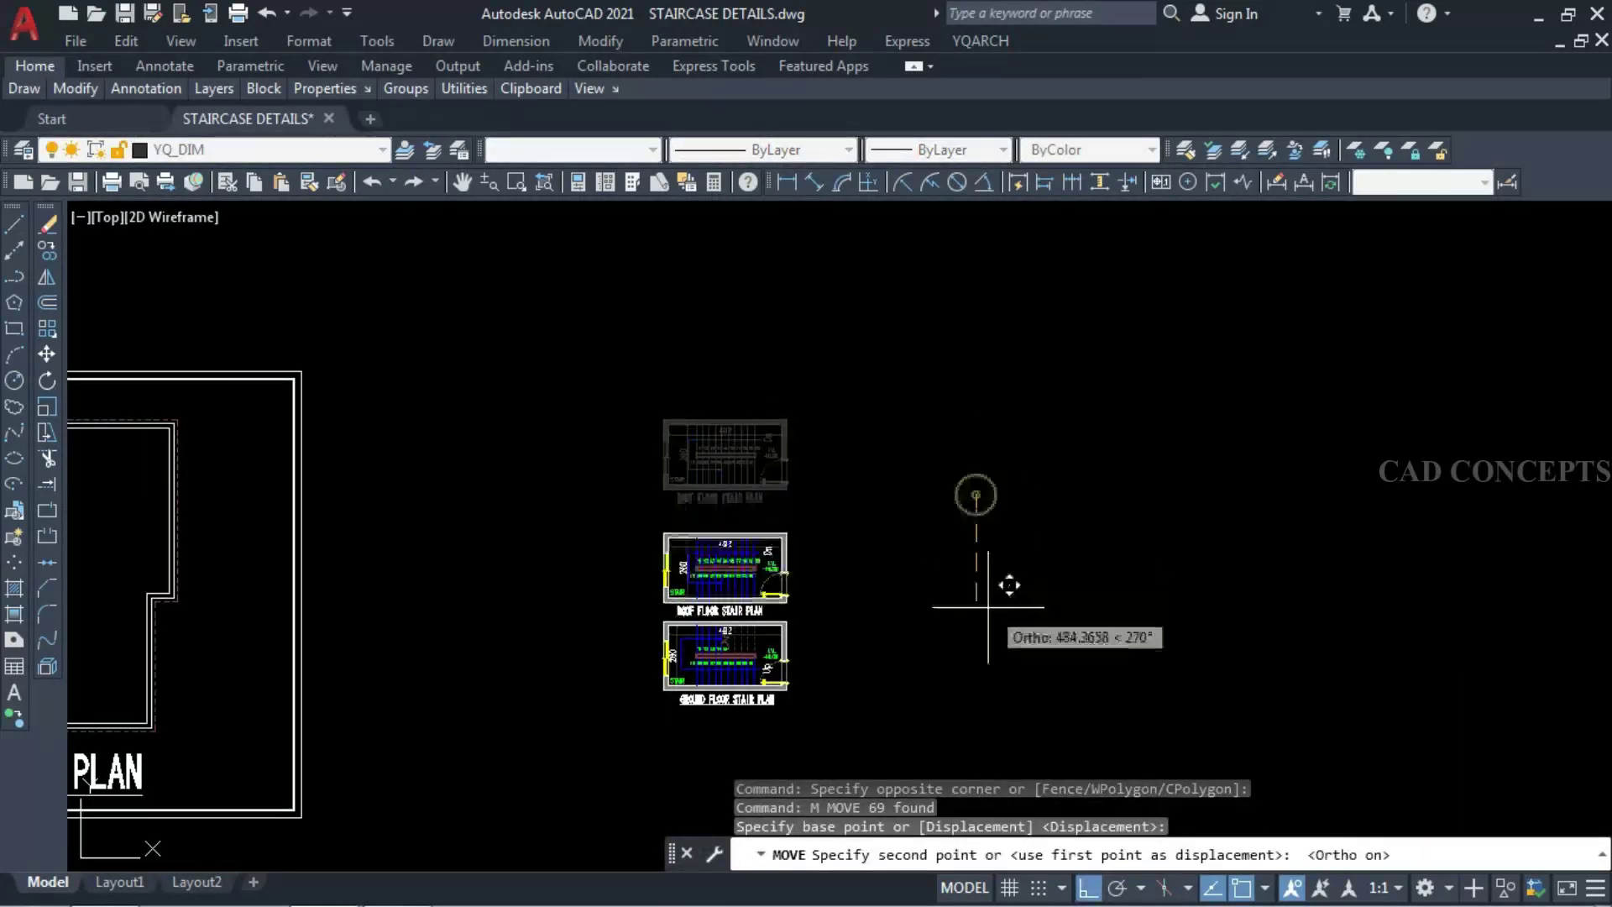
pyautogui.click(1041, 598)
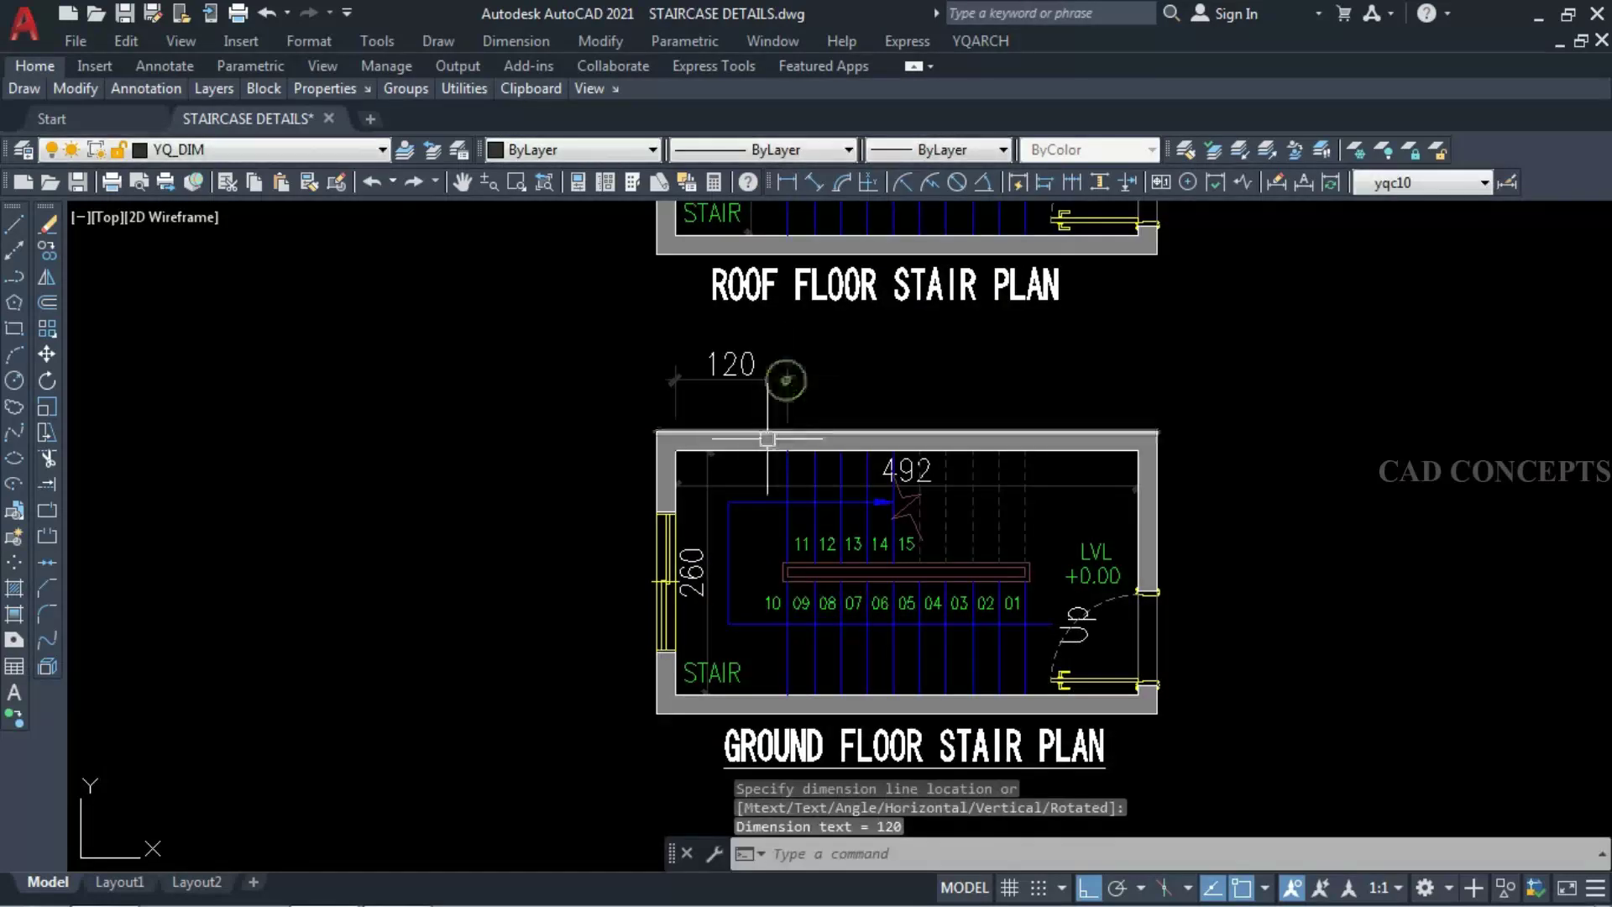
# - Add a horizontal linear dimension across the treads above the ground floor stair plan, in line with the landing dimension
pyautogui.press('Return')
pyautogui.click(785, 451)
pyautogui.click(1025, 451)
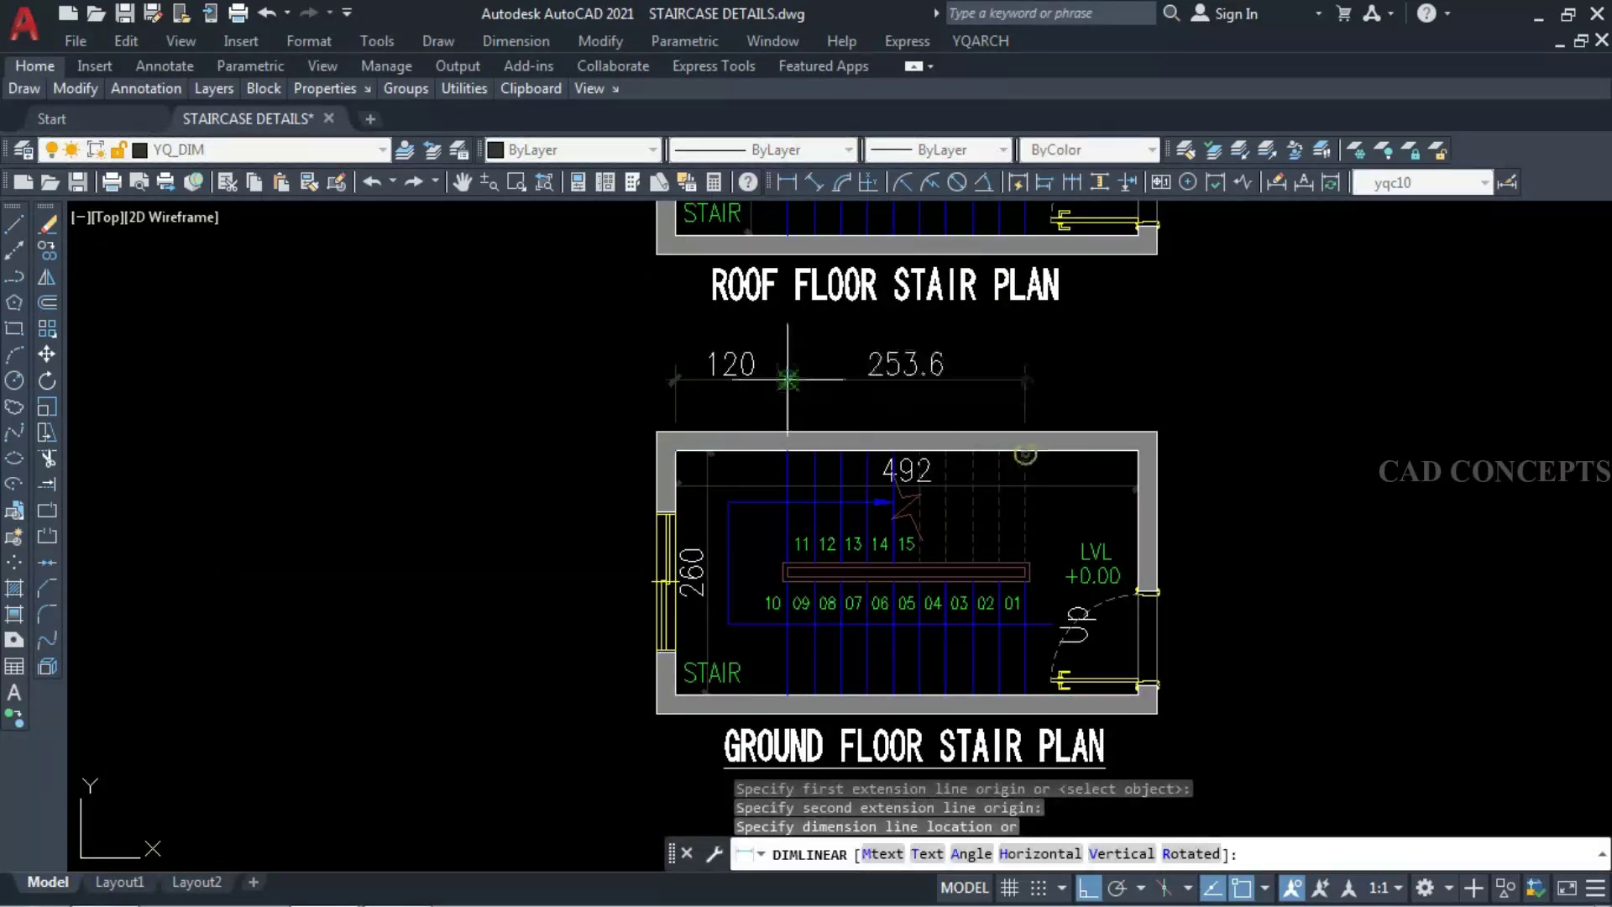
pyautogui.click(759, 378)
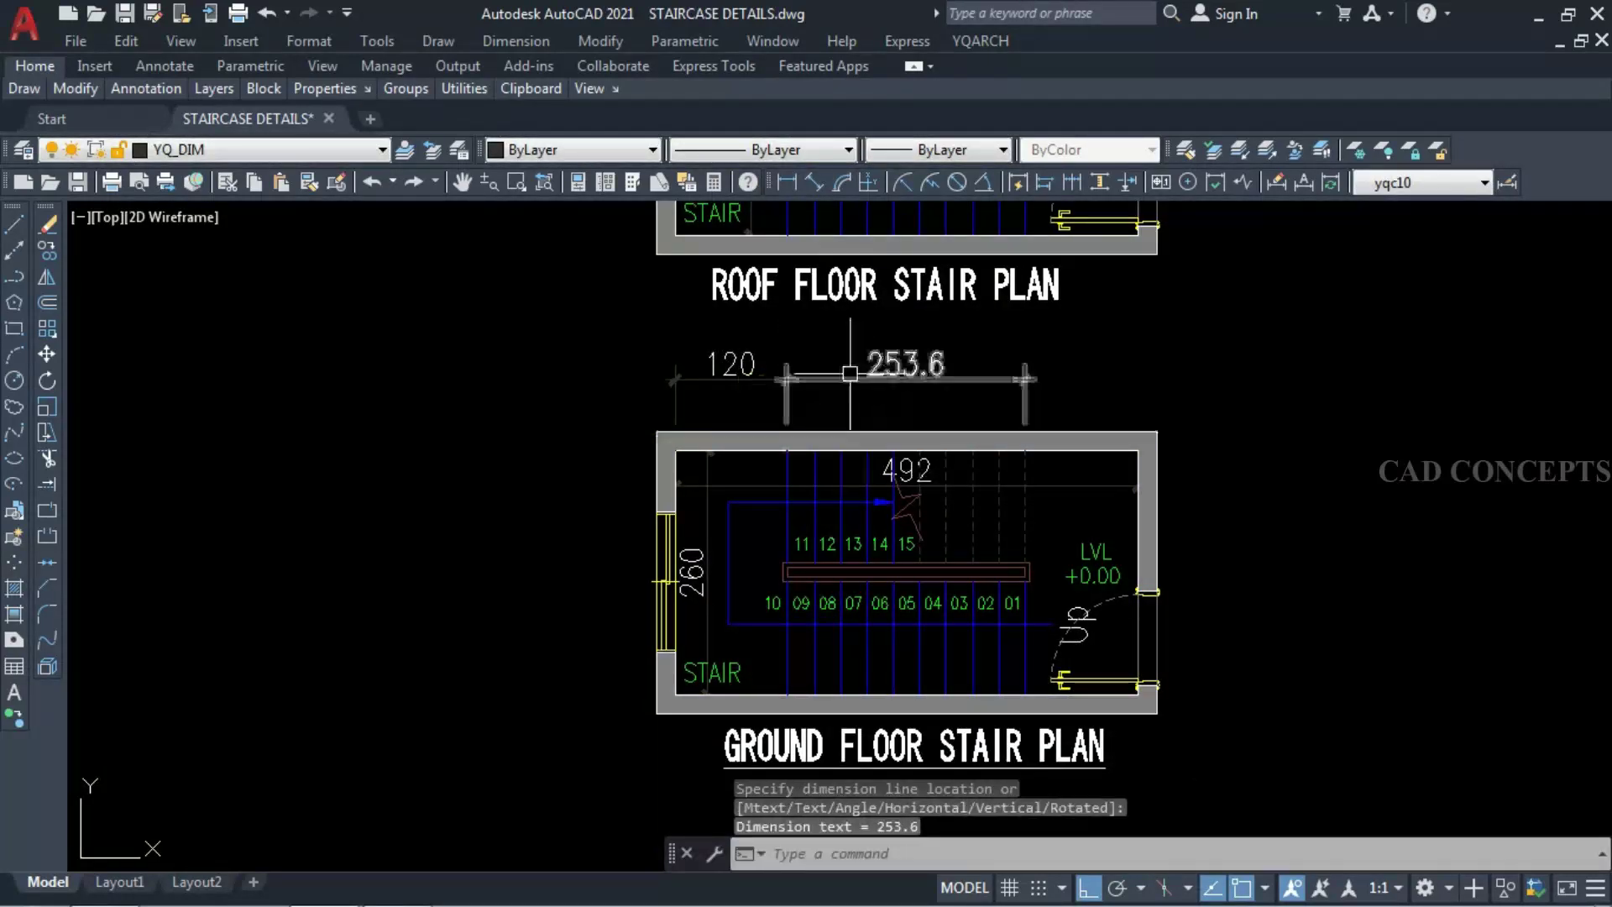
# - Snap the extension origins of the landing and tread-run dimensions exactly onto the ends of the tread lines
pyautogui.scroll(6, 784, 482)
pyautogui.click(825, 236)
pyautogui.click(752, 215)
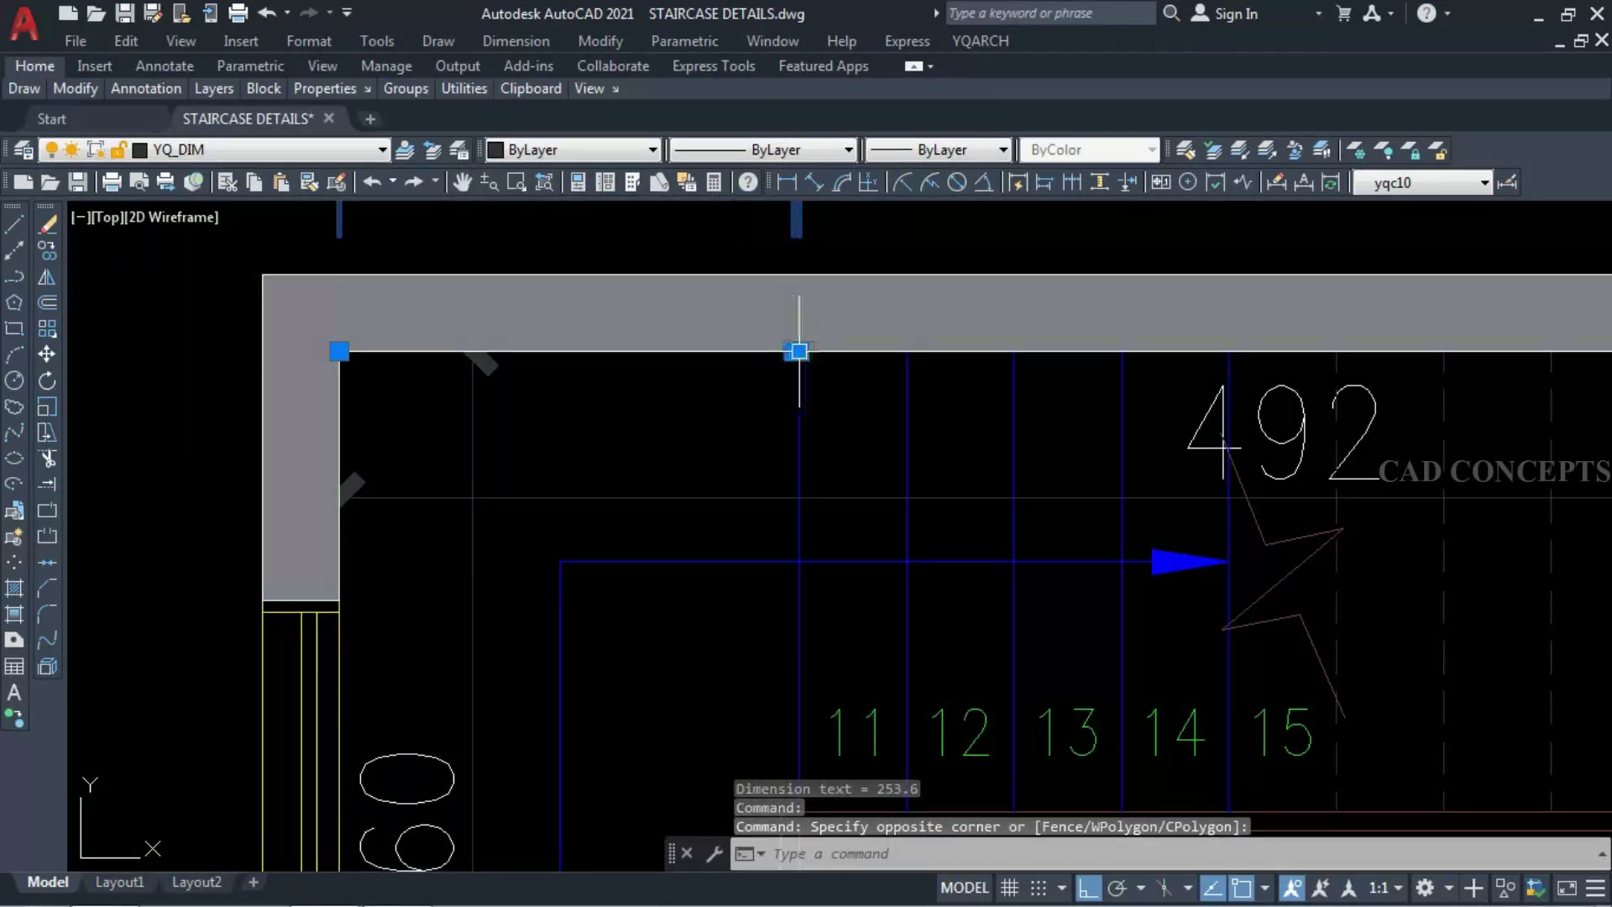
pyautogui.click(797, 351)
pyautogui.press('Escape')
pyautogui.click(795, 350)
pyautogui.click(794, 350)
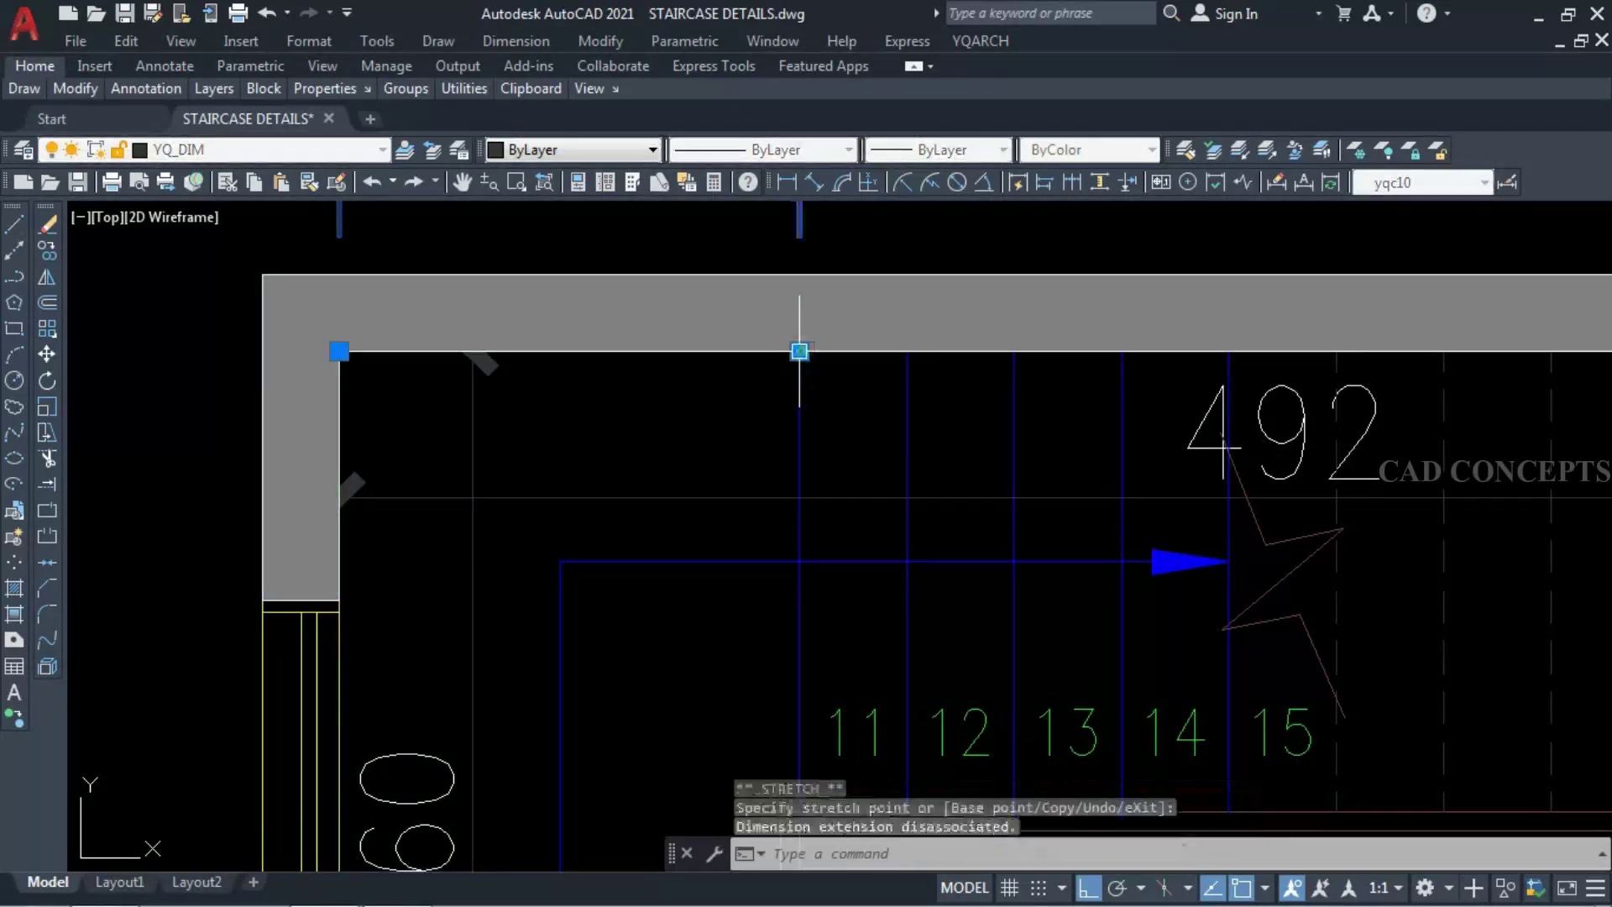
pyautogui.press('Escape')
pyautogui.scroll(-6, 672, 479)
pyautogui.scroll(1, 951, 433)
# - Dimension the door-side landing horizontally, from the first tread line to the inner wall corner, in line with the other dimensions
pyautogui.press('space')
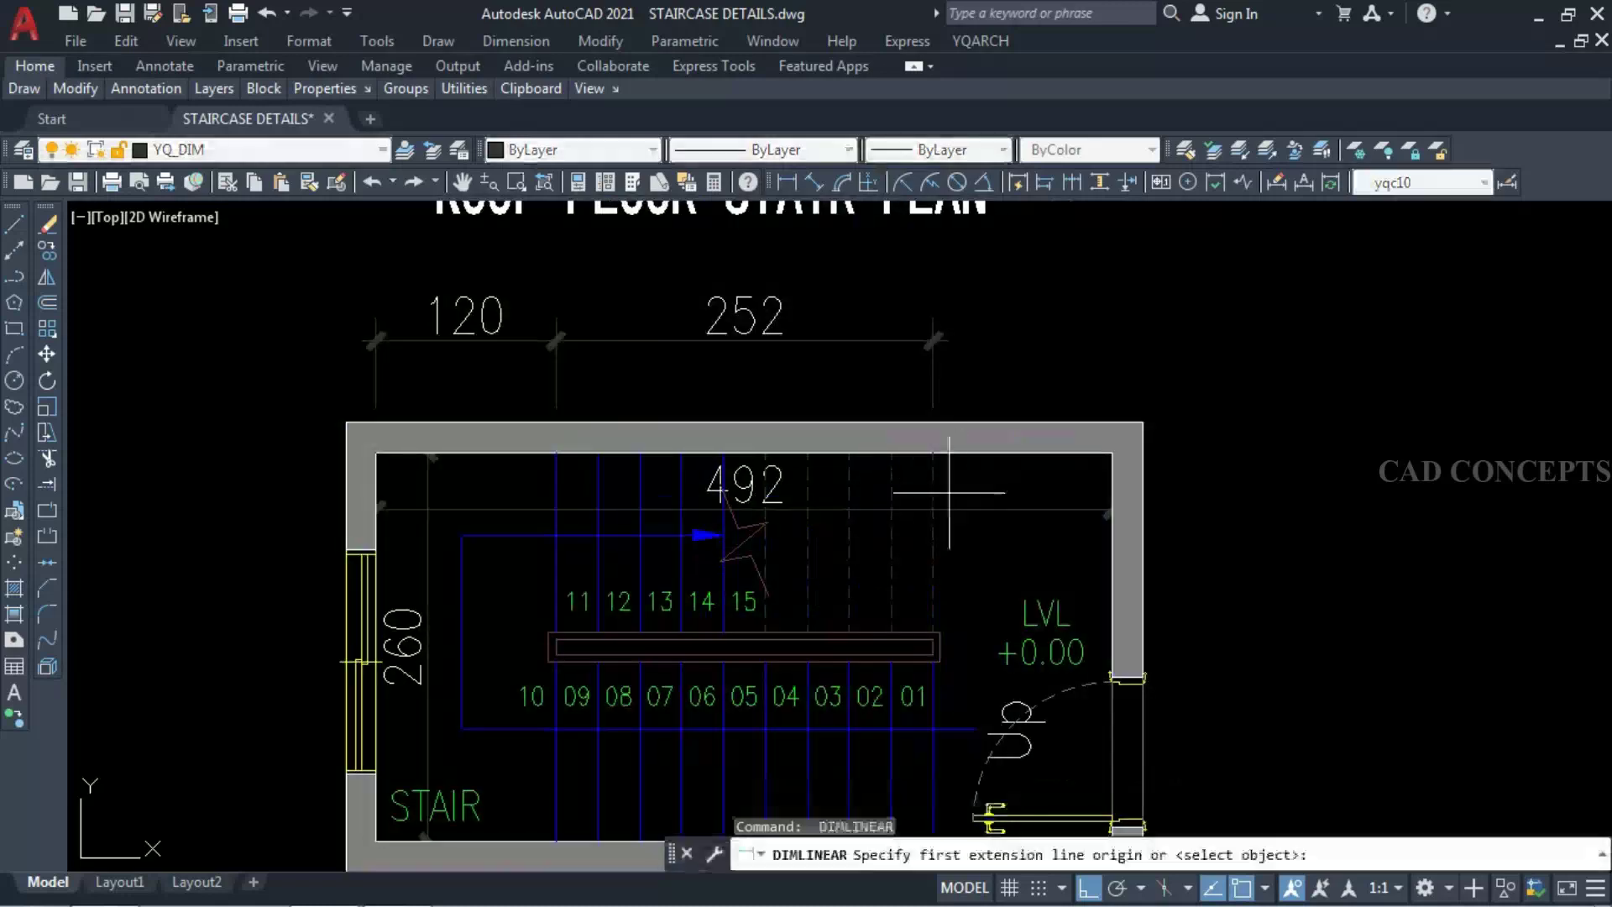
pyautogui.click(959, 455)
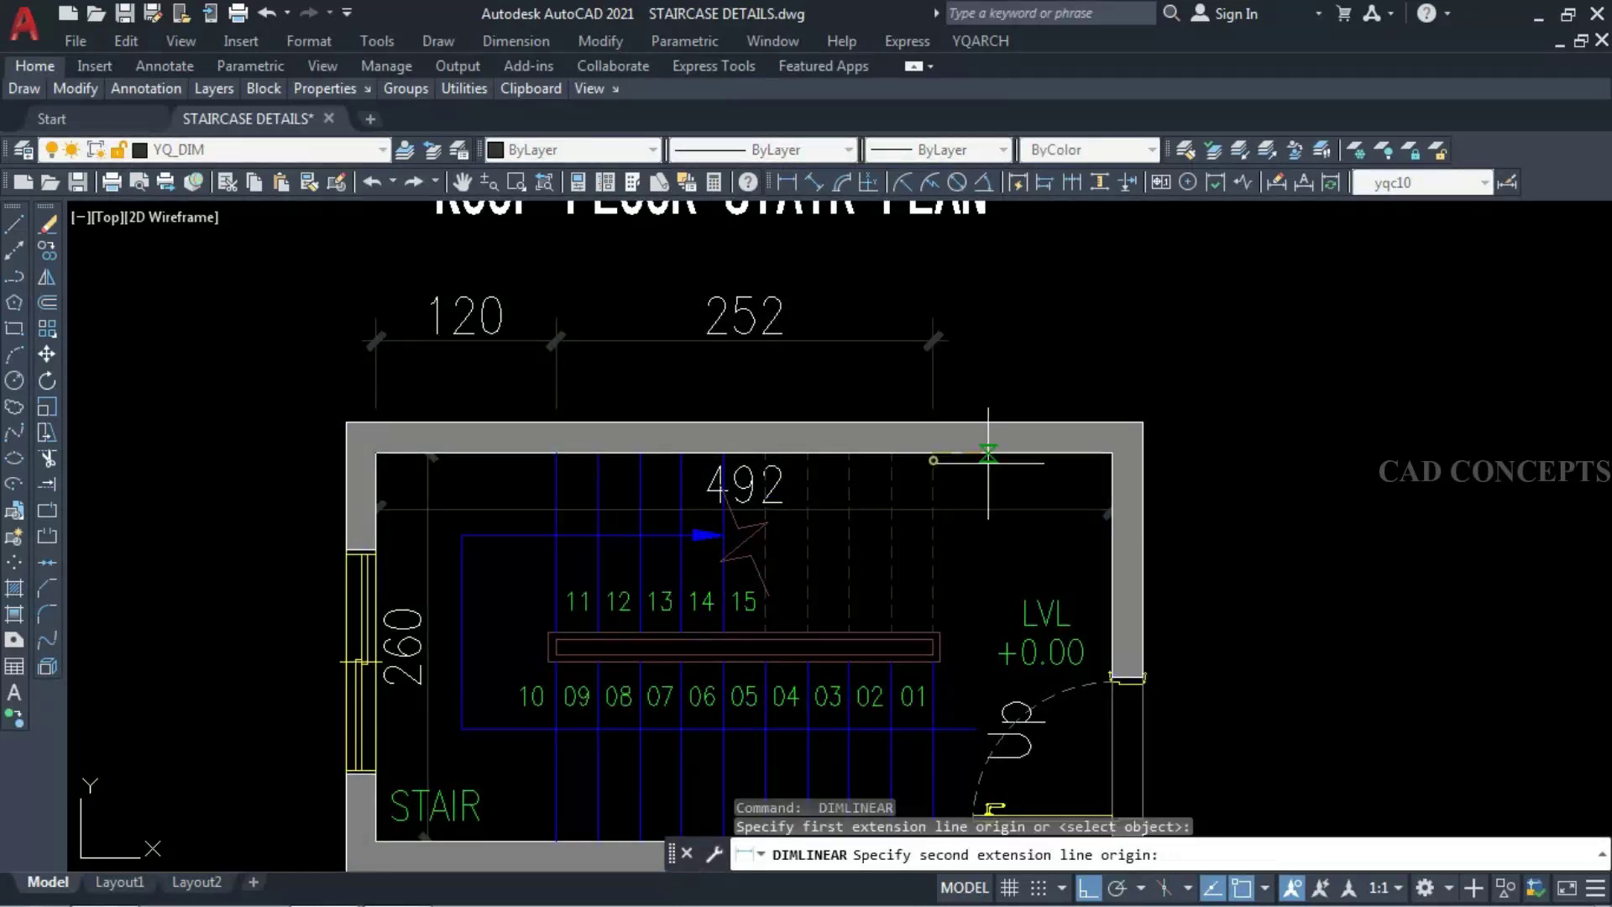
pyautogui.click(1113, 453)
pyautogui.click(1108, 340)
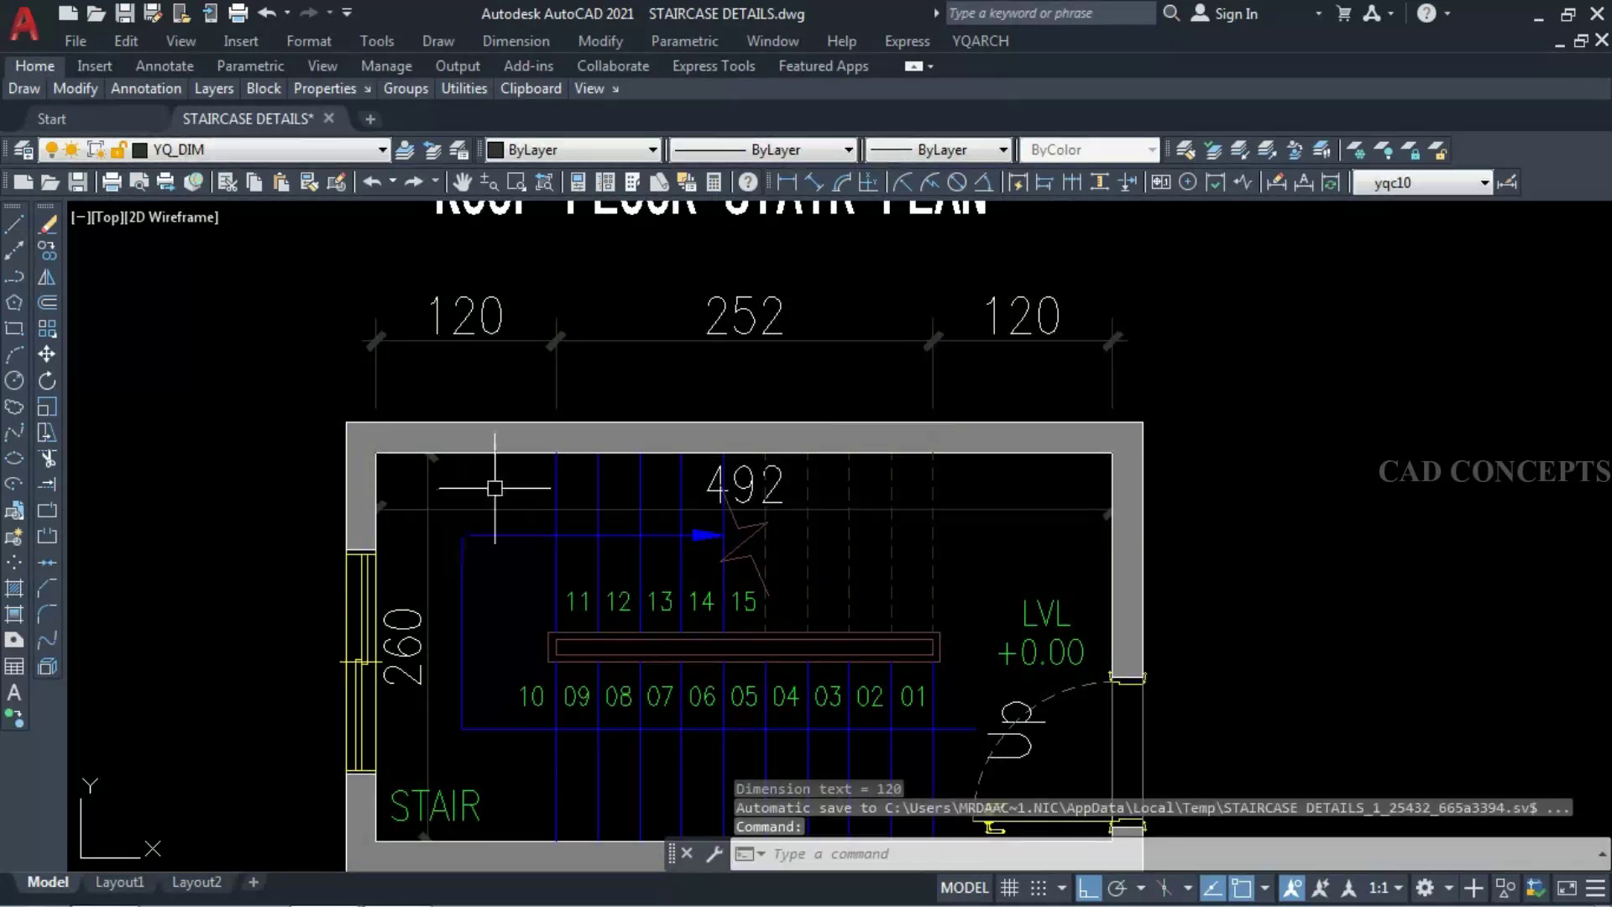
# - Dimension the upper flight's width and the gap between the two flights vertically outside the window wall of the ground floor stair plan
pyautogui.press('Return')
pyautogui.click(556, 453)
pyautogui.click(554, 634)
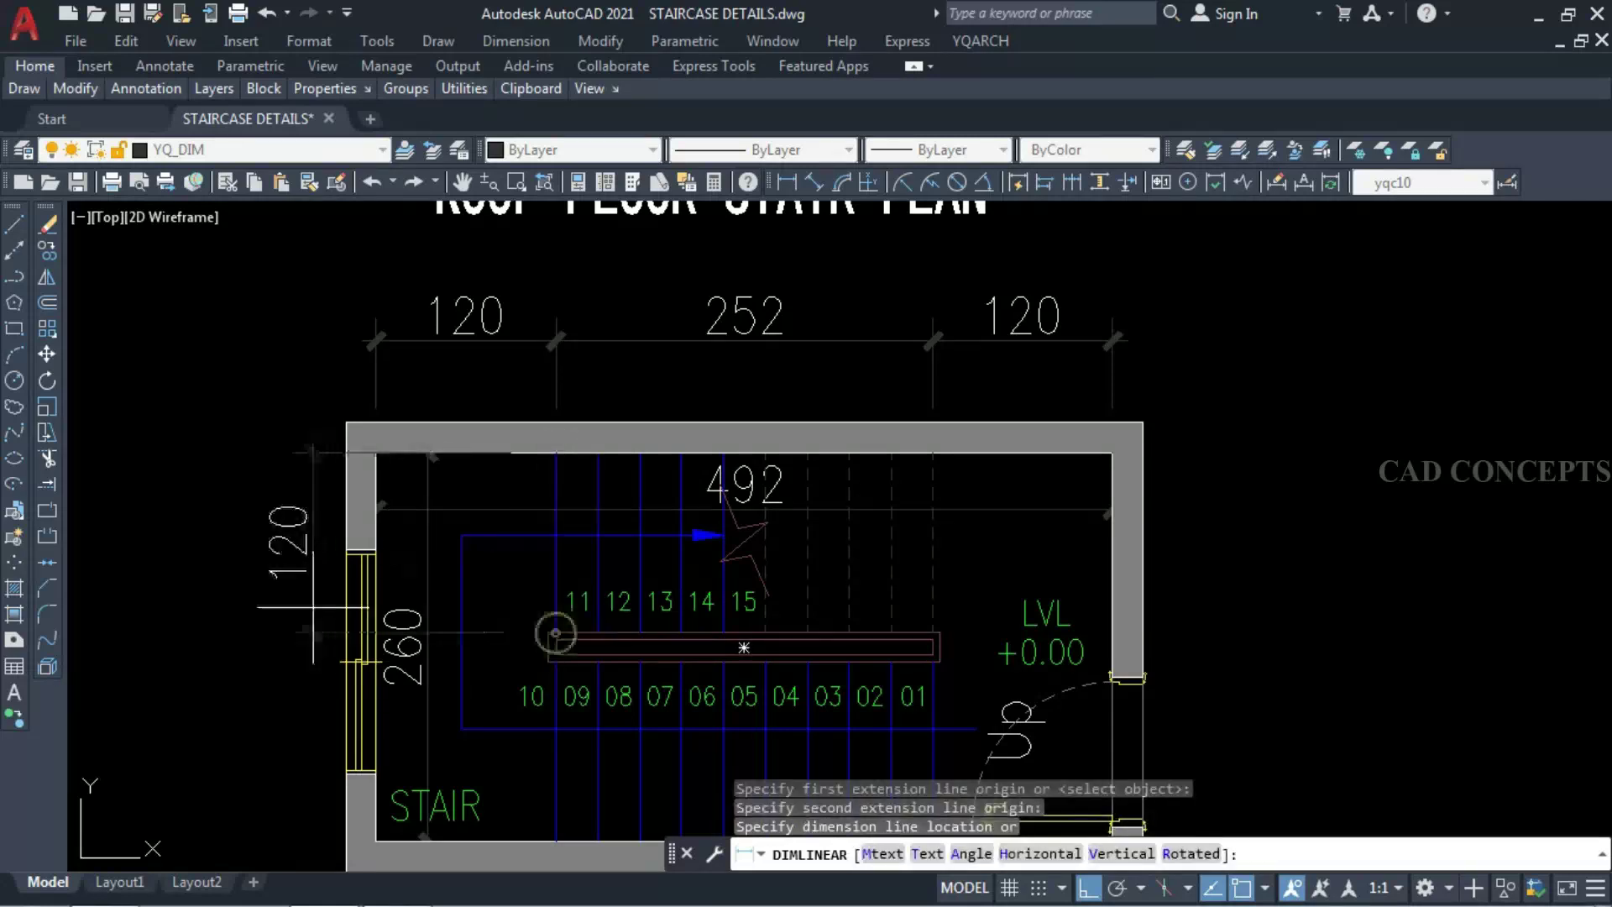
pyautogui.click(230, 597)
pyautogui.press('Return')
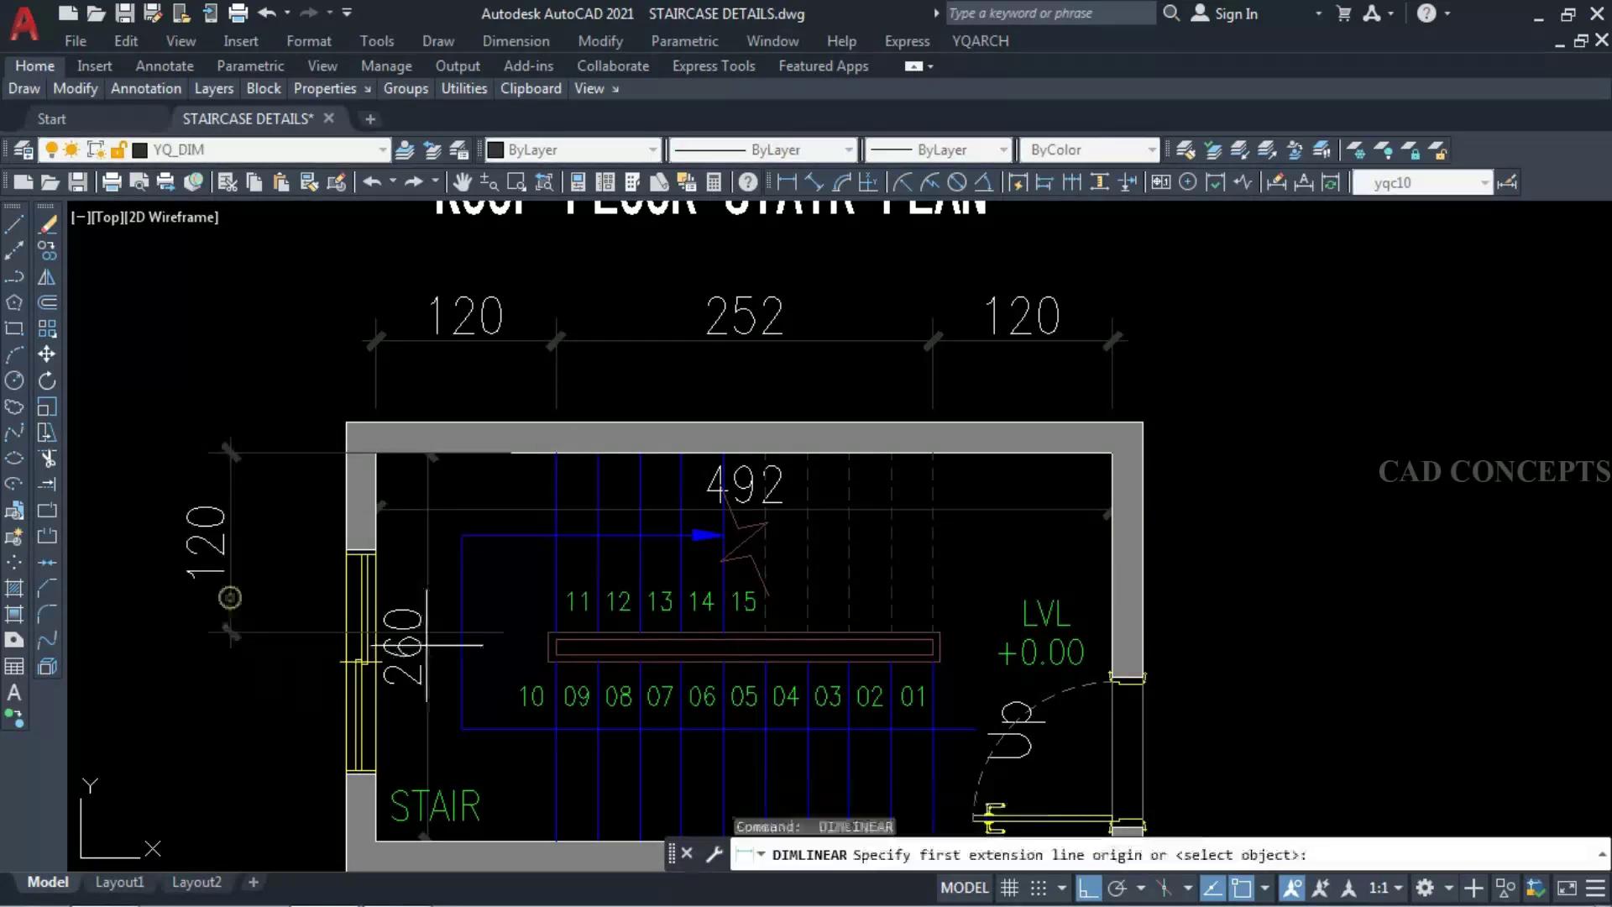
pyautogui.click(547, 634)
pyautogui.click(548, 664)
pyautogui.click(232, 601)
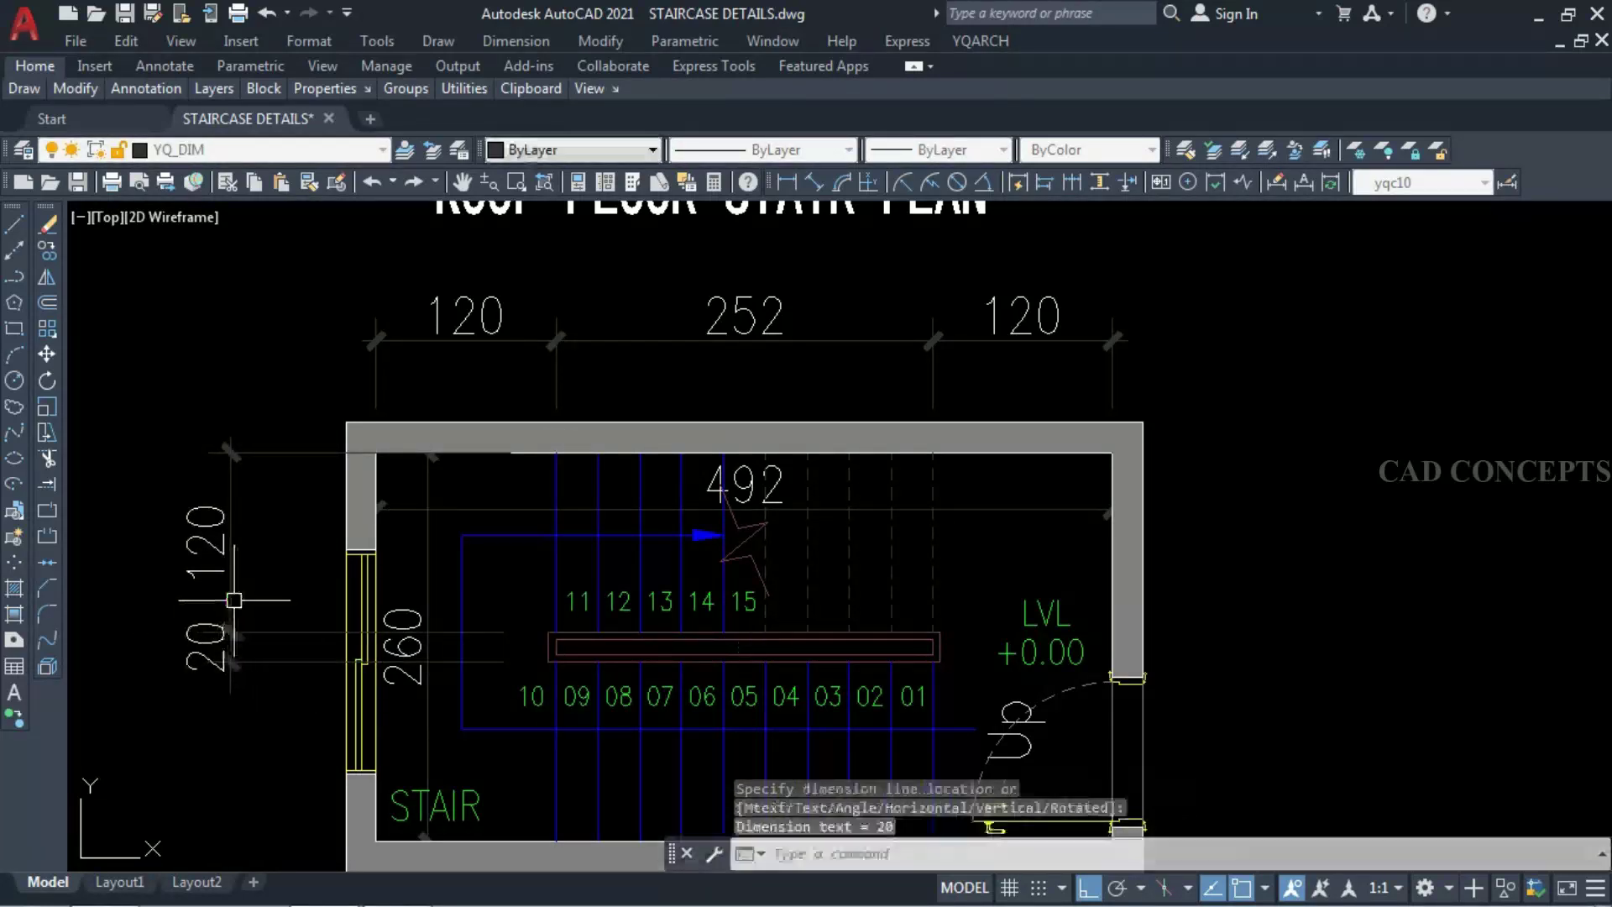
# - Dimension the lower flight's width vertically, in line with the other two dimensions outside the window wall
pyautogui.press('Return')
pyautogui.click(545, 660)
pyautogui.moveTo(546, 647); pyautogui.dragTo(567, 503, button='middle')
pyautogui.click(554, 698)
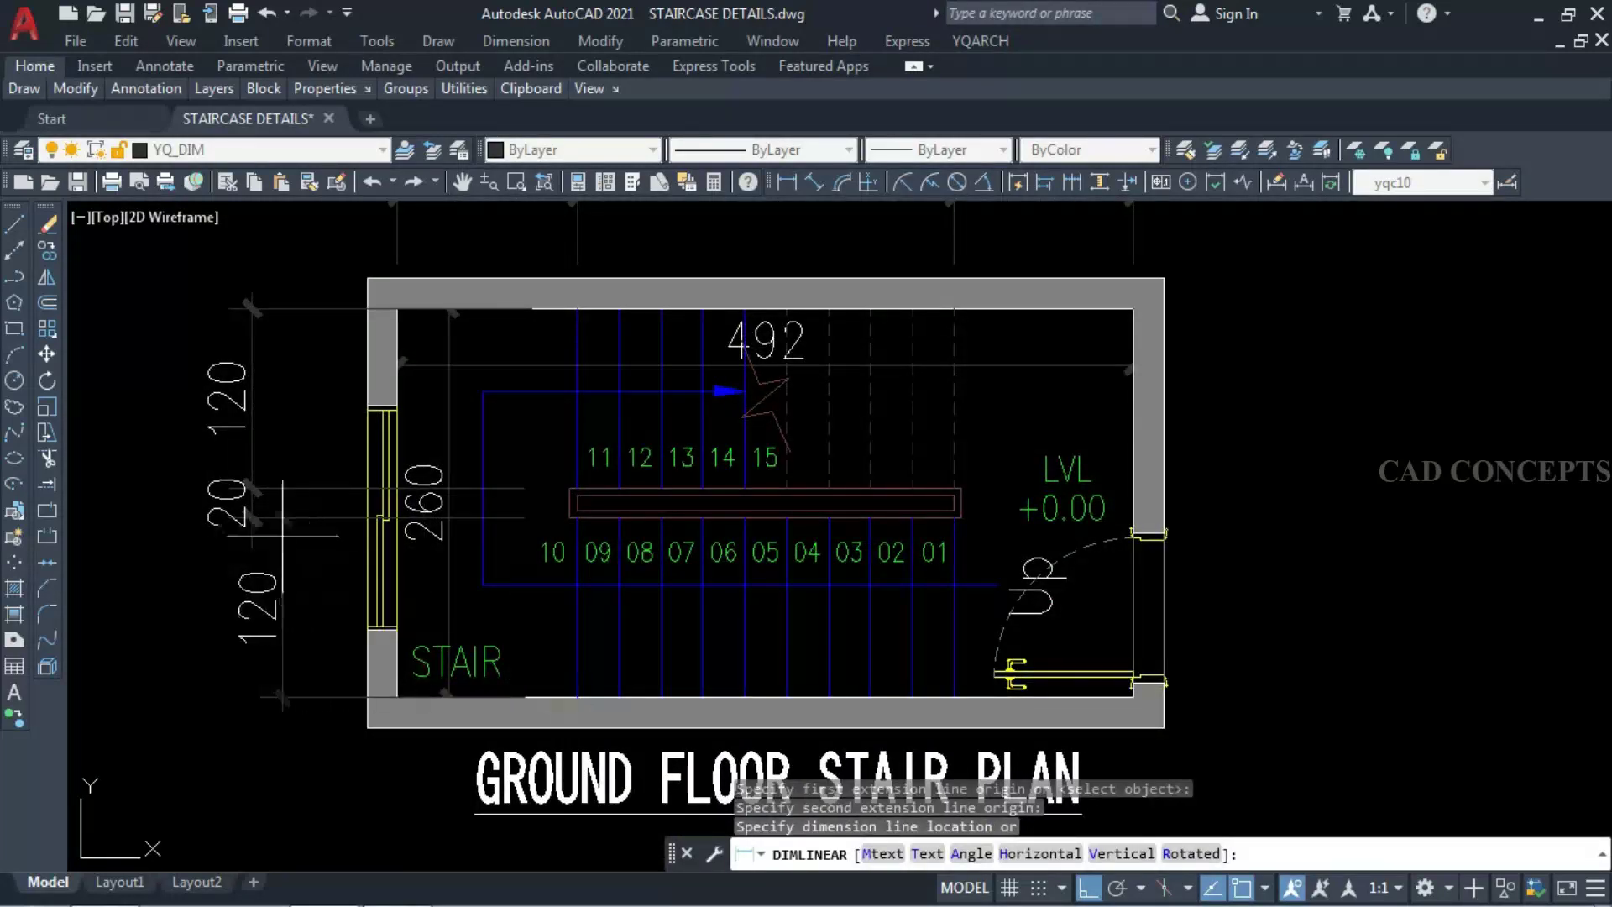
pyautogui.click(252, 546)
pyautogui.press('Escape')
pyautogui.scroll(-4, 394, 651)
pyautogui.click(361, 501)
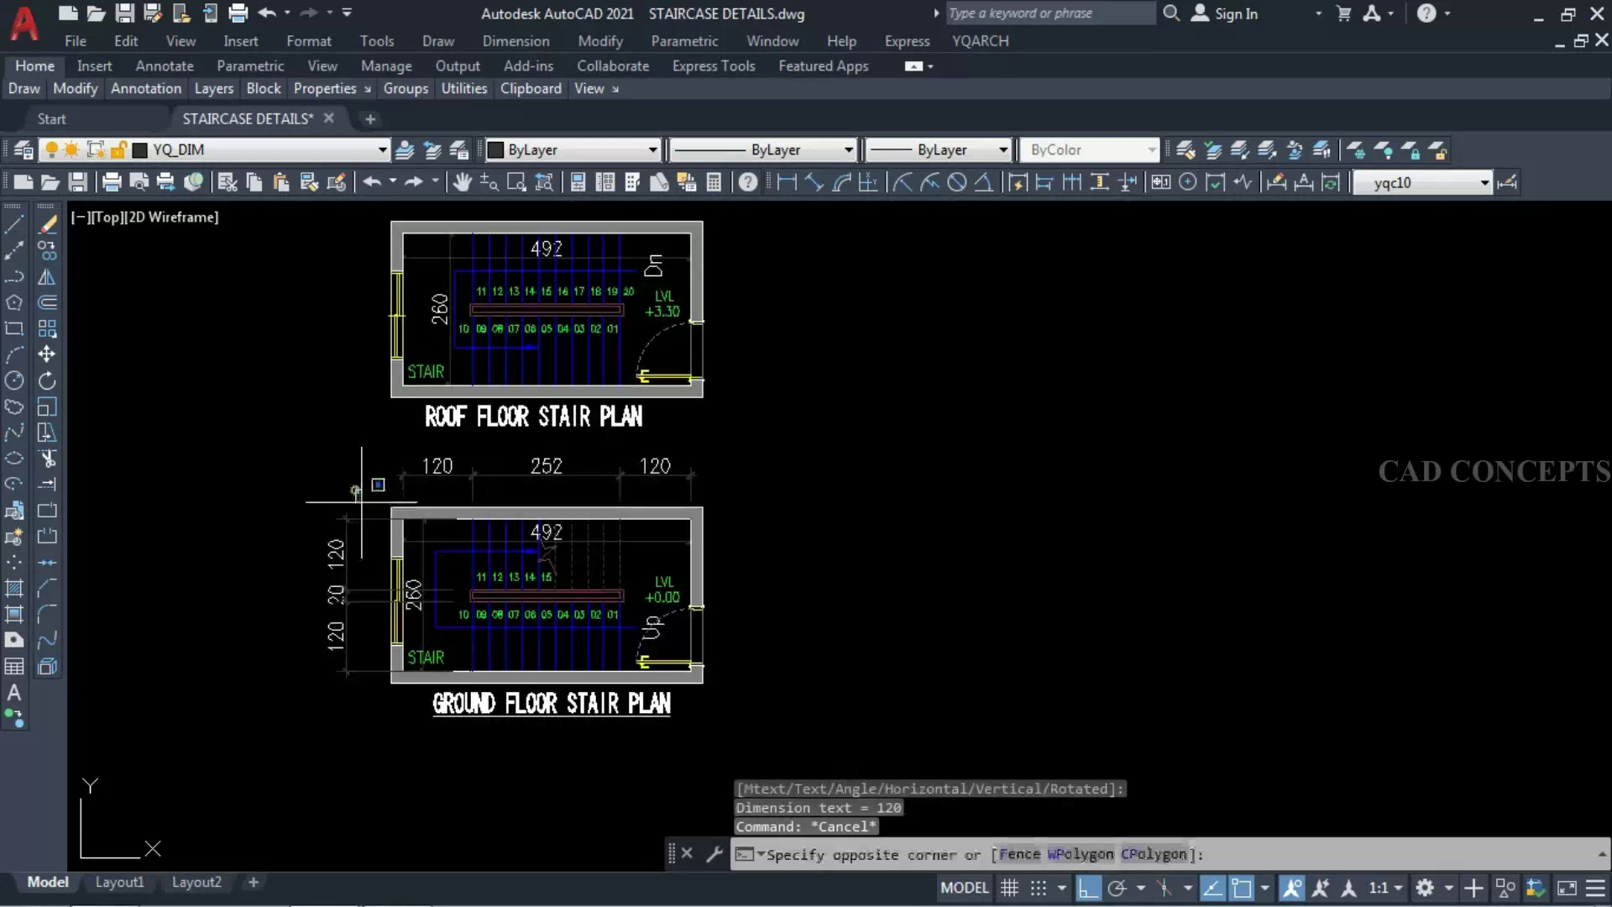
pyautogui.press('Escape')
# - Copy the tread number 11 straight up to just below the horizontal dimension line above the ground floor stair plan
pyautogui.click(481, 577)
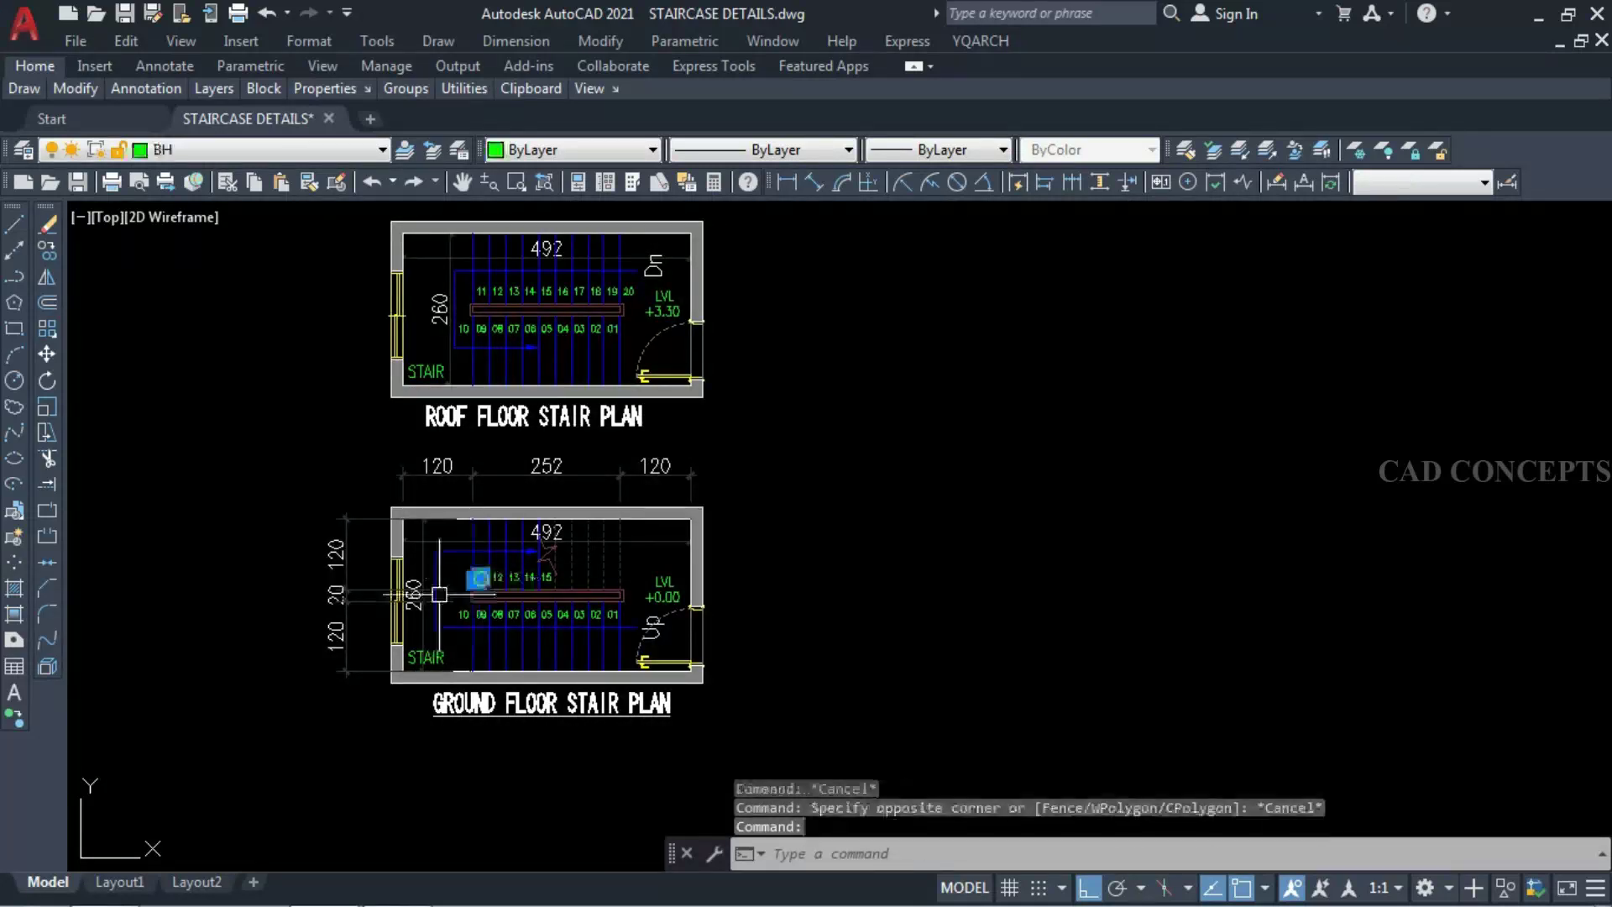
pyautogui.write('co')
pyautogui.press('Return')
pyautogui.click(830, 653)
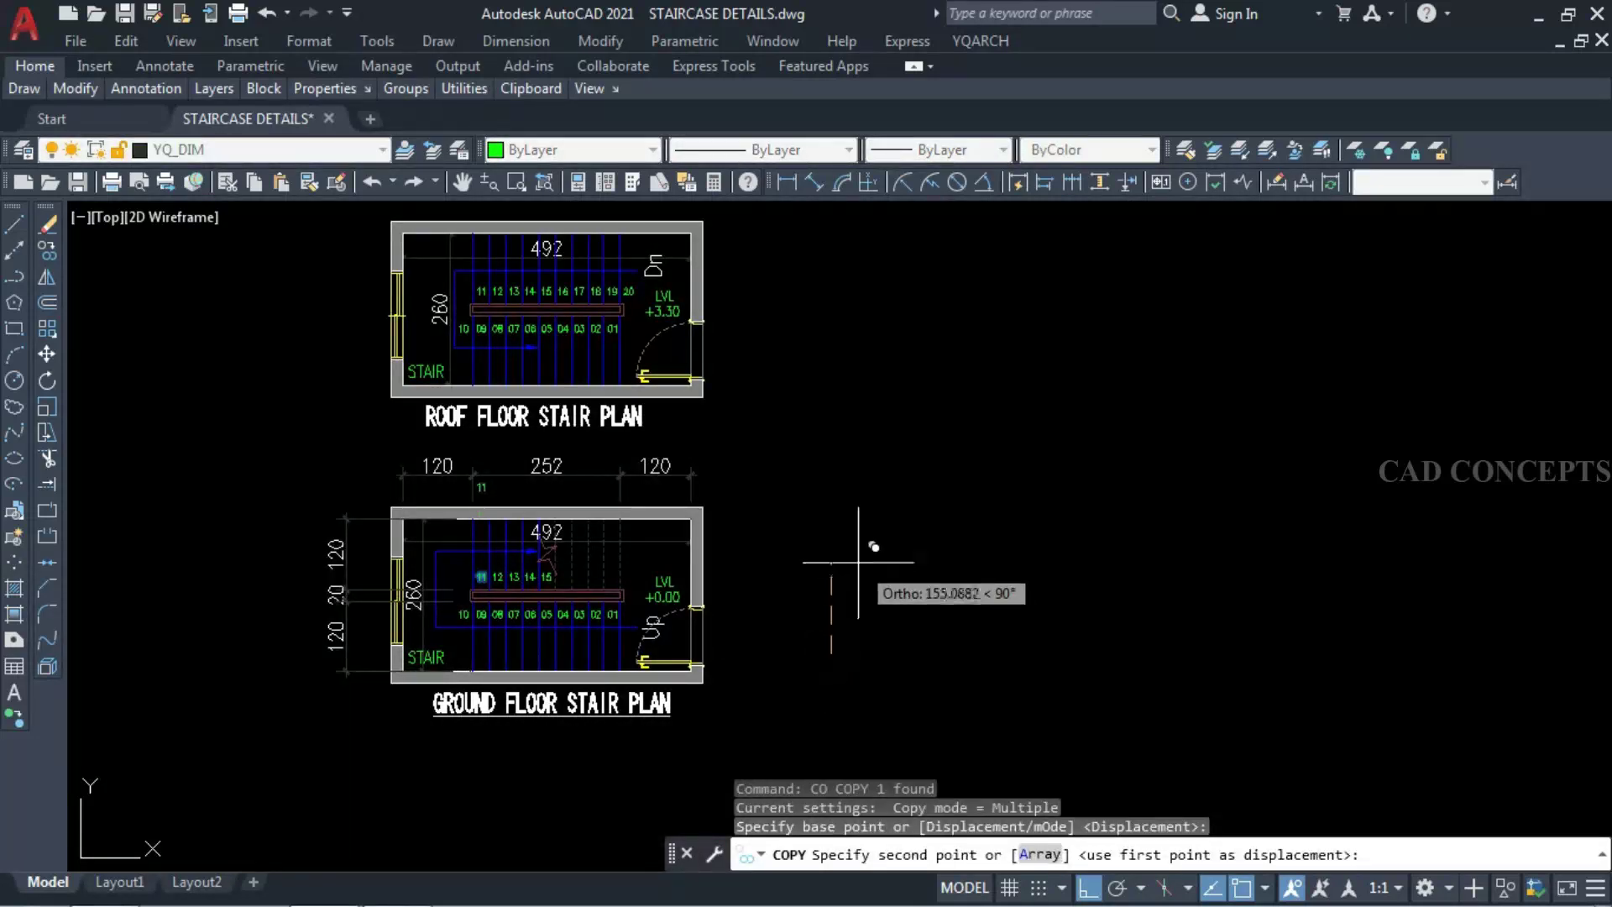
pyautogui.click(854, 642)
pyautogui.press('Escape')
# - Change the copied number's text to 09 EQUAL TREAD @ 28 CM
pyautogui.click(500, 511)
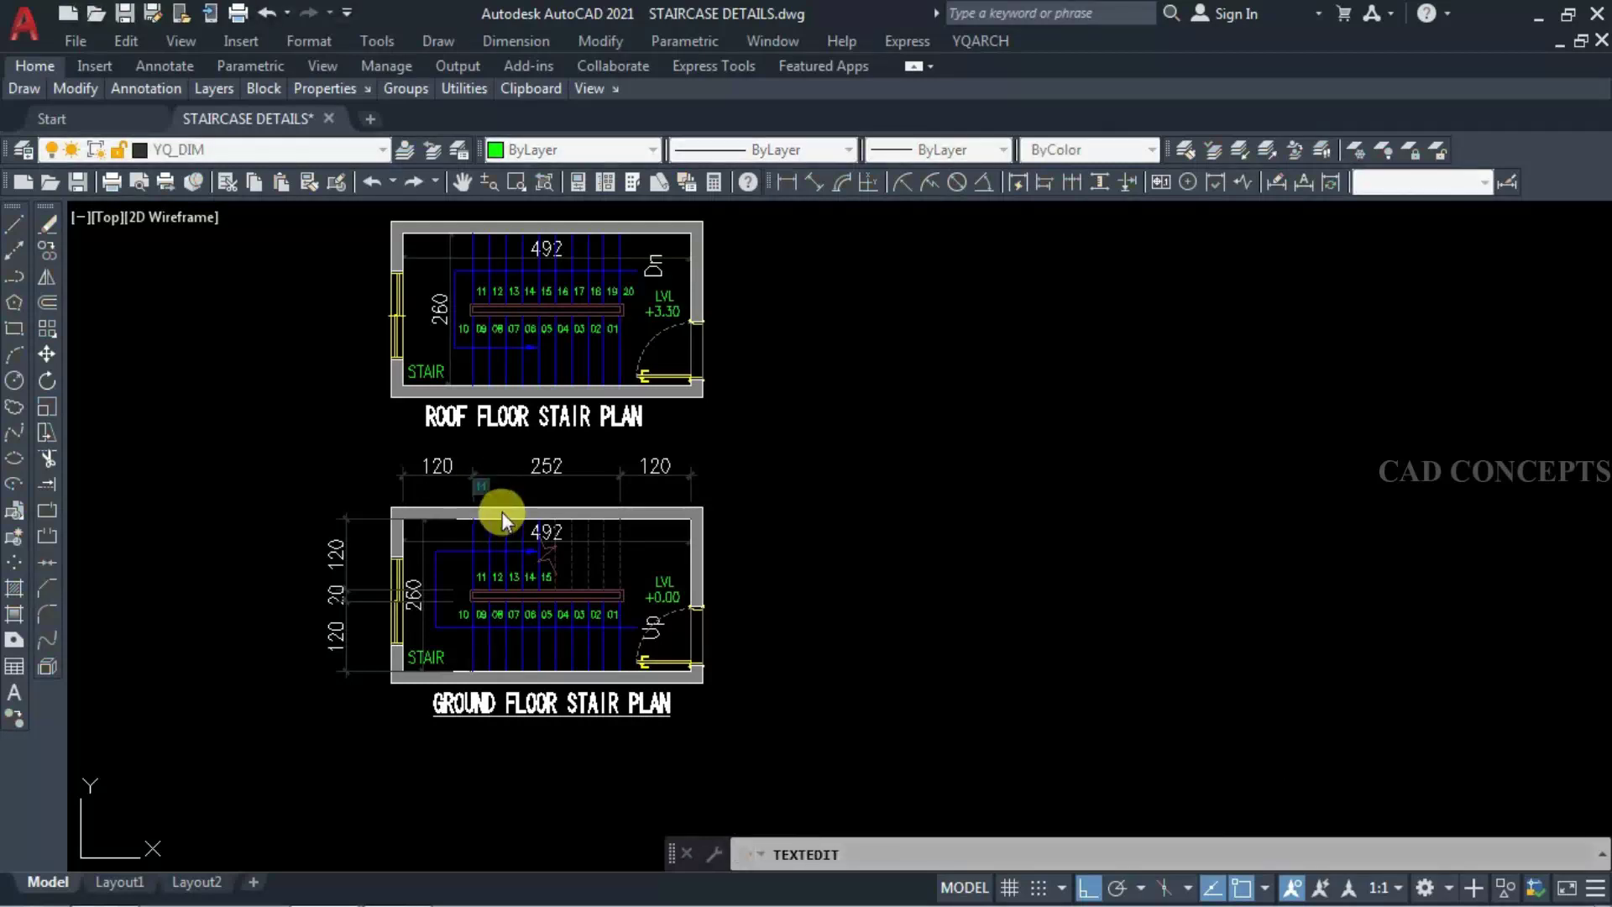
pyautogui.doubleClick(468, 485)
pyautogui.scroll(4, 465, 485)
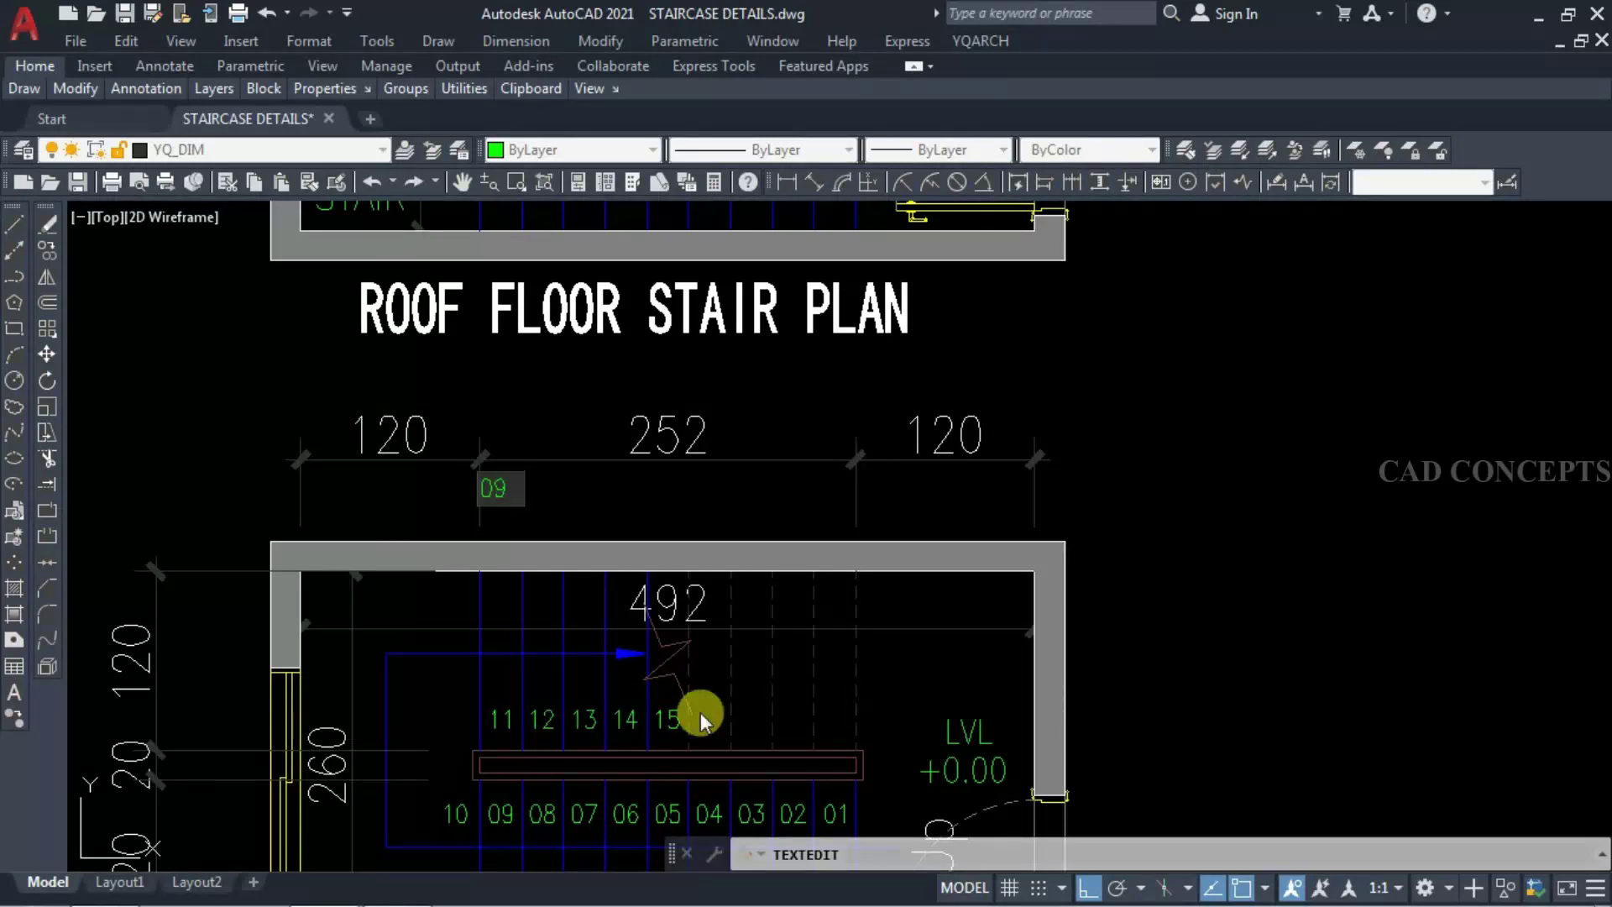
pyautogui.write('EQUA')
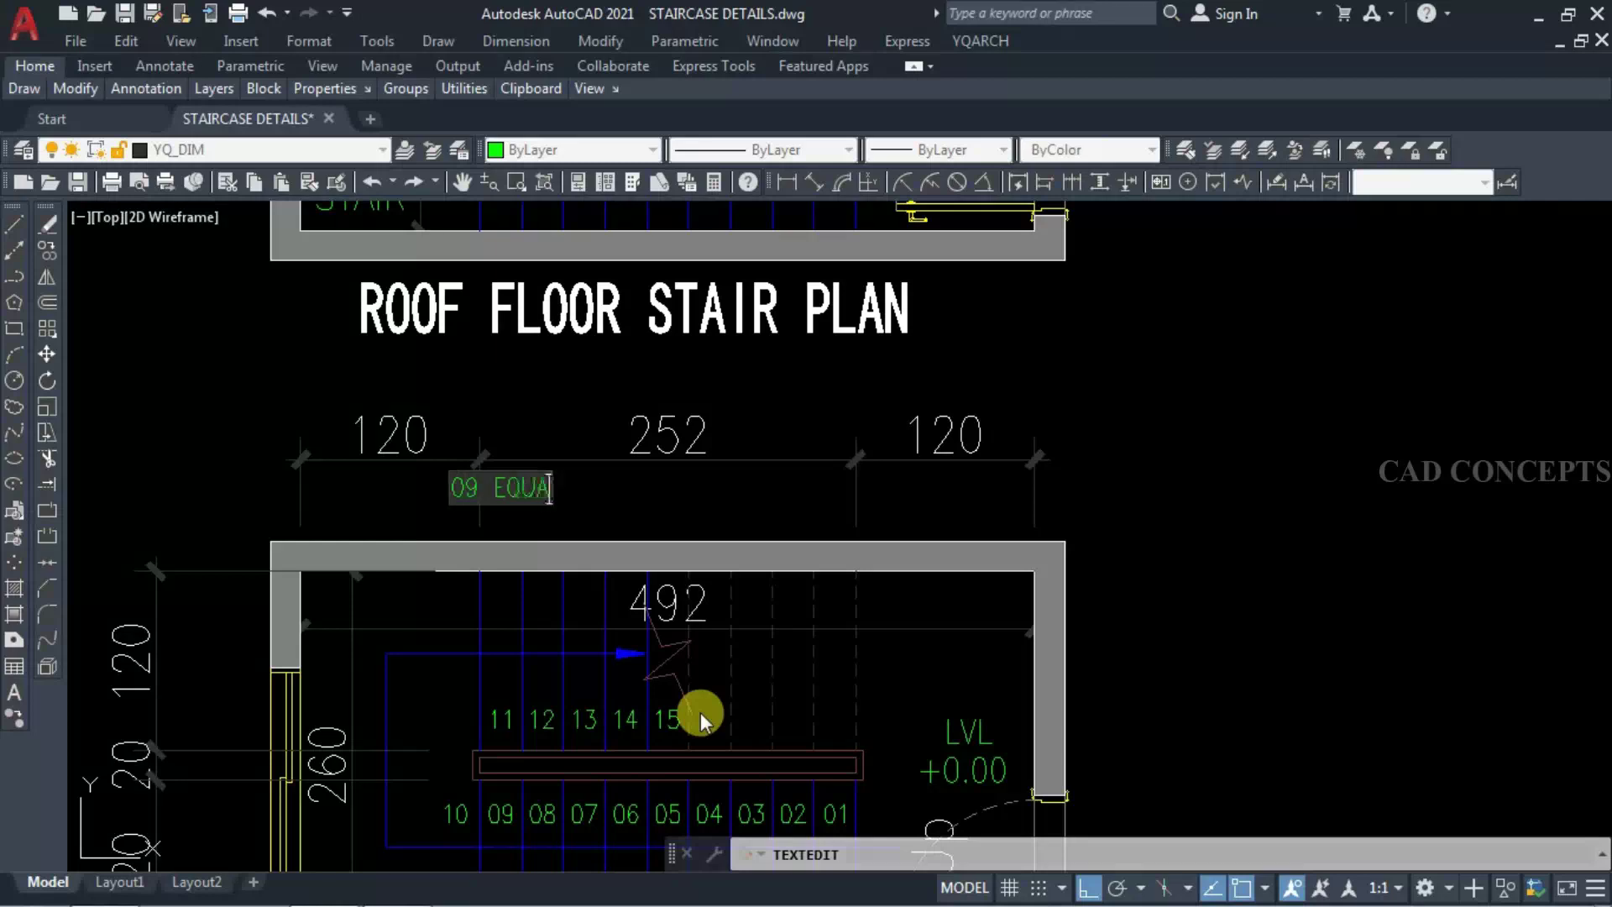
pyautogui.write('L TREA')
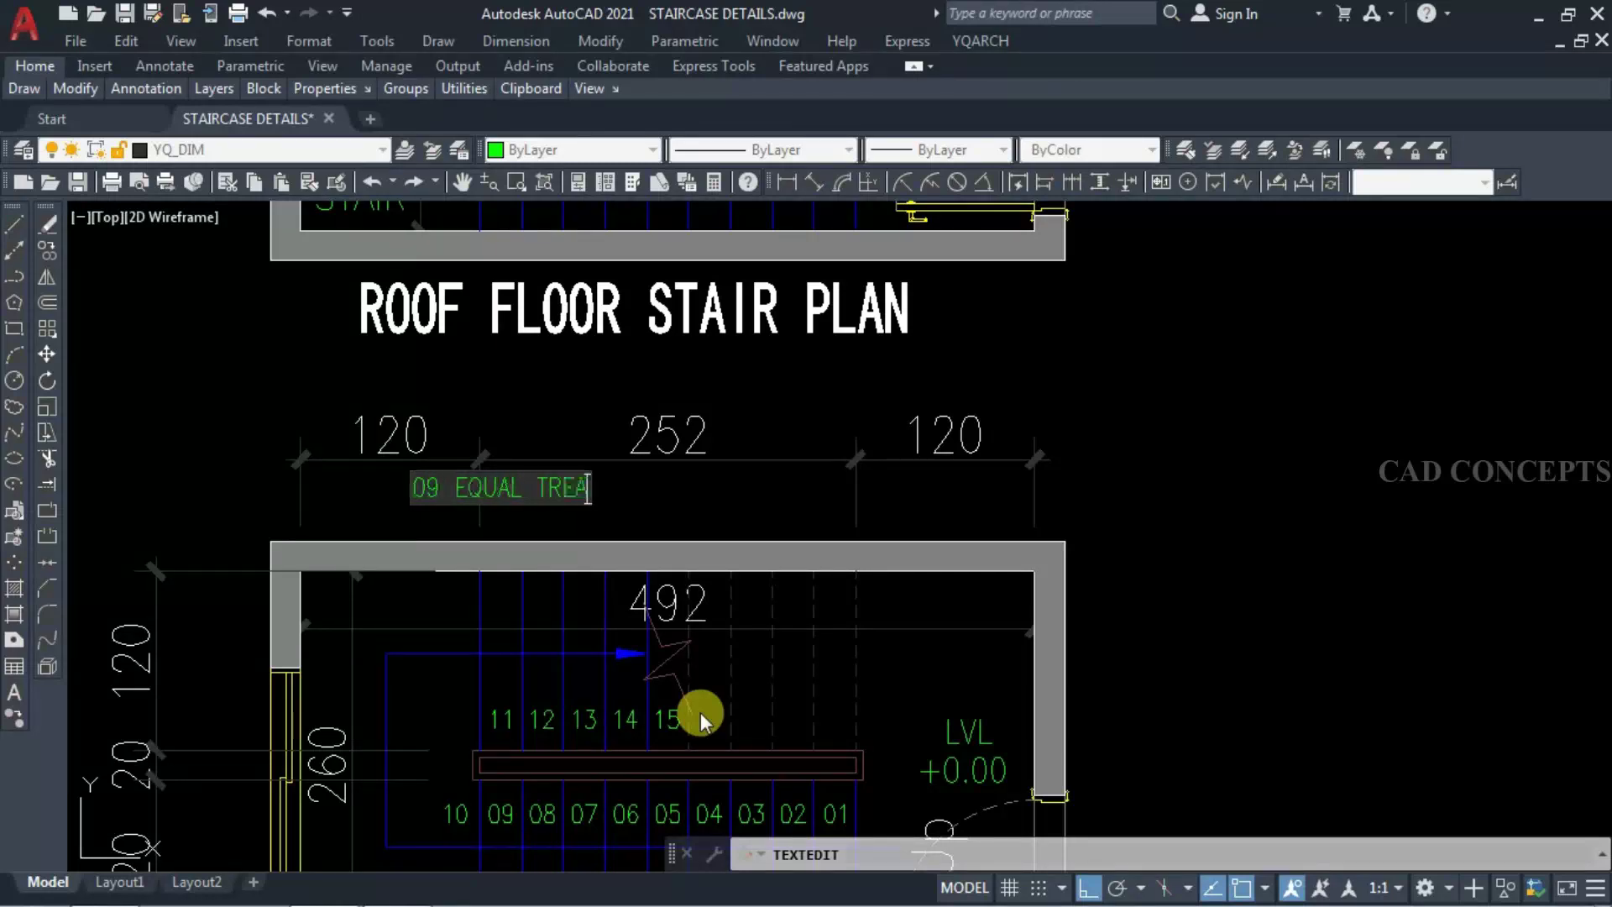
pyautogui.write('D ')
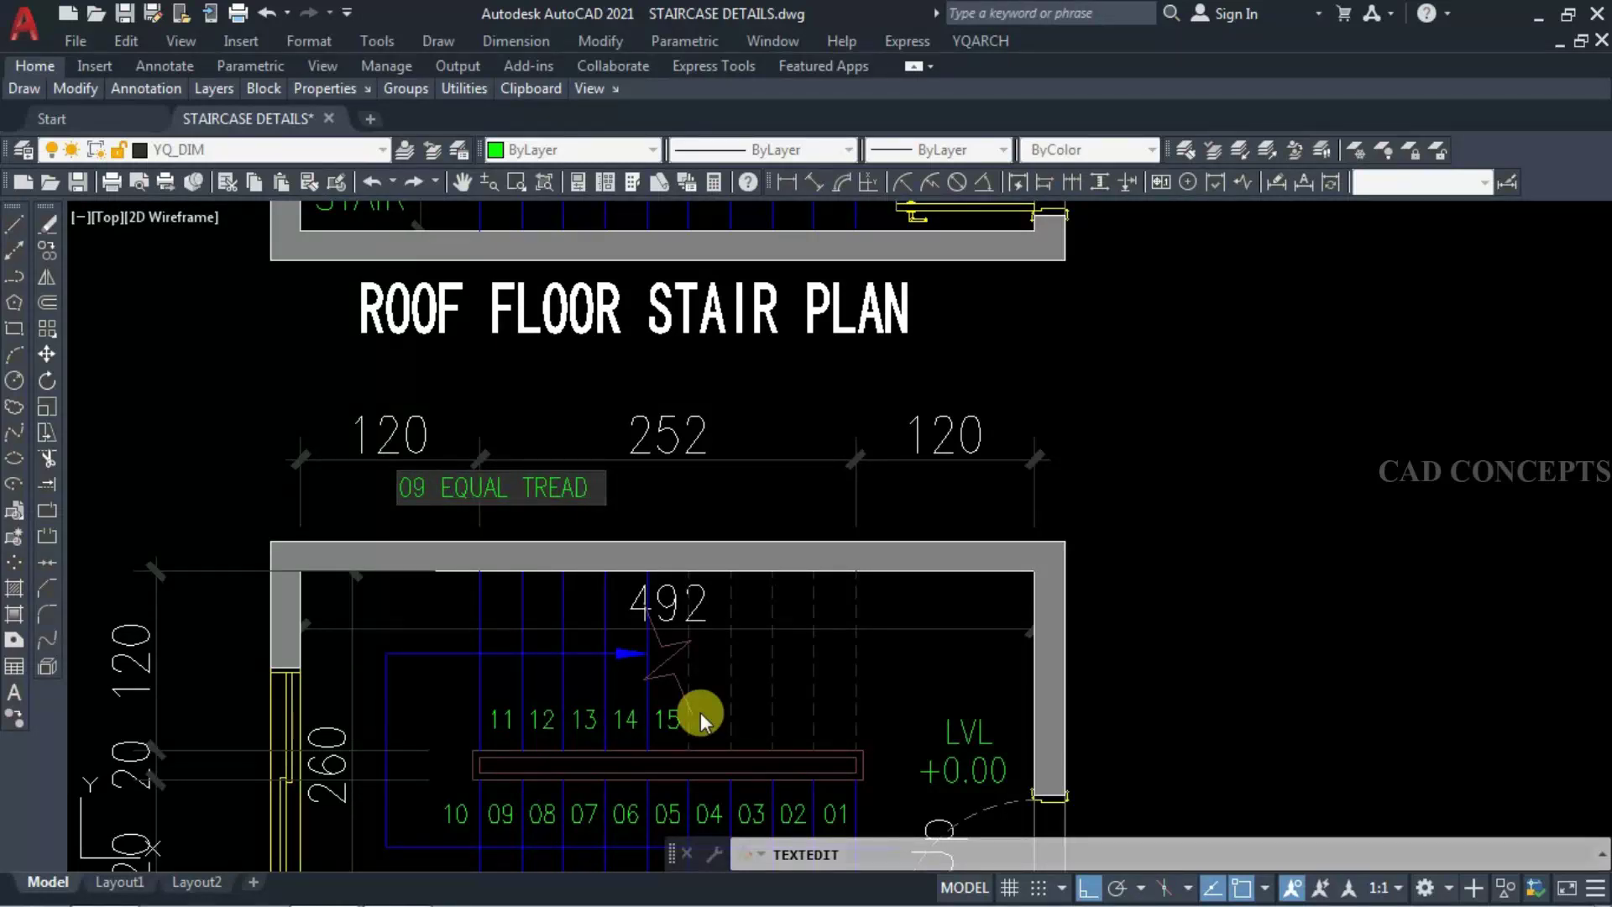
pyautogui.write('@ 2')
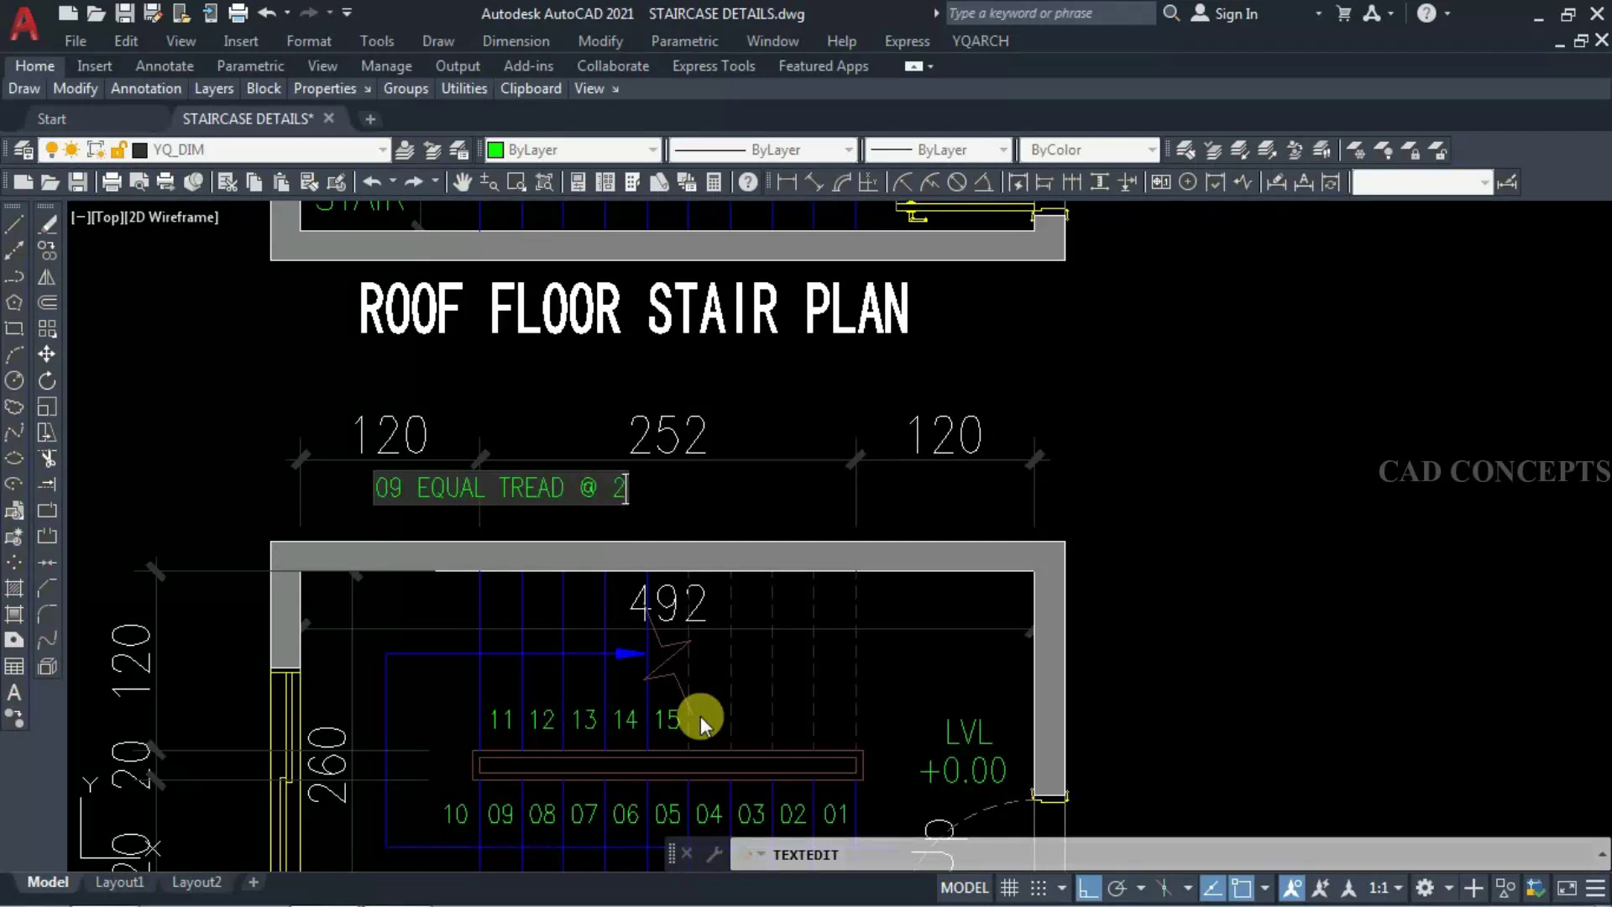
pyautogui.write('8 CM')
pyautogui.press('Return')
# - Check the width of a single tread with a trial linear dimension between two neighbouring tread lines
pyautogui.click(785, 182)
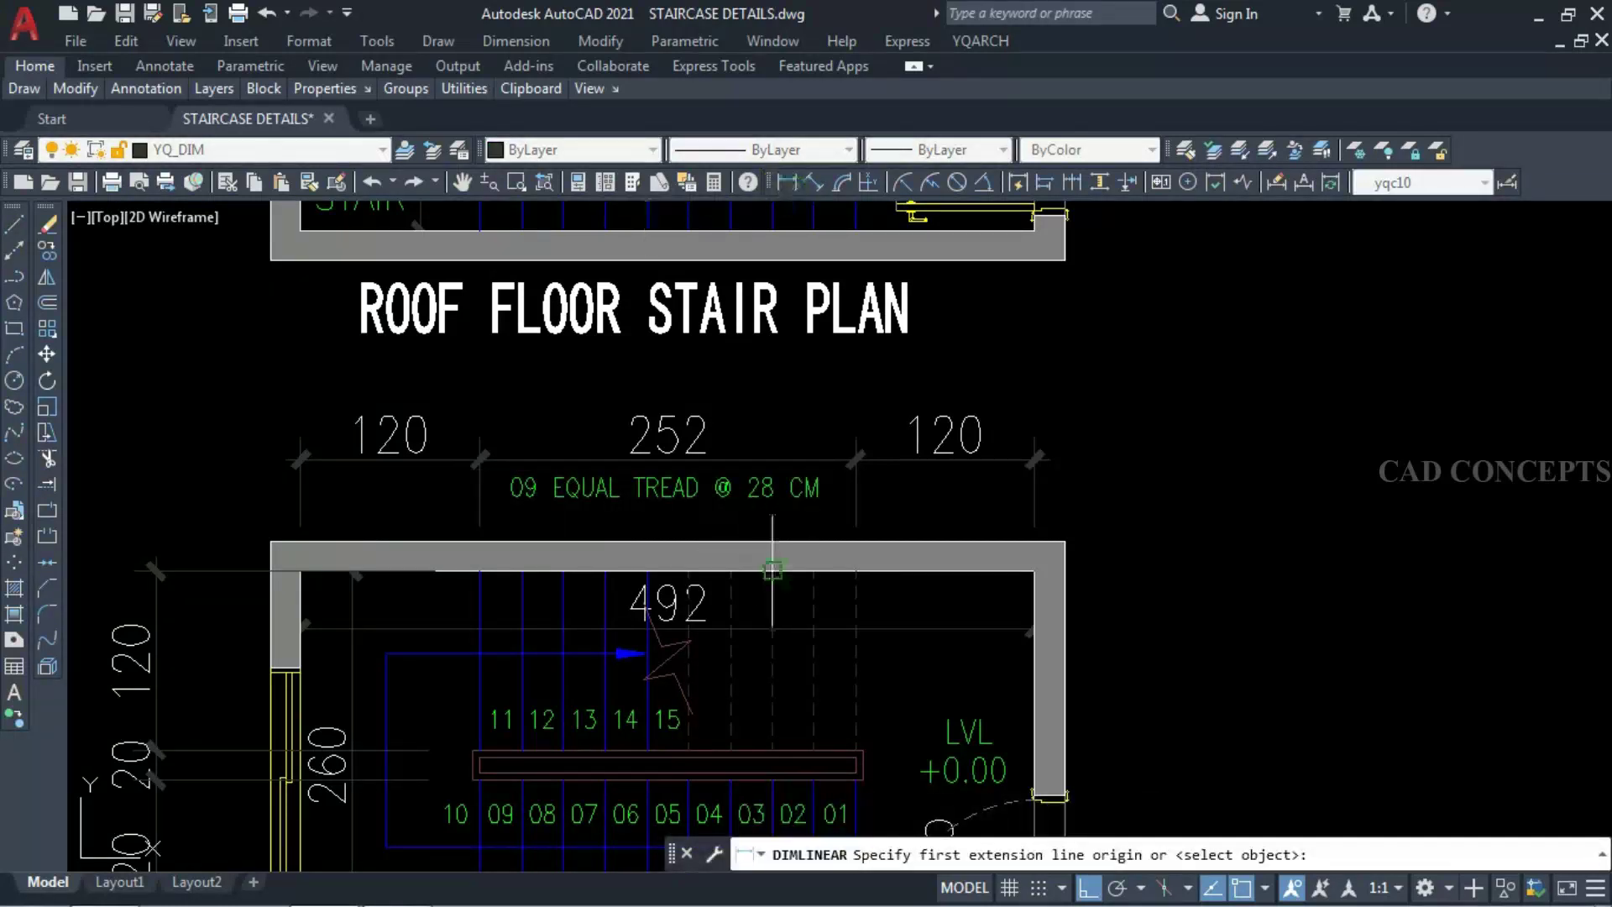
pyautogui.click(772, 596)
pyautogui.click(814, 596)
pyautogui.press('Escape')
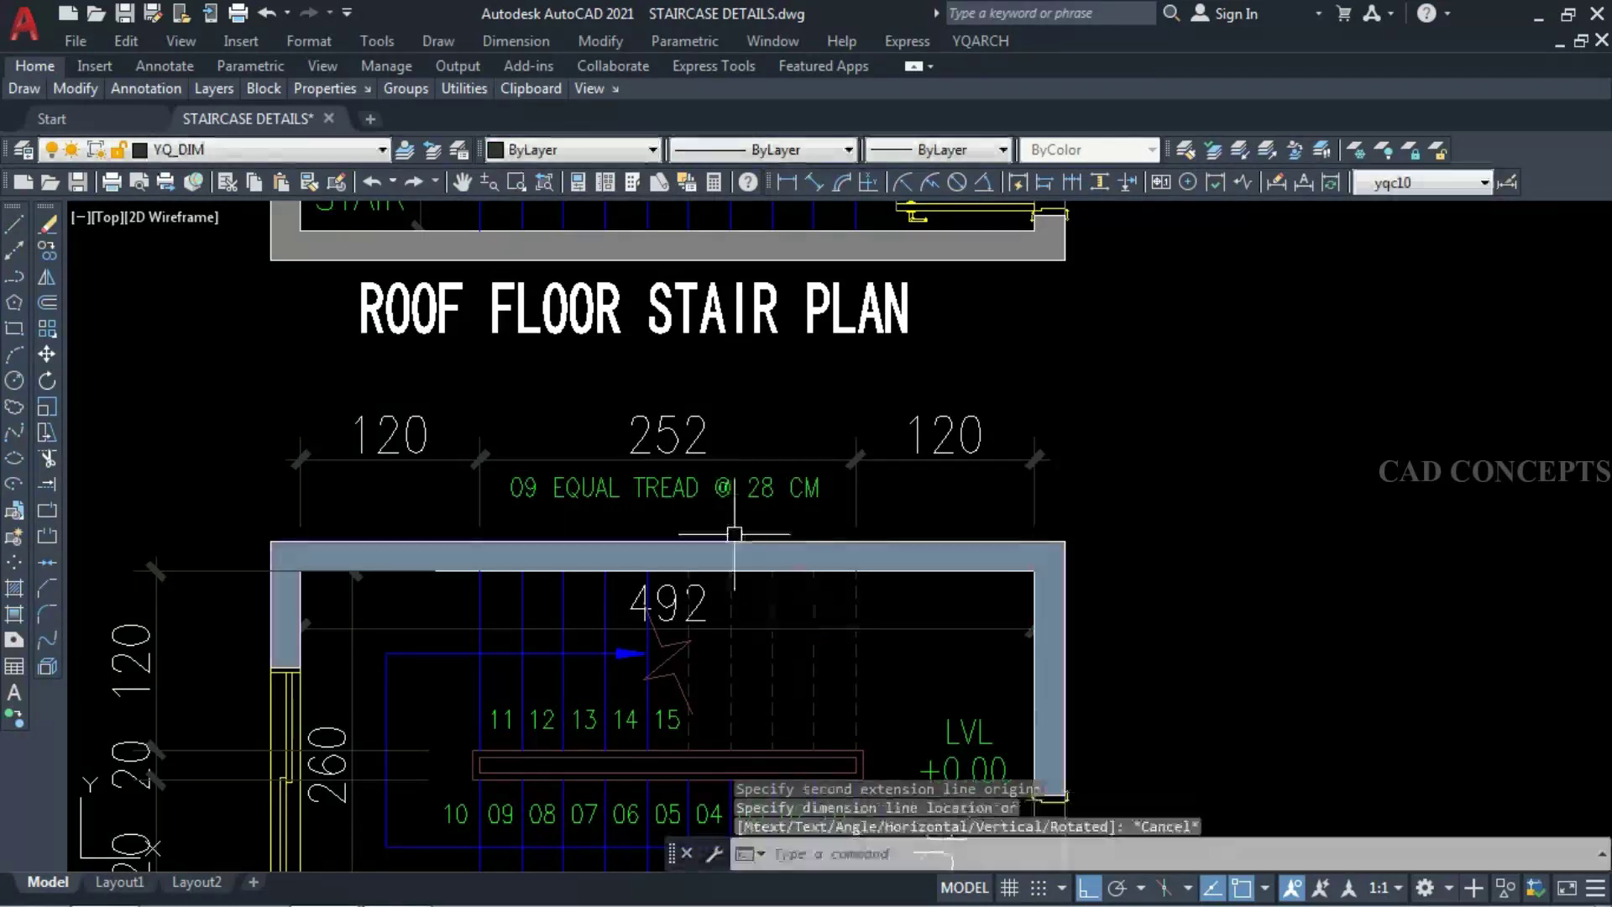
# - Move the 09 EQUAL TREAD @ 28 CM note slightly down, midway between the dimension line and the wall
pyautogui.click(703, 487)
pyautogui.write('M')
pyautogui.press('space')
pyautogui.click(1187, 654)
pyautogui.click(1187, 669)
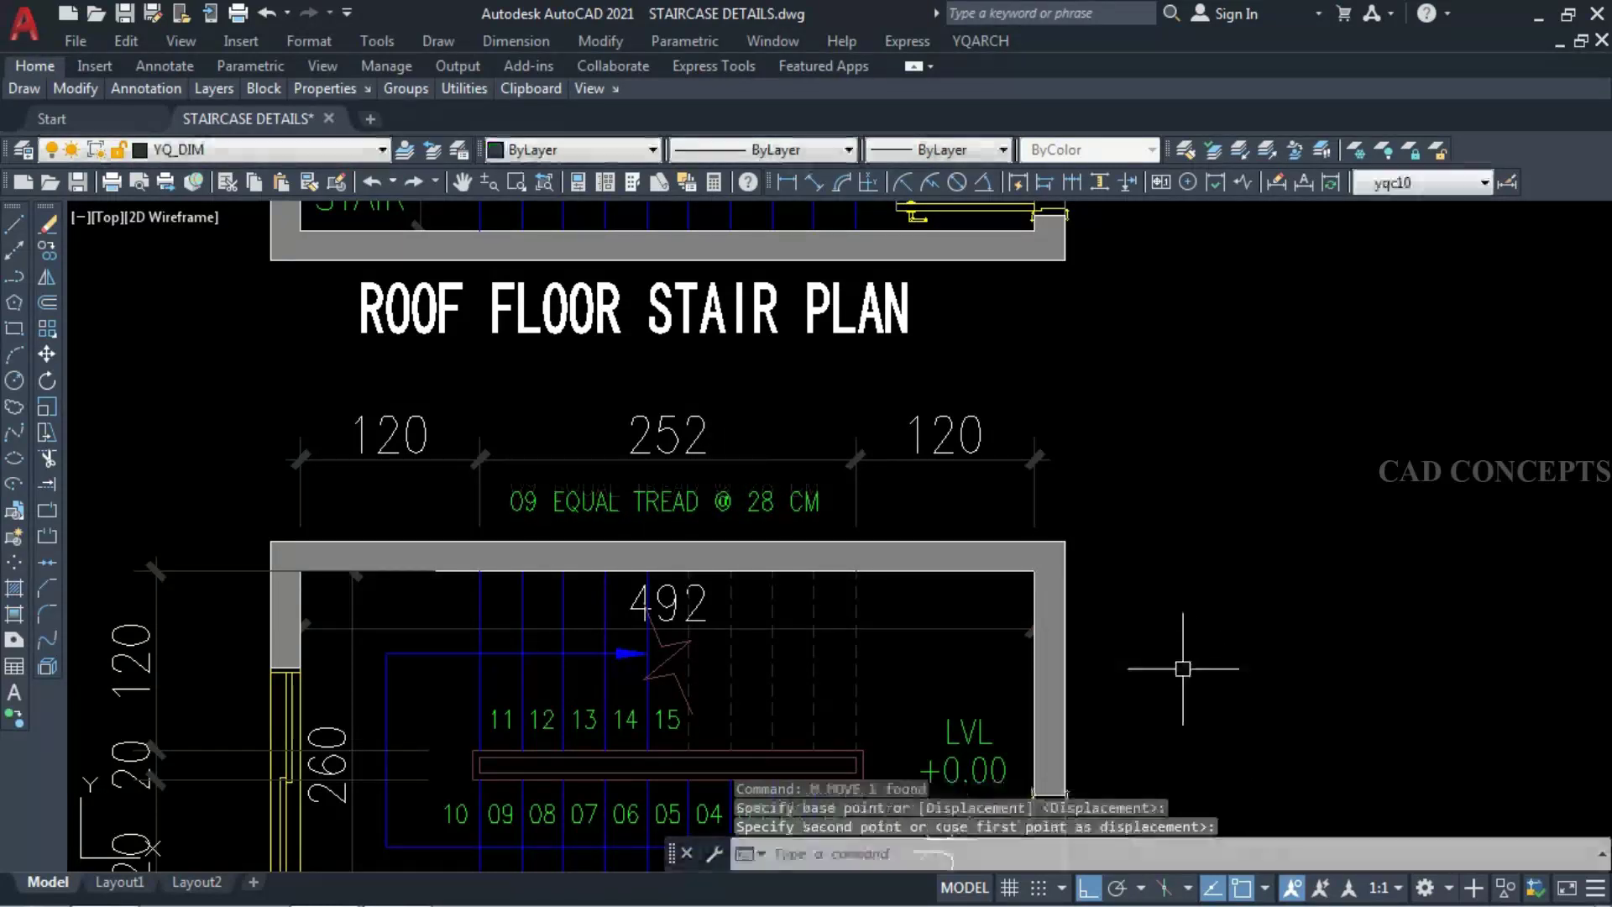
pyautogui.click(753, 496)
pyautogui.write('Co')
pyautogui.press('space')
pyautogui.press('Escape')
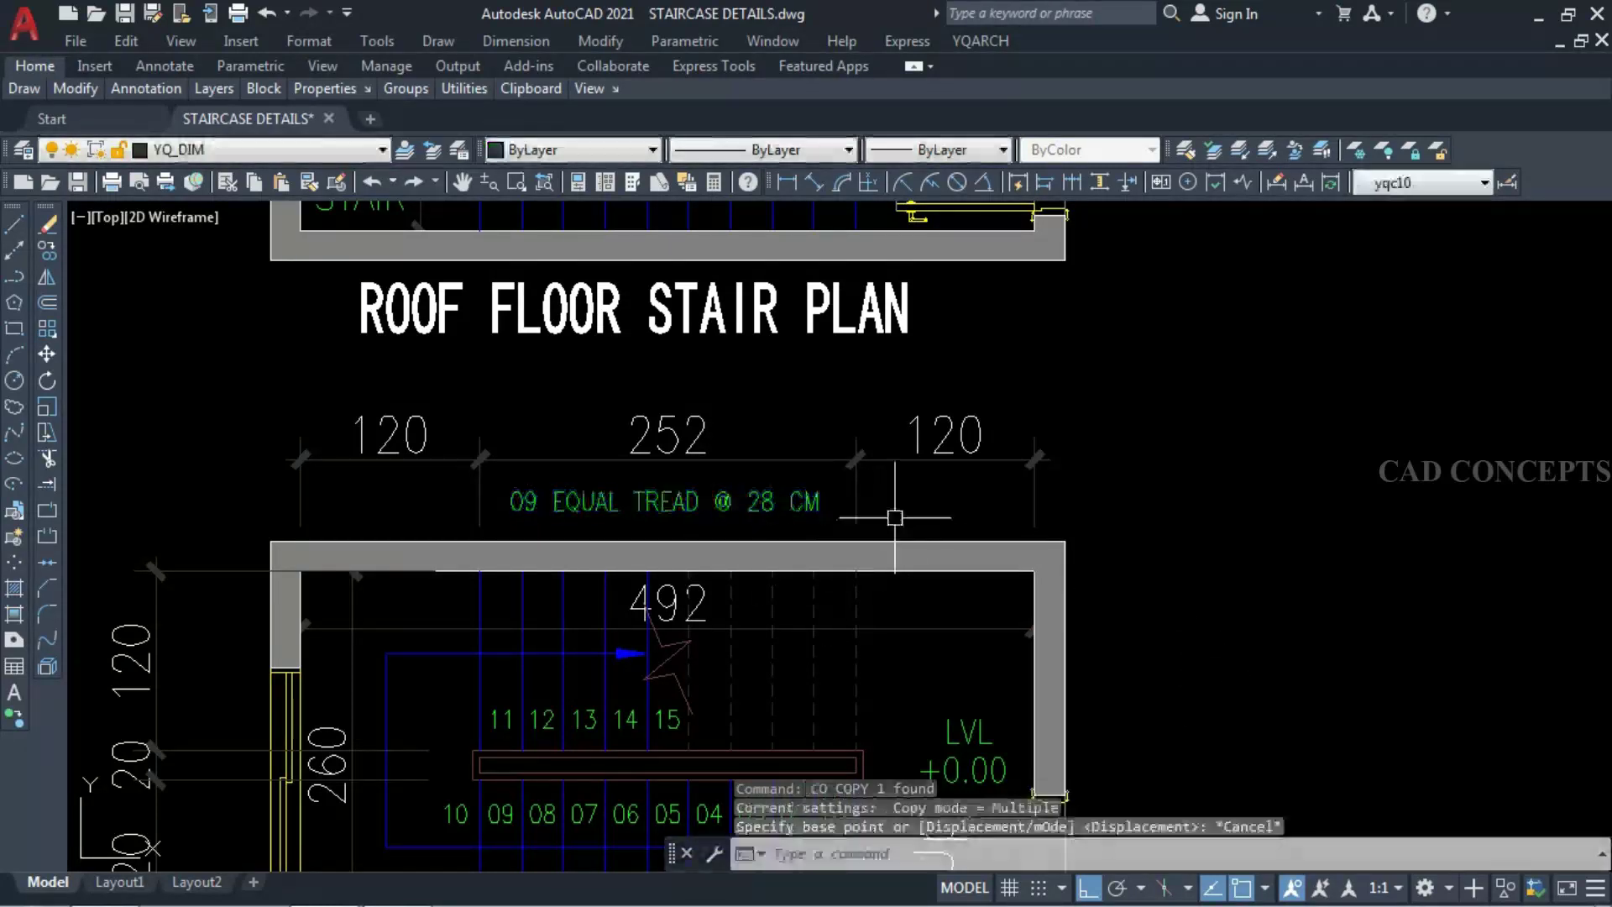
# - Copy the outer dimensions and the 09 EQUAL TREAD @ 28 CM note from the ground floor stair plan to the roof floor stair plan
pyautogui.click(892, 511)
pyautogui.click(251, 403)
pyautogui.moveTo(376, 471); pyautogui.dragTo(443, 441, button='middle')
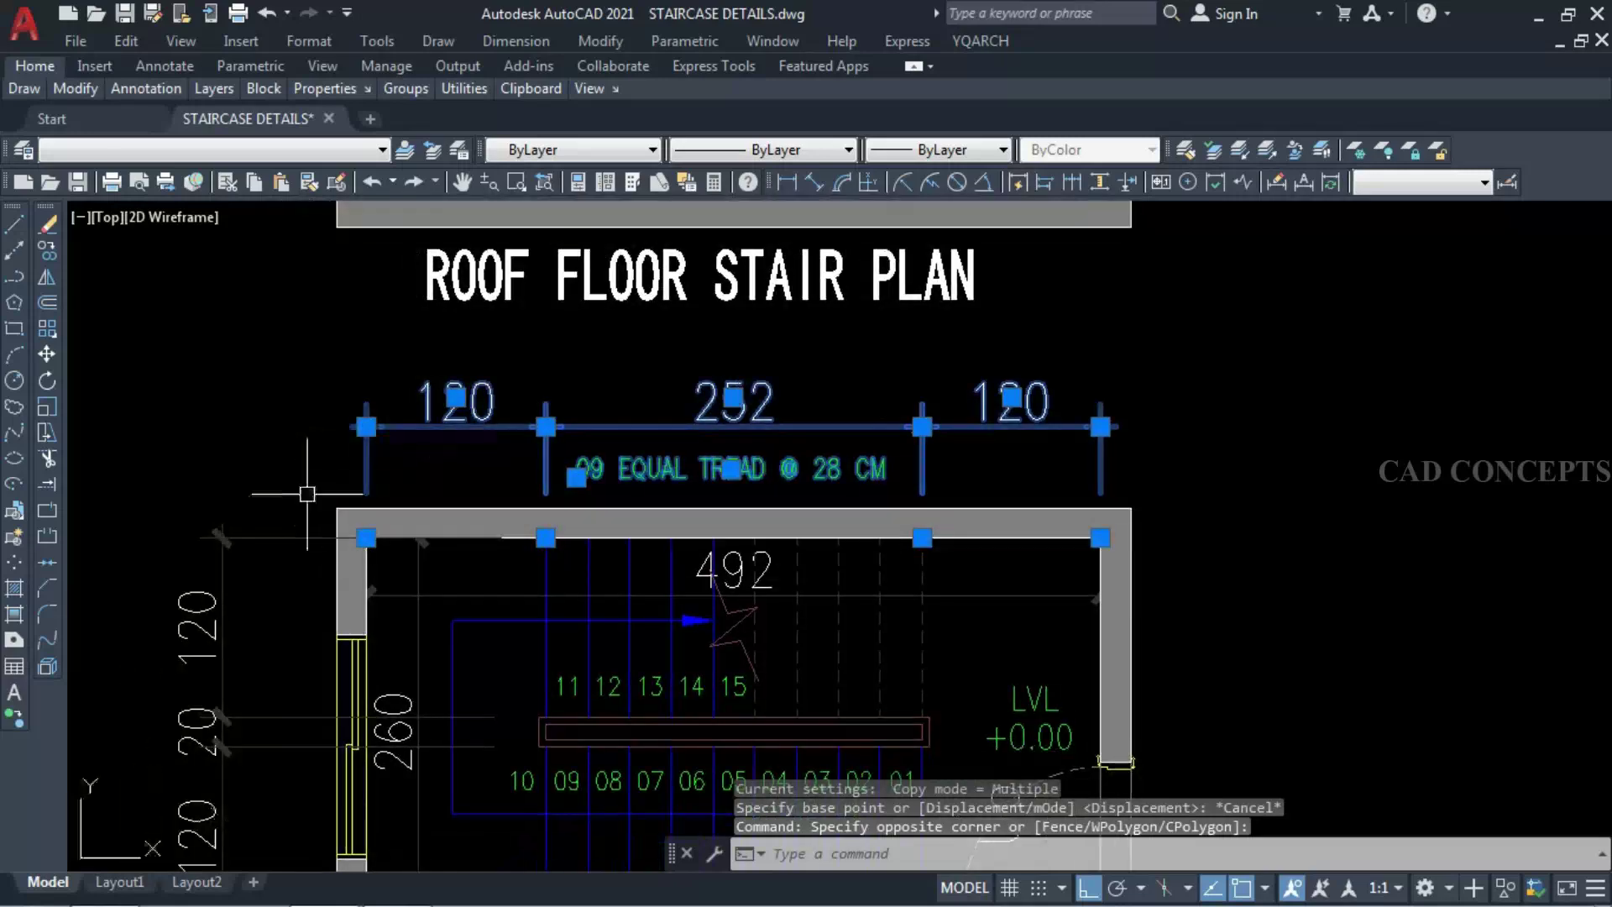
pyautogui.click(294, 472)
pyautogui.click(140, 798)
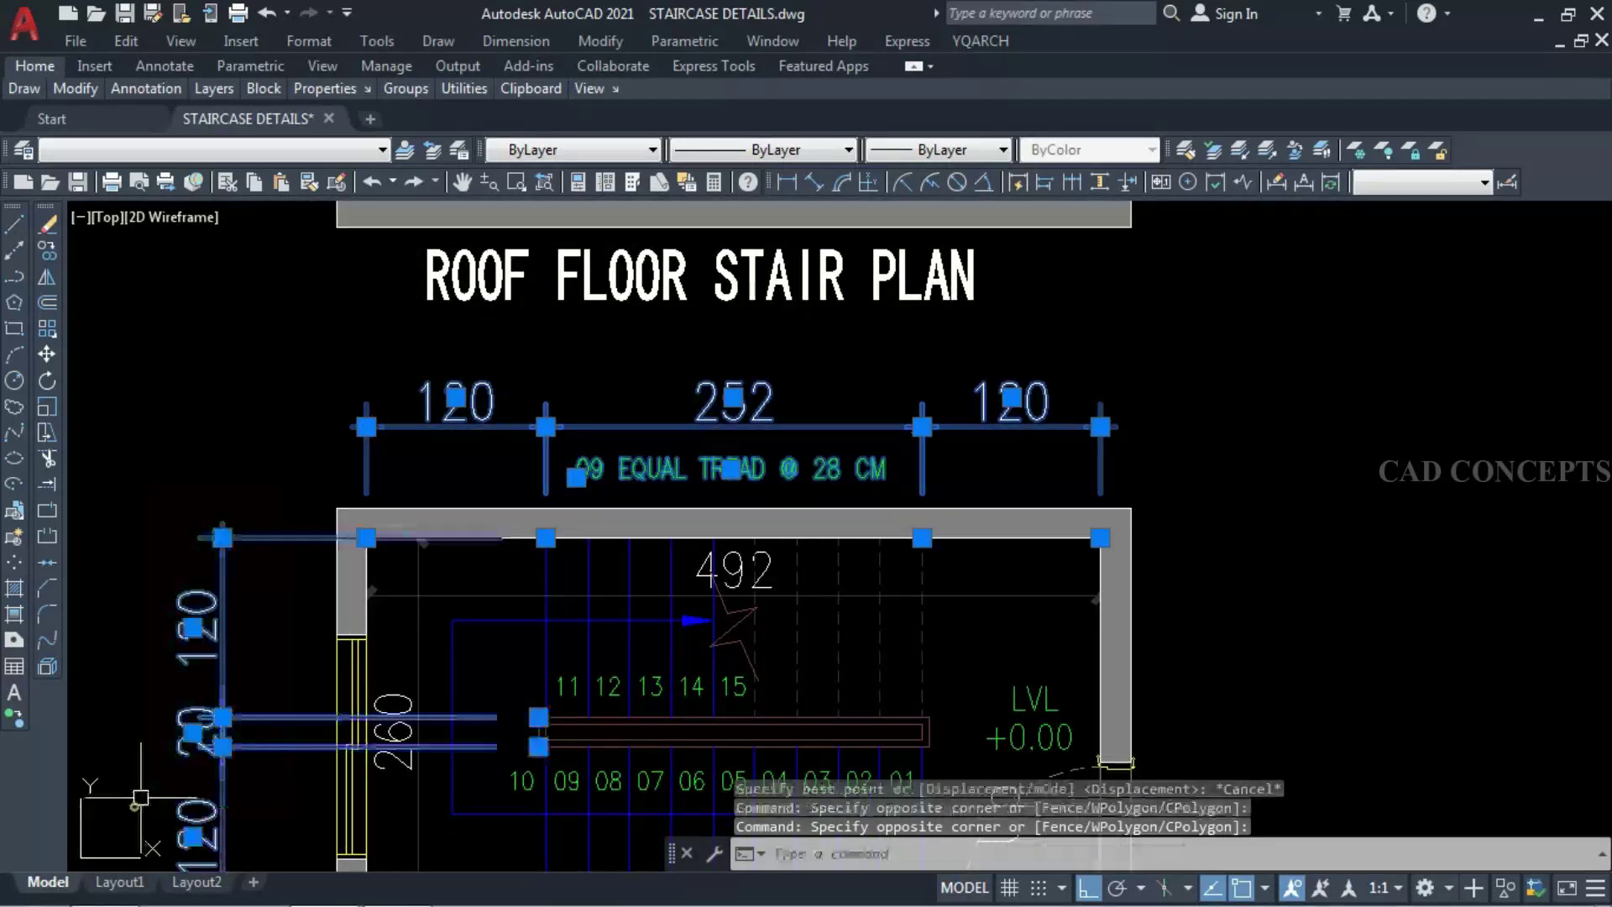
pyautogui.write('co')
pyautogui.press('Return')
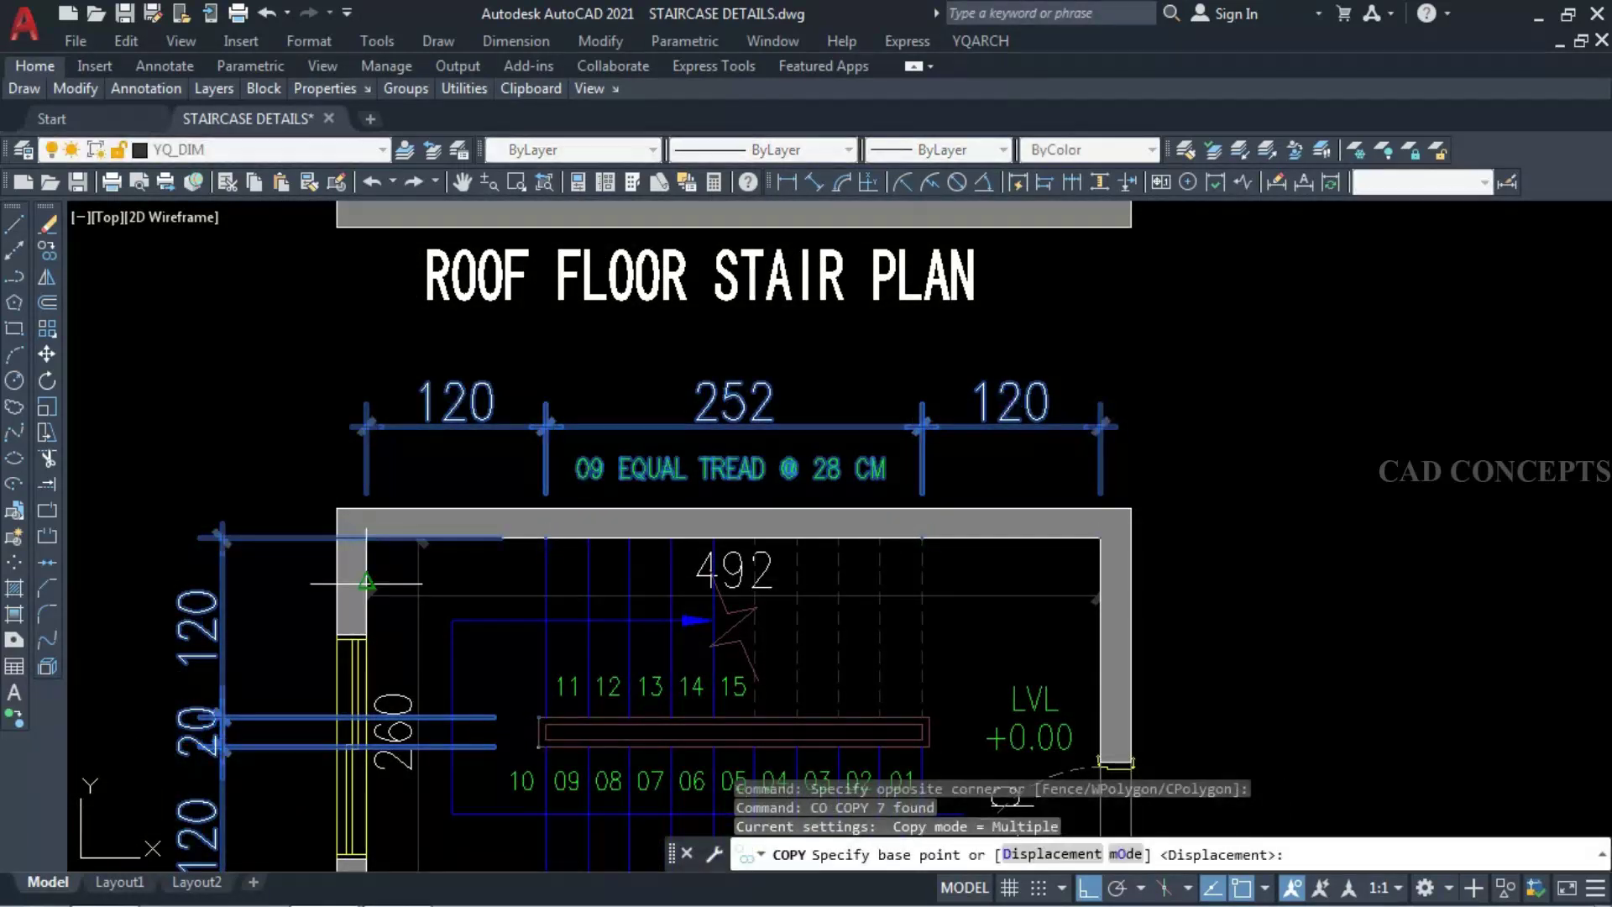
pyautogui.click(367, 537)
pyautogui.scroll(-4, 393, 675)
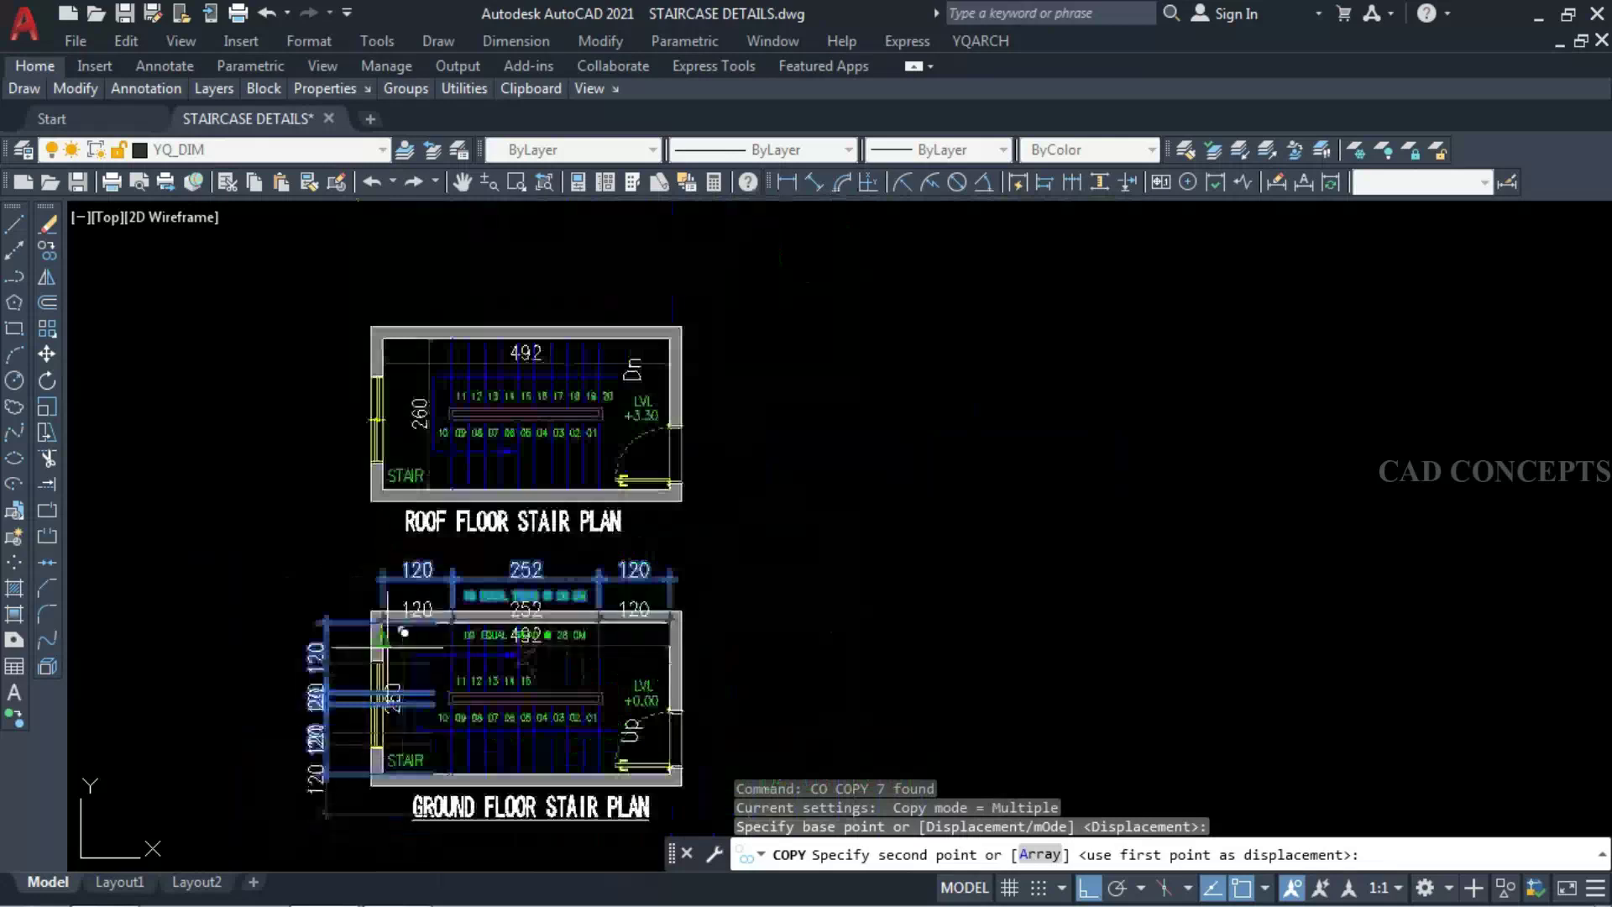
pyautogui.click(382, 338)
pyautogui.press('Return')
# - Erase the inner 492 and 260 dimensions from both the roof and ground floor stair plans
pyautogui.click(393, 363)
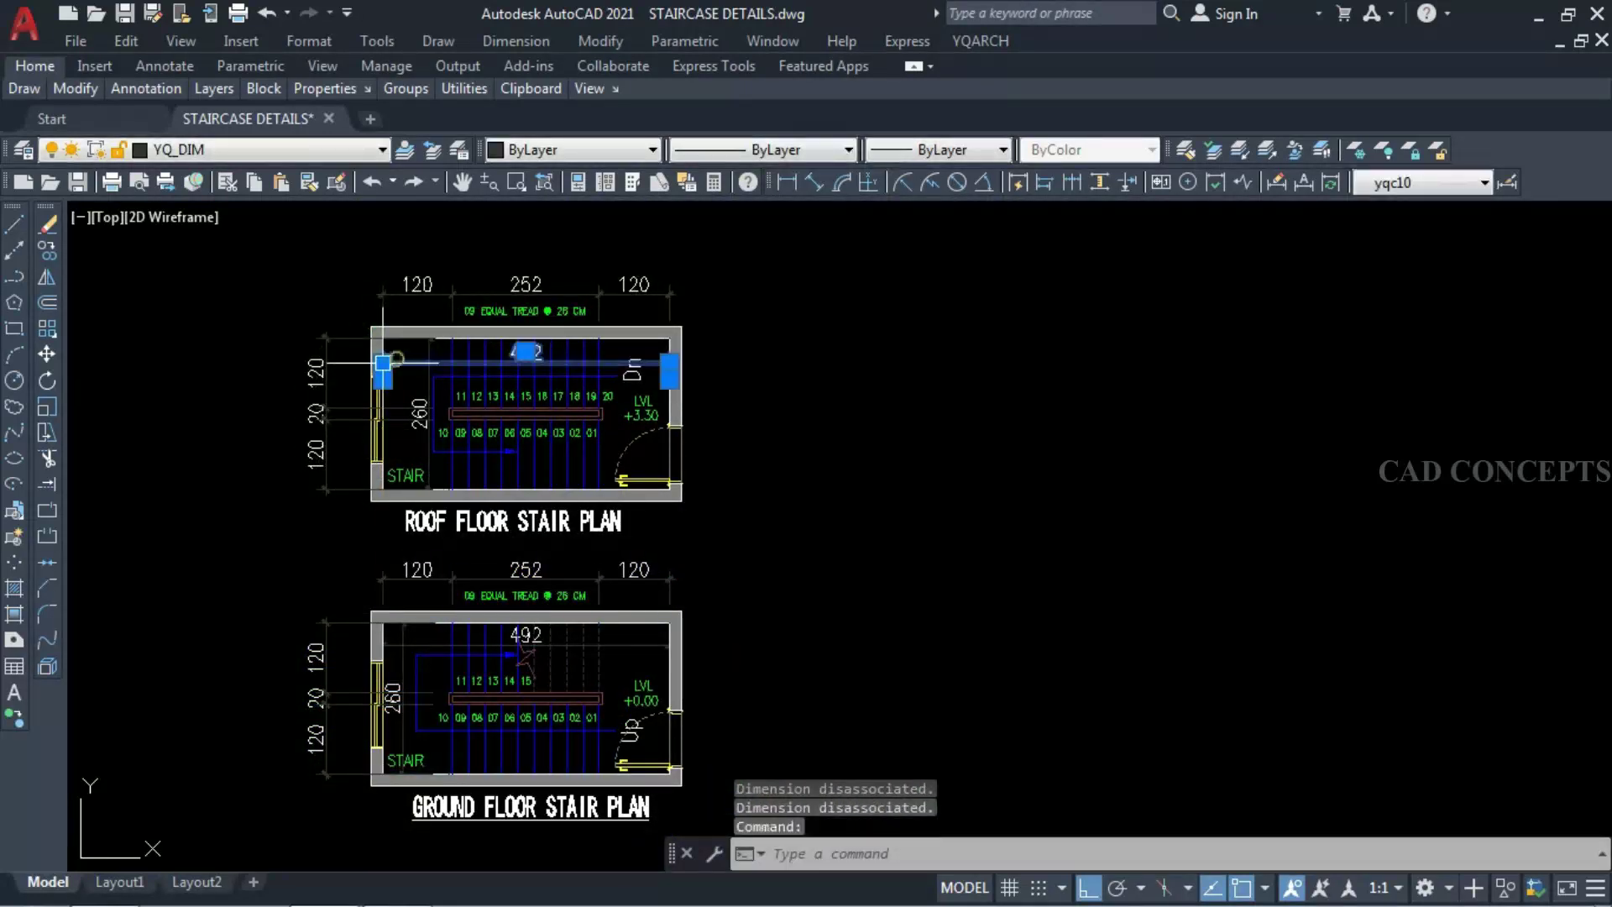
pyautogui.click(429, 368)
pyautogui.write('e')
pyautogui.press('Return')
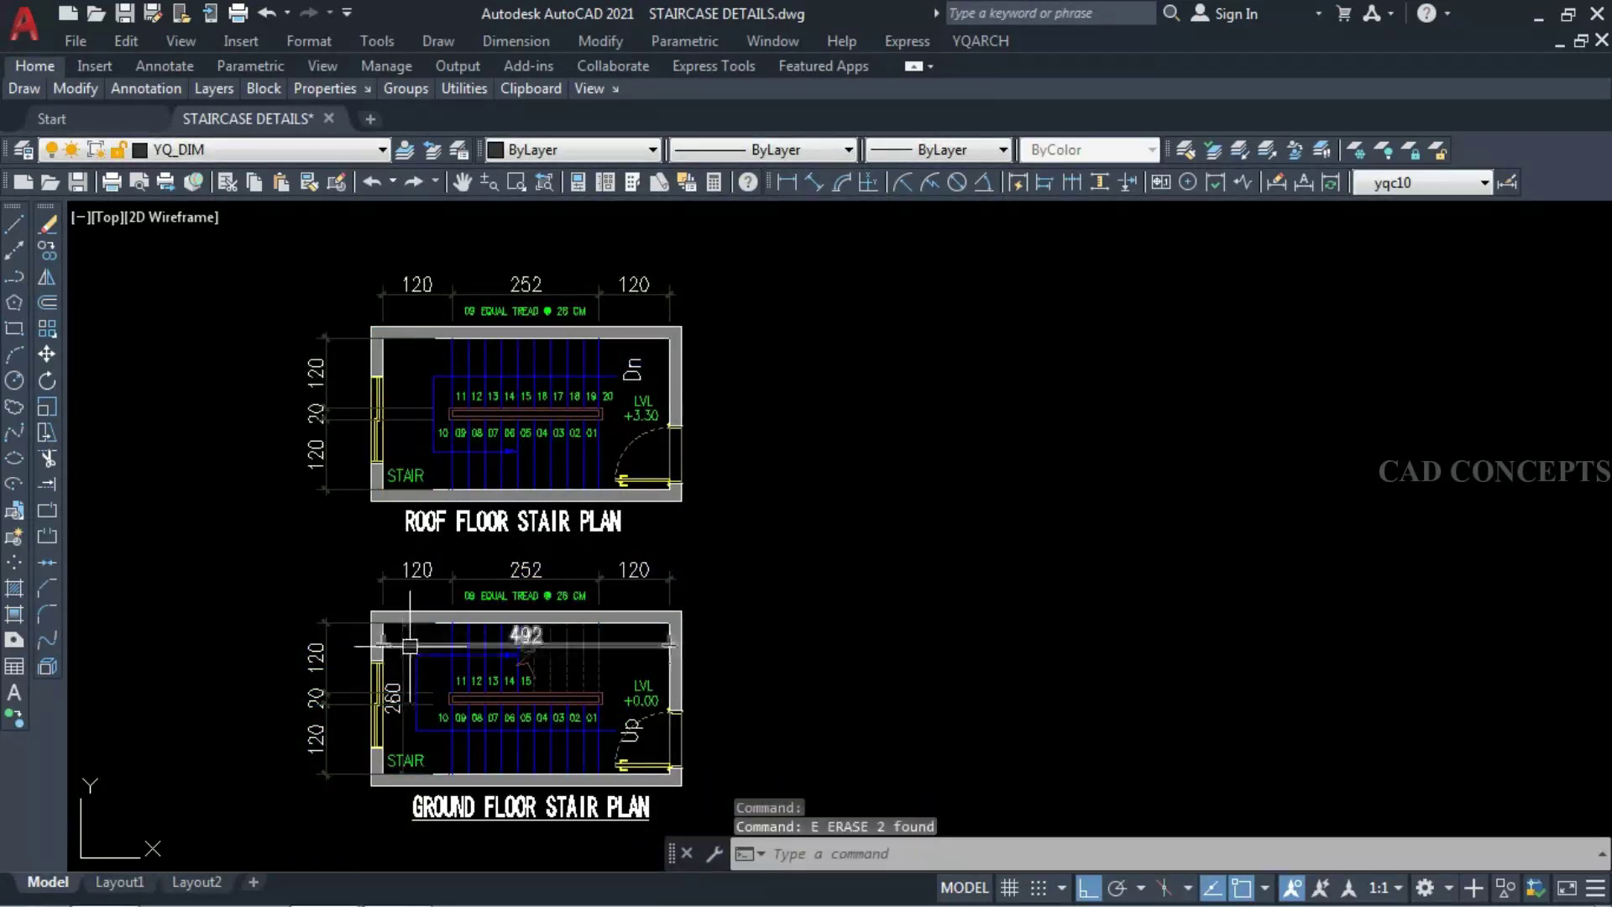
pyautogui.click(411, 646)
pyautogui.click(402, 657)
pyautogui.write('e')
pyautogui.press('Return')
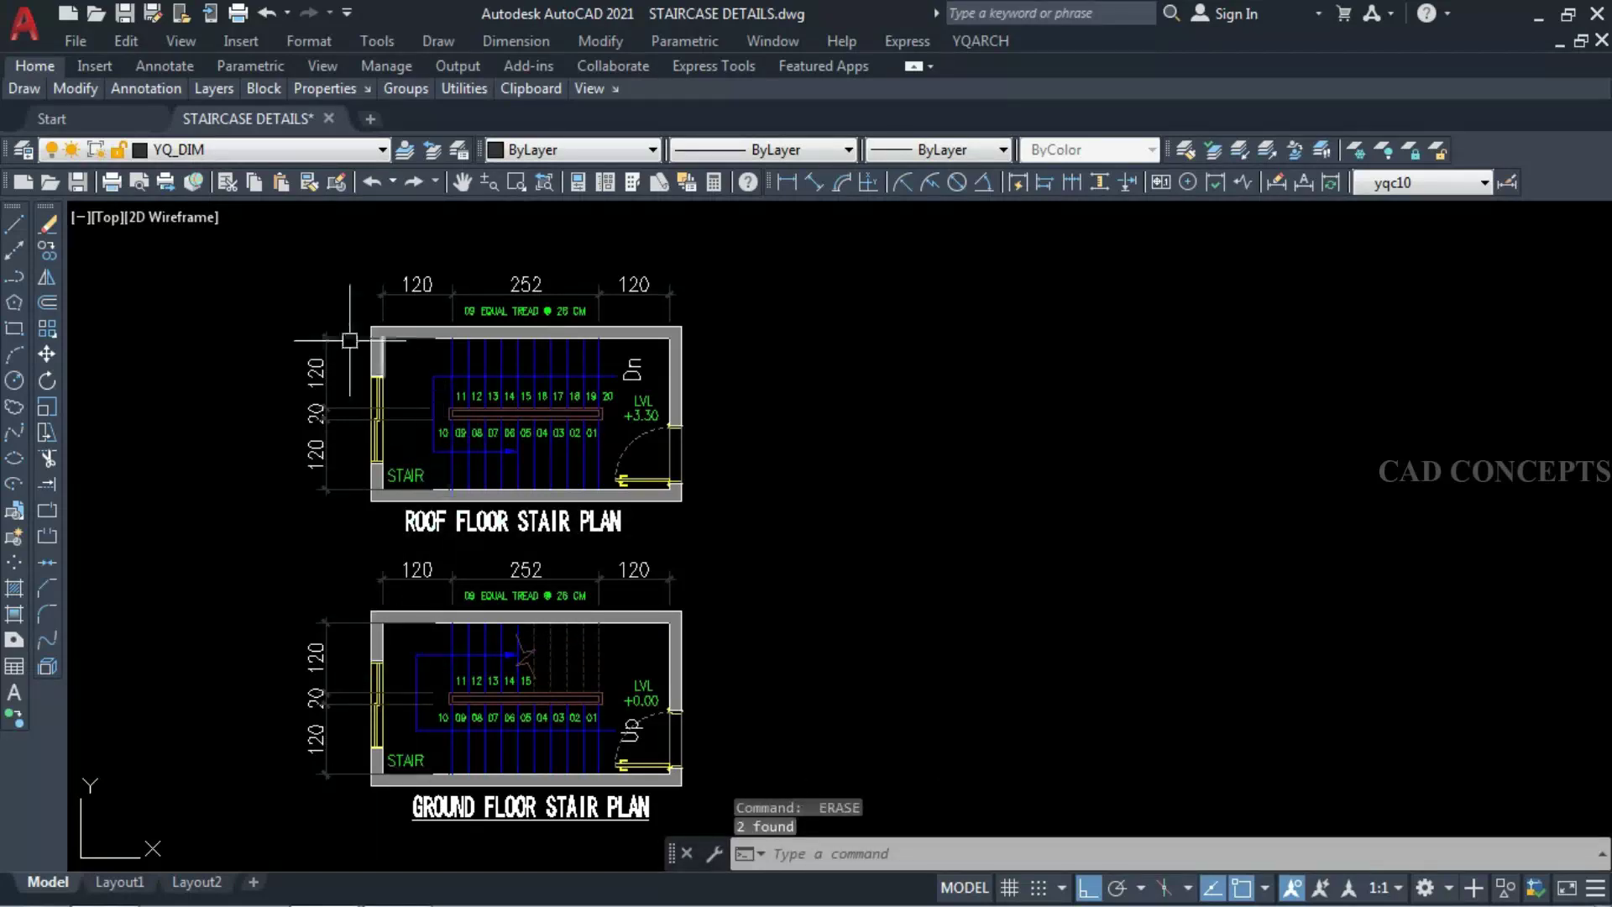
# - Draw a section index symbol with SY3 horizontally through the lower flight of the ground floor plan, extending past both side walls and looking up
pyautogui.scroll(4, 520, 445)
pyautogui.scroll(-4, 629, 450)
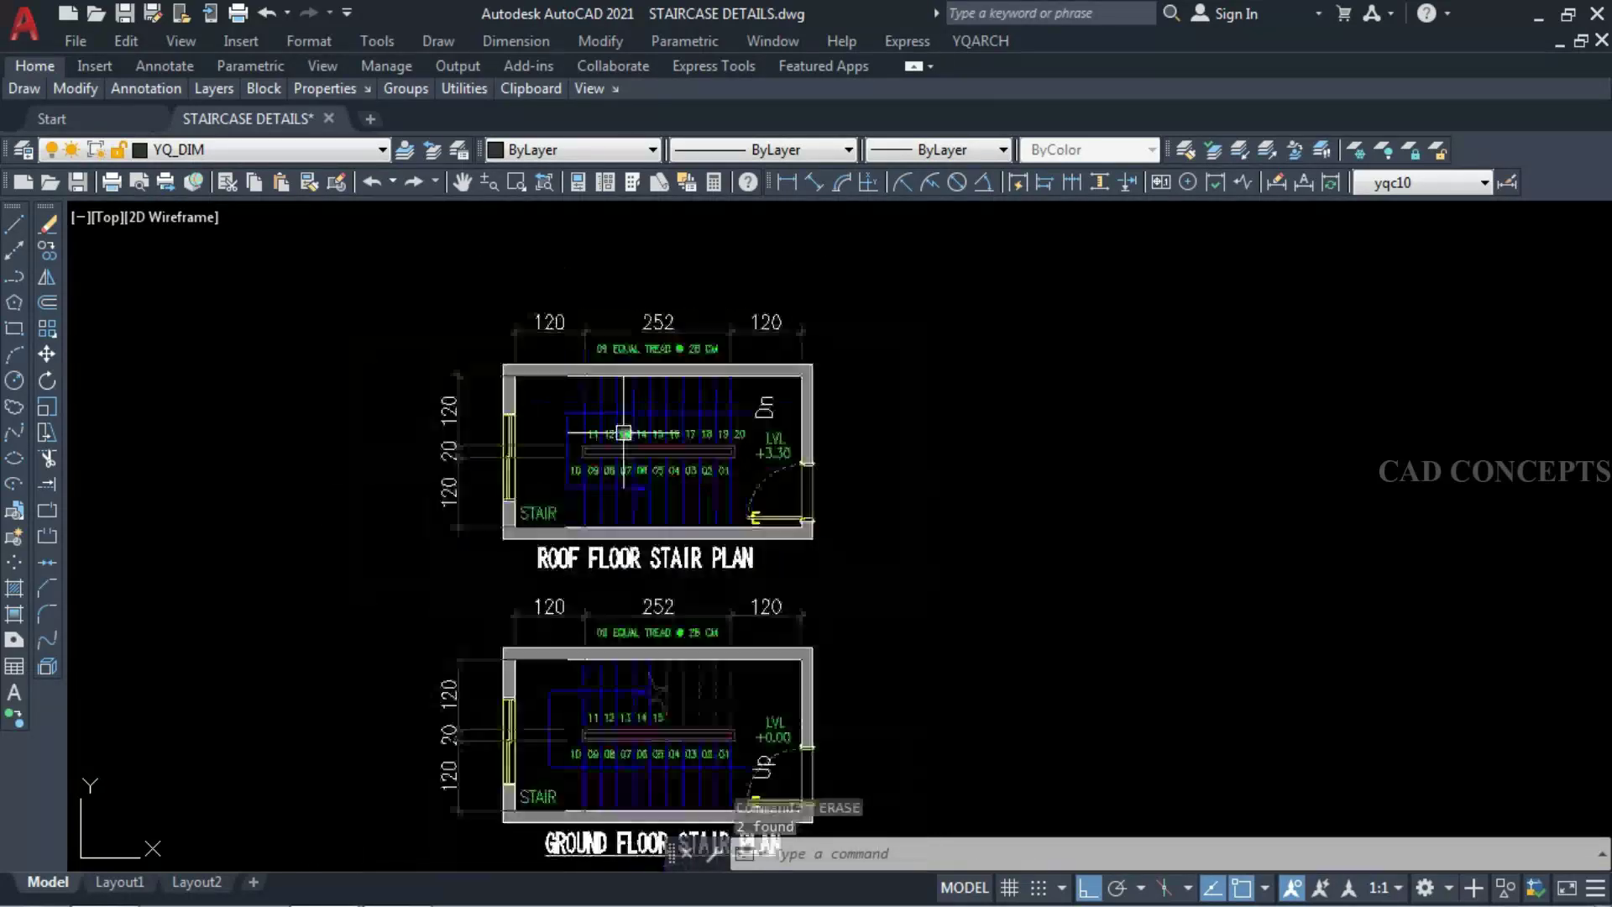
pyautogui.moveTo(624, 433); pyautogui.dragTo(652, 345, button='middle')
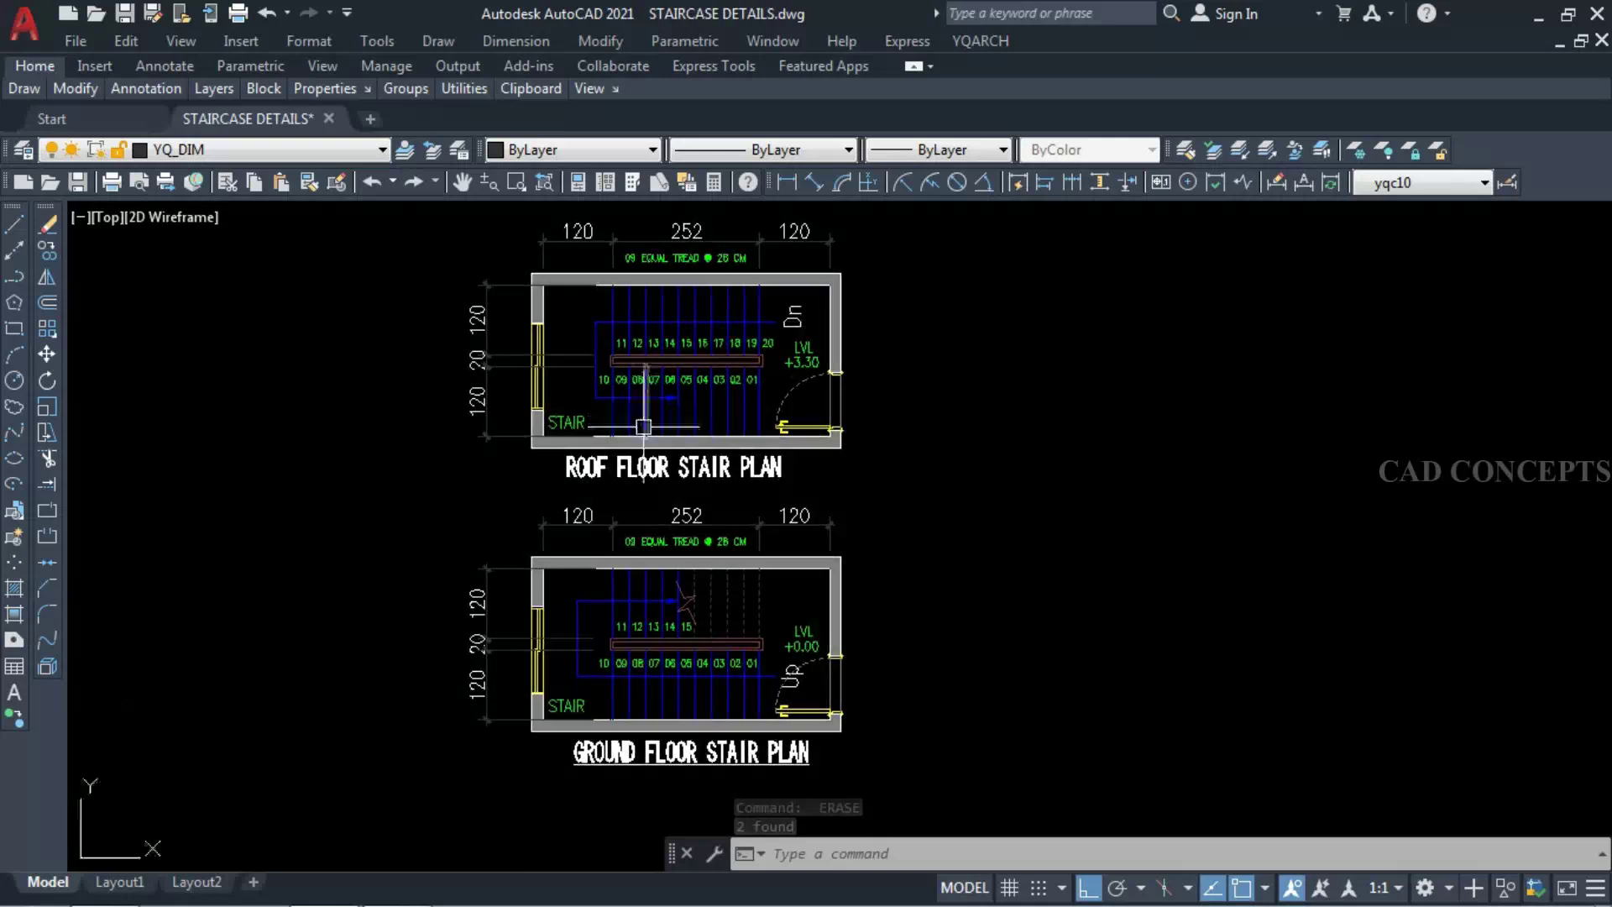
pyautogui.write('sy3')
pyautogui.press('Return')
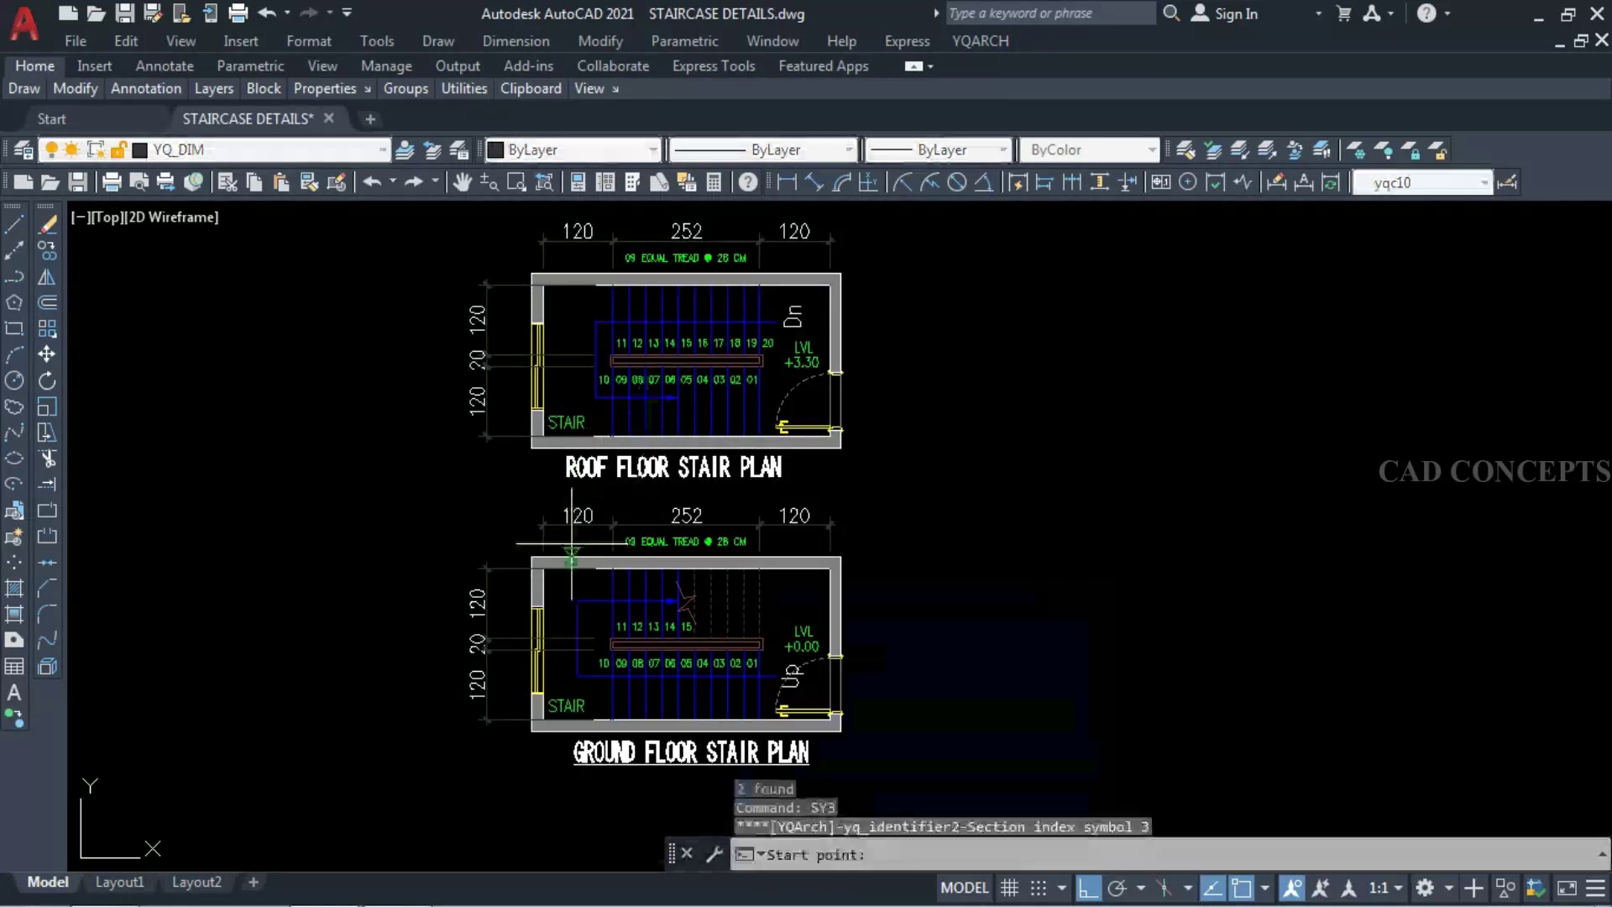
pyautogui.click(423, 681)
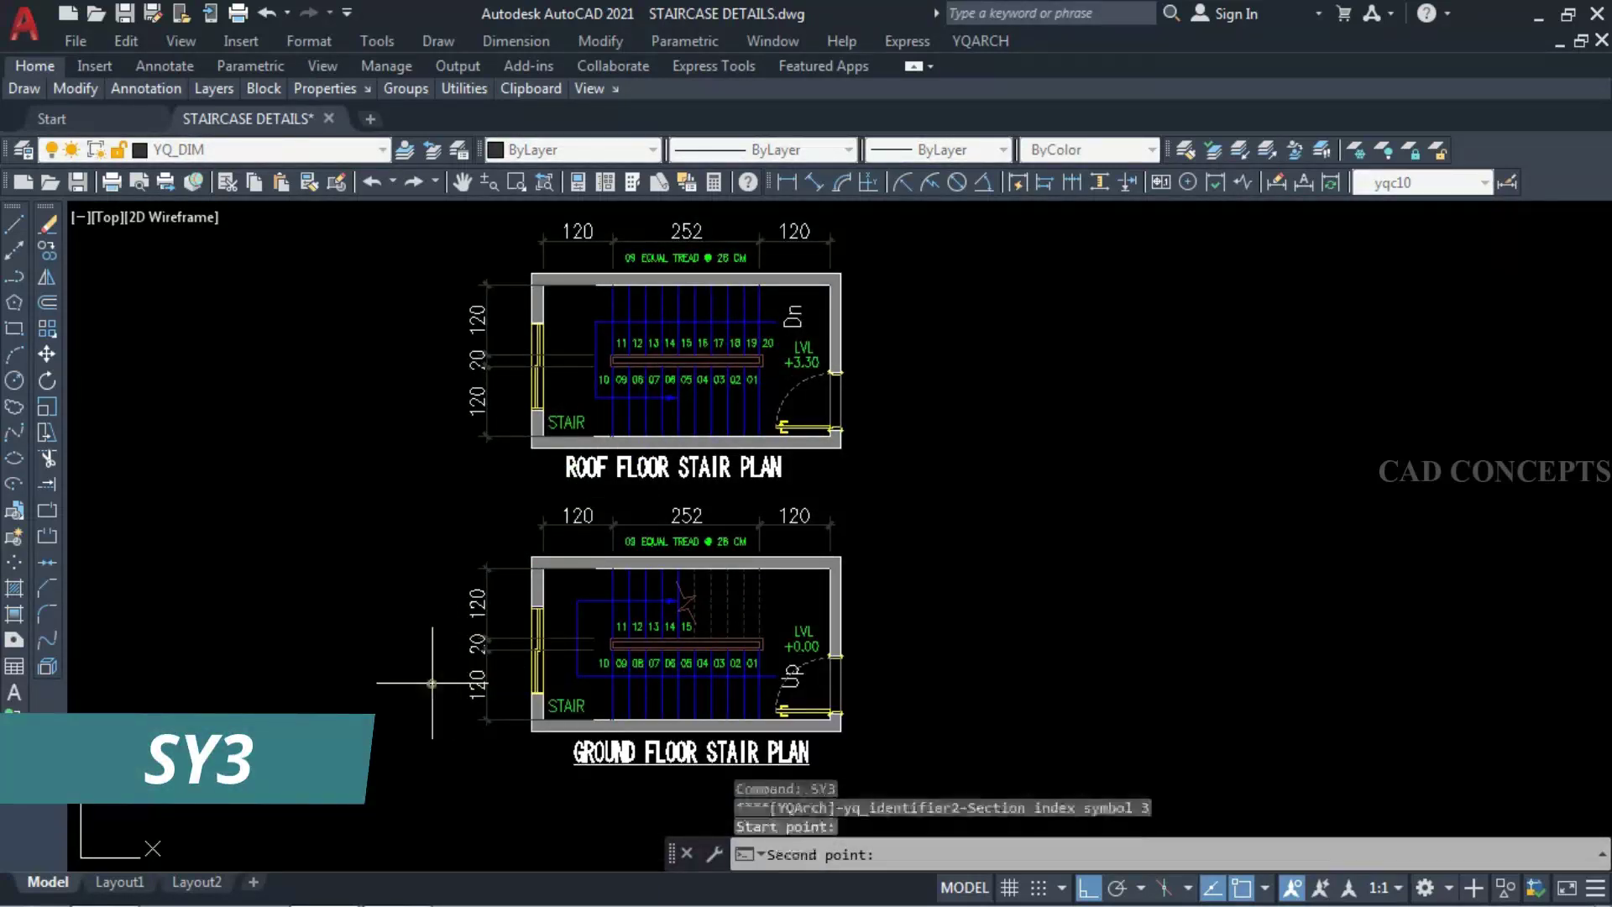
pyautogui.click(936, 691)
pyautogui.click(926, 588)
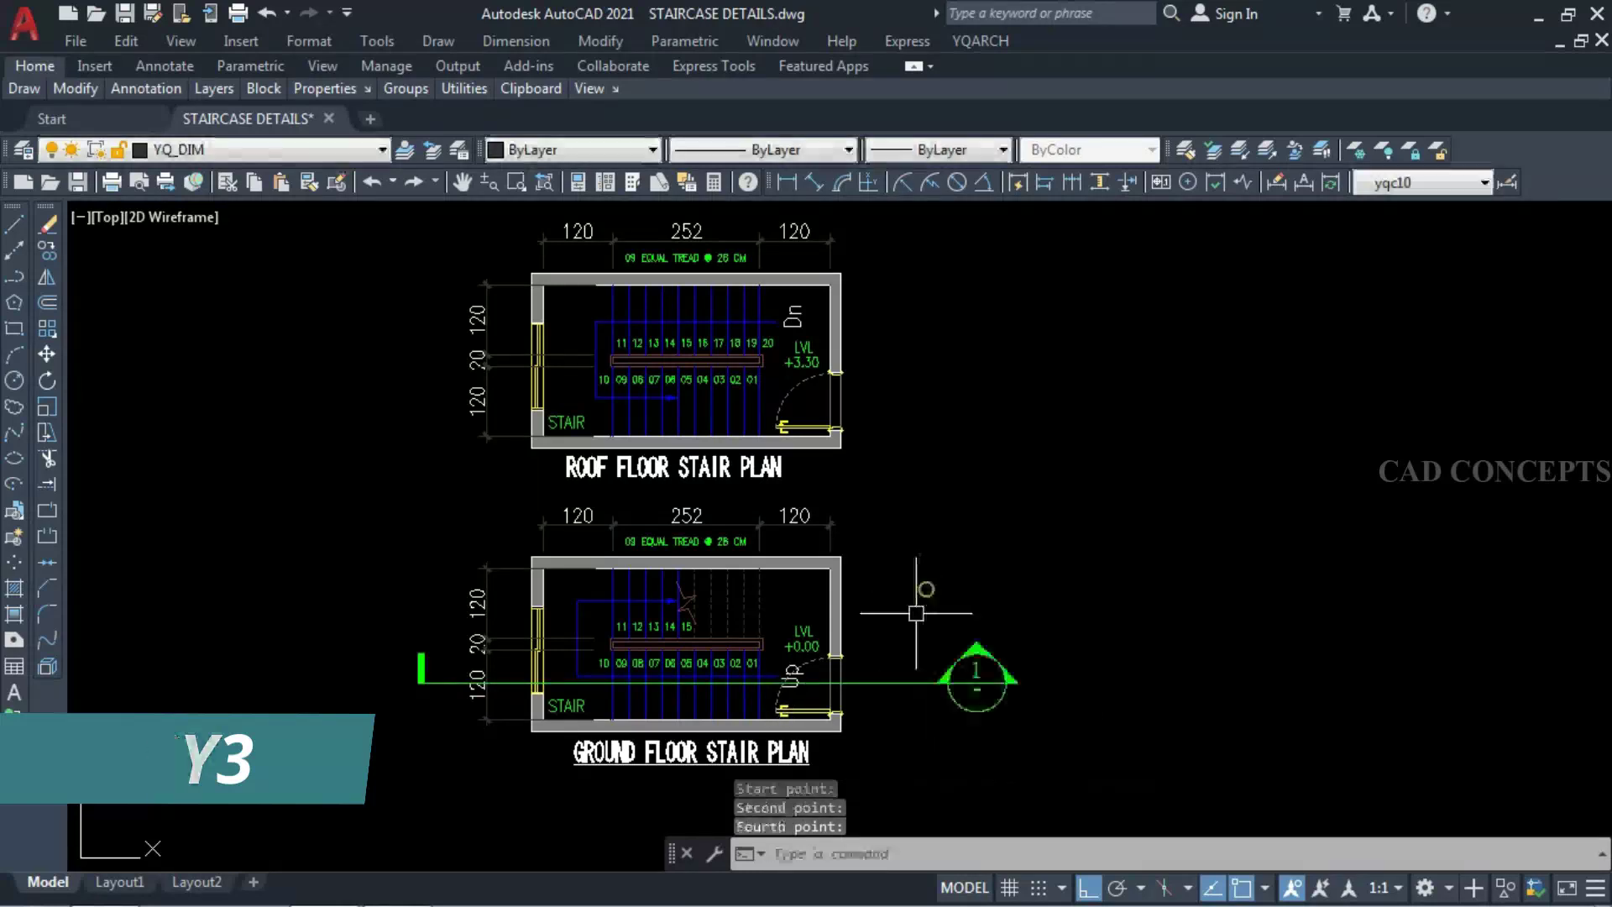
# - Copy the numbered section marker from the right end of the section line onto its left end
pyautogui.click(903, 587)
pyautogui.click(1055, 750)
pyautogui.write('o')
pyautogui.press('Return')
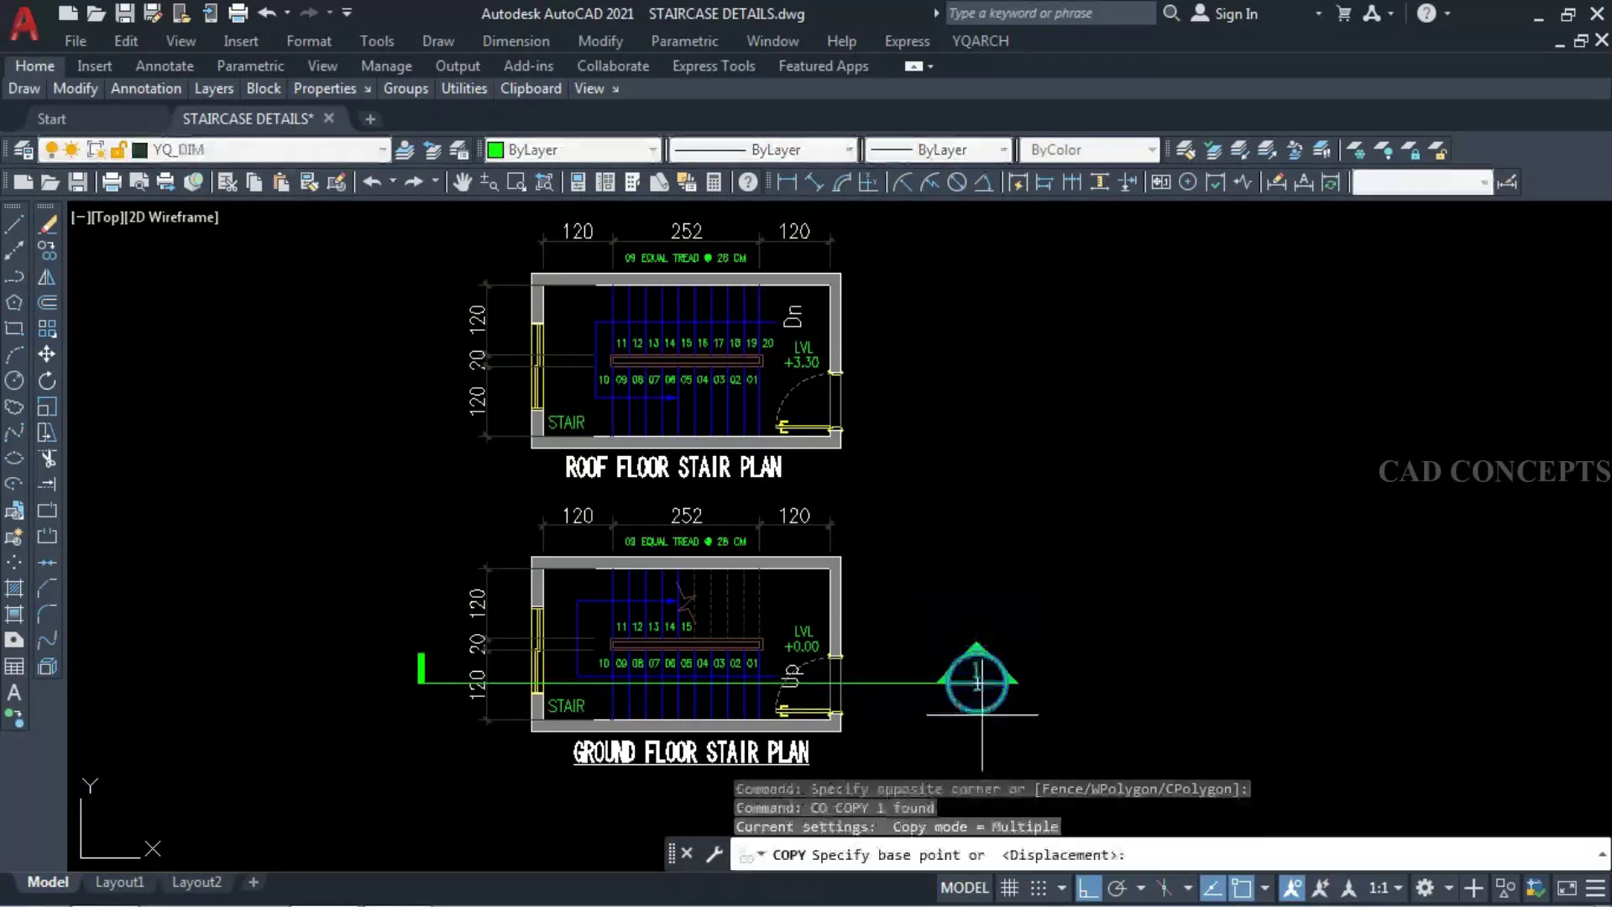
pyautogui.click(975, 681)
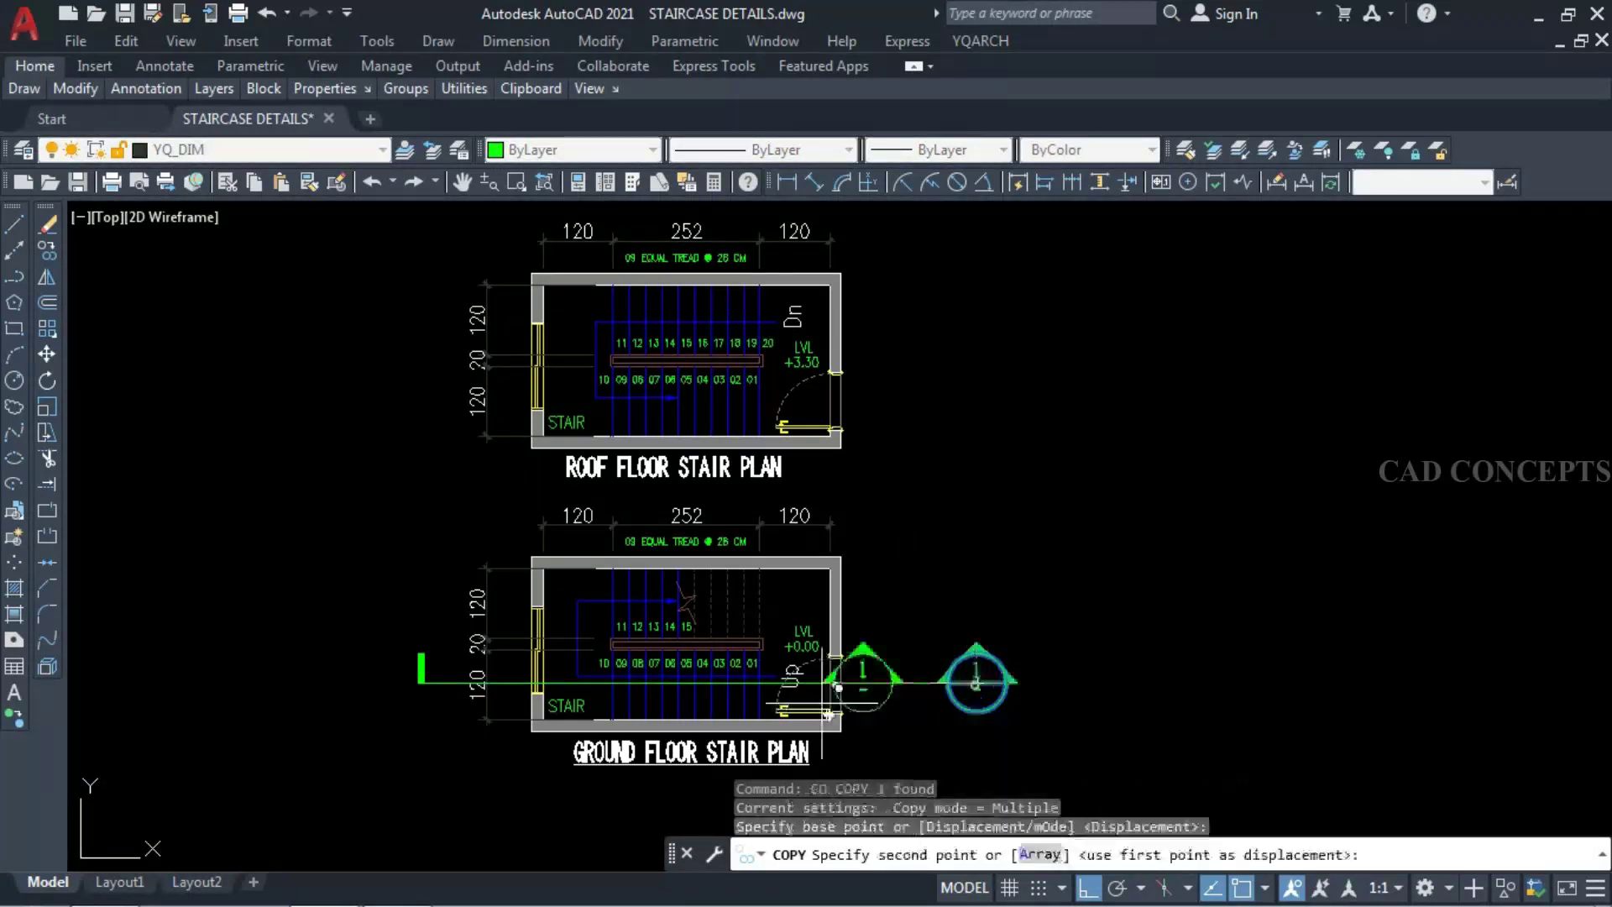
pyautogui.click(422, 680)
pyautogui.press('Escape')
# - Copy the complete section line with both markers from the ground floor plan to the matching position on the roof floor plan
pyautogui.click(468, 619)
pyautogui.click(343, 746)
pyautogui.click(1062, 621)
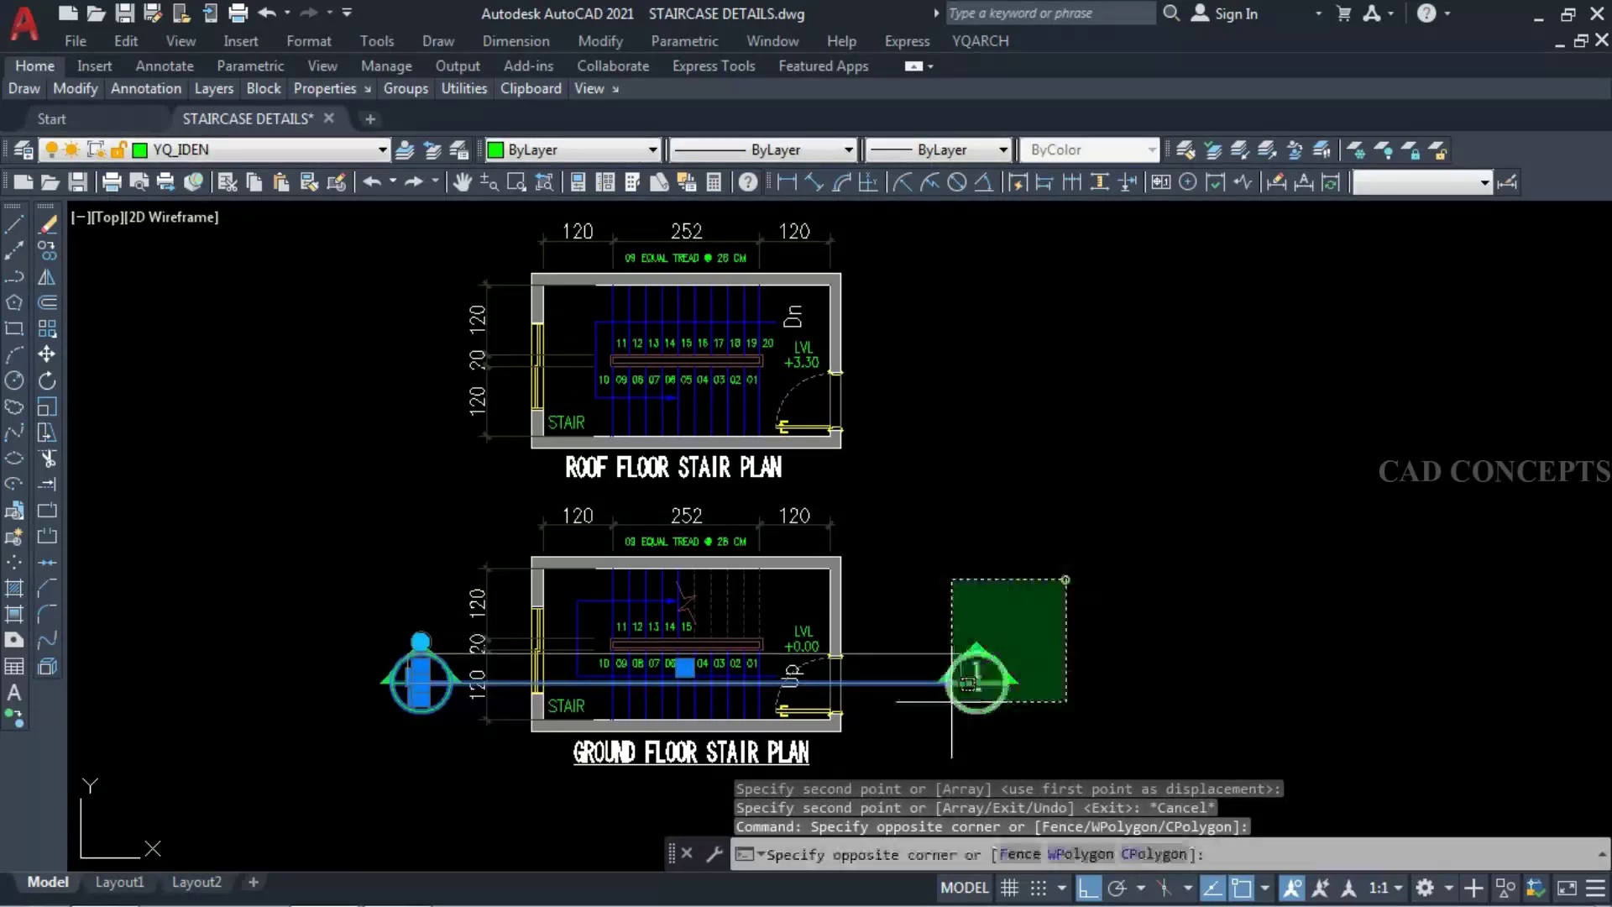
pyautogui.click(902, 755)
pyautogui.write('co')
pyautogui.press('Return')
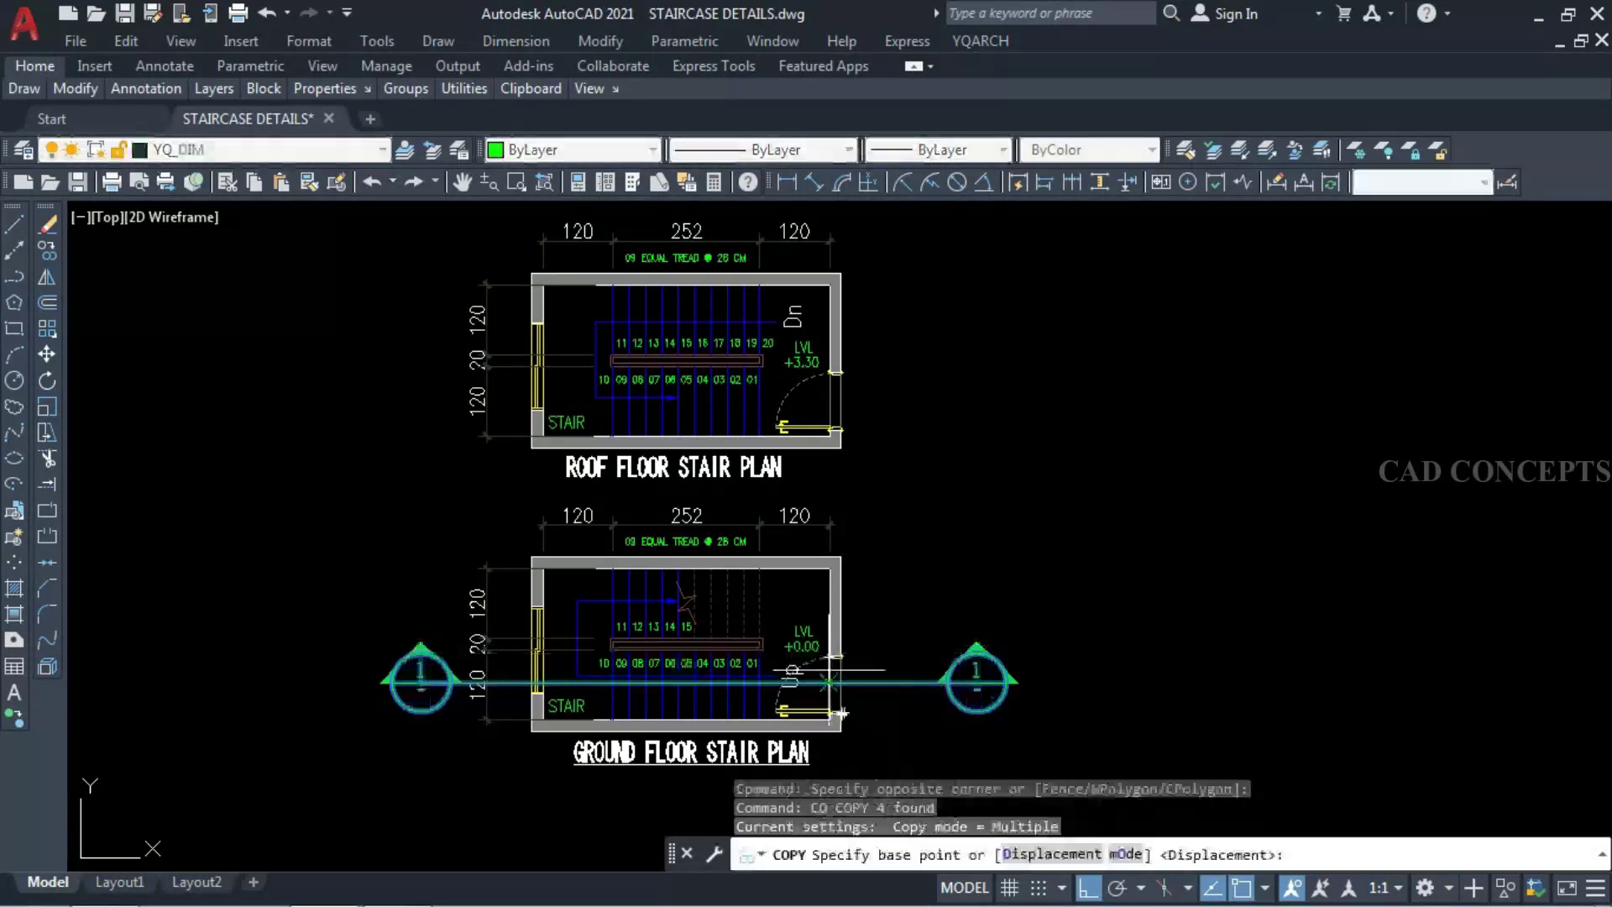
pyautogui.click(829, 569)
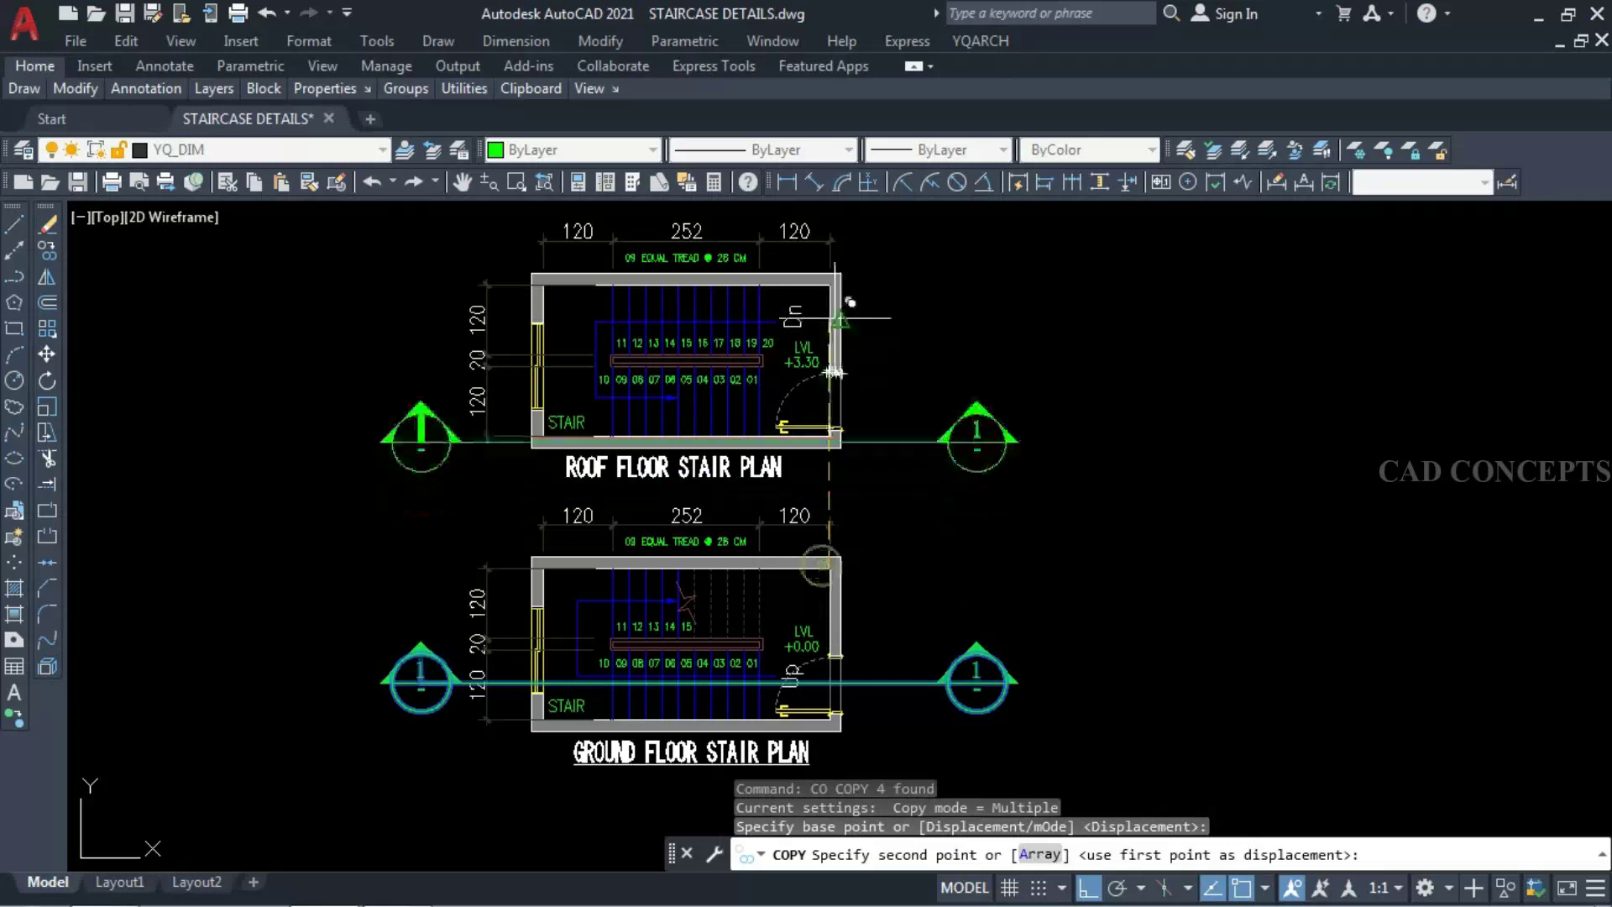
pyautogui.click(830, 285)
pyautogui.press('Escape')
# - Move the section lines and markers of both plans slightly to the left
pyautogui.click(1073, 306)
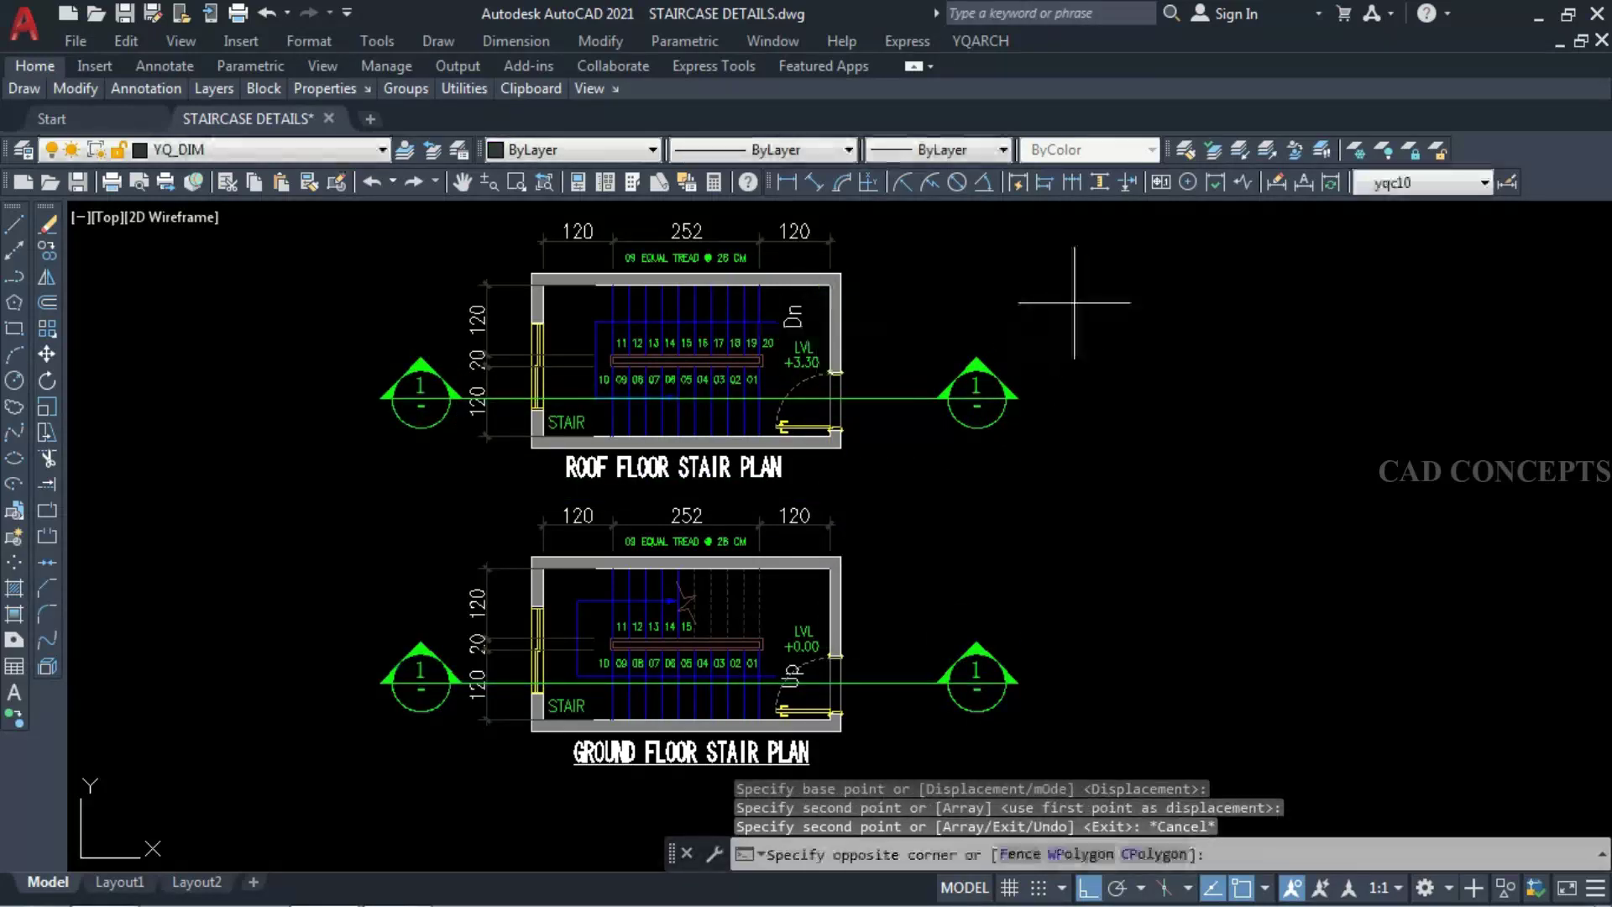
pyautogui.click(882, 702)
pyautogui.write('m')
pyautogui.press('Return')
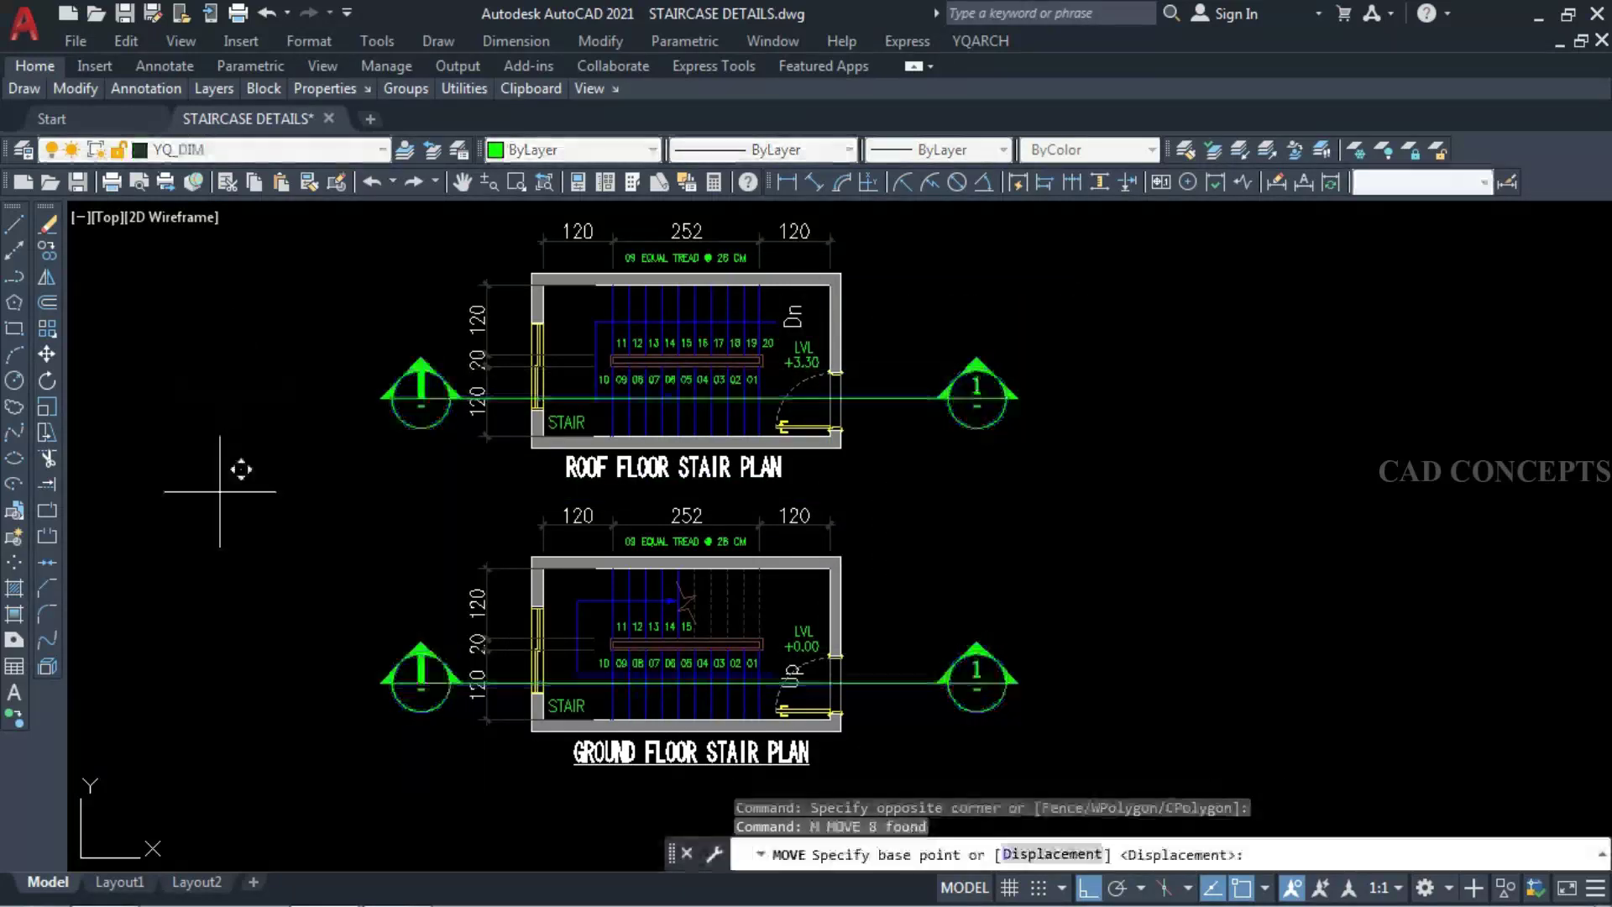
pyautogui.click(220, 491)
pyautogui.click(199, 493)
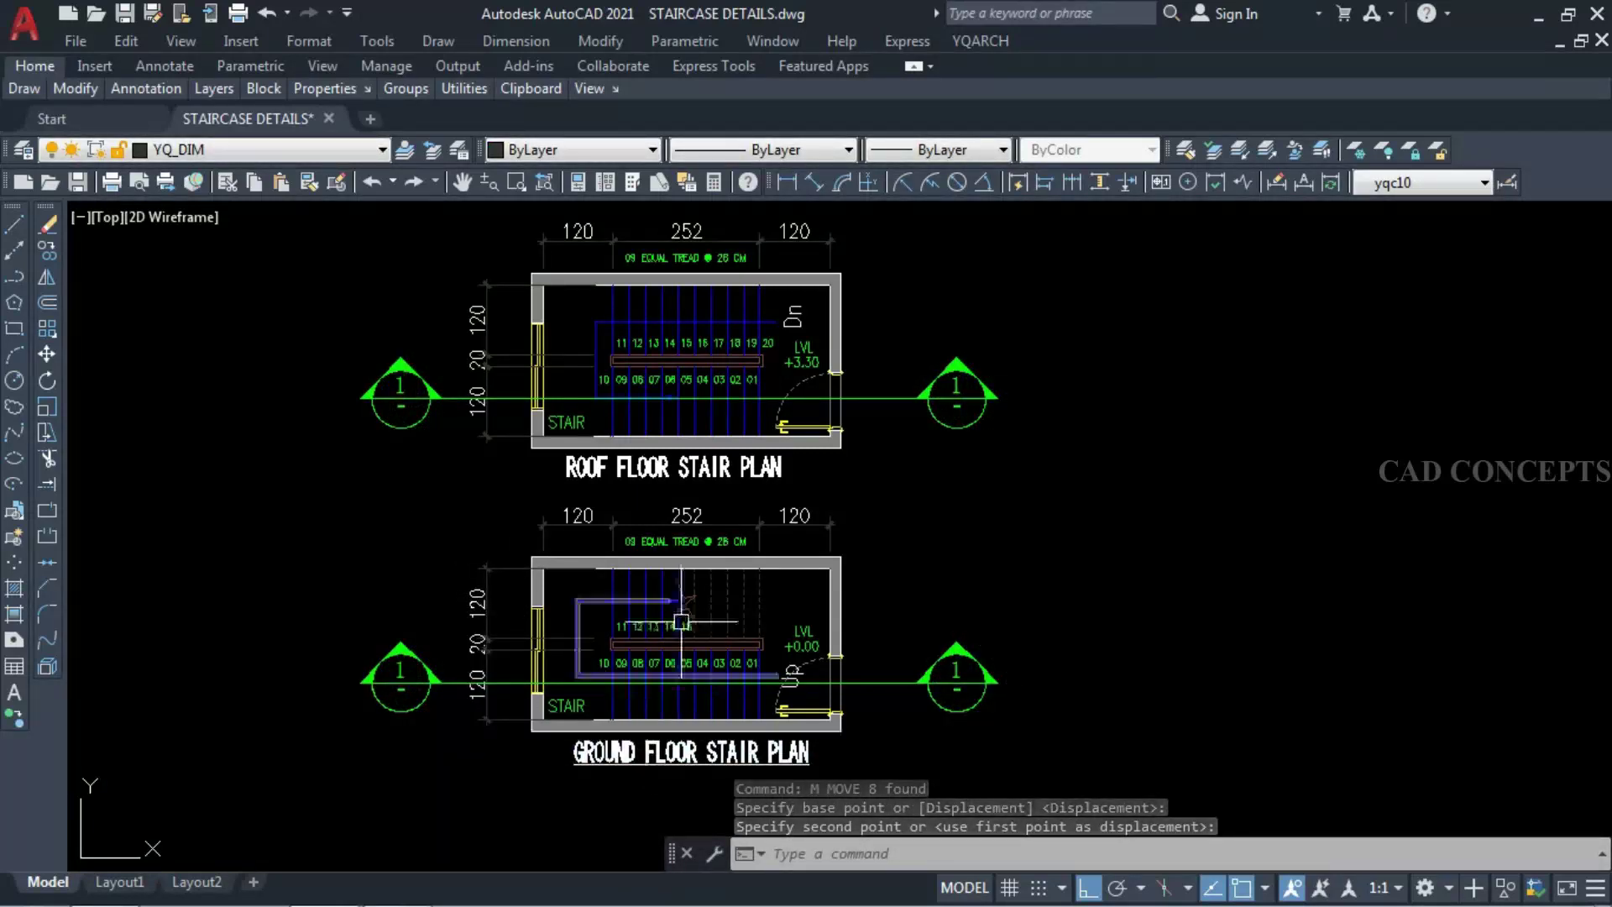
# - Start the LTP staircase section command and choose a double tread staircase with its first run leftward
pyautogui.scroll(-2, 641, 544)
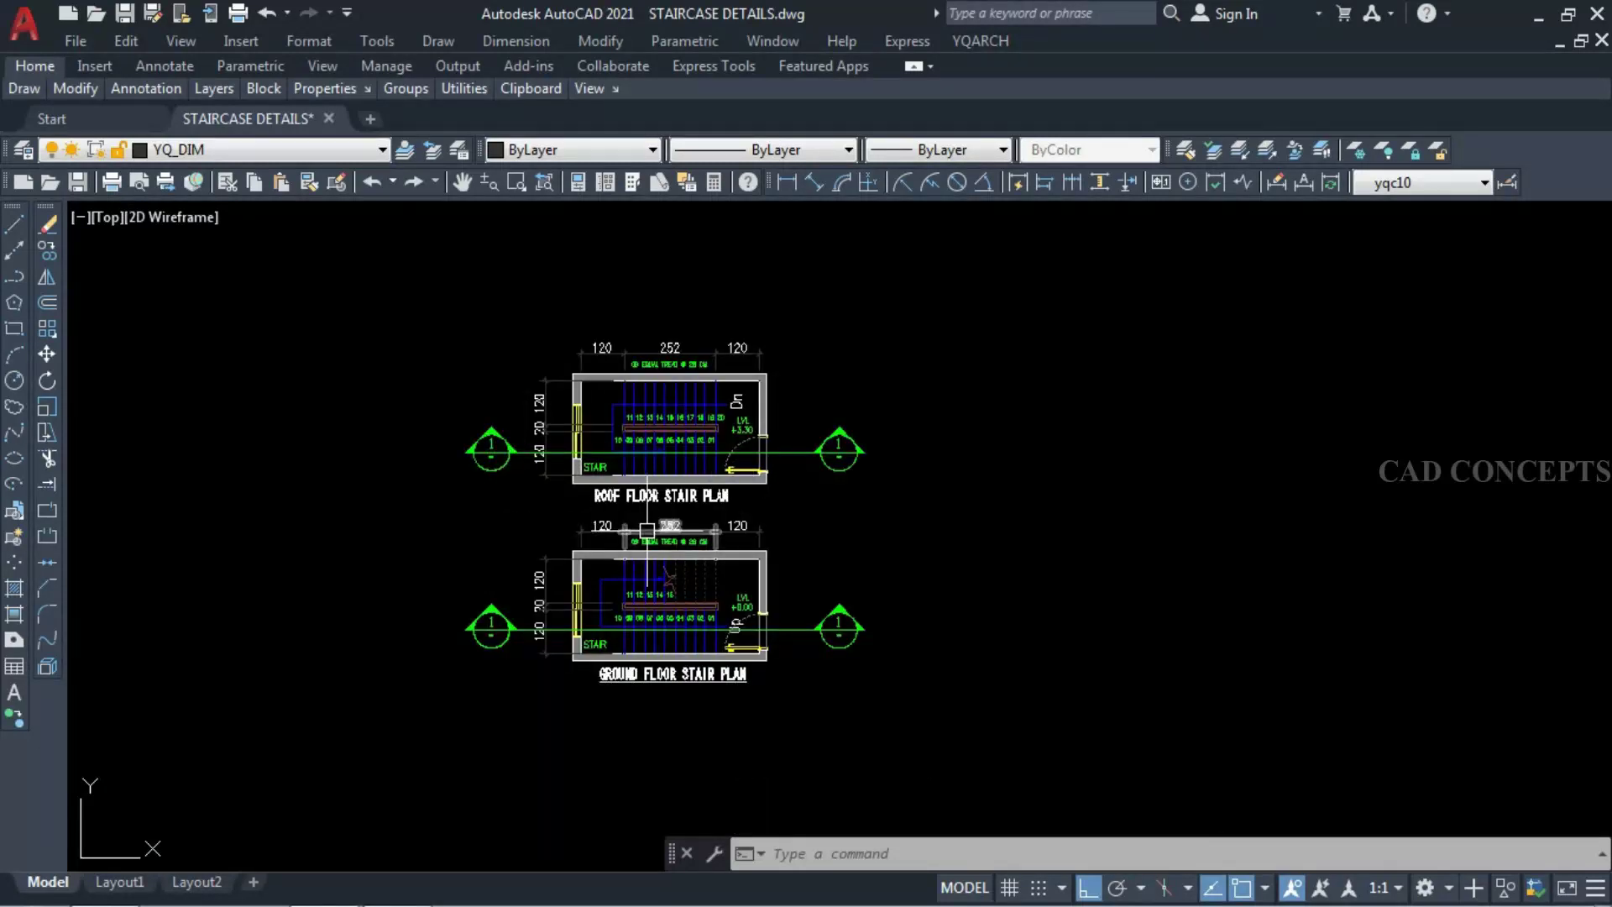
pyautogui.moveTo(646, 530); pyautogui.dragTo(1212, 534, button='middle')
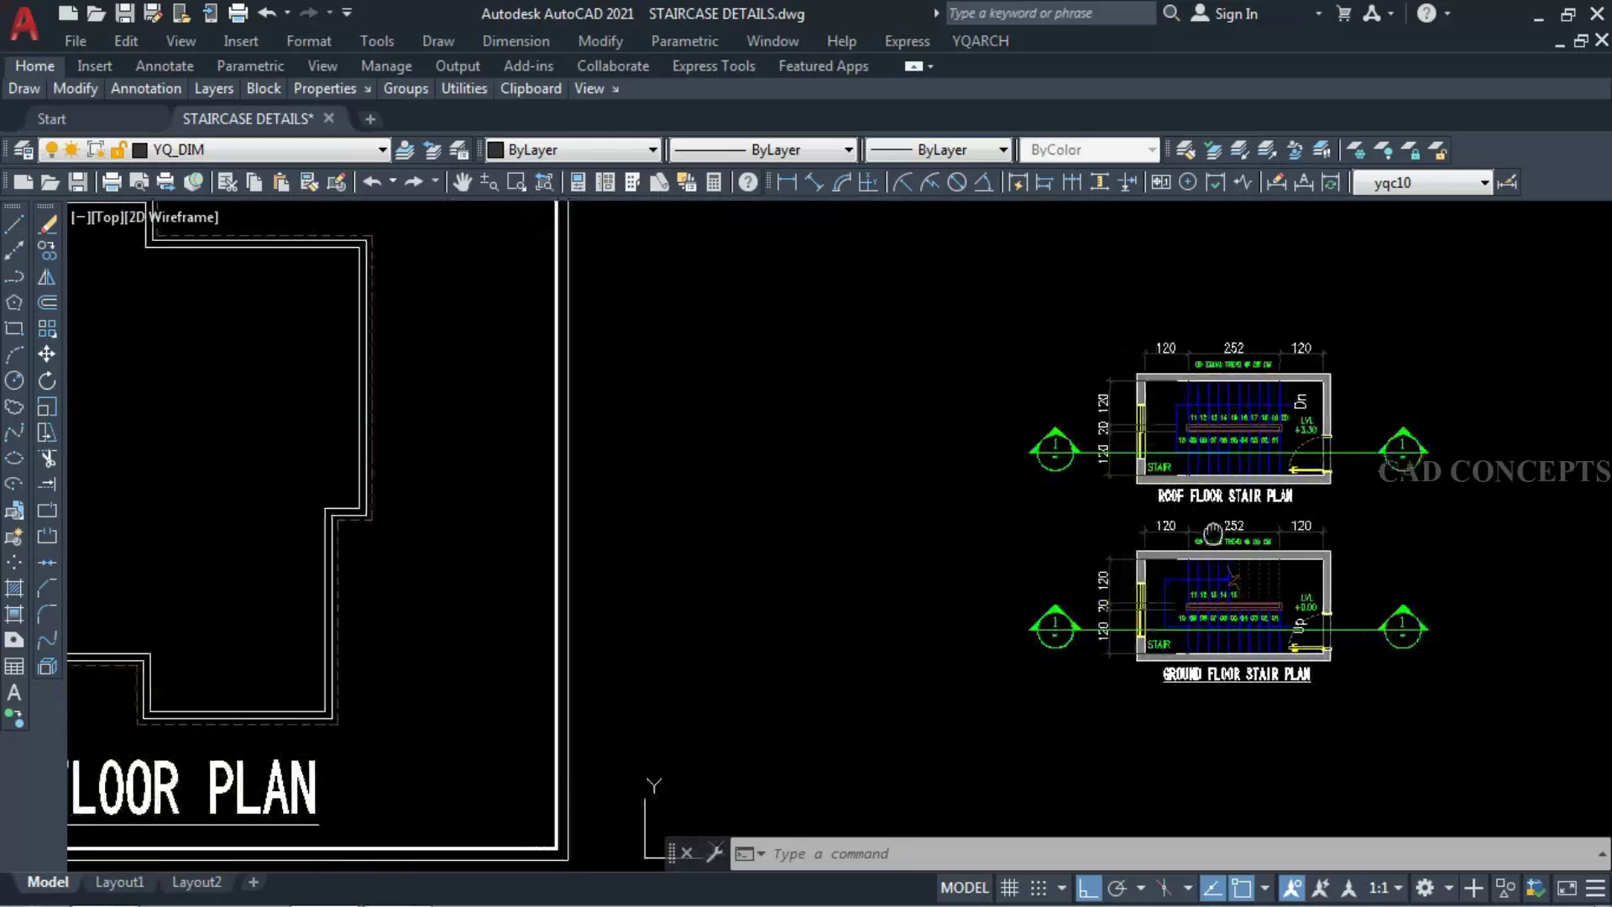
pyautogui.scroll(3, 1212, 534)
pyautogui.write('l')
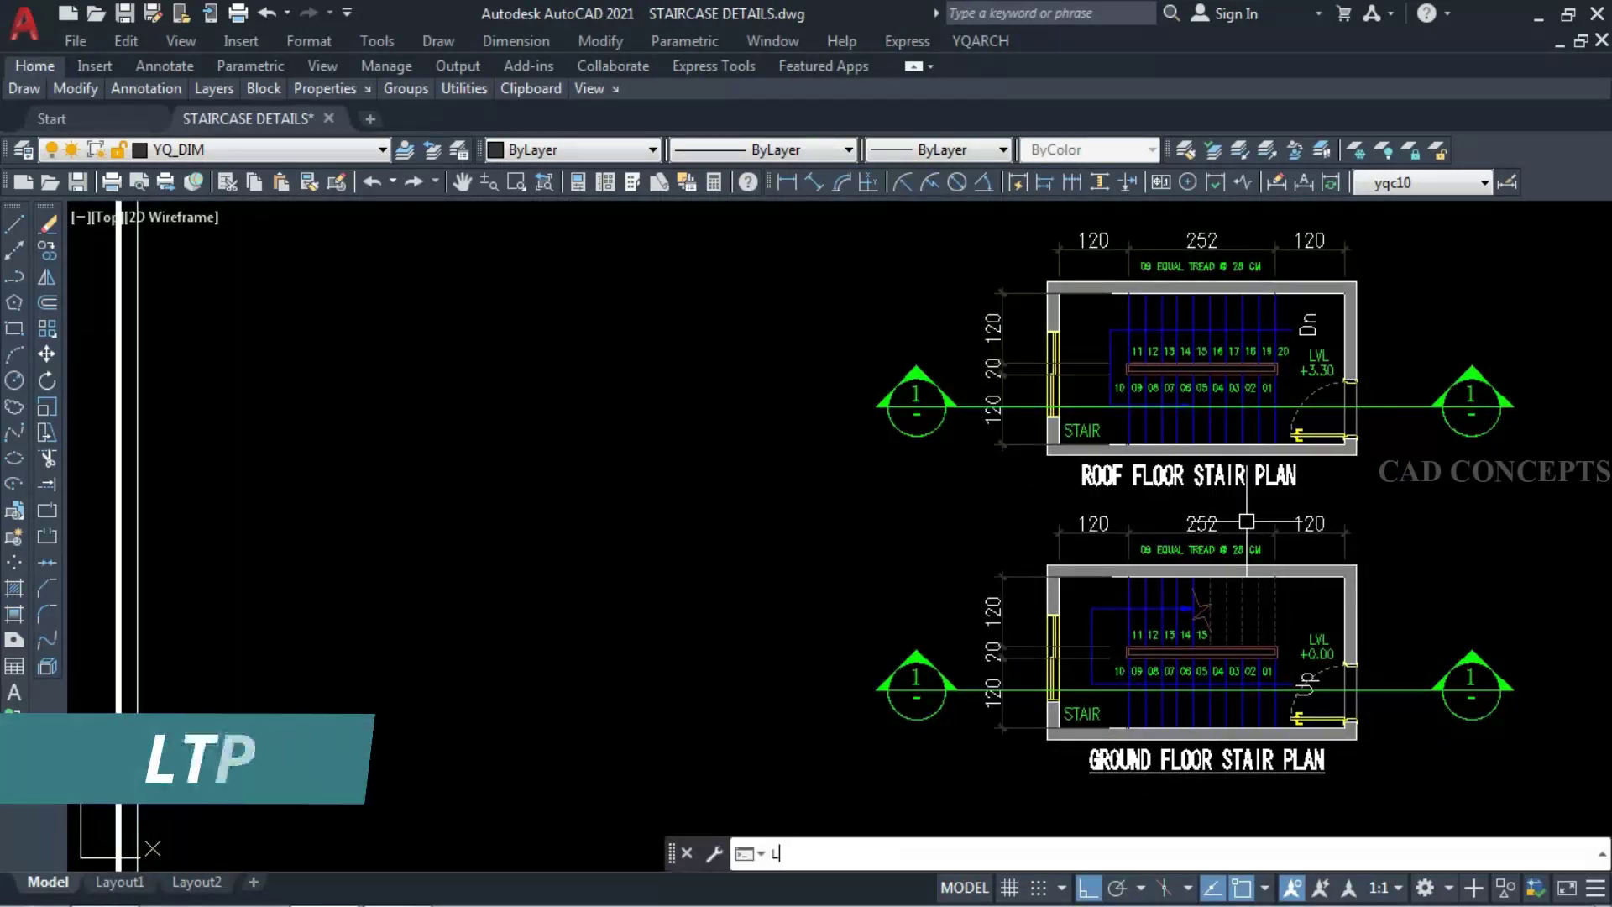
pyautogui.press('Return')
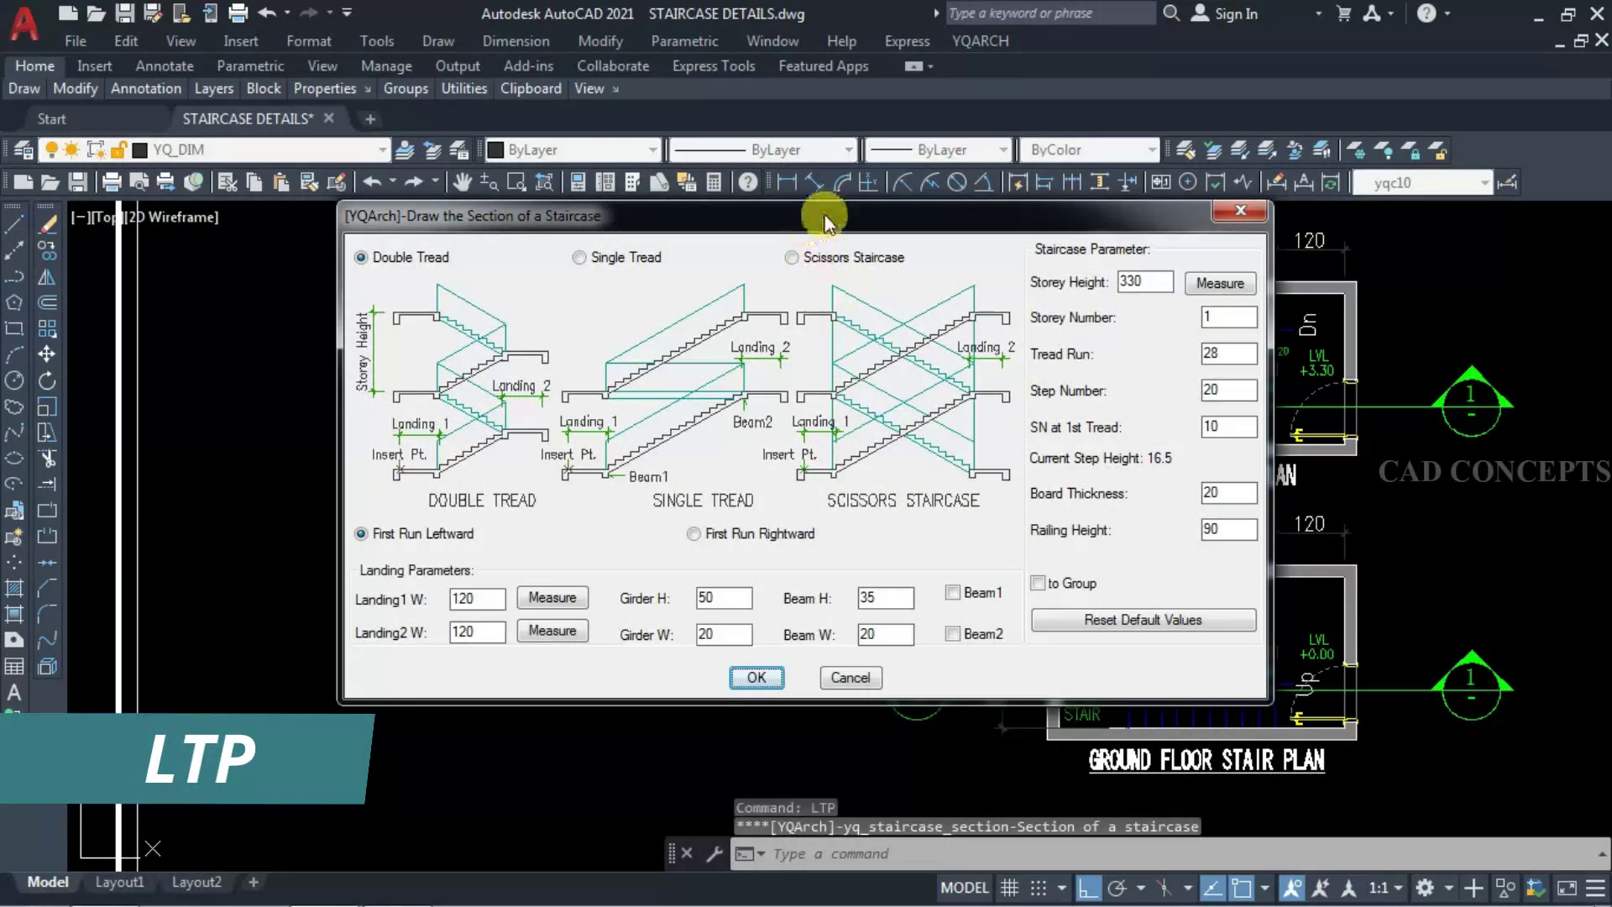
pyautogui.moveTo(822, 220); pyautogui.dragTo(537, 244)
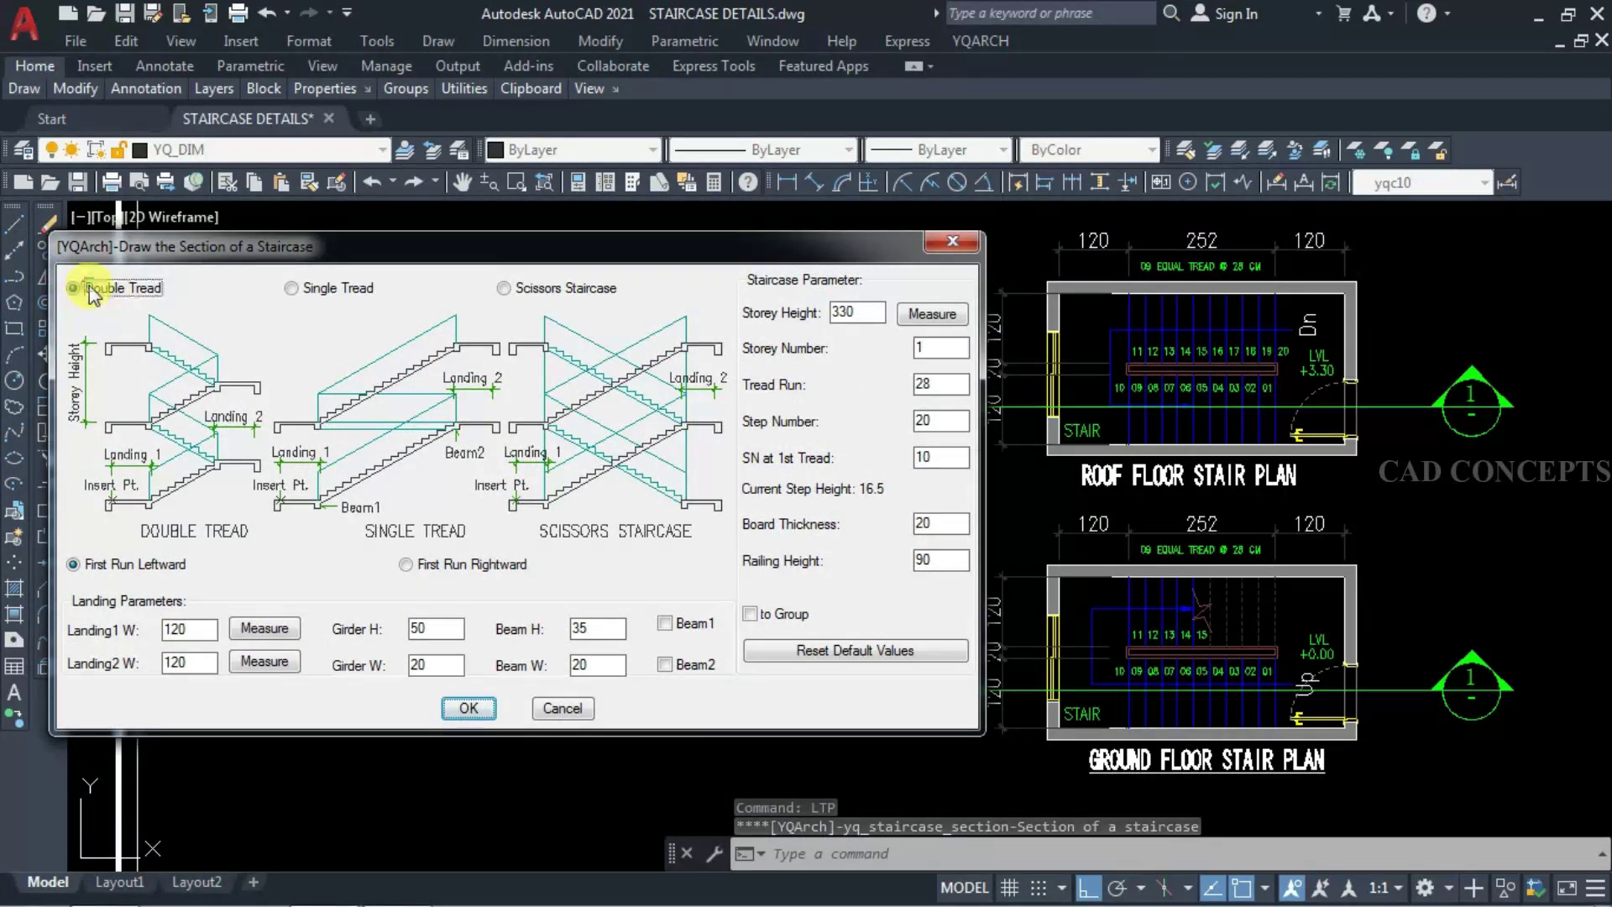
pyautogui.click(109, 566)
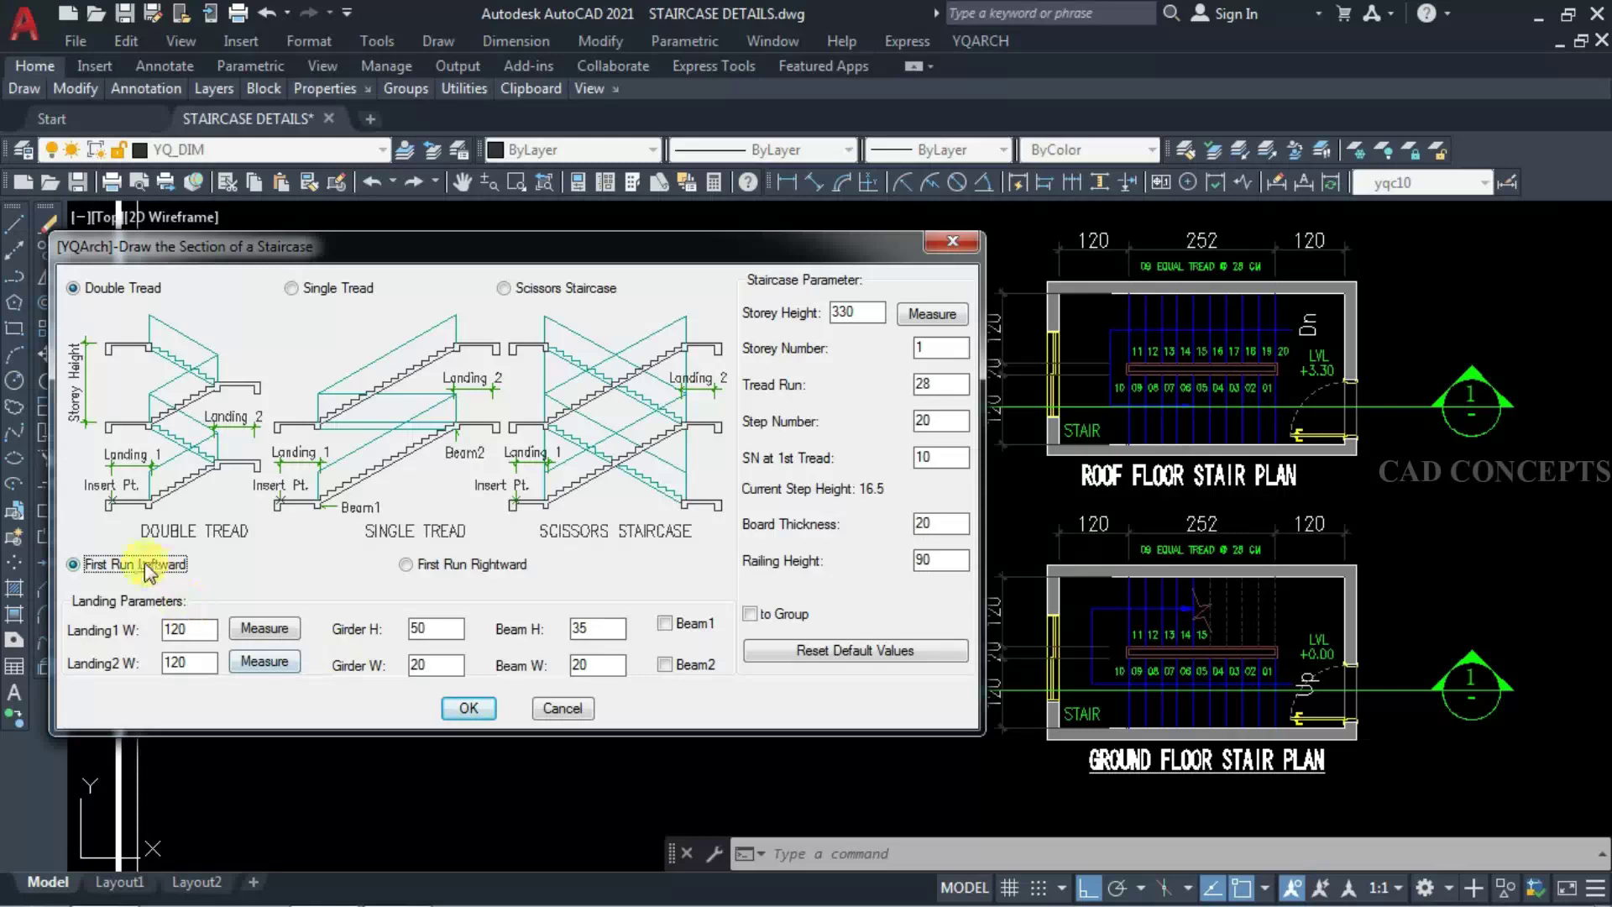
# - Take the Landing1 width from the roof floor plan, between the left wall's inner face and the nearest tread line
pyautogui.click(244, 638)
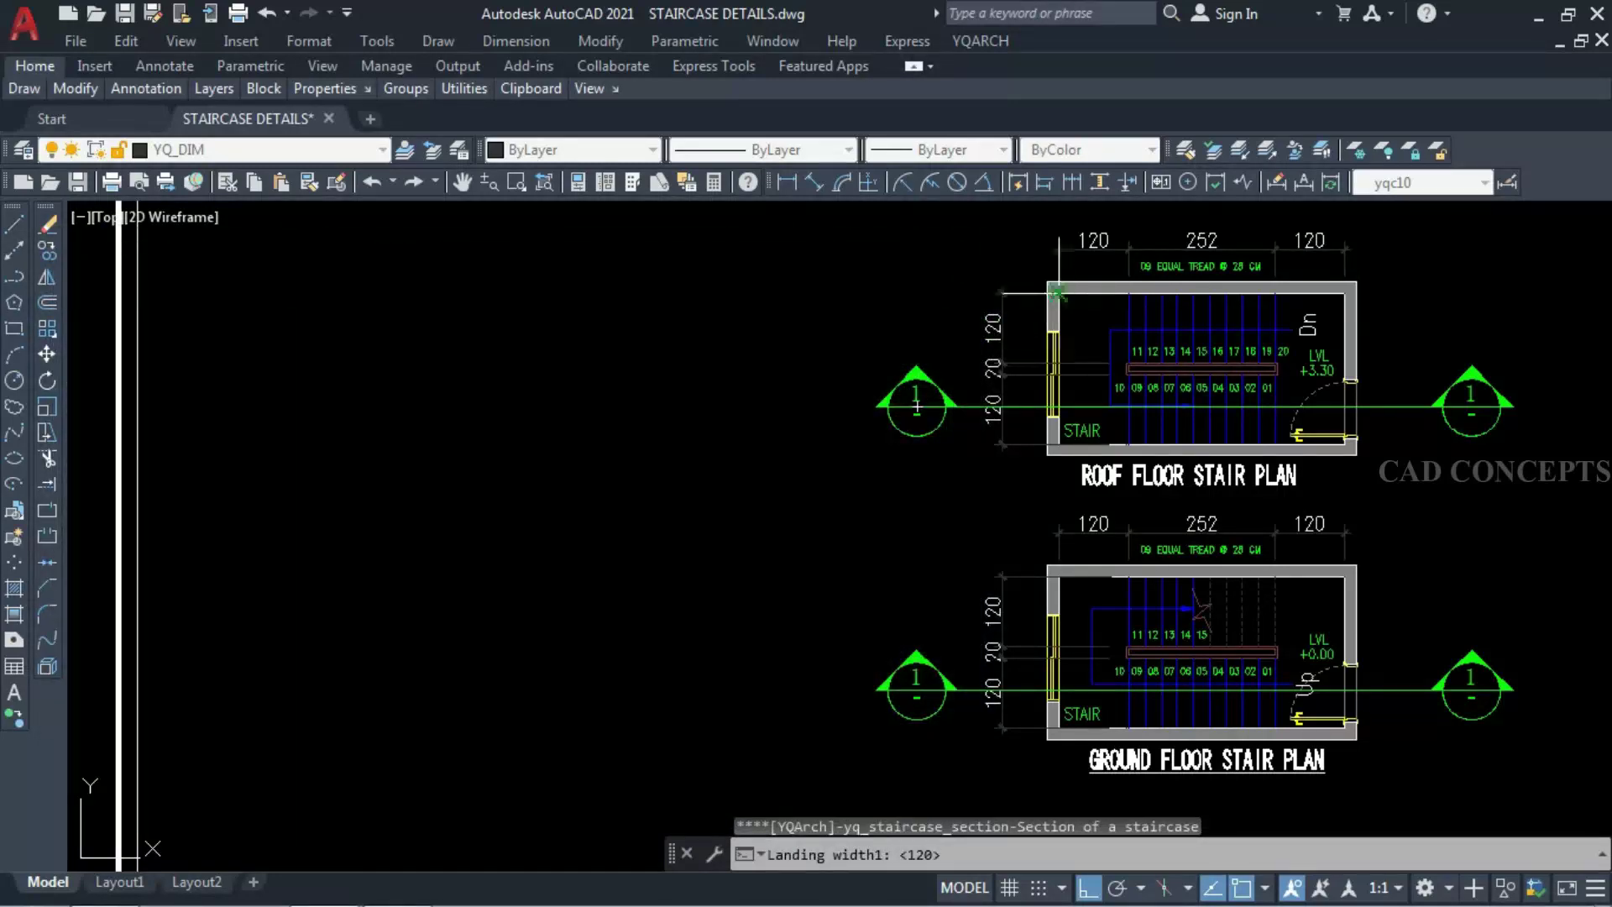
pyautogui.click(1128, 292)
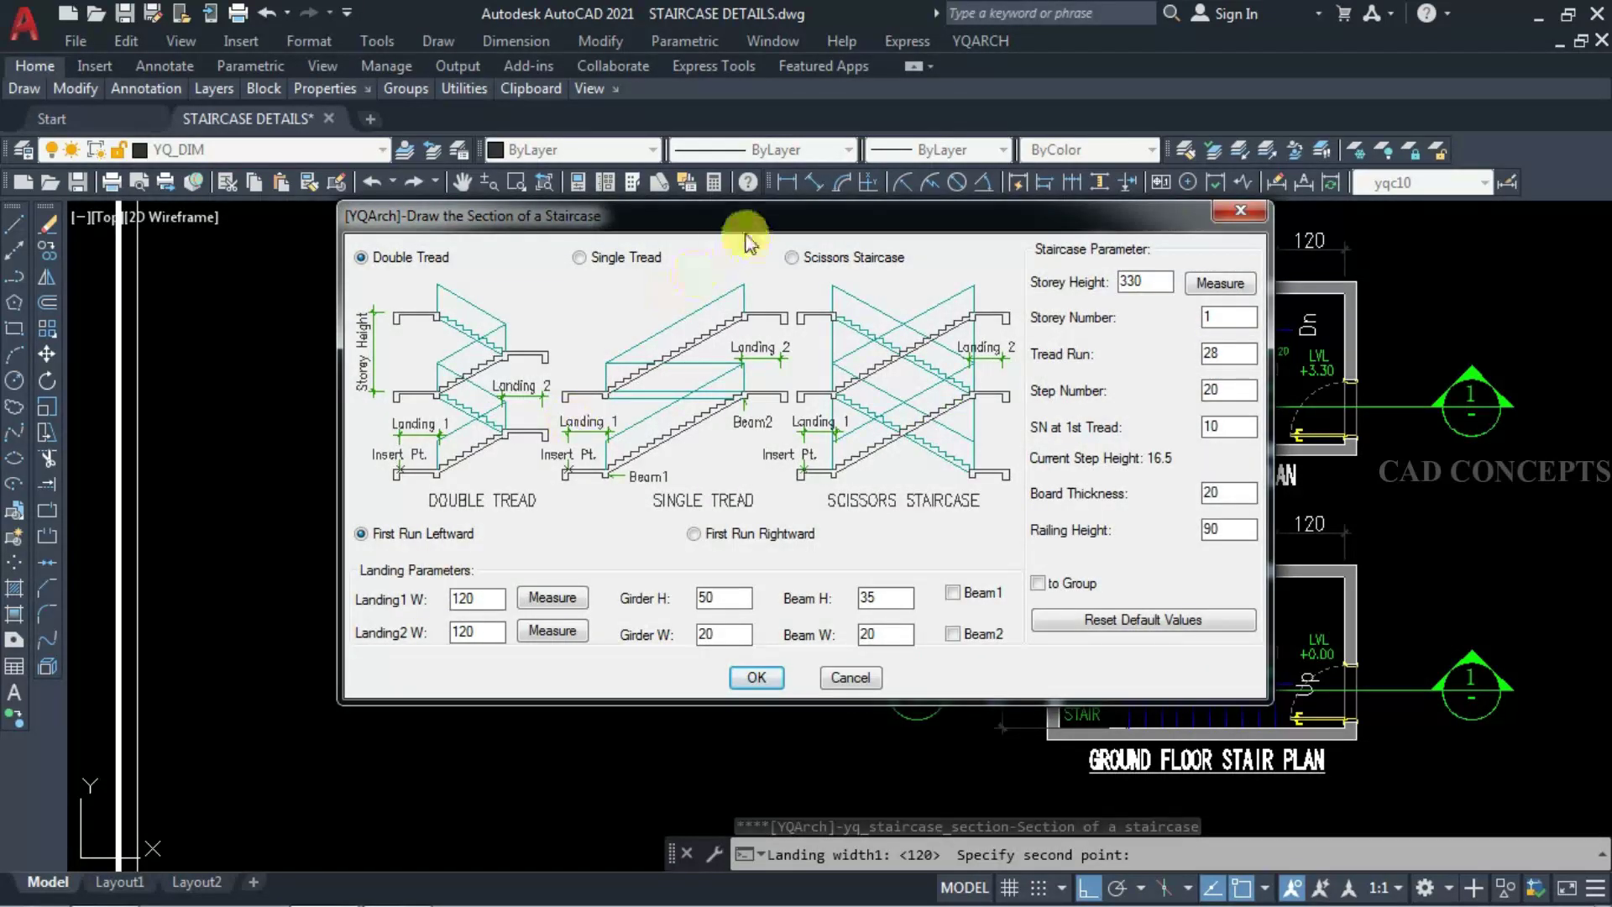
pyautogui.moveTo(747, 236); pyautogui.dragTo(525, 256)
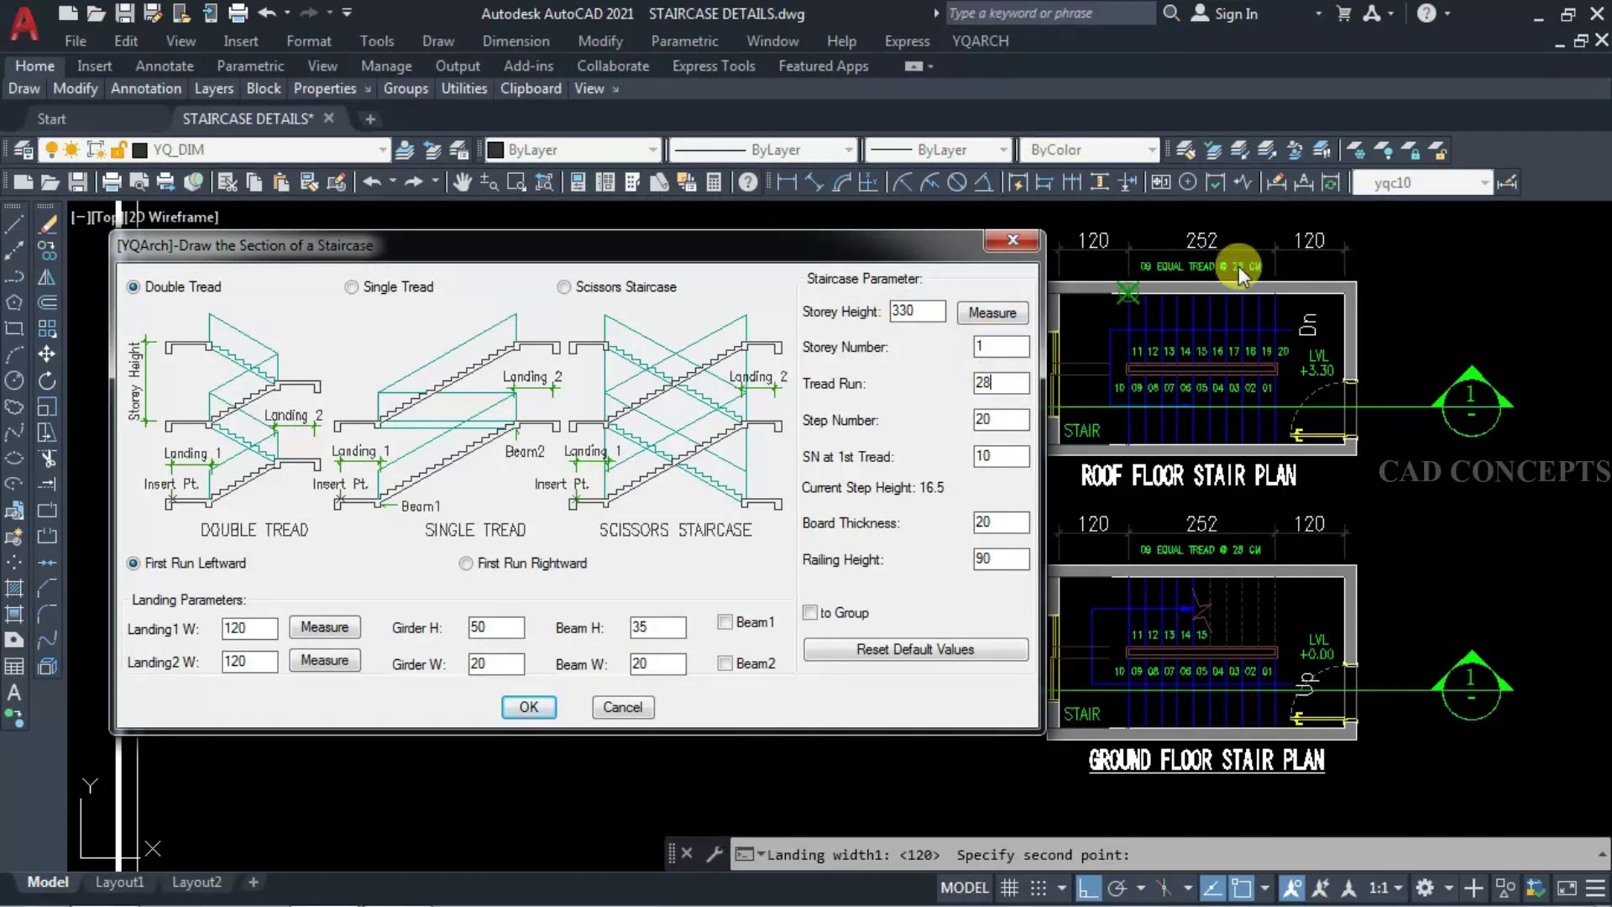
# - Generate the staircase section with a tread run of 28 and place it straight above the roof floor stair plan, aligned with its outer walls
pyautogui.click(994, 386)
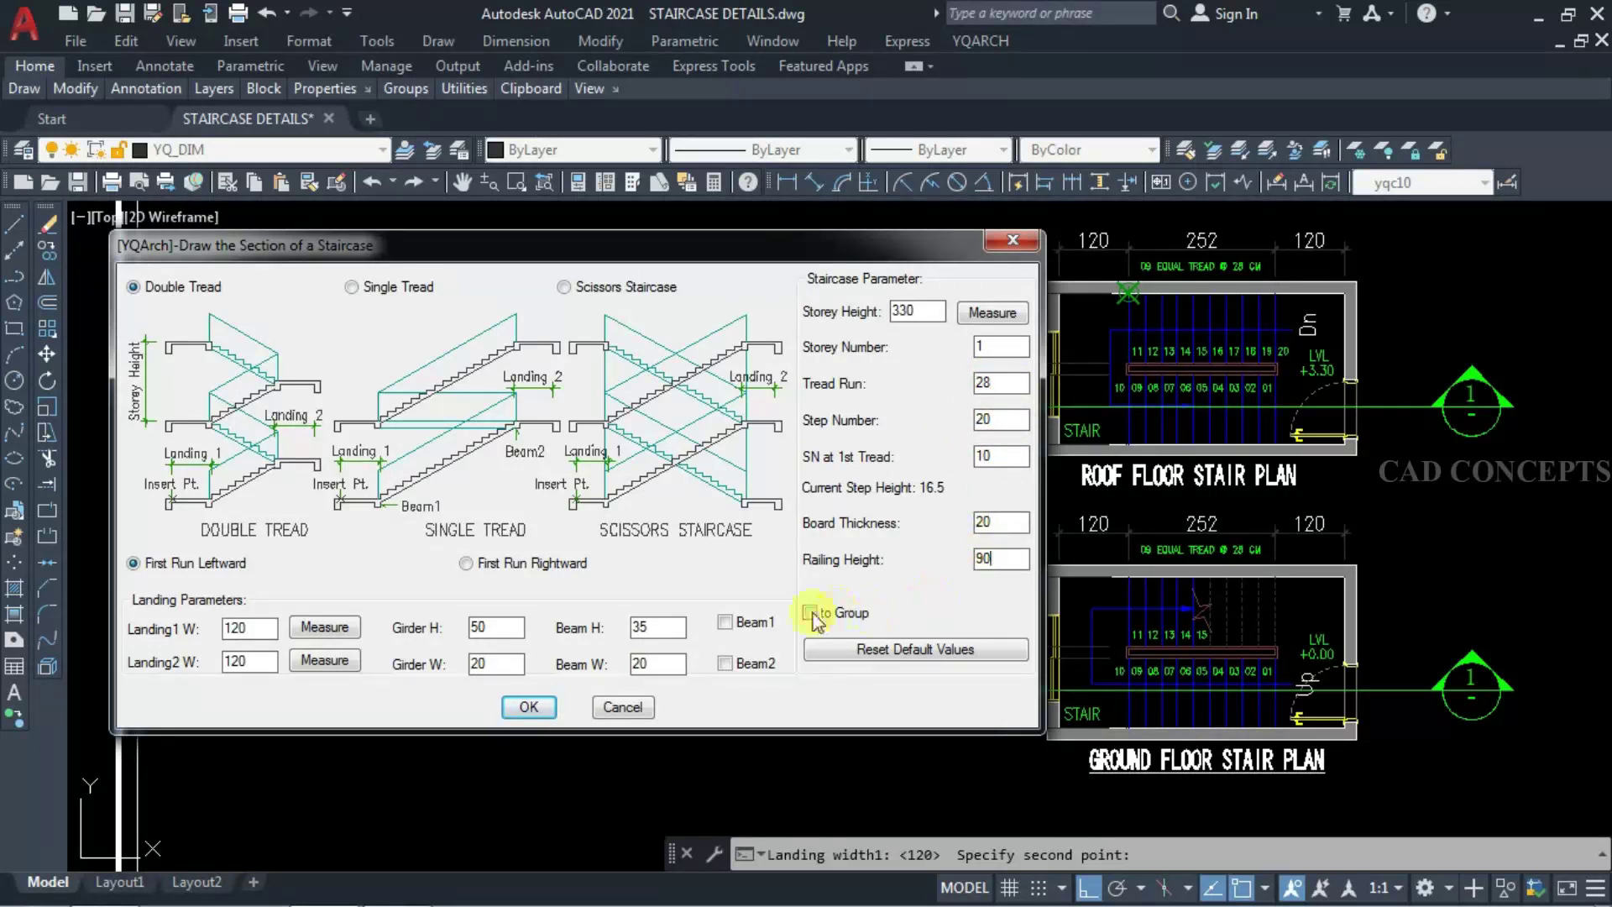
pyautogui.click(538, 708)
pyautogui.scroll(-2, 529, 799)
pyautogui.scroll(3, 1038, 447)
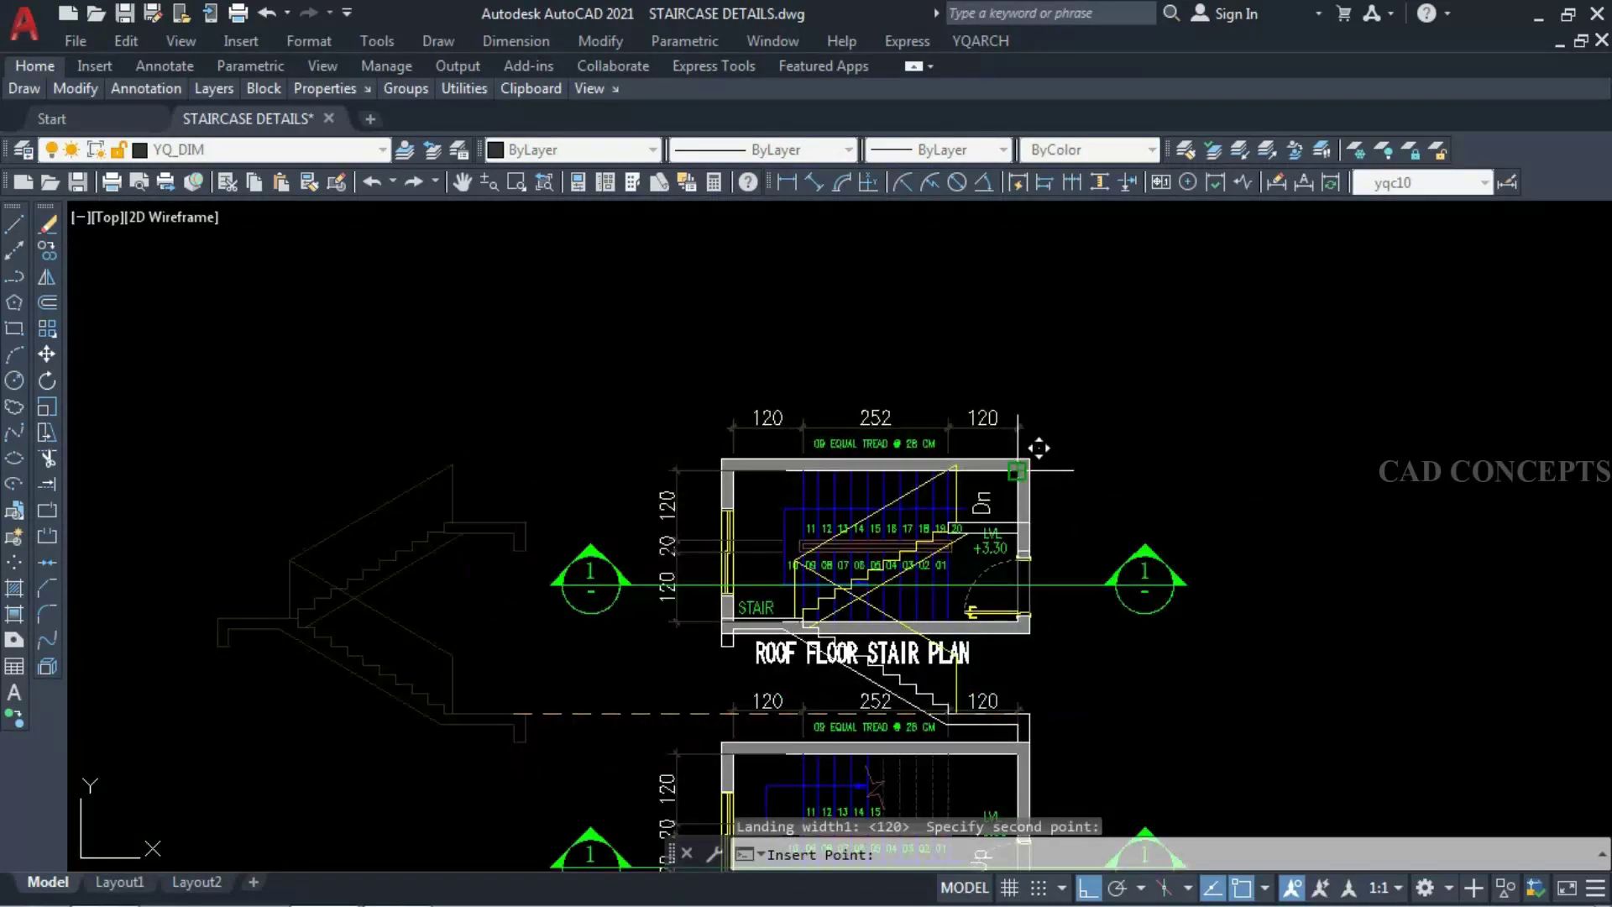
pyautogui.press('F8')
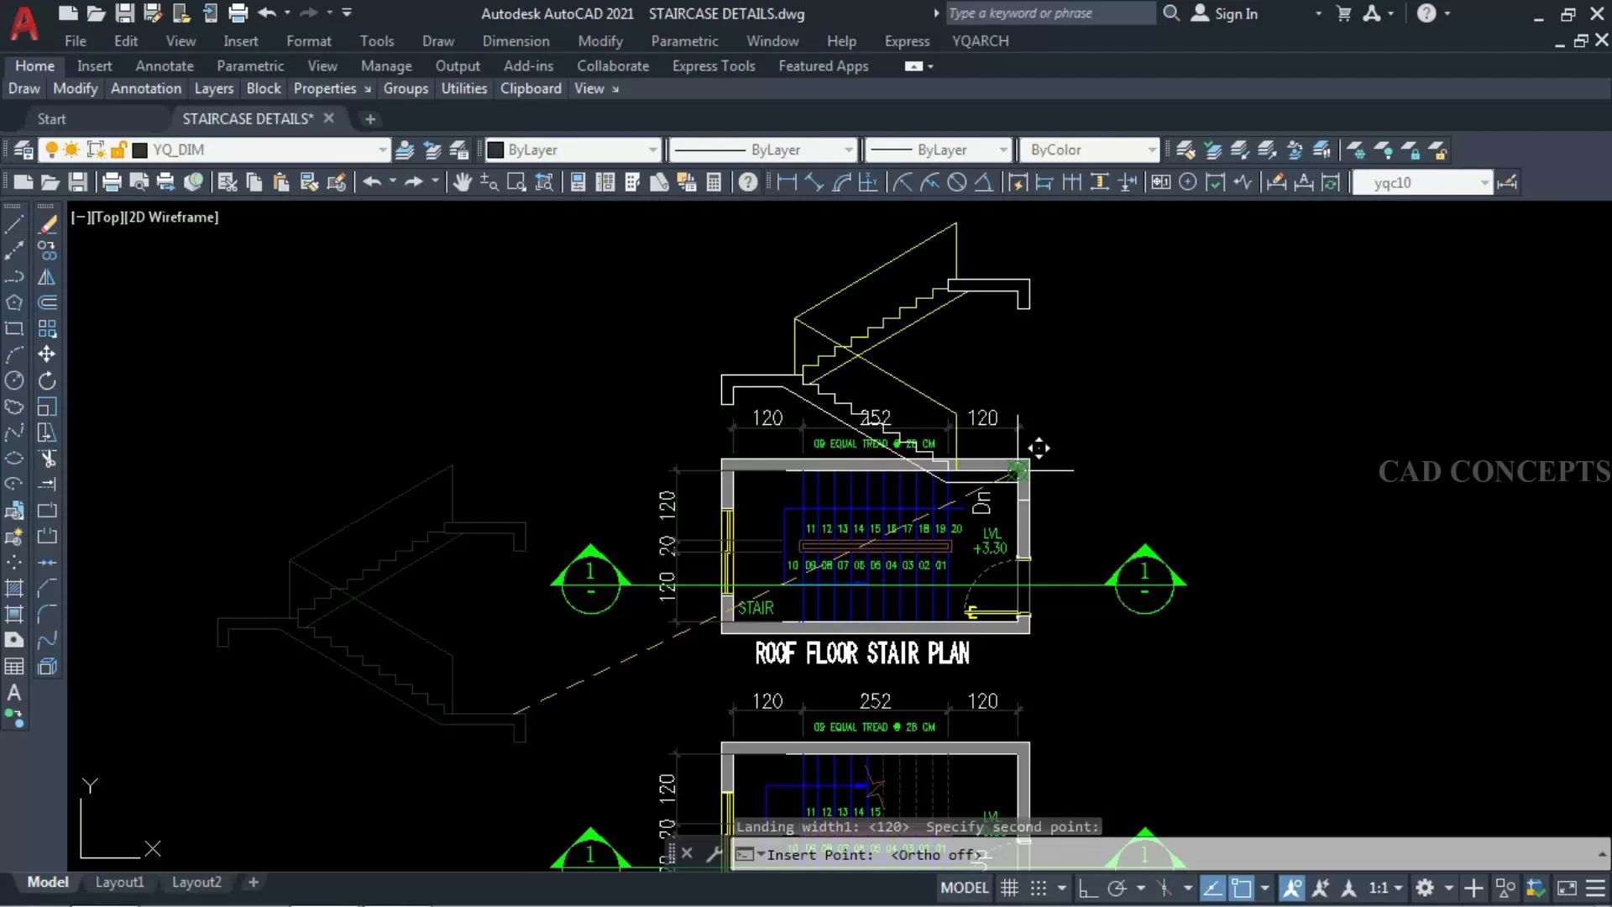
pyautogui.click(1039, 447)
pyautogui.scroll(-2, 852, 550)
pyautogui.scroll(-1, 827, 427)
# - Try to stretch the bottom of the mid landing's end beam up flush with the underside of the slab
pyautogui.scroll(4, 766, 388)
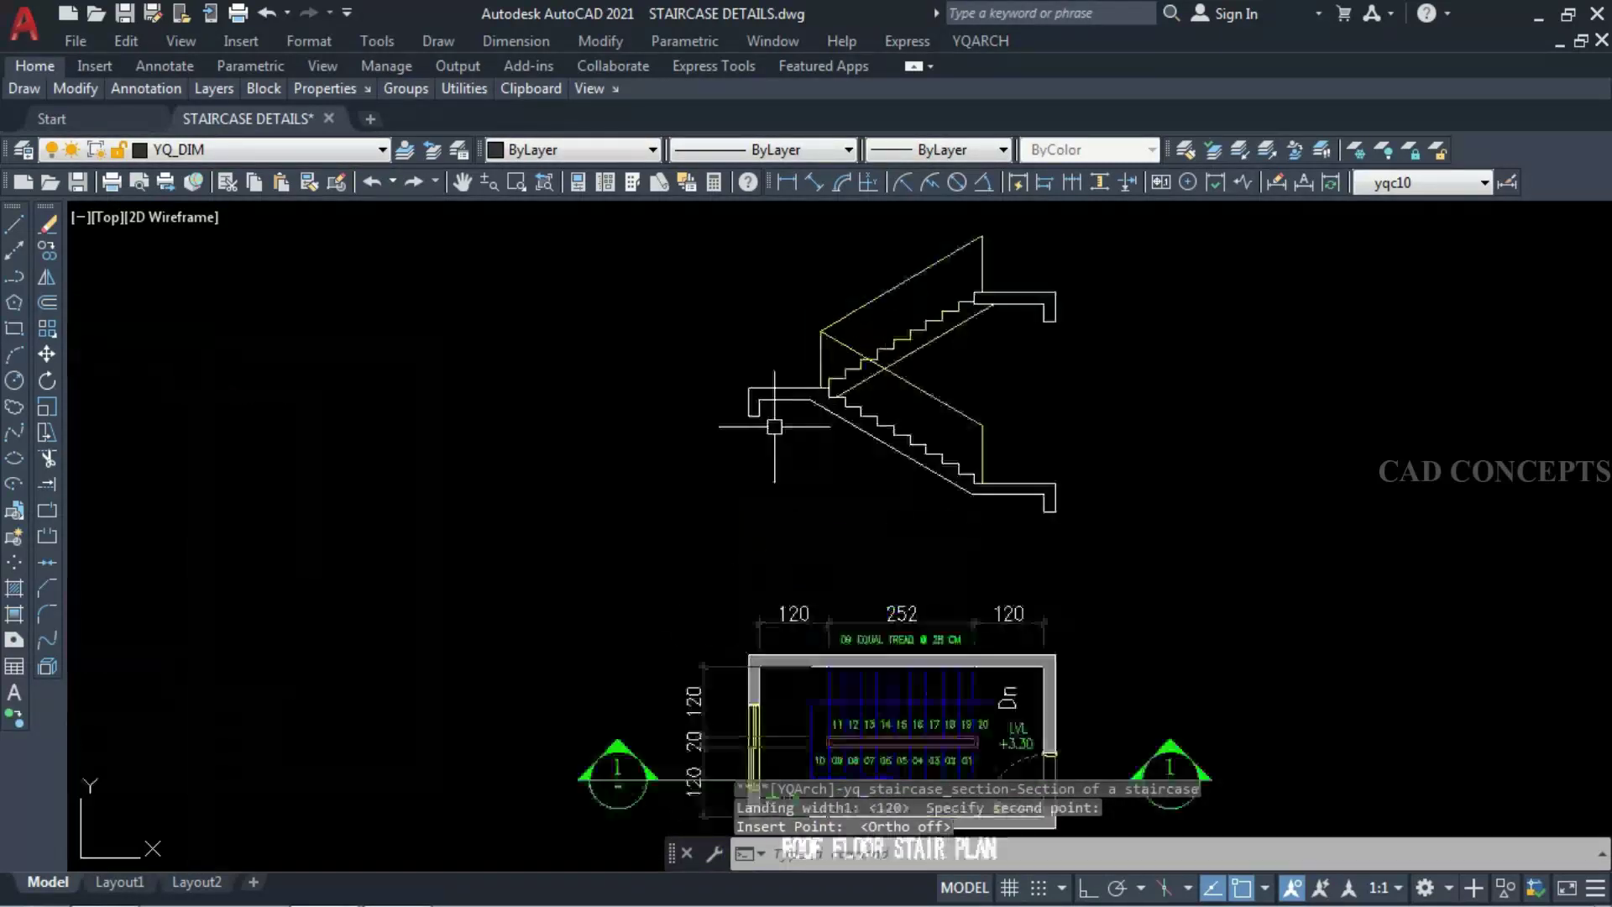
pyautogui.click(538, 484)
pyautogui.click(706, 374)
pyautogui.write('s')
pyautogui.press('Return')
pyautogui.click(703, 383)
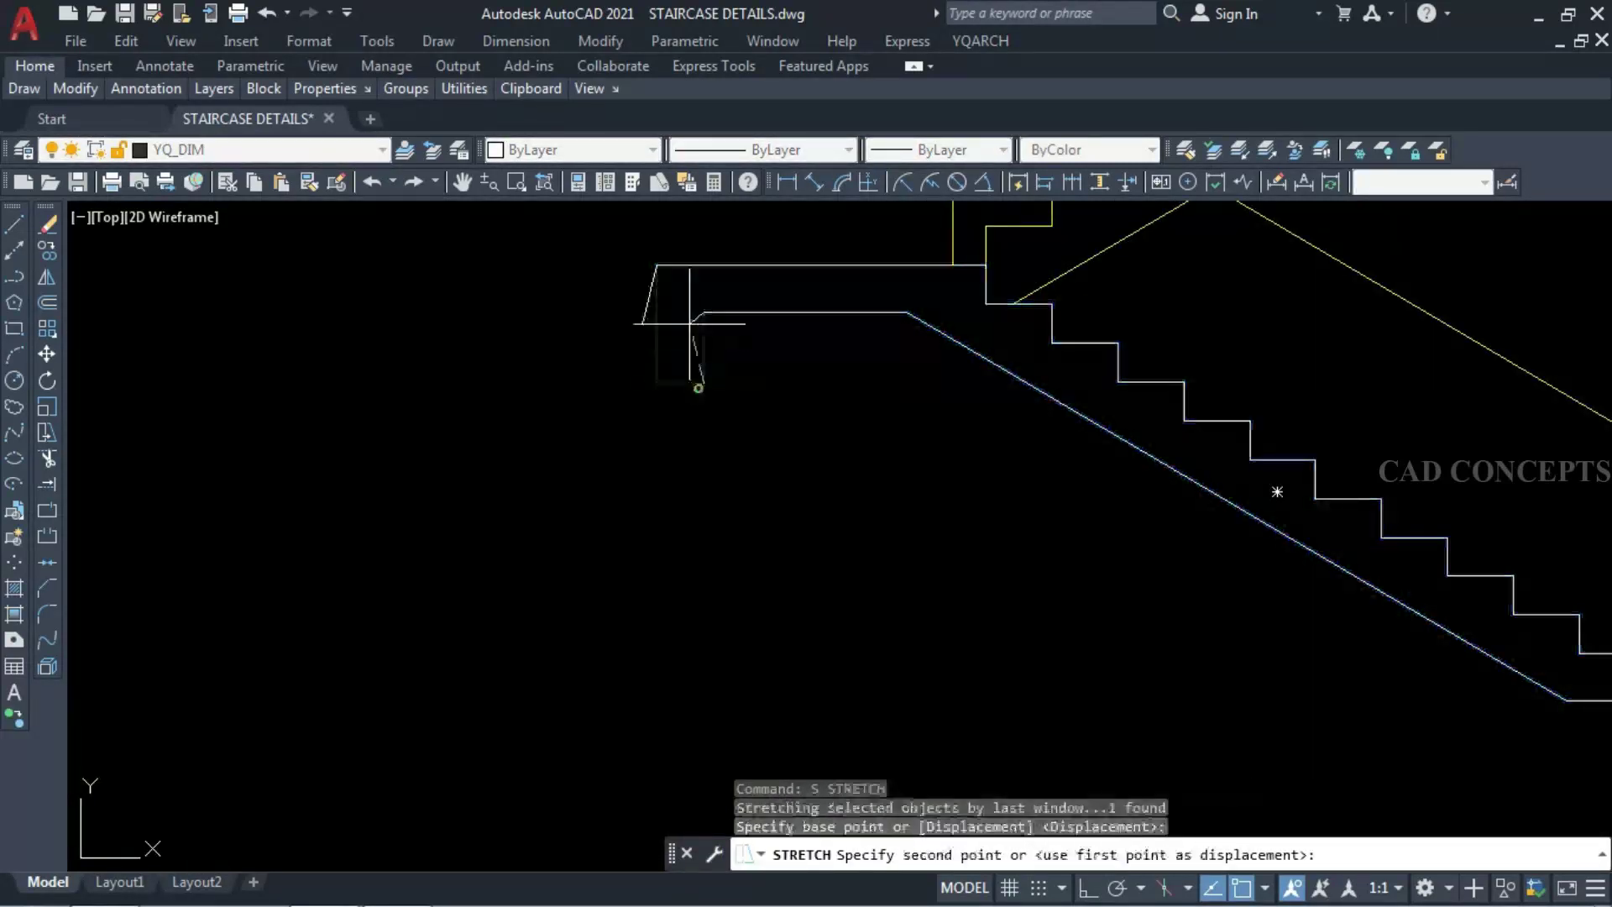
pyautogui.click(702, 311)
pyautogui.scroll(-3, 617, 424)
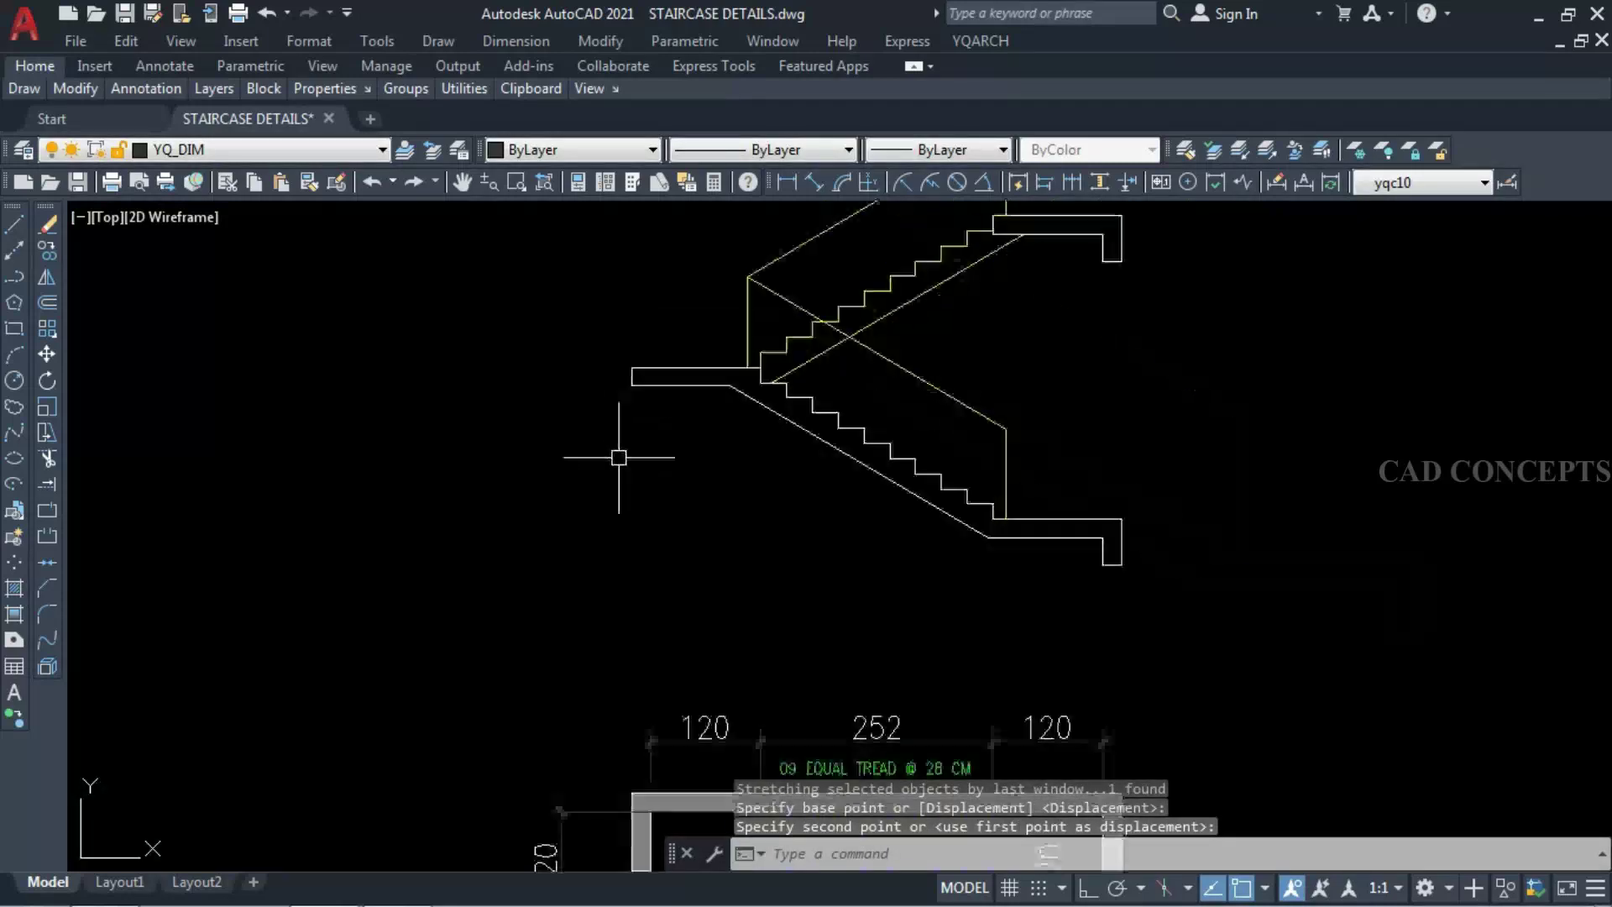
# - Undo the stretch of the mid landing's end beam
pyautogui.hotkey('ctrl', 'z')
pyautogui.hotkey('ctrl', 'z')
pyautogui.hotkey('ctrl', 'z')
pyautogui.hotkey('ctrl', 'z')
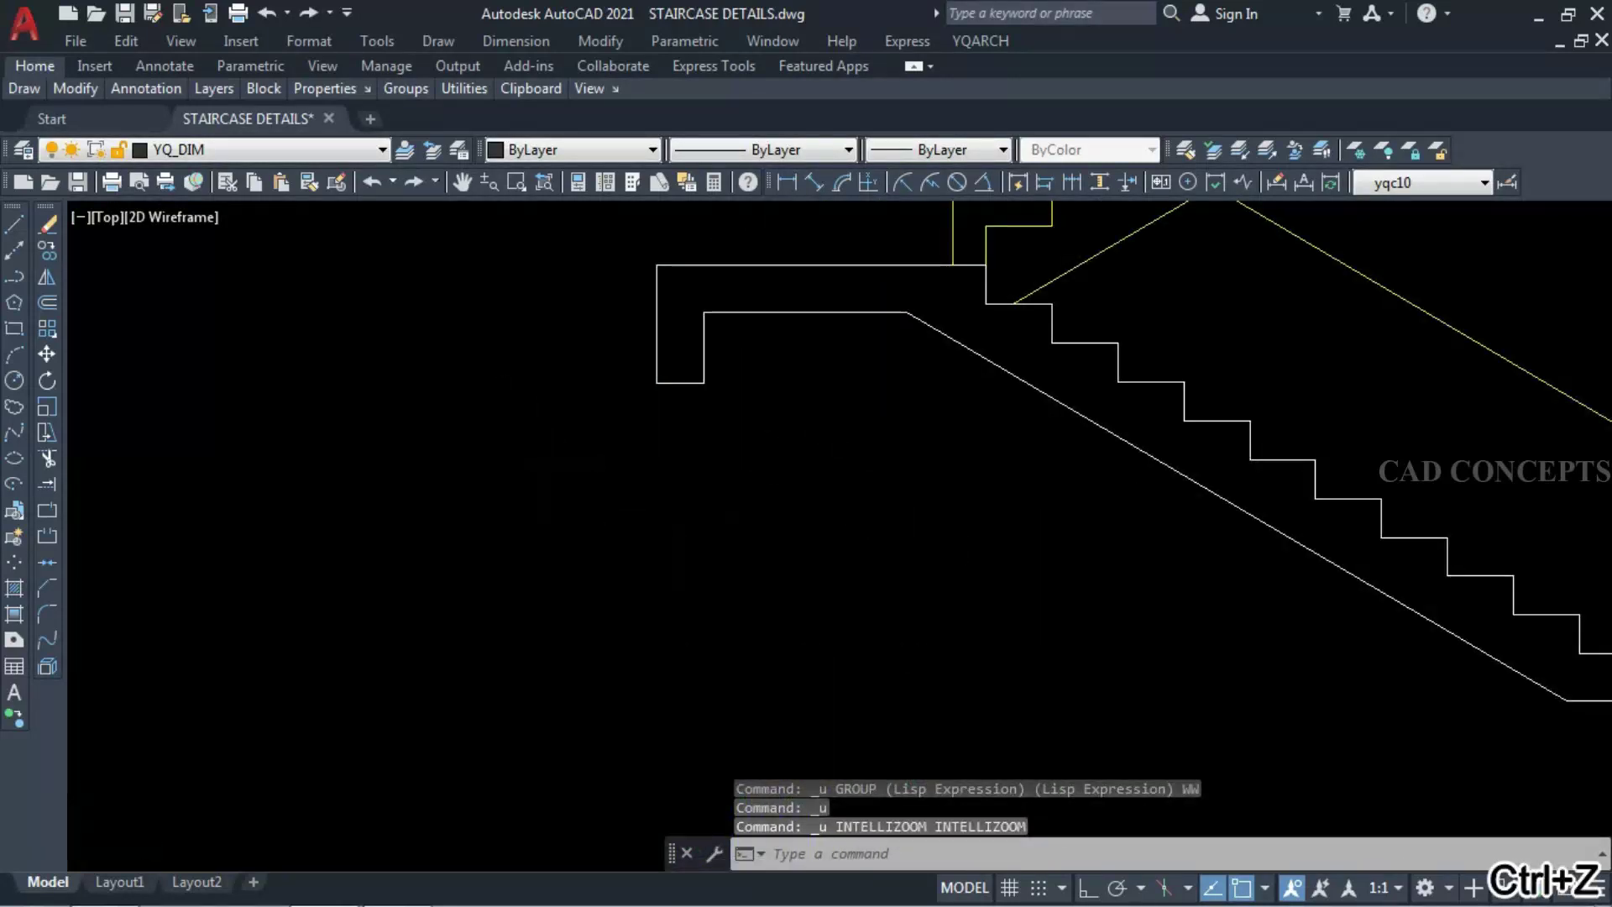
# - Draw a 20 thick left-aligned wall as ground slab from the lower flight's soffit corner horizontally to below the mid landing beam's inner face
pyautogui.scroll(-8, 491, 436)
pyautogui.scroll(2, 601, 541)
pyautogui.moveTo(604, 482); pyautogui.dragTo(629, 557, button='middle')
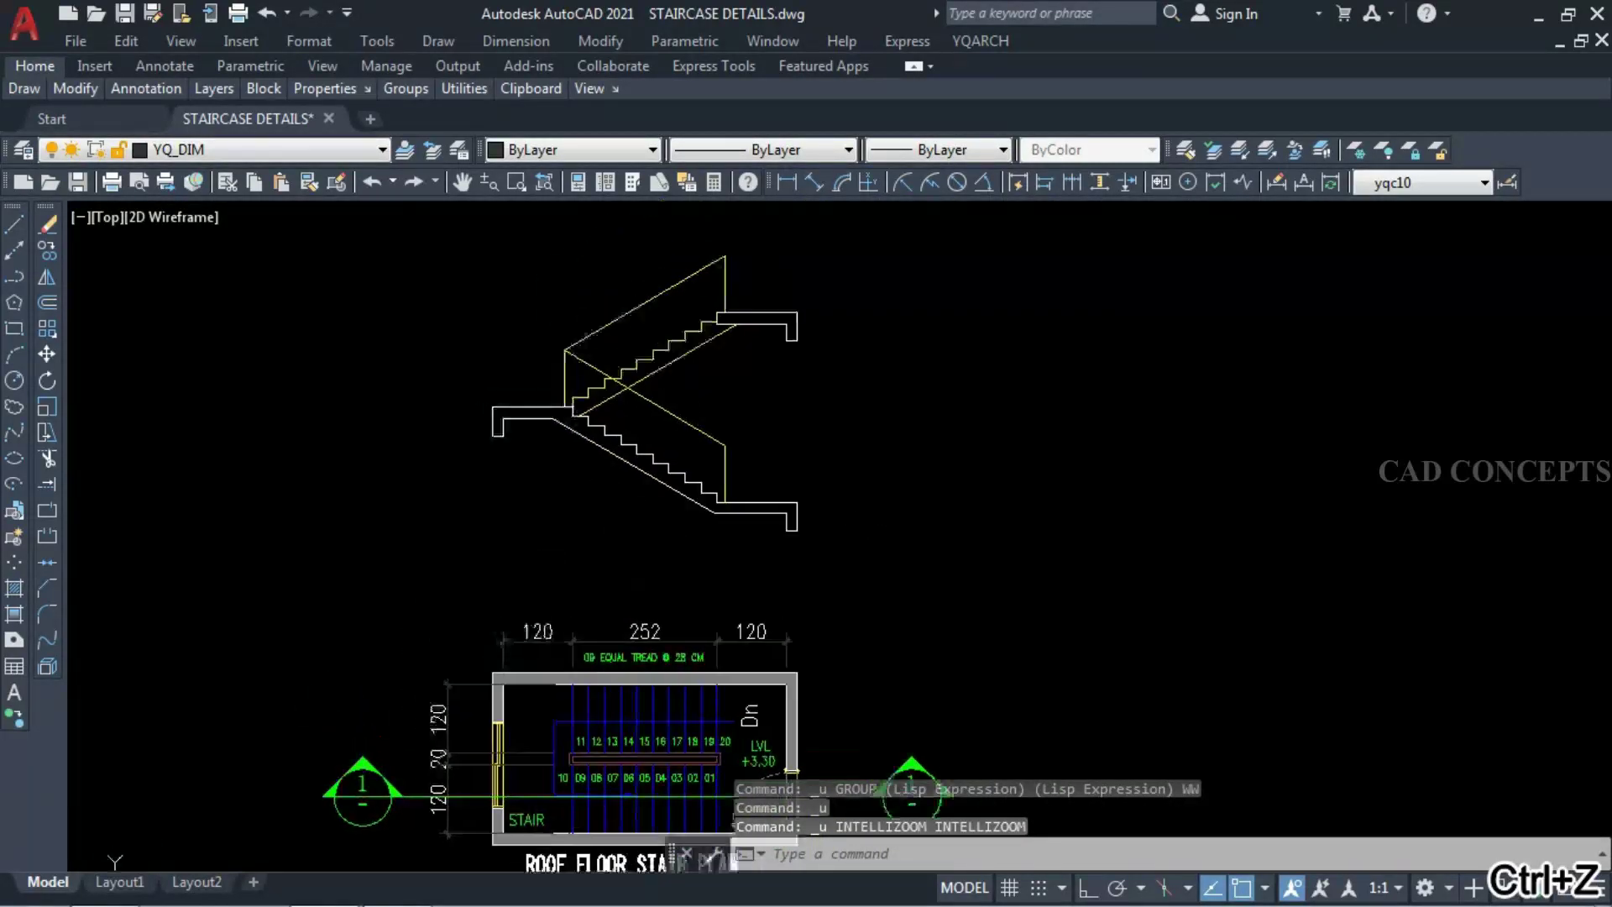
pyautogui.write('ww')
pyautogui.press('Return')
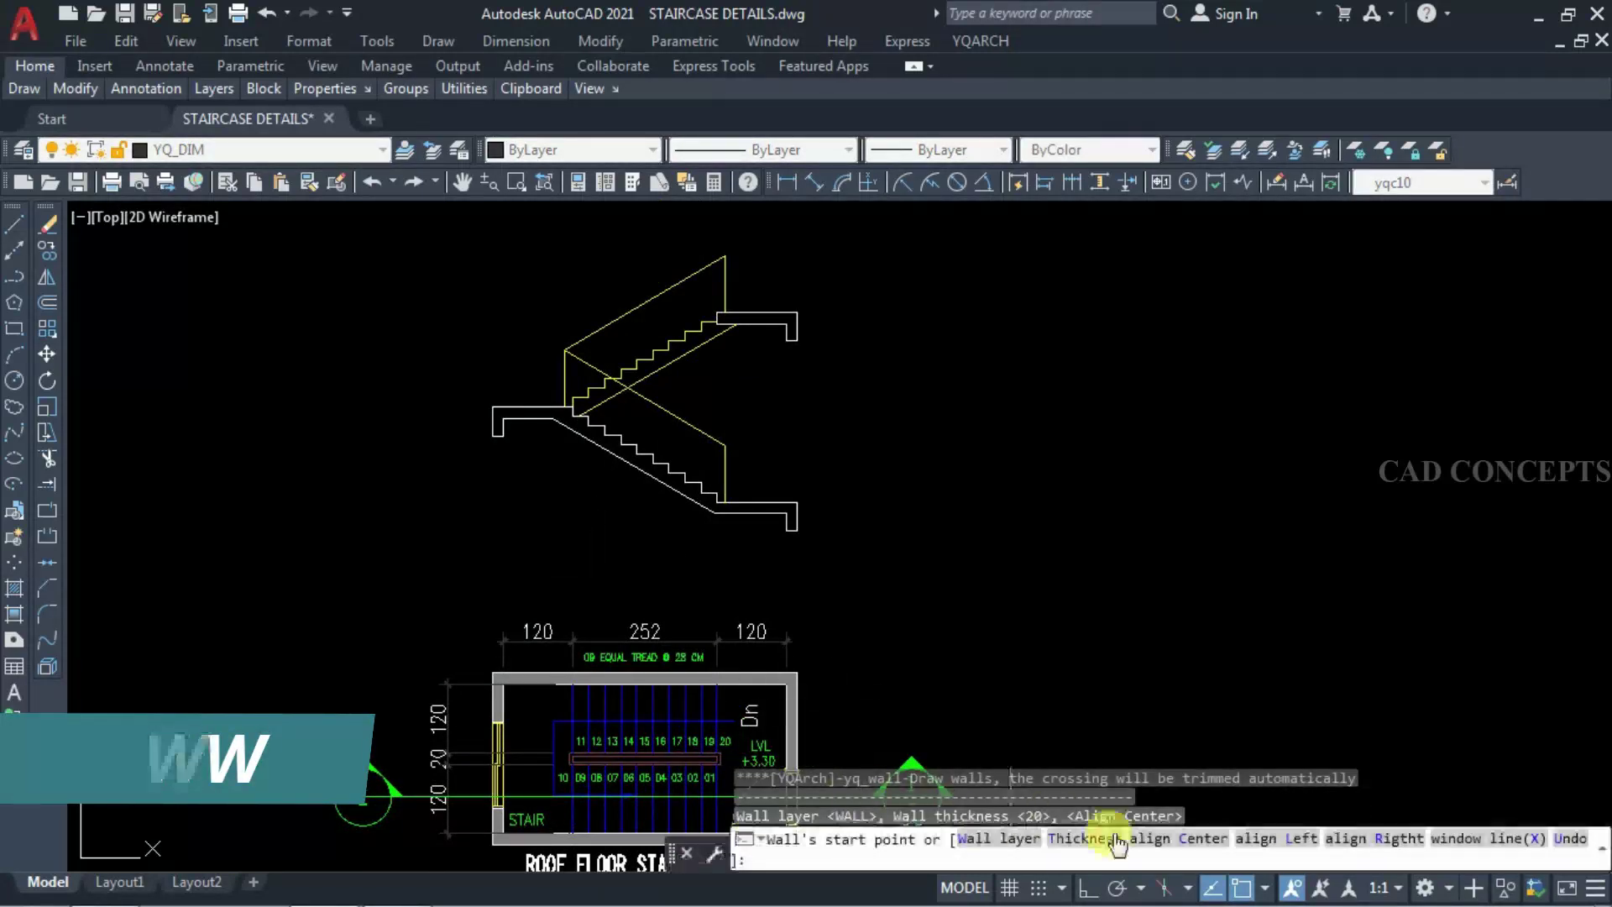
pyautogui.click(1275, 850)
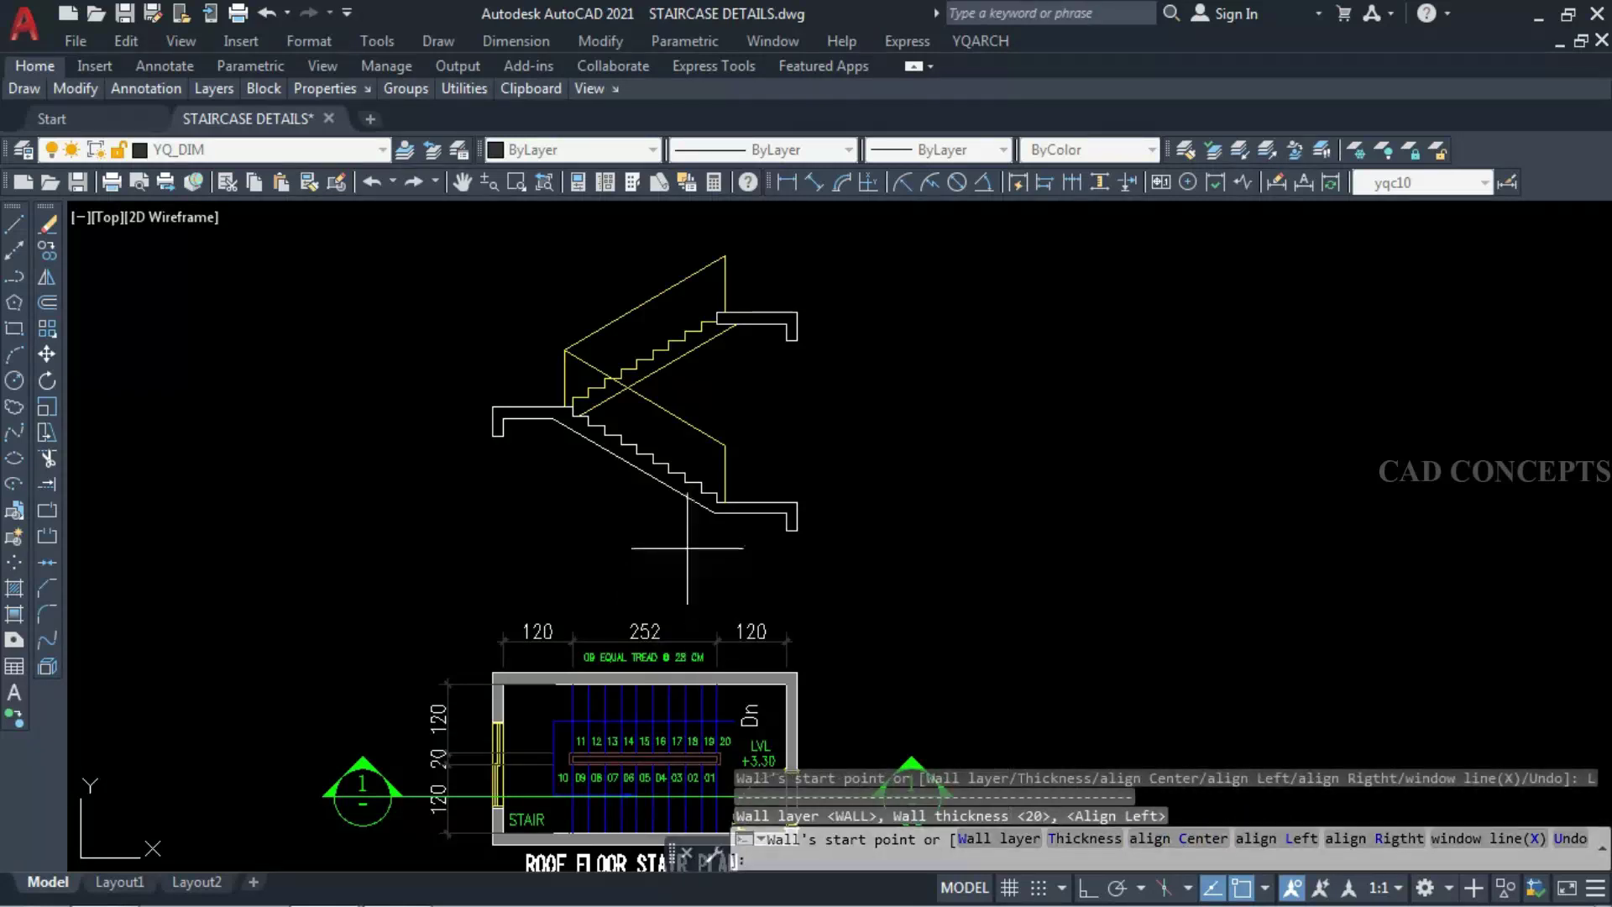
pyautogui.scroll(4, 693, 544)
pyautogui.click(753, 463)
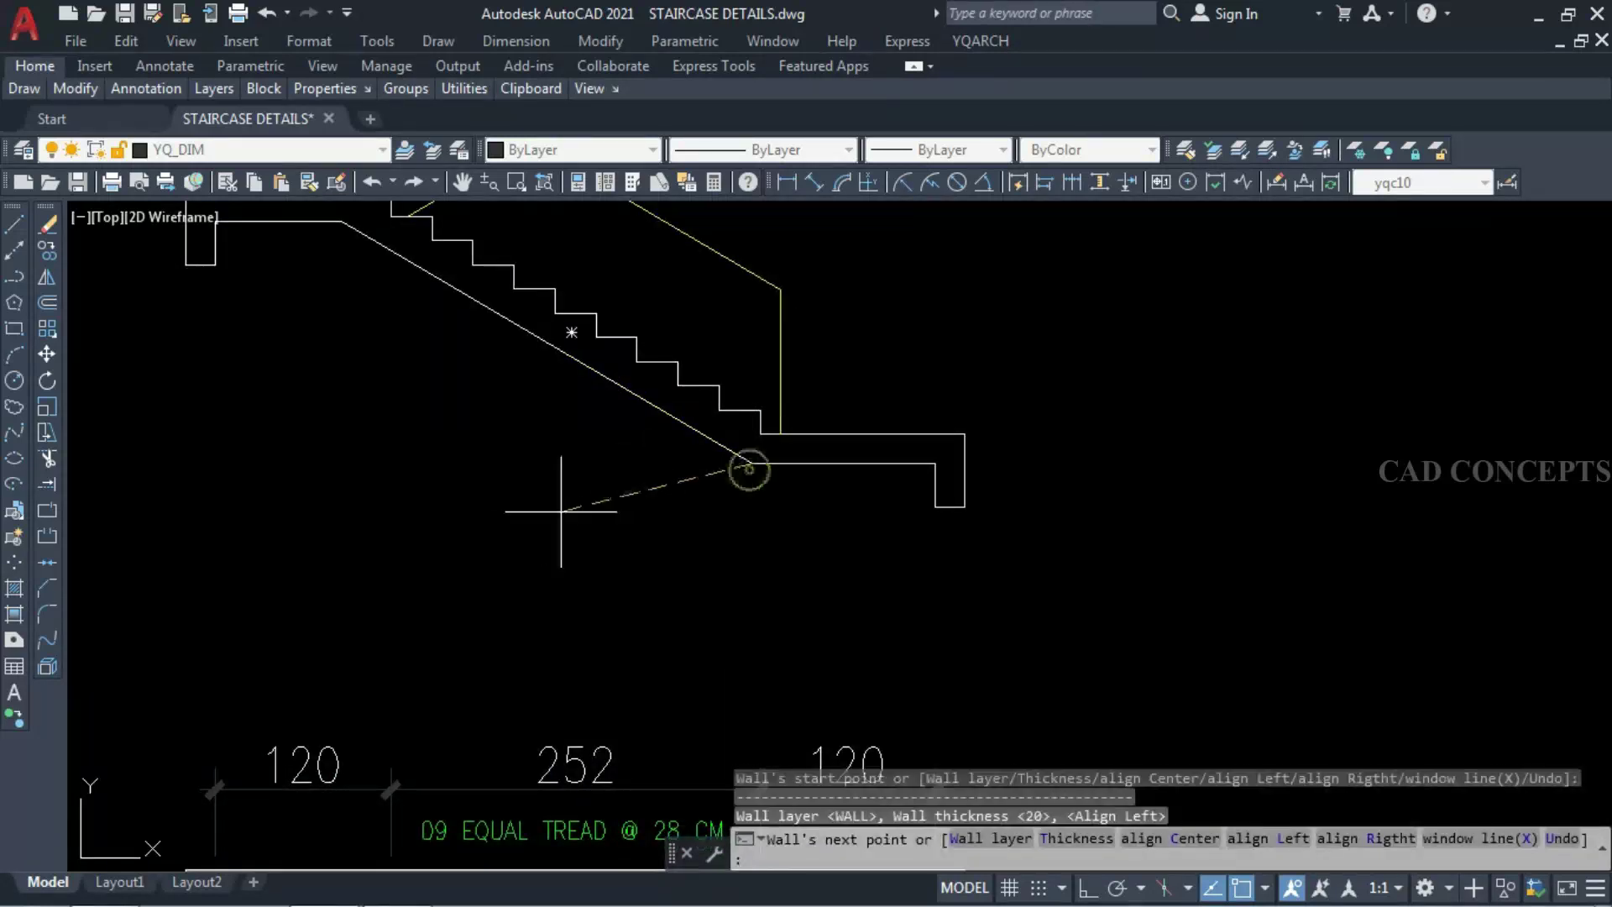
pyautogui.press('F8')
pyautogui.click(215, 266)
pyautogui.hotkey('ctrl', 'z')
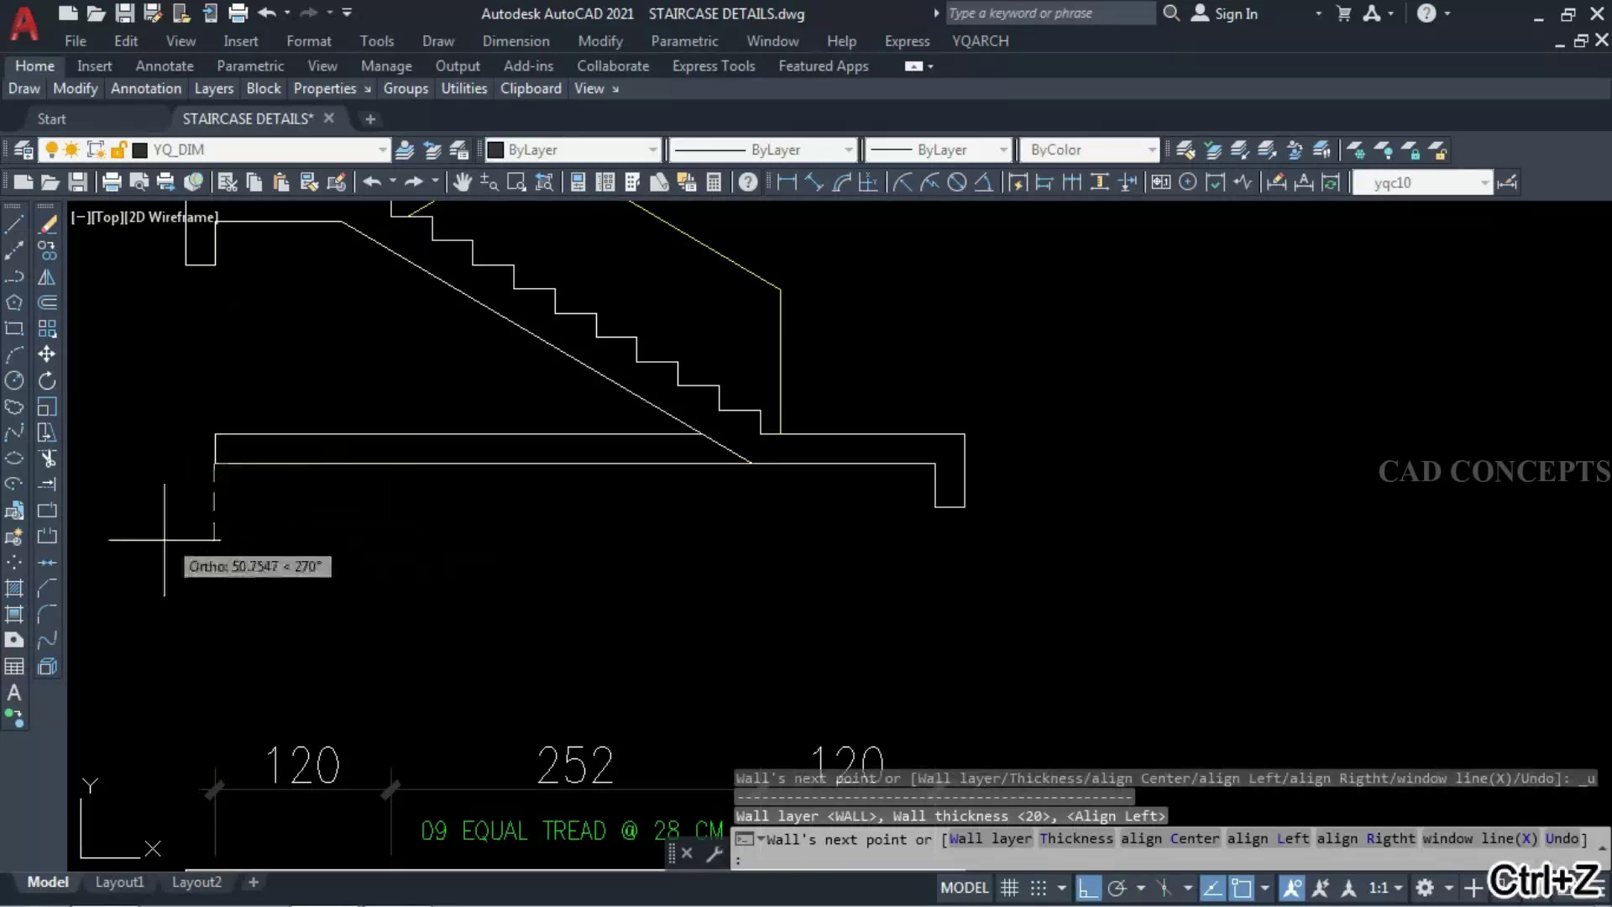
# - Continue the slab outline down as an end beam, with its bottom level with the opposite end beam's underside
pyautogui.click(964, 507)
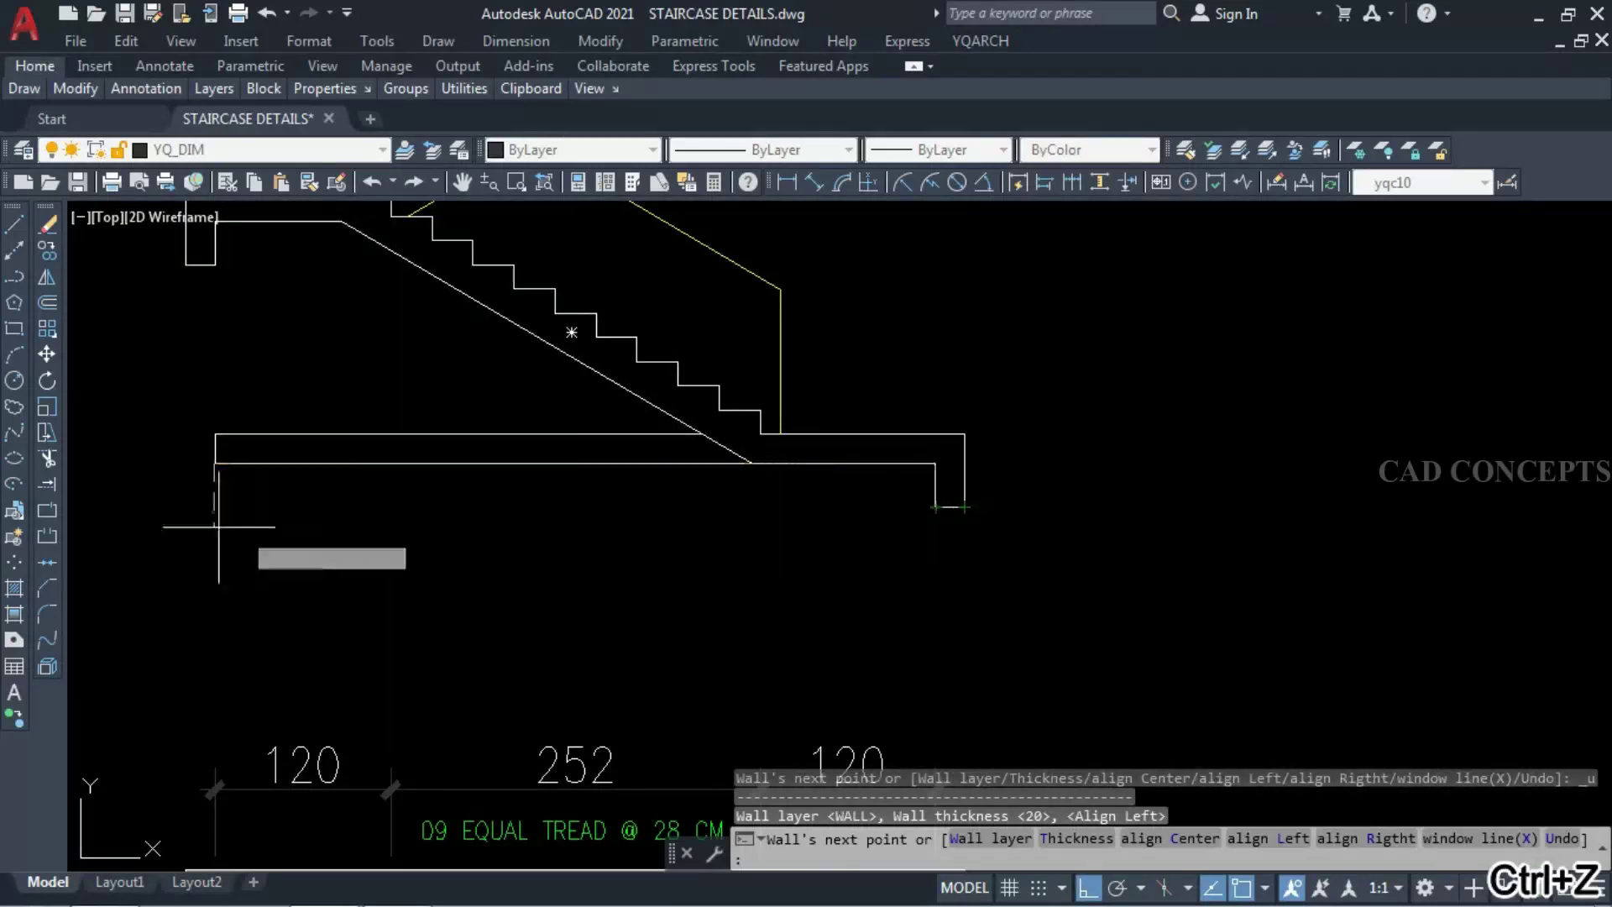
pyautogui.click(183, 507)
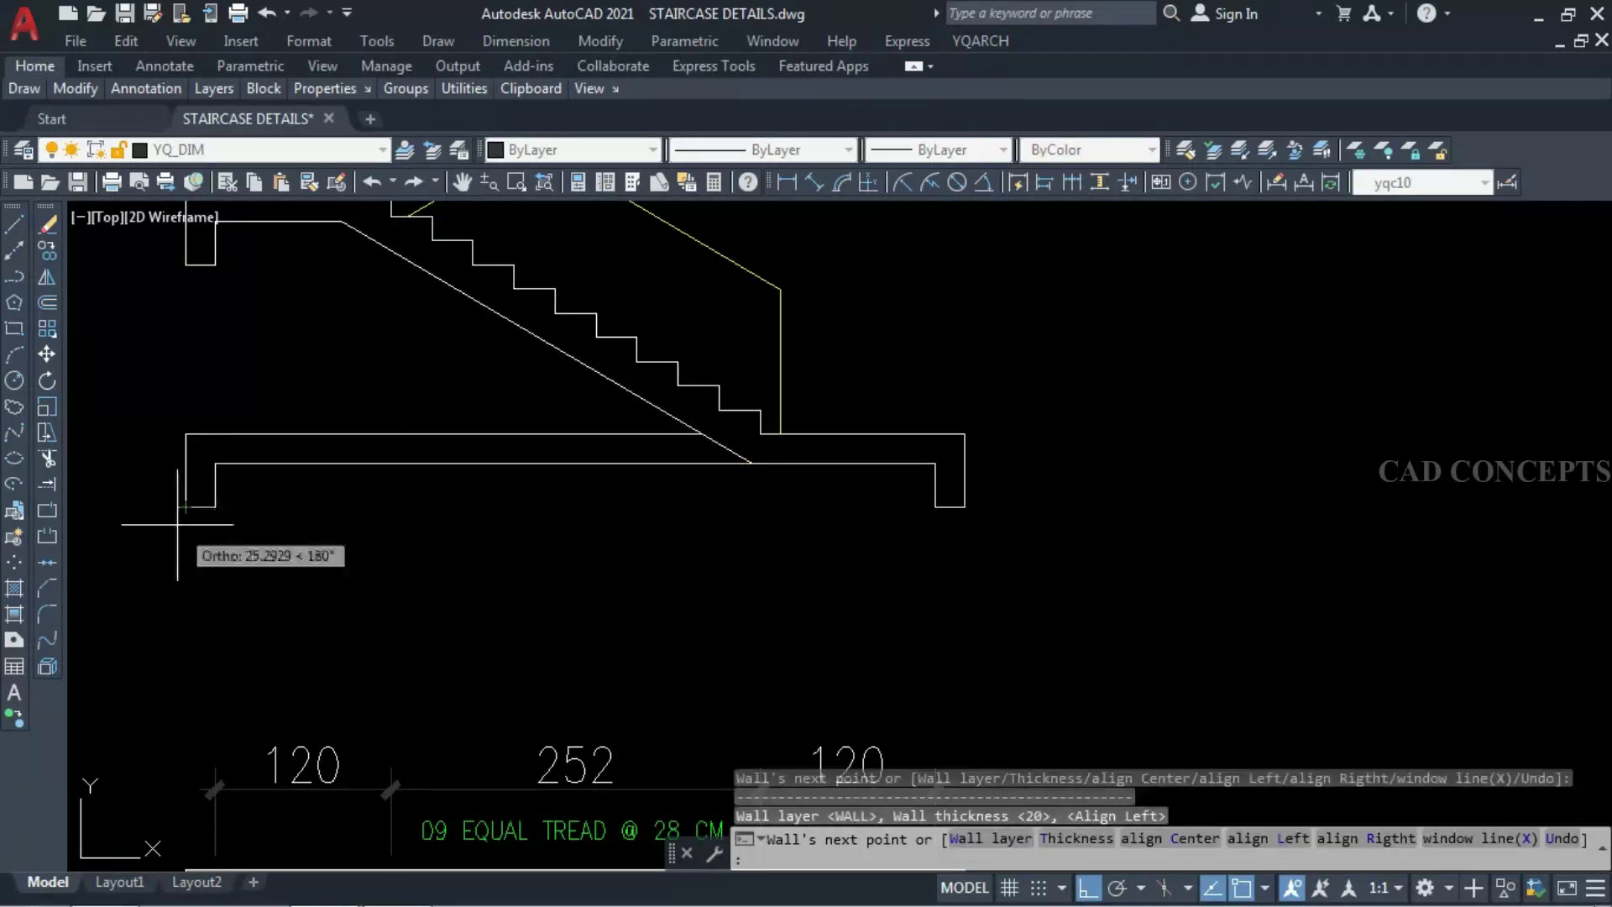
pyautogui.press('Escape')
pyautogui.press('Escape')
# - Explode the lower stair outline and fillet its sloping soffit line with the ground slab's top line at radius 0
pyautogui.moveTo(497, 511); pyautogui.dragTo(829, 583, button='middle')
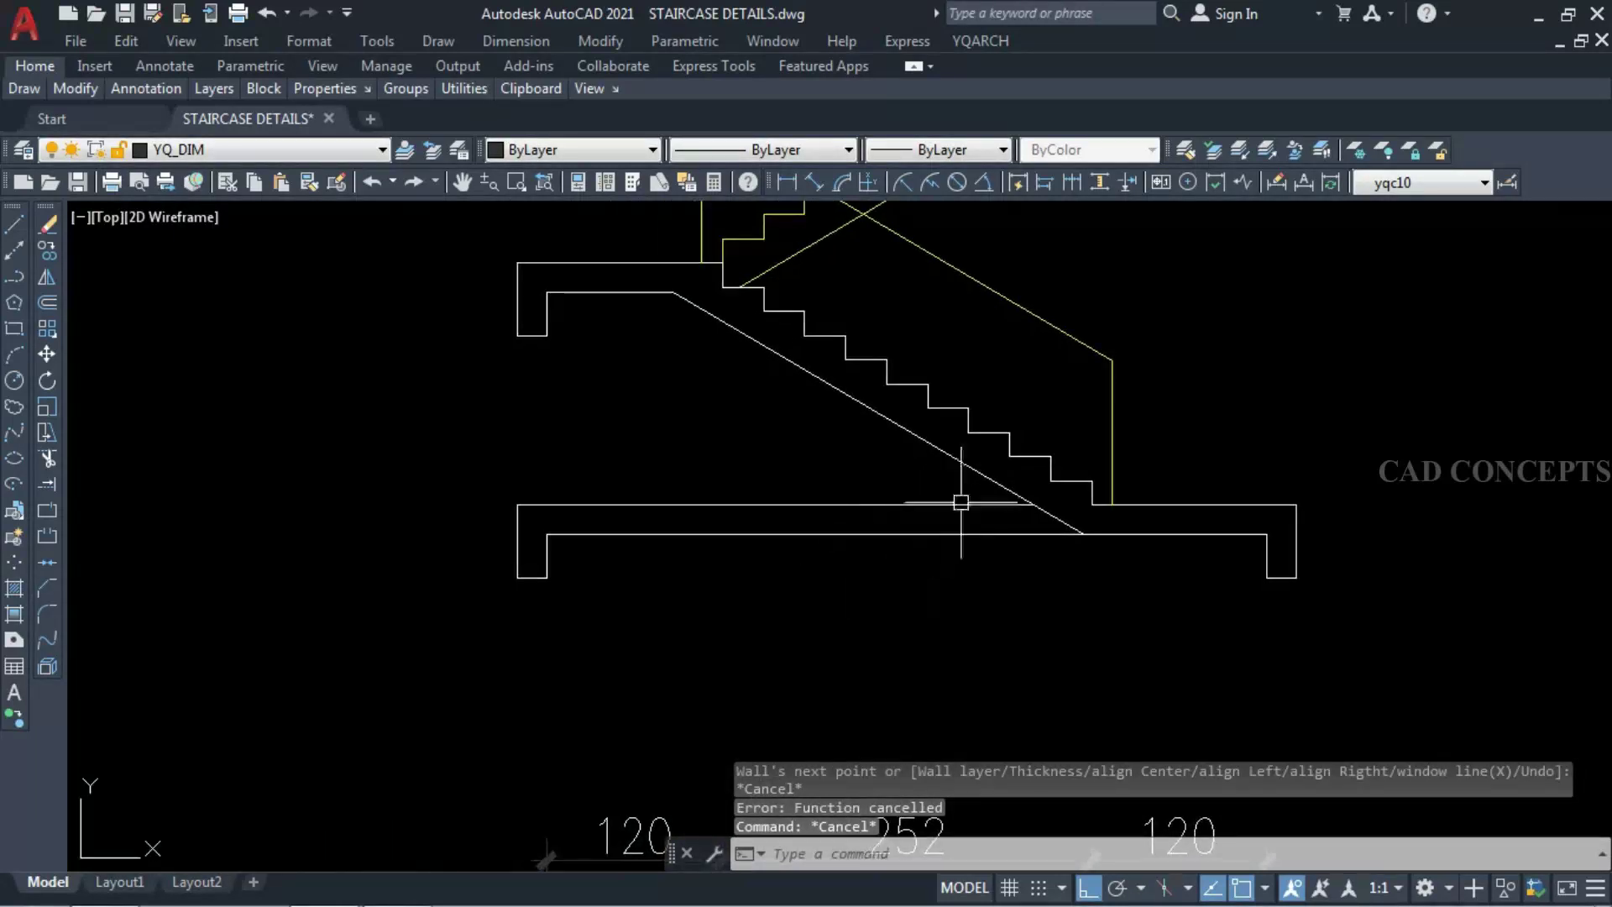
pyautogui.click(991, 478)
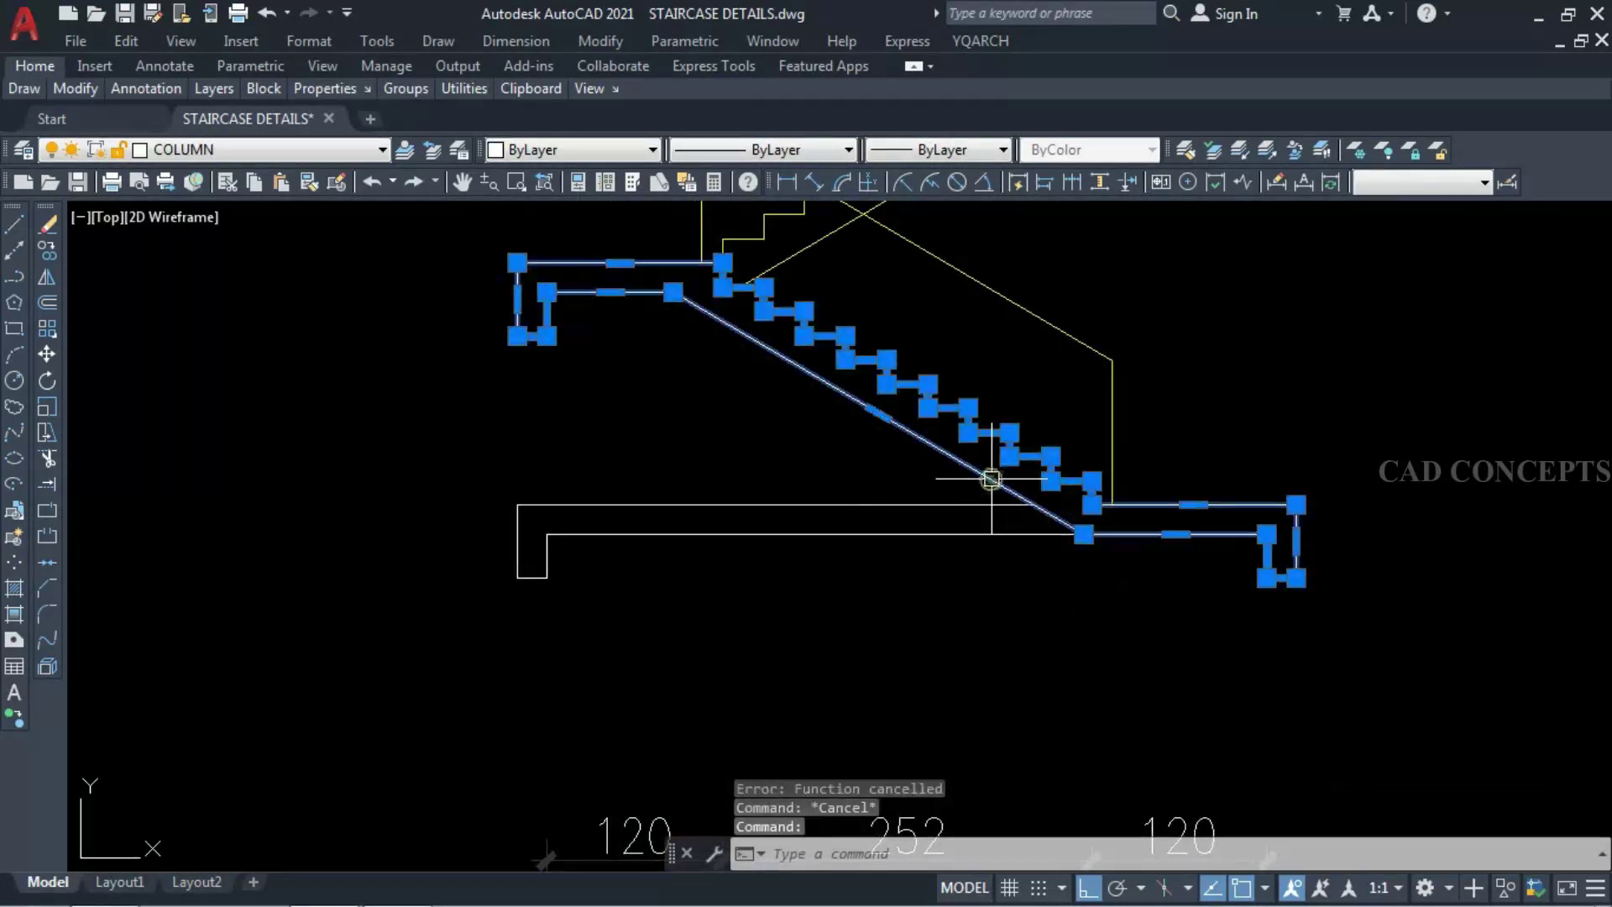
pyautogui.write('x')
pyautogui.press('Return')
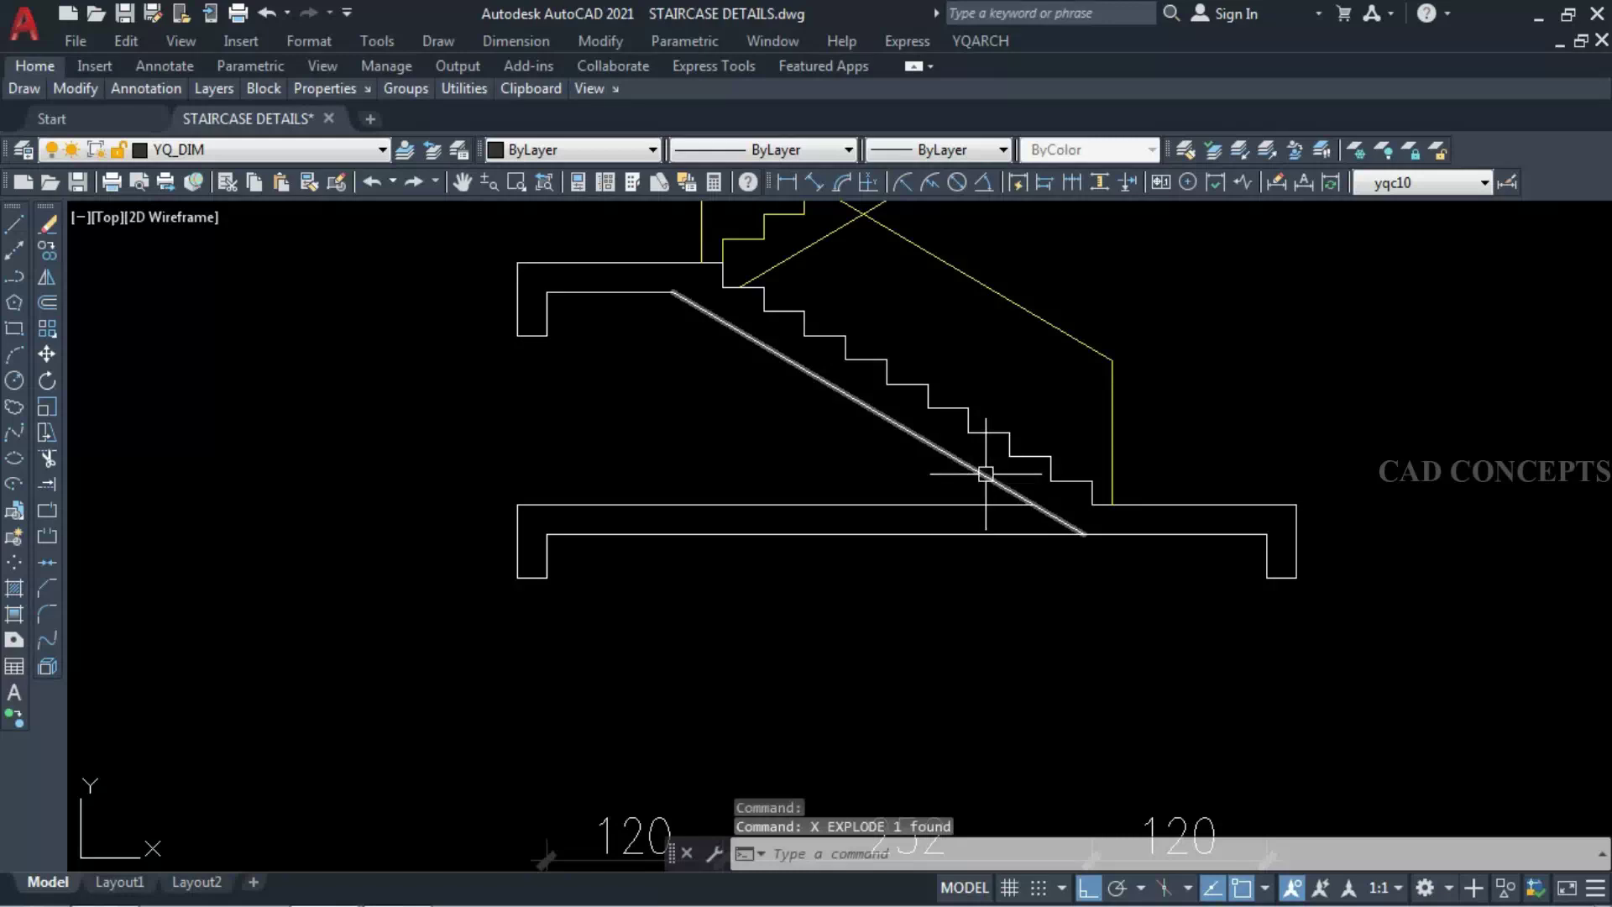
pyautogui.write('f')
pyautogui.press('Return')
pyautogui.click(986, 476)
pyautogui.click(954, 506)
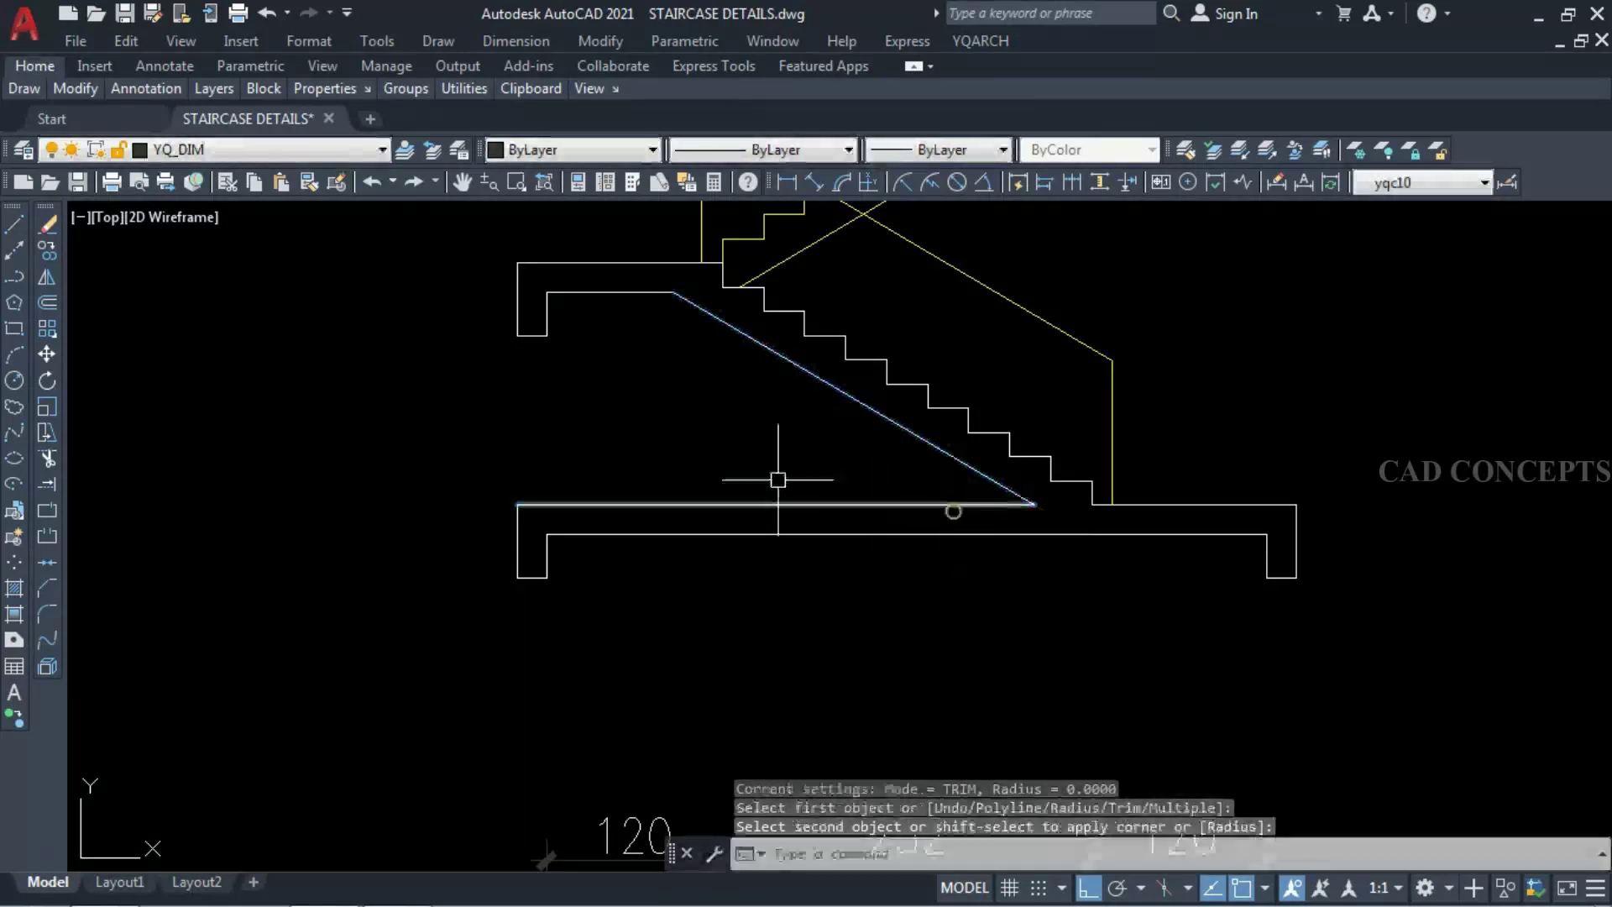
# - Extend the mid landing's soffit line to the outer face and break the outer edge line at that point
pyautogui.click(565, 293)
pyautogui.click(547, 292)
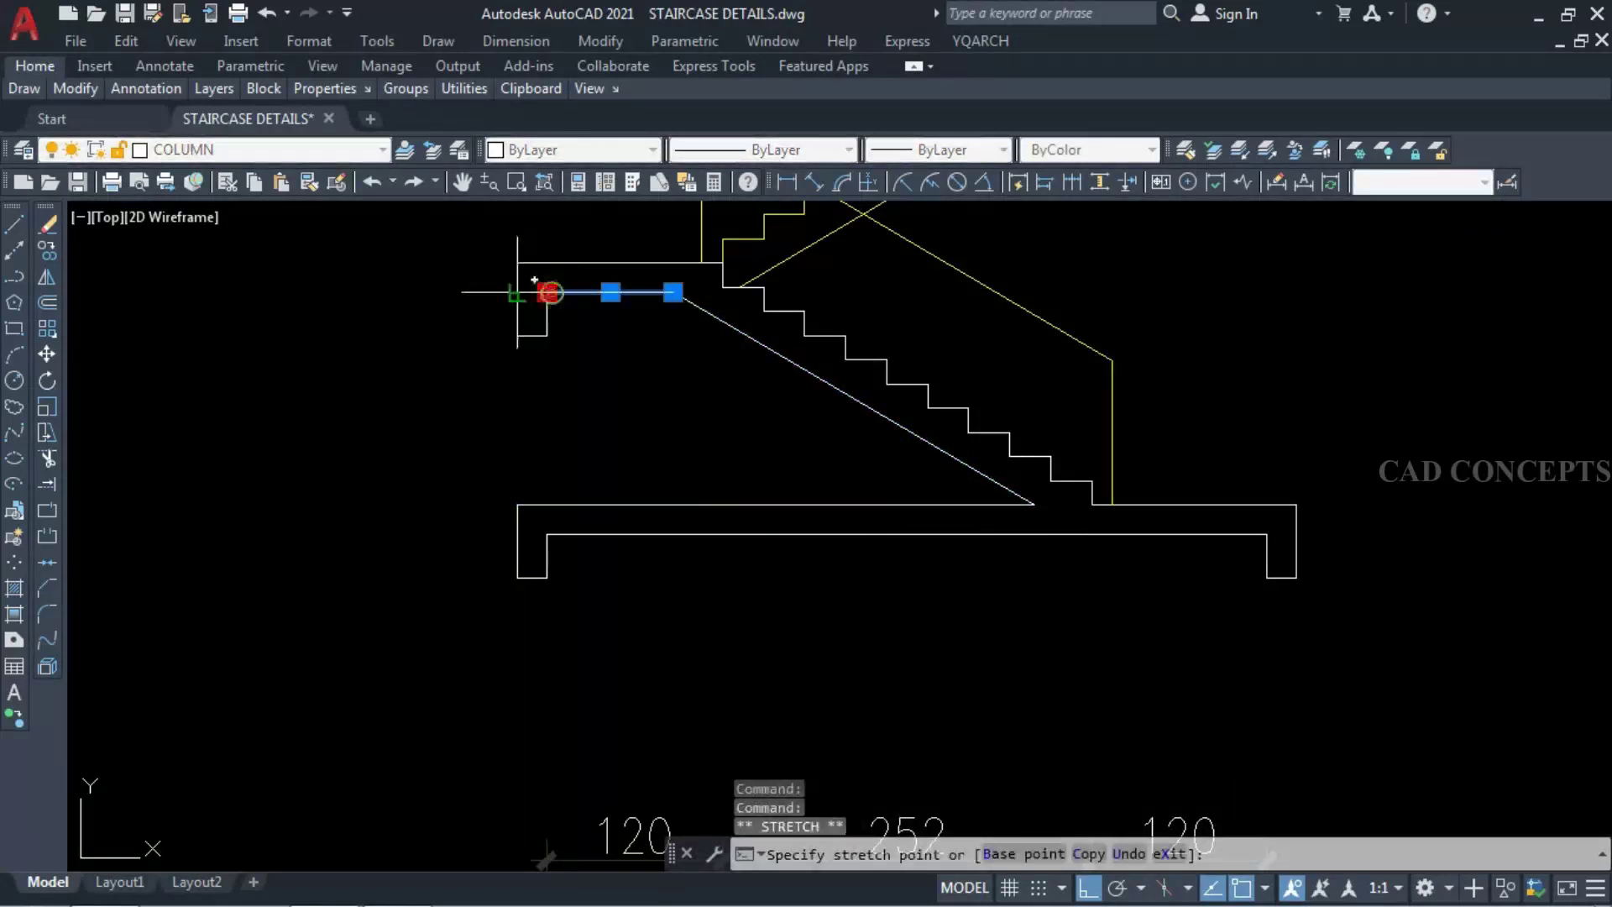
pyautogui.press('Escape')
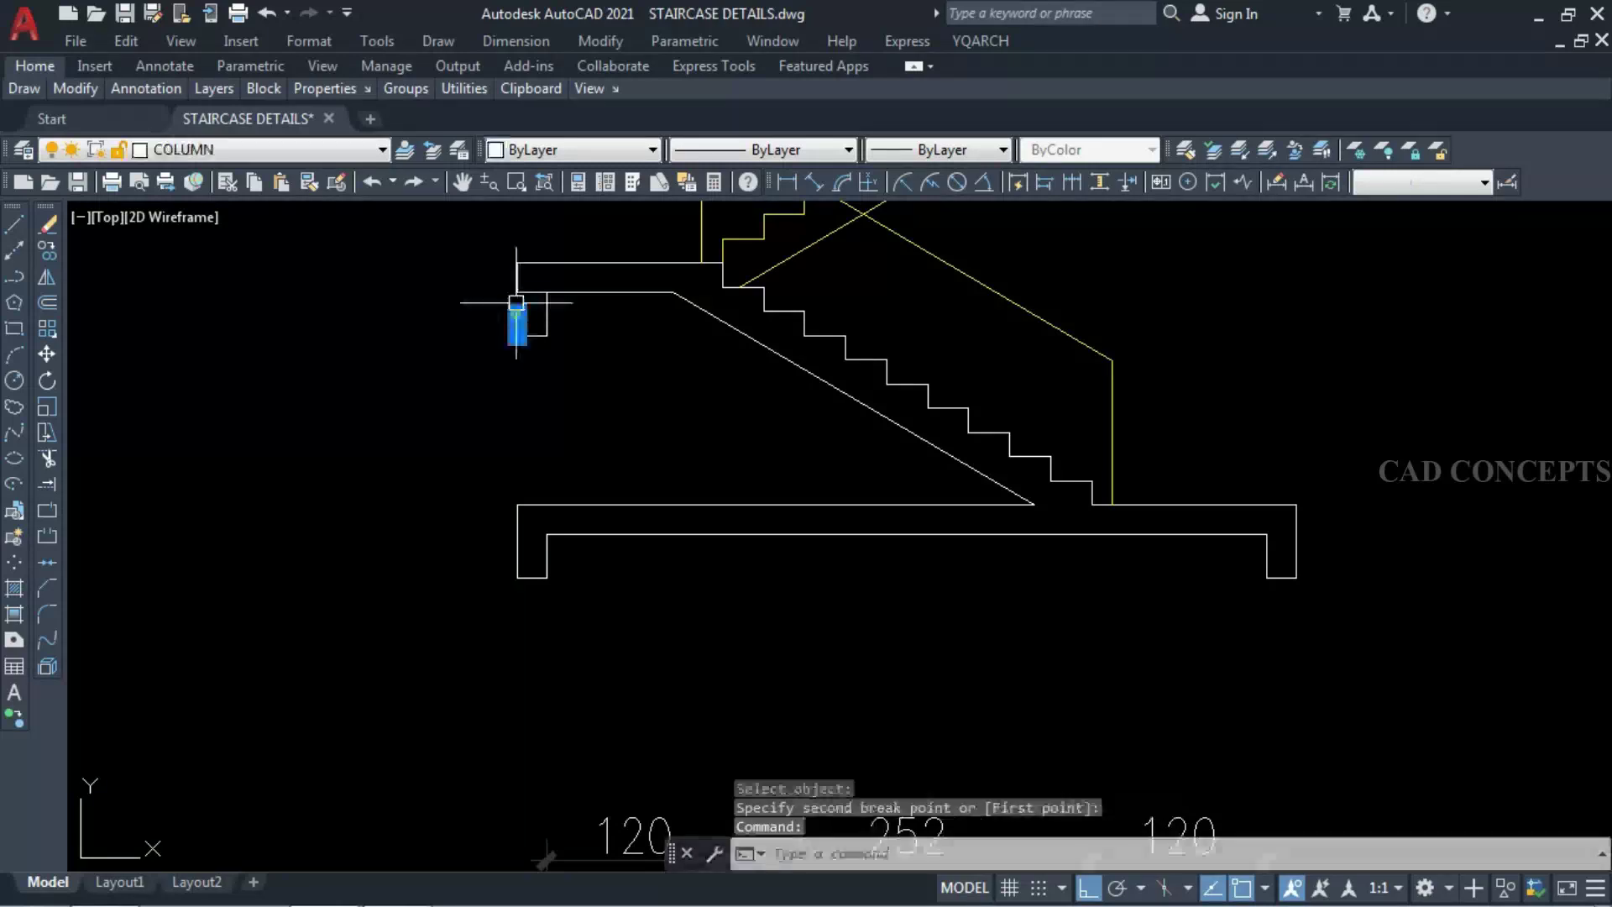
pyautogui.click(529, 271)
pyautogui.press('Escape')
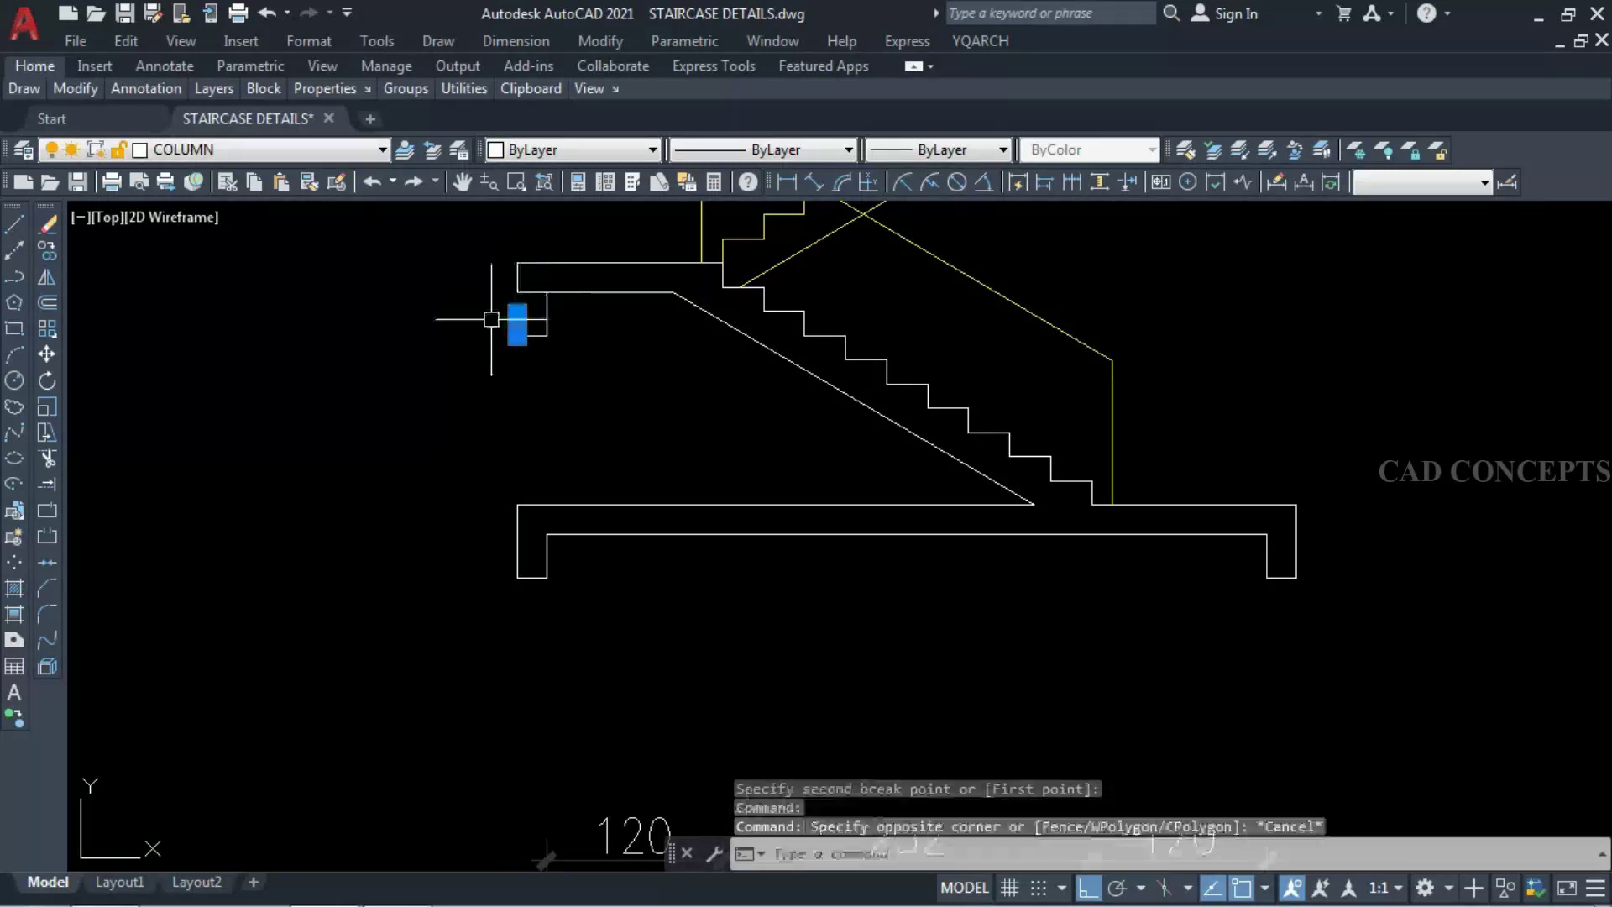
pyautogui.click(517, 313)
pyautogui.click(517, 292)
pyautogui.press('Escape')
# - Stretch the mid landing's end beam down to the top of the ground slab to form the supporting wall
pyautogui.click(572, 317)
pyautogui.click(471, 371)
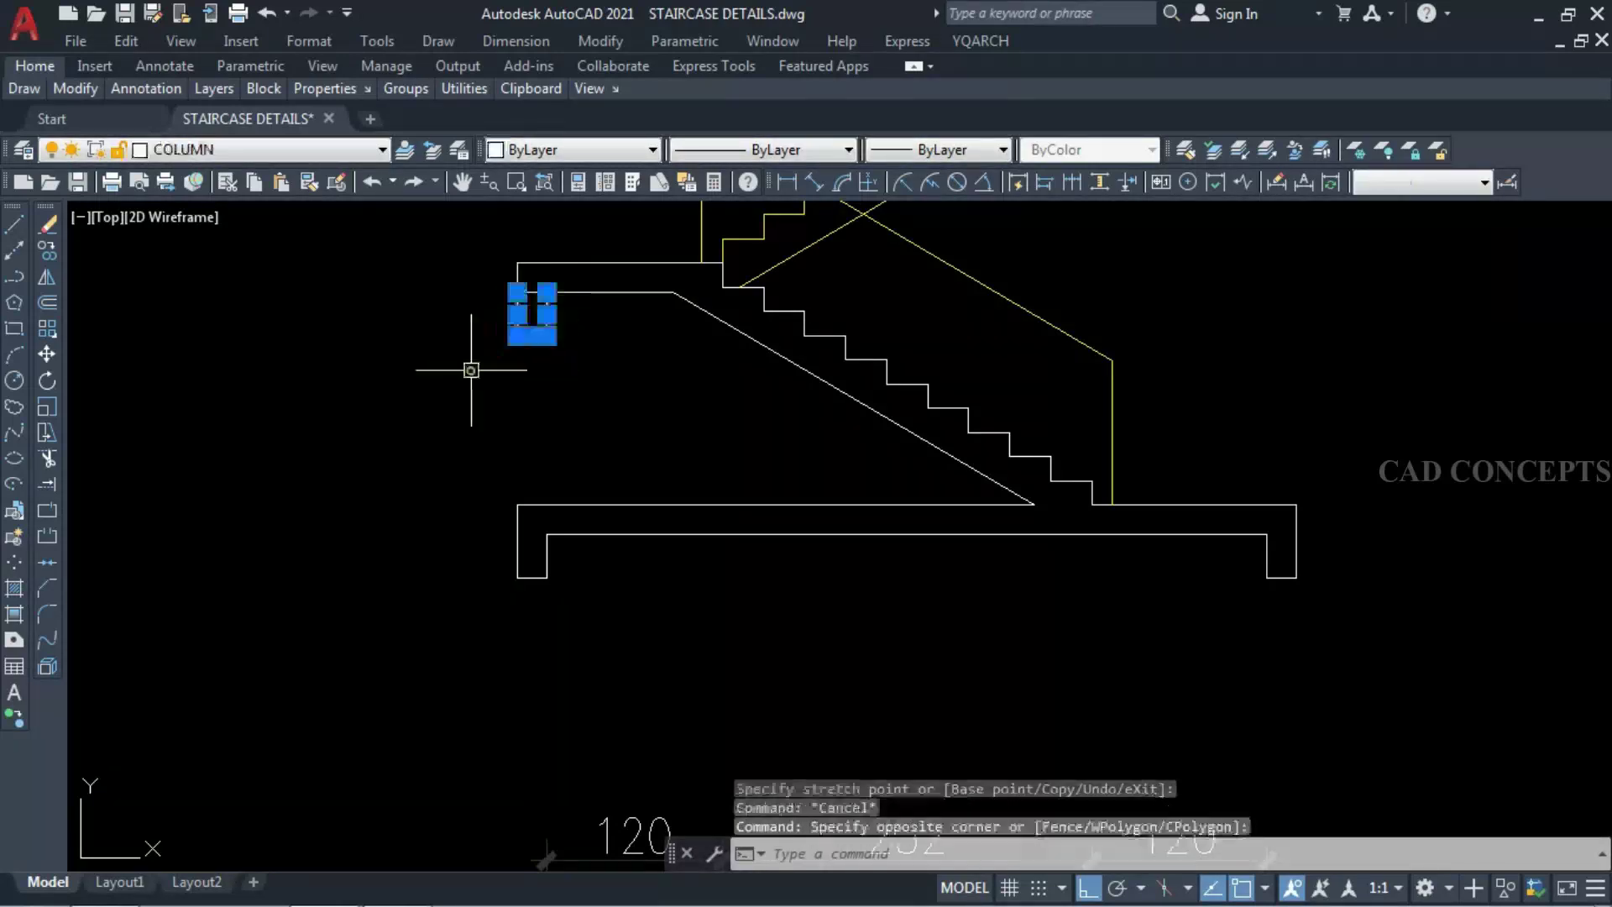
pyautogui.write('s')
pyautogui.press('Return')
pyautogui.click(517, 336)
pyautogui.press('Escape')
pyautogui.scroll(-4, 470, 565)
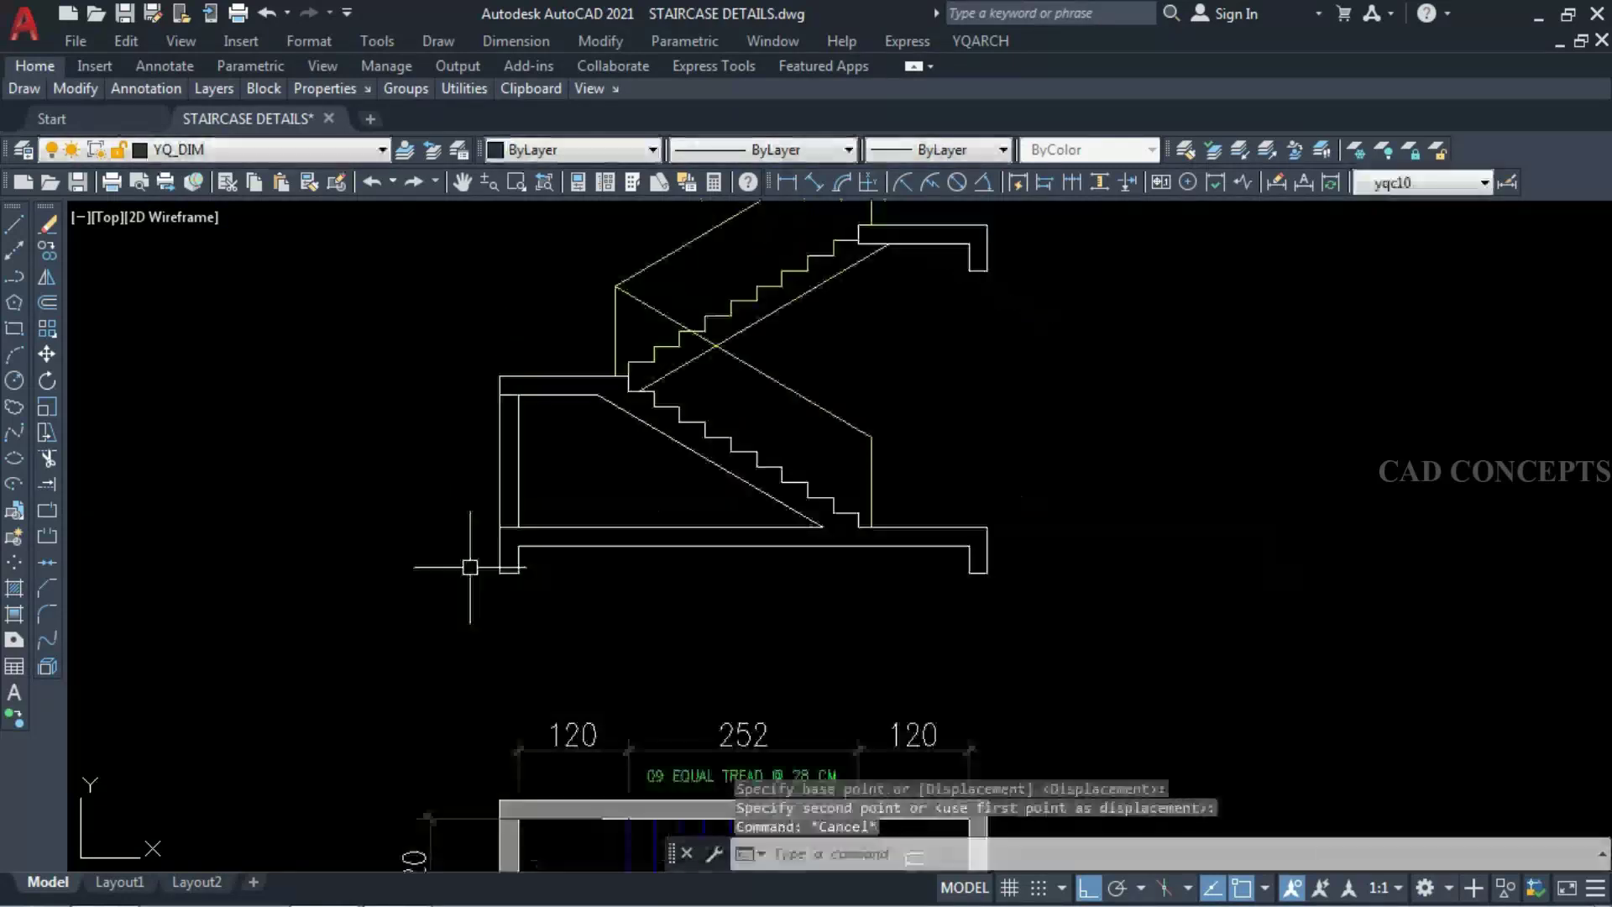
# - Examine the level marks in the roof floor stair plan and the top roof floor plan for the section's heights
pyautogui.scroll(-1, 503, 600)
pyautogui.scroll(1, 624, 518)
pyautogui.moveTo(573, 543); pyautogui.dragTo(676, 569, button='middle')
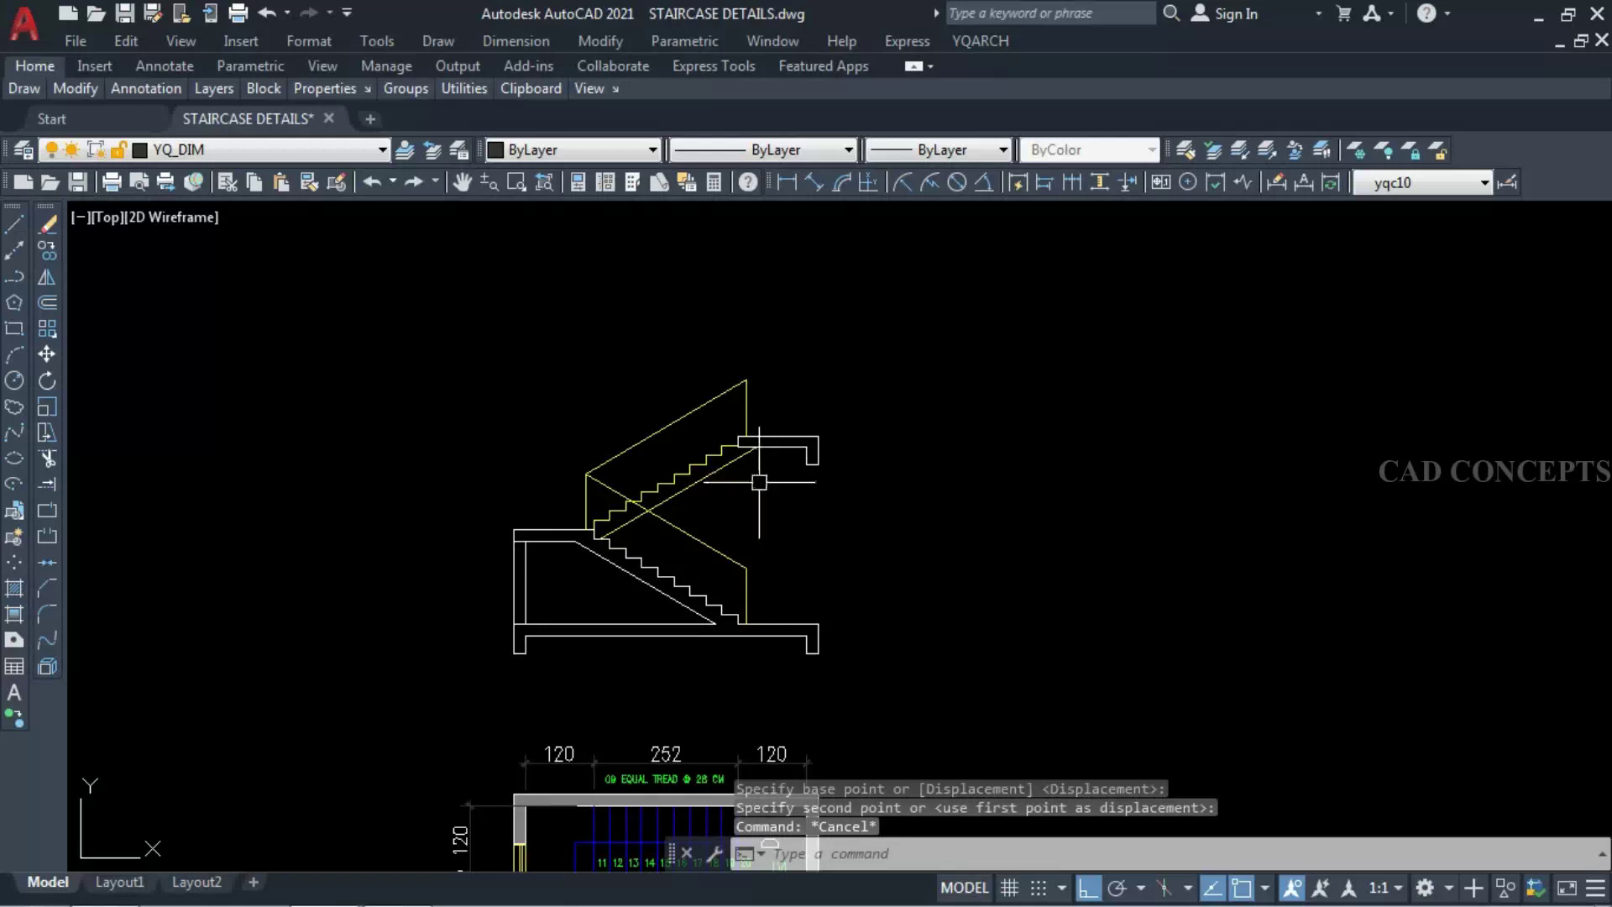
pyautogui.scroll(-2, 759, 482)
pyautogui.scroll(4, 774, 721)
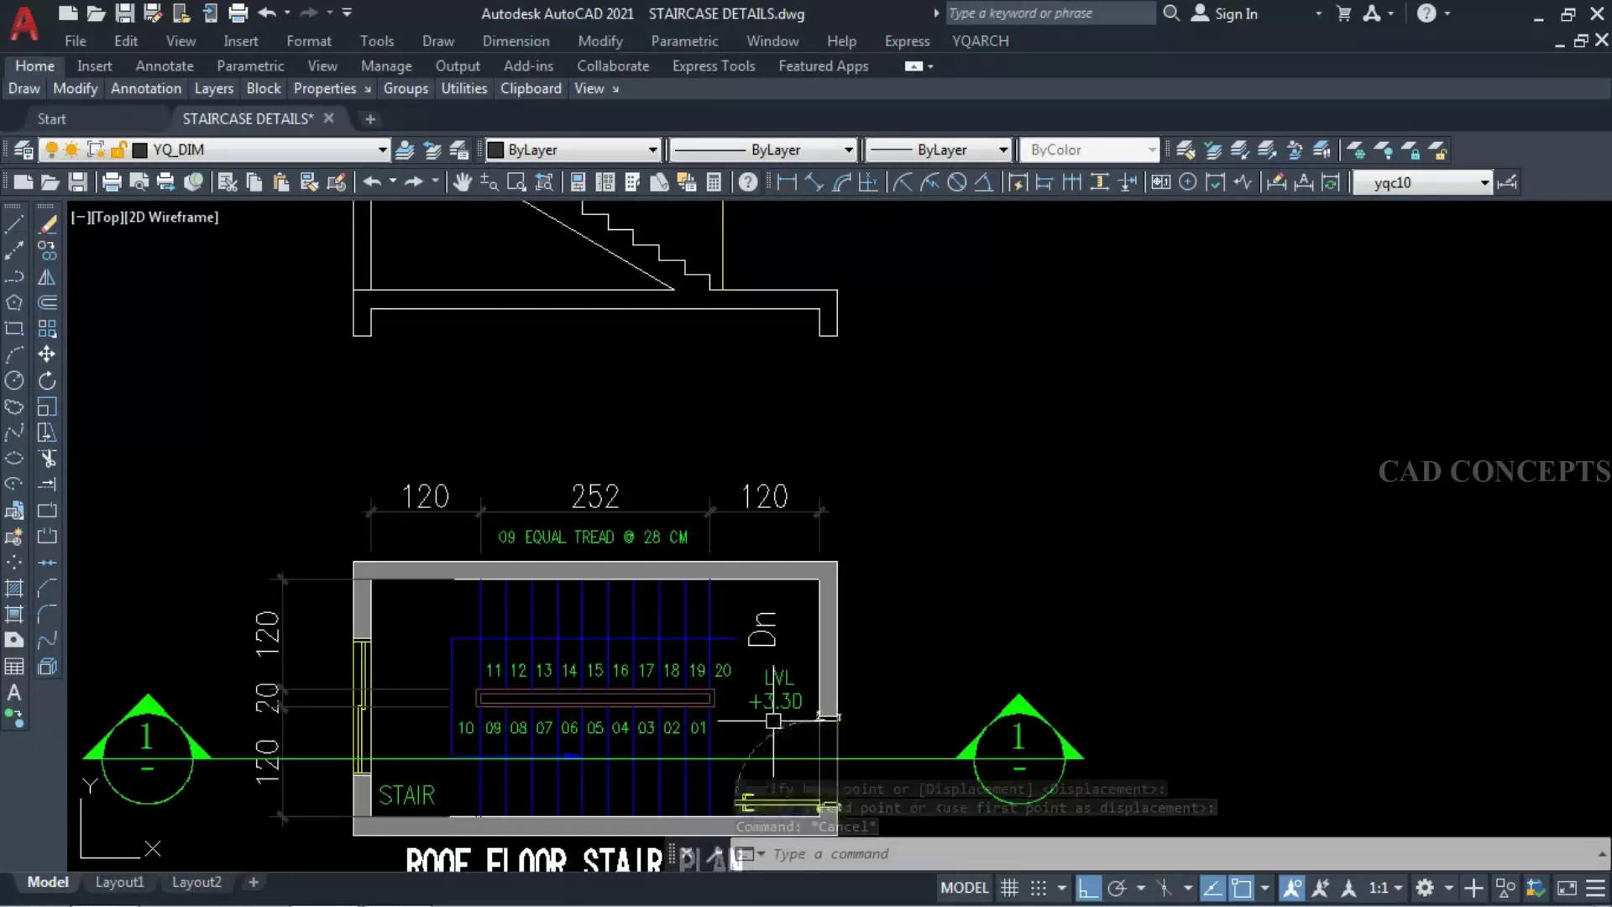
pyautogui.scroll(-4, 773, 720)
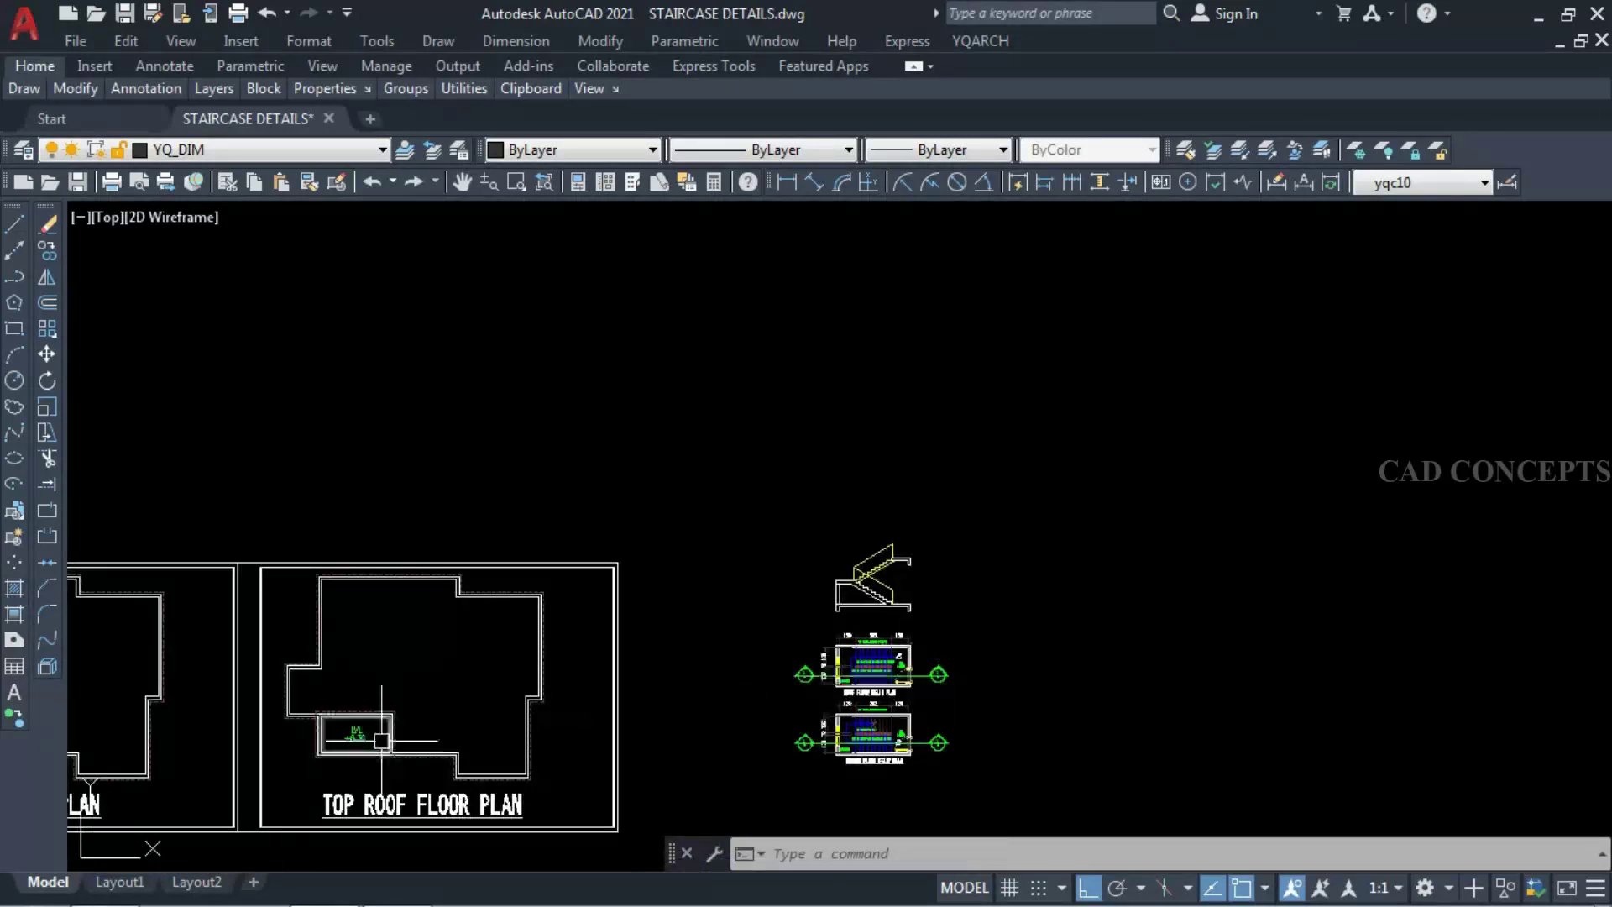
pyautogui.scroll(5, 349, 743)
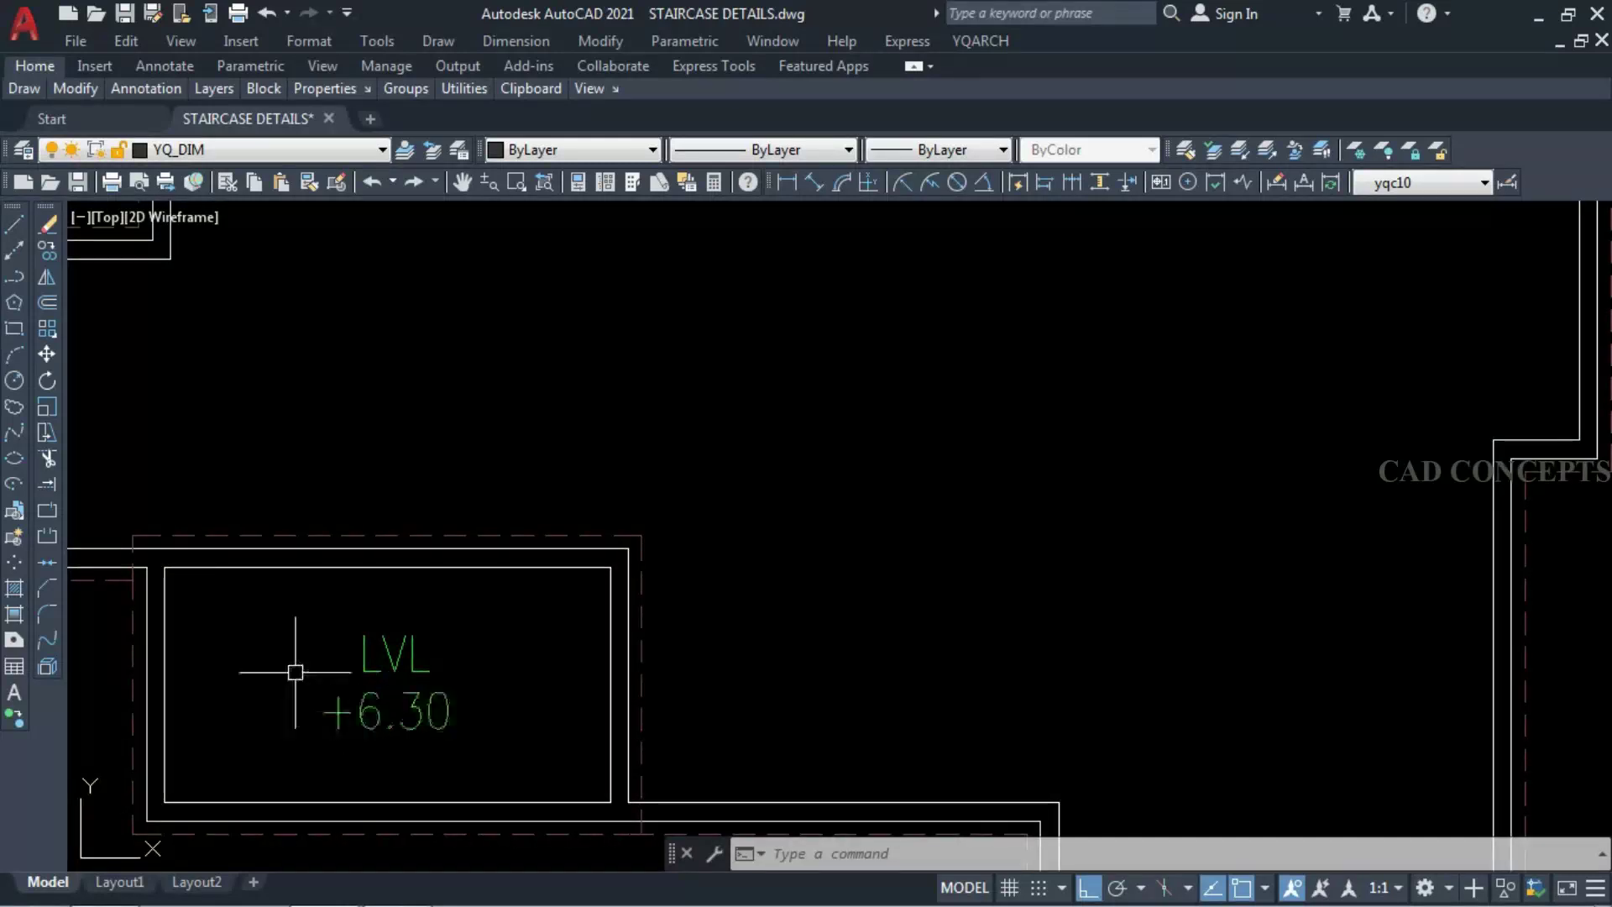
pyautogui.scroll(-4, 294, 672)
pyautogui.scroll(4, 1259, 392)
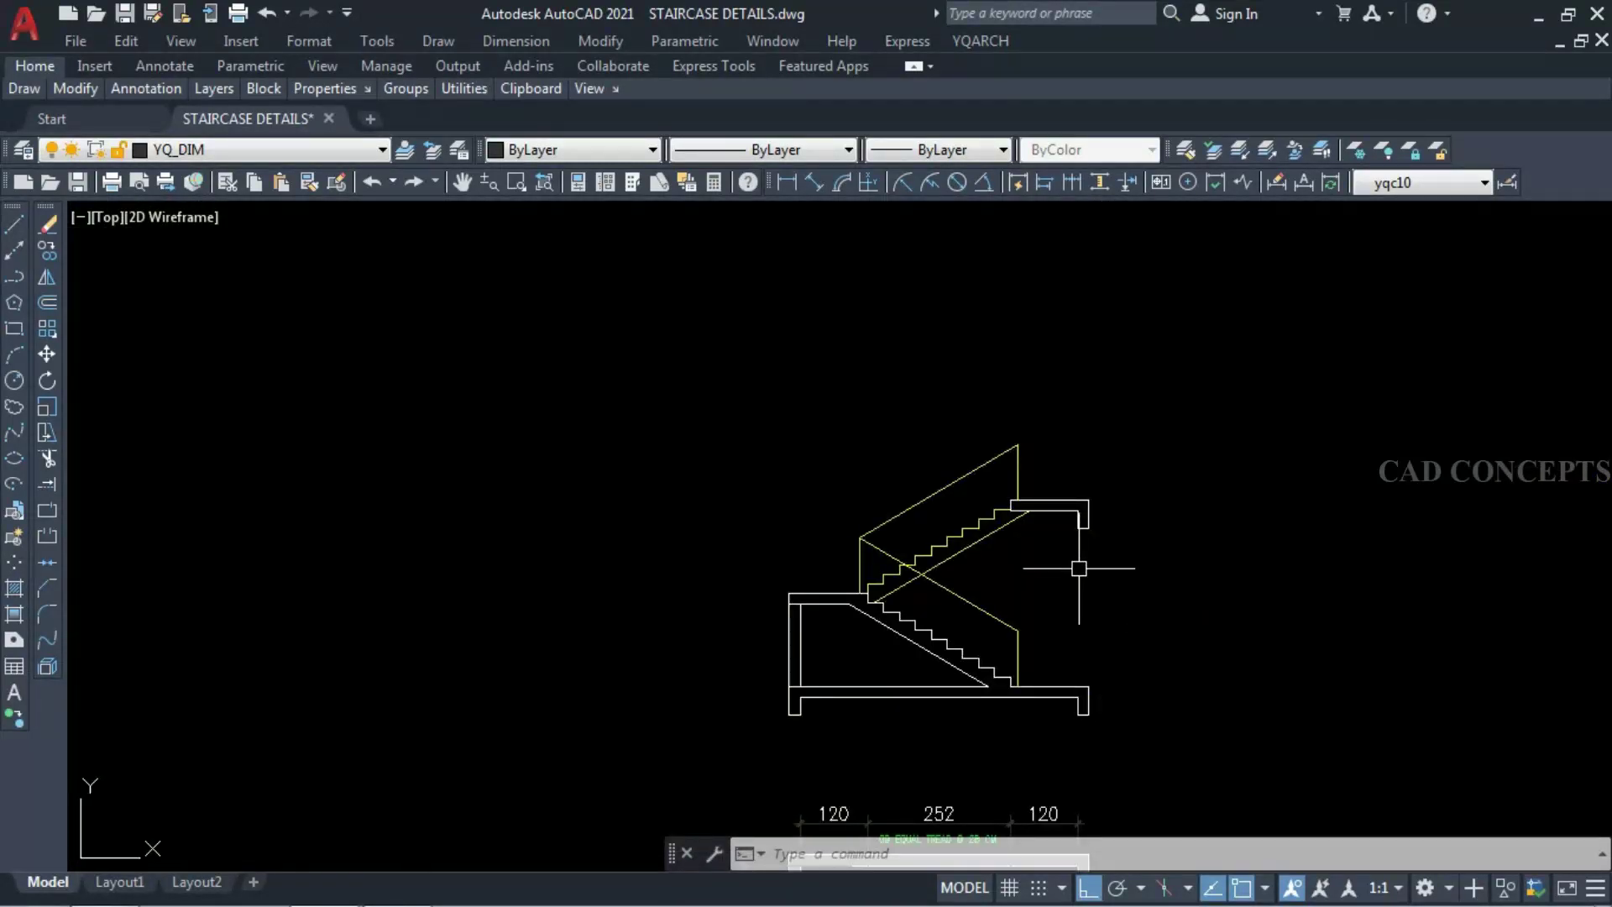
# - Draw a 20 thick right-aligned wall from the ground slab's outer top corner up to the underside of the upper landing's beam
pyautogui.write('WA')
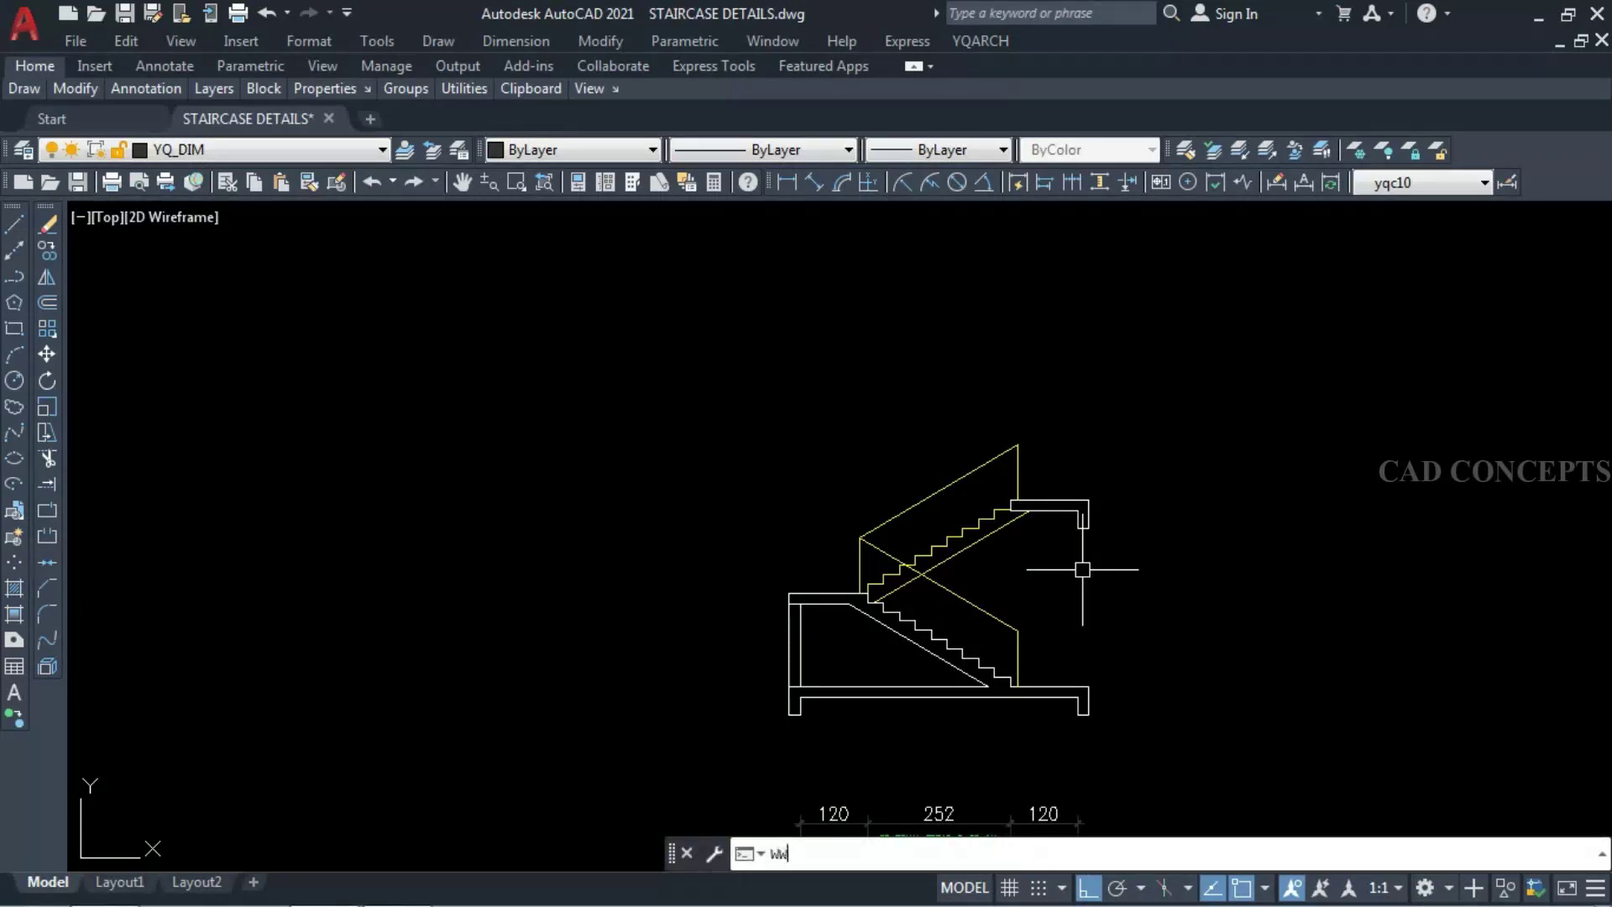
pyautogui.press('Return')
pyautogui.click(1377, 838)
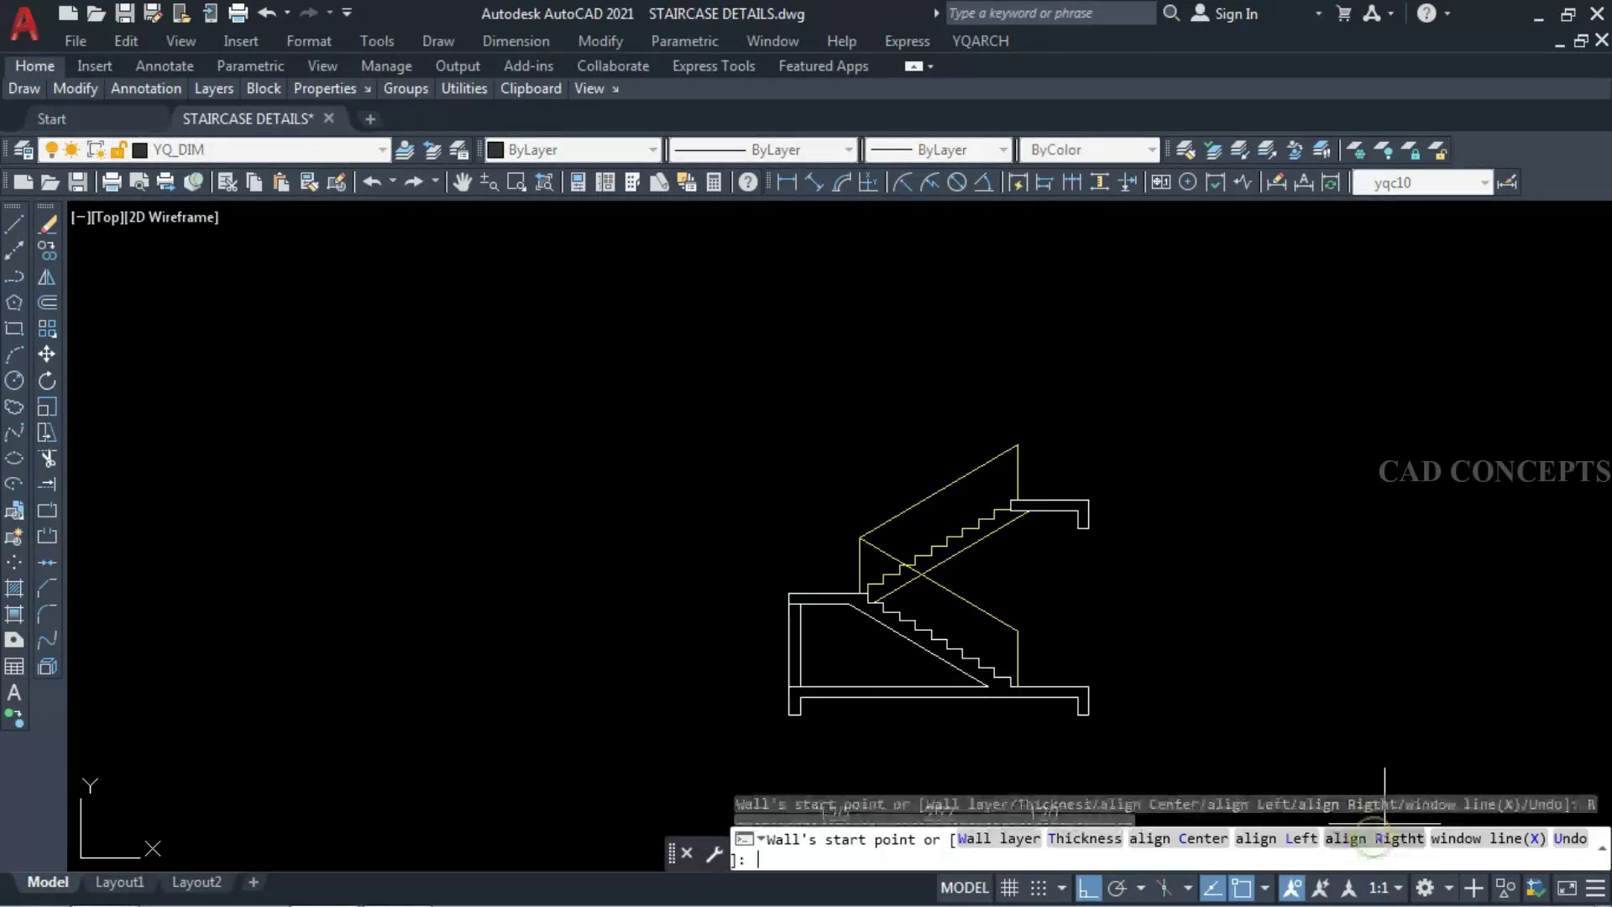
pyautogui.click(1089, 686)
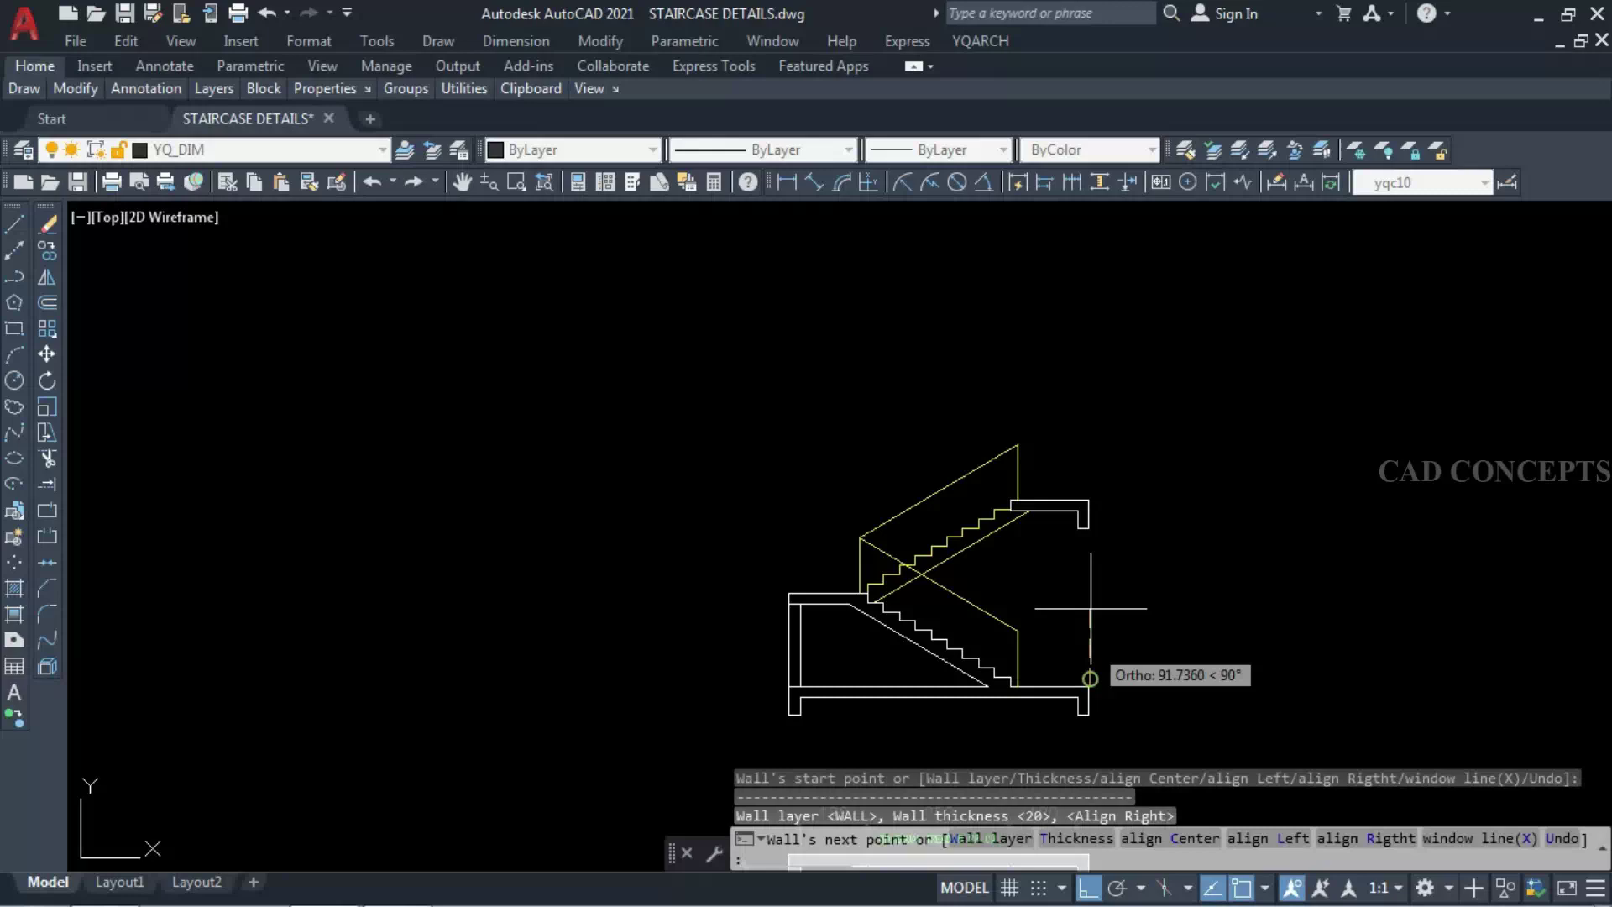
pyautogui.click(1089, 531)
pyautogui.press('Escape')
# - Draw the upper walls and roof slab from the upper landing's outer corner: 300 up, across to the opposite outer face, and down to the mid landing
pyautogui.press('Return')
pyautogui.click(1089, 502)
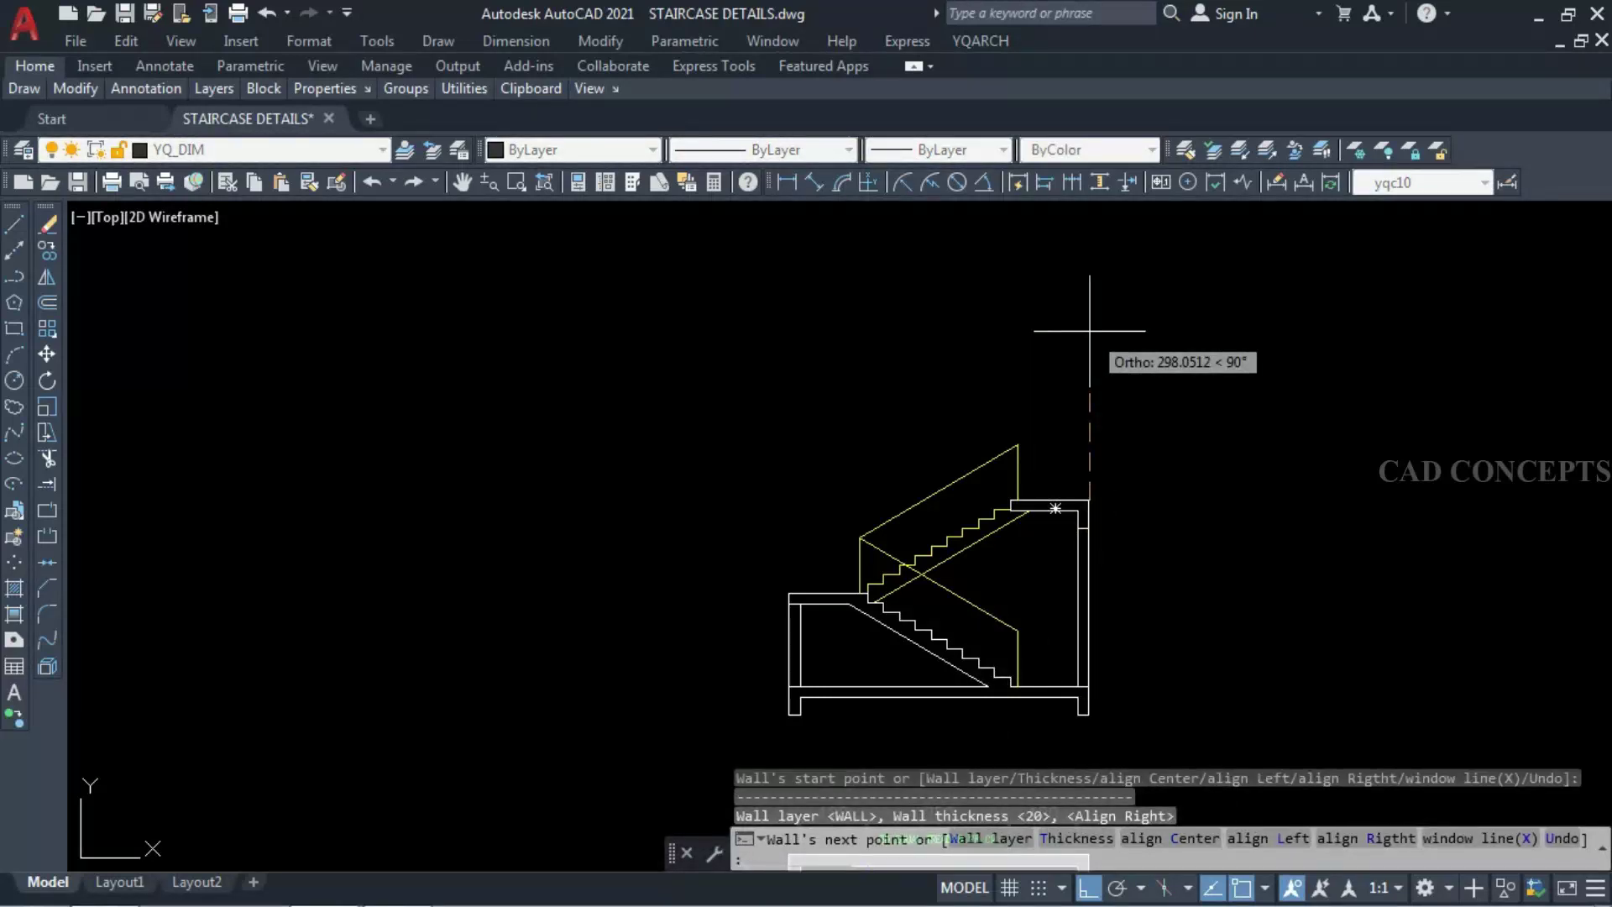
pyautogui.write('300')
pyautogui.press('Return')
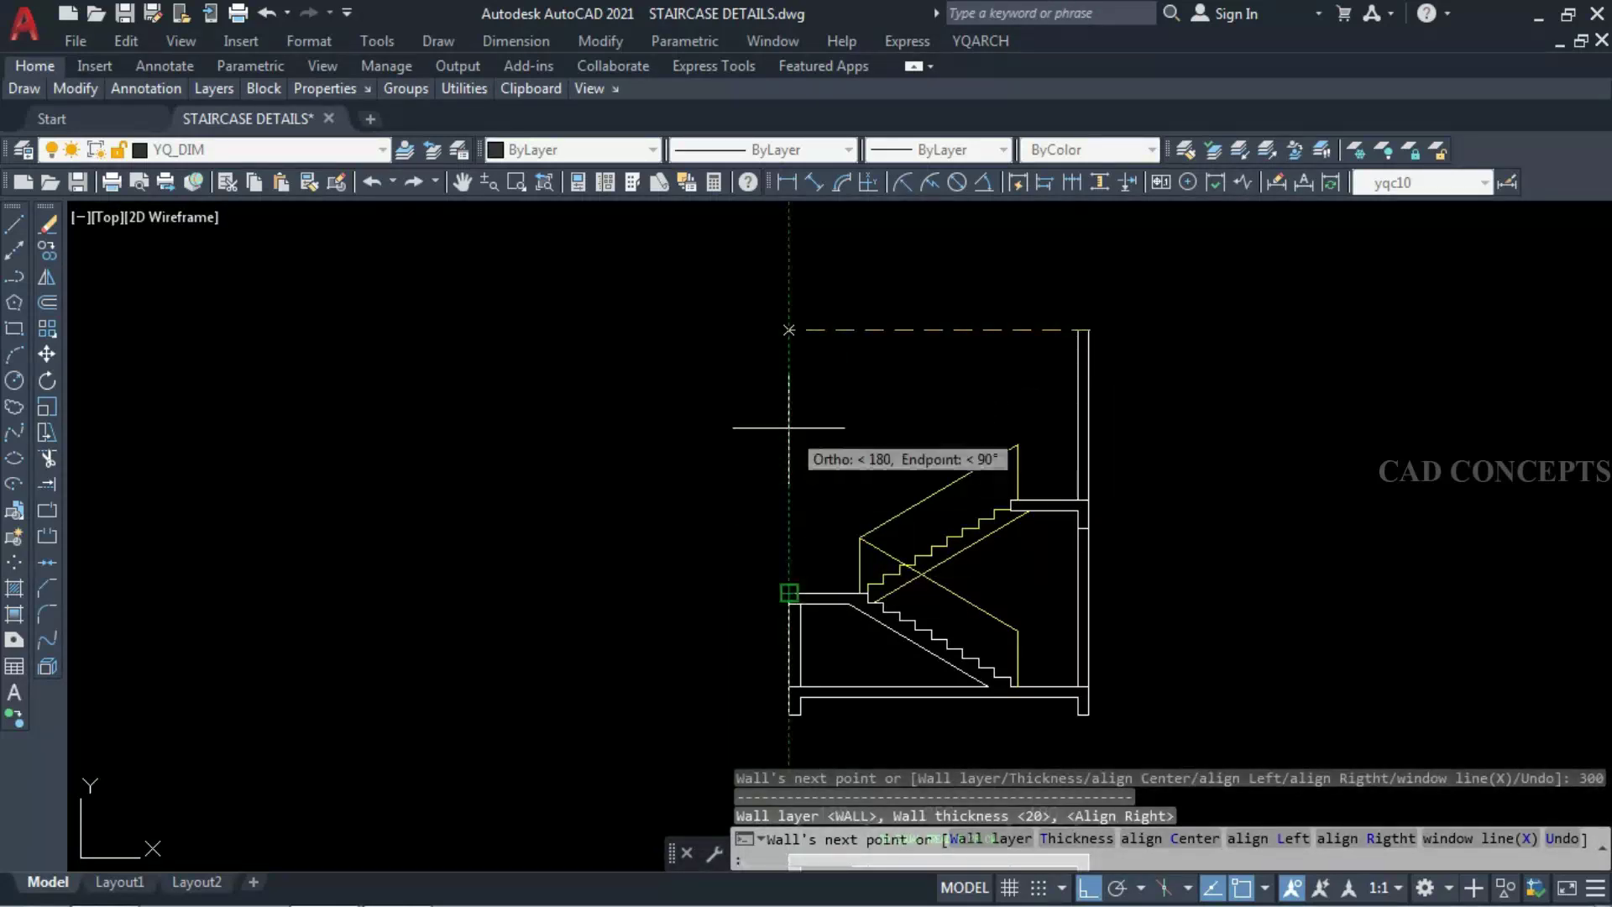
pyautogui.click(788, 330)
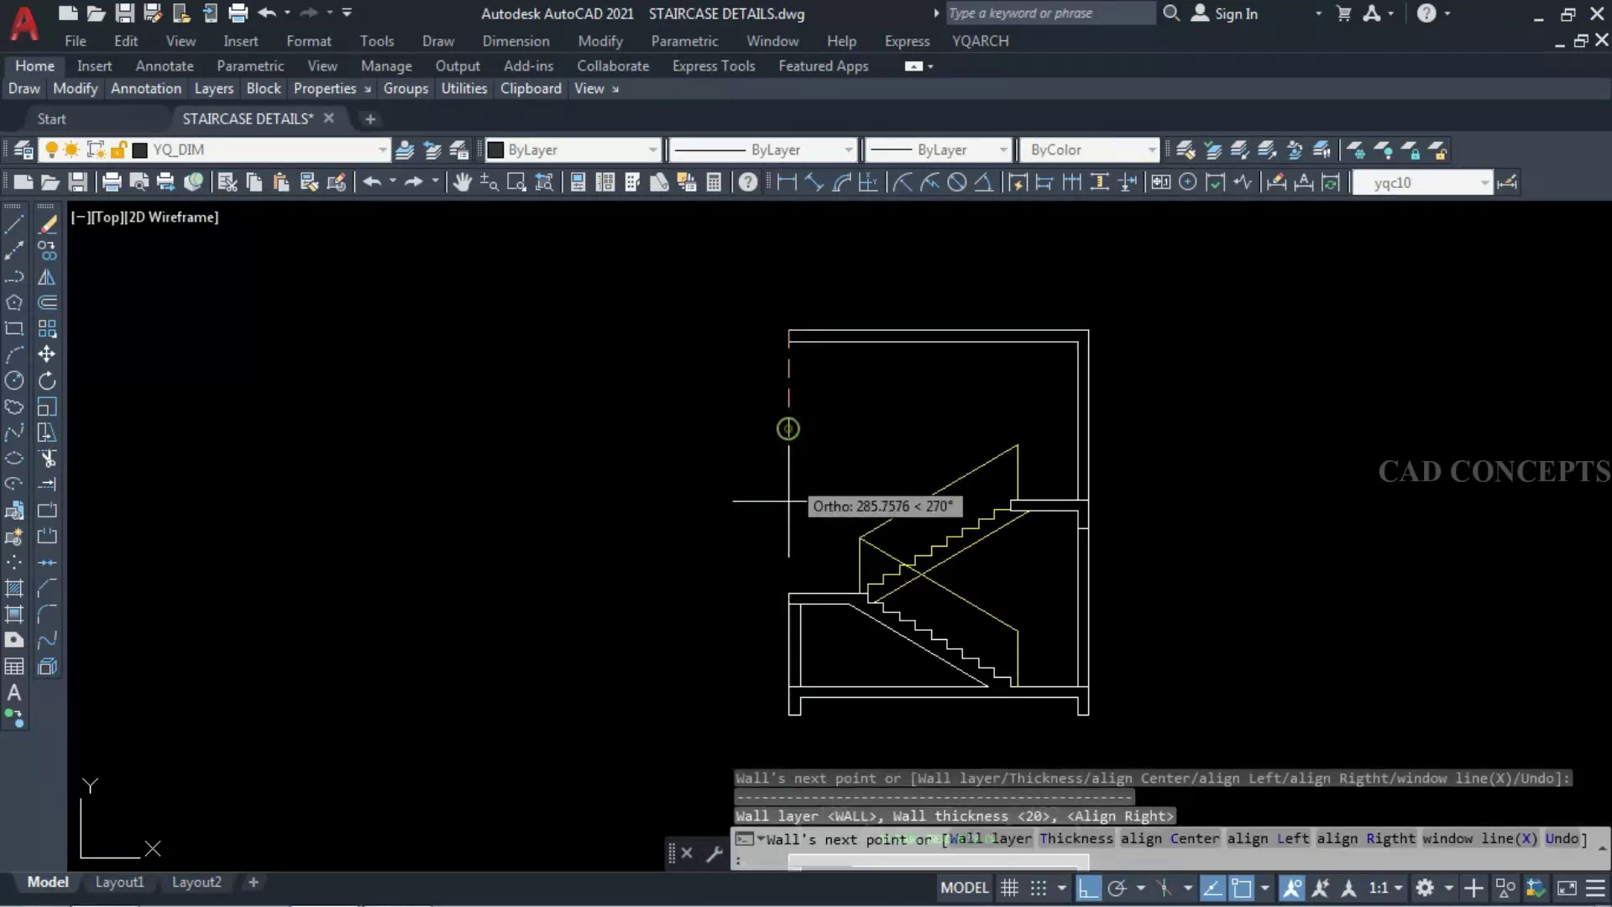
pyautogui.click(786, 594)
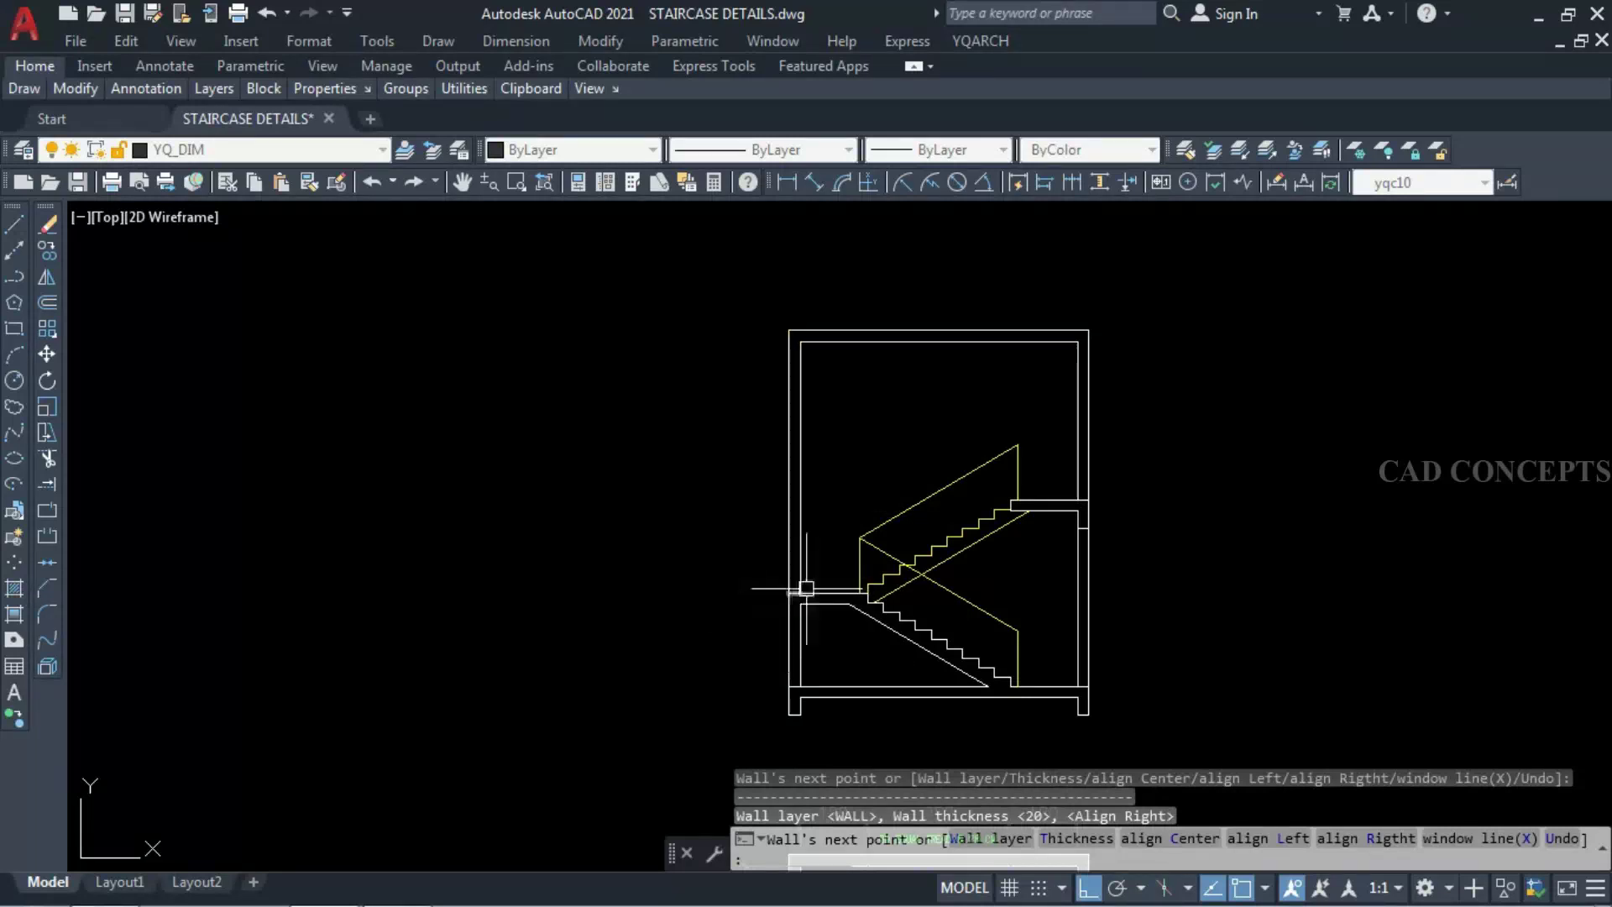
pyautogui.press('Escape')
# - Extend the roof slab's underside line at both ends to the outer faces of the walls
pyautogui.click(1159, 425)
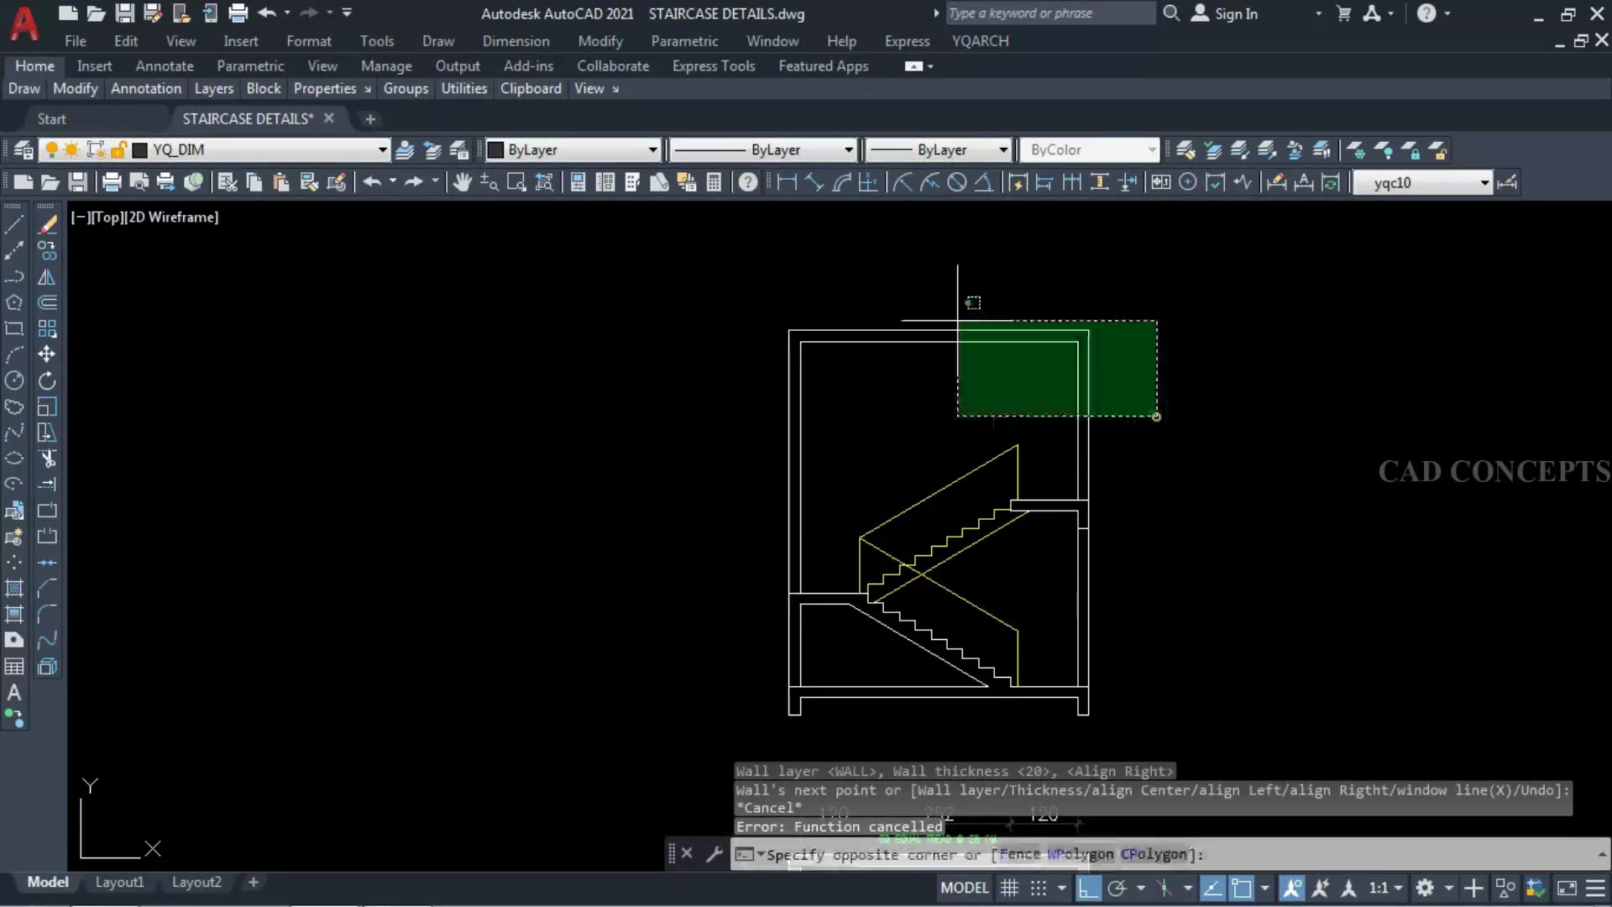
pyautogui.click(784, 260)
pyautogui.press('Escape')
pyautogui.click(807, 328)
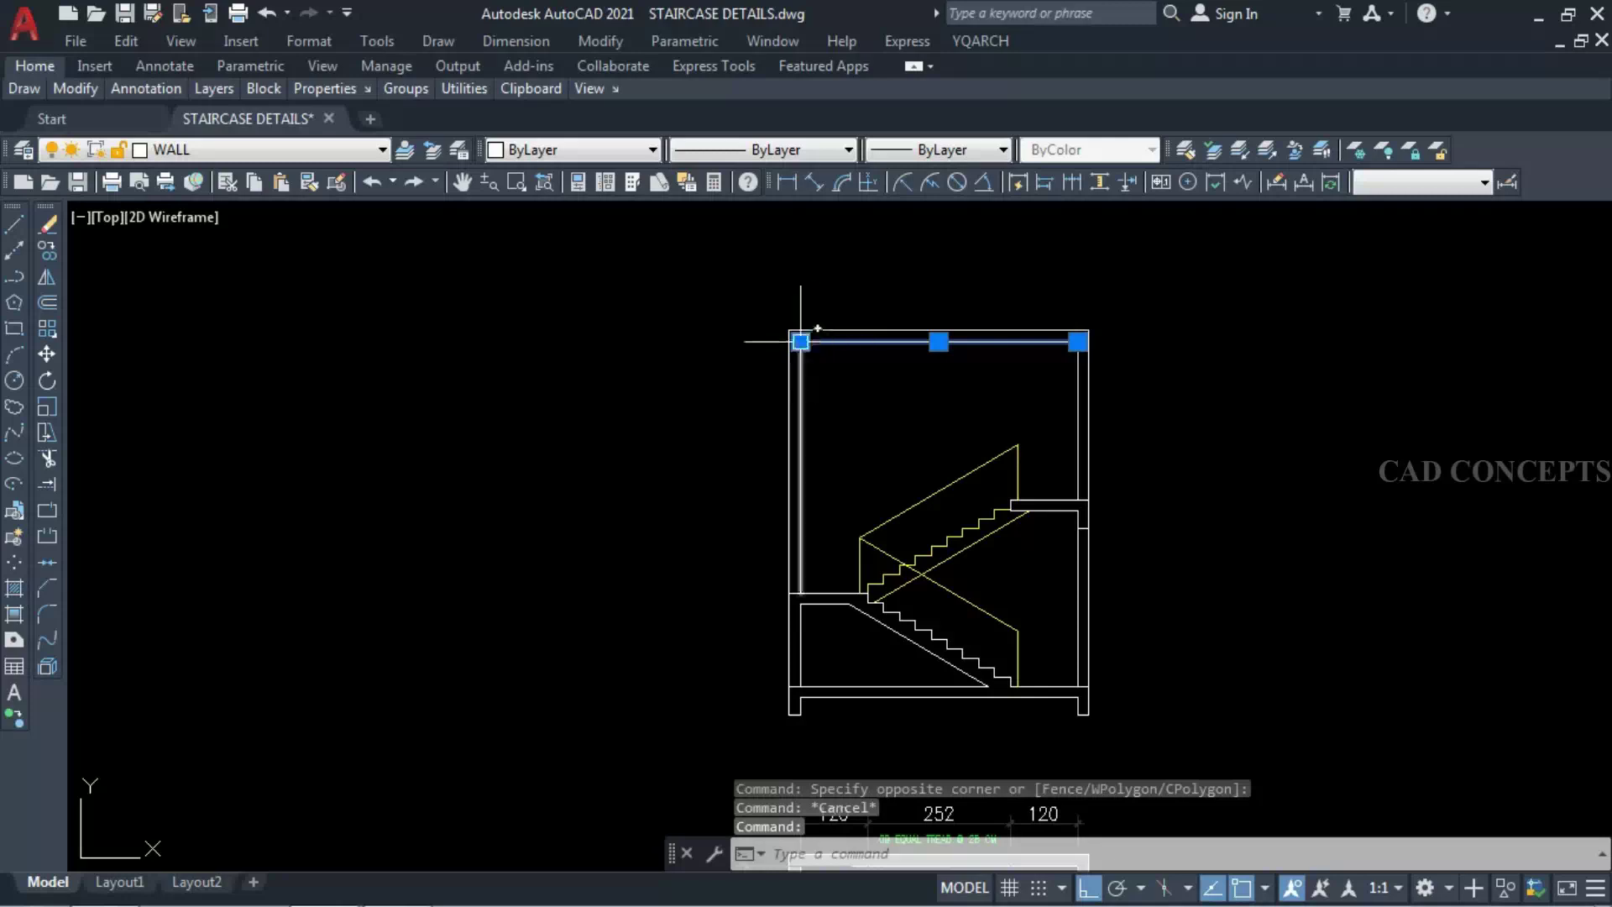
pyautogui.click(787, 341)
pyautogui.click(1078, 342)
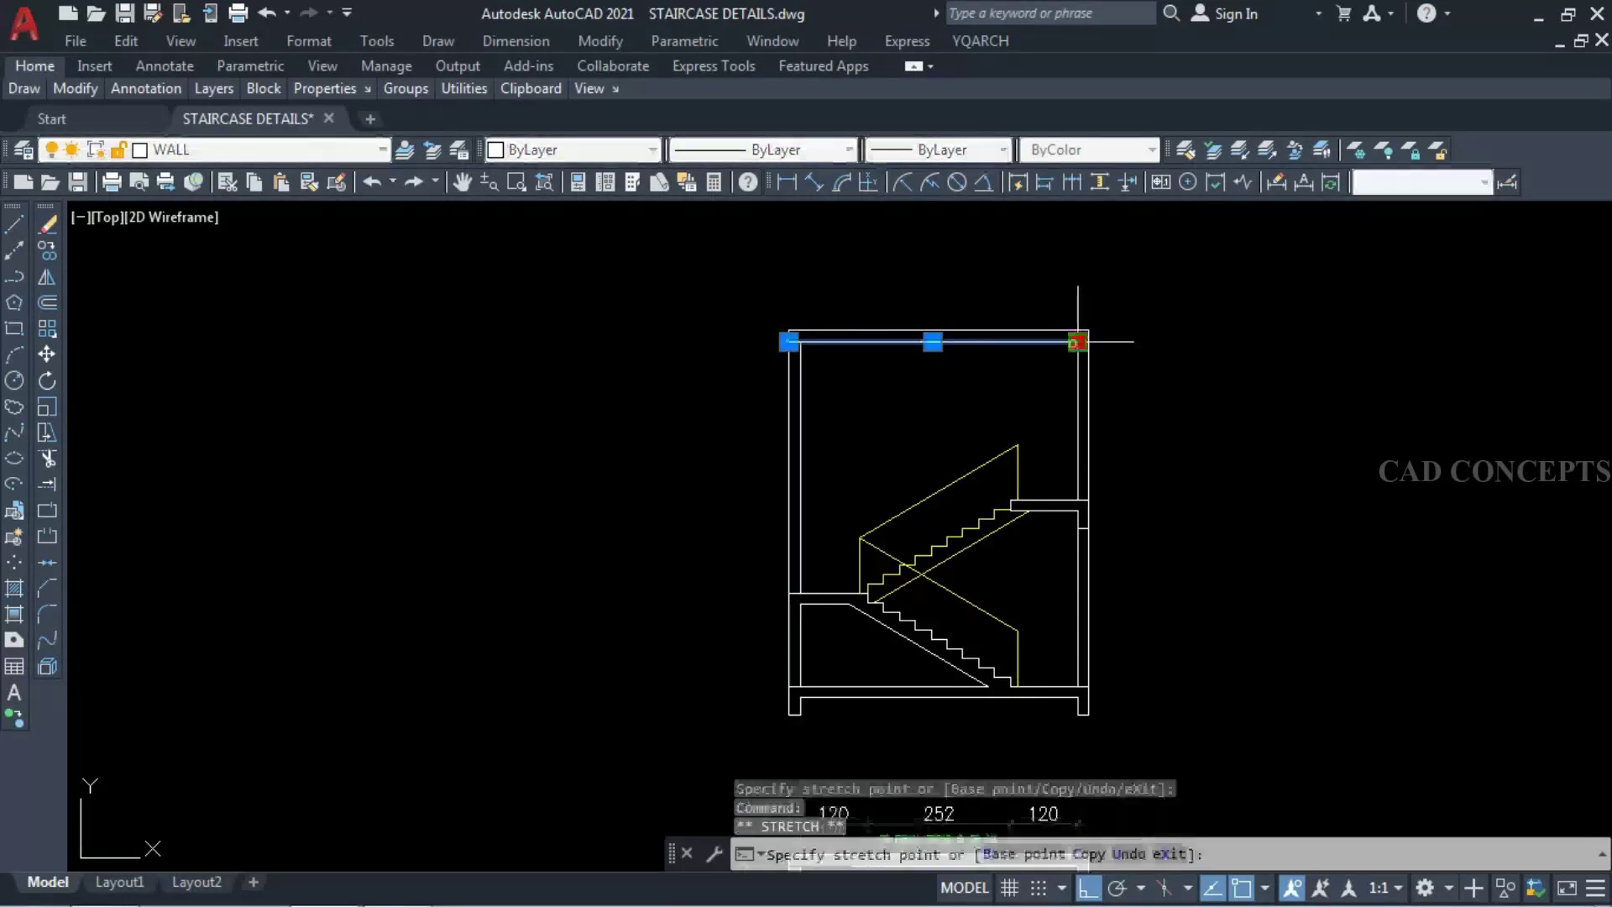
pyautogui.click(1089, 342)
pyautogui.press('Escape')
# - Break the upper wall and roof slab lines where they intersect
pyautogui.click(1126, 368)
pyautogui.click(656, 263)
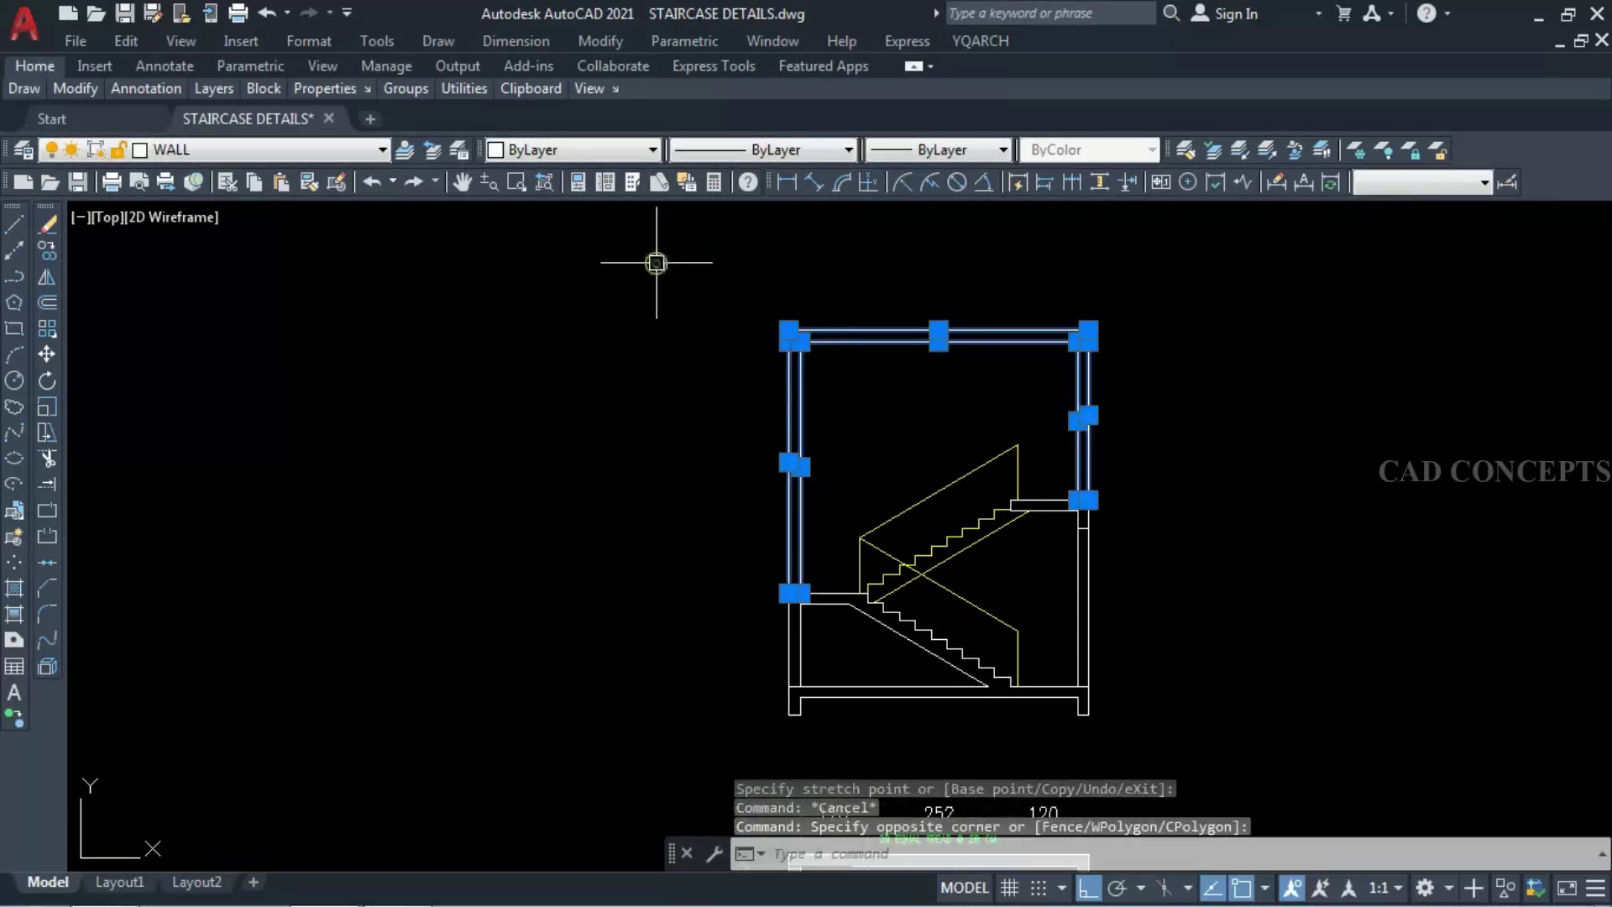
pyautogui.press('space')
# - Select the roof slab's outline pieces at the top of the staircase section
pyautogui.click(730, 366)
pyautogui.click(1070, 277)
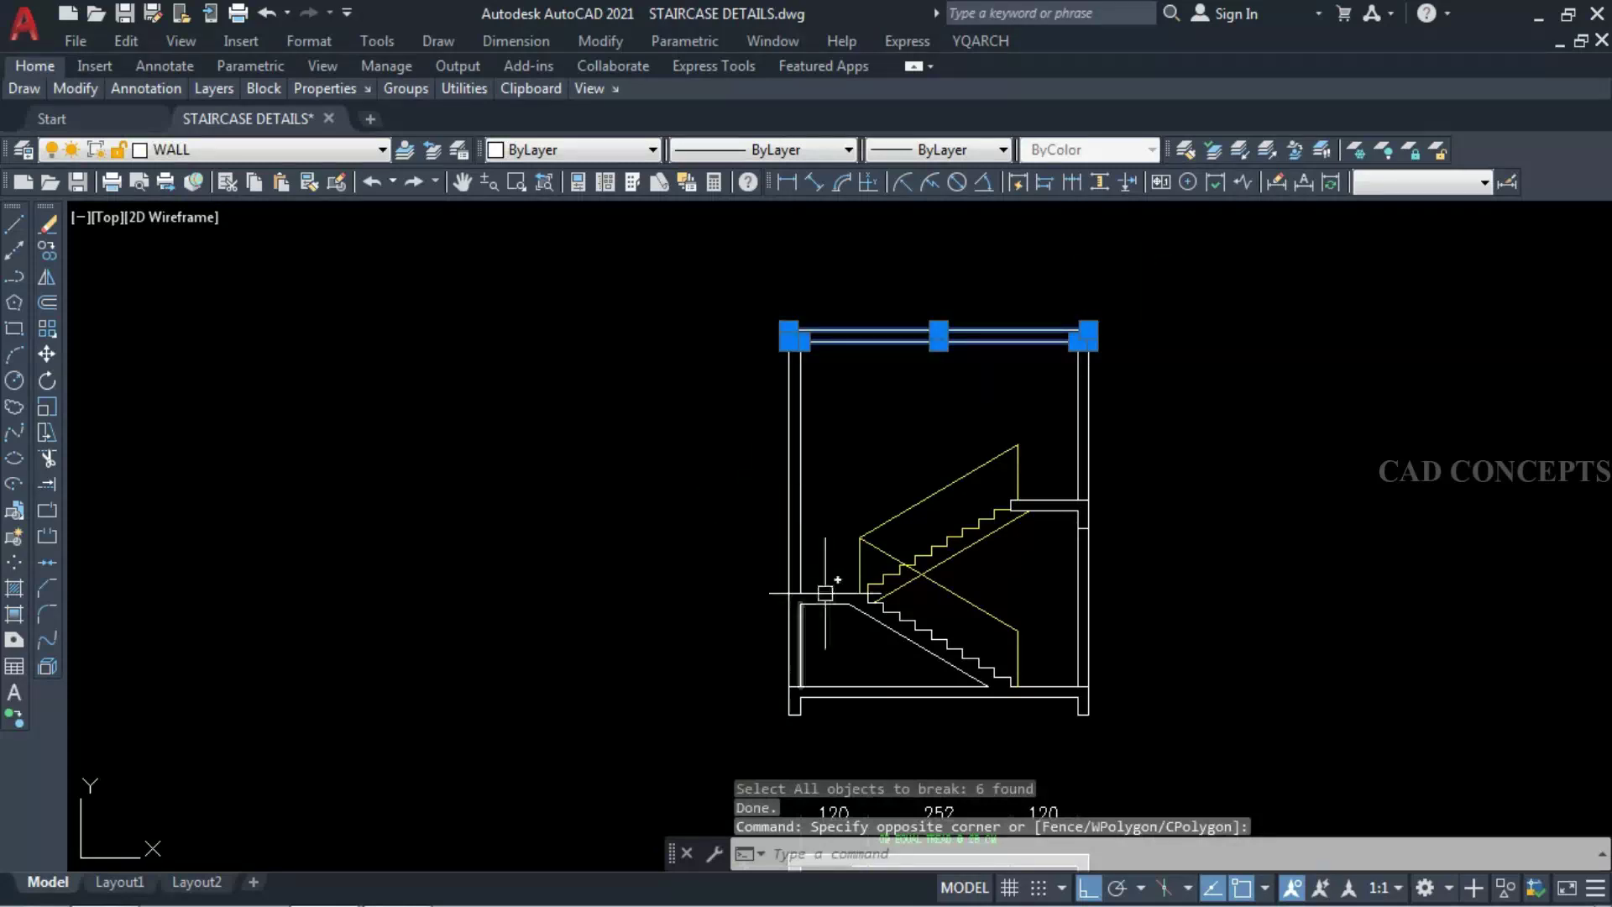
pyautogui.scroll(6, 821, 614)
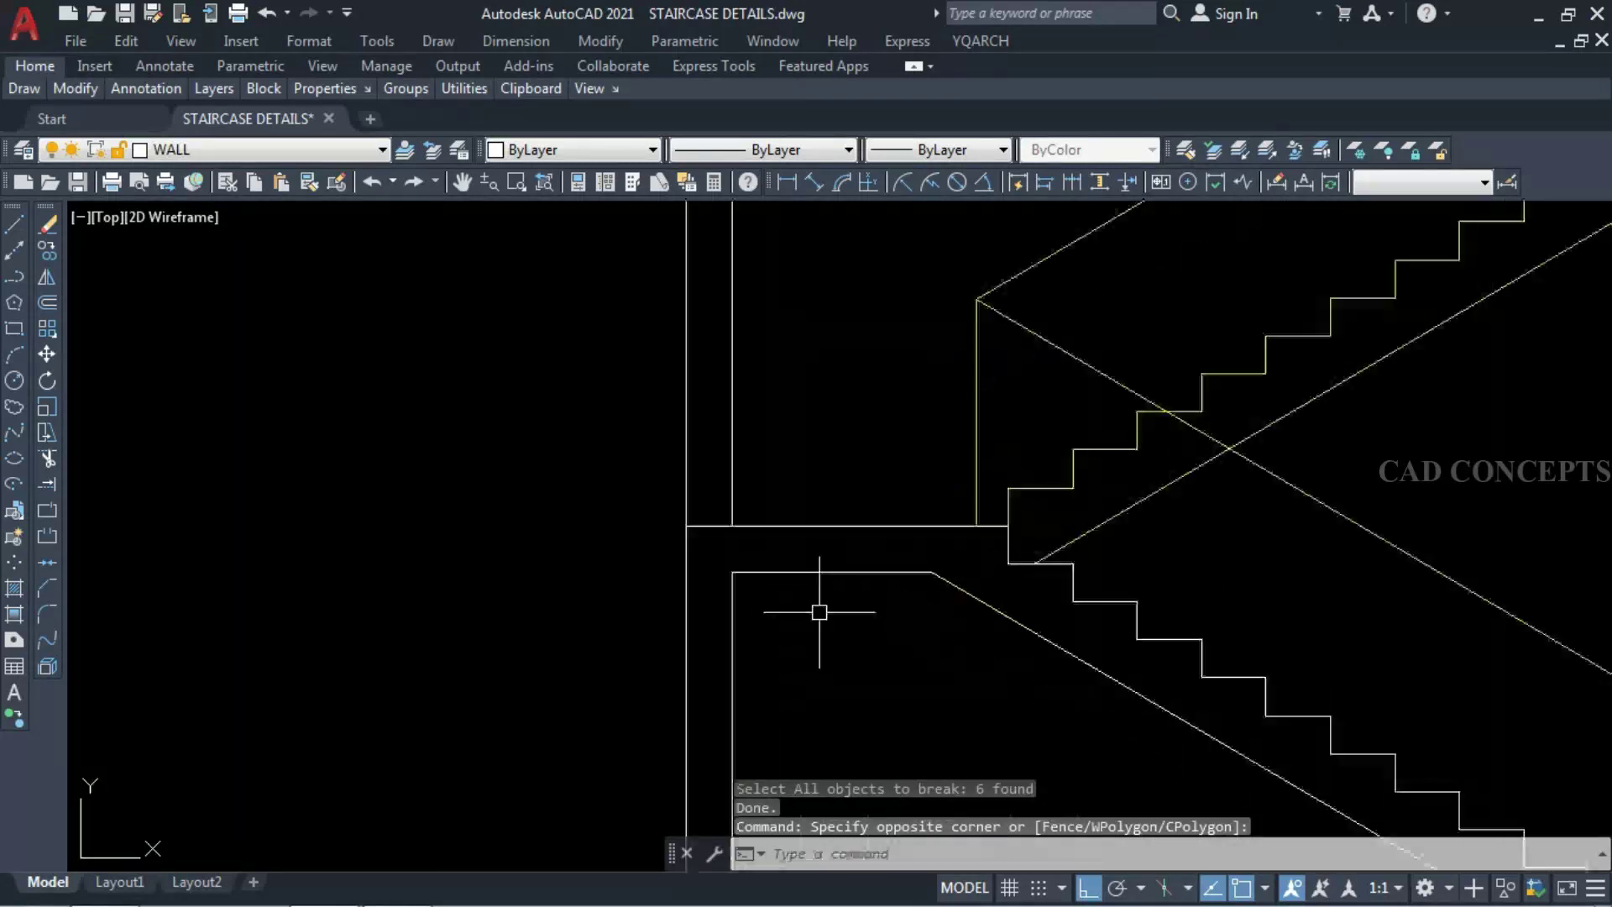
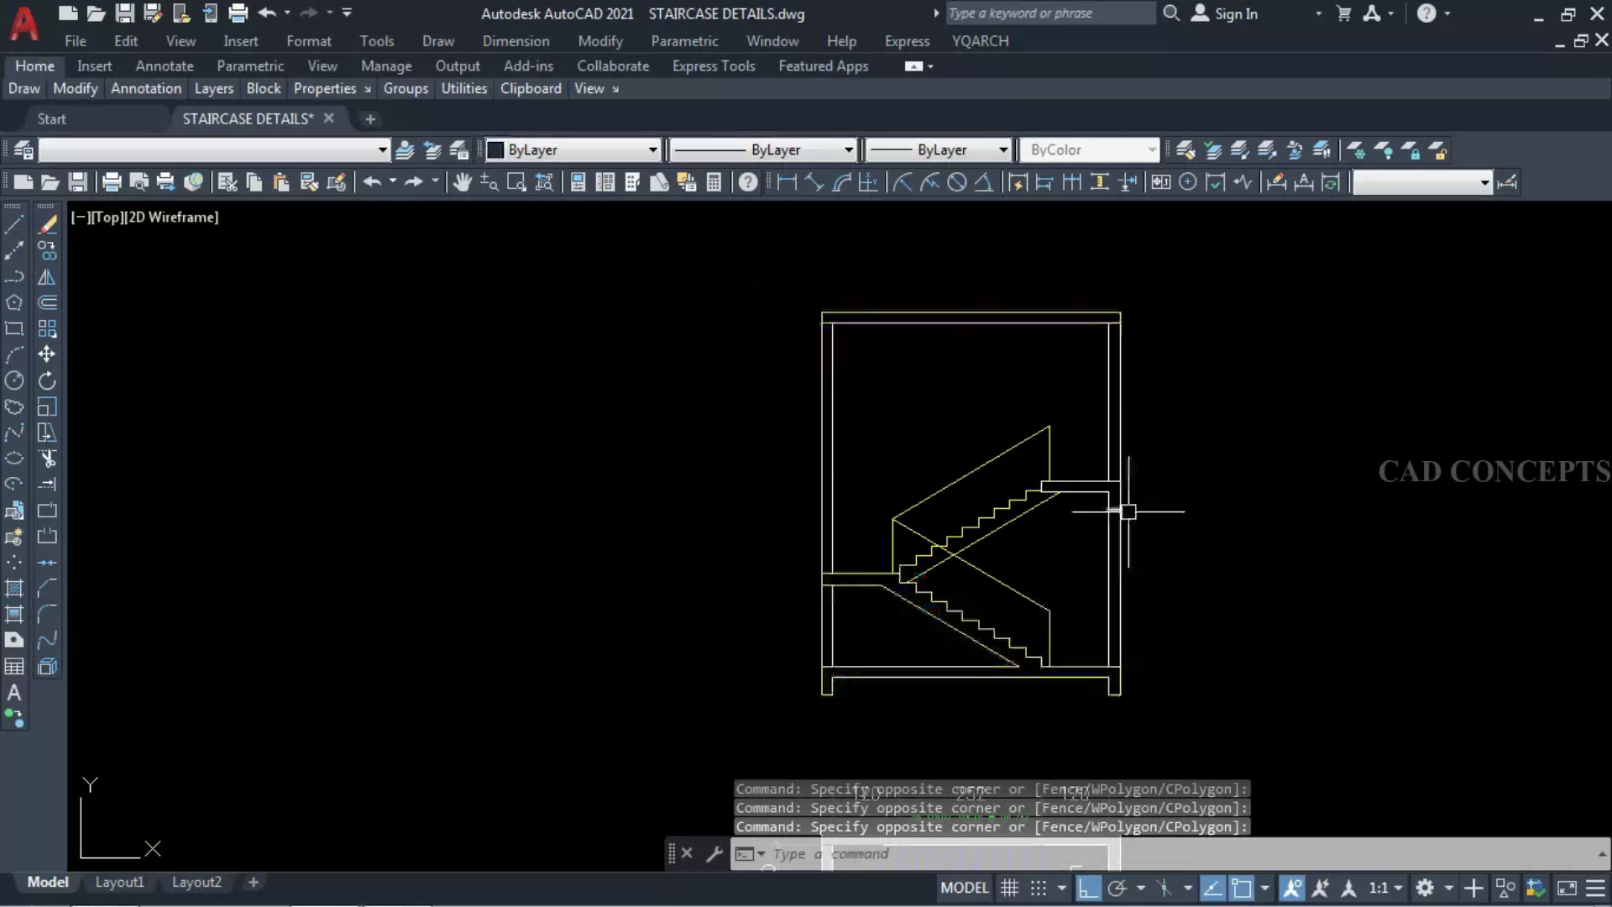
# - Change the upper flight's stepped line and sloping underside line to Color 250
pyautogui.moveTo(1137, 558); pyautogui.dragTo(943, 507, button='middle')
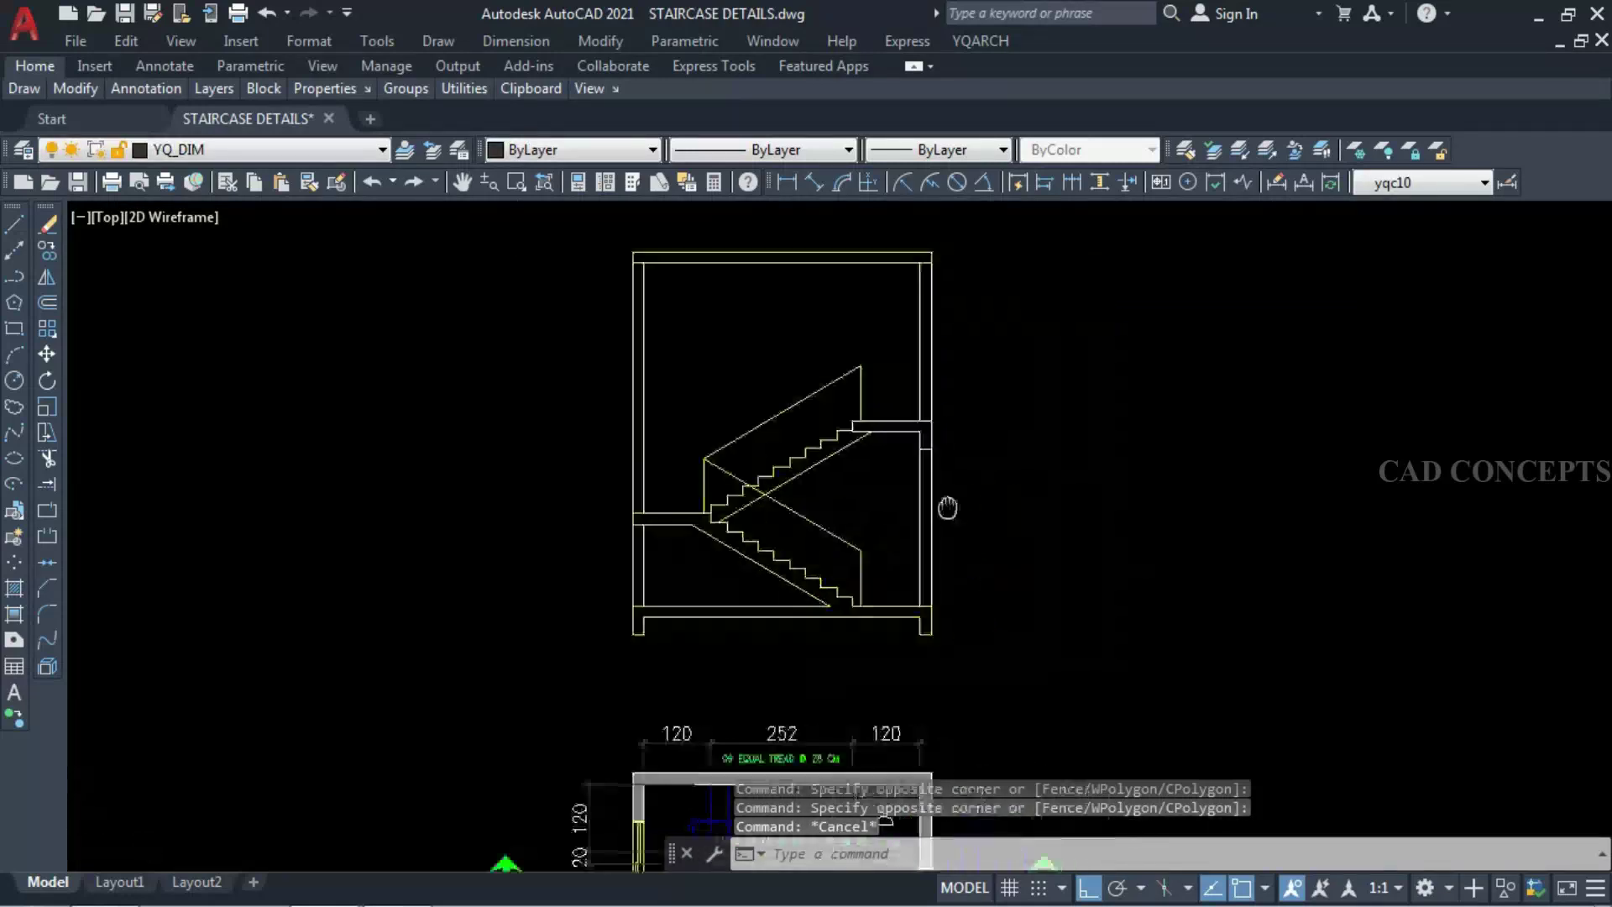
pyautogui.click(771, 466)
pyautogui.scroll(2, 819, 445)
pyautogui.click(571, 150)
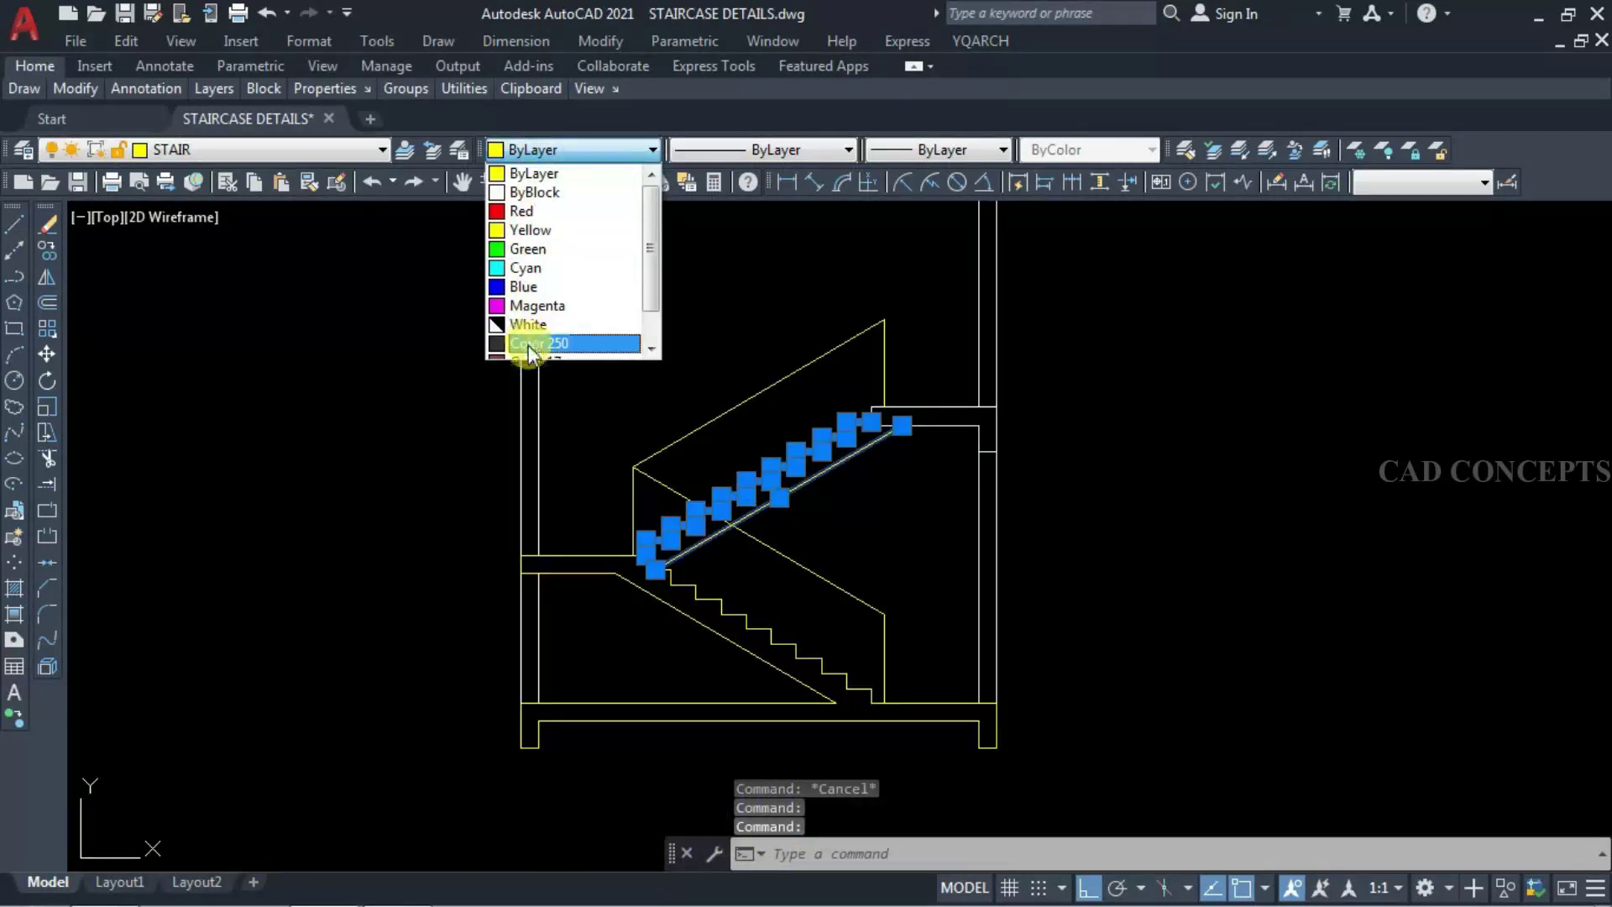
pyautogui.scroll(-1, 529, 359)
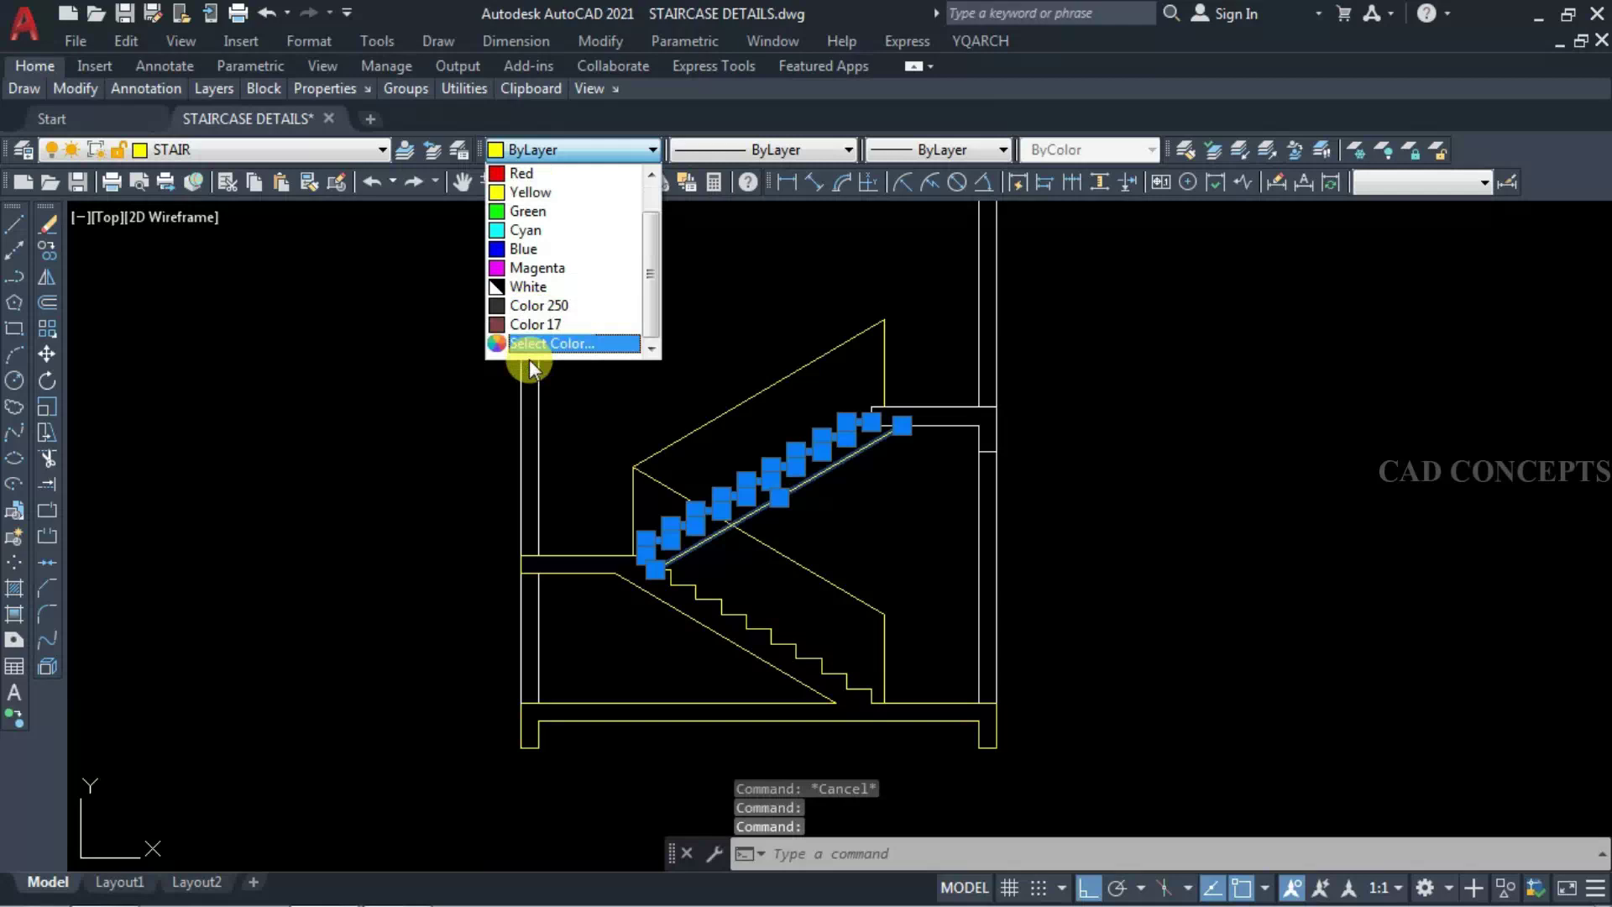
pyautogui.click(537, 305)
pyautogui.press('Escape')
# - Stretch the top end of the wall beneath the upper landing up to the landing slab's underside
pyautogui.scroll(3, 1002, 448)
pyautogui.click(1036, 439)
pyautogui.click(949, 533)
pyautogui.write('s')
pyautogui.press('Return')
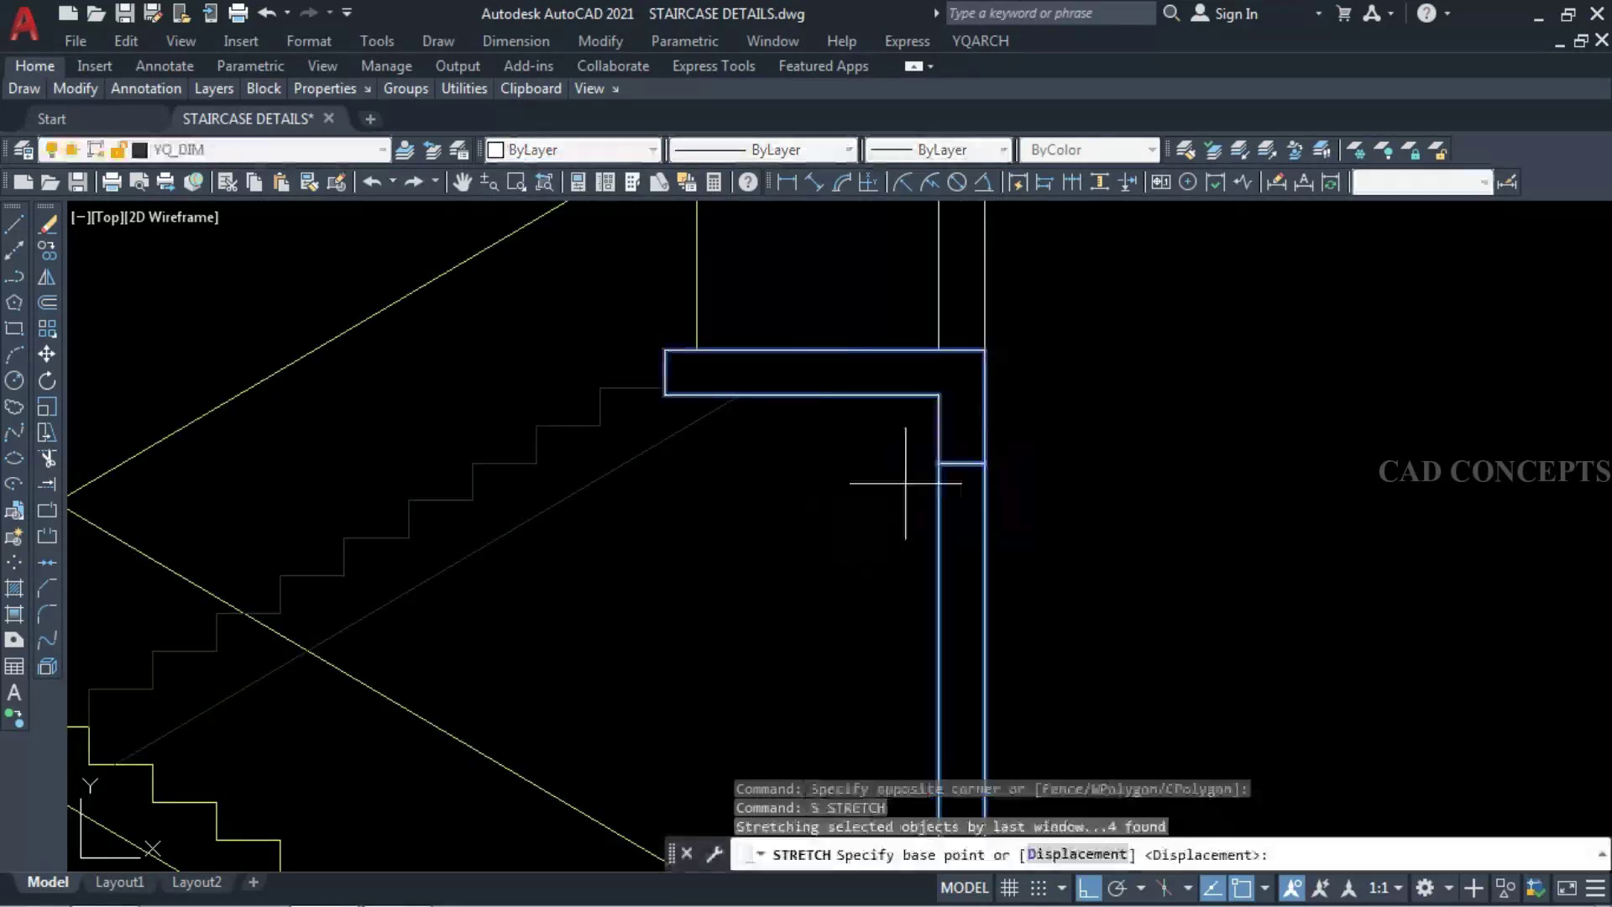
pyautogui.click(938, 463)
pyautogui.click(938, 395)
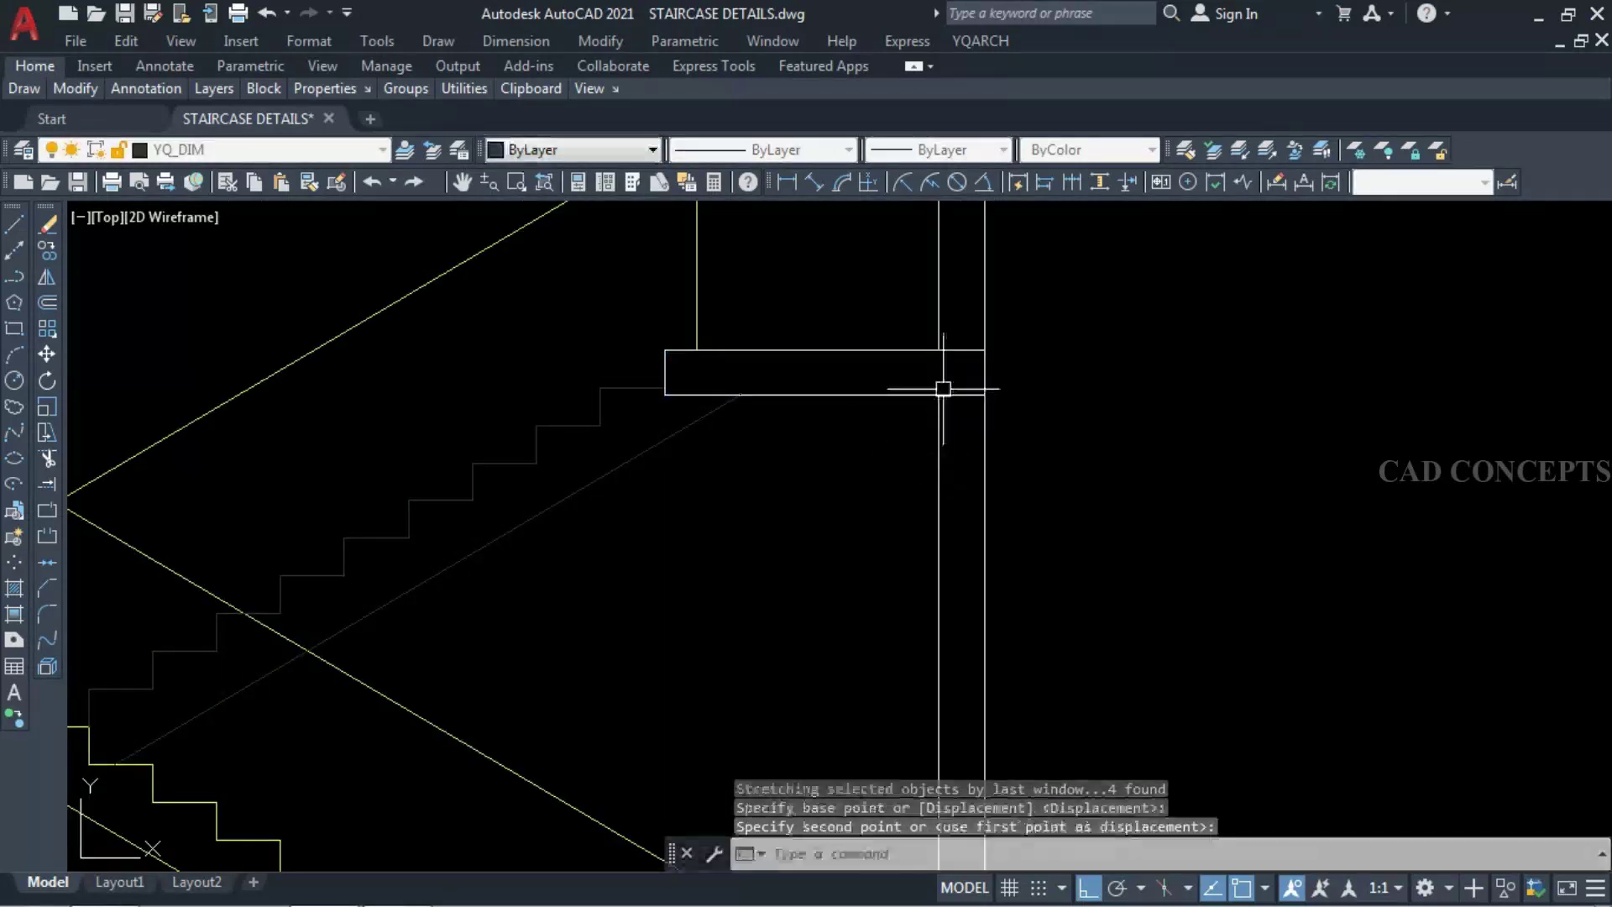
# - Match the upper landing slab's properties to the lower flight's stepped line
pyautogui.click(892, 396)
pyautogui.scroll(-2, 793, 269)
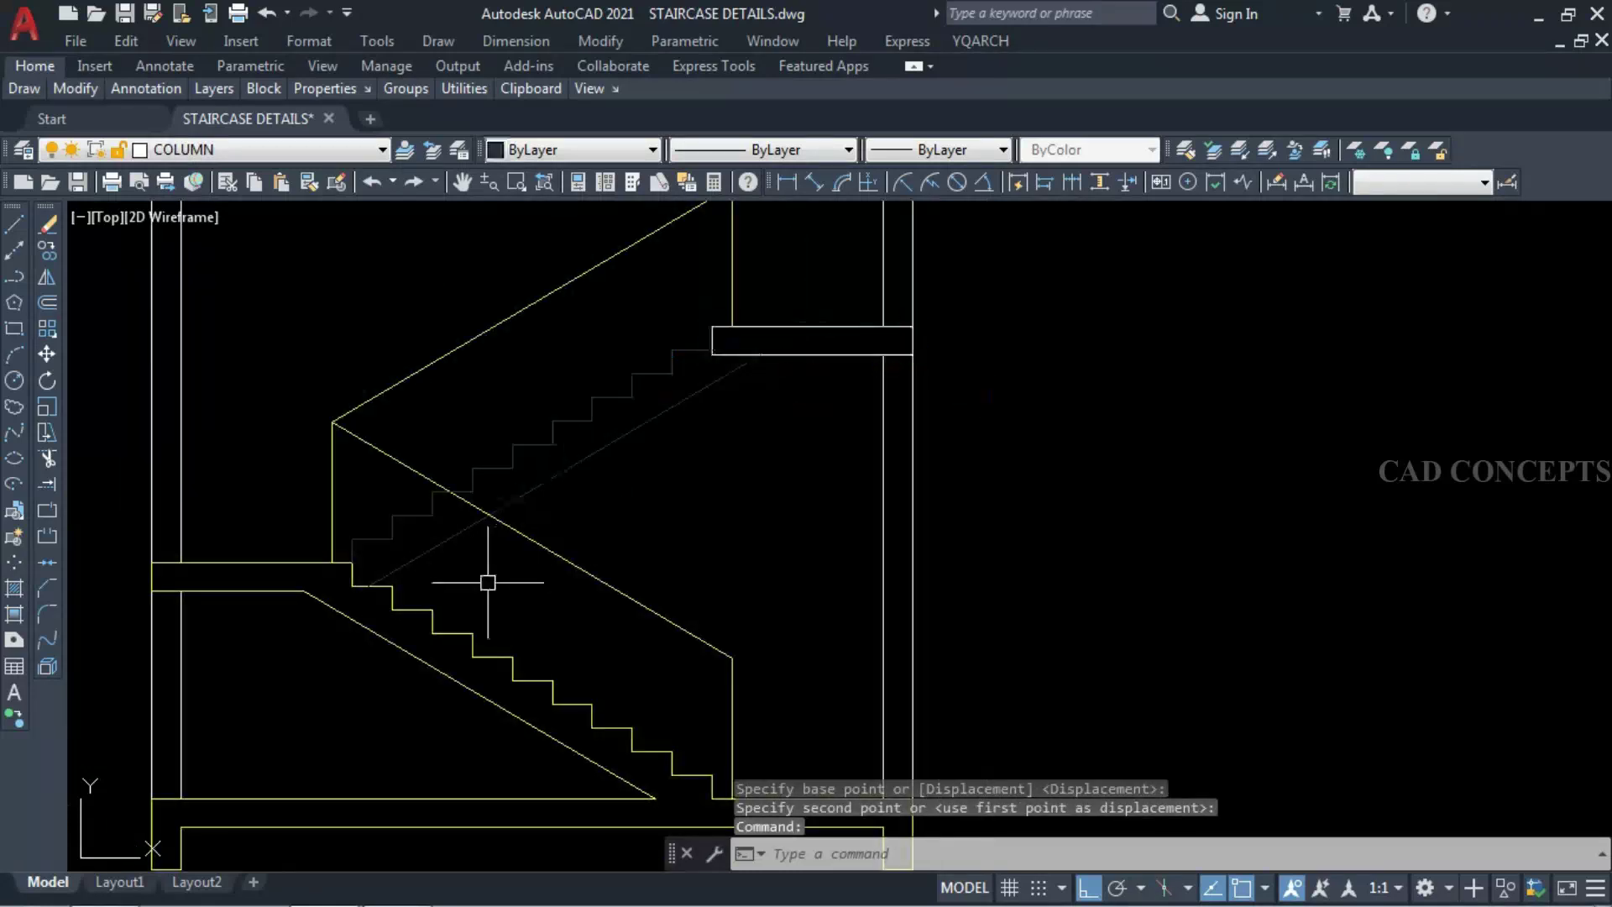
pyautogui.press('Escape')
pyautogui.click(449, 632)
pyautogui.write('ma')
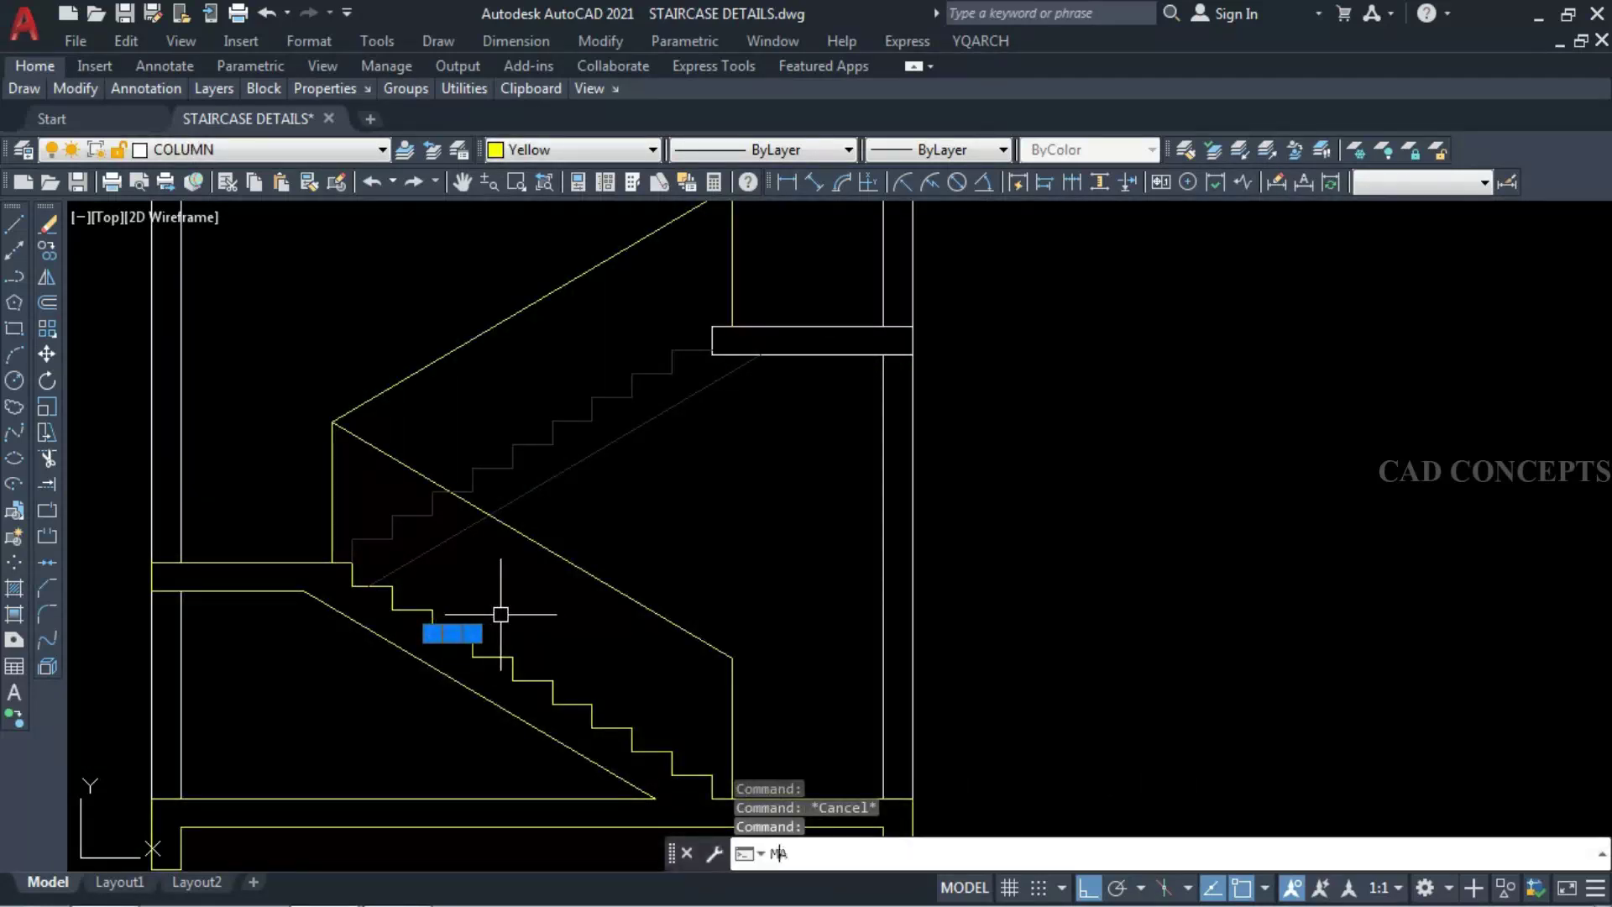
pyautogui.press('Return')
pyautogui.click(802, 357)
pyautogui.press('Escape')
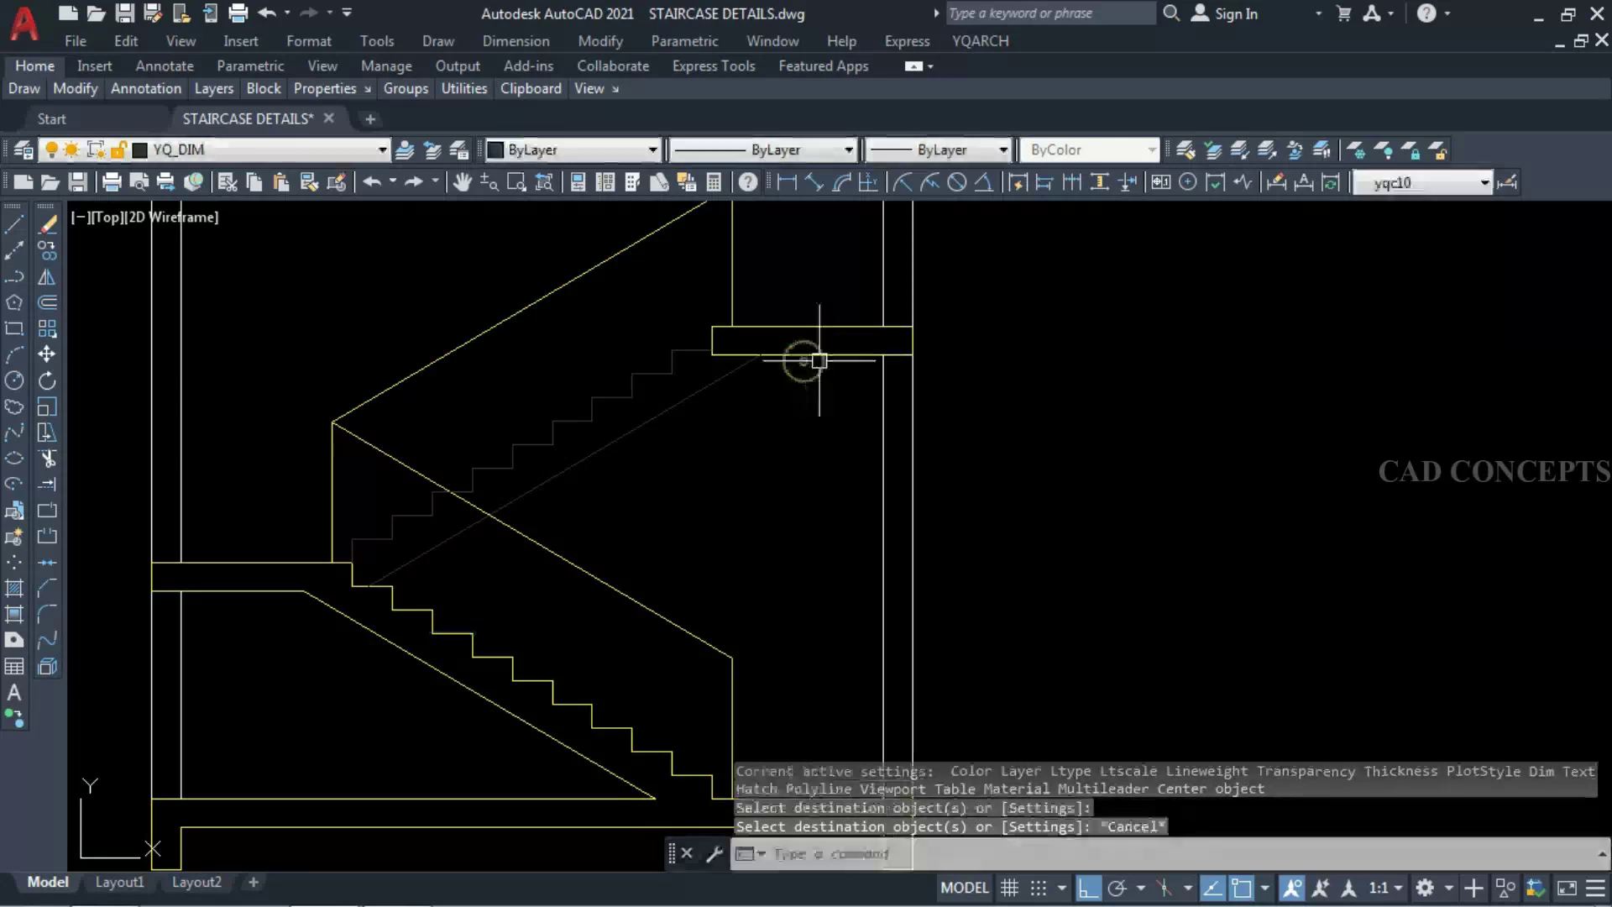
# - Start YQArch Auto Serial Number (ABH) in Pick Points mode, with first number 01, text height 15 and step increment 1
pyautogui.scroll(-4, 915, 382)
pyautogui.write('abh')
pyautogui.press('Return')
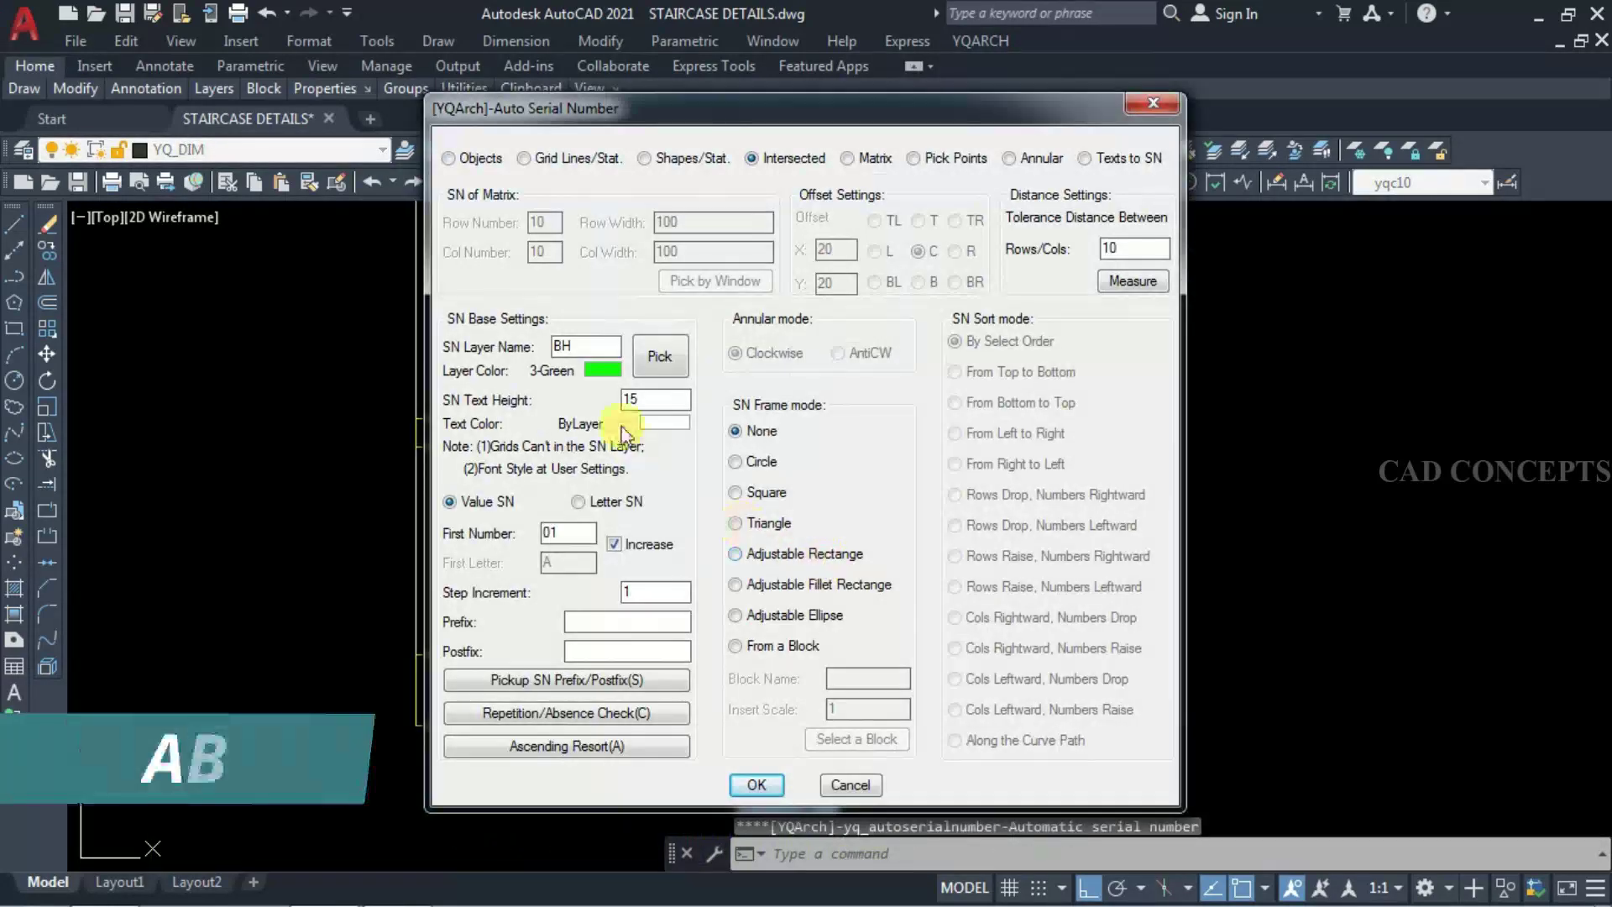
pyautogui.click(919, 158)
pyautogui.click(756, 785)
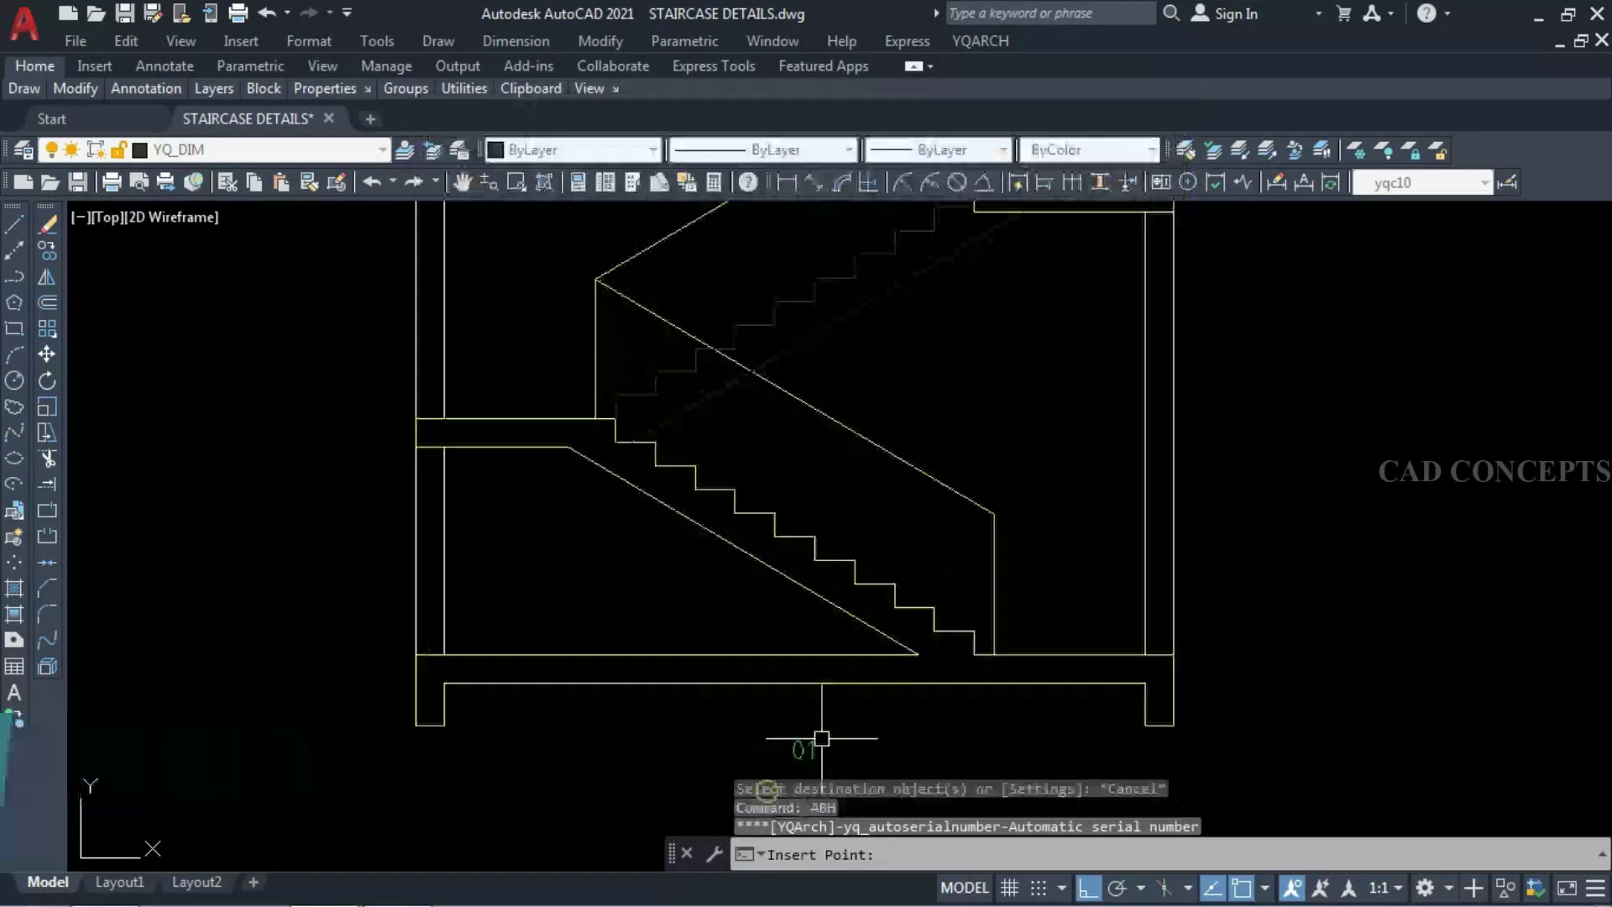
# - Place serial numbers 01 to 09 above the treads of the lower flight, from the lowest step upward
pyautogui.scroll(3, 940, 632)
pyautogui.scroll(2, 941, 631)
pyautogui.click(992, 592)
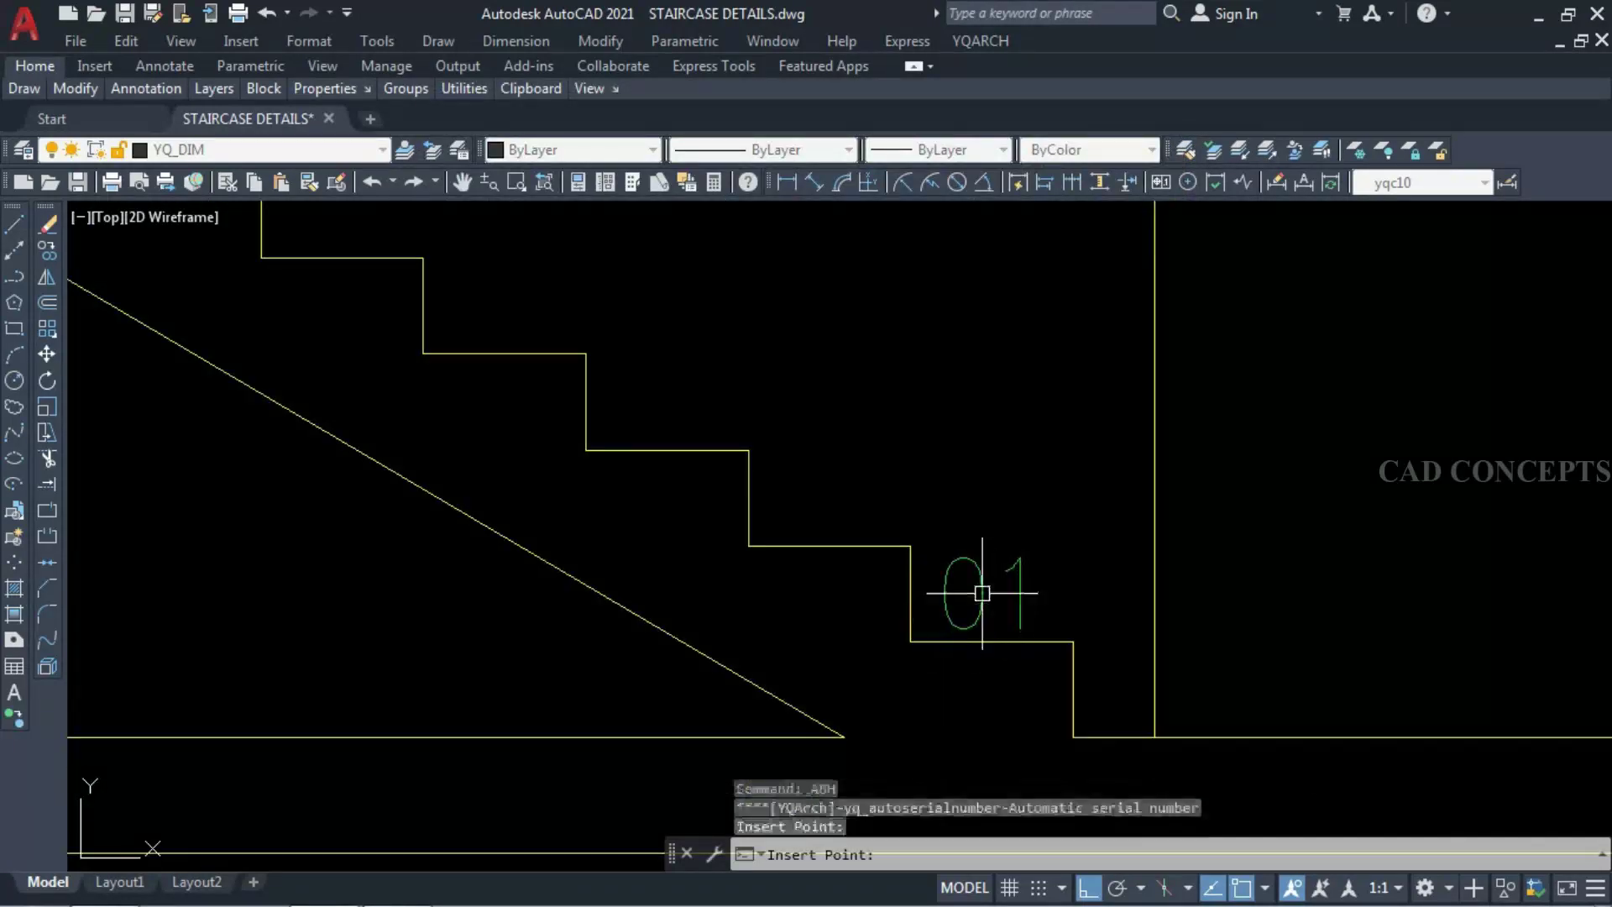
pyautogui.click(836, 493)
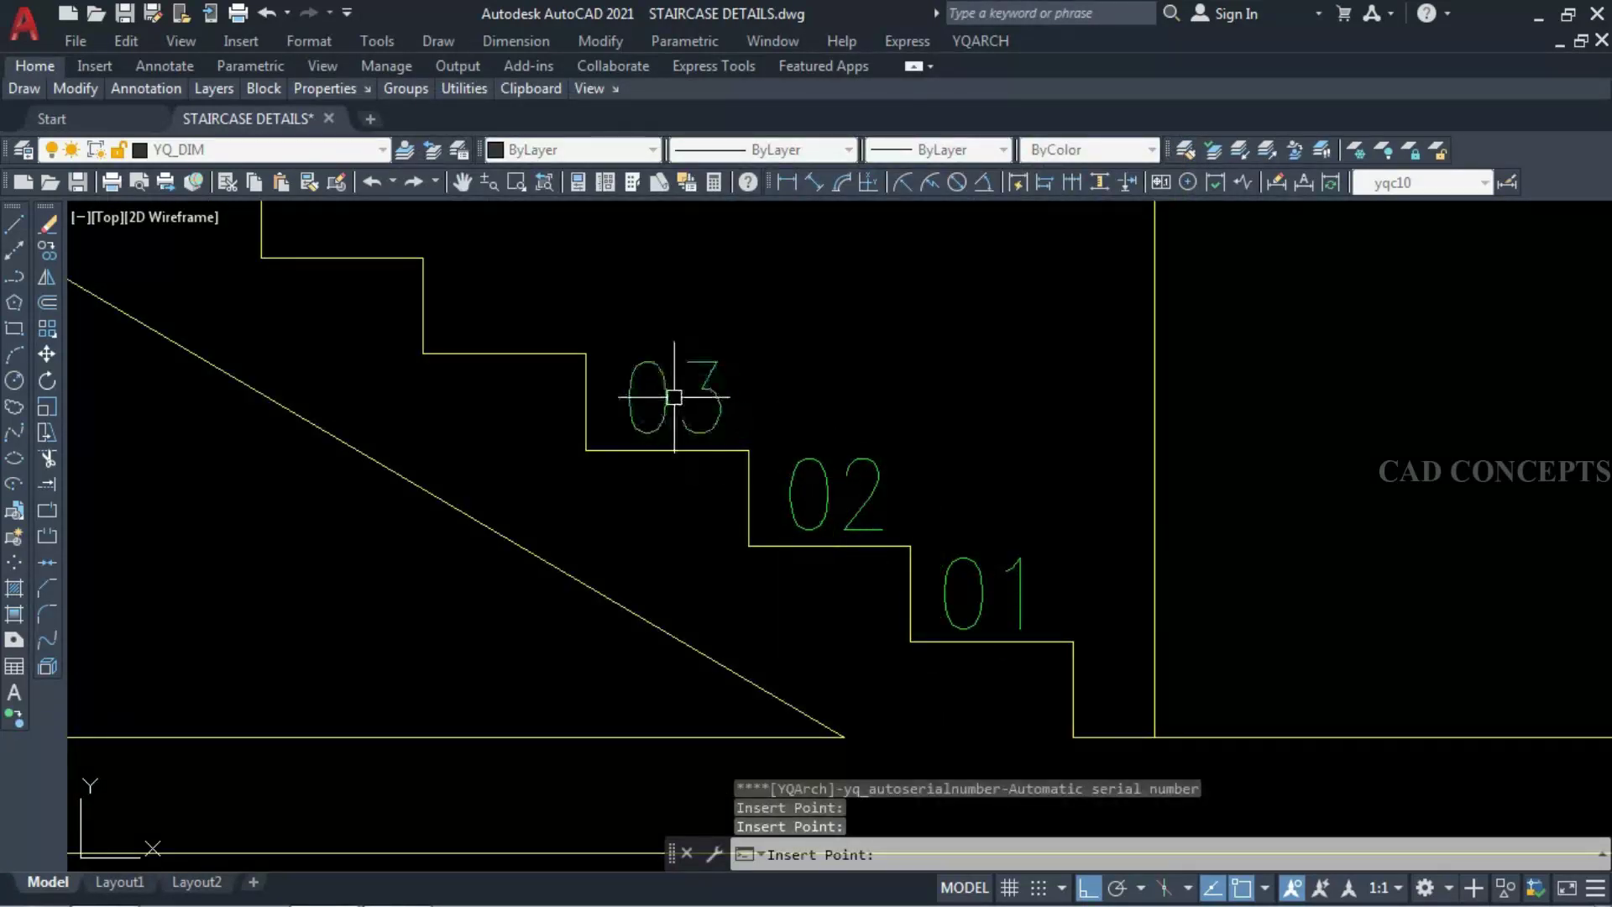
pyautogui.click(674, 394)
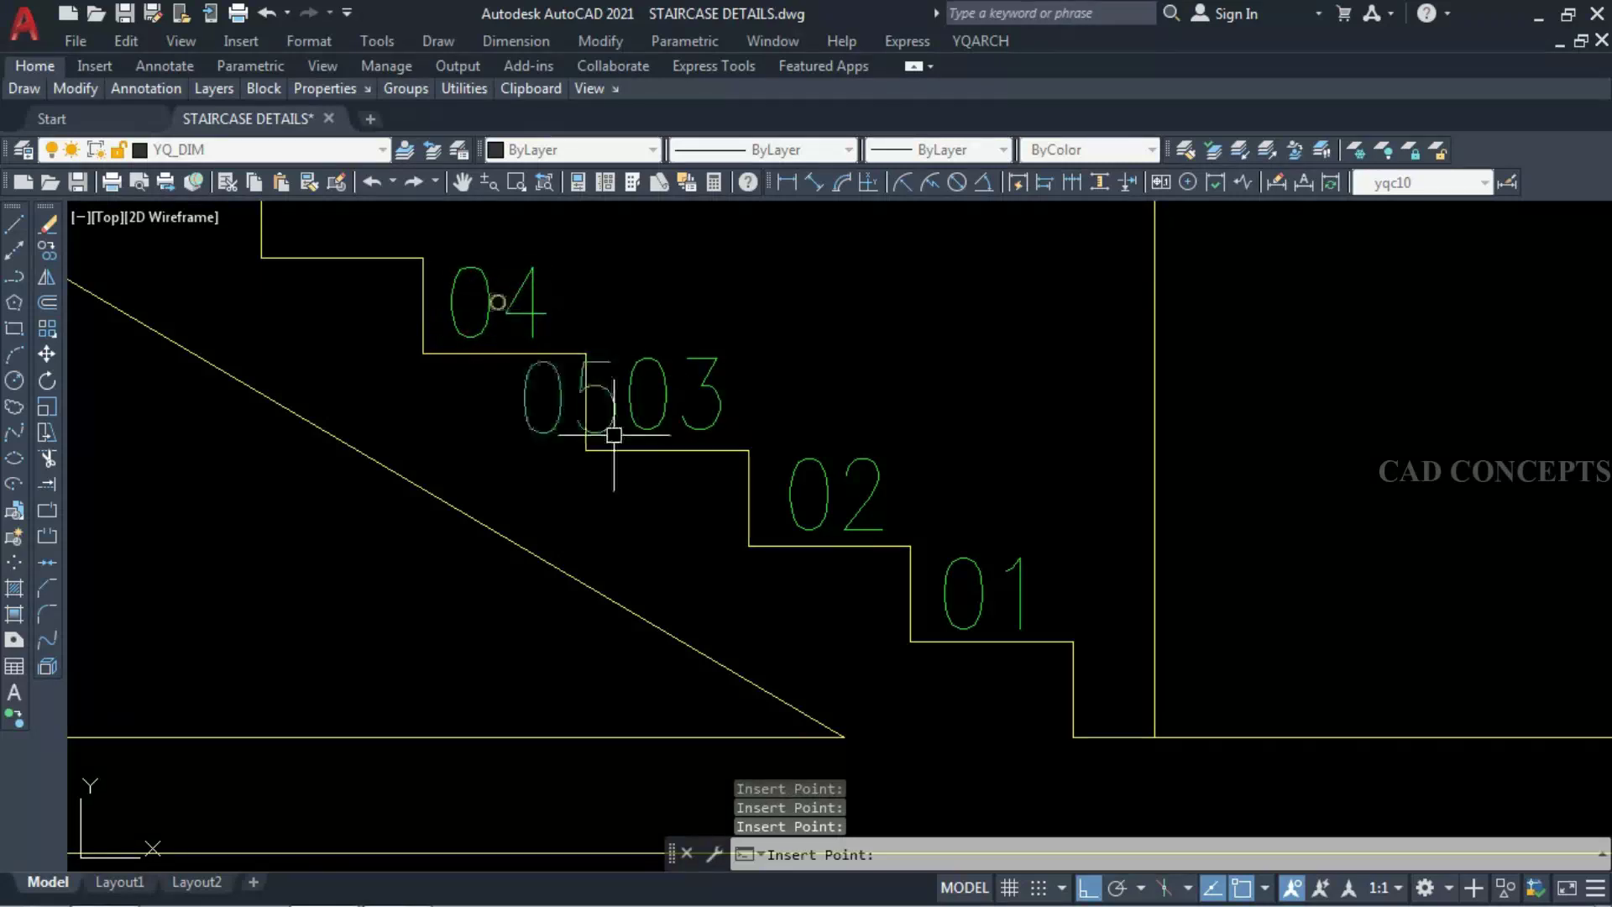
pyautogui.scroll(-3, 932, 610)
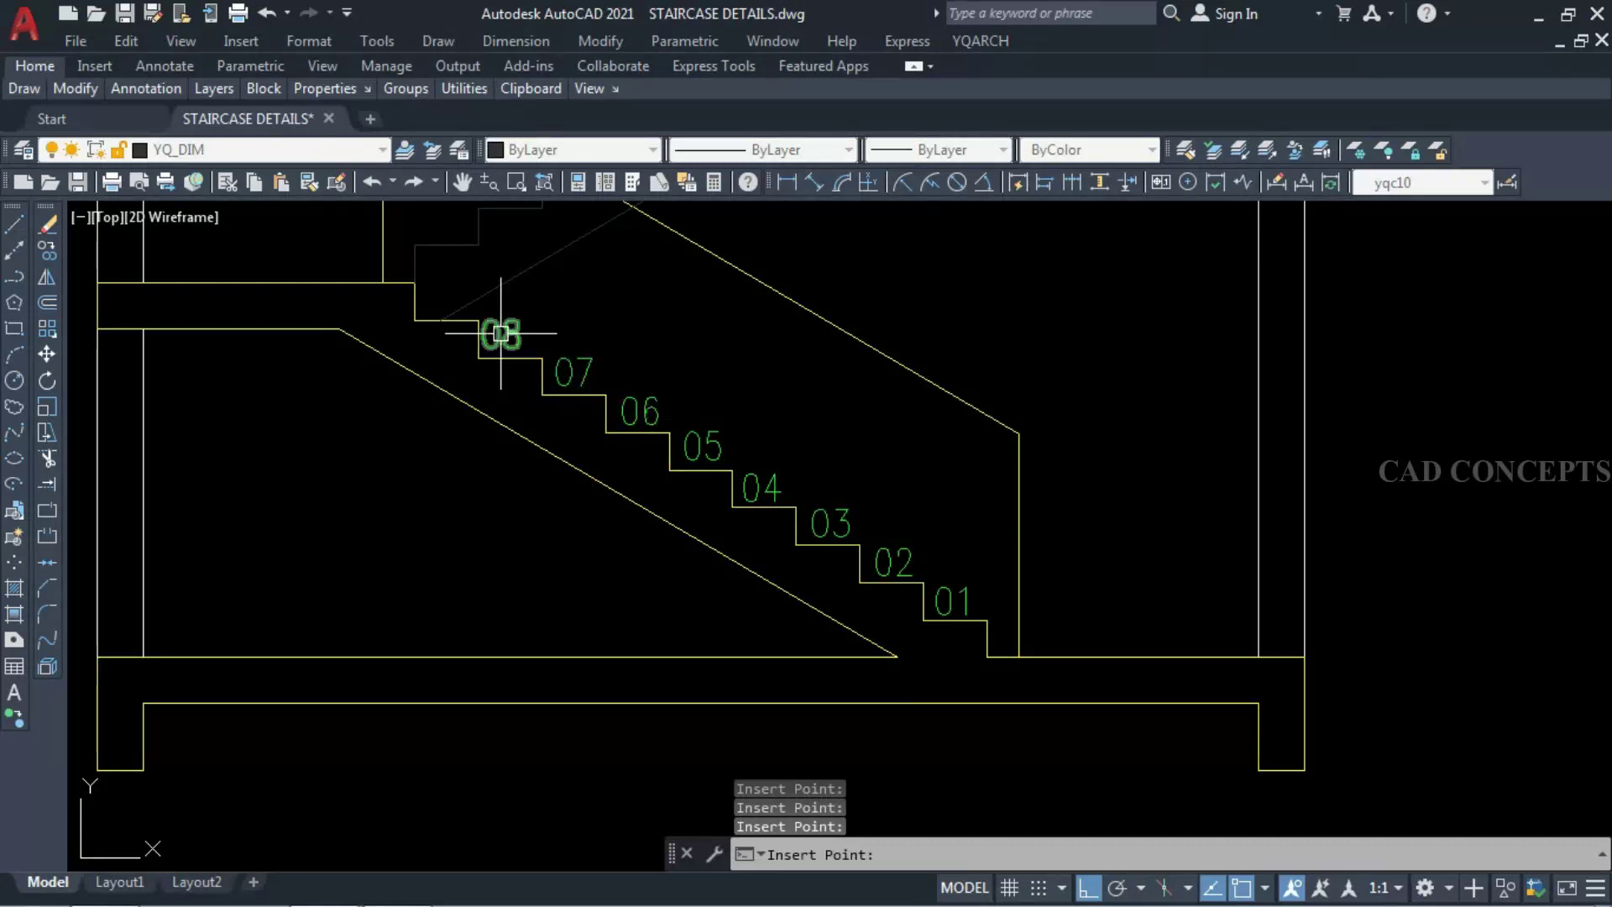
pyautogui.click(446, 290)
# - Place number 10 at the mid landing, 11 to 19 up the upper flight's treads, and 20 at the upper landing
pyautogui.scroll(-5, 414, 644)
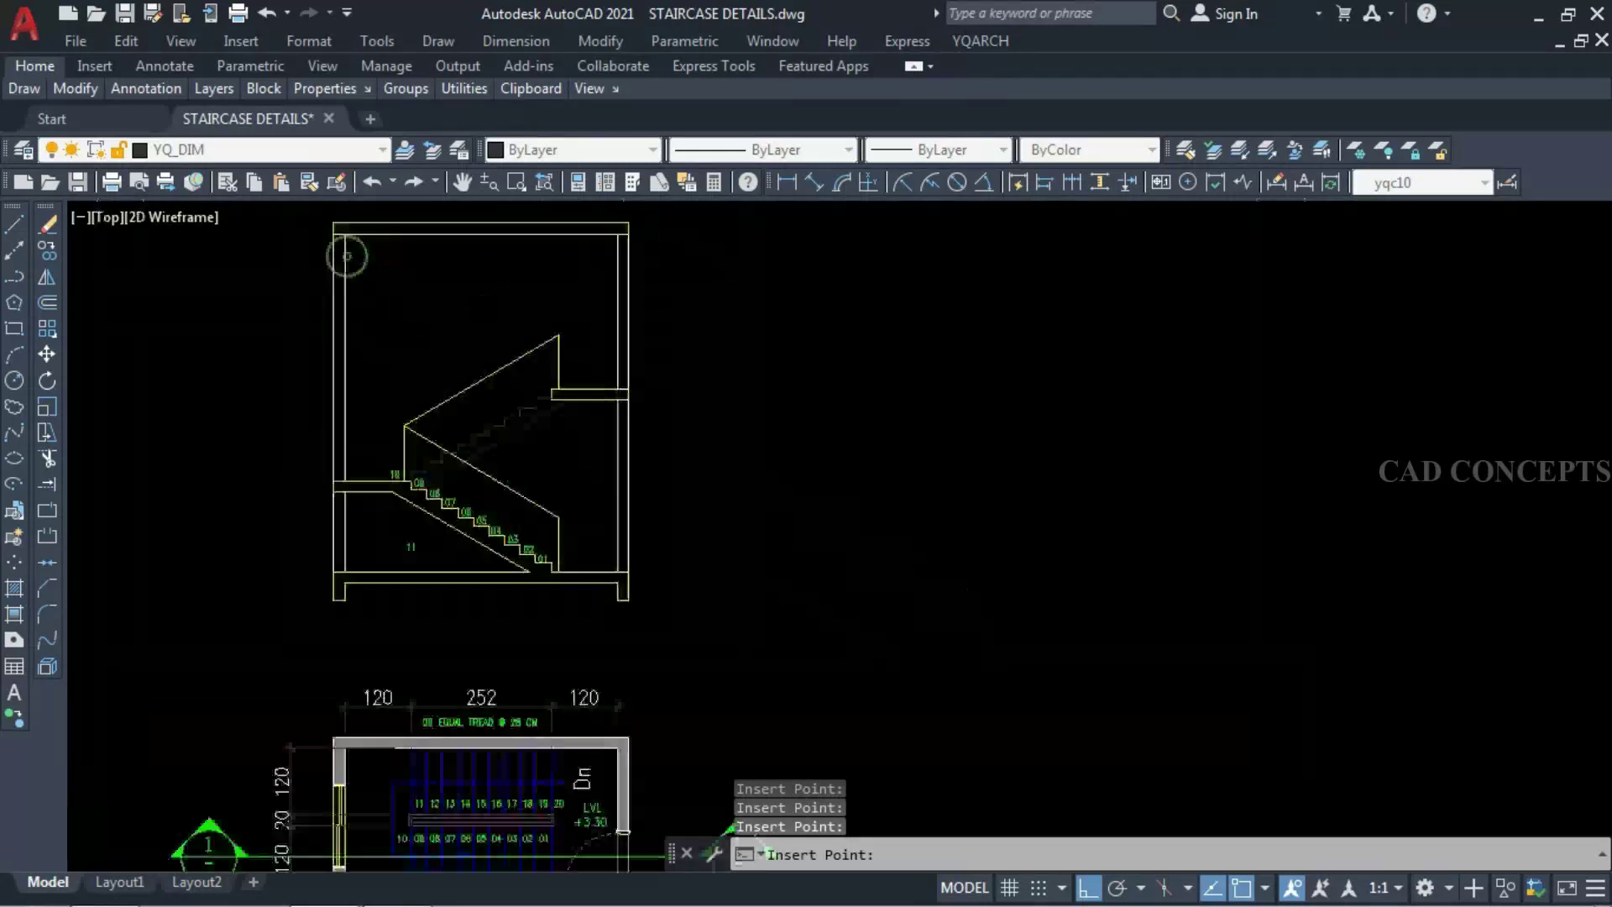
pyautogui.scroll(5, 421, 473)
pyautogui.click(312, 532)
pyautogui.click(459, 482)
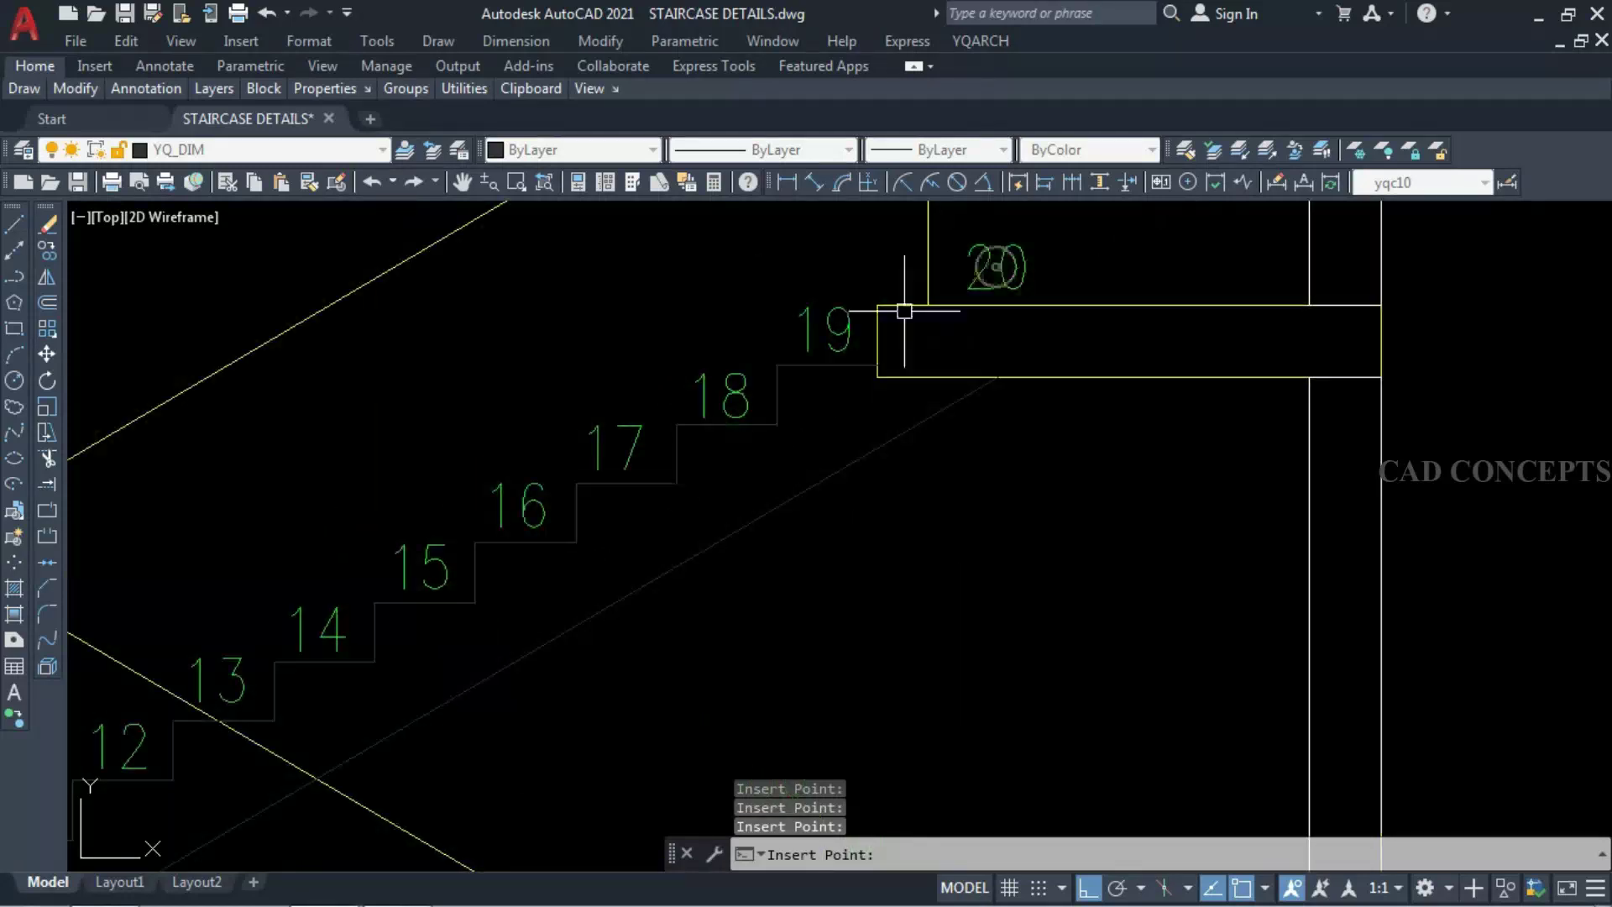
pyautogui.press('Escape')
pyautogui.scroll(-5, 900, 317)
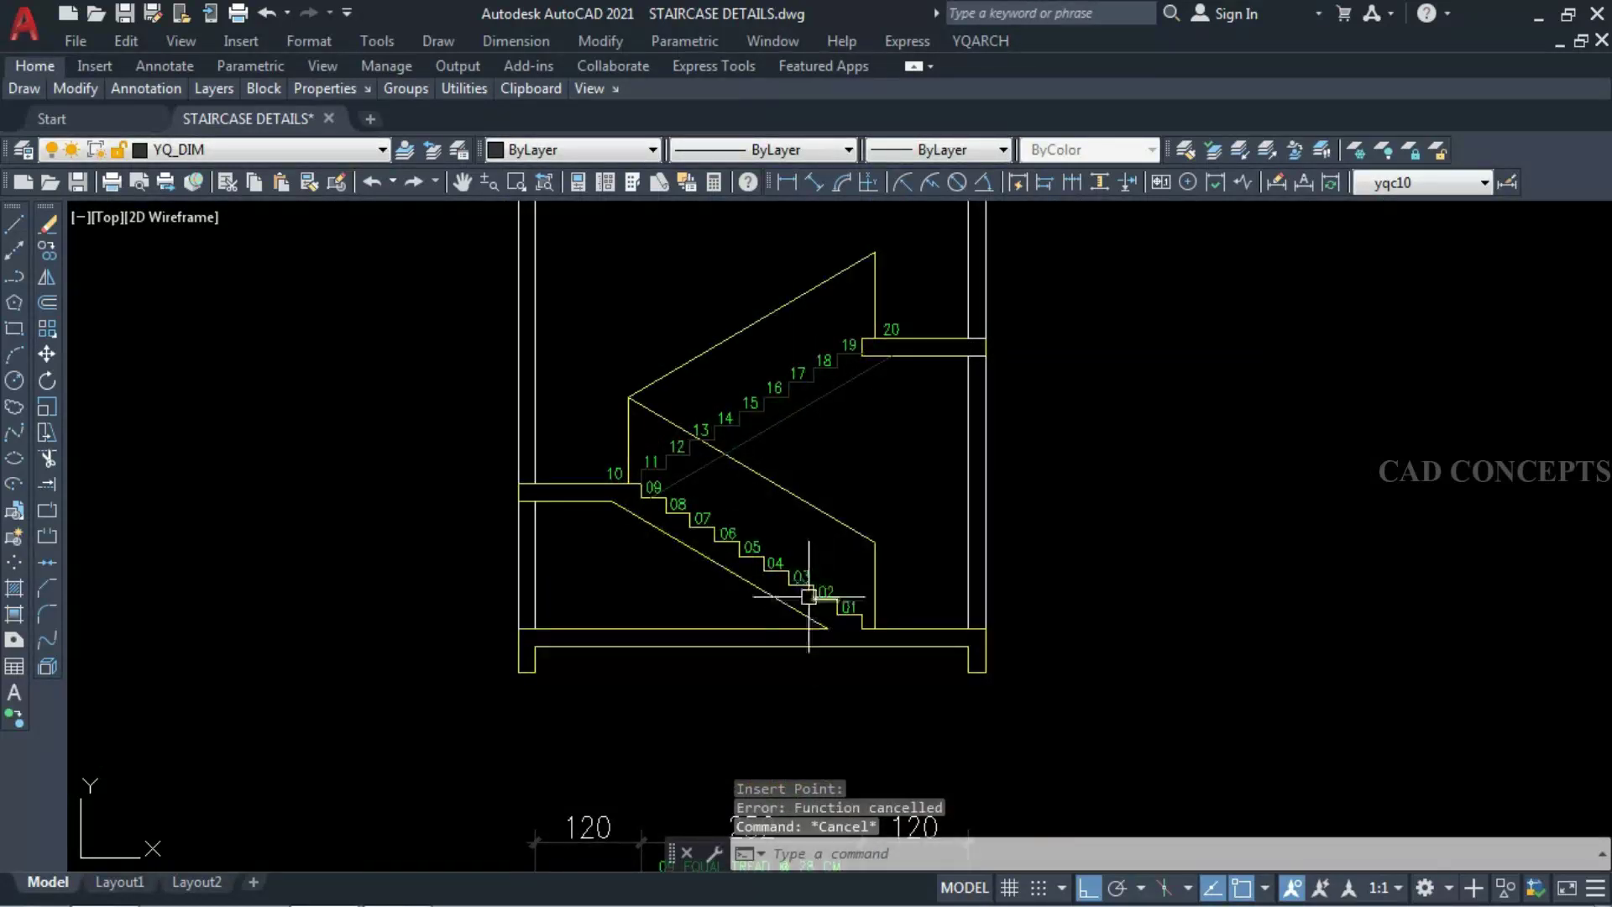
# - Hatch the continuous area of the base slab, lower flight and mid landing
pyautogui.write('H')
pyautogui.press('Return')
pyautogui.click(674, 527)
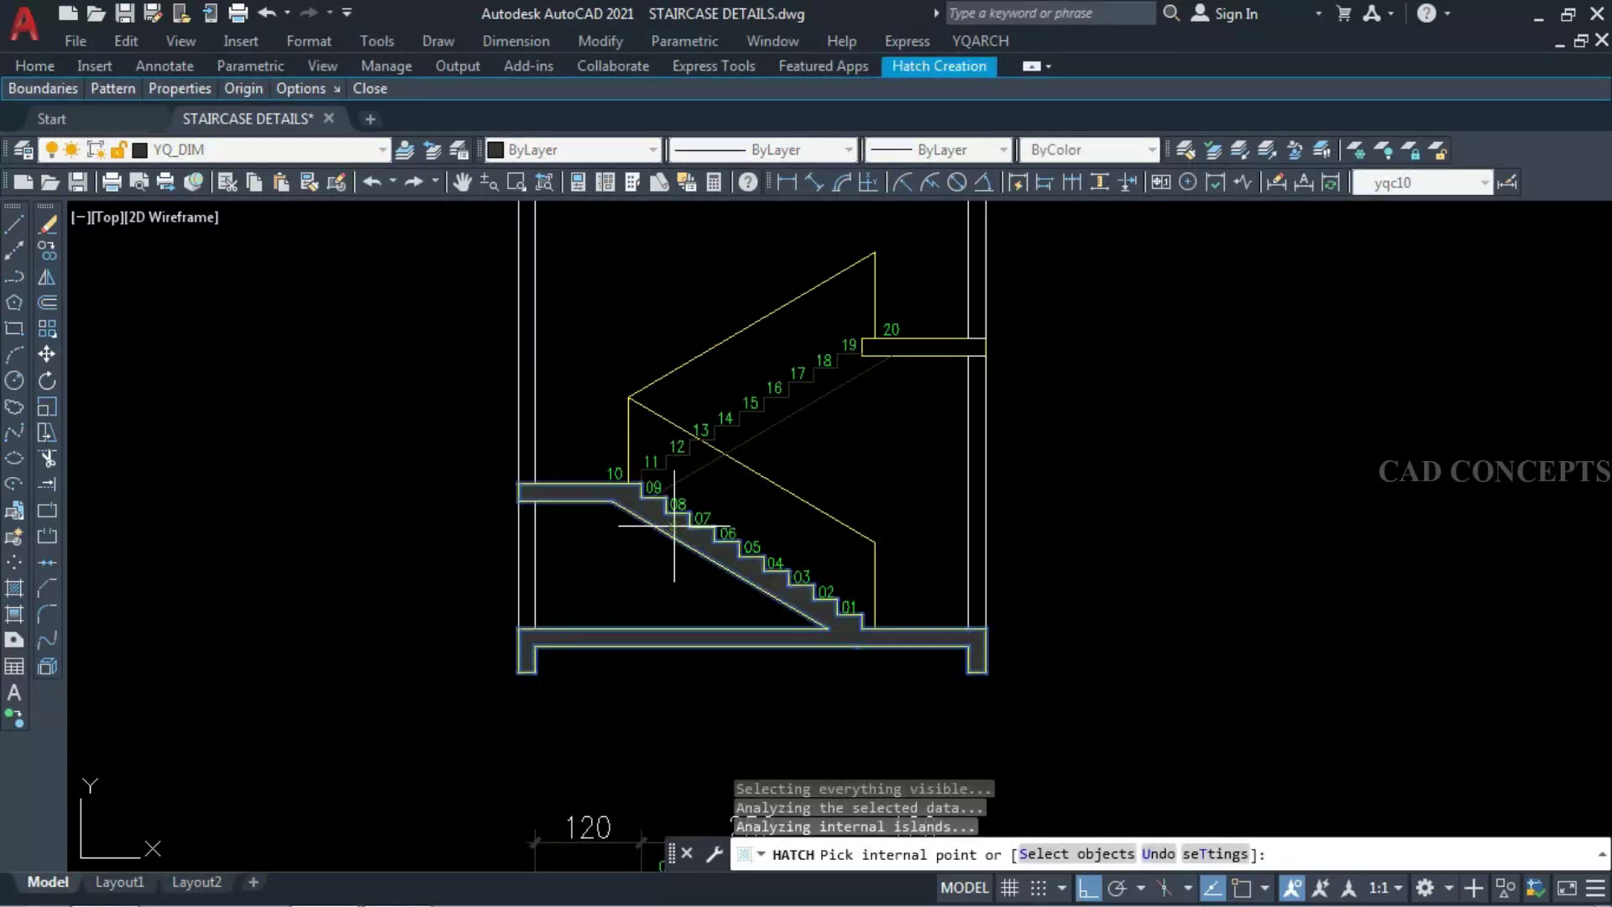
pyautogui.press('Return')
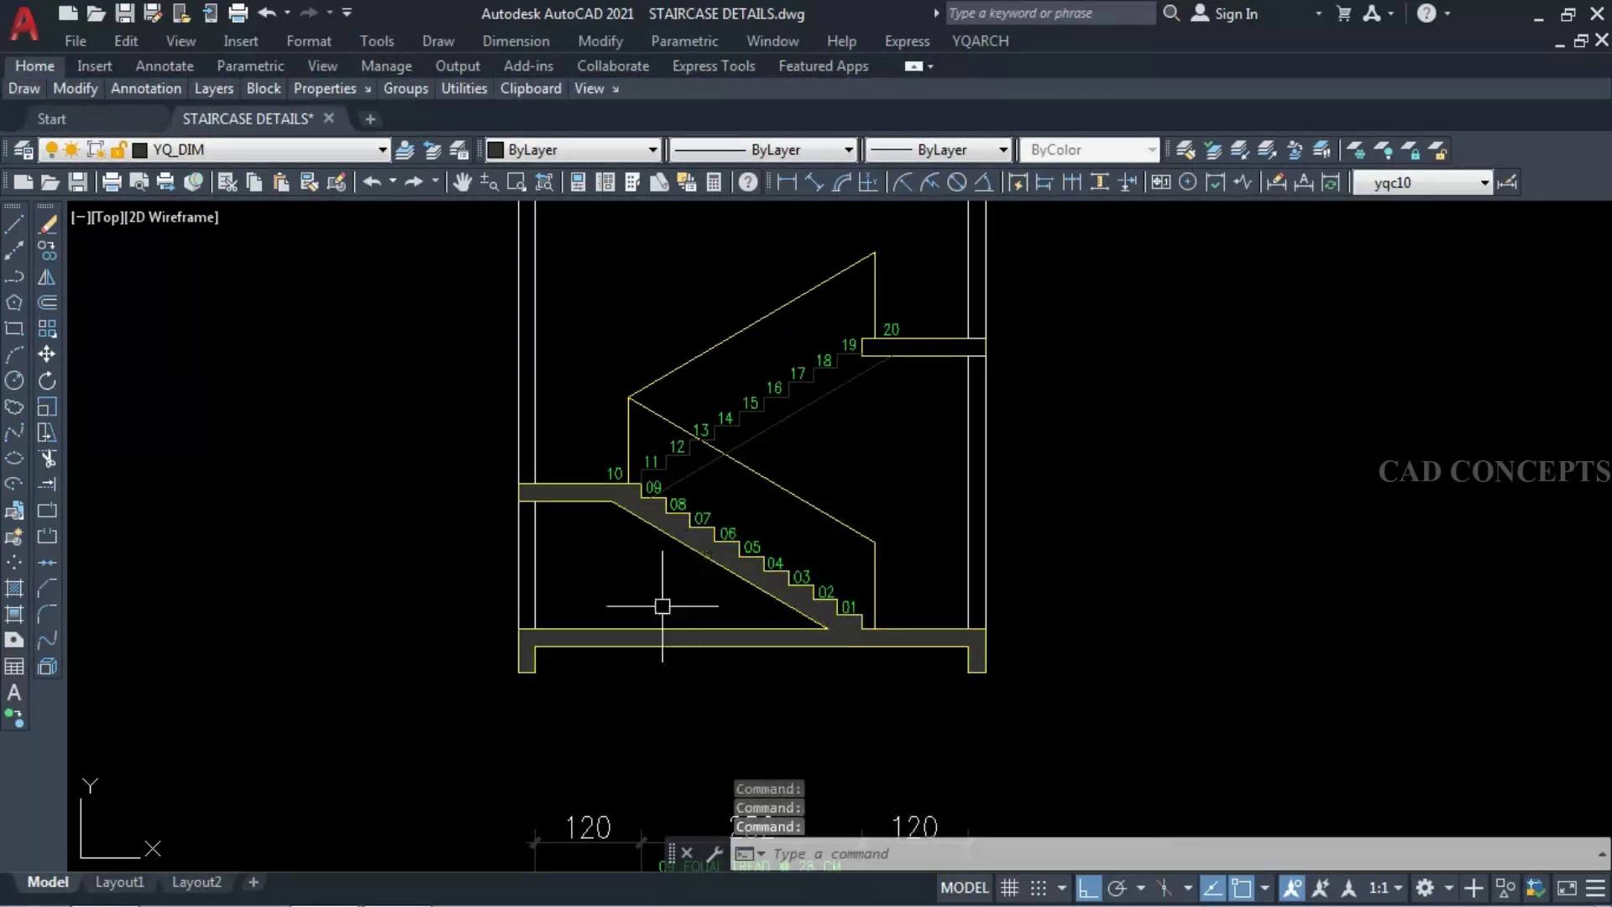
# - Start a new hatch and choose the mid-landing-side wall's areas below and above the landing
pyautogui.write('H')
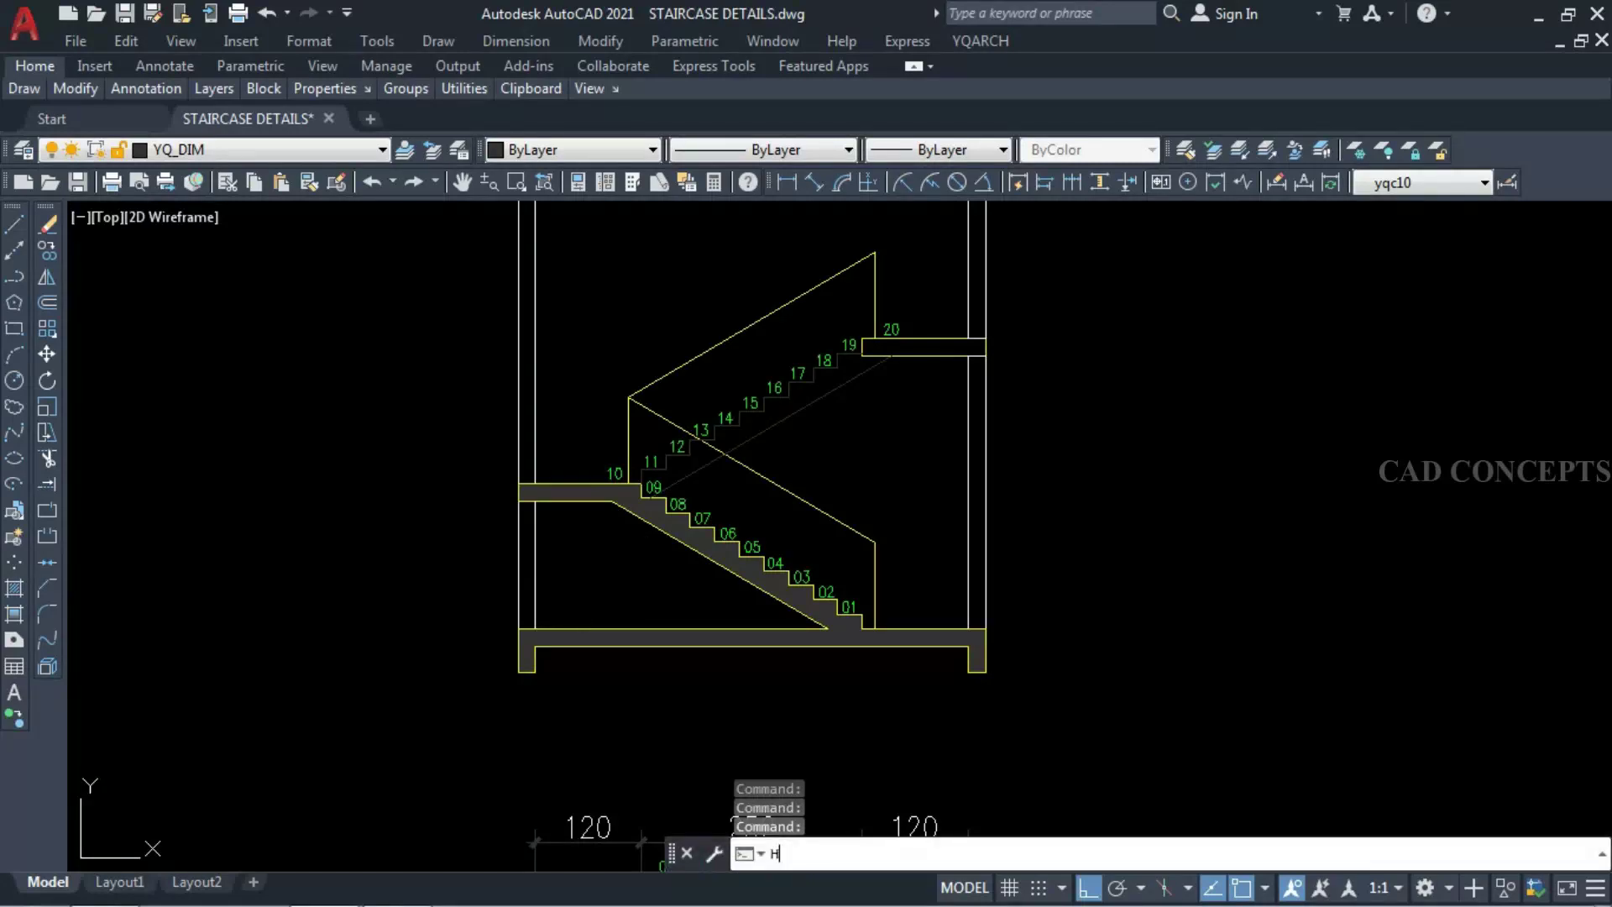
pyautogui.press('Return')
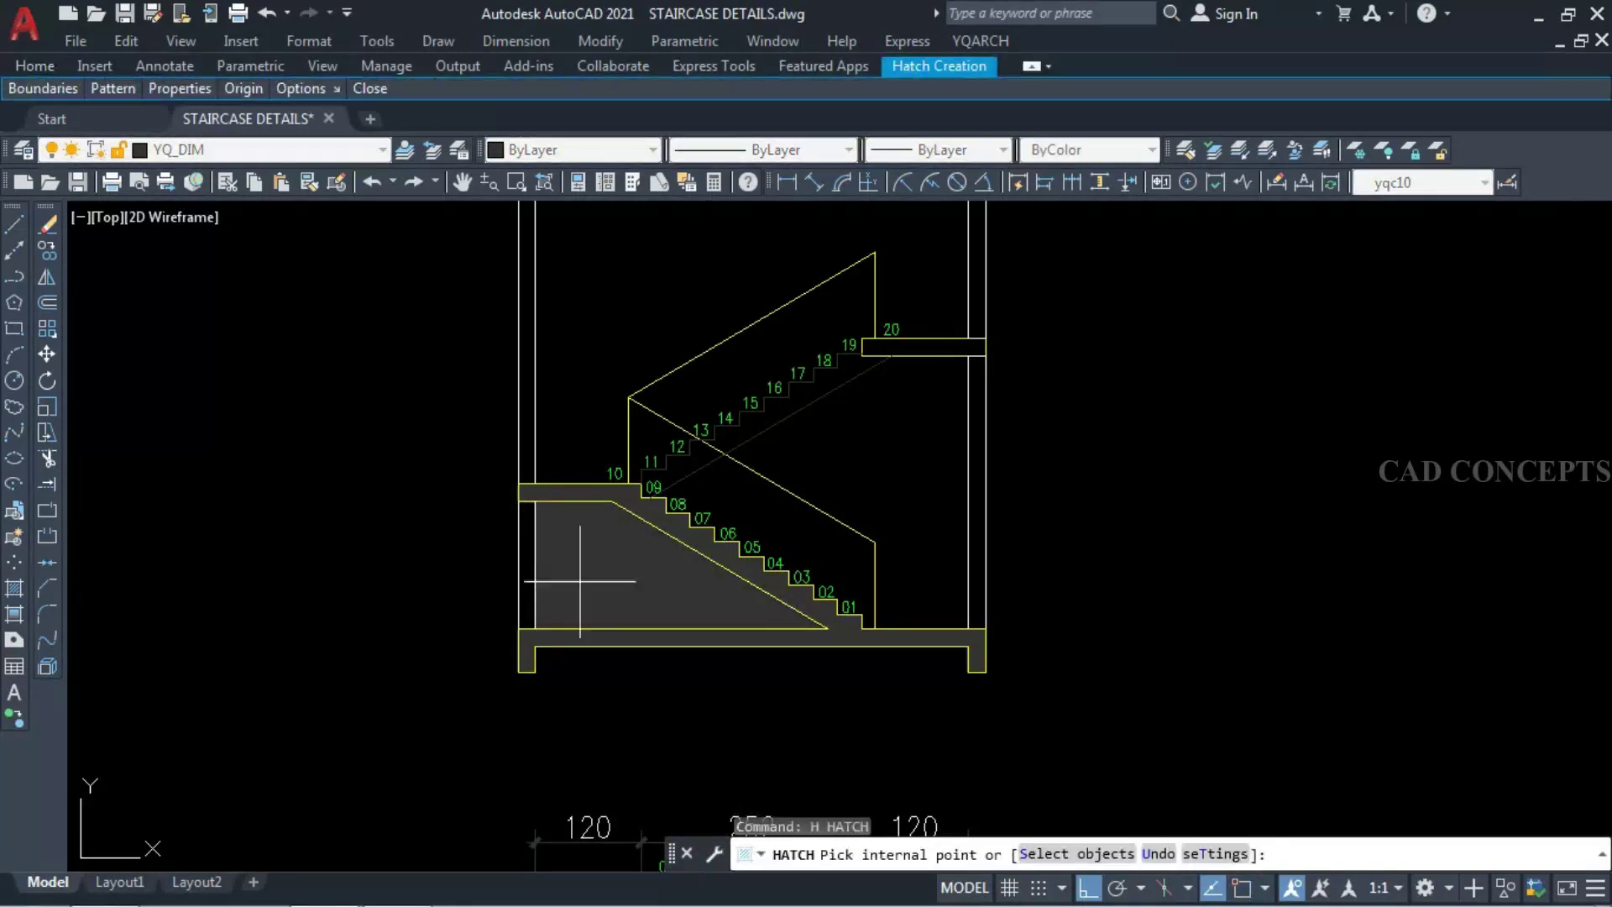
pyautogui.click(526, 554)
pyautogui.scroll(-2, 523, 504)
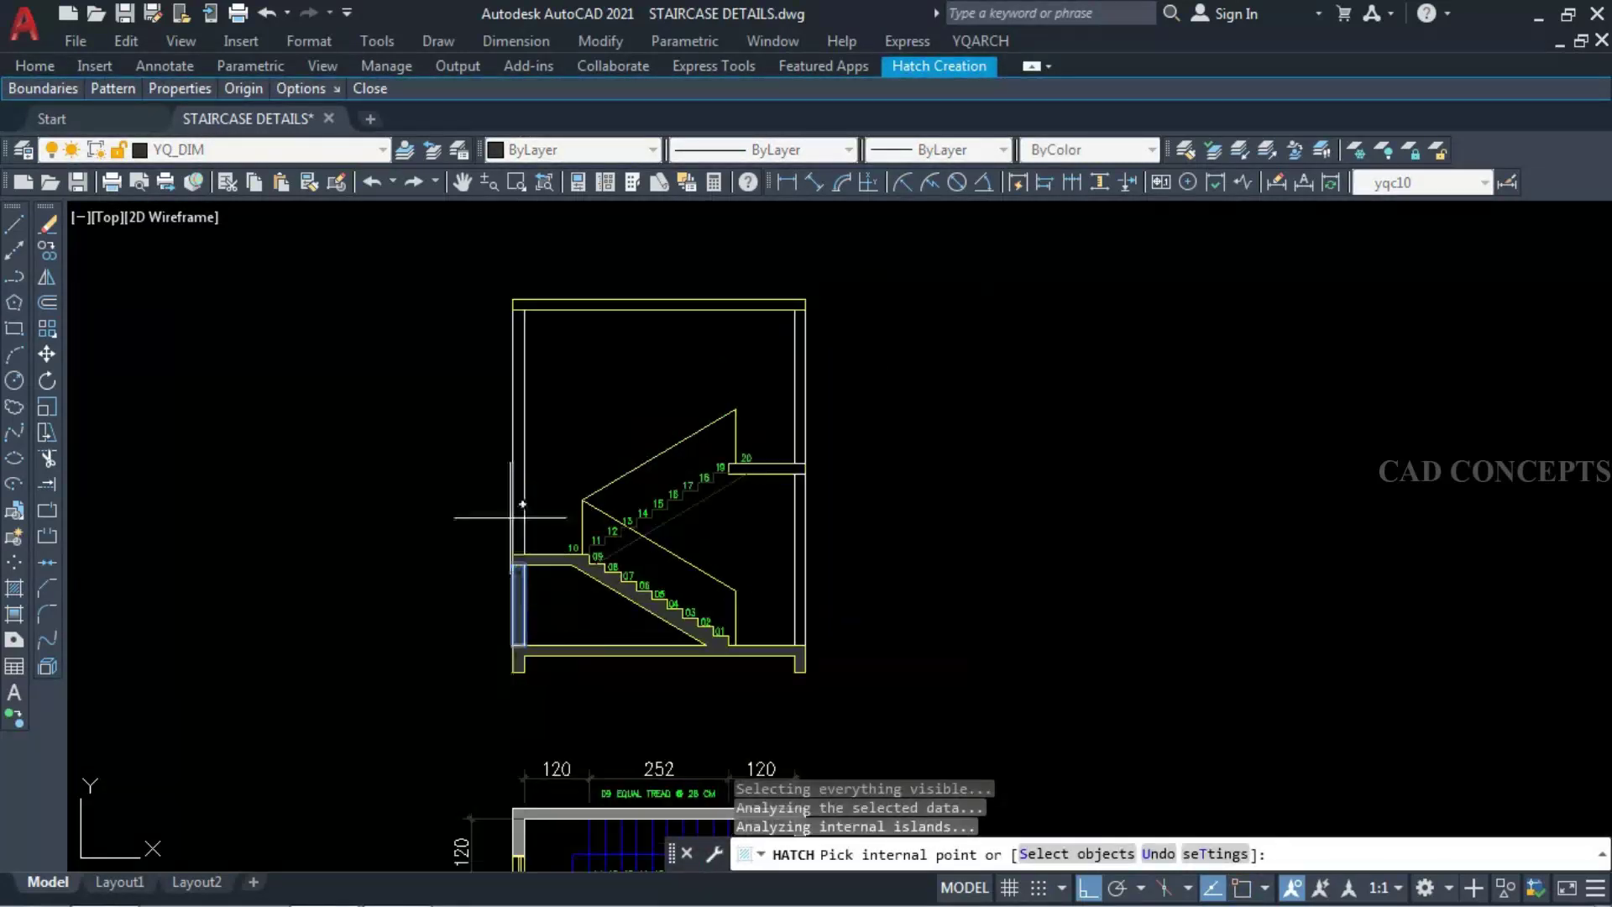
pyautogui.click(516, 384)
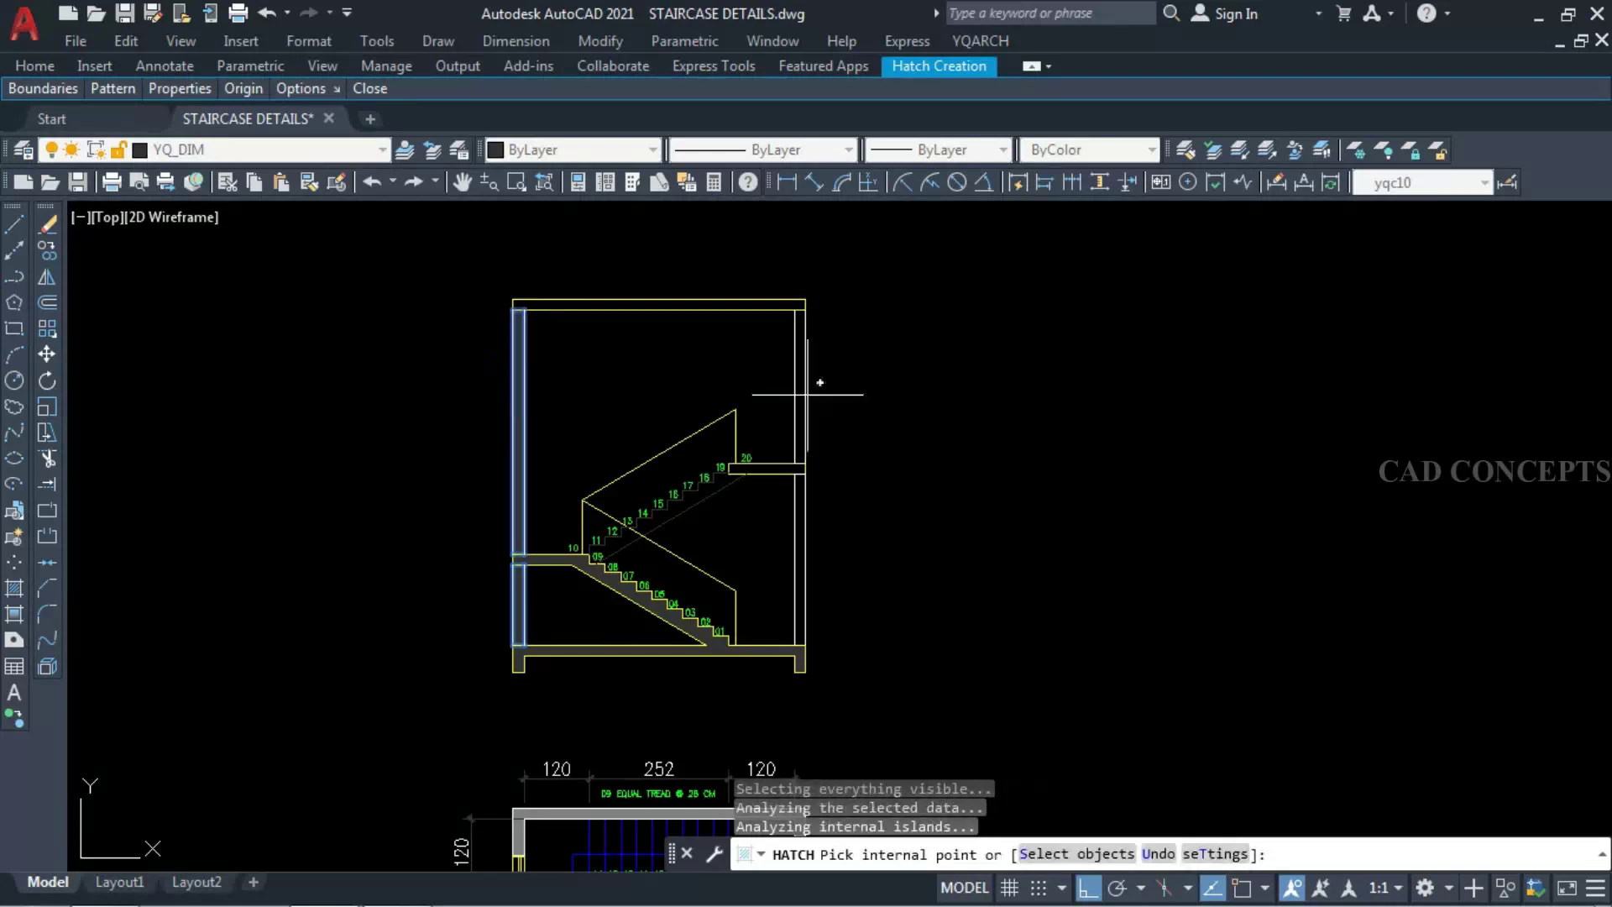
pyautogui.click(801, 506)
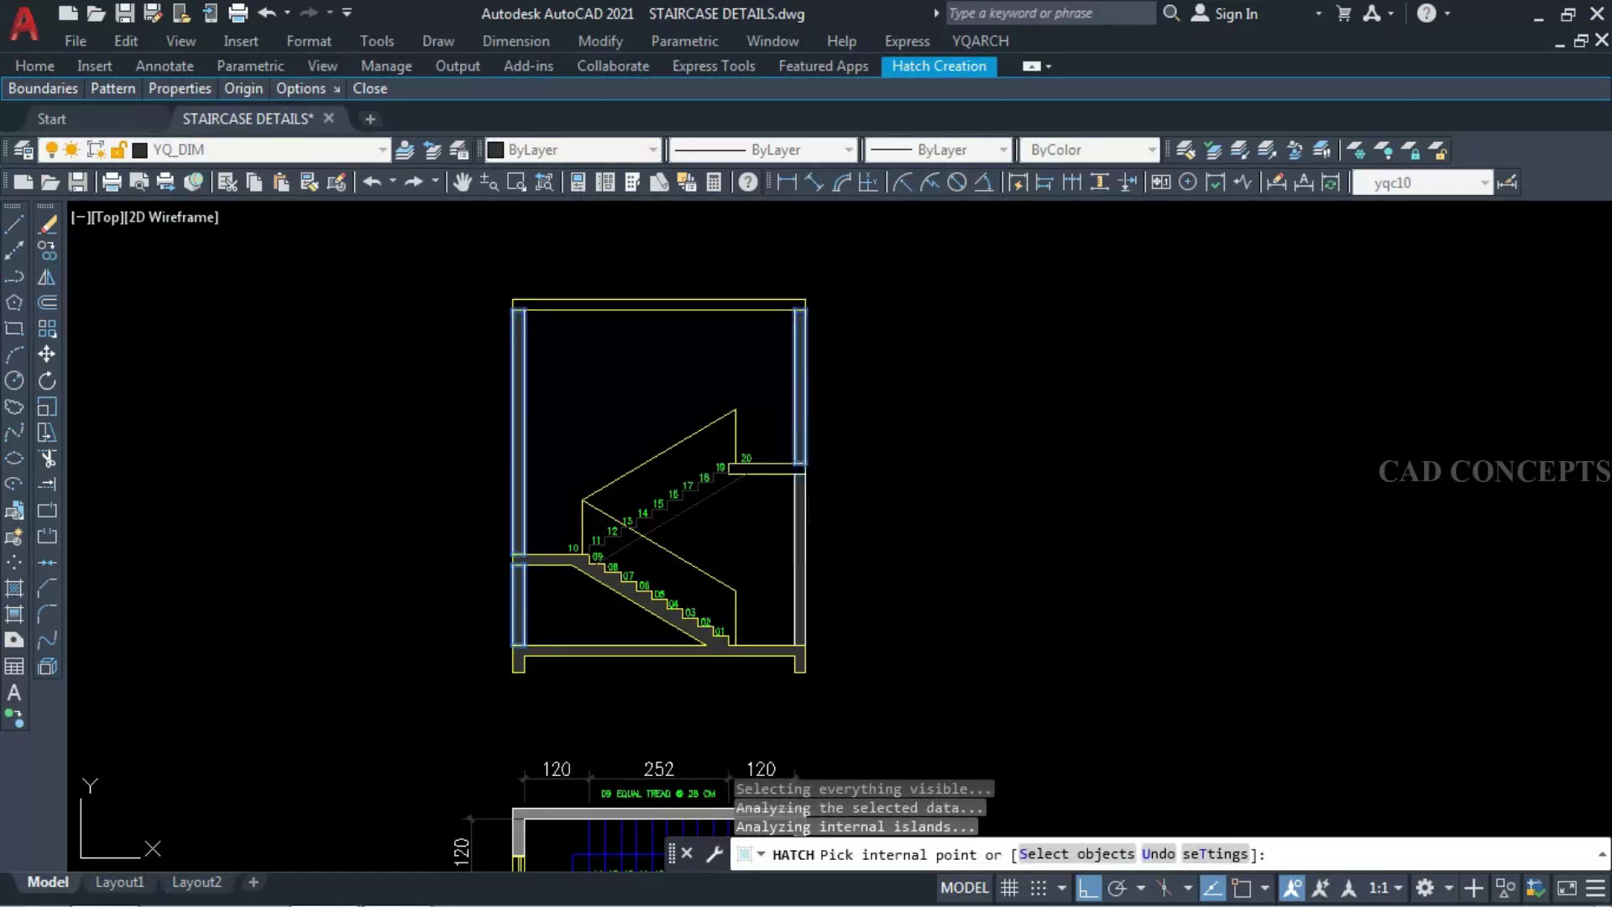
pyautogui.click(795, 515)
pyautogui.hotkey('ctrl', 'z')
pyautogui.hotkey('ctrl', 'z')
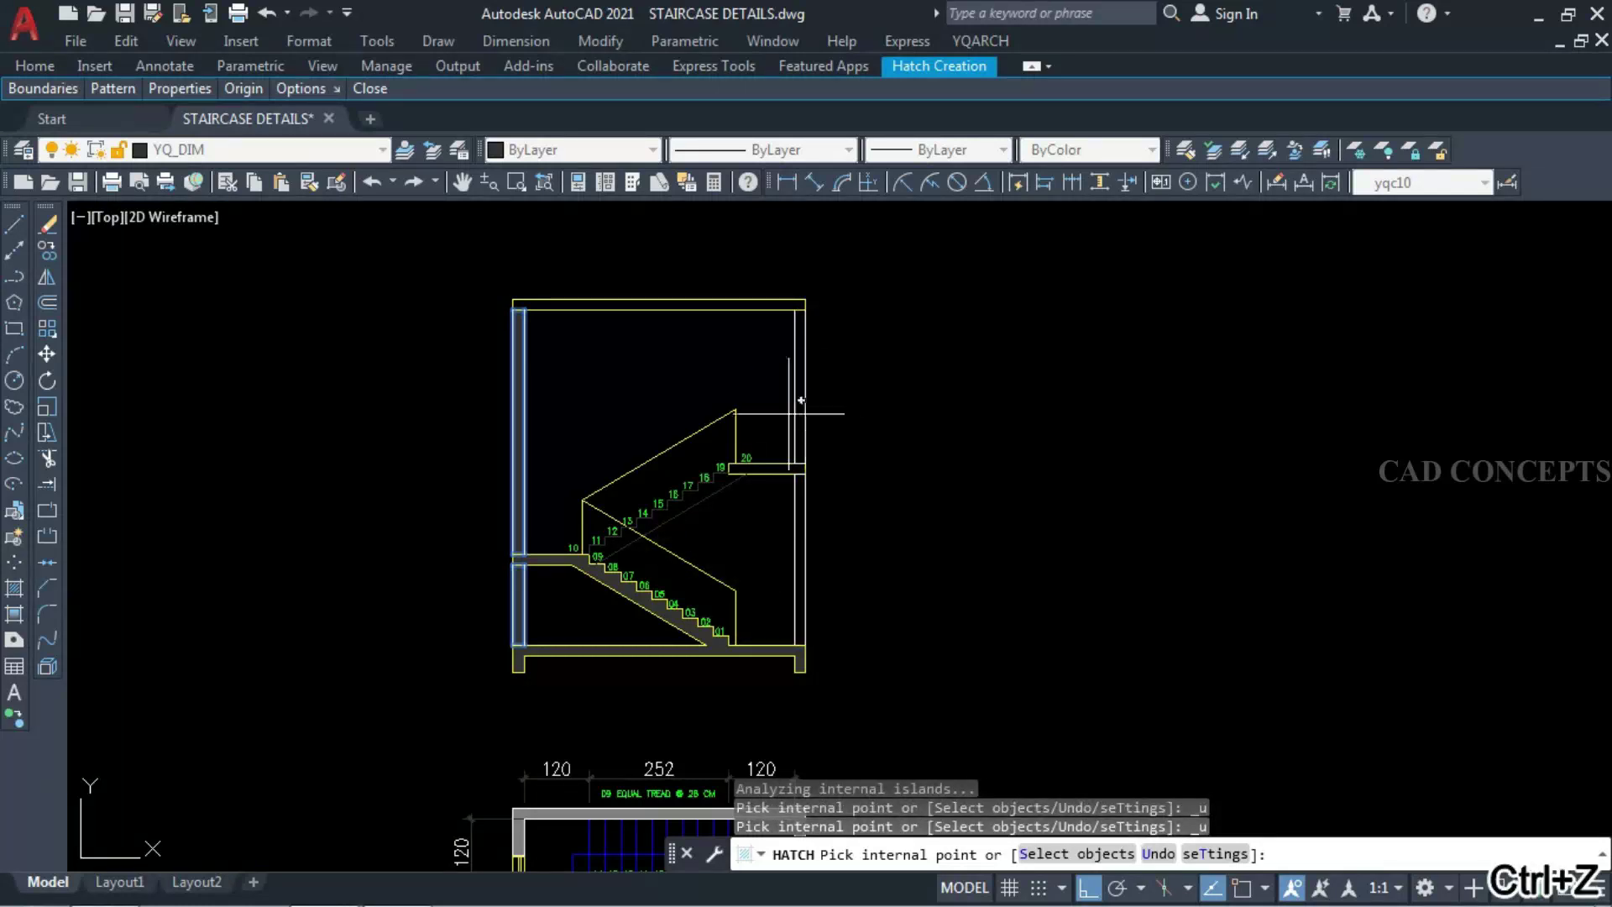
# - Apply the wall hatch and change its pattern to ANSI32 with Hatch Edit
pyautogui.press('Return')
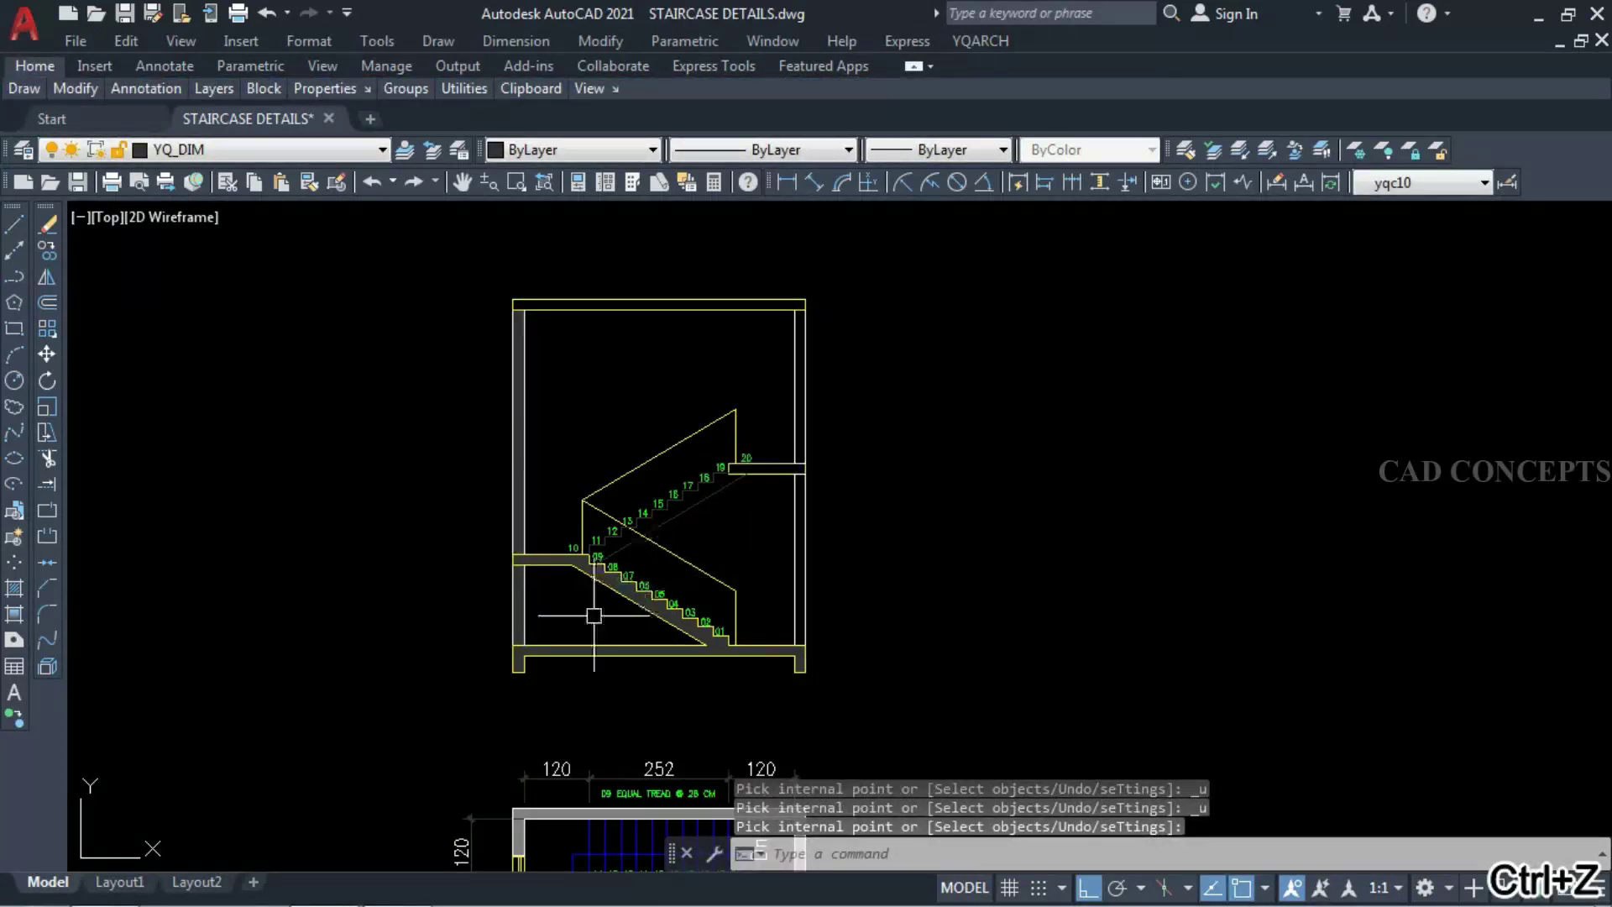
pyautogui.scroll(6, 544, 596)
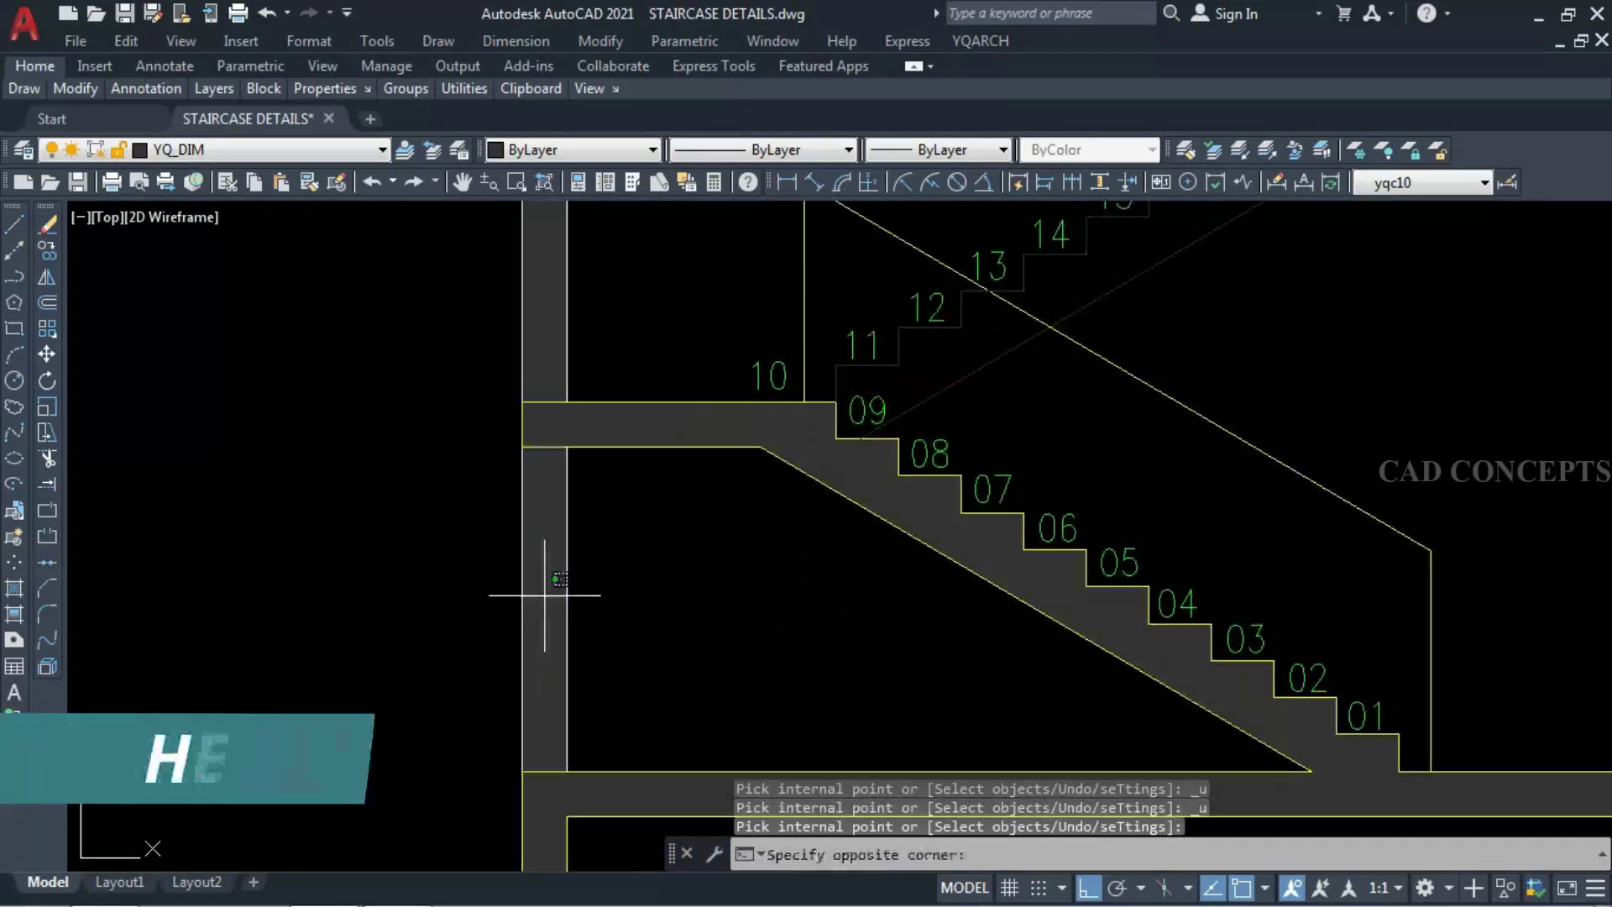
pyautogui.click(544, 595)
pyautogui.write('H')
pyautogui.press('Return')
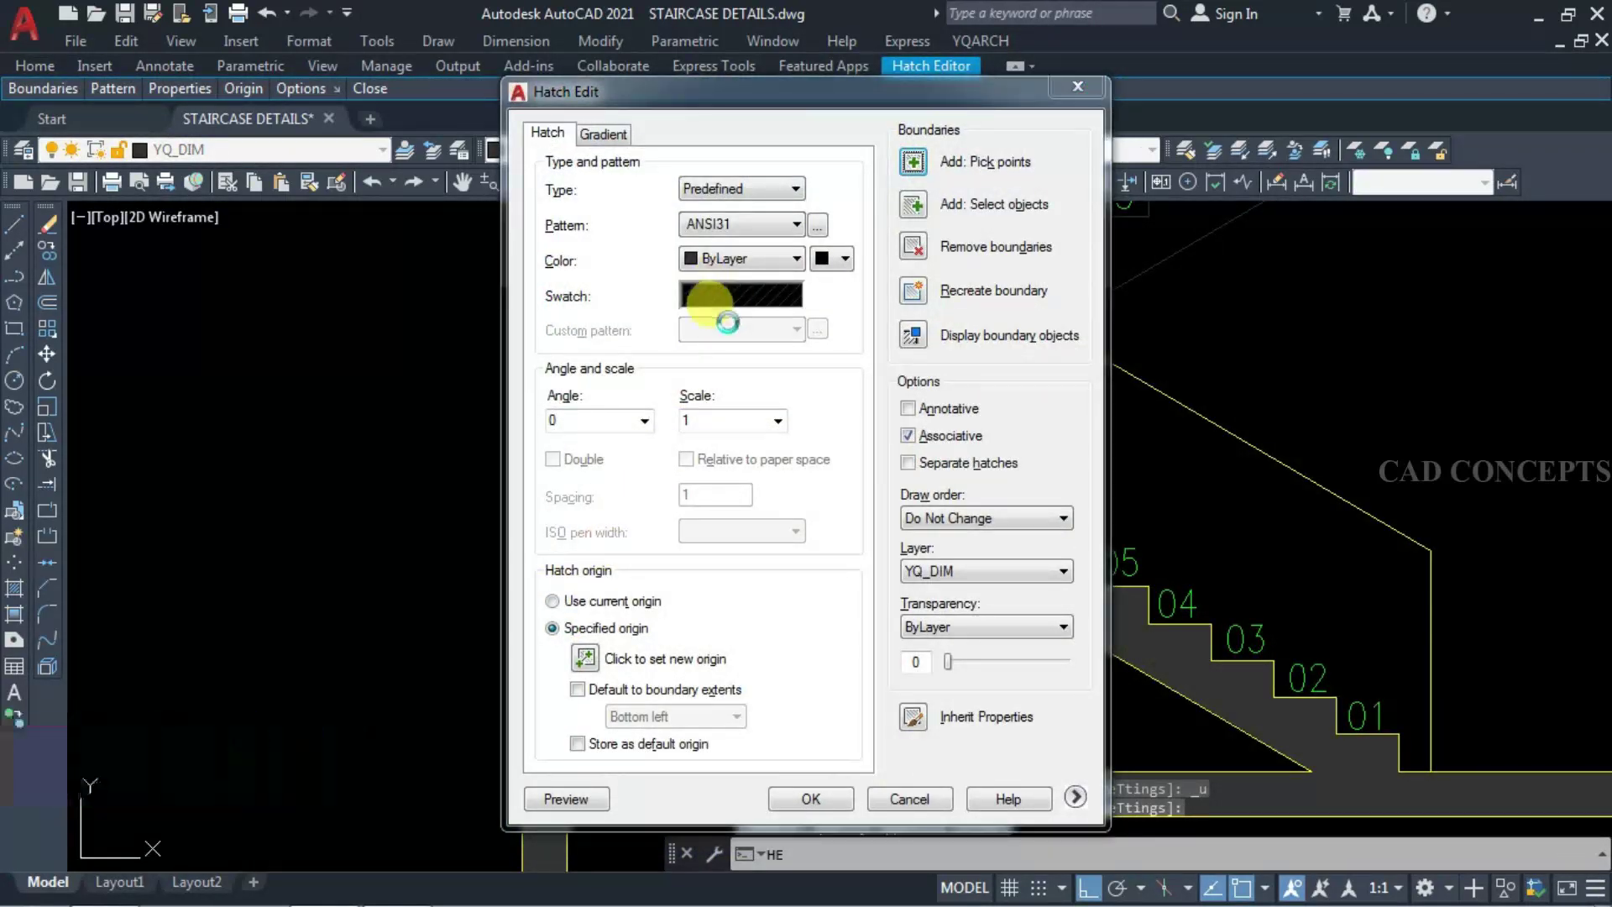
pyautogui.click(697, 312)
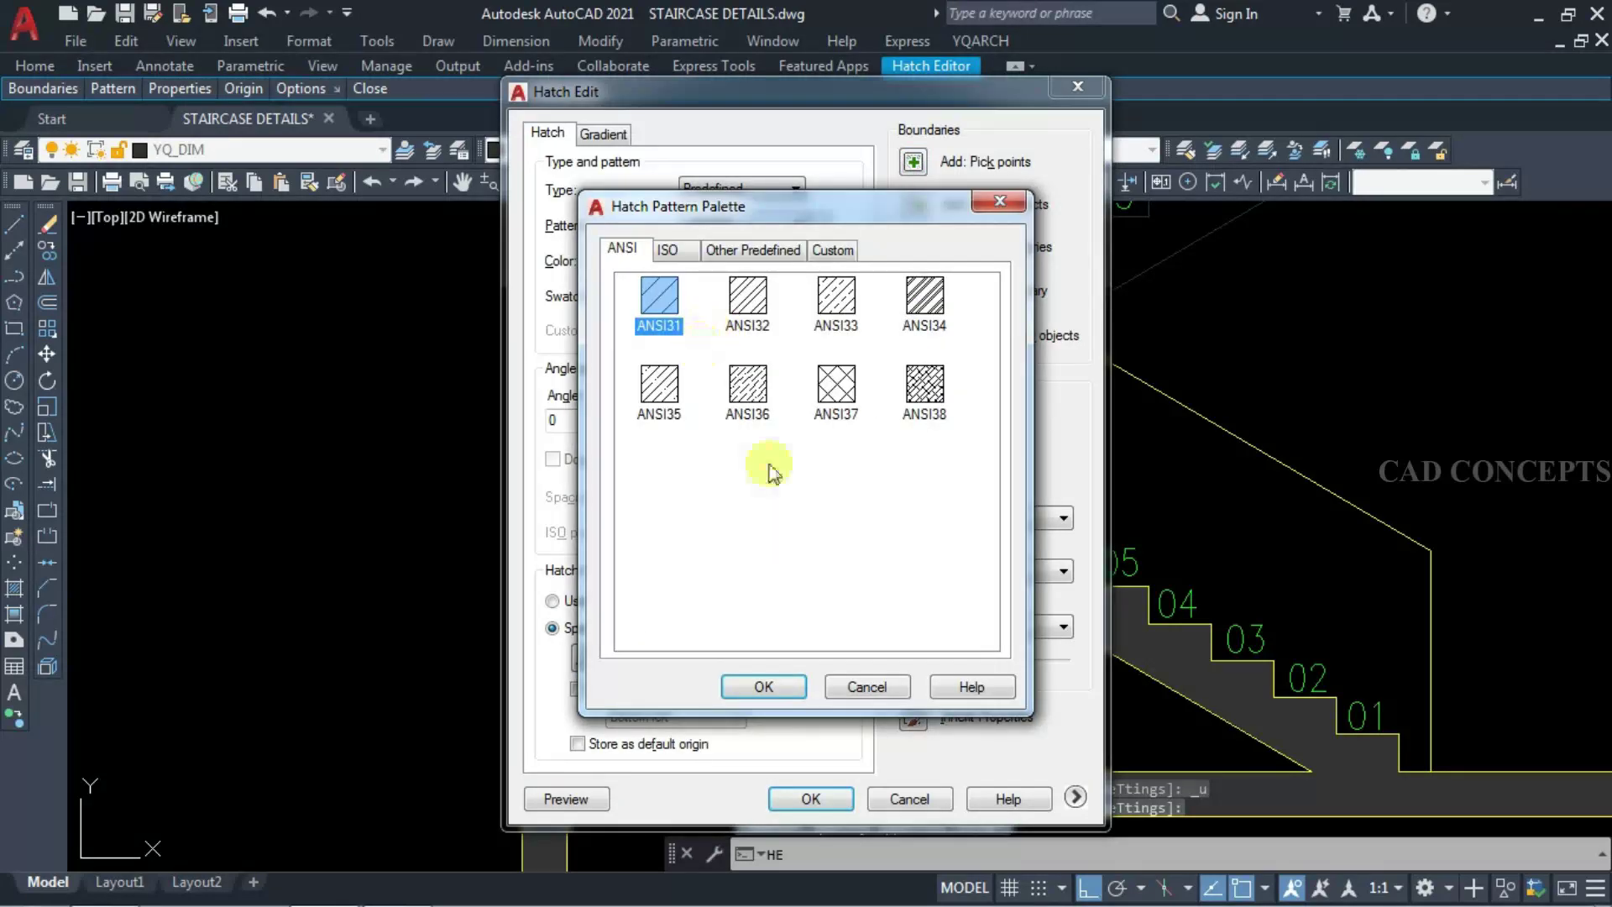
pyautogui.click(745, 298)
pyautogui.click(761, 684)
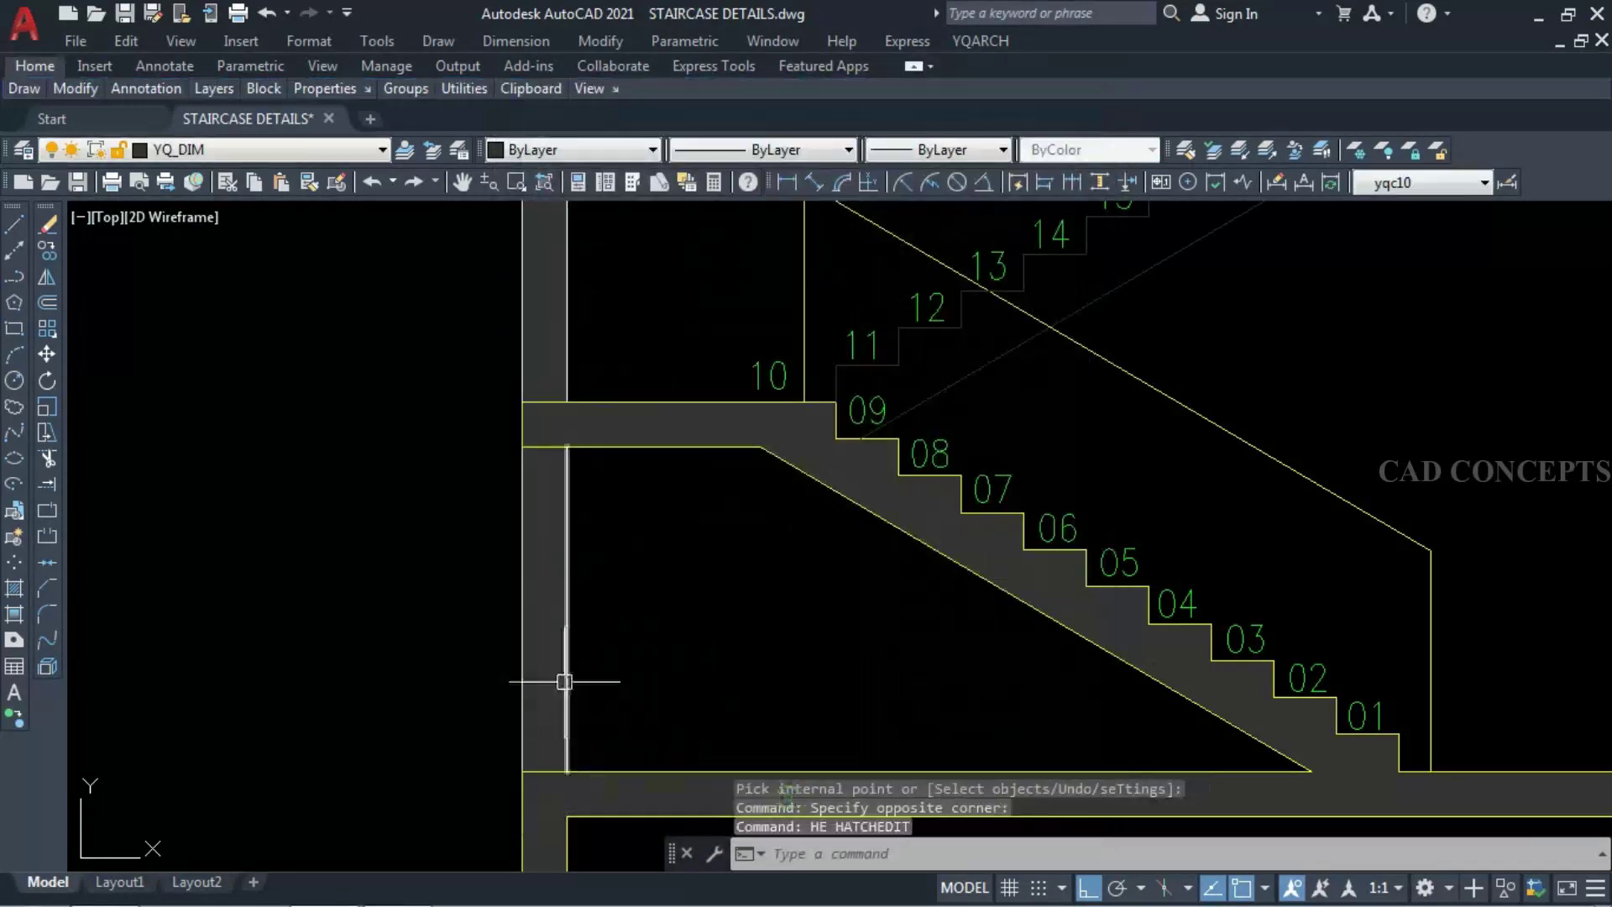
# - Enlarge the mid-landing-side wall hatch's pattern scale with the YQArch hatching scale command (XTC)
pyautogui.click(537, 663)
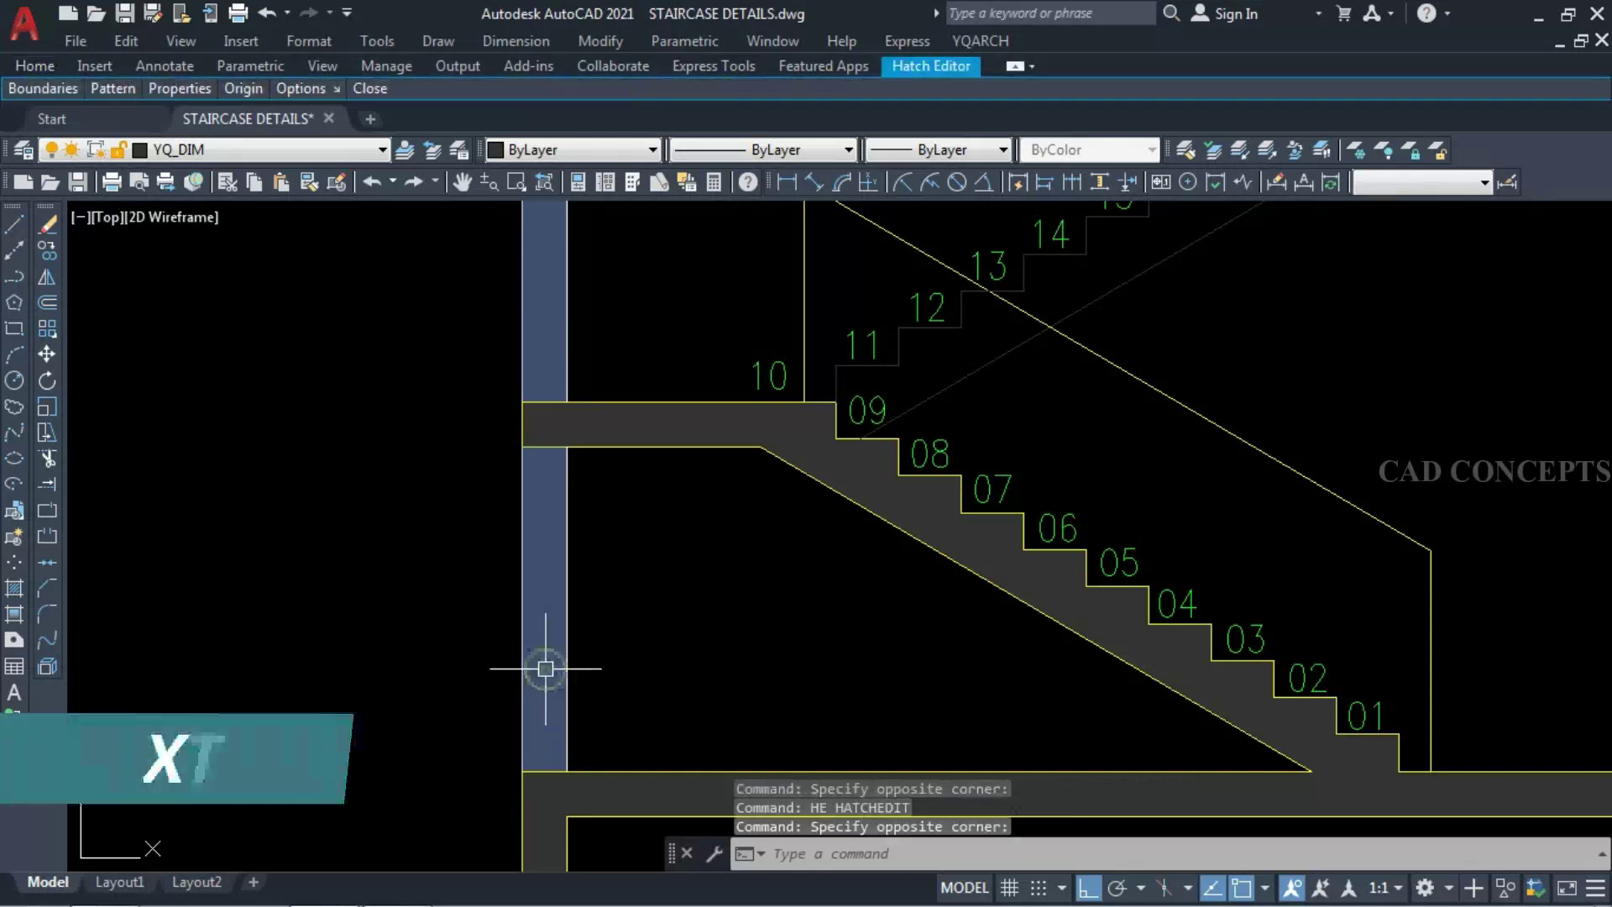
pyautogui.write('XTC')
pyautogui.press('Return')
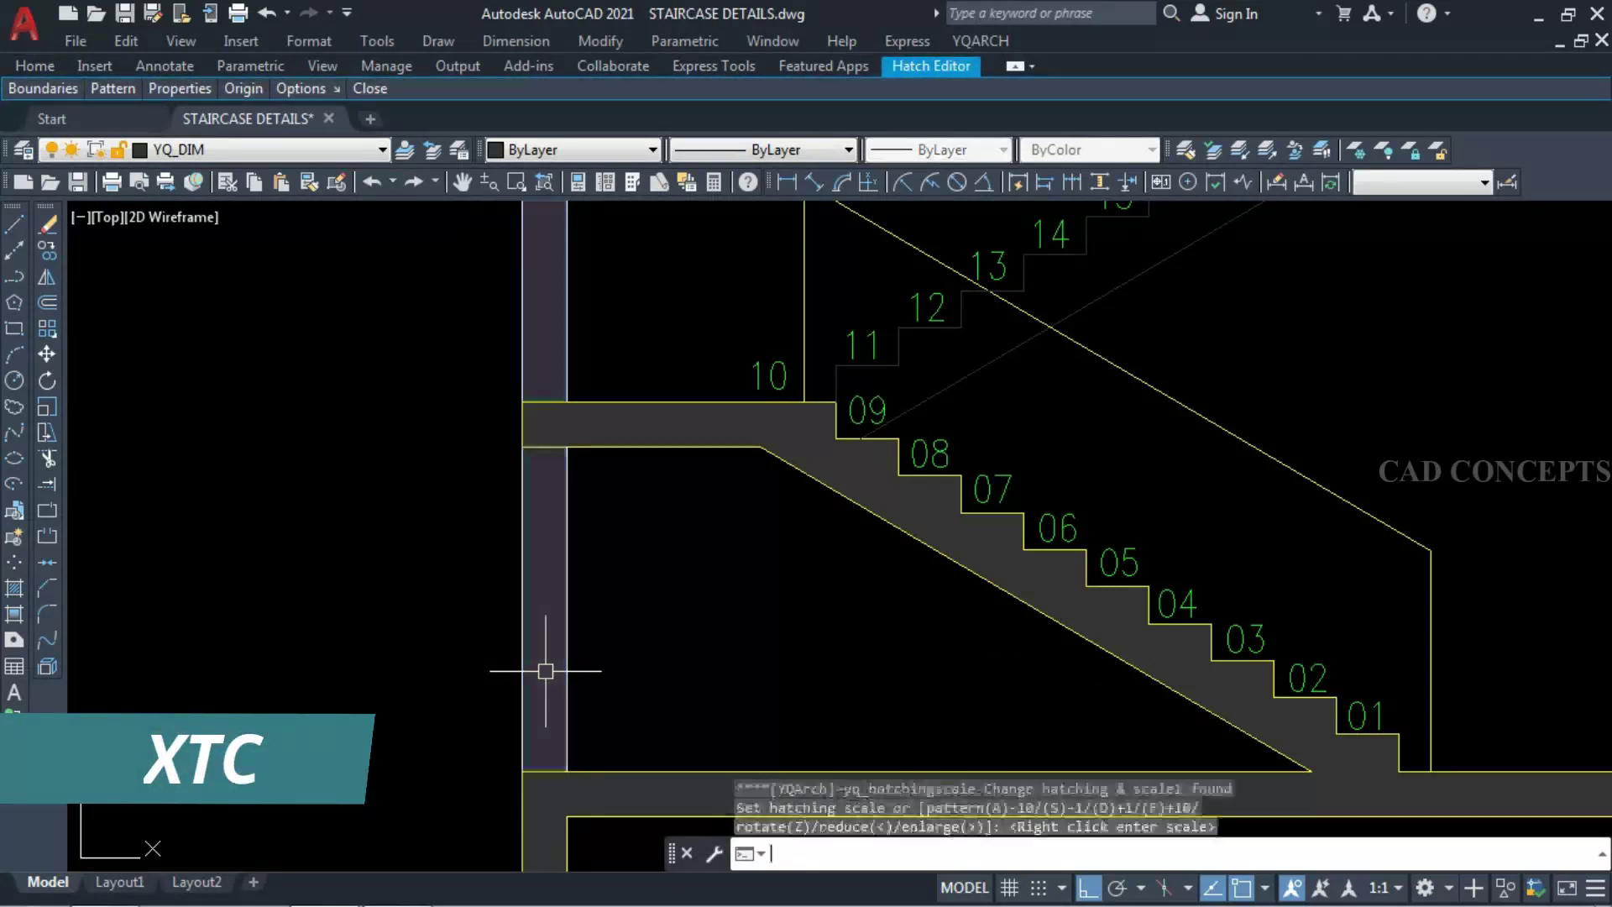
pyautogui.scroll(-3, 538, 683)
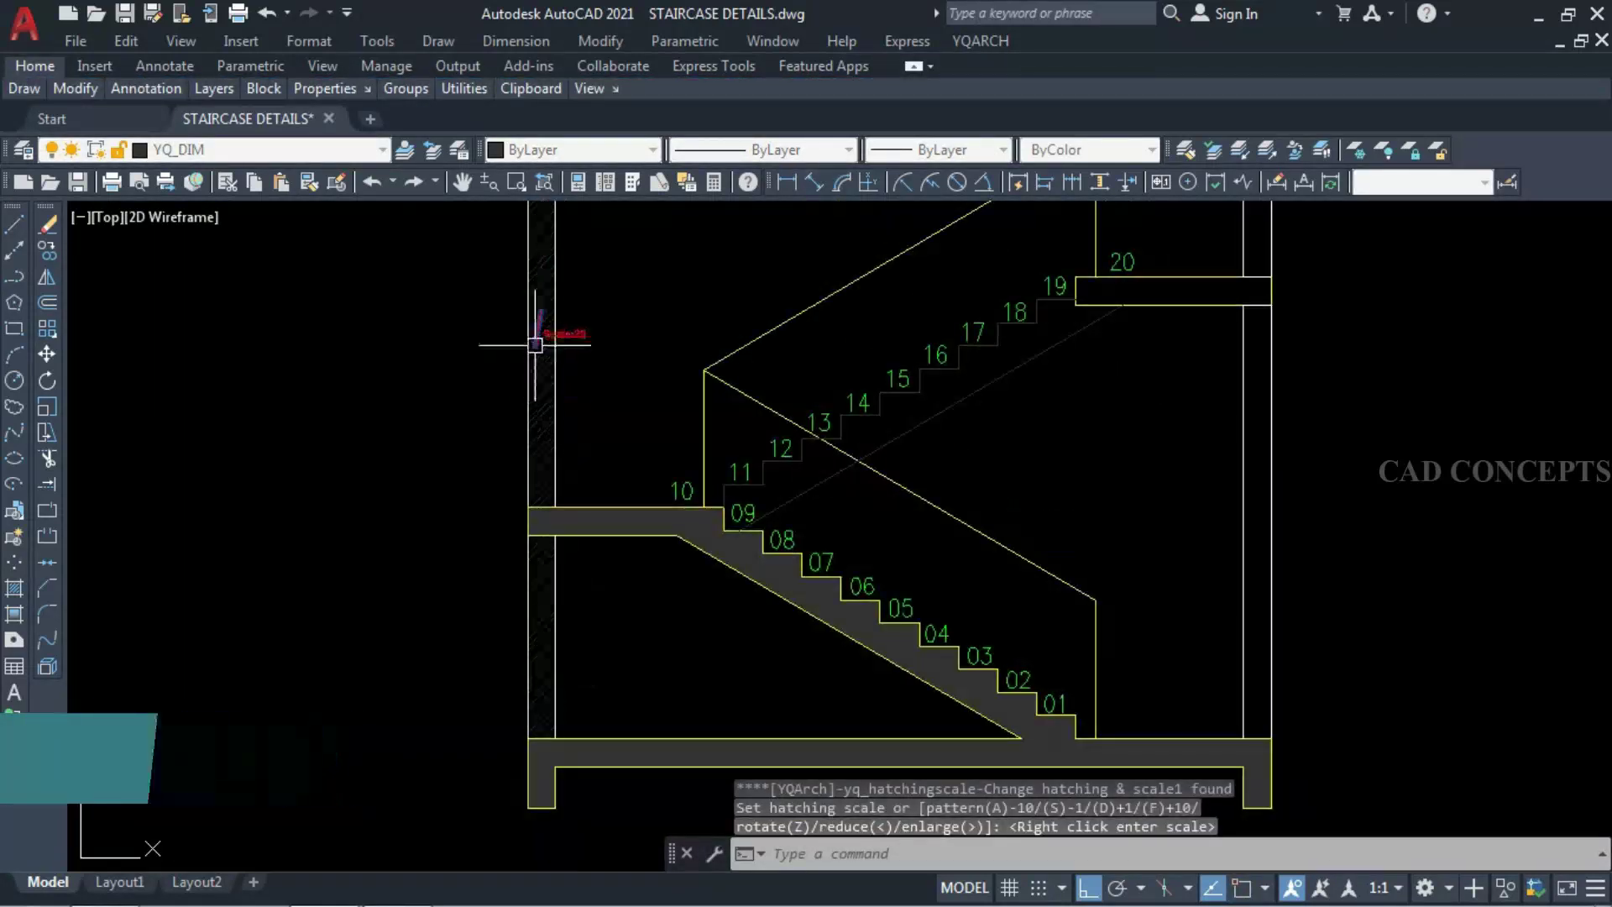
pyautogui.press('Escape')
# - Set the mid-landing-side wall hatch's colour to Color 17
pyautogui.click(539, 342)
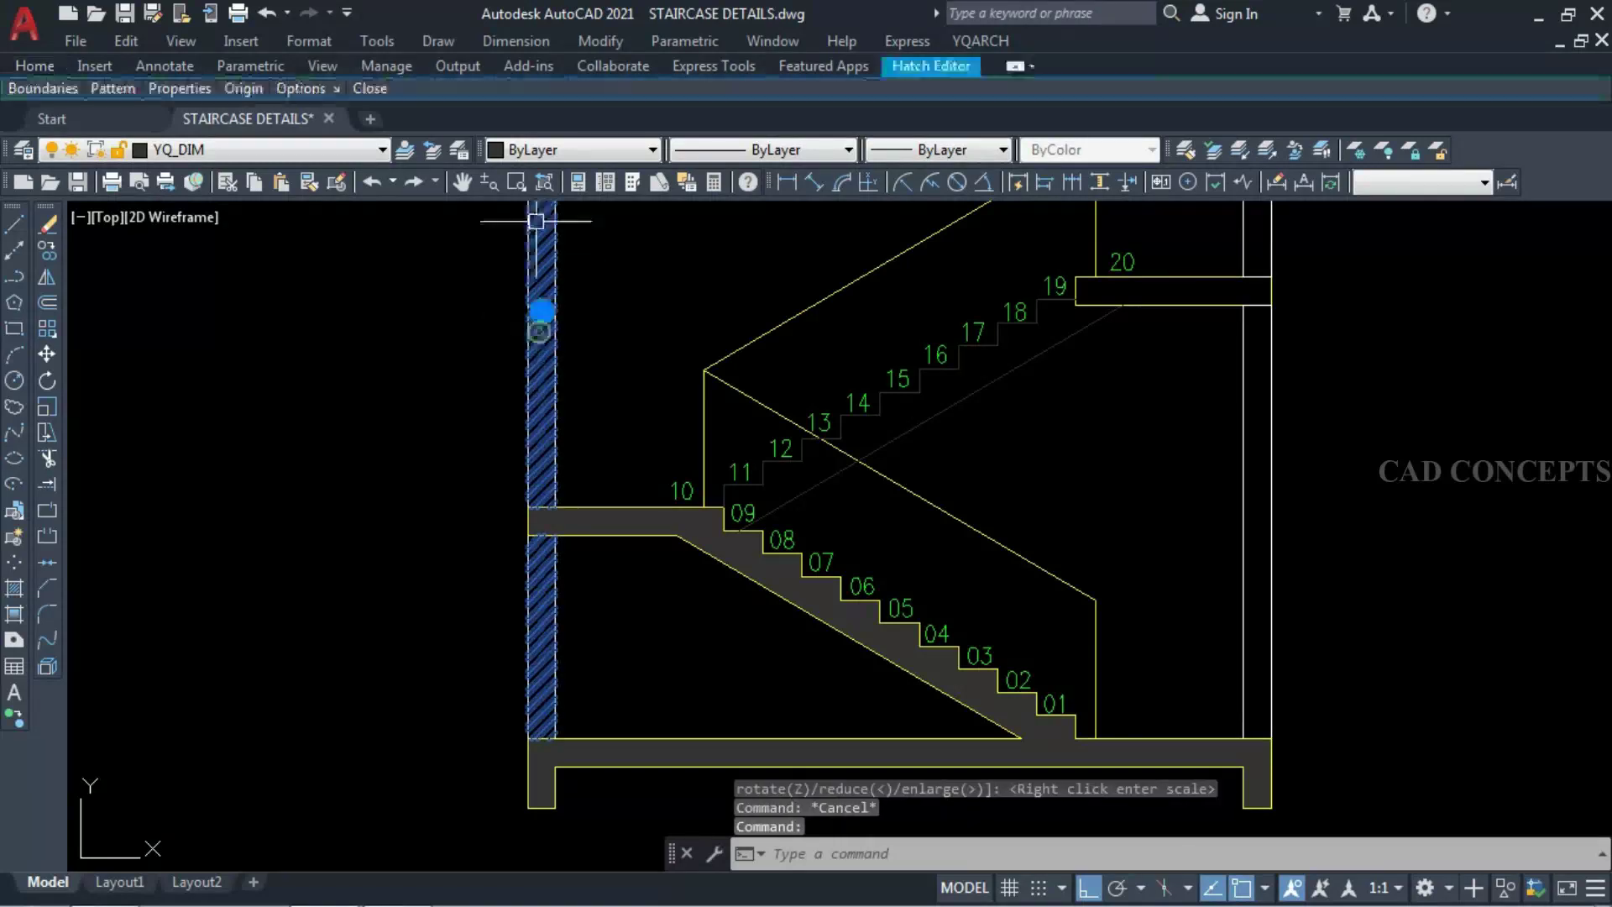
pyautogui.click(537, 151)
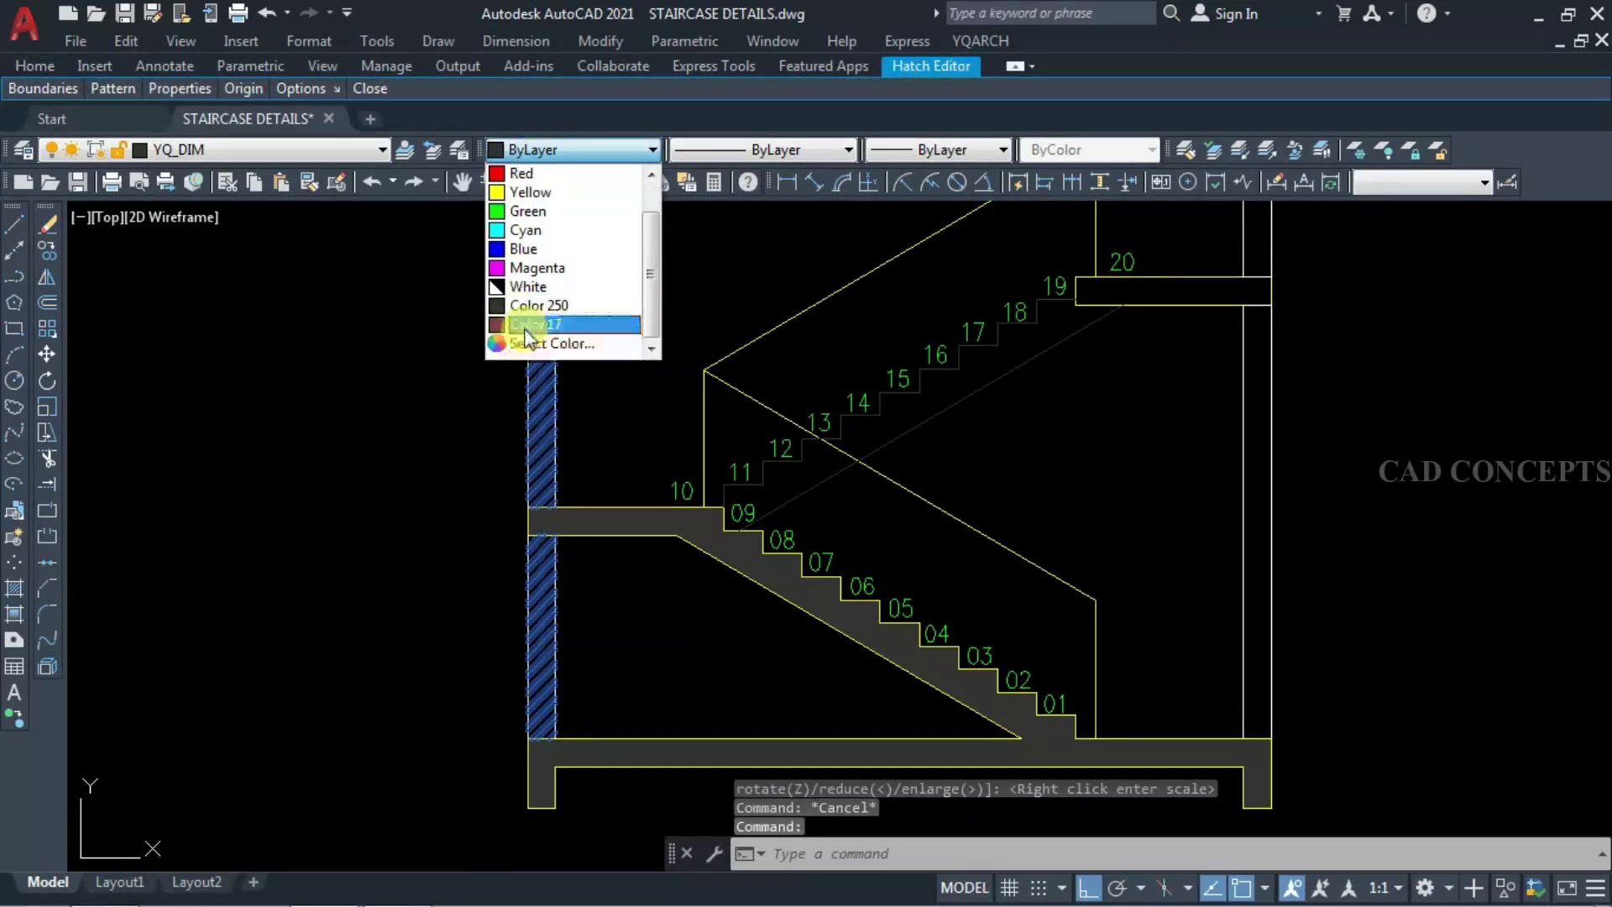
pyautogui.click(537, 324)
pyautogui.press('Escape')
# - Erase the two leftover objects at the door-side wall end of the upper landing slab
pyautogui.scroll(-2, 882, 551)
pyautogui.click(726, 459)
pyautogui.click(799, 357)
pyautogui.write('e')
pyautogui.press('Return')
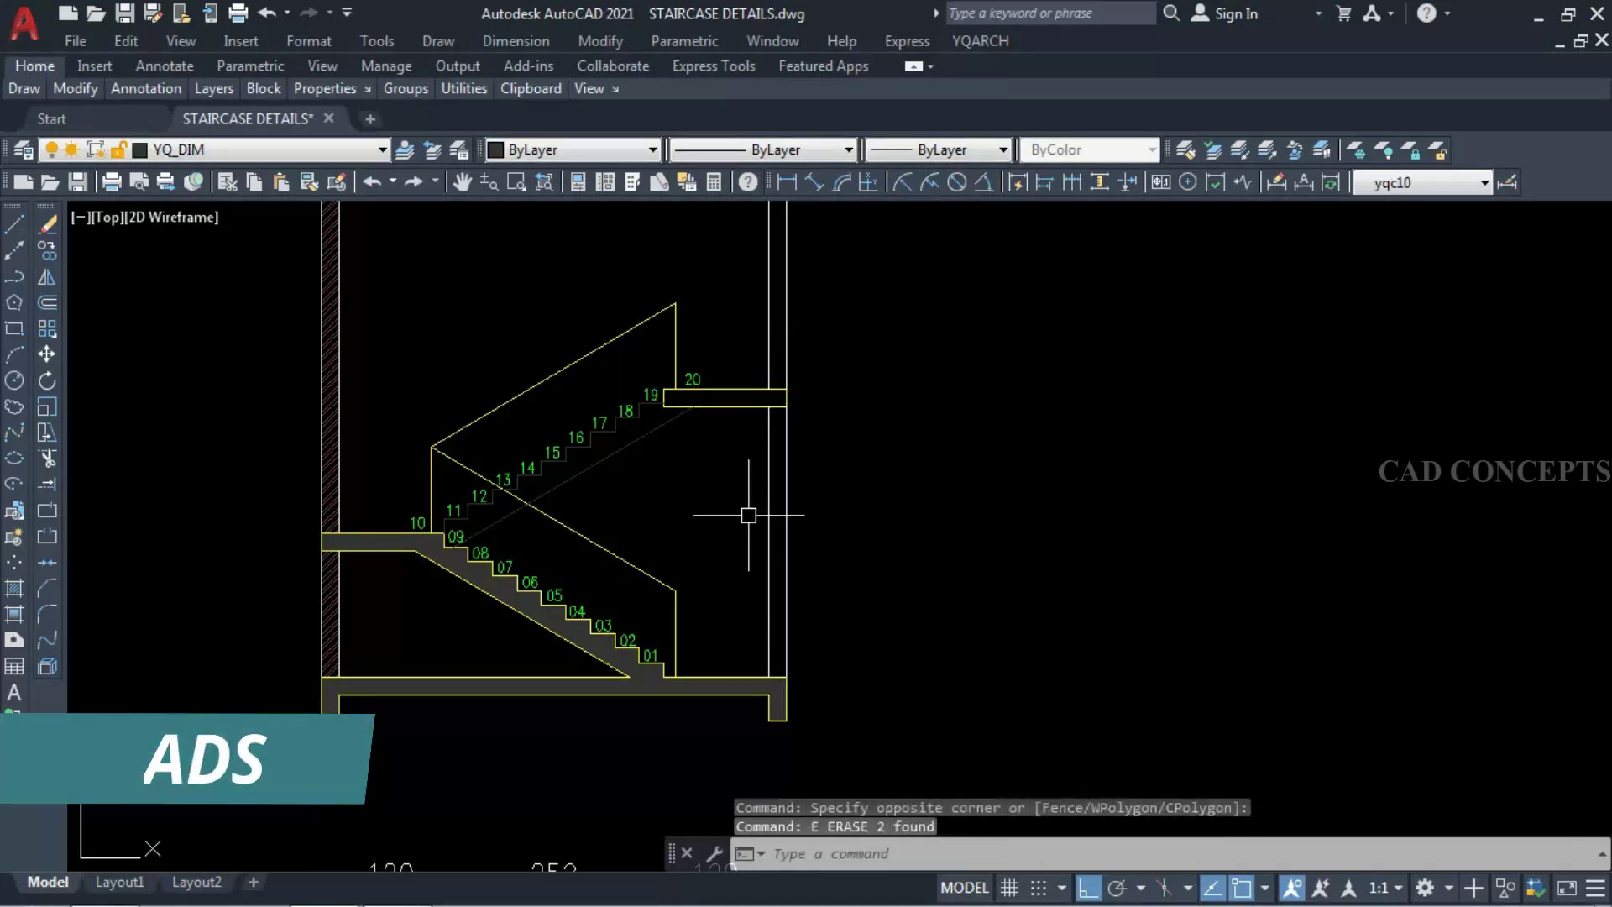
# - Insert a Style0 YQArch wood door section (ADS), 220 high, in the door-side wall below the upper landing, with the leaf on the outer face
pyautogui.write('ADS')
pyautogui.press('Return')
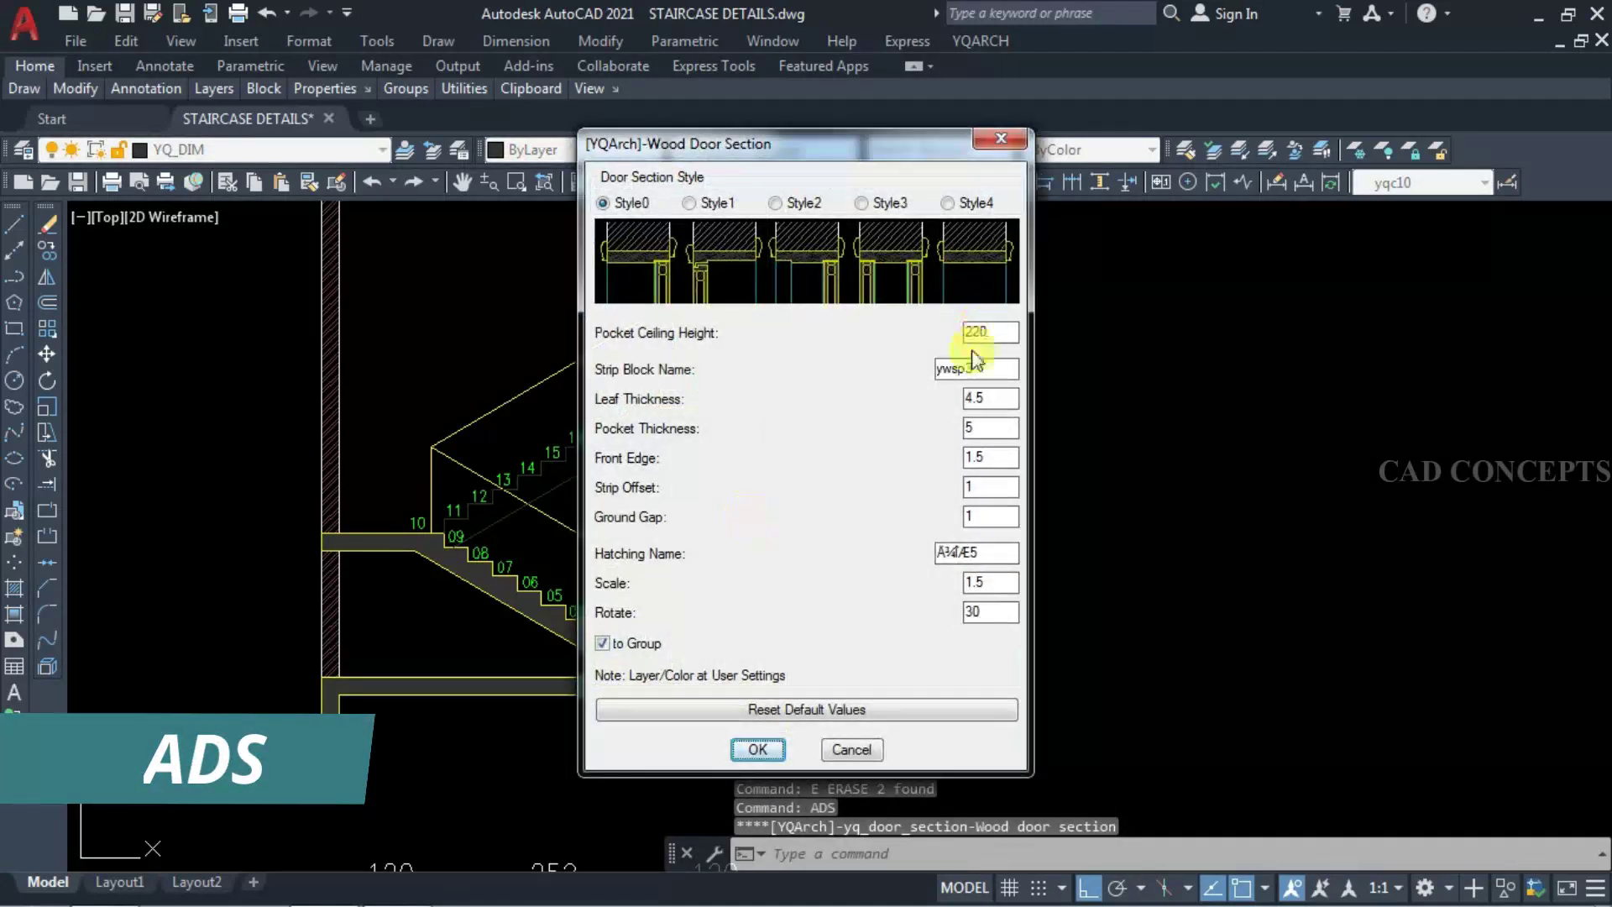
pyautogui.click(757, 749)
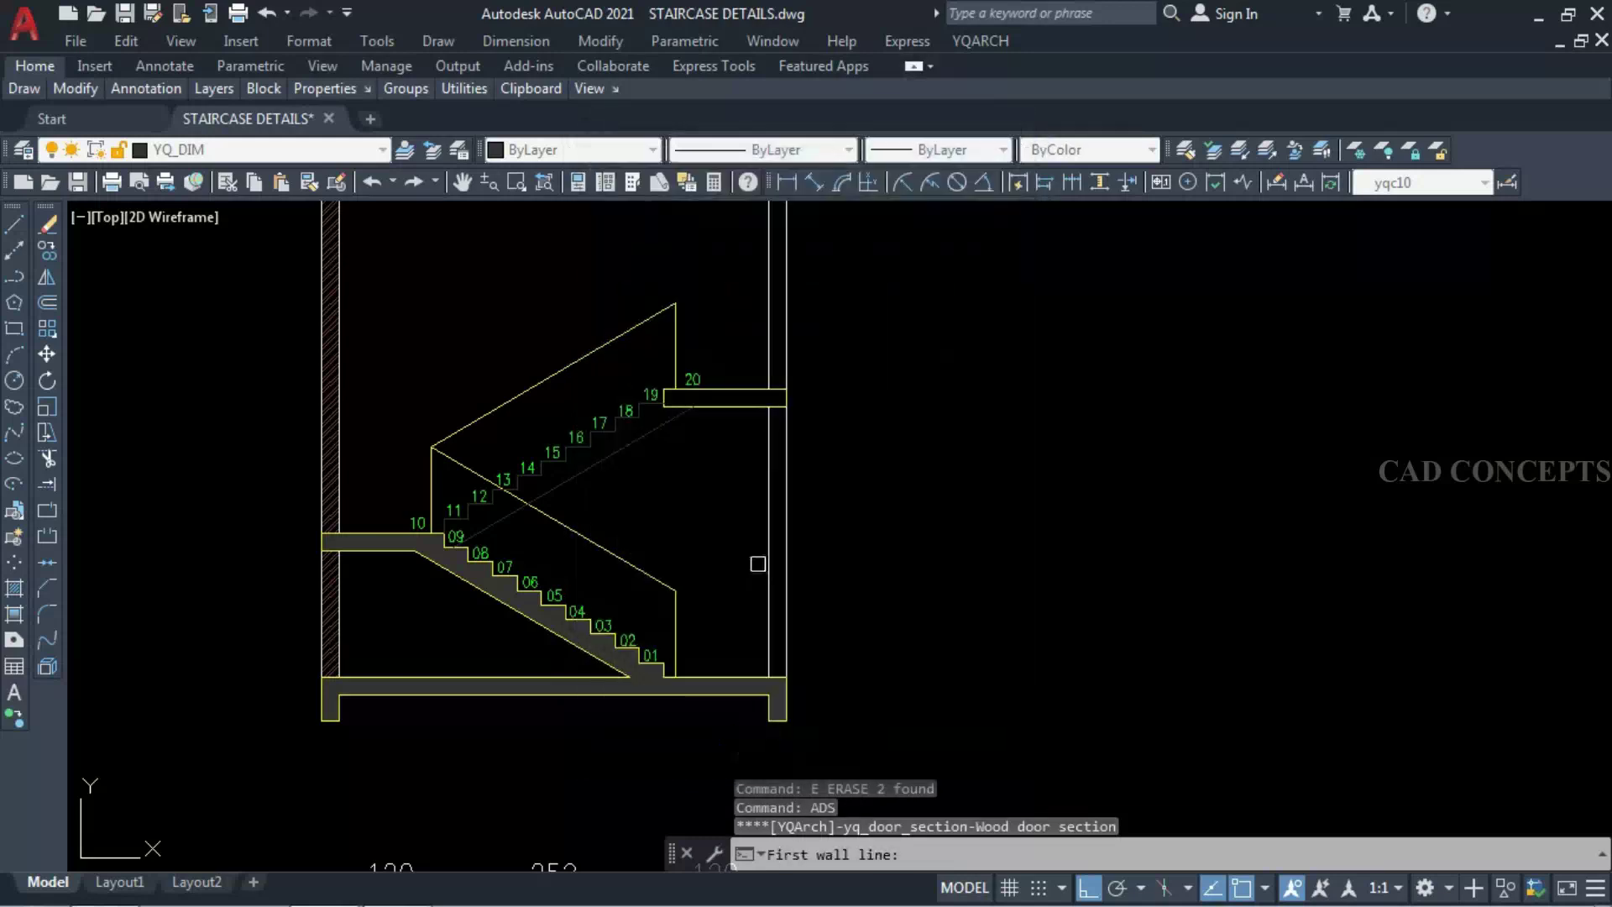
pyautogui.click(768, 560)
pyautogui.click(785, 558)
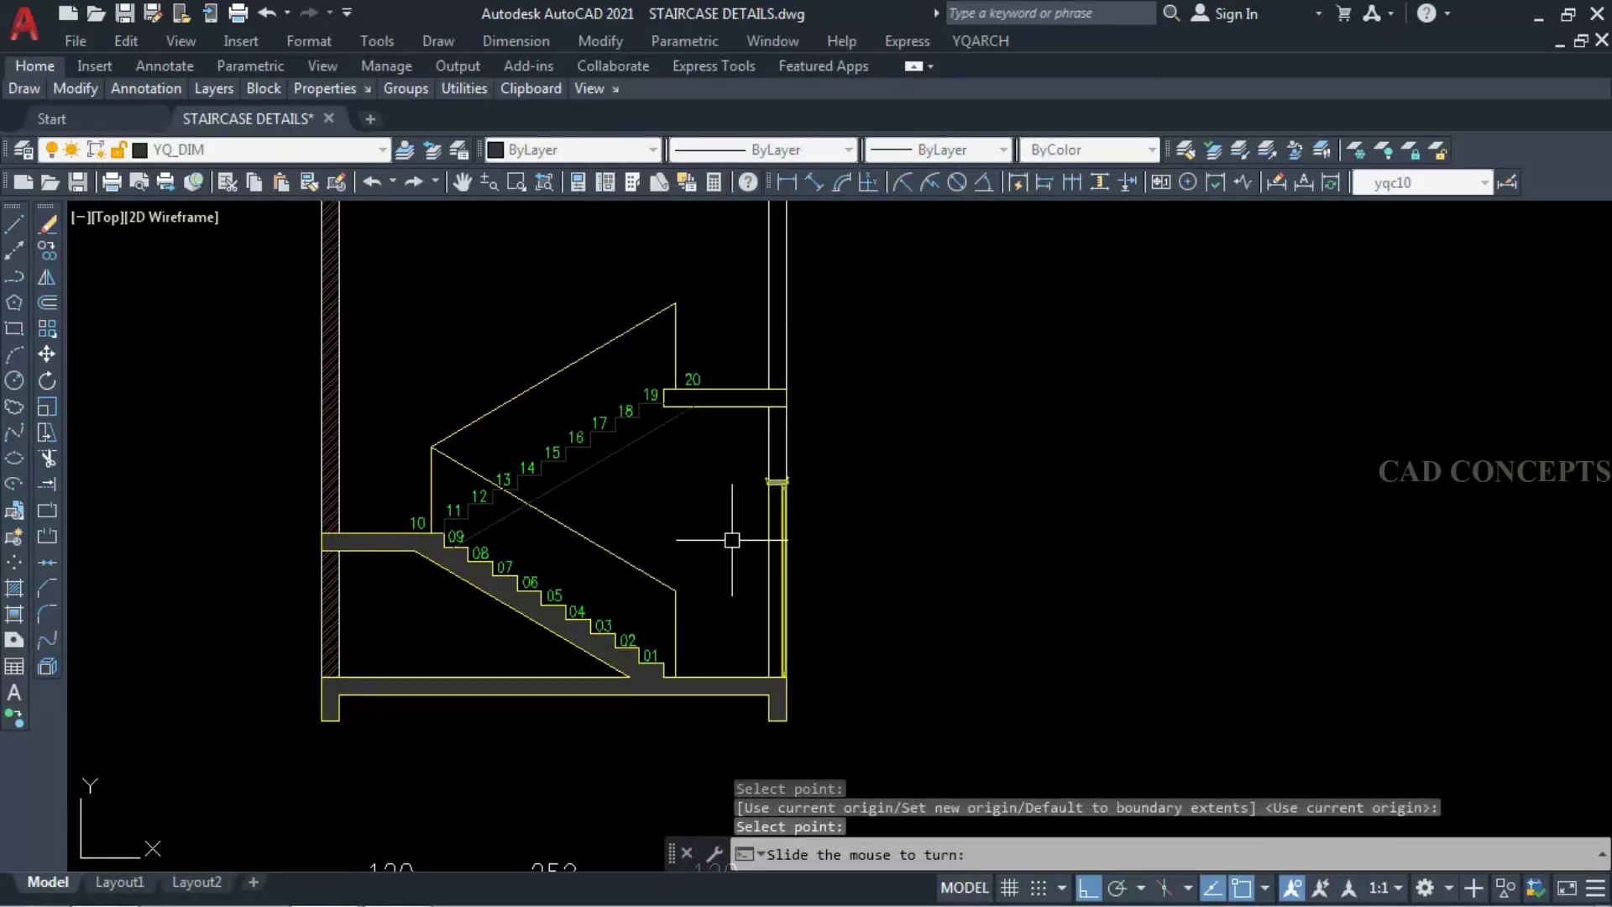
pyautogui.click(832, 537)
# - Insert a second wood door section (ADS) with the same settings in the door-side wall above the upper landing, leaf on the outer face
pyautogui.scroll(5, 758, 470)
pyautogui.scroll(-6, 781, 663)
pyautogui.scroll(2, 781, 687)
pyautogui.scroll(2, 767, 504)
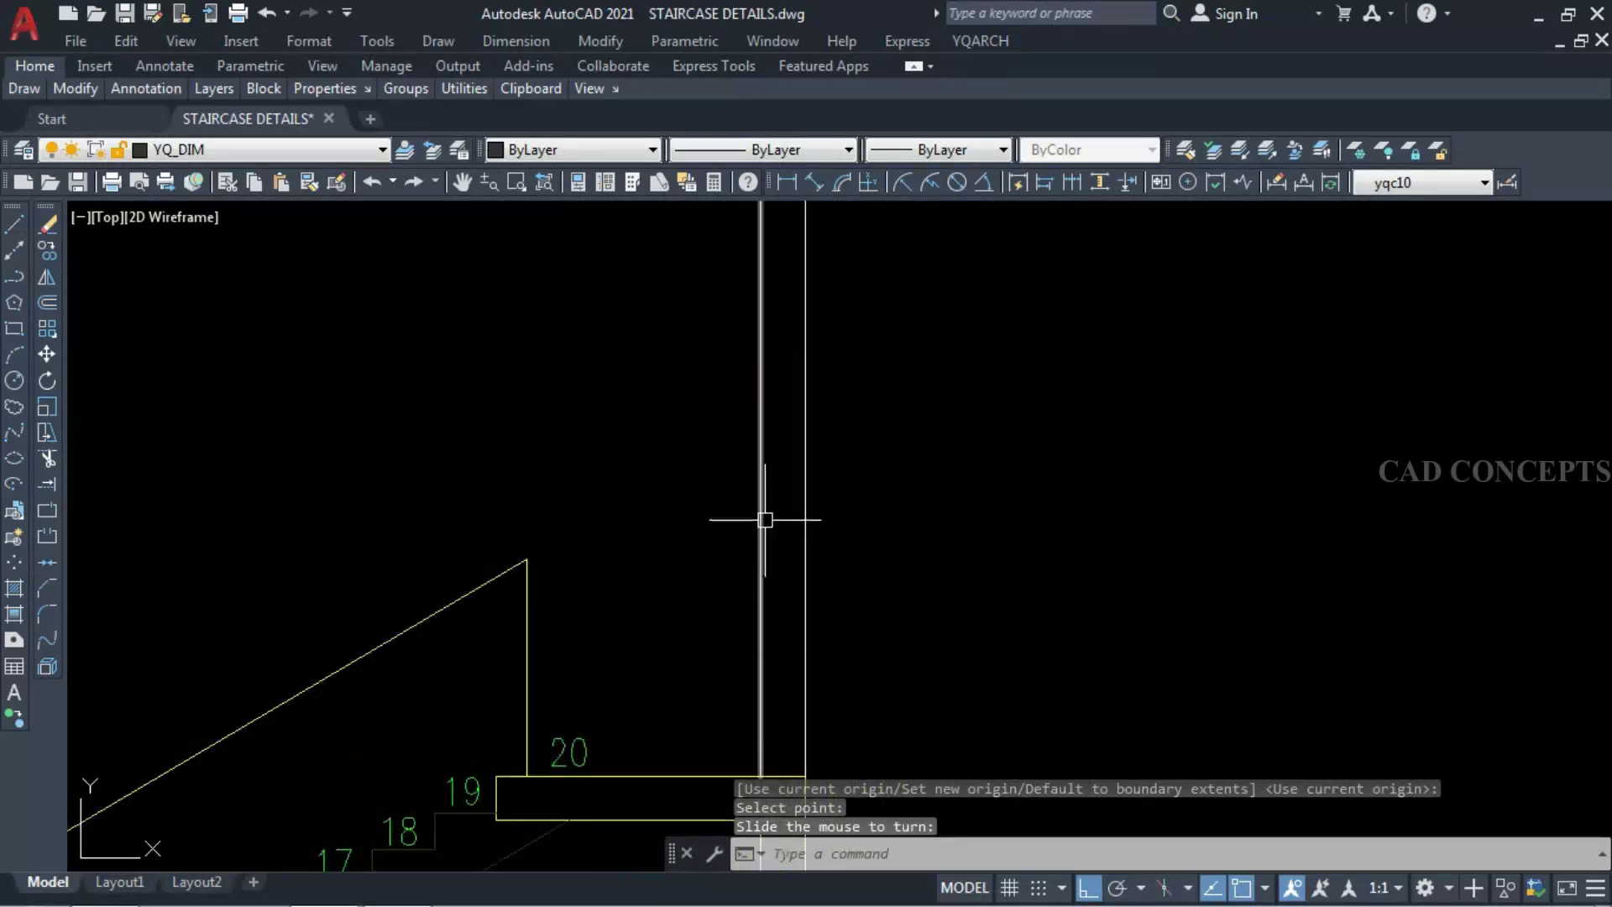
pyautogui.write('ads')
pyautogui.press('Return')
pyautogui.press('Return')
pyautogui.click(760, 596)
pyautogui.click(804, 594)
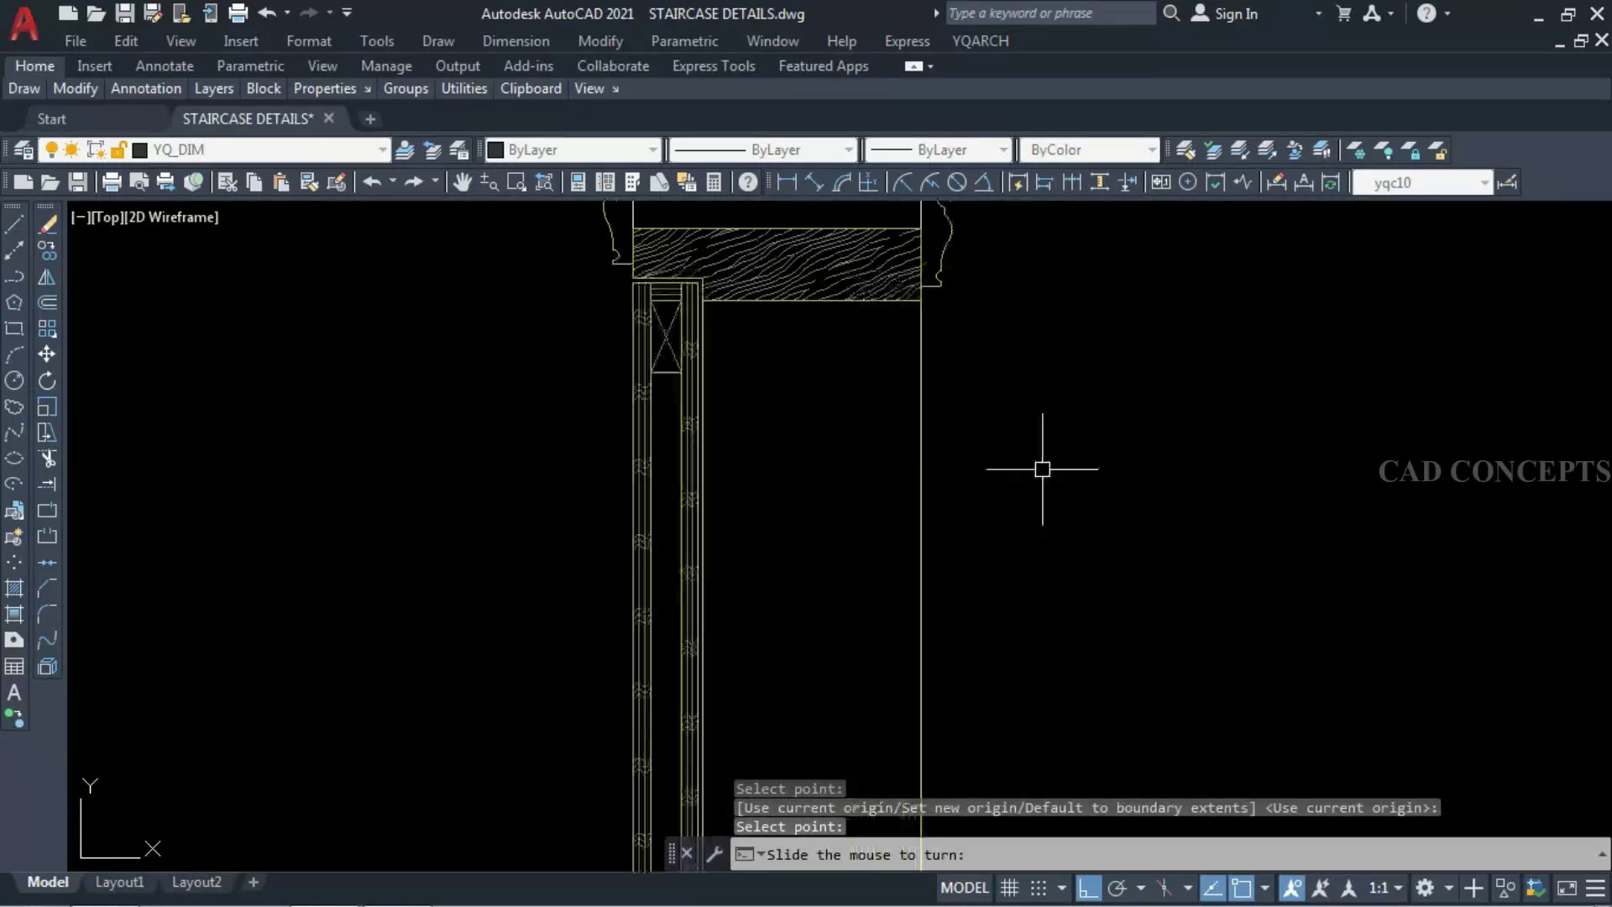
pyautogui.press('Escape')
# - Hatch the door-side wall areas above the lower door and above the upper door
pyautogui.scroll(-4, 683, 425)
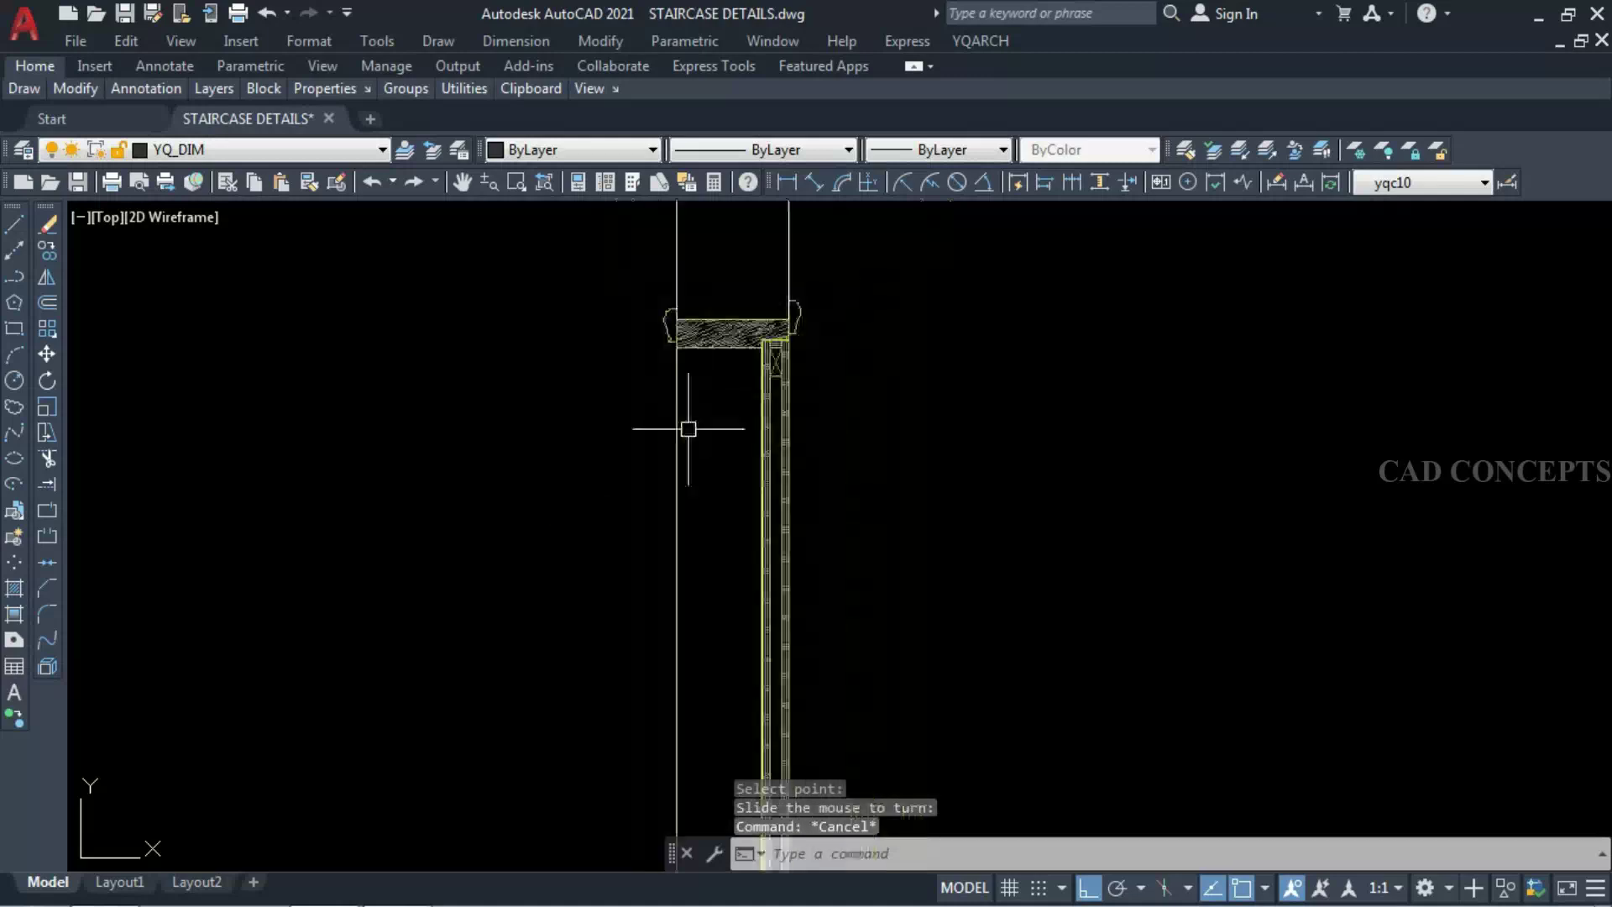
pyautogui.scroll(-2, 815, 578)
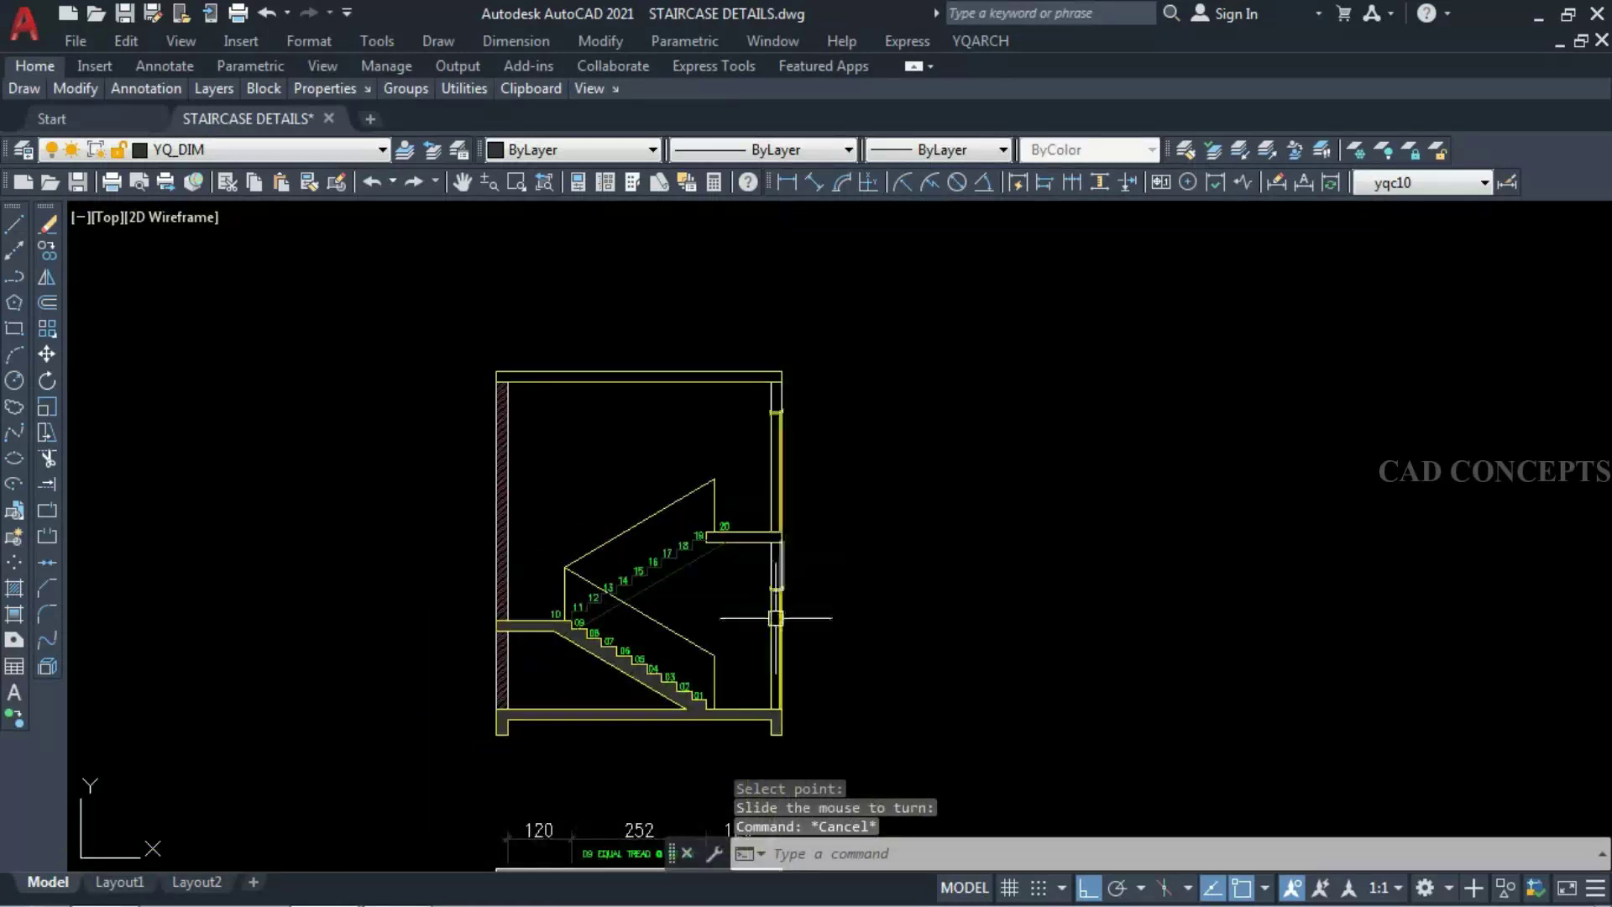
pyautogui.write('H')
pyautogui.press('Return')
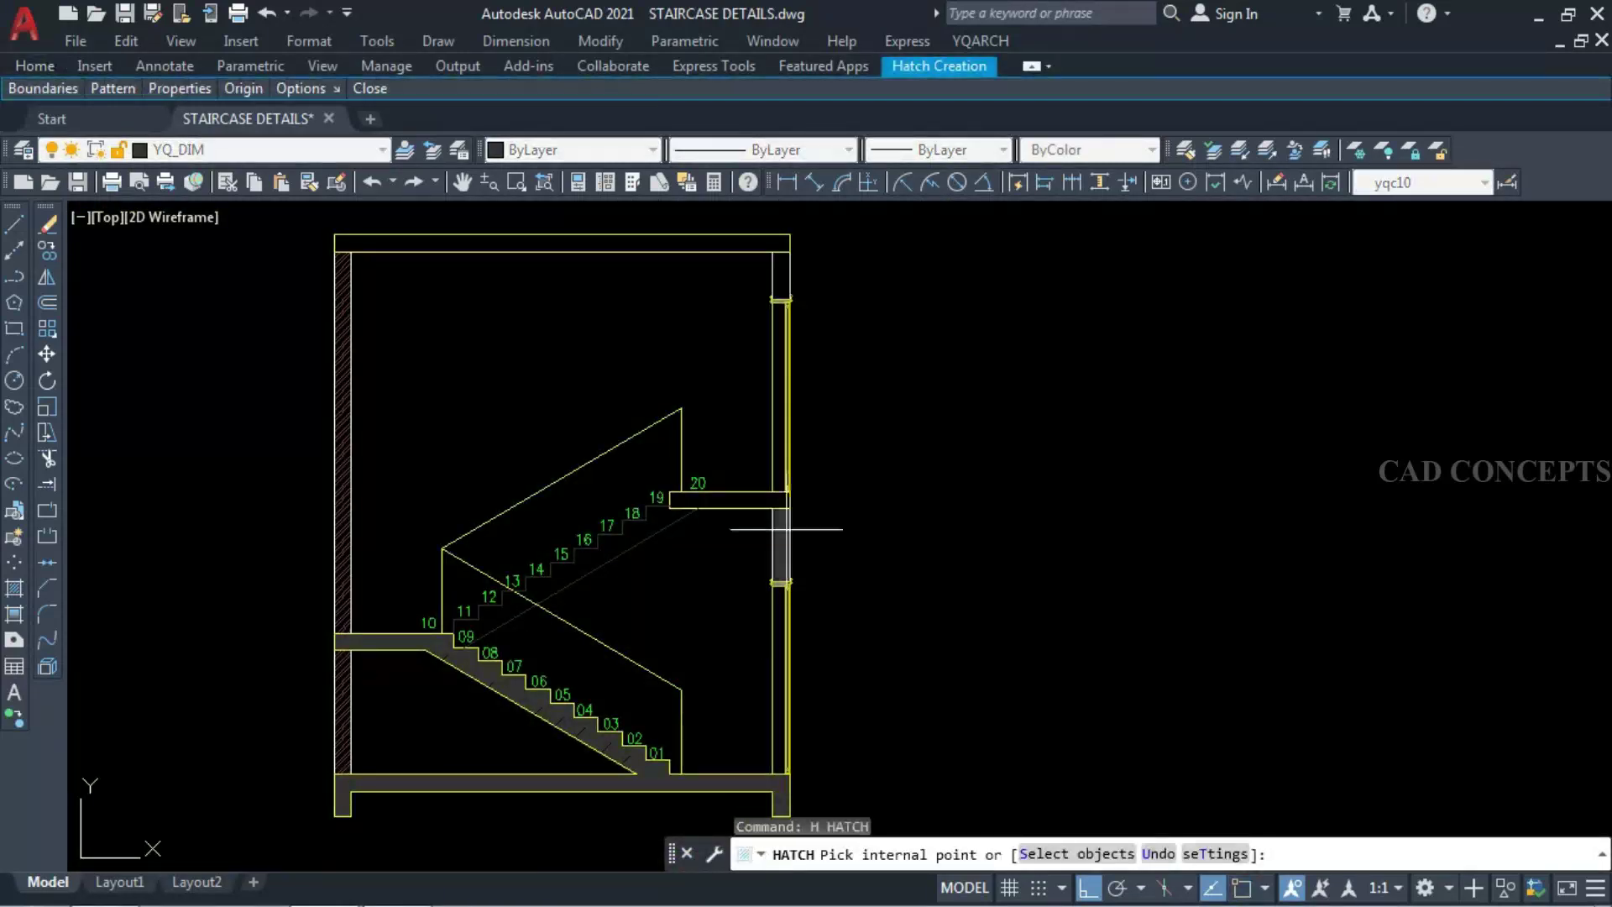
pyautogui.click(780, 536)
pyautogui.click(783, 287)
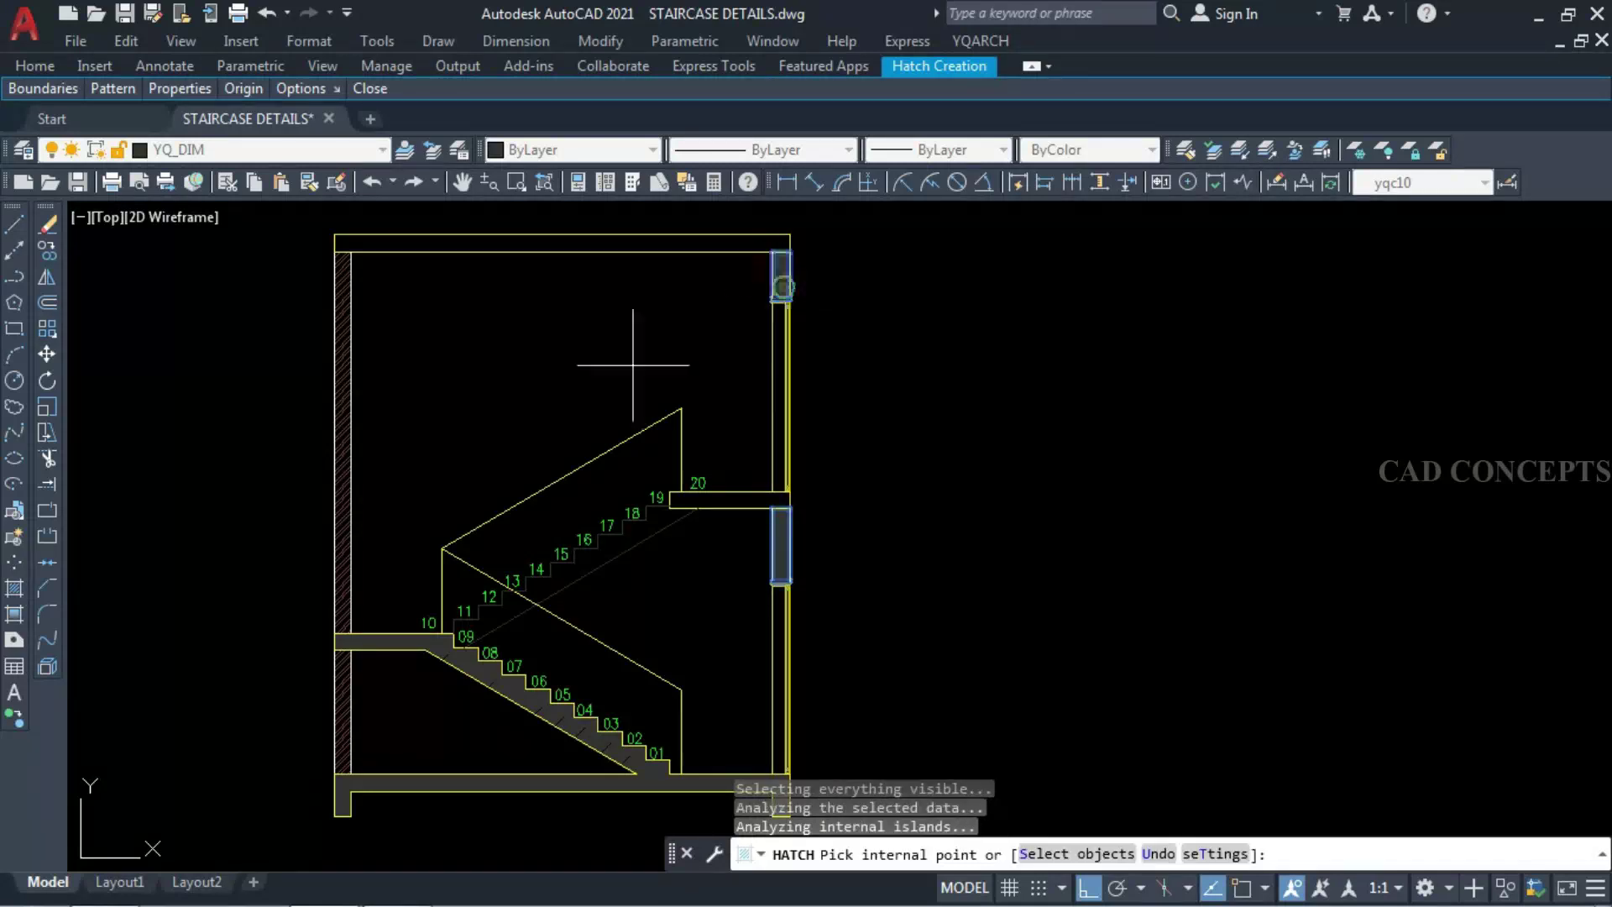
pyautogui.press('Return')
# - Match the properties of the mid-landing-side wall hatch onto the door-side wall hatch
pyautogui.click(342, 443)
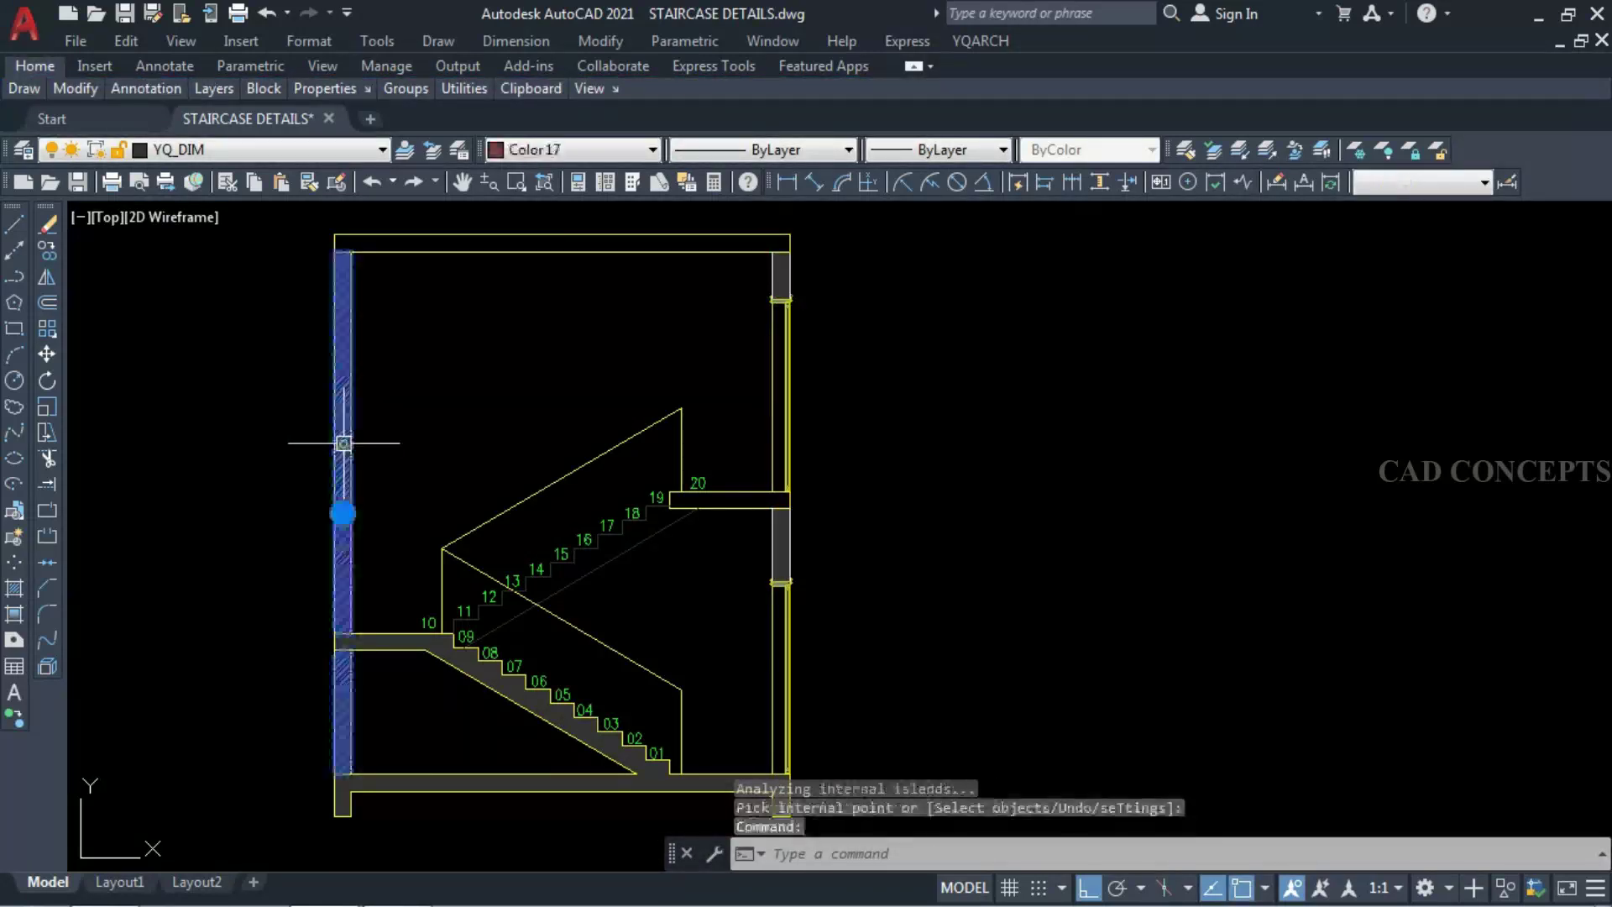
pyautogui.write('ma')
pyautogui.press('Return')
pyautogui.scroll(3, 756, 302)
pyautogui.click(821, 255)
pyautogui.scroll(-8, 820, 256)
pyautogui.press('Escape')
pyautogui.press('Escape')
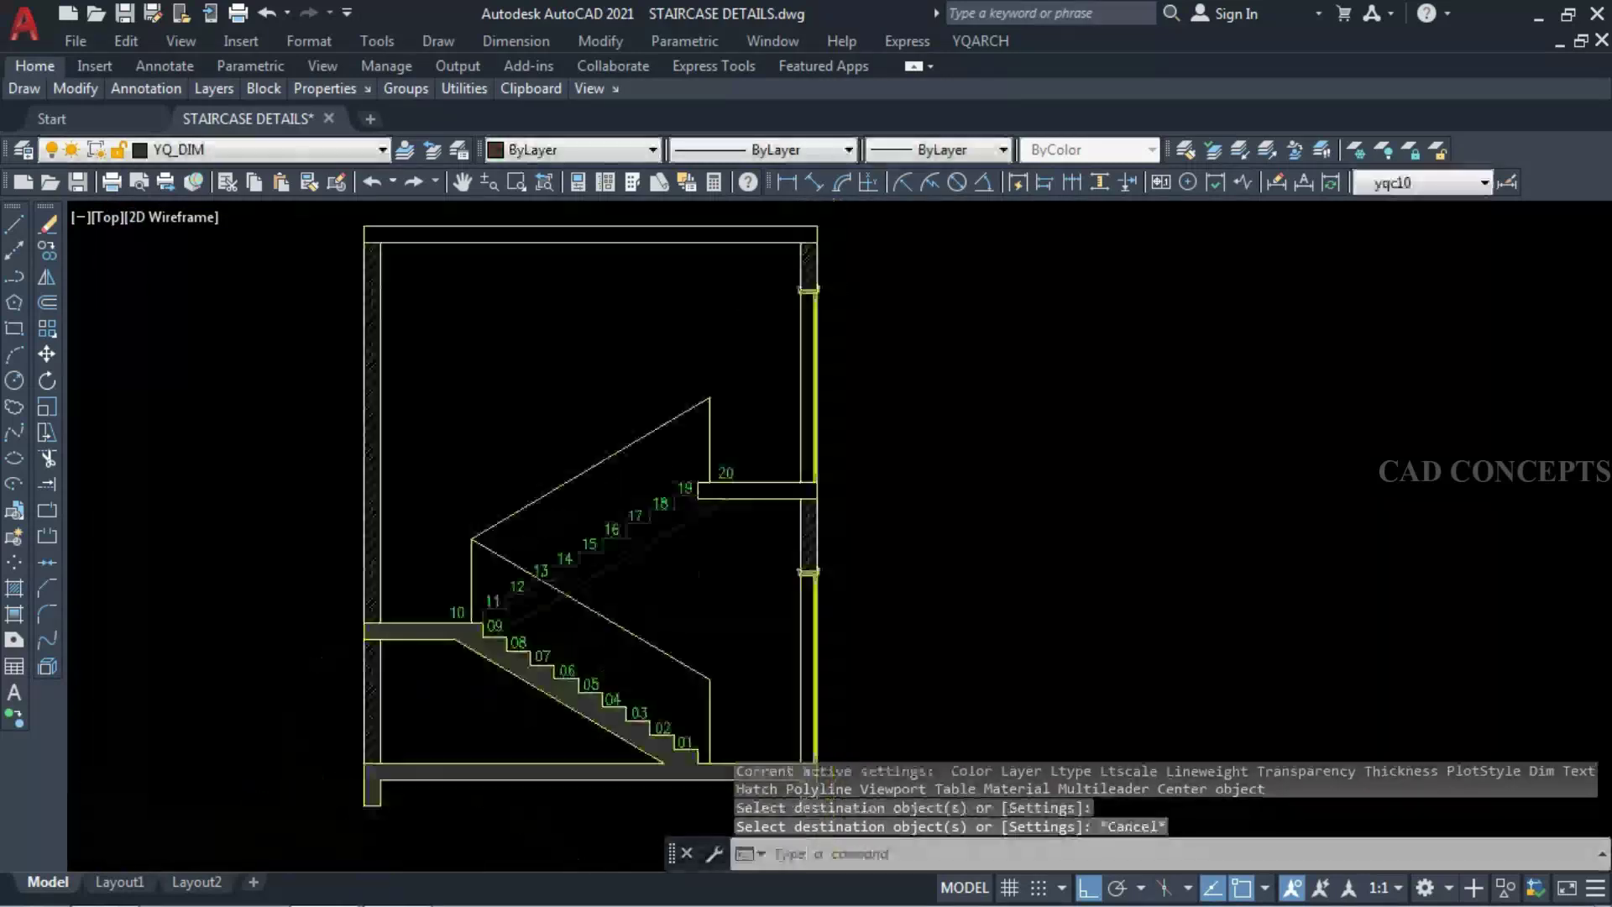
# - Copy the short line at the mid landing's top, across the wall thickness, 120 upward as the window sill line
pyautogui.scroll(8, 677, 537)
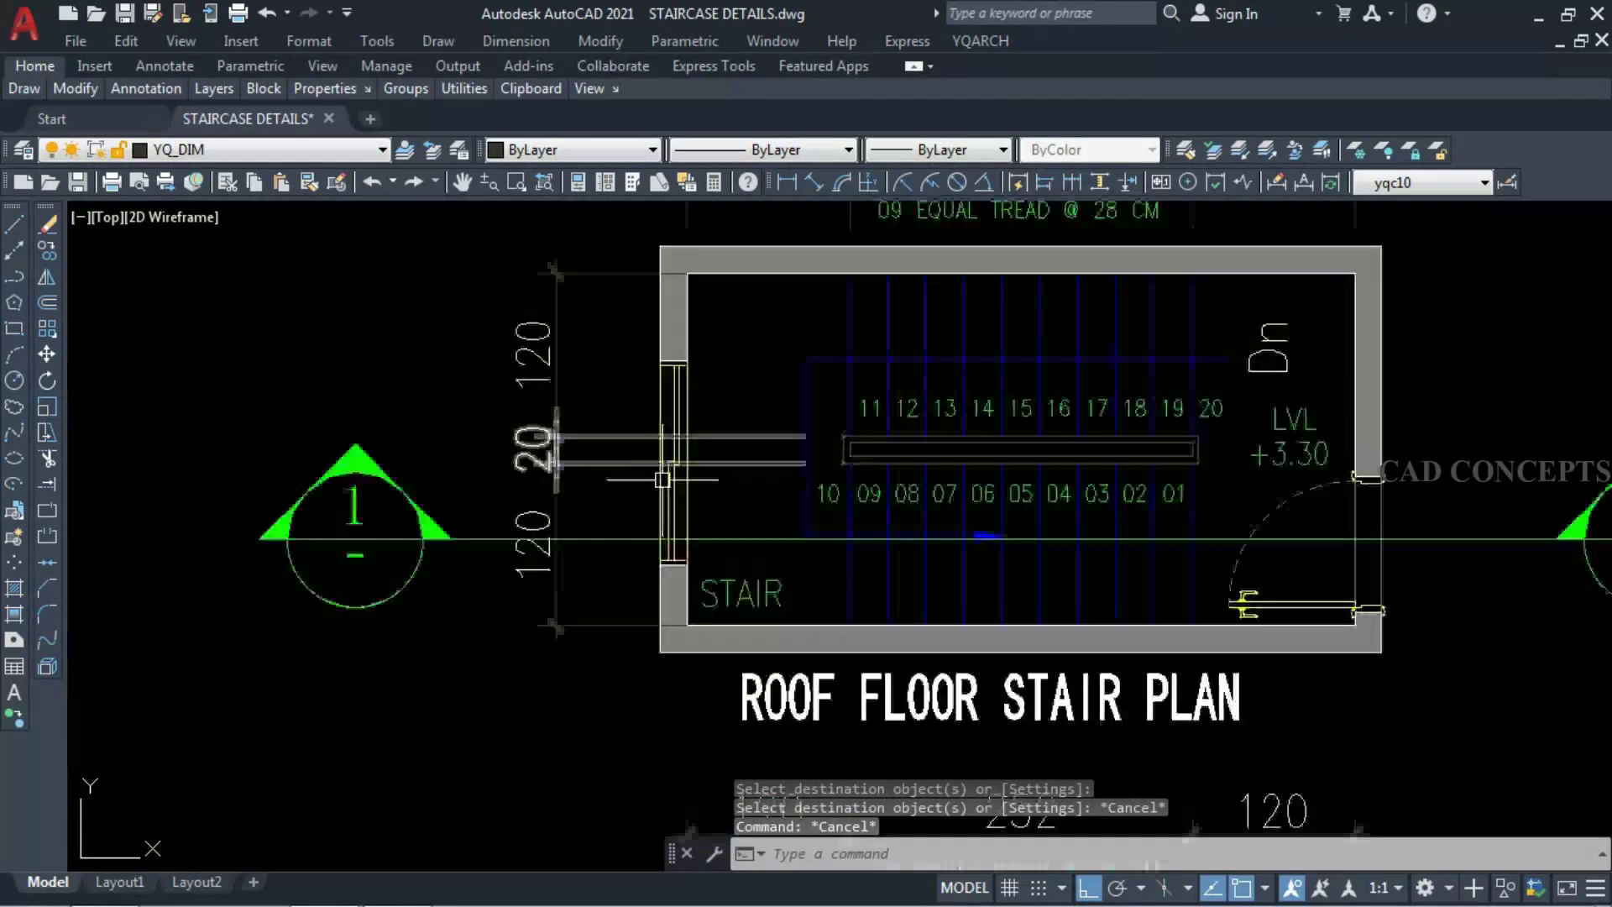
pyautogui.scroll(-6, 653, 630)
pyautogui.scroll(8, 677, 519)
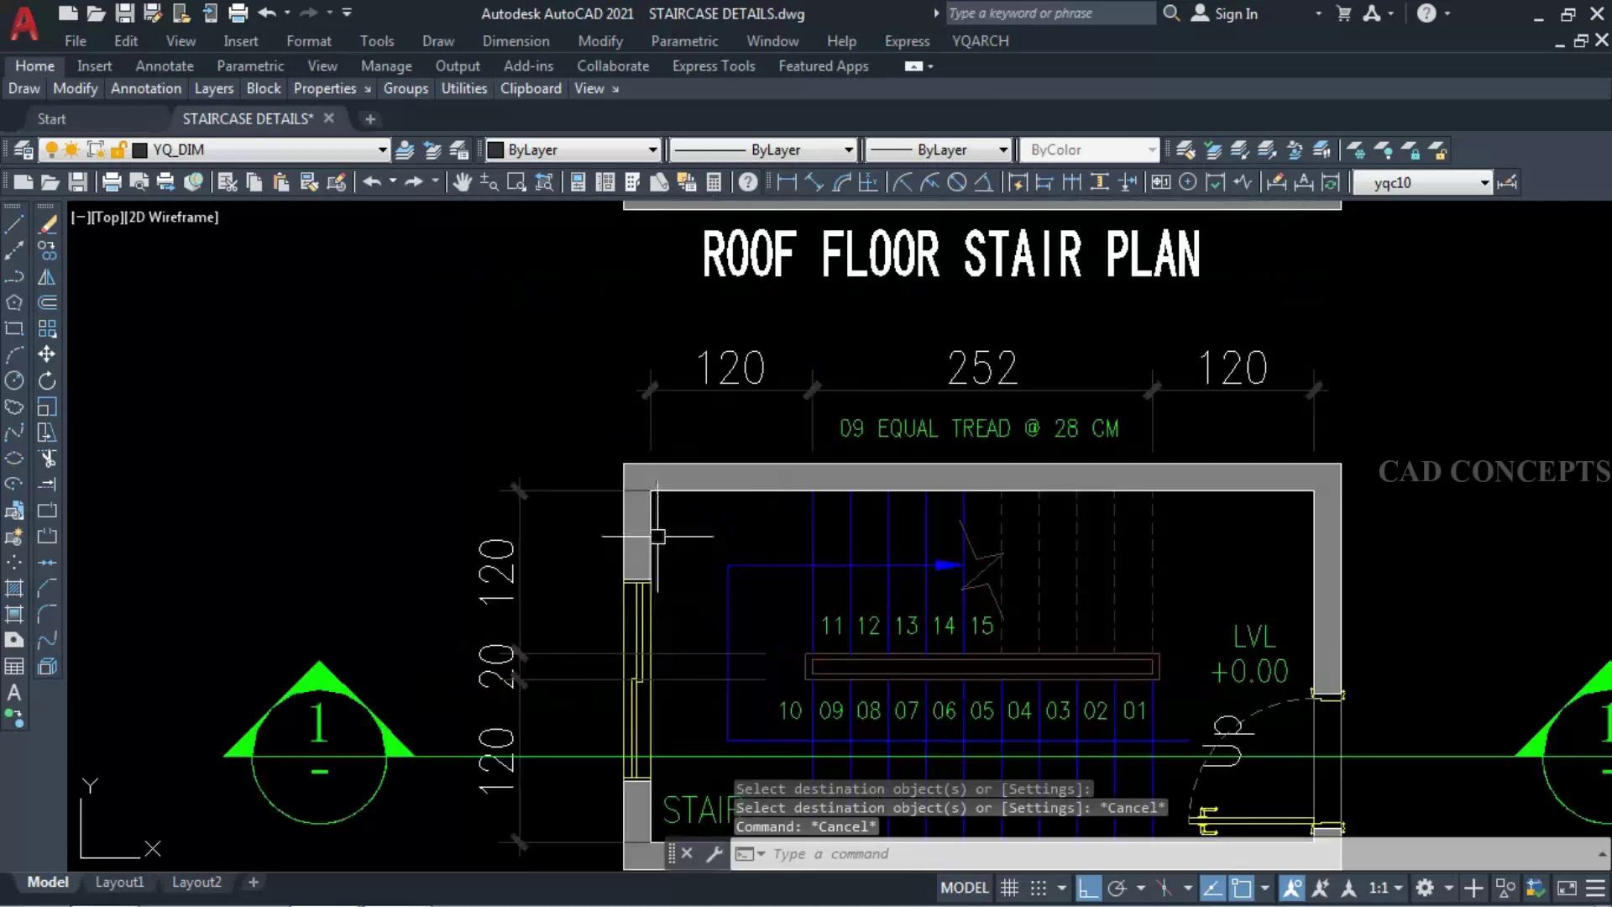
pyautogui.scroll(-6, 677, 519)
pyautogui.scroll(-3, 640, 389)
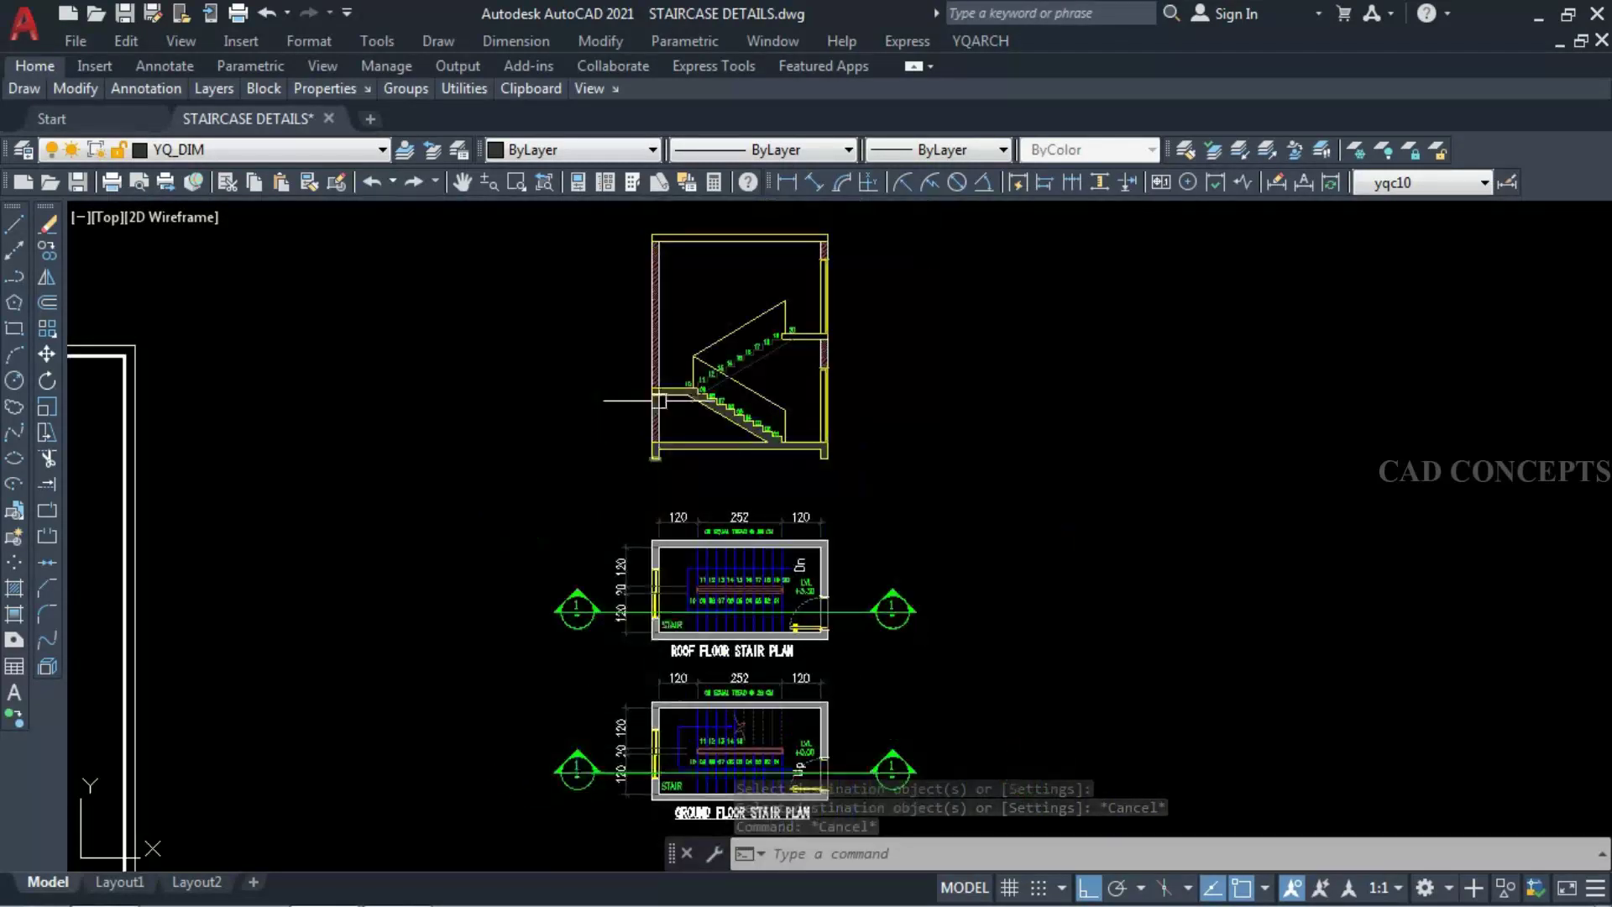
pyautogui.scroll(8, 641, 493)
pyautogui.click(461, 472)
pyautogui.click(677, 502)
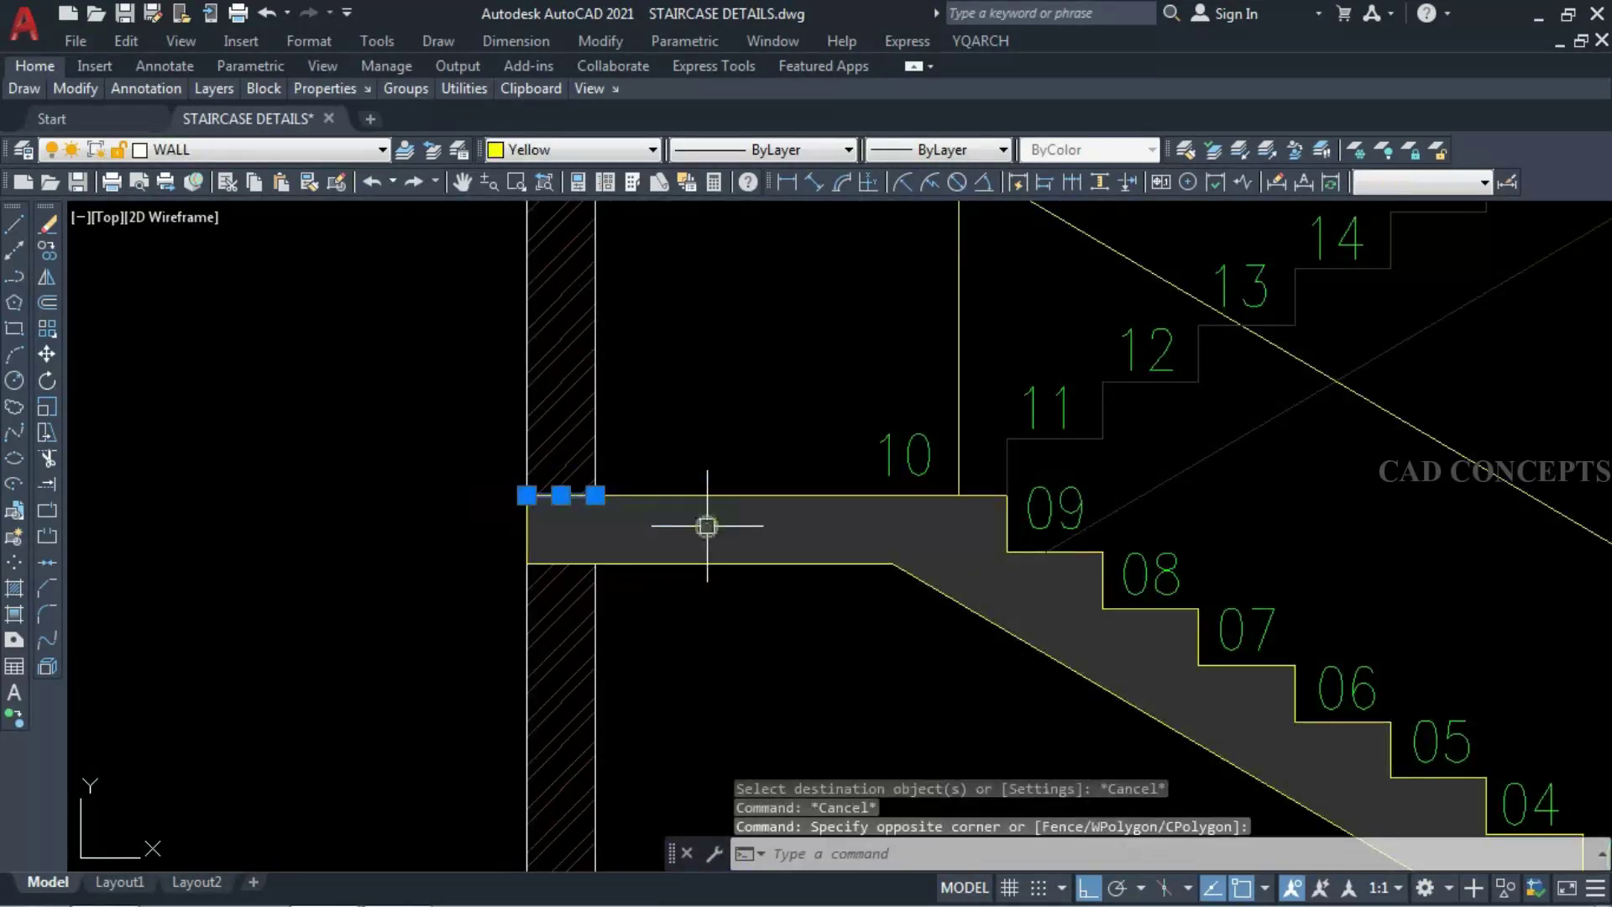
pyautogui.write('co')
pyautogui.press('Return')
pyautogui.scroll(-2, 710, 526)
pyautogui.click(701, 464)
pyautogui.write('120')
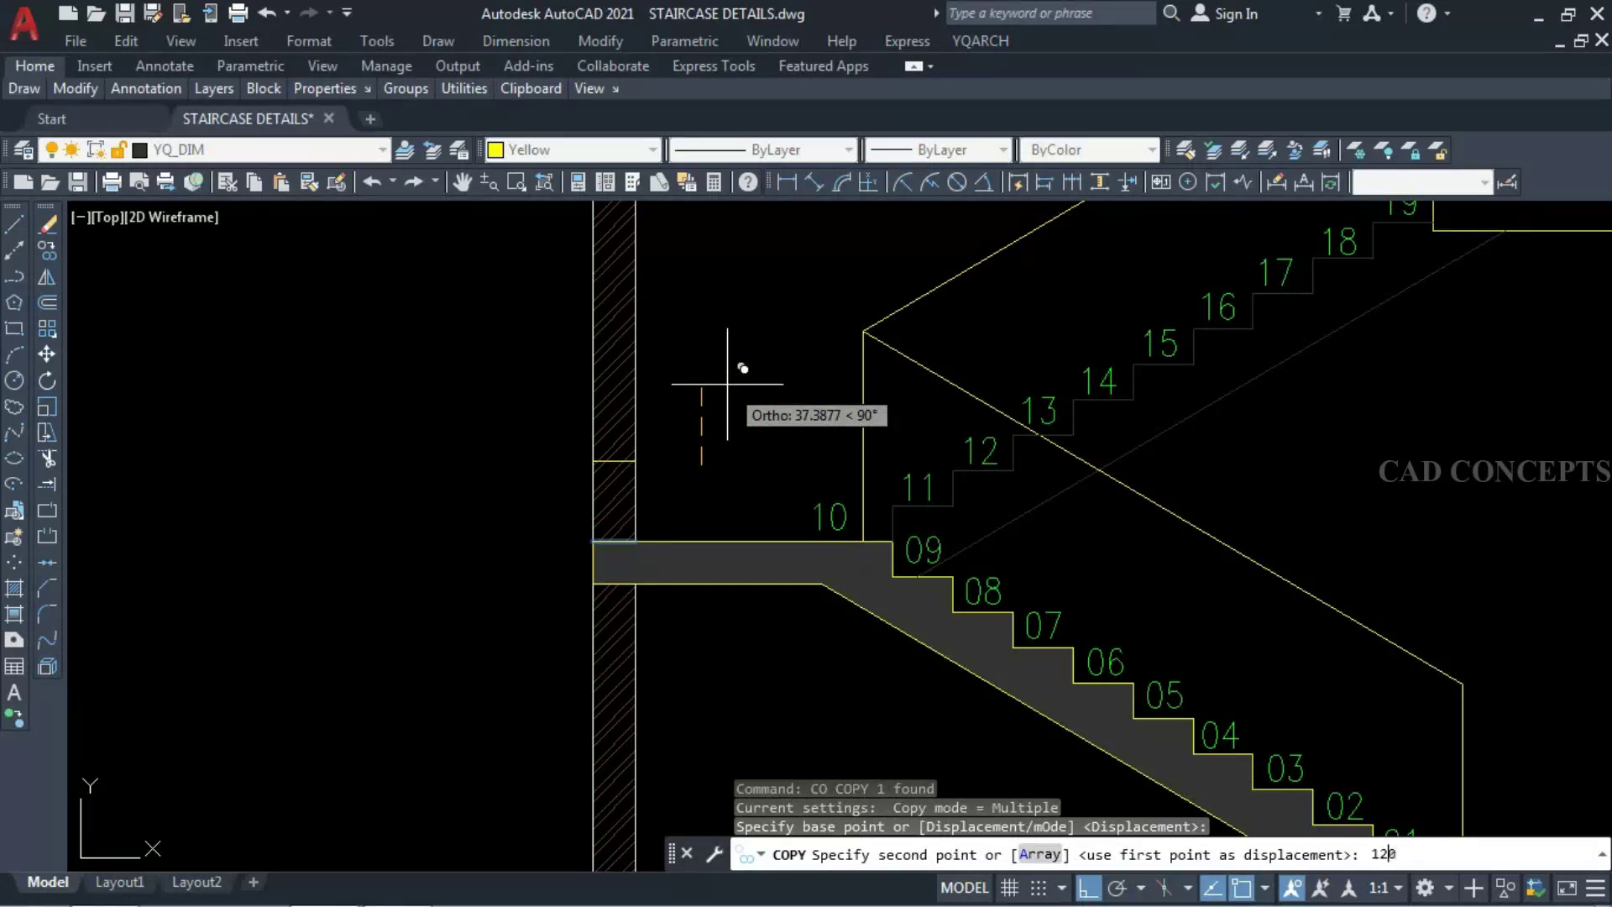
pyautogui.press('Return')
# - Place a second copy of the short wall line 240 above the mid landing as the window head line
pyautogui.moveTo(713, 510); pyautogui.dragTo(726, 722, button='middle')
pyautogui.write('24')
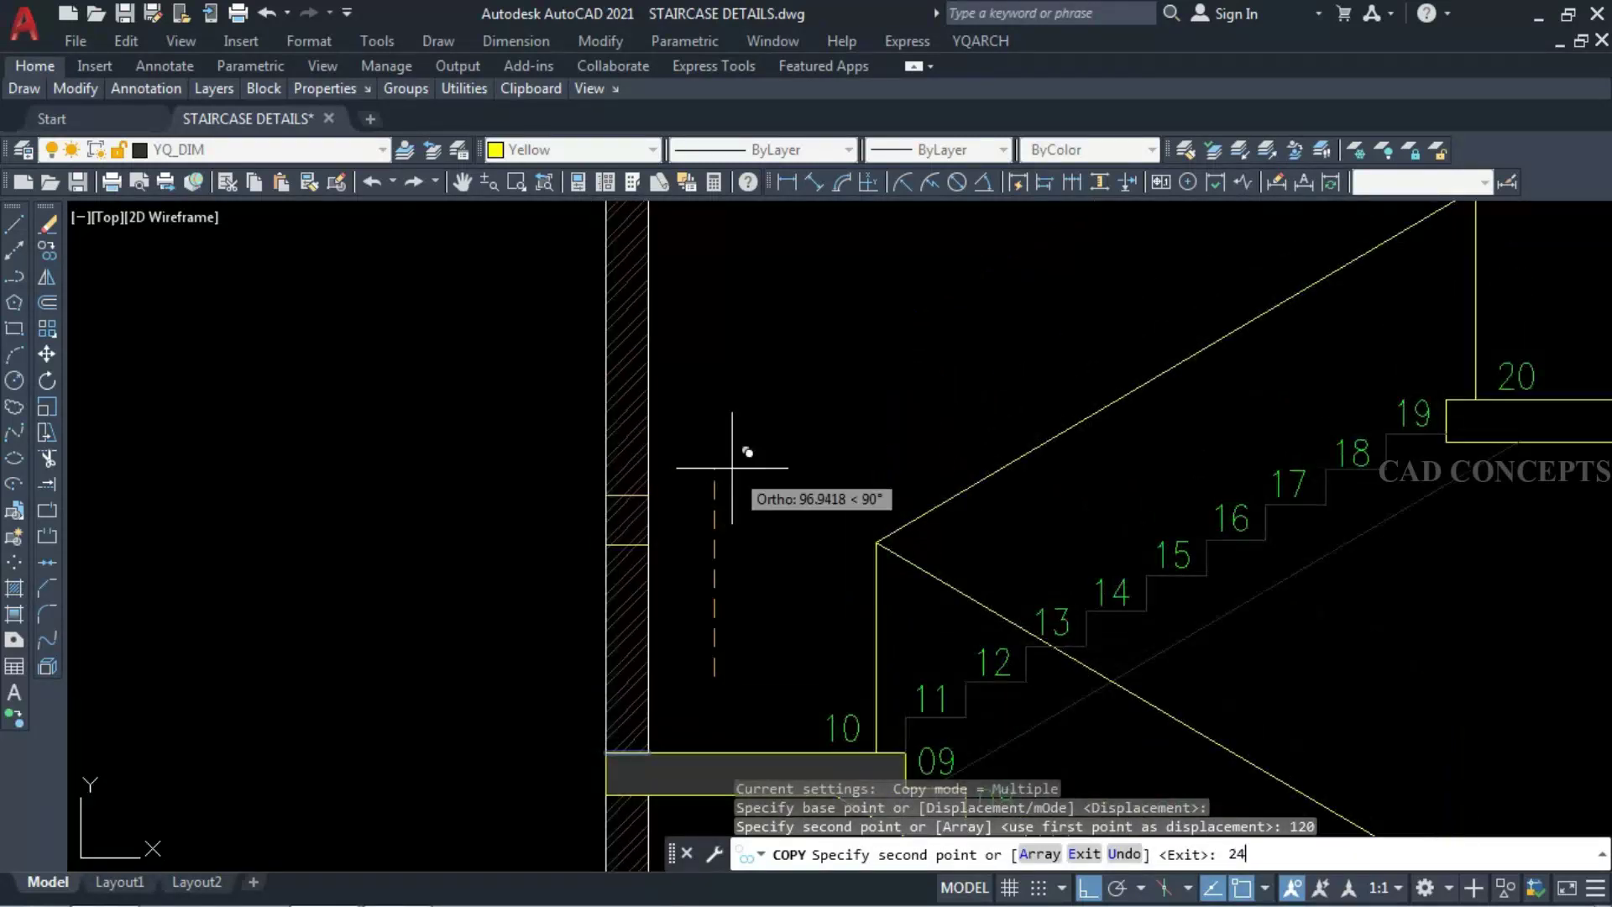
pyautogui.press('Return')
pyautogui.scroll(-2, 723, 503)
pyautogui.press('Escape')
# - Trim the wall lines between the copied sill and head lines to open the window gap
pyautogui.write('tr')
pyautogui.press('Return')
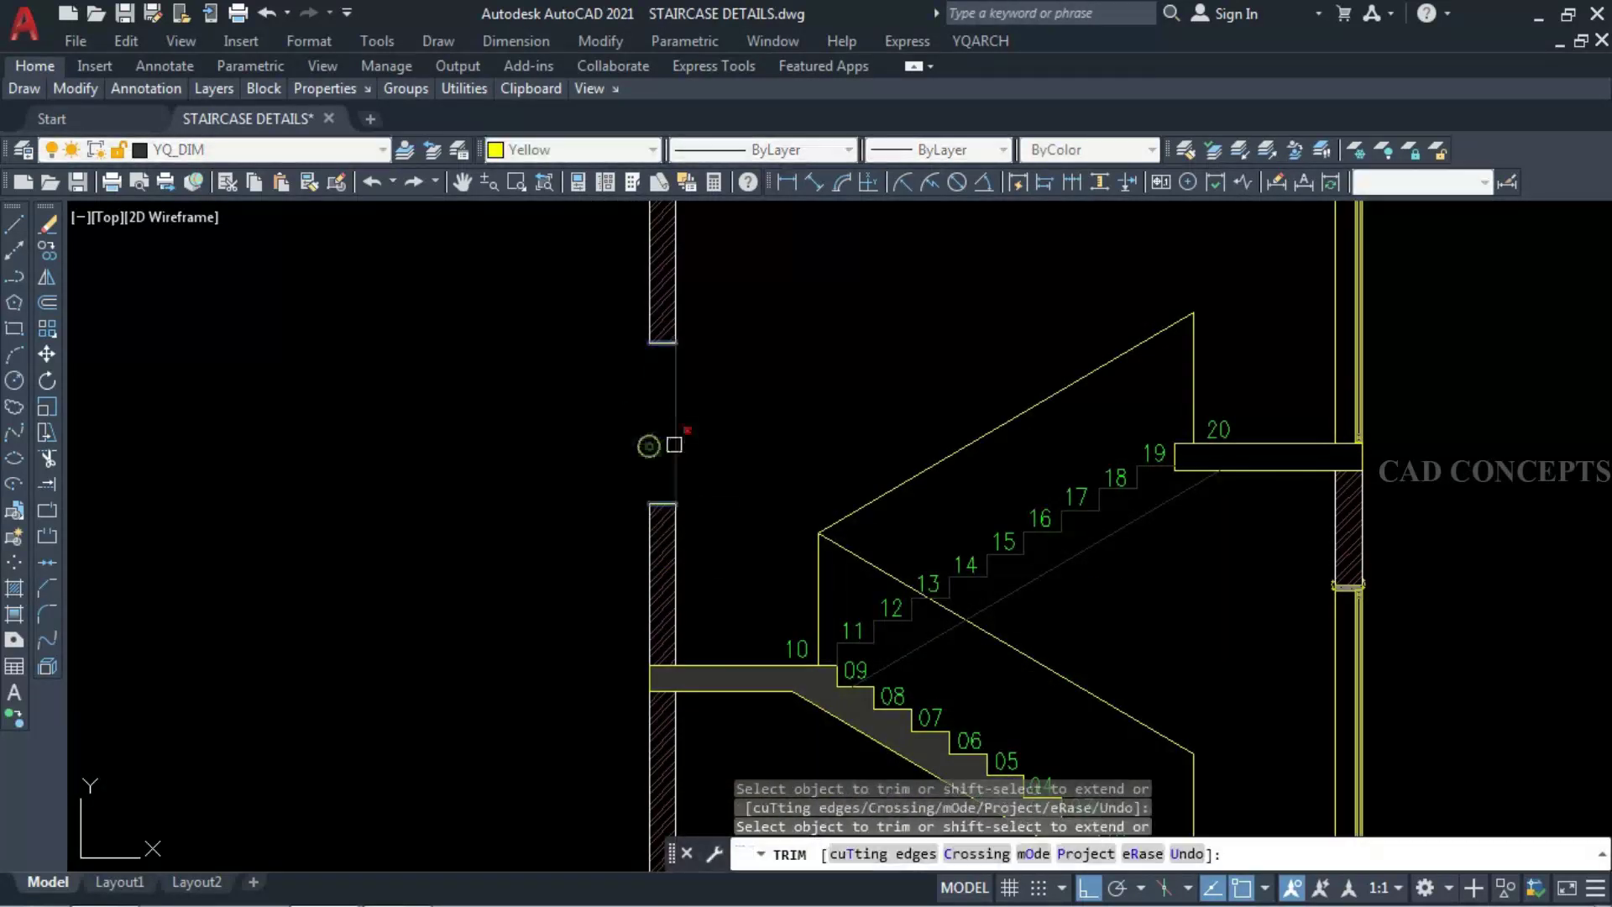
pyautogui.press('Escape')
# - Match the wall outline's properties onto the window opening's sill and head lines
pyautogui.click(650, 534)
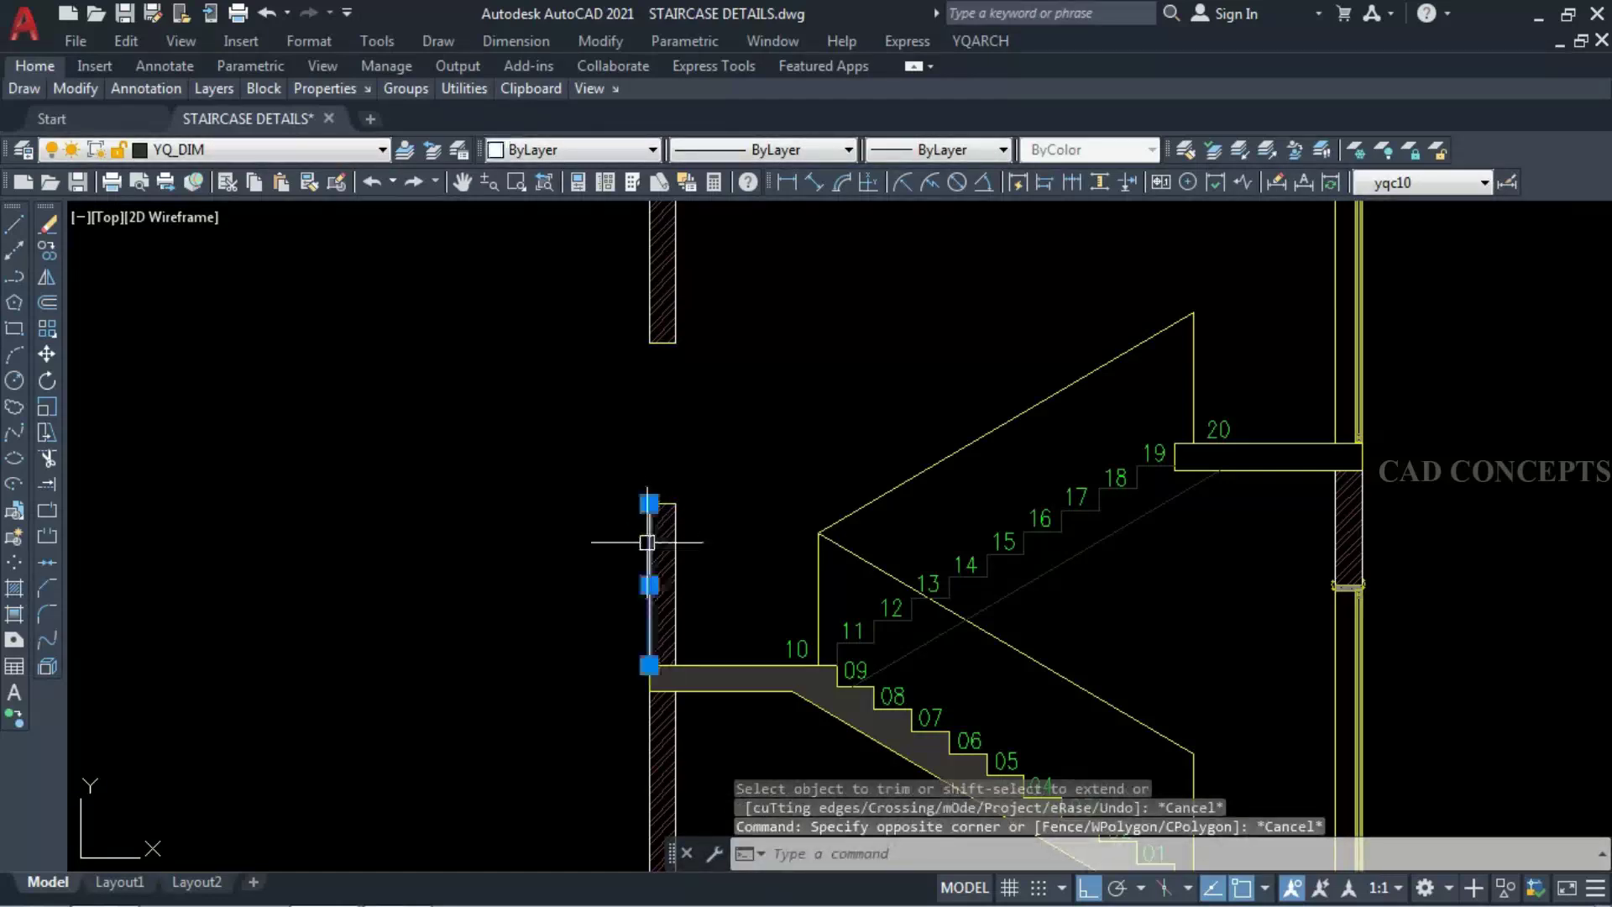
pyautogui.write('MA')
pyautogui.press('Return')
pyautogui.click(579, 557)
pyautogui.click(739, 341)
pyautogui.press('Escape')
pyautogui.press('Escape')
# - Insert a YQArch aluminium window section (WDS) from the sill to the head of the wall opening, positioned within the wall thickness
pyautogui.write('WDS')
pyautogui.press('Return')
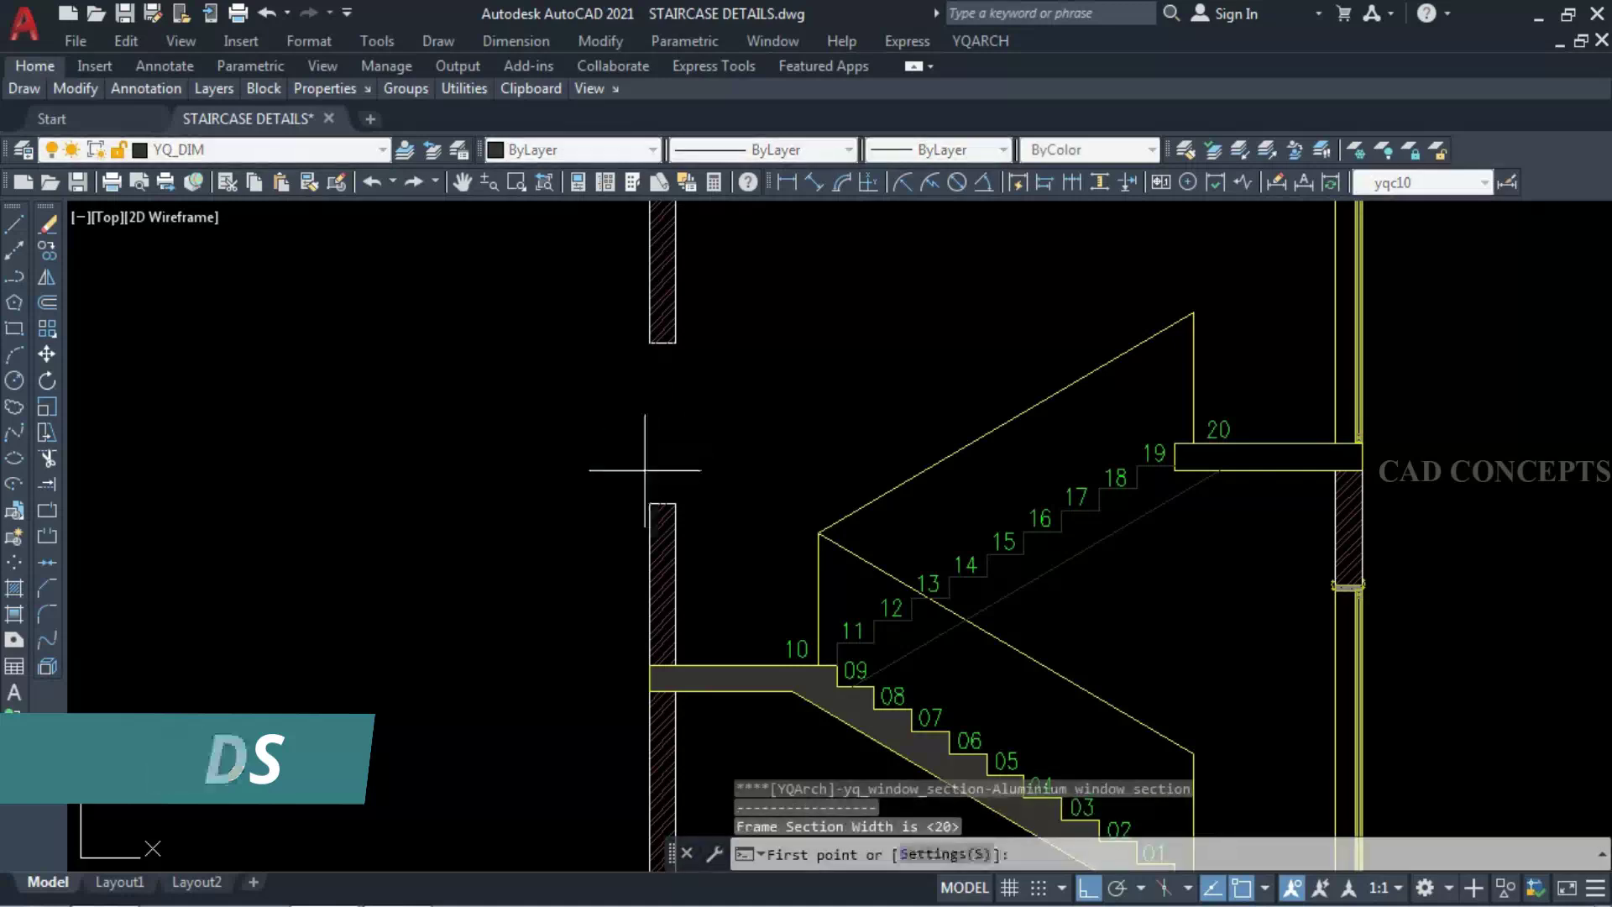
pyautogui.click(650, 504)
pyautogui.click(650, 343)
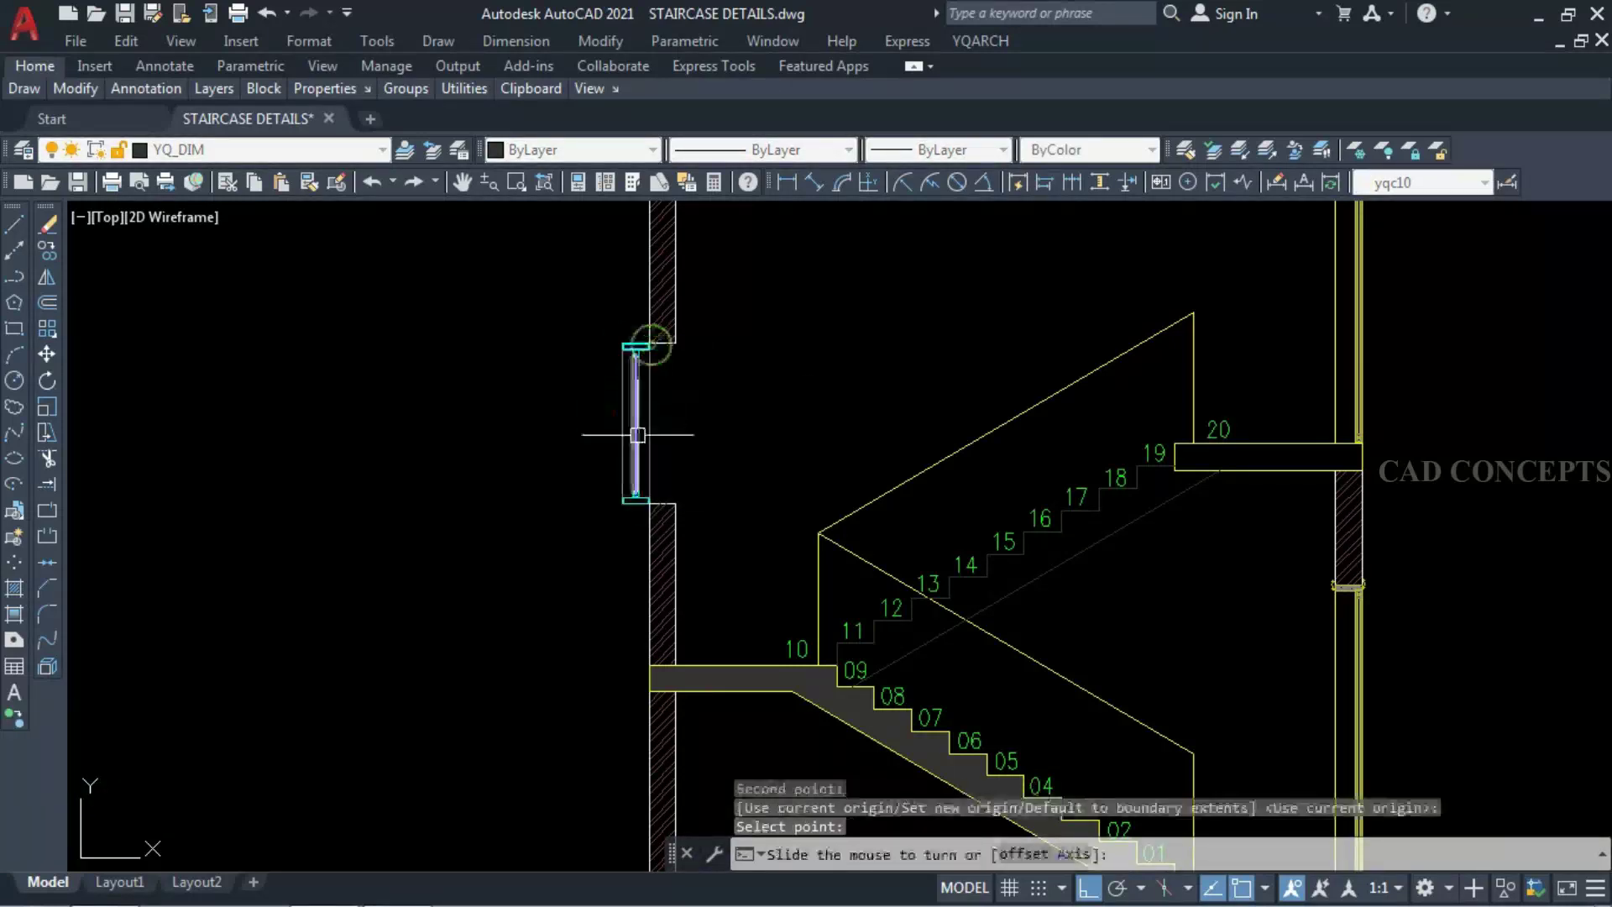
pyautogui.press('Escape')
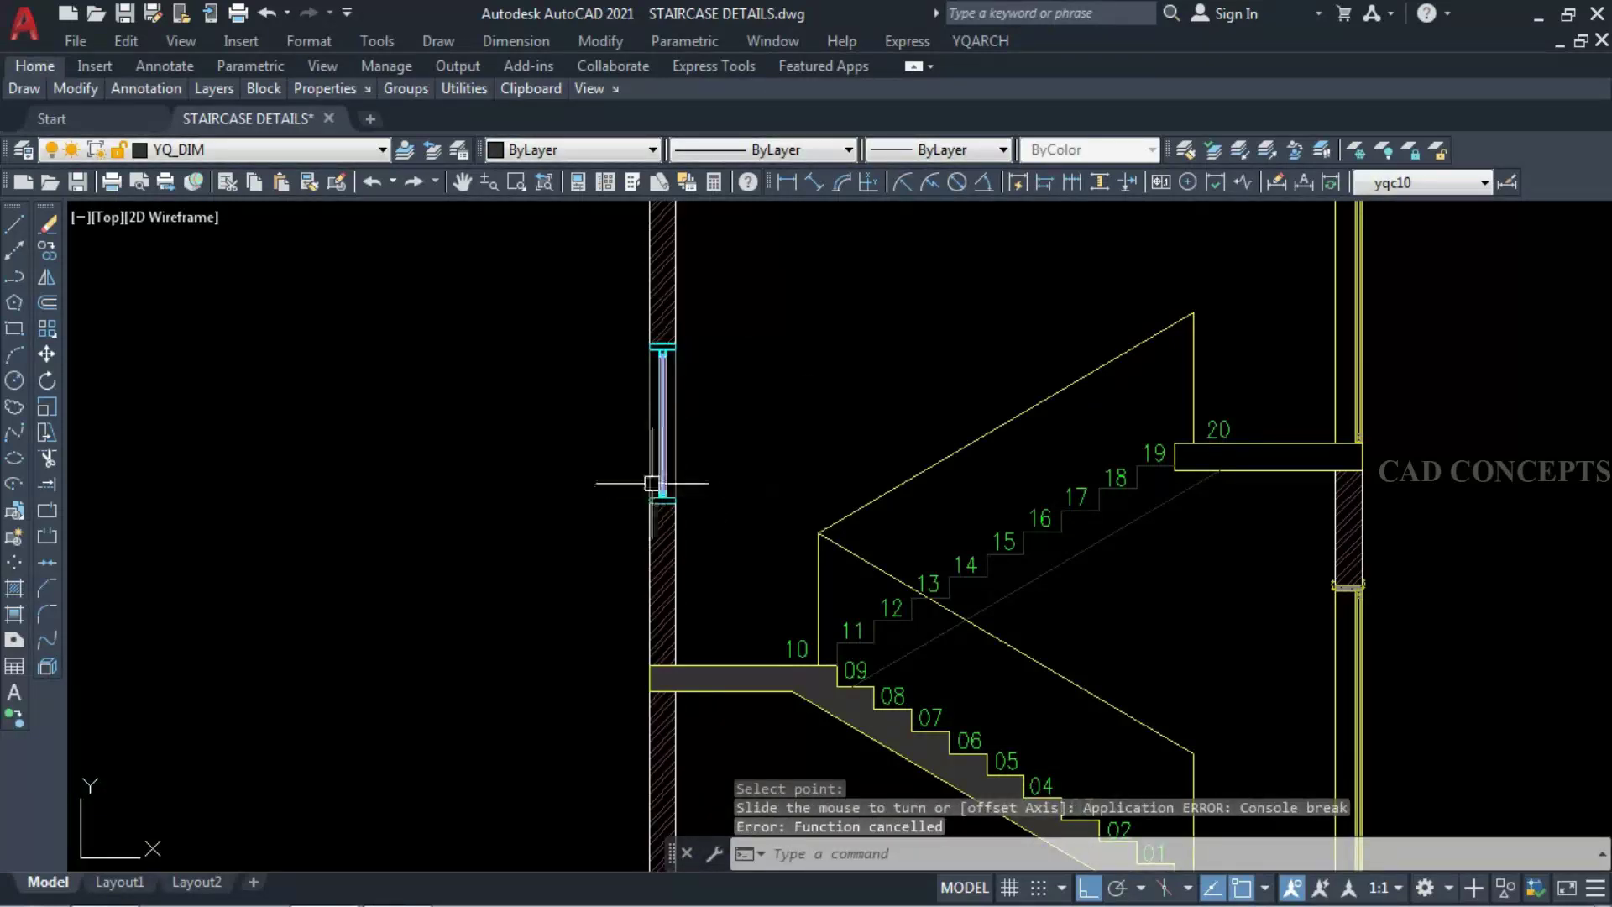
# - Draw a YQArch banister elevation (LG), total height 90, along the lower flight's sloping railing line from step 01 to the mid landing
pyautogui.scroll(-3, 613, 495)
pyautogui.scroll(3, 820, 567)
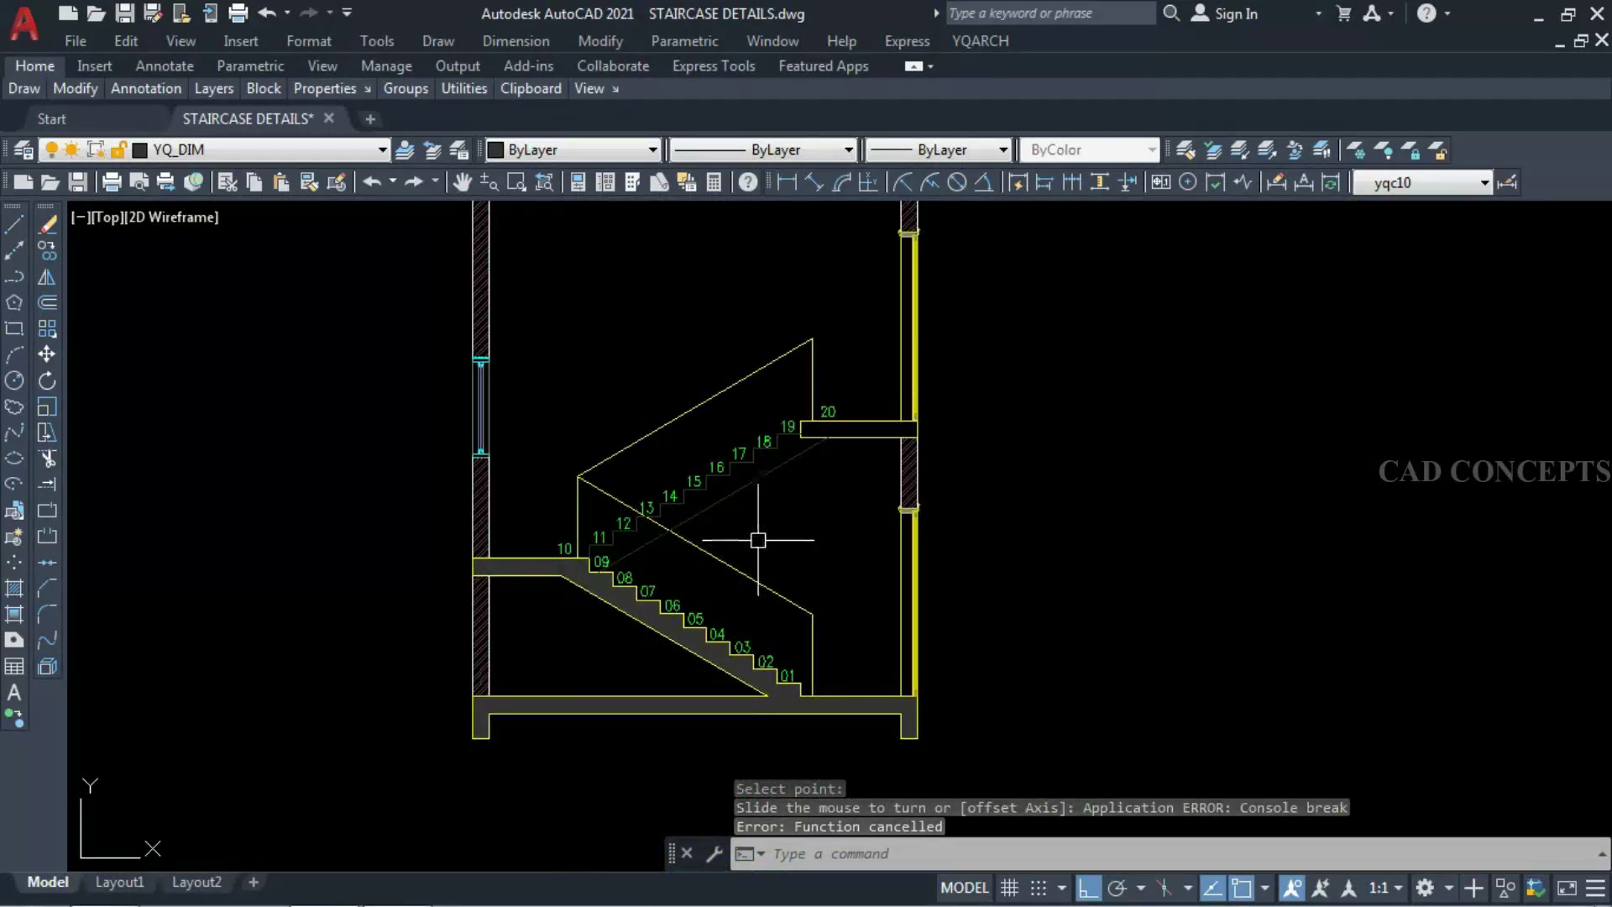
pyautogui.write('LG')
pyautogui.press('Return')
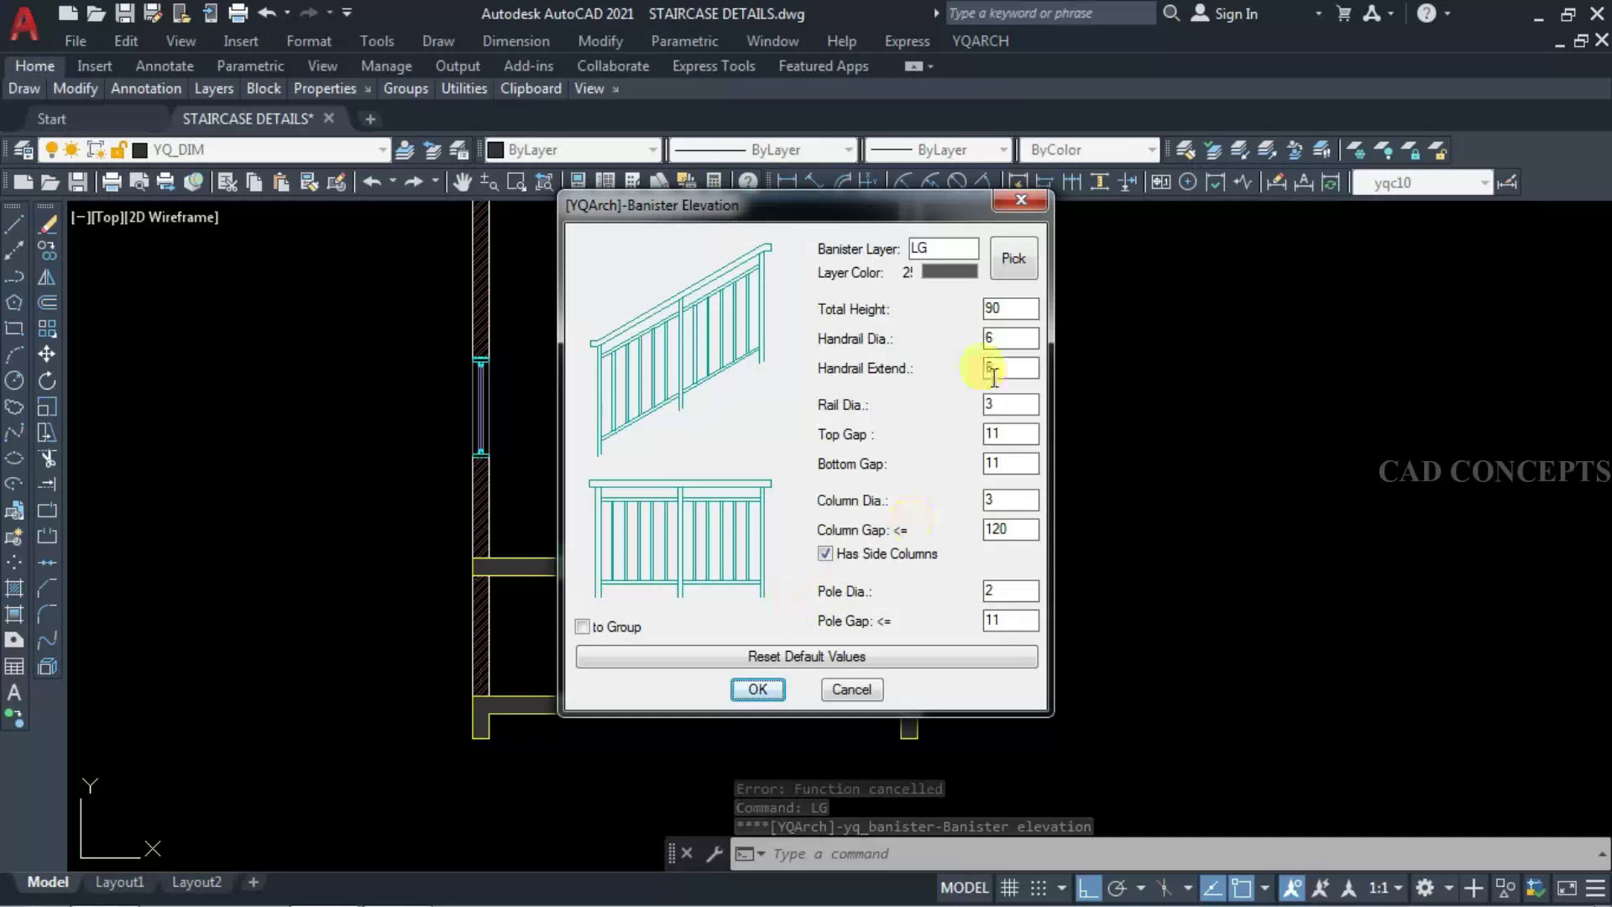
pyautogui.doubleClick(1004, 307)
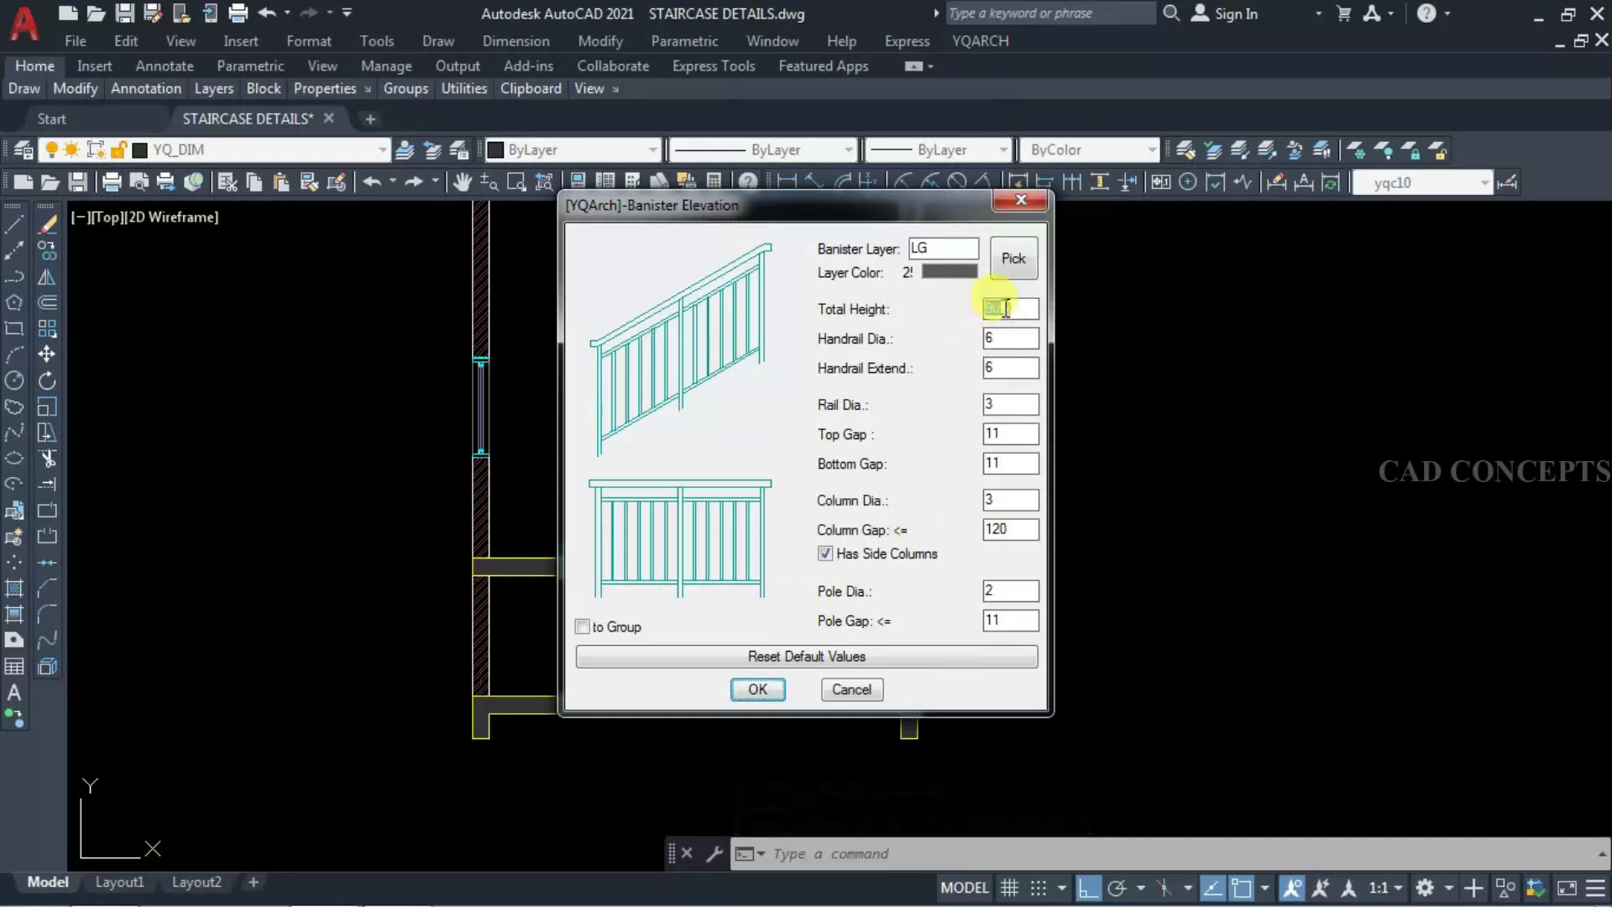
pyautogui.click(760, 689)
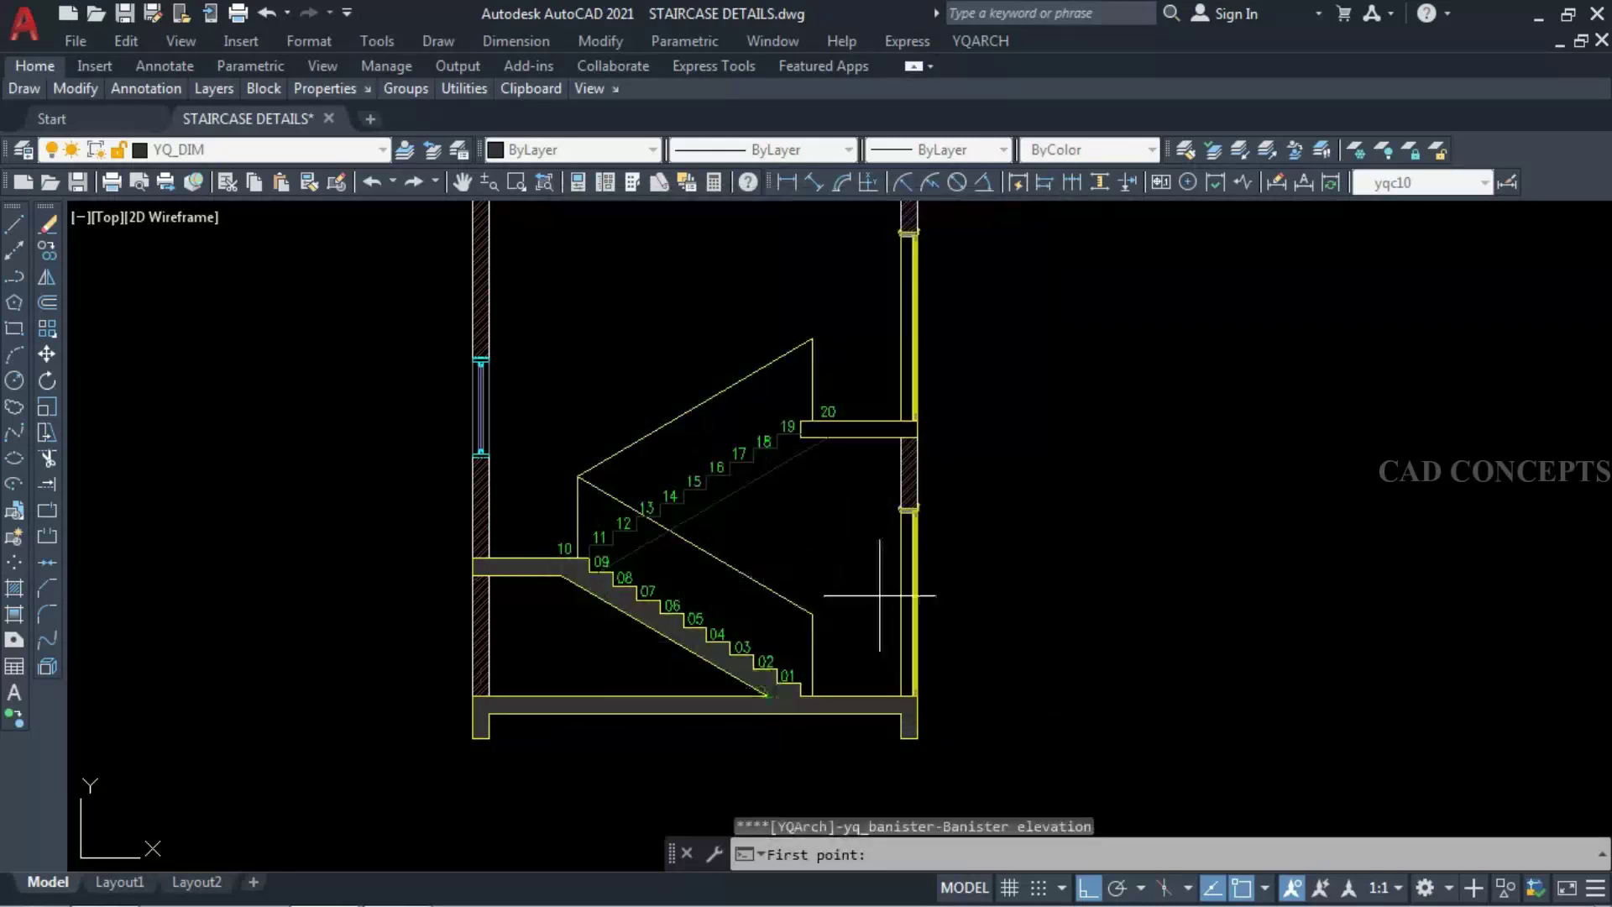
pyautogui.click(812, 613)
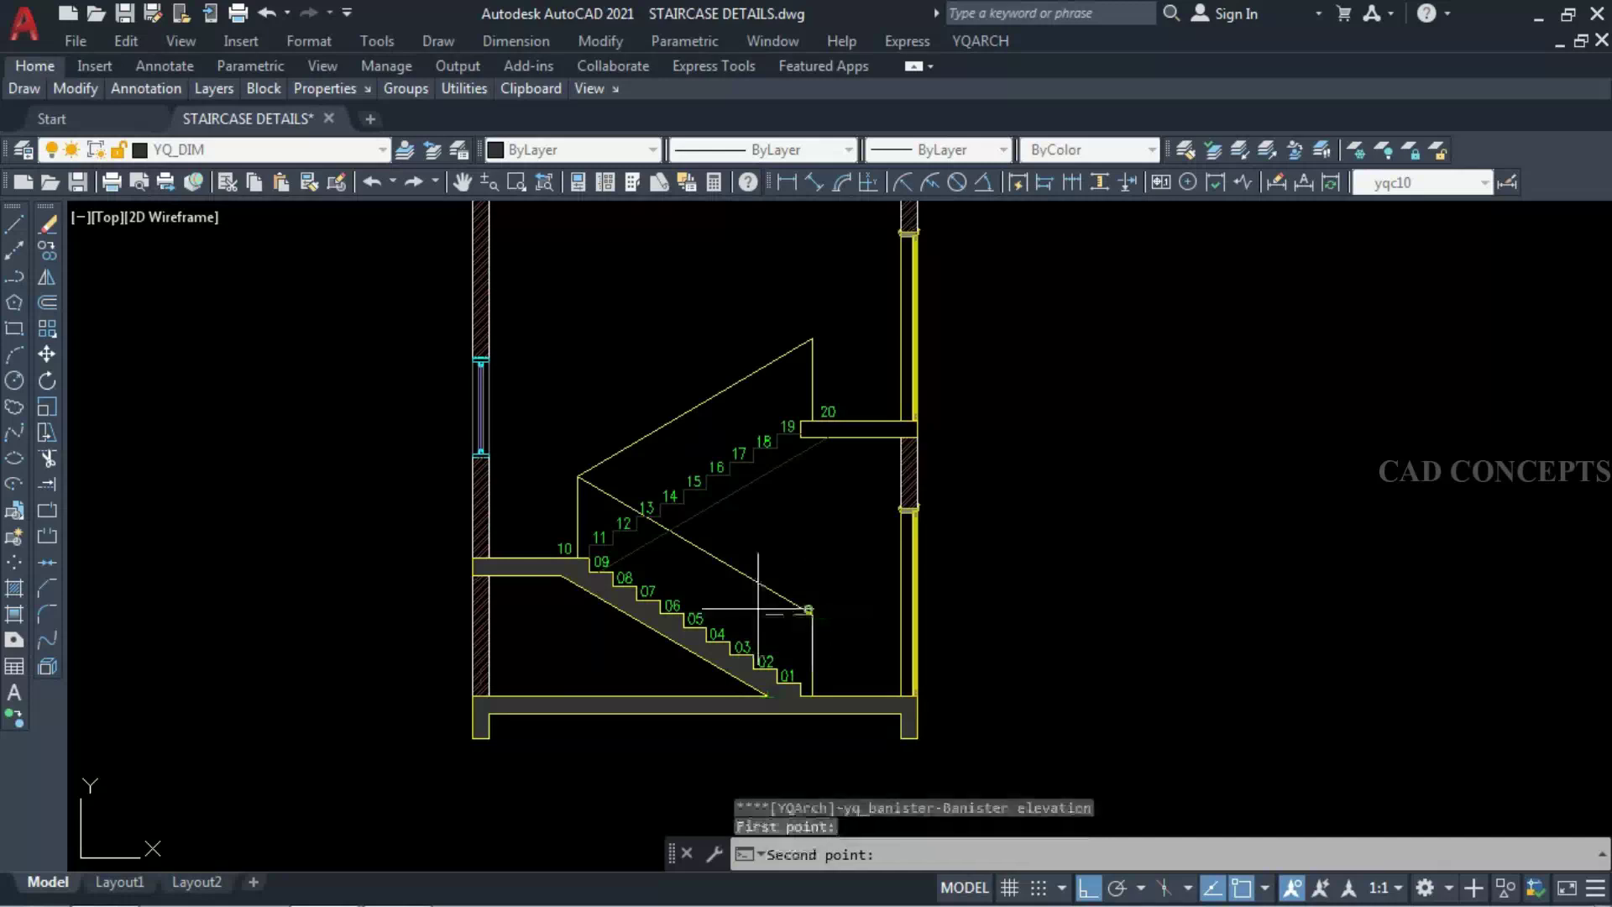
pyautogui.click(579, 477)
pyautogui.press('Escape')
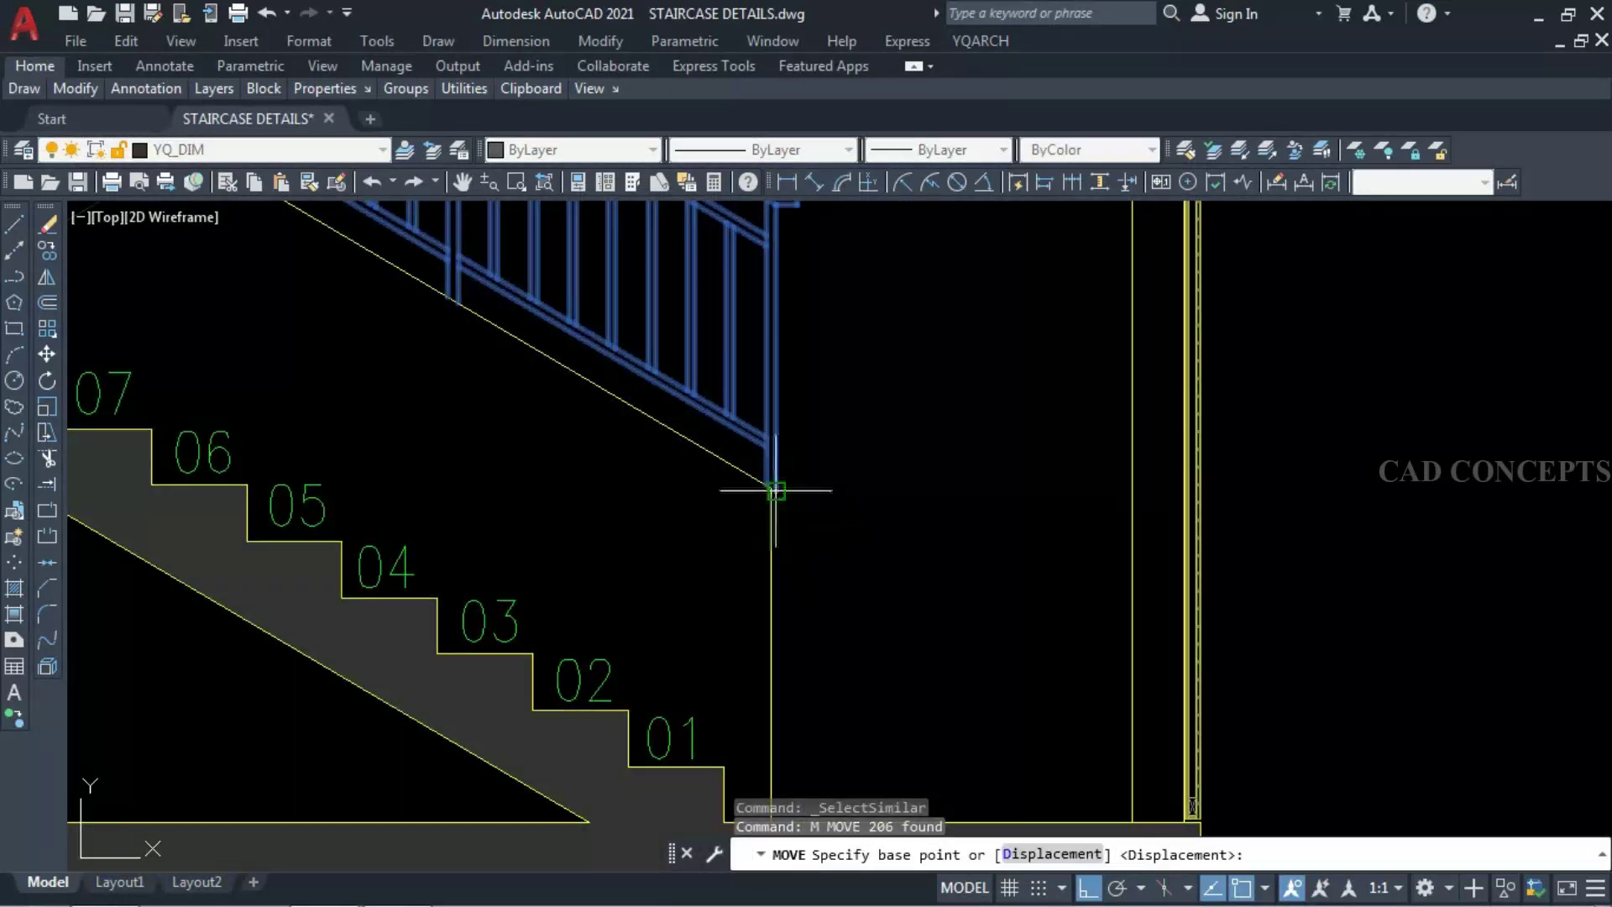
# - Move the whole banister down from its lower post's base to floor level beside step 01
pyautogui.click(776, 490)
pyautogui.scroll(-3, 795, 462)
pyautogui.scroll(6, 801, 672)
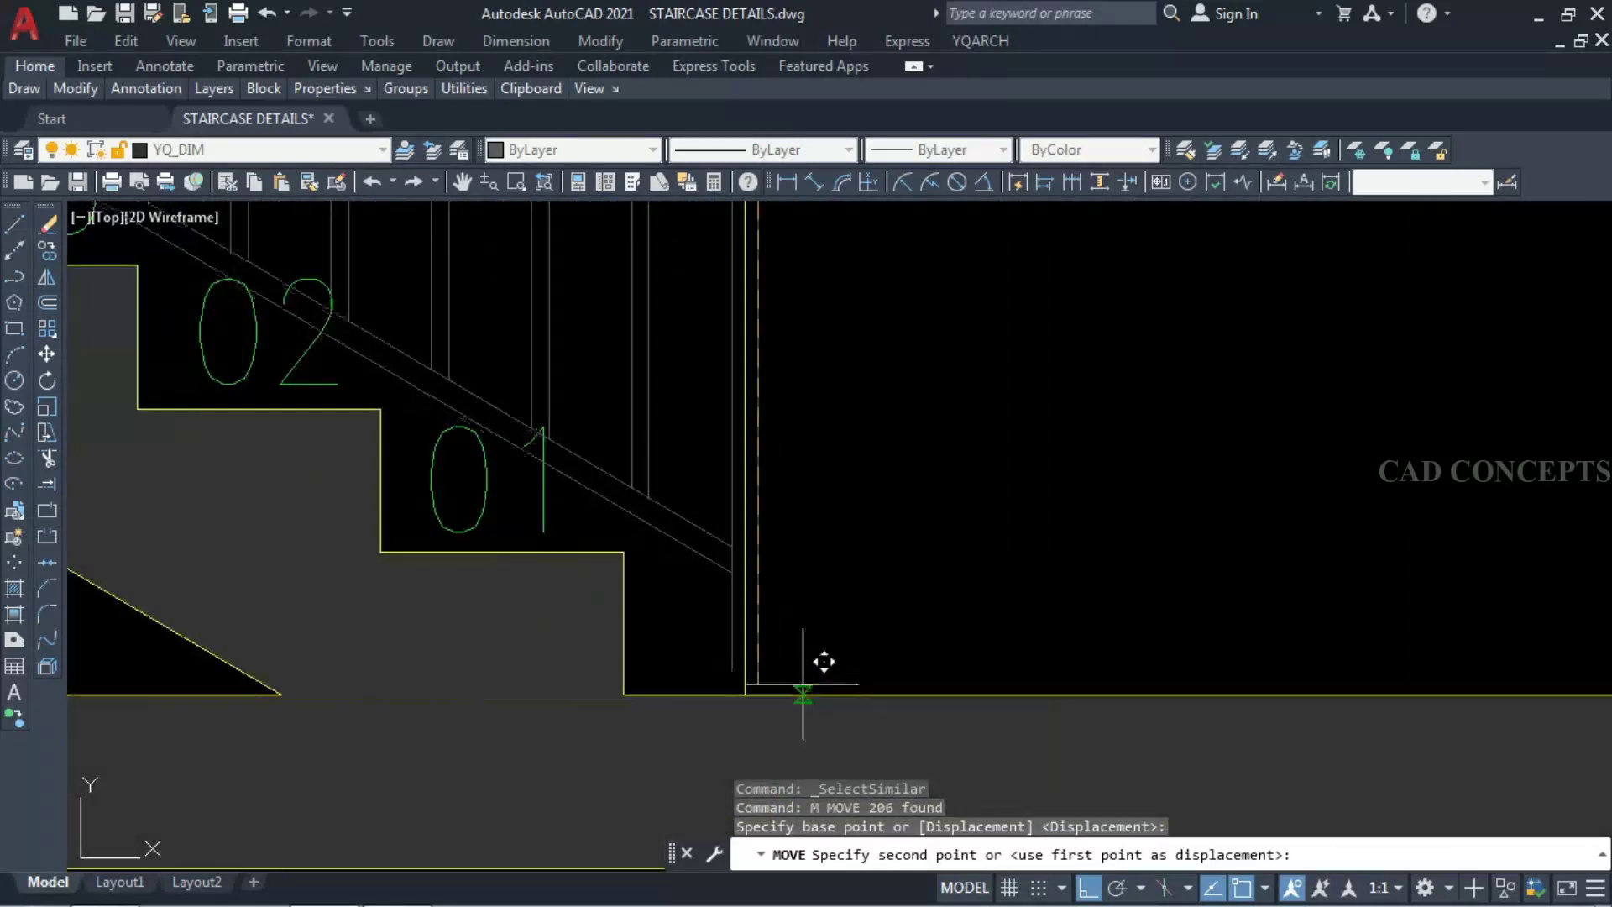
pyautogui.click(759, 687)
# - Draw a YQArch banister elevation (LG), total height 90, along the upper flight's sloping railing line from step 20 to the mid landing
pyautogui.scroll(-5, 764, 730)
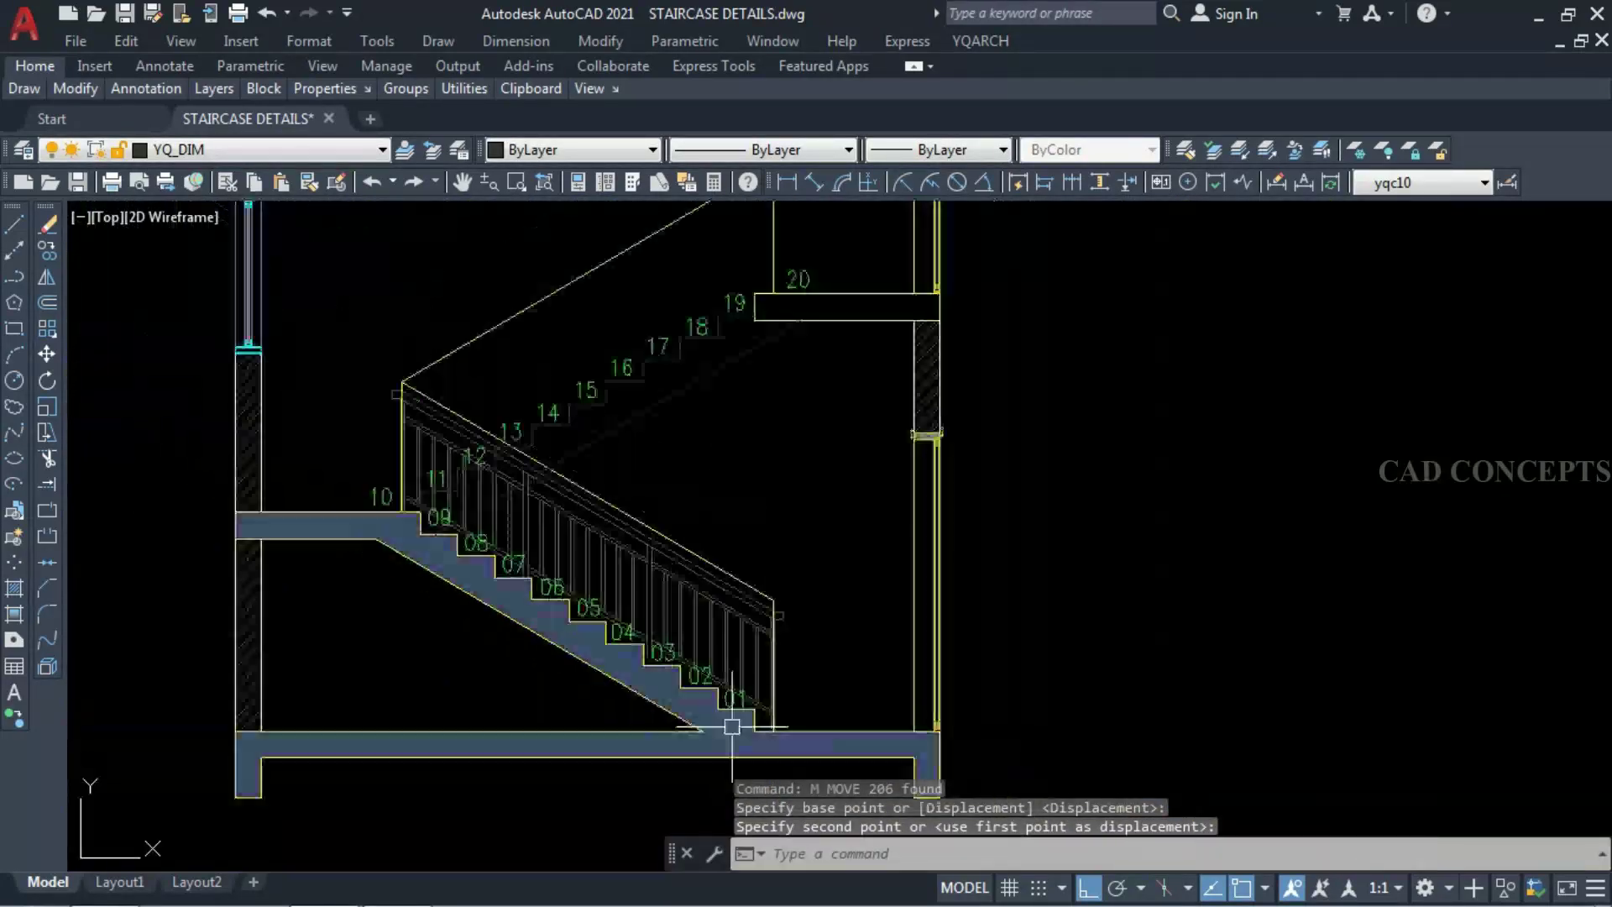
pyautogui.scroll(2, 425, 518)
pyautogui.write('LG')
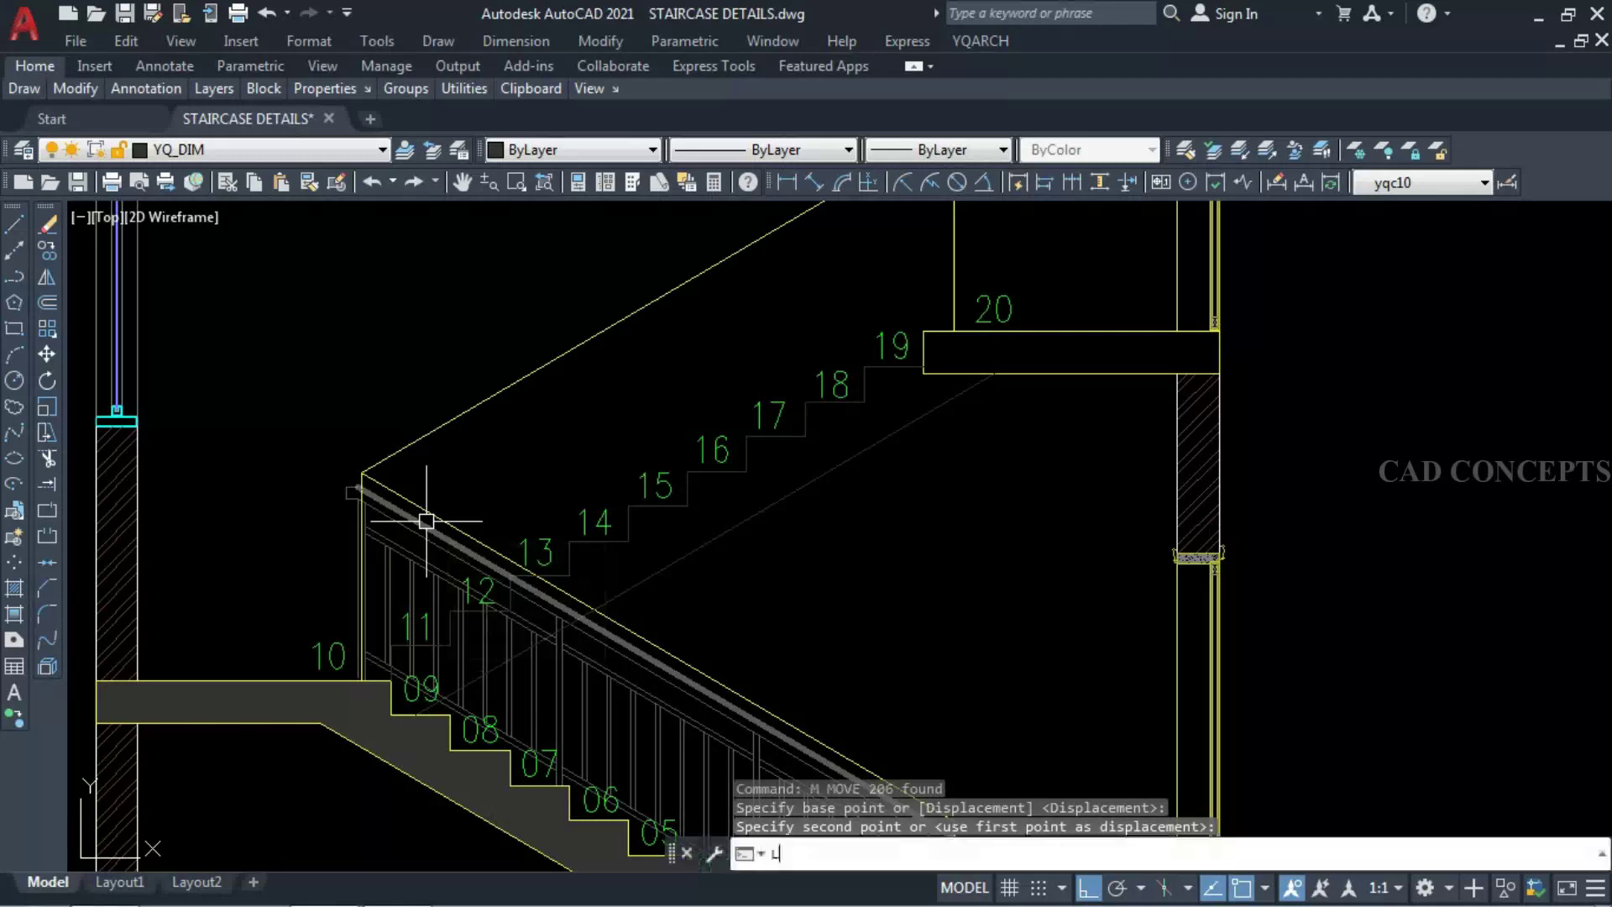
pyautogui.press('Return')
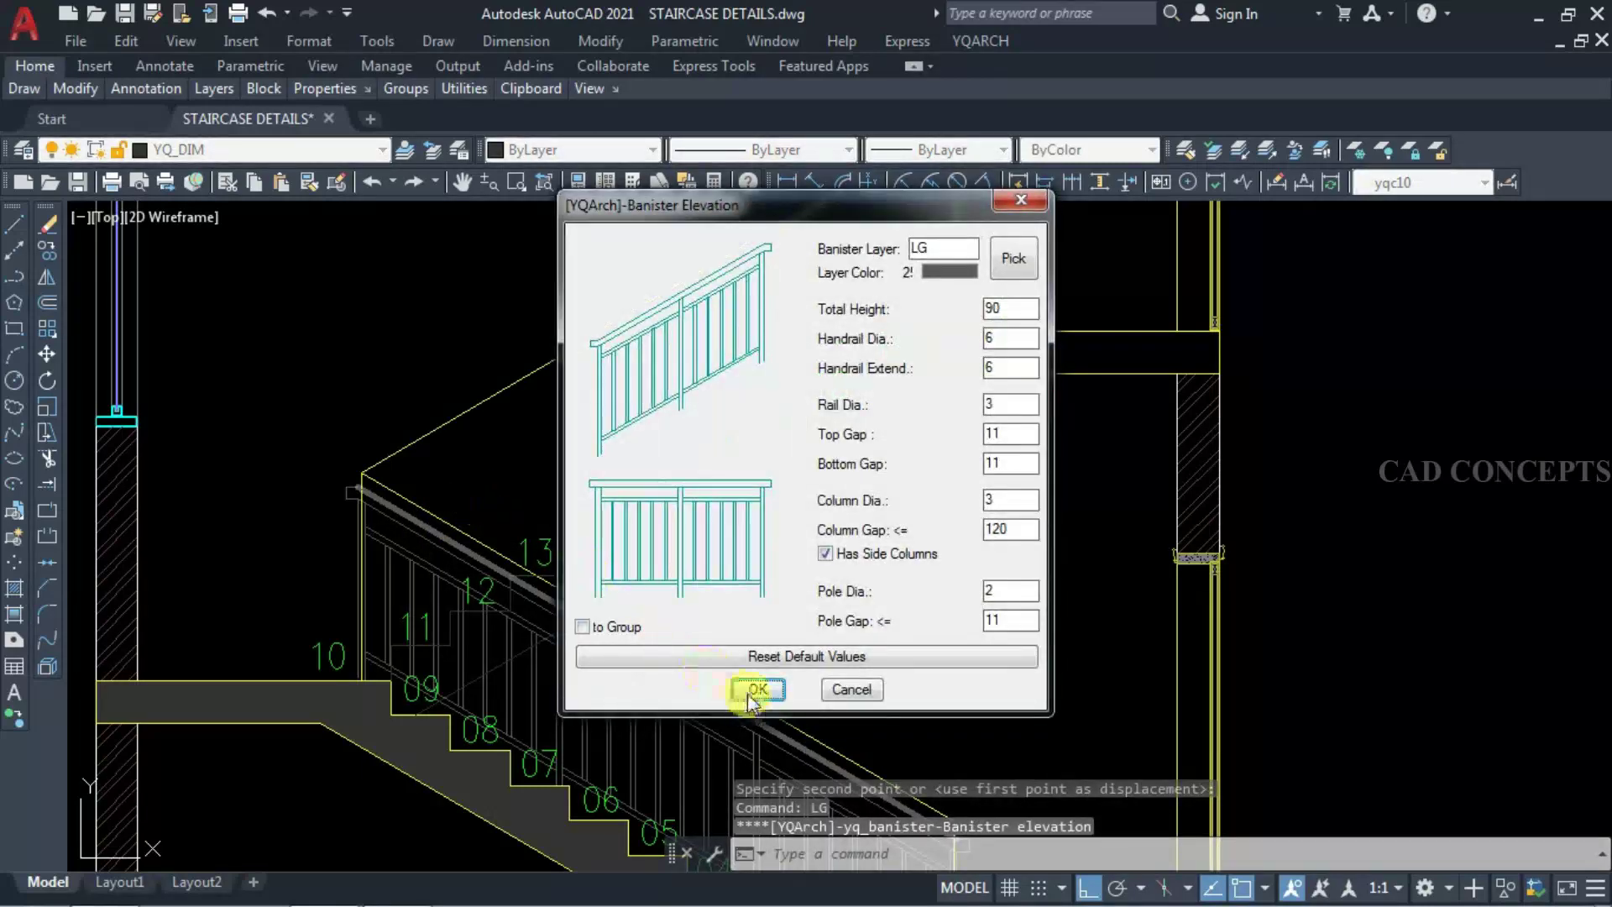
pyautogui.click(756, 690)
pyautogui.scroll(-2, 753, 701)
pyautogui.click(867, 357)
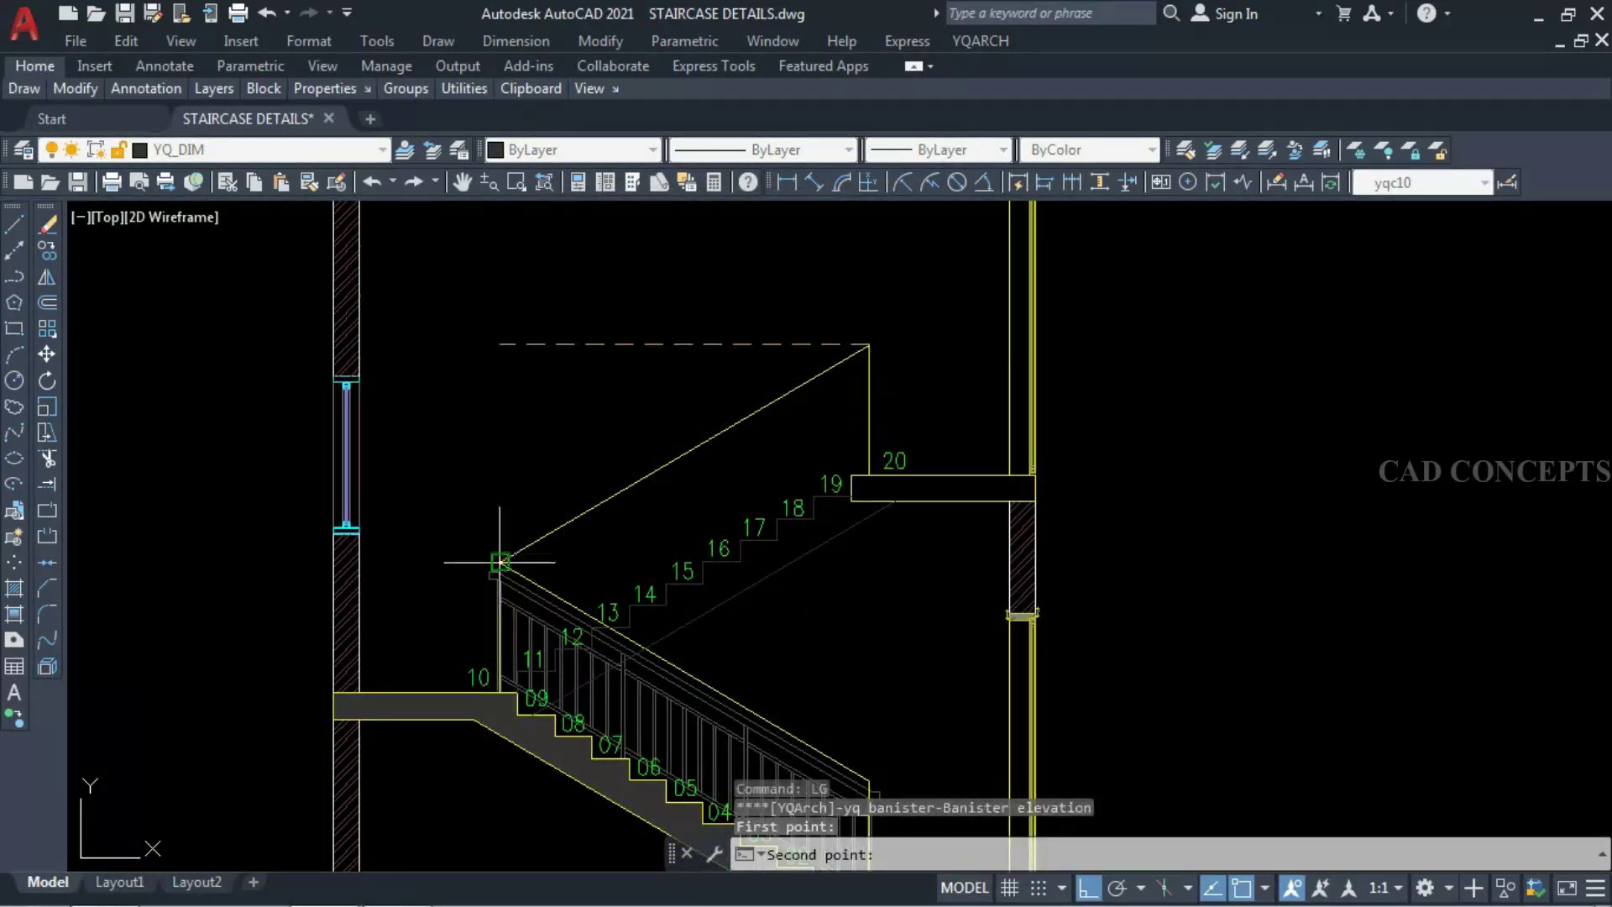
pyautogui.click(500, 559)
# - Move the whole upper banister straight down so that its lower end stands at mid landing level beside step 10
pyautogui.press('Escape')
pyautogui.click(800, 264)
pyautogui.click(697, 389)
pyautogui.write('m')
pyautogui.press('Return')
pyautogui.scroll(5, 503, 689)
pyautogui.click(501, 693)
pyautogui.scroll(-5, 501, 693)
pyautogui.click(584, 502)
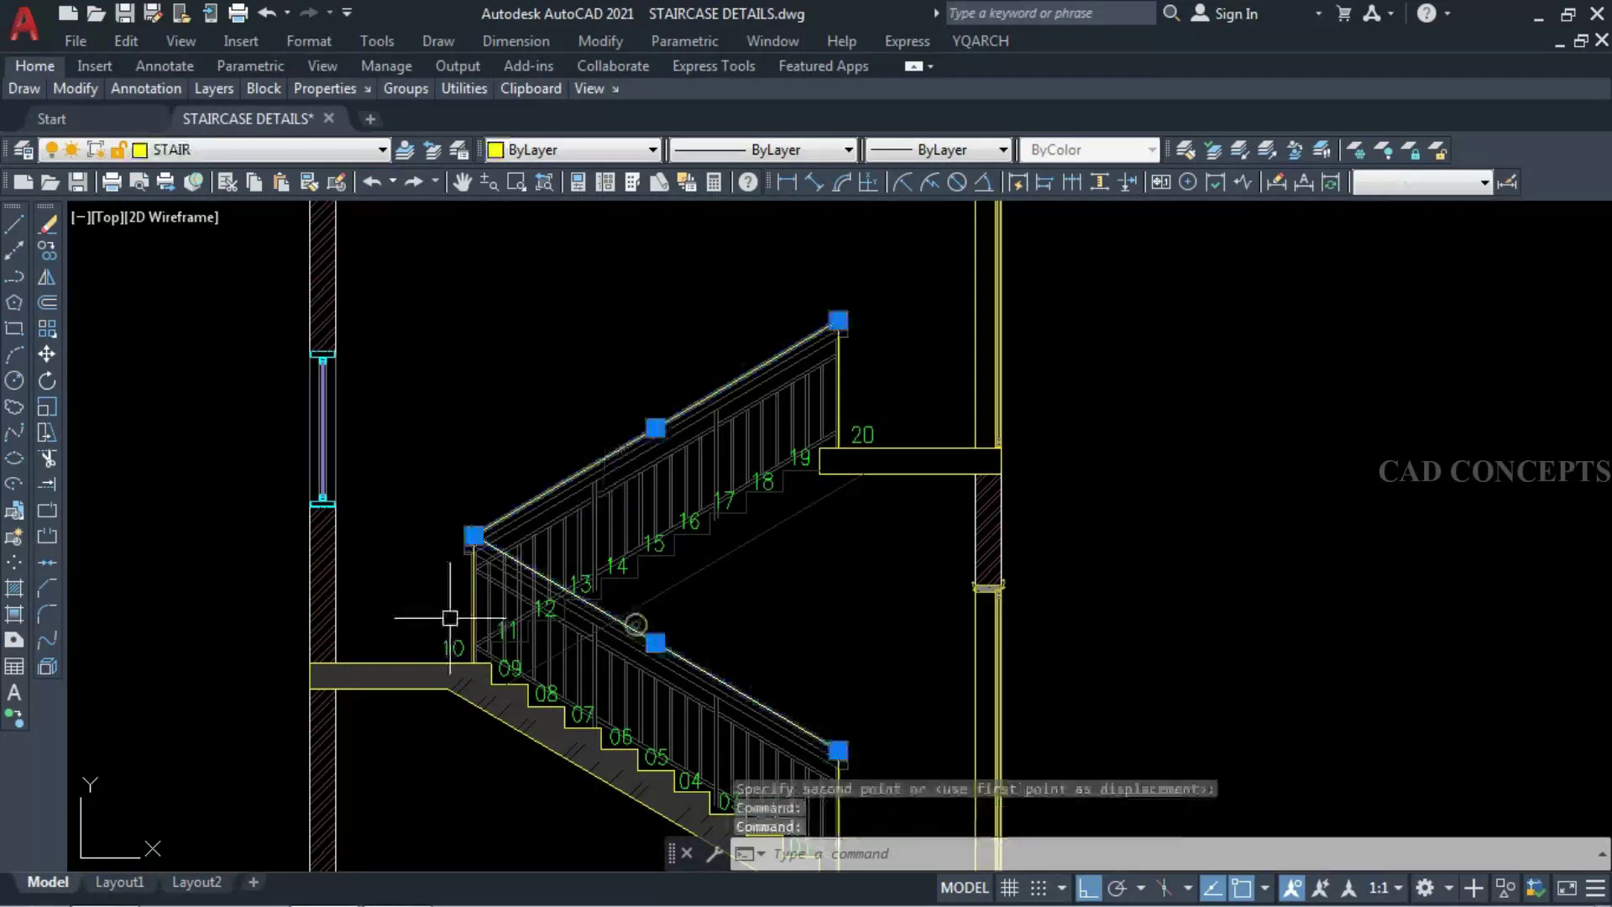
# - Erase the yellow sloping railing guide lines and the vertical guide lines at both flights' ends
pyautogui.press('Delete')
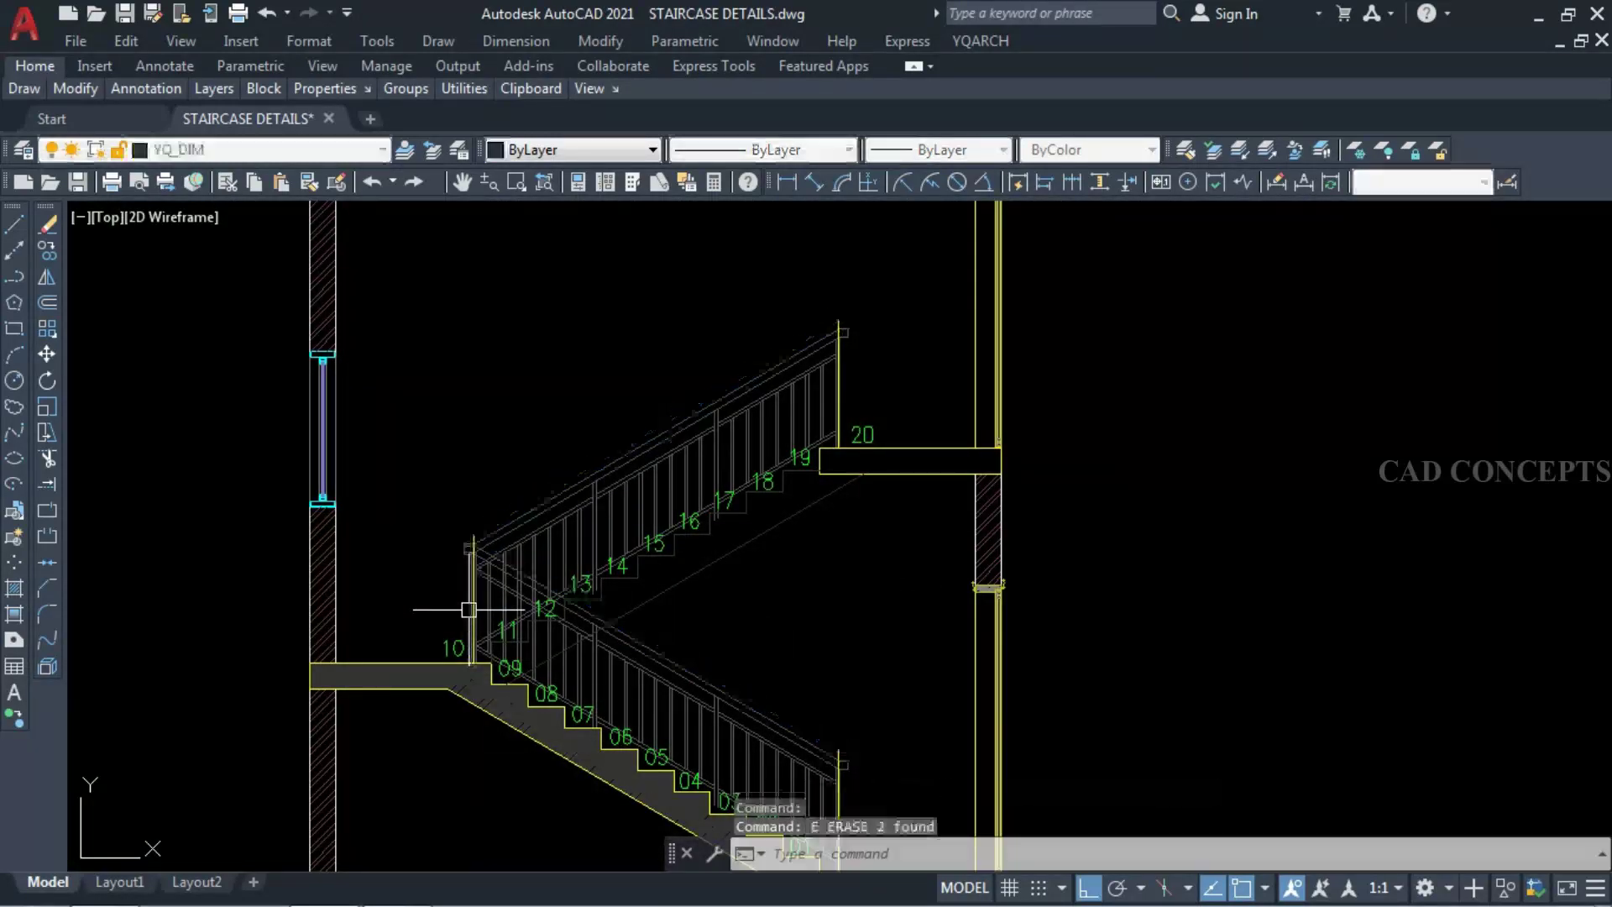
pyautogui.scroll(4, 474, 527)
pyautogui.scroll(-4, 462, 546)
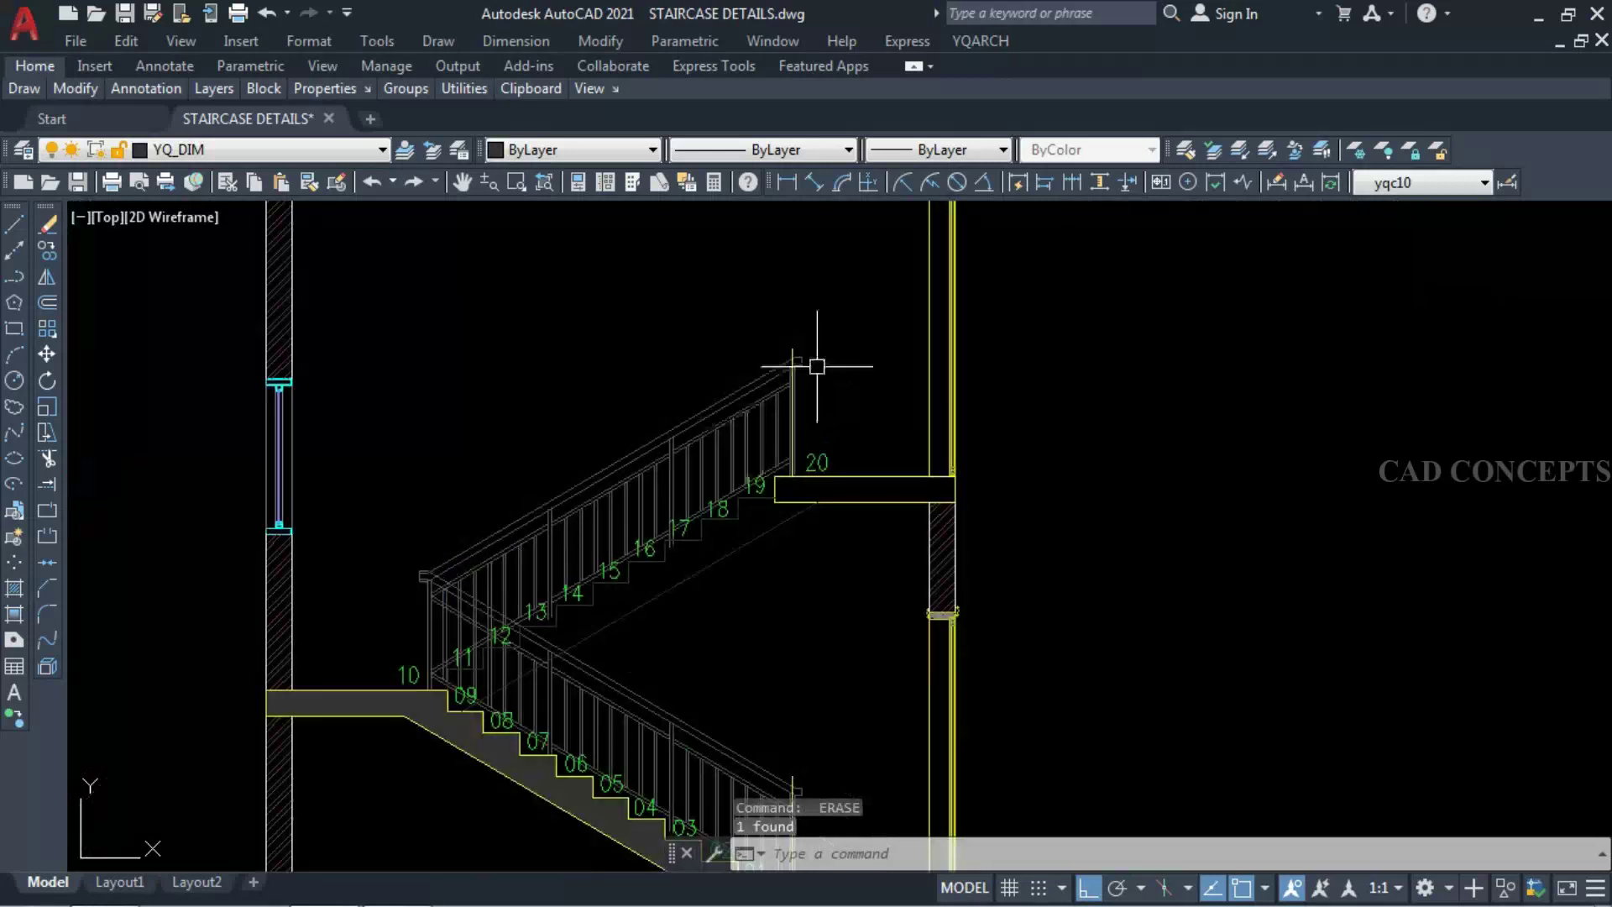
pyautogui.click(789, 350)
pyautogui.press('Delete')
pyautogui.scroll(-3, 760, 382)
pyautogui.scroll(7, 760, 550)
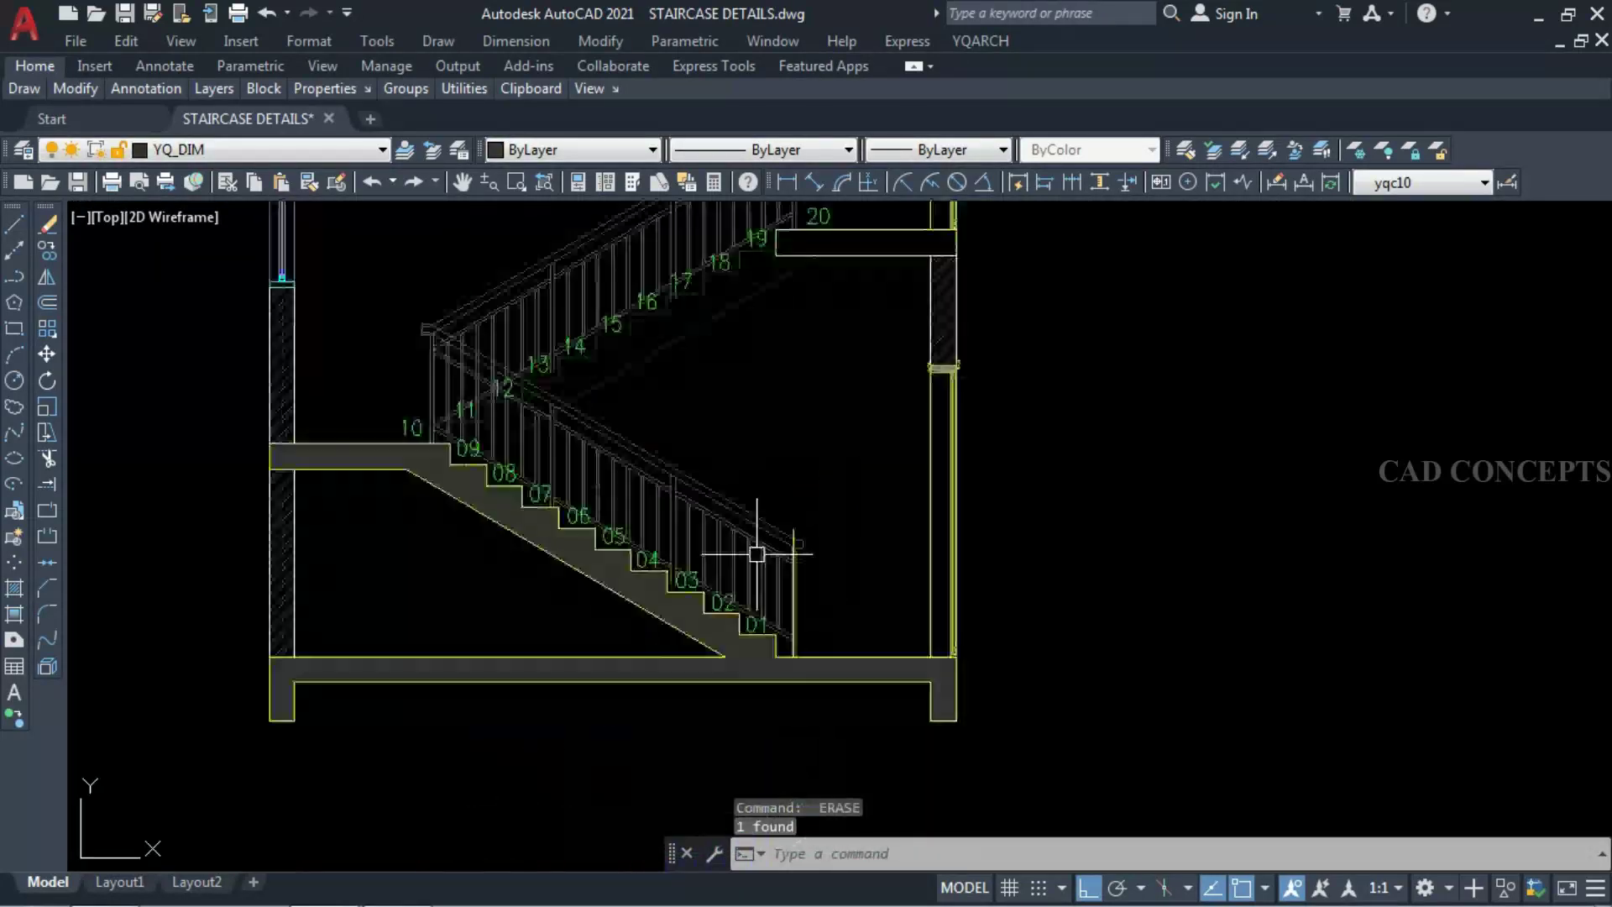
pyautogui.click(798, 519)
pyautogui.press('Delete')
pyautogui.scroll(-2, 841, 606)
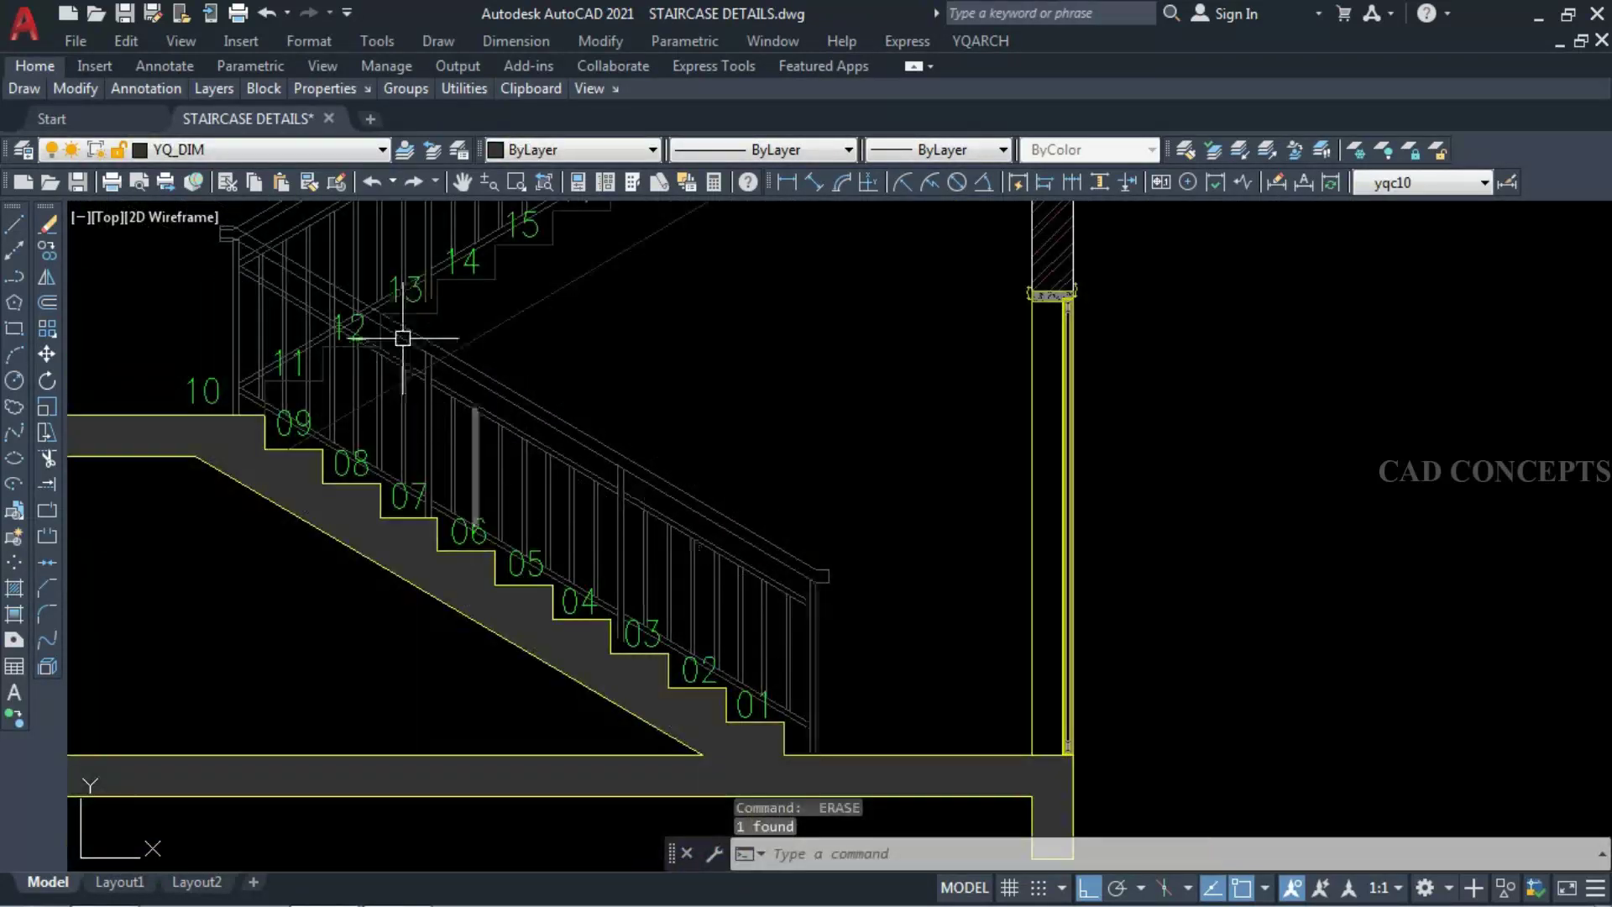
# - Try erasing the top line of the overlapping handrail ends above the mid landing, then undo the erasure
pyautogui.scroll(-2, 431, 482)
pyautogui.scroll(6, 270, 335)
pyautogui.click(252, 335)
pyautogui.click(407, 393)
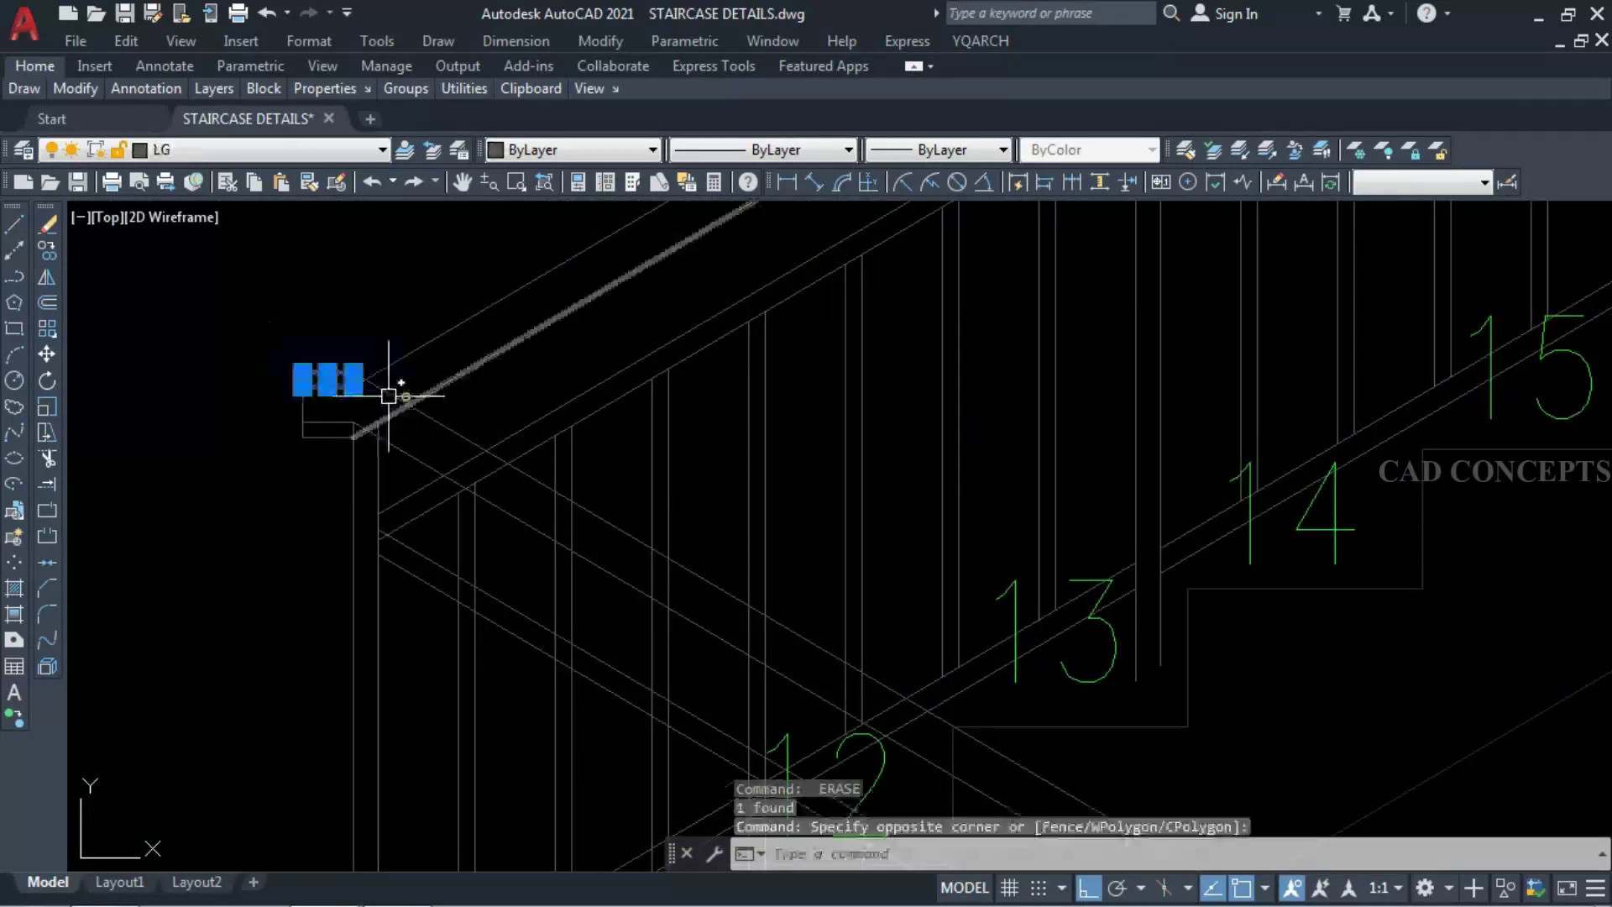
pyautogui.press('Escape')
pyautogui.click(288, 381)
pyautogui.click(364, 399)
pyautogui.write('e')
pyautogui.press('space')
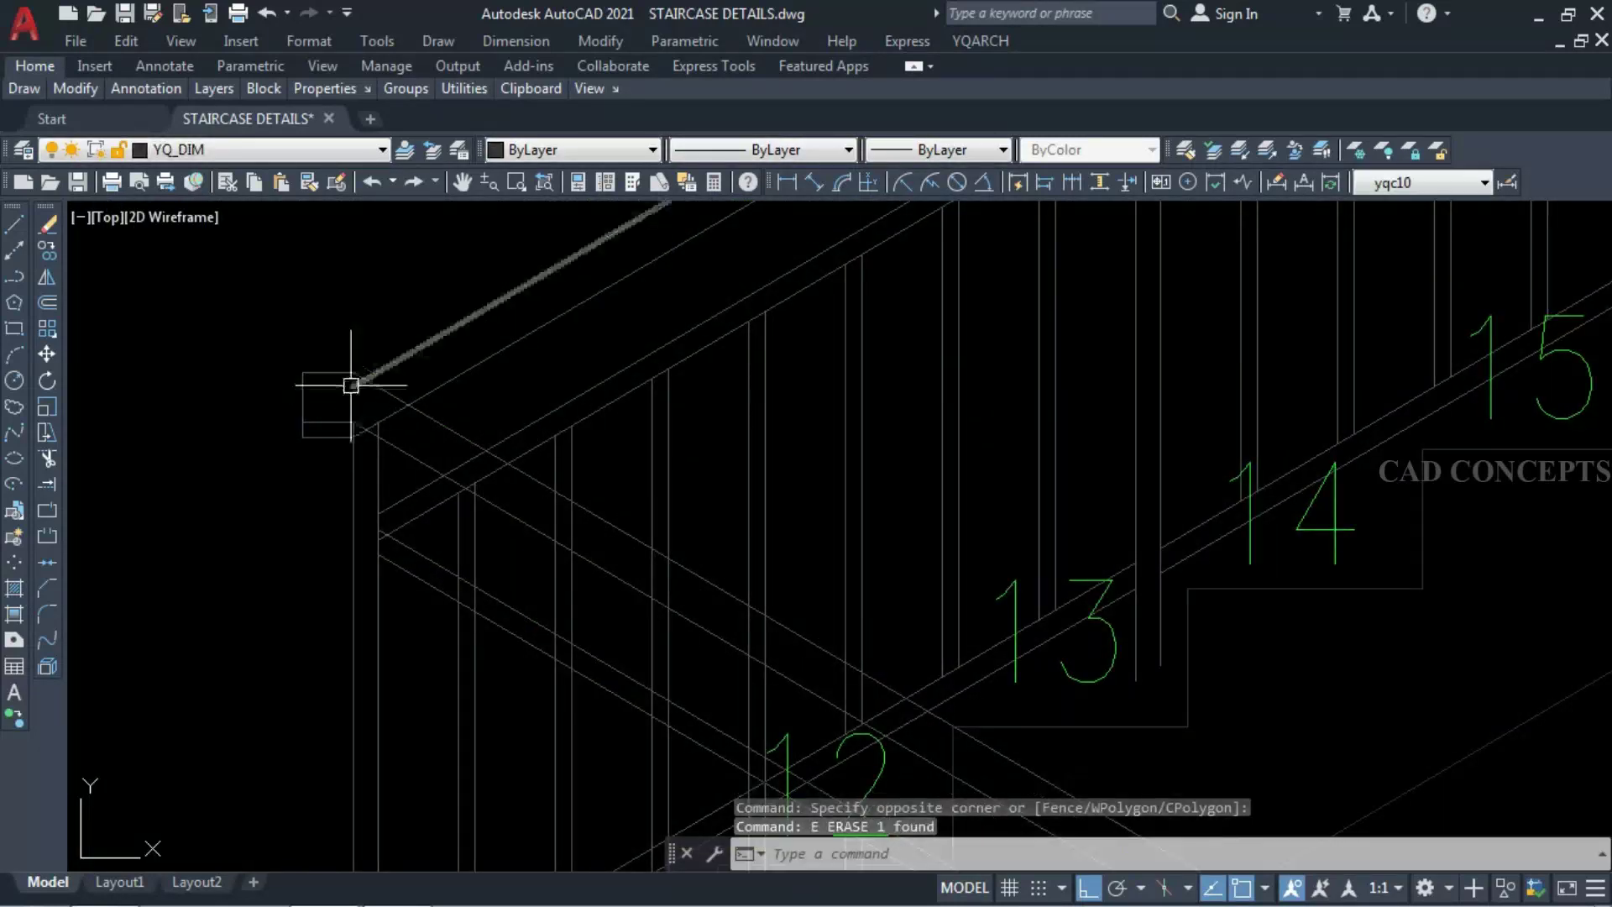
pyautogui.hotkey('ctrl', 'z')
pyautogui.hotkey('ctrl', 'z')
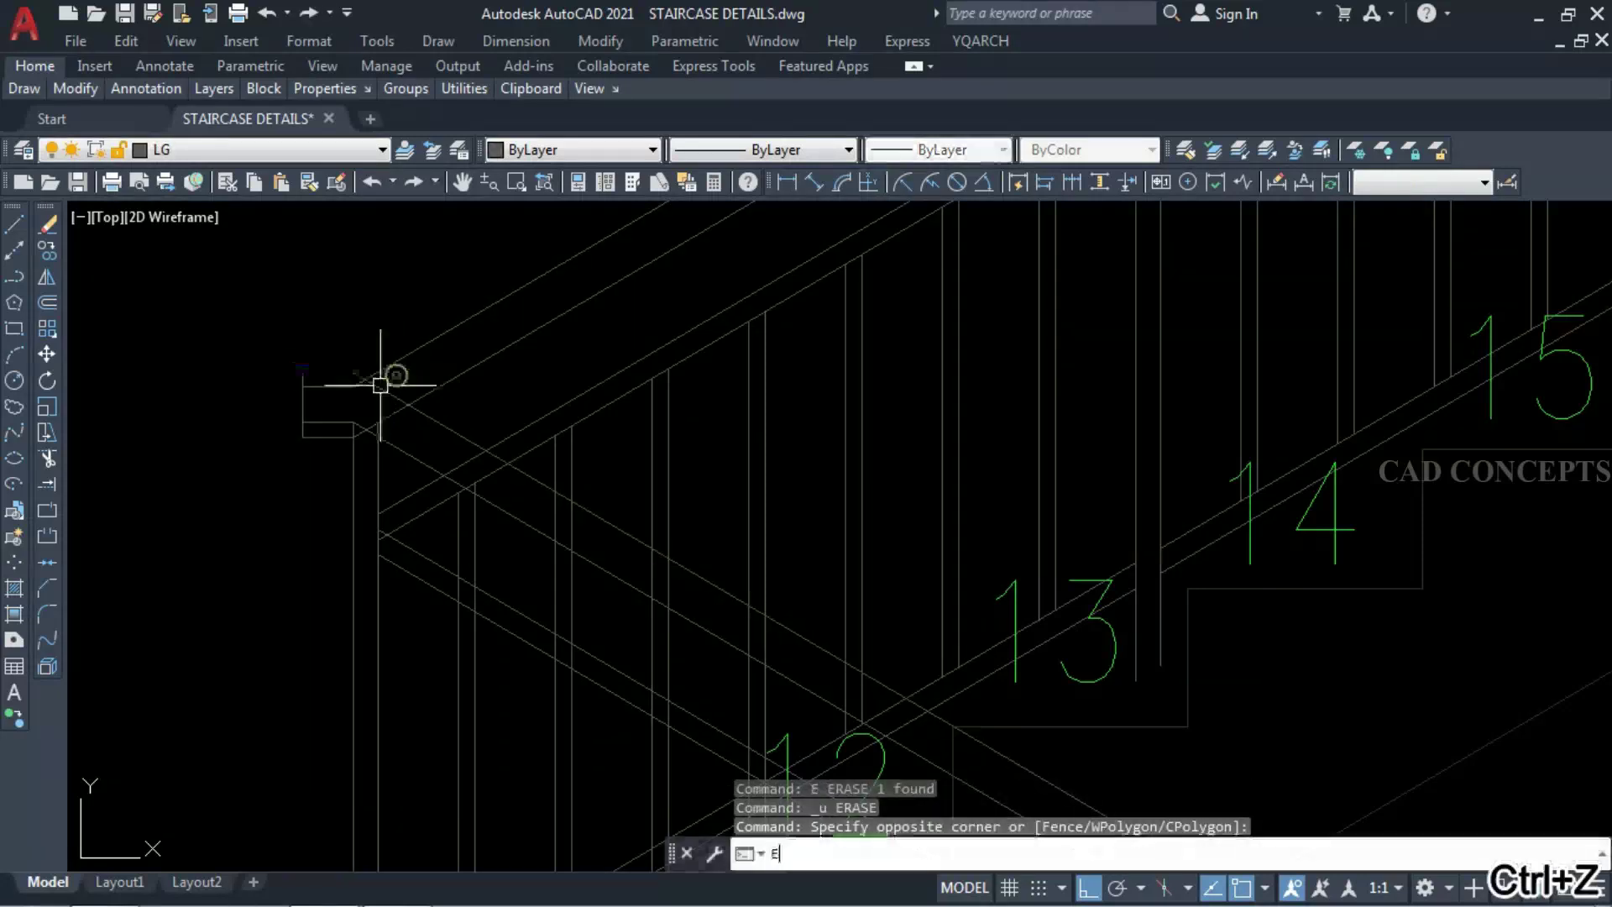
# - Clean up the duplicate handrail end lines where the two banisters meet above the mid landing
pyautogui.click(286, 421)
pyautogui.click(415, 424)
pyautogui.write('T')
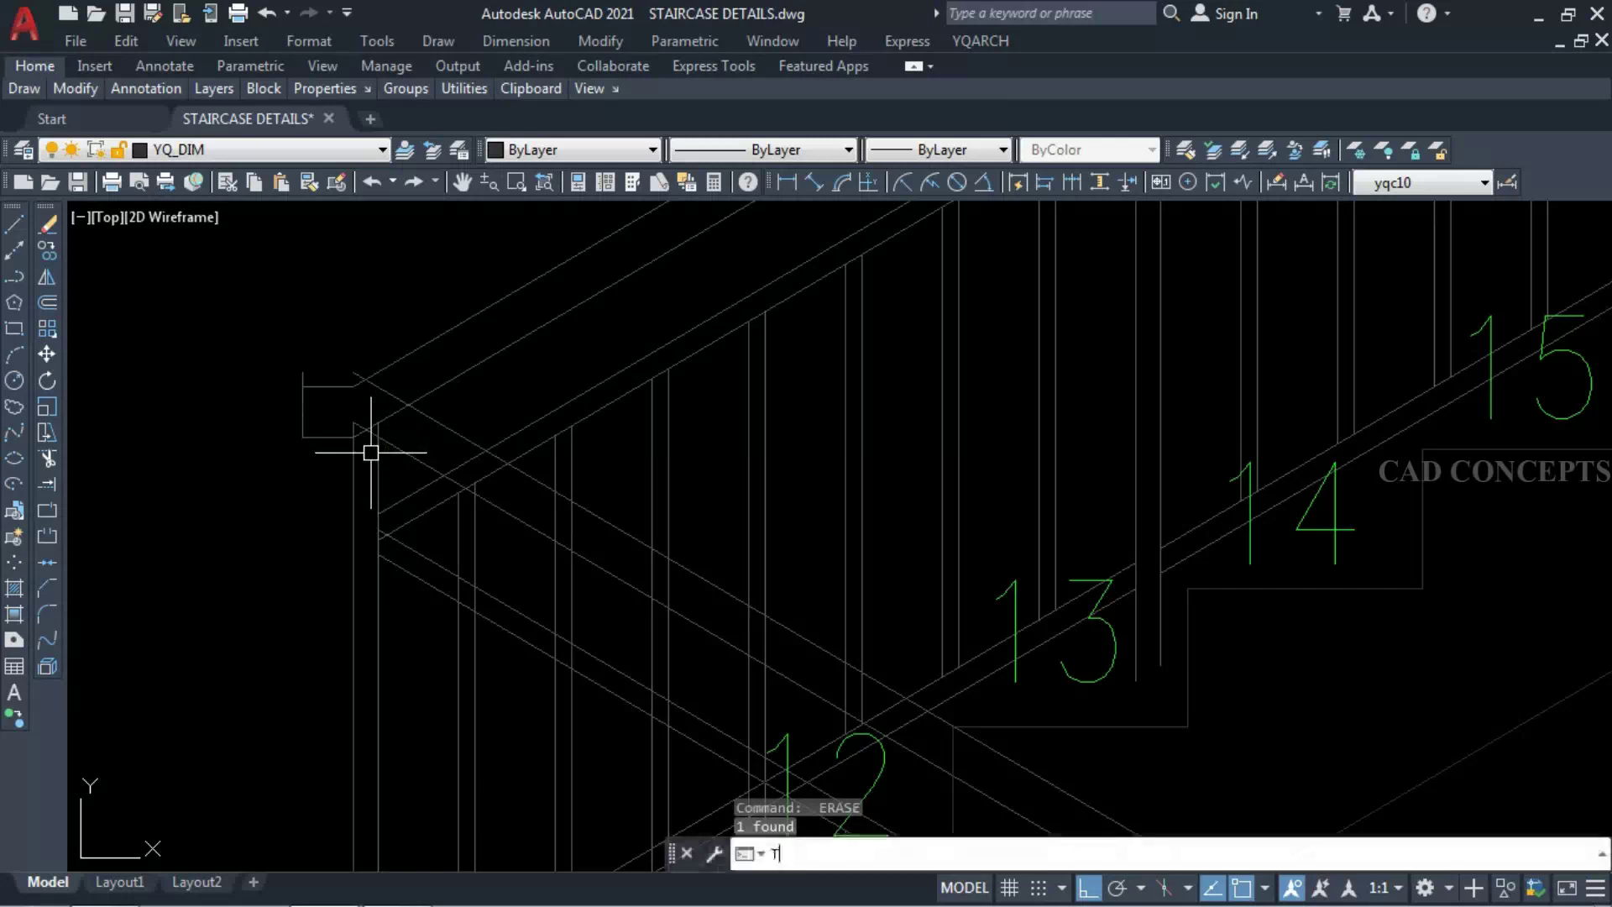
pyautogui.write('R')
pyautogui.press('Return')
pyautogui.hotkey('ctrl', 'z')
pyautogui.scroll(-5, 360, 376)
pyautogui.press('Escape')
# - Trim the upper banister's rails and balusters behind the lower banister along its top handrail line, and erase the leftover pieces
pyautogui.click(533, 482)
pyautogui.write('tr')
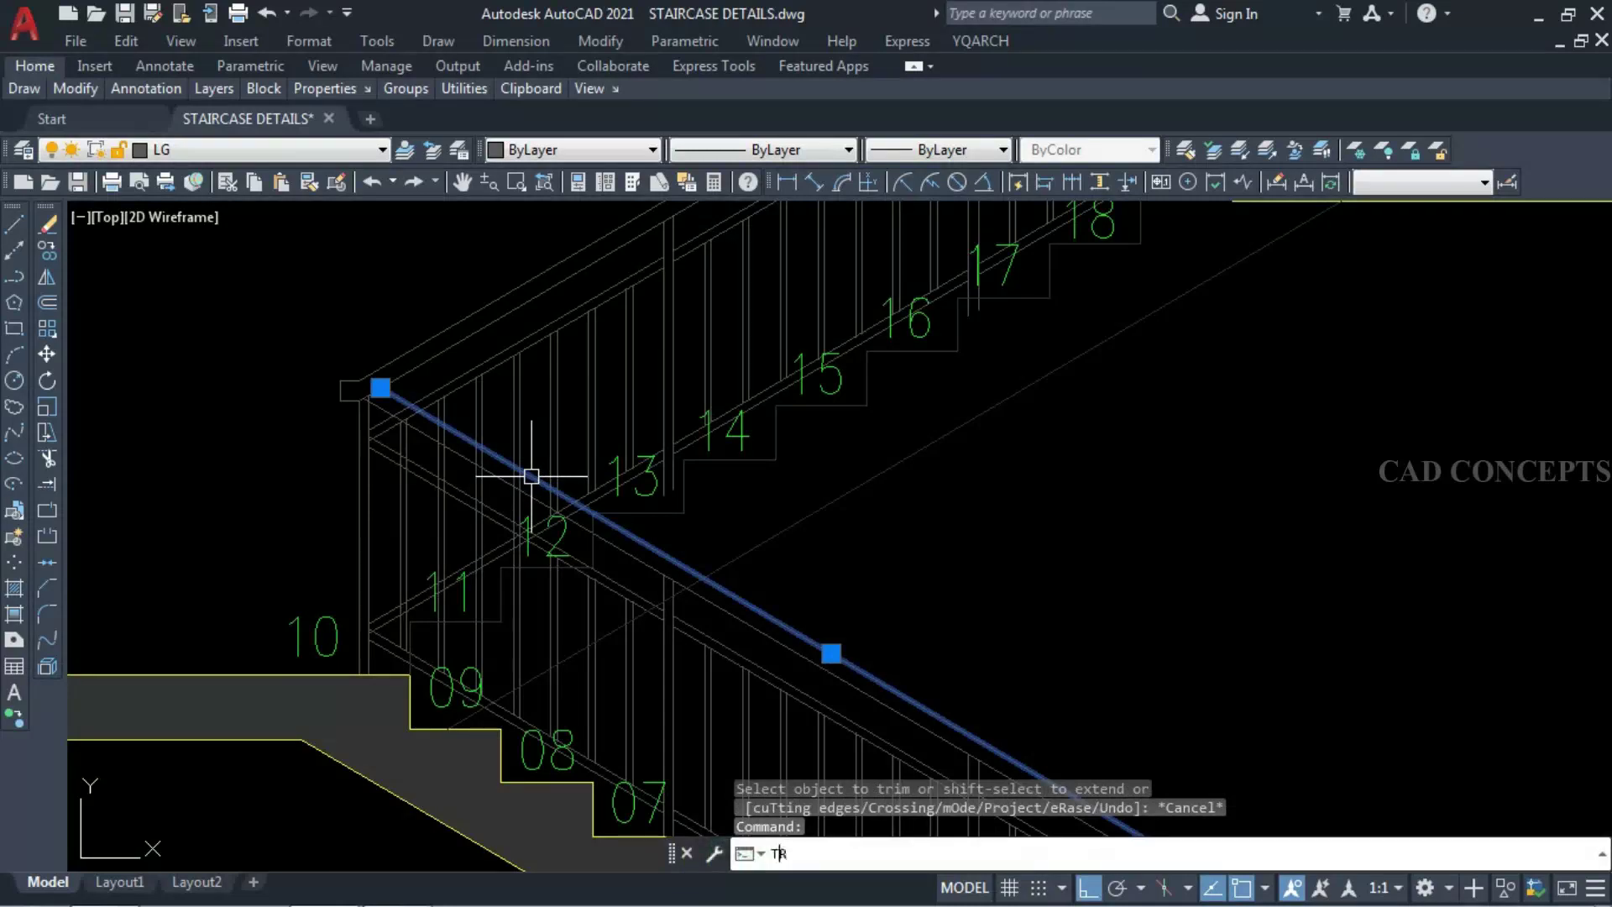
pyautogui.press('Return')
pyautogui.scroll(4, 412, 424)
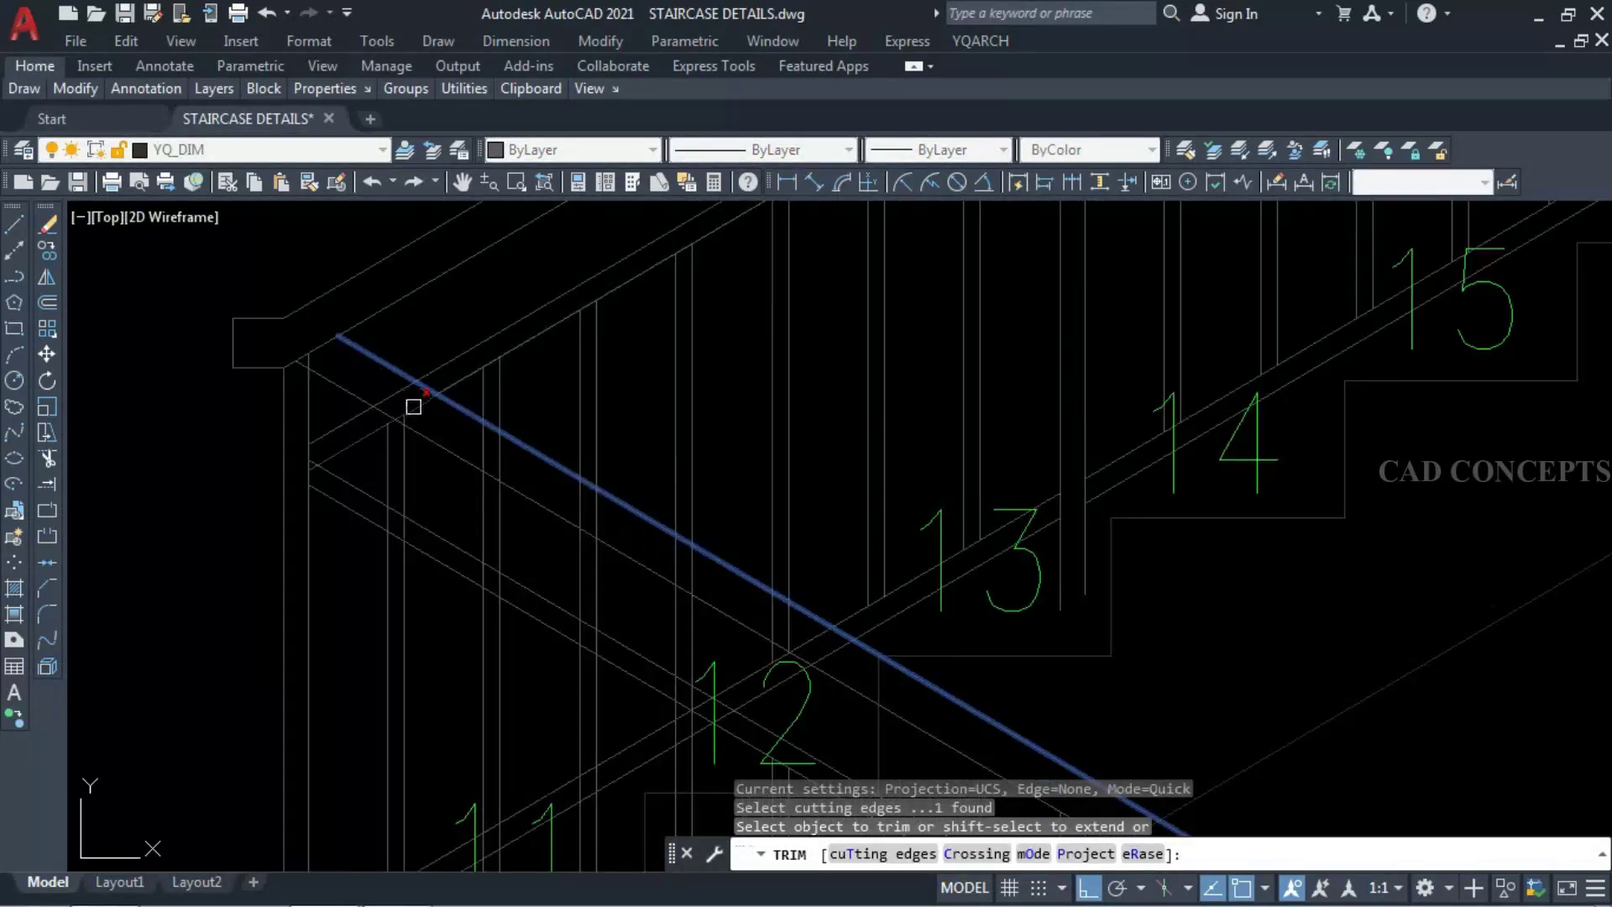
pyautogui.click(413, 406)
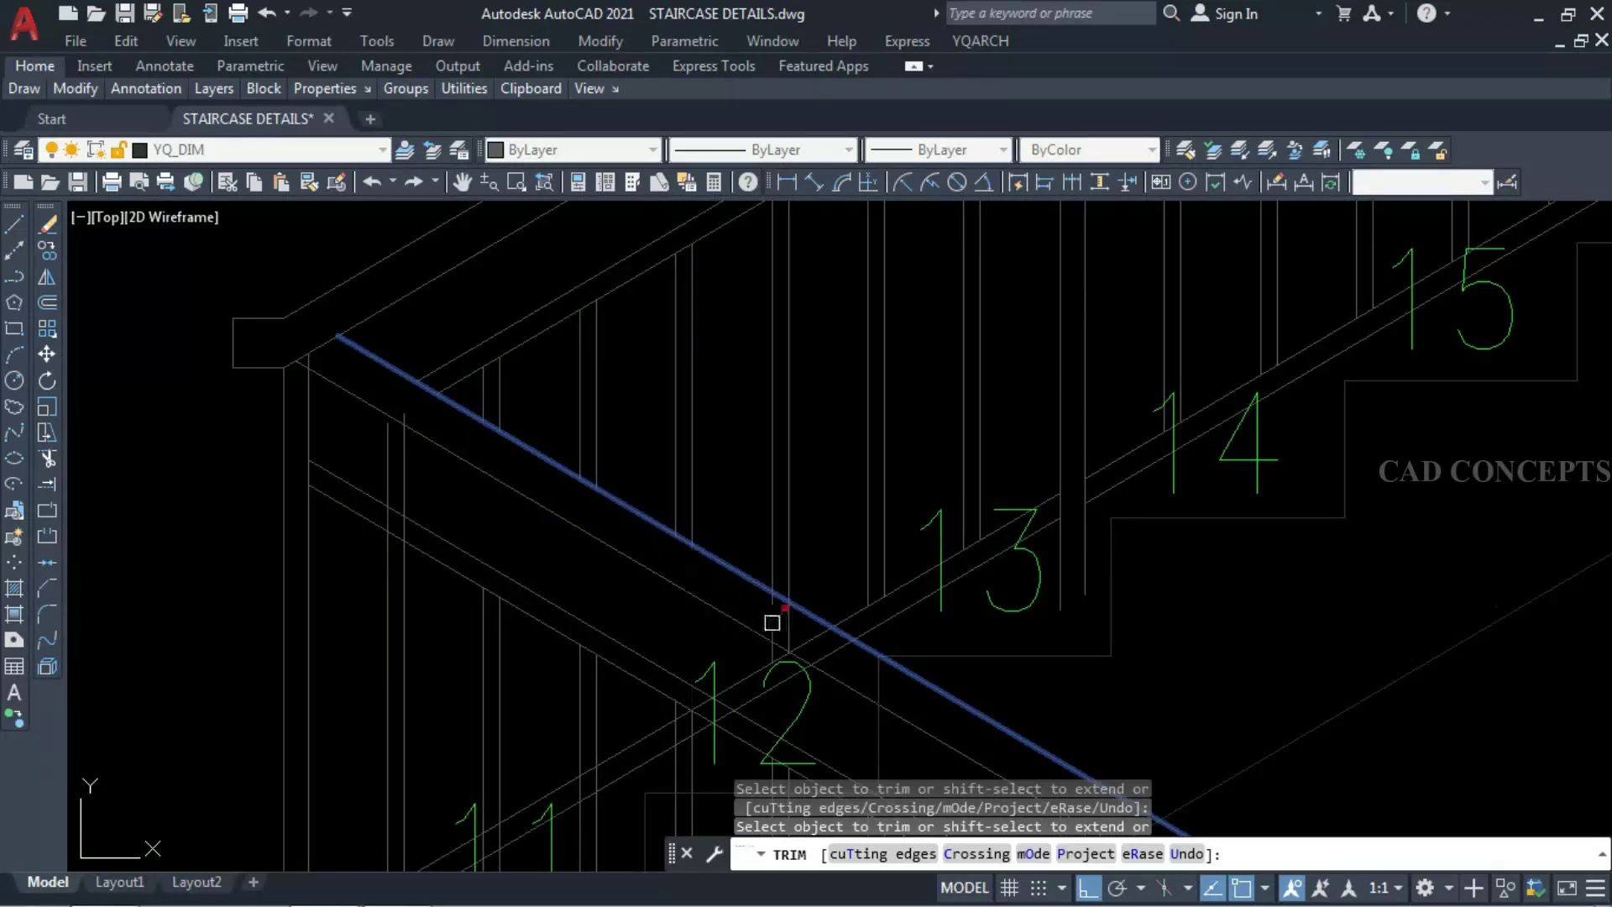
pyautogui.moveTo(787, 627); pyautogui.dragTo(831, 655)
pyautogui.scroll(-4, 511, 431)
pyautogui.press('Escape')
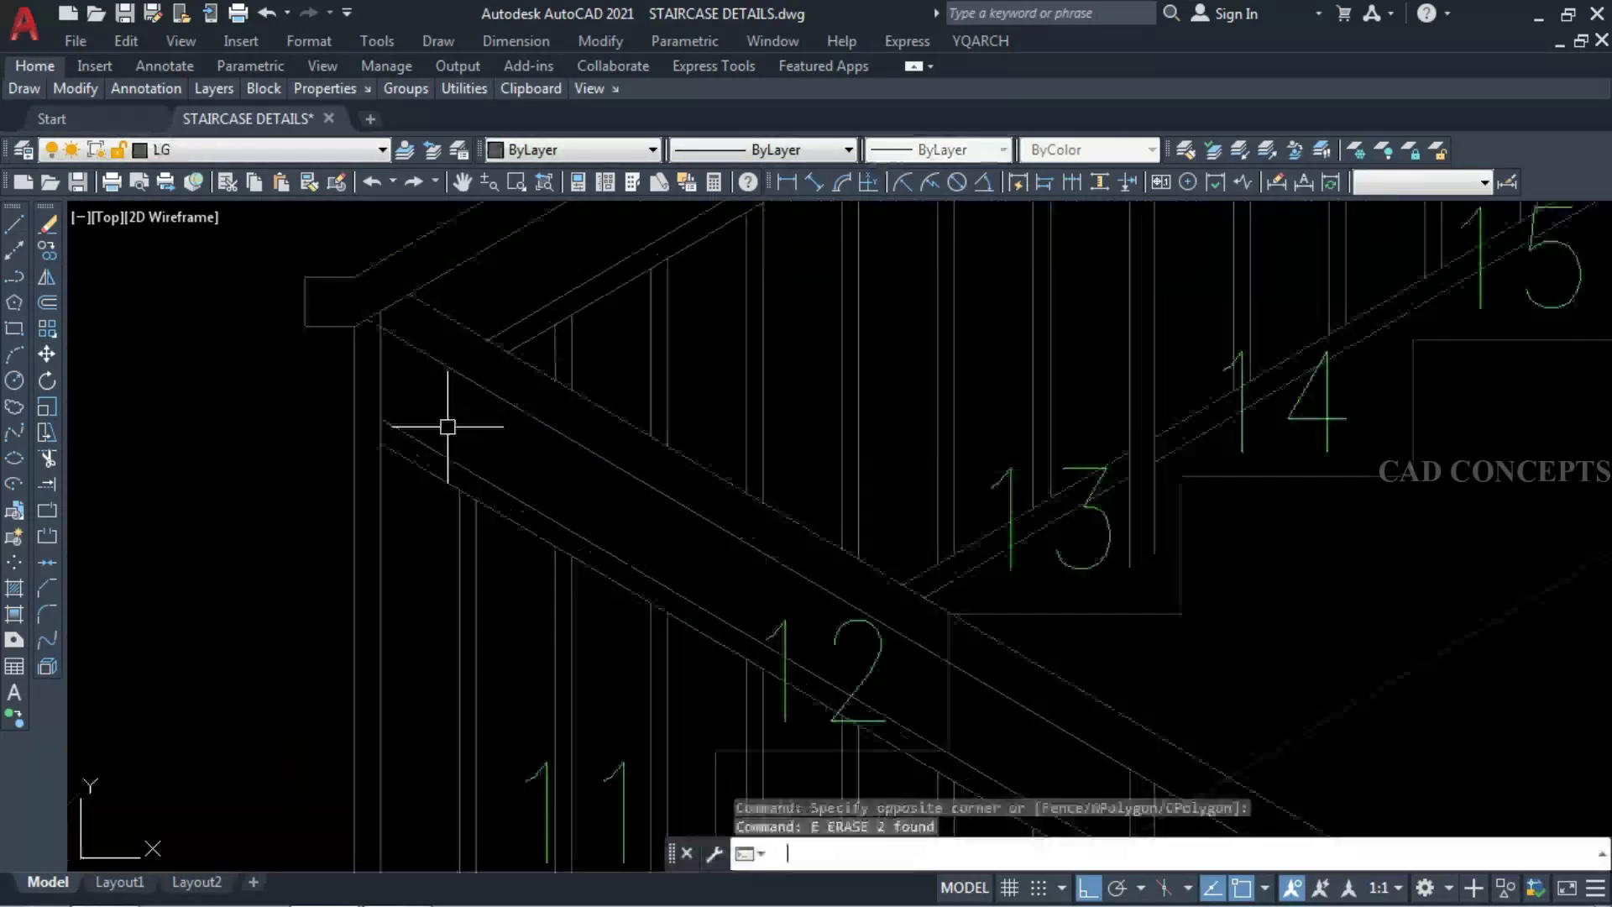
pyautogui.scroll(-4, 385, 492)
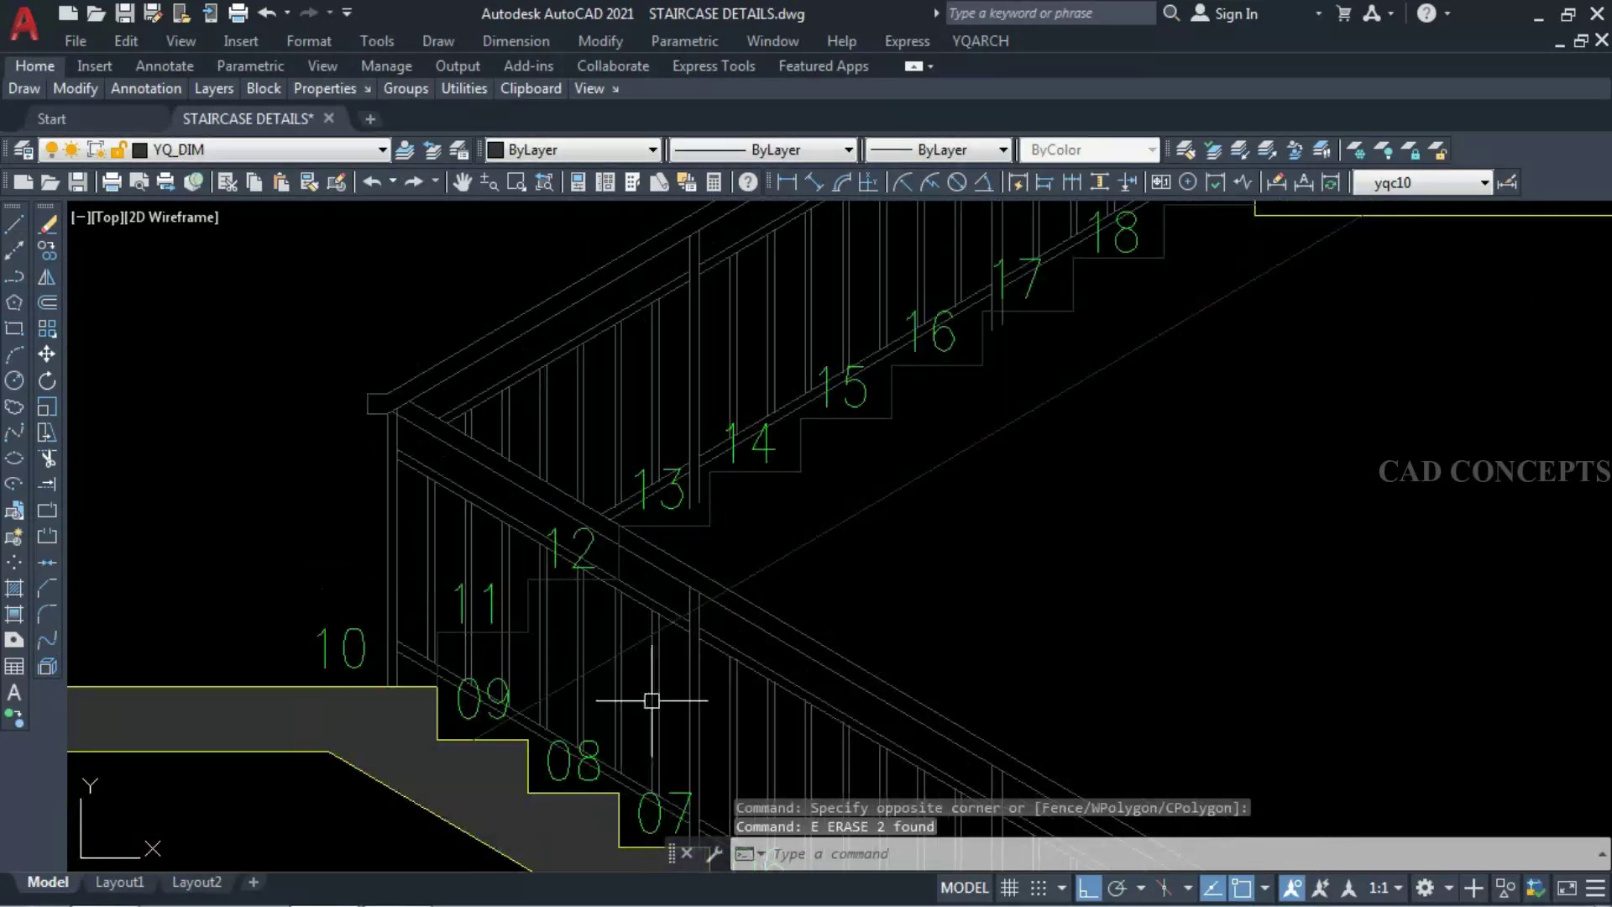
pyautogui.scroll(-2, 579, 579)
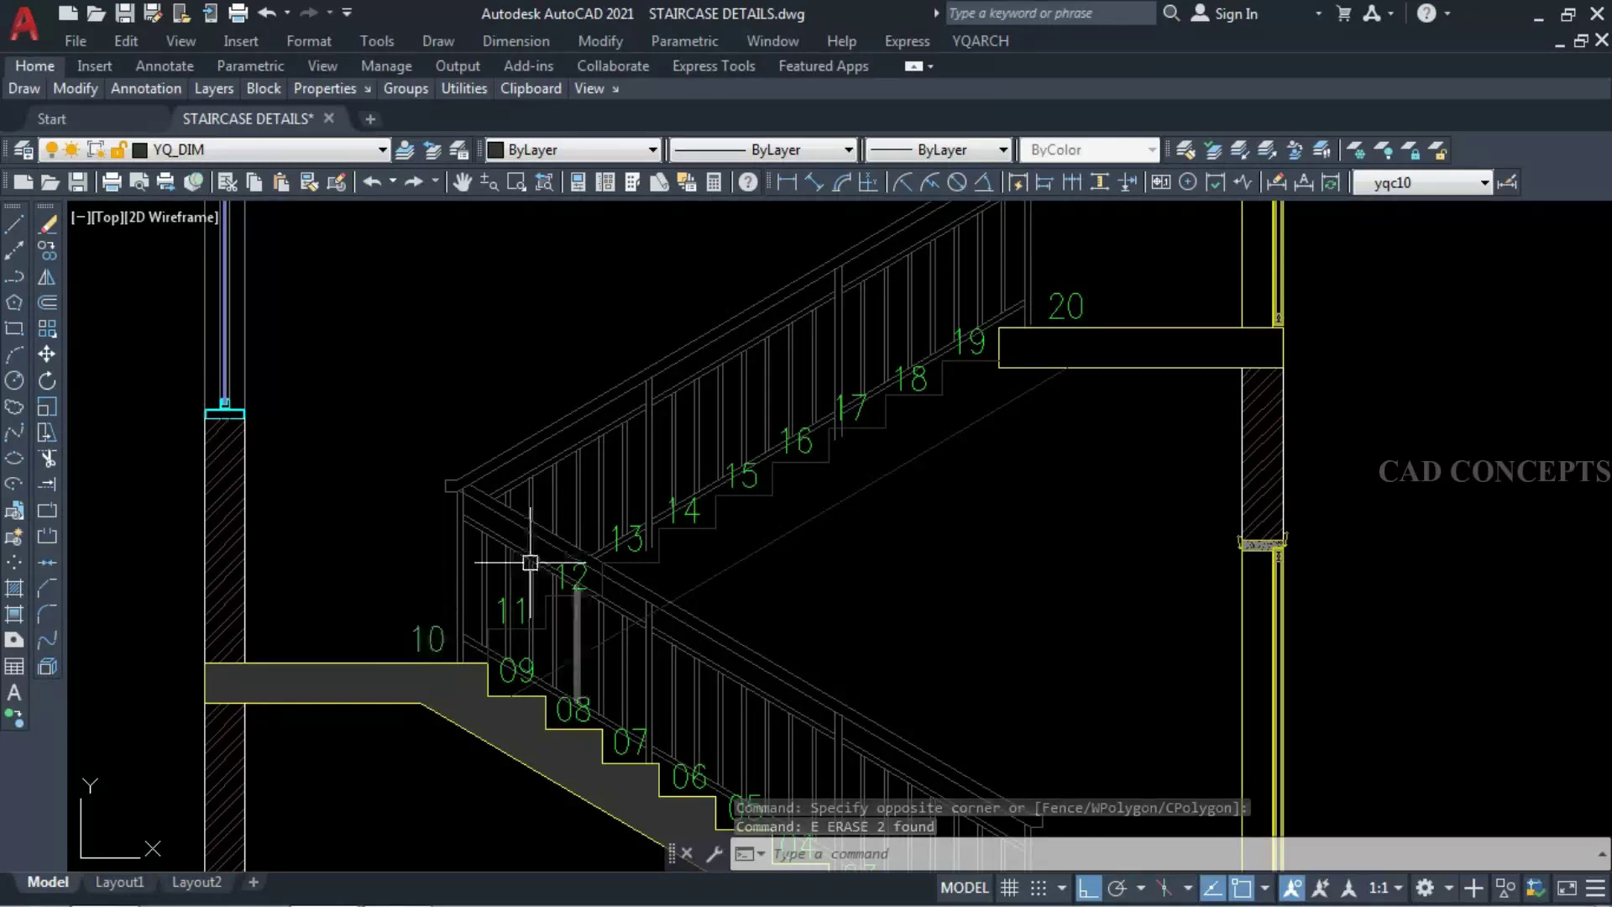
# - Fillet the mid landing post line with the handrail's underside into a clean corner and trim the surplus line ends
pyautogui.scroll(6, 475, 483)
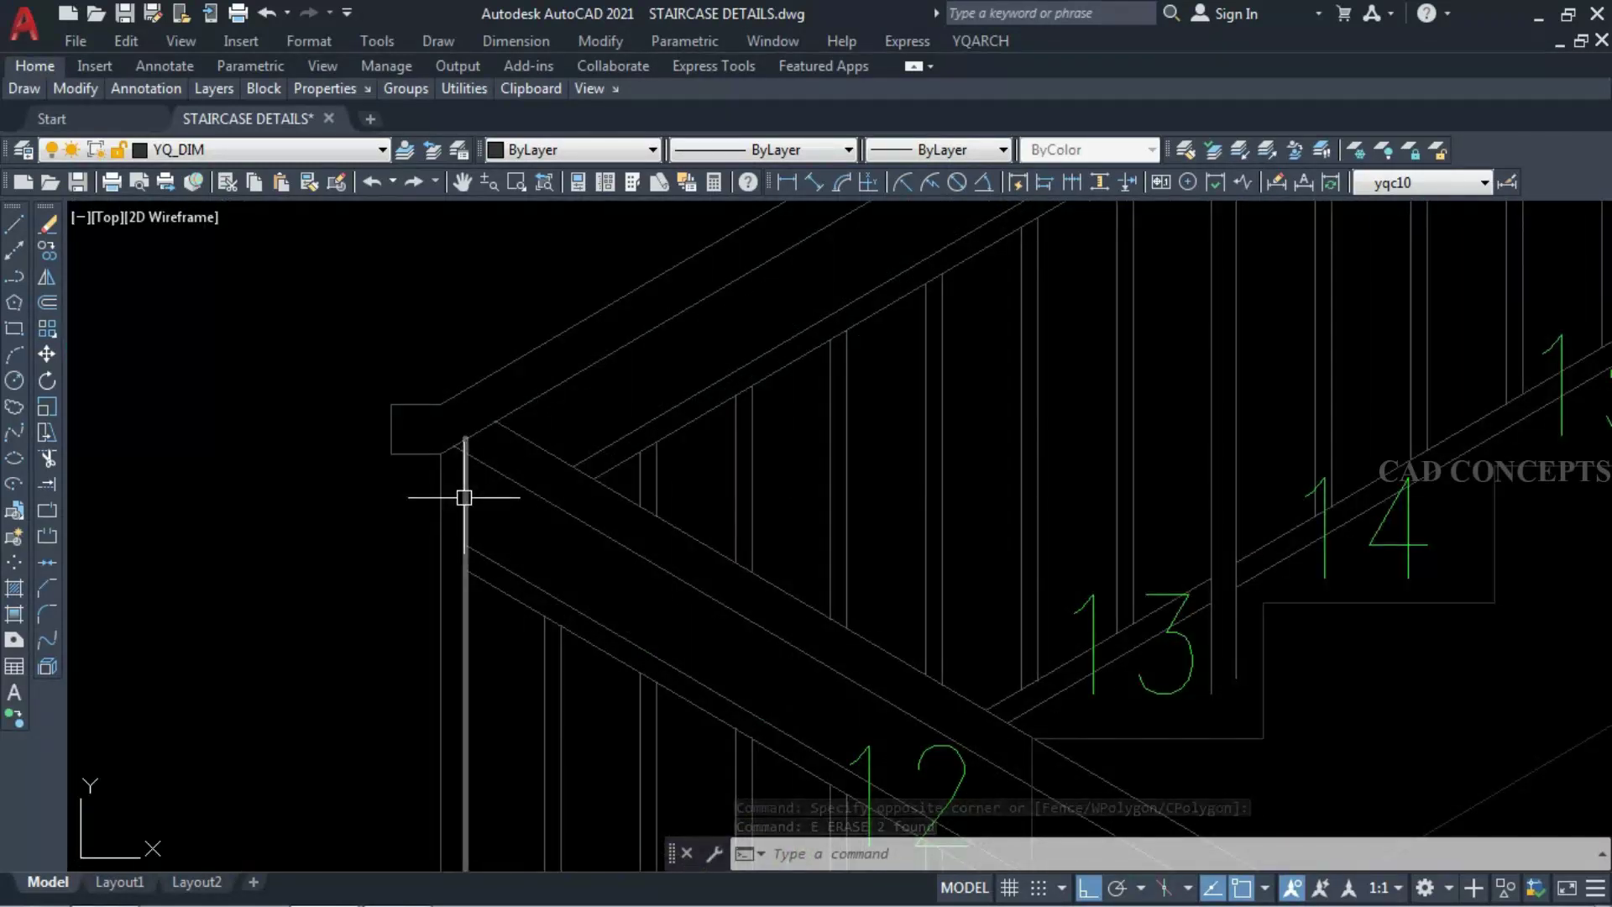
pyautogui.write('f')
pyautogui.press('Return')
pyautogui.click(465, 499)
pyautogui.click(479, 464)
pyautogui.press('Return')
pyautogui.click(489, 478)
pyautogui.write('tr')
pyautogui.press('Return')
pyautogui.press('Escape')
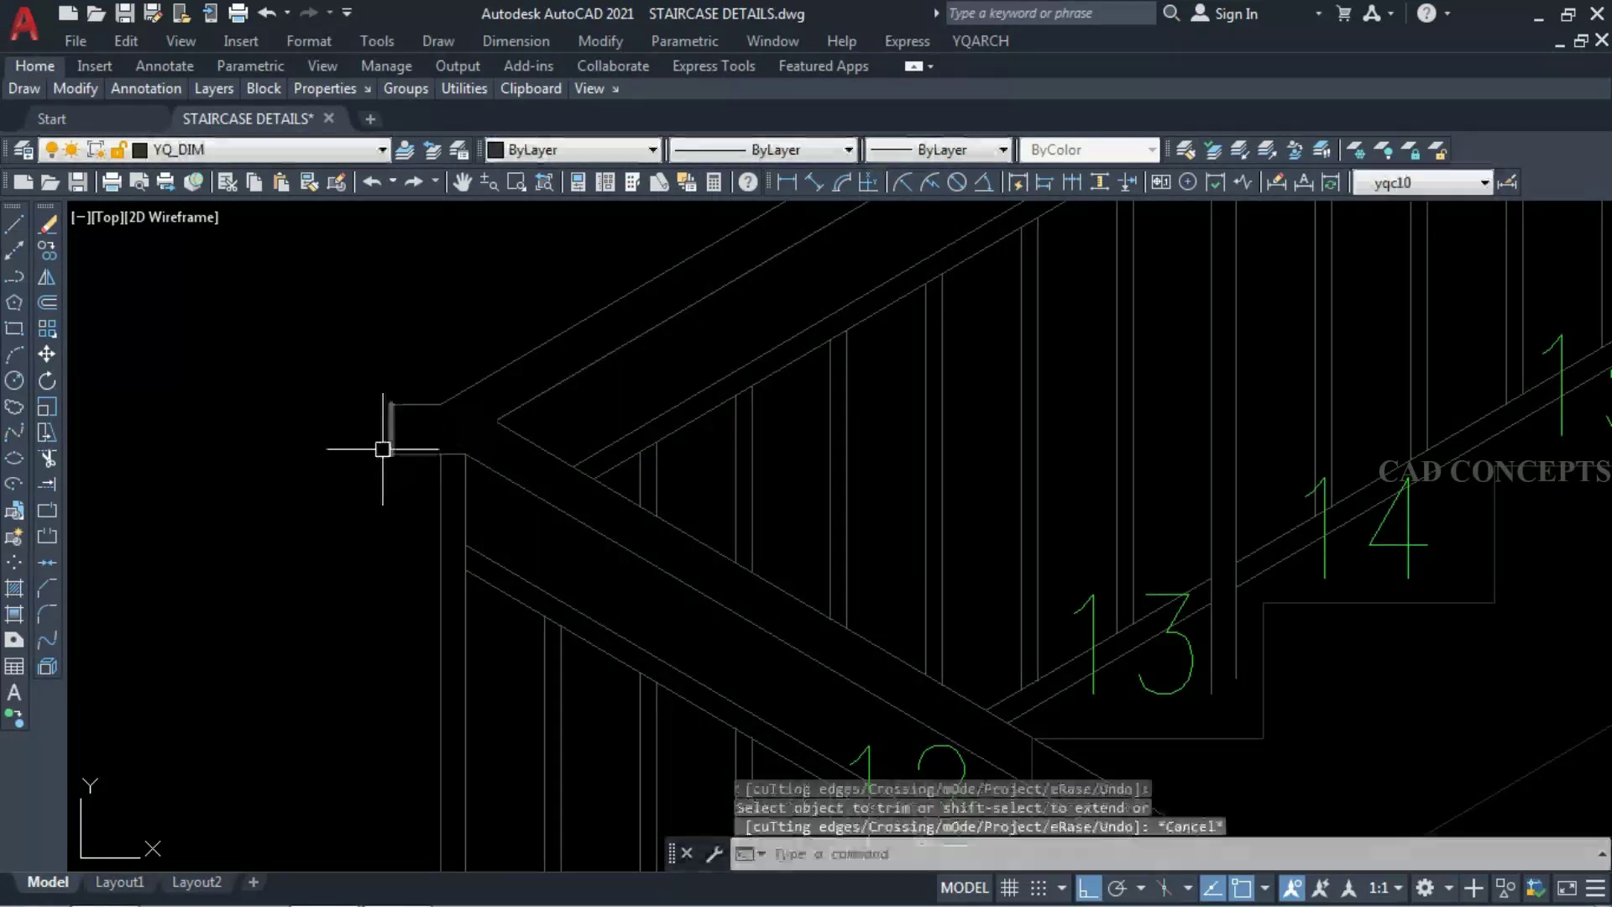
# - Extend the banisters' intermediate posts down to the stair treads
pyautogui.scroll(-5, 367, 547)
pyautogui.write('ex')
pyautogui.press('Return')
pyautogui.scroll(6, 404, 604)
pyautogui.scroll(-6, 401, 466)
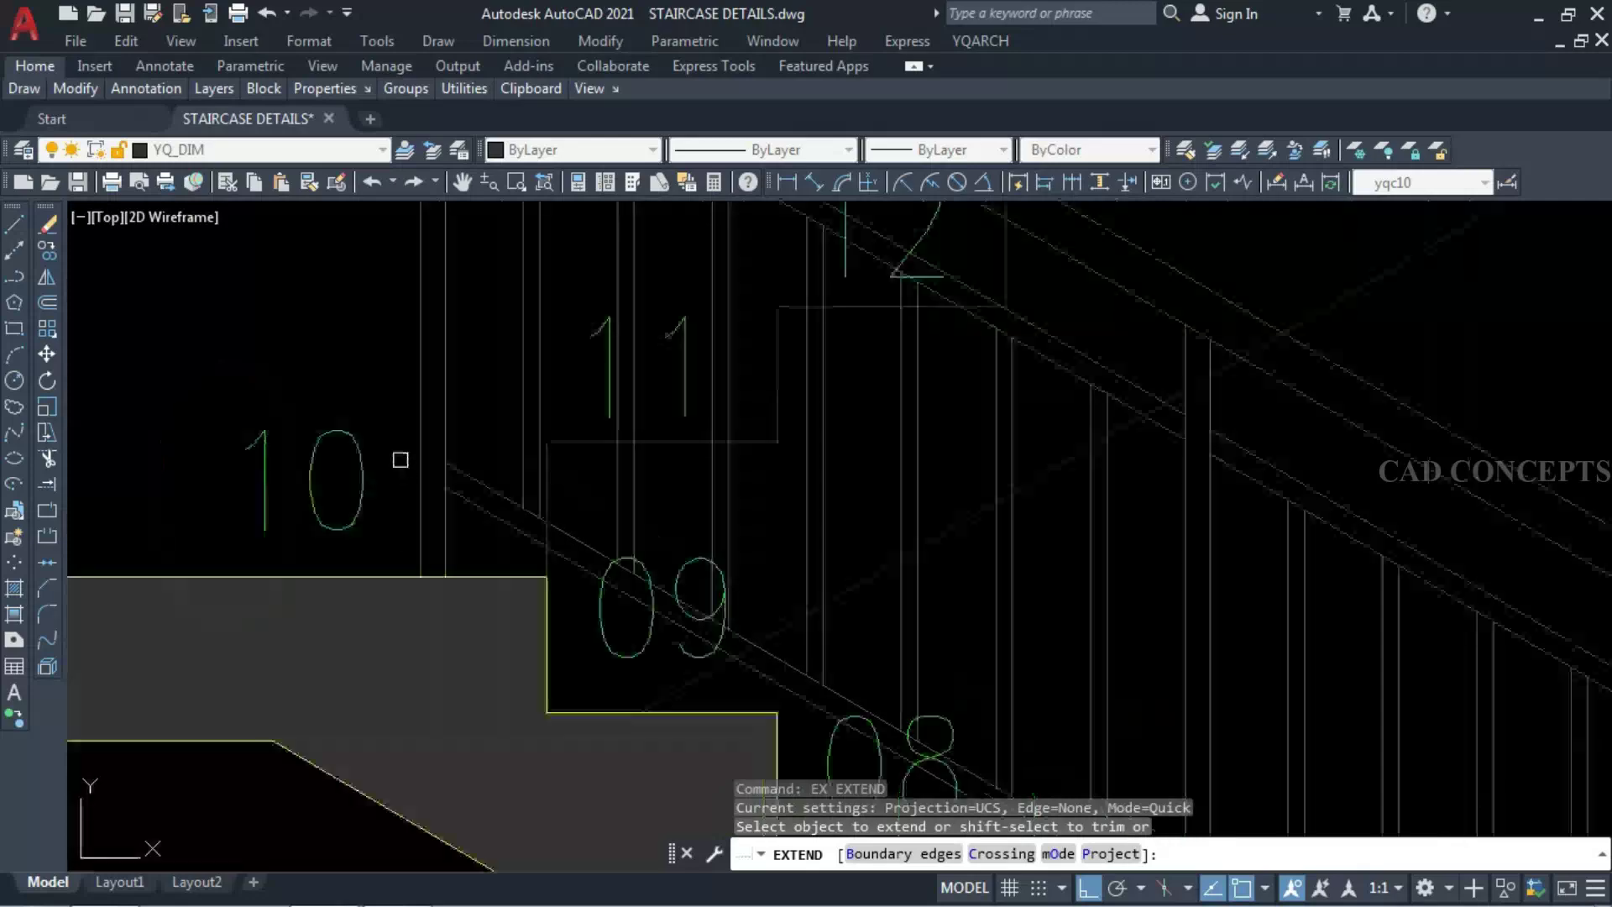
pyautogui.scroll(2, 530, 562)
pyautogui.click(550, 576)
pyautogui.scroll(2, 581, 593)
pyautogui.scroll(-1, 425, 365)
pyautogui.click(482, 493)
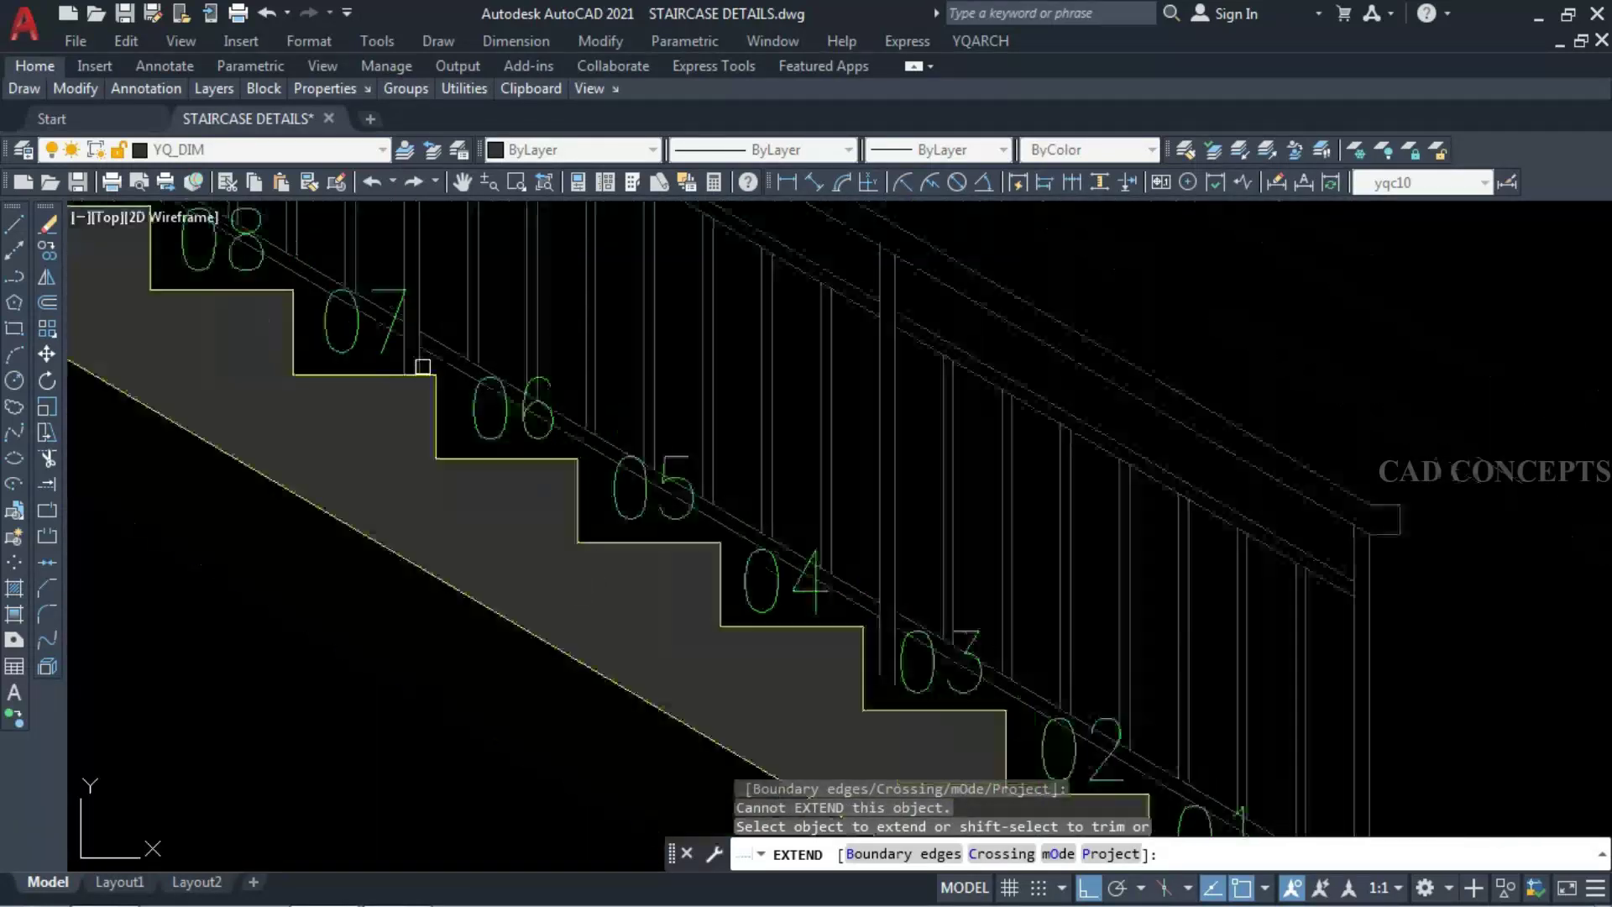
pyautogui.scroll(-4, 482, 493)
pyautogui.scroll(5, 470, 336)
pyautogui.press('Escape')
# - Trim the upper banister's post at step 17 to the upper flight's tread outline
pyautogui.click(743, 525)
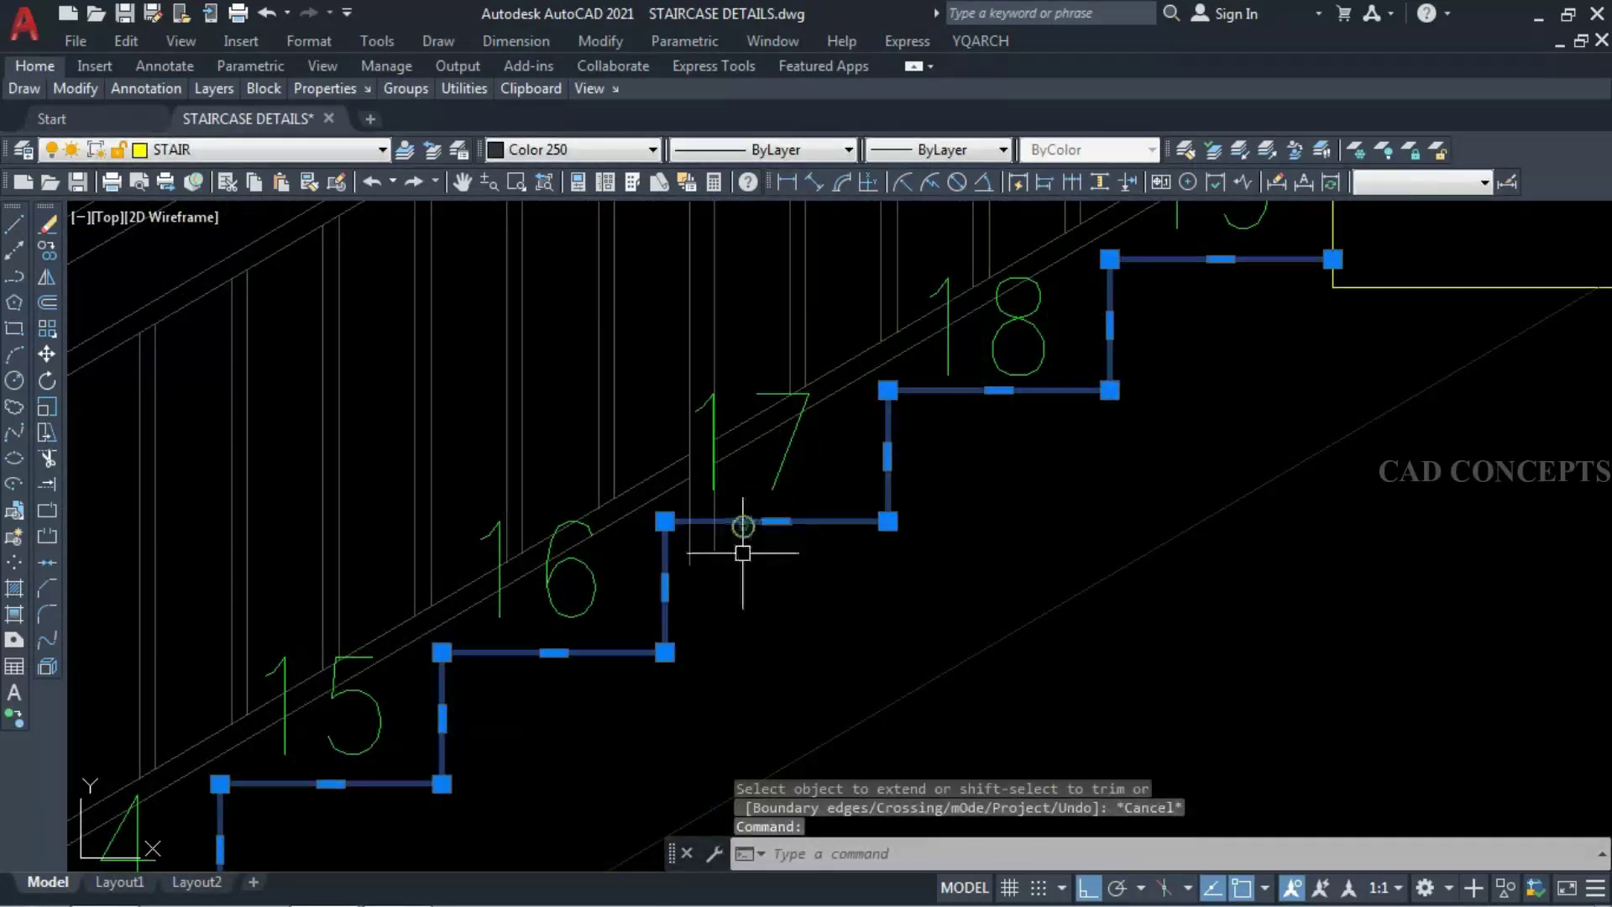
pyautogui.write('tr')
pyautogui.press('Return')
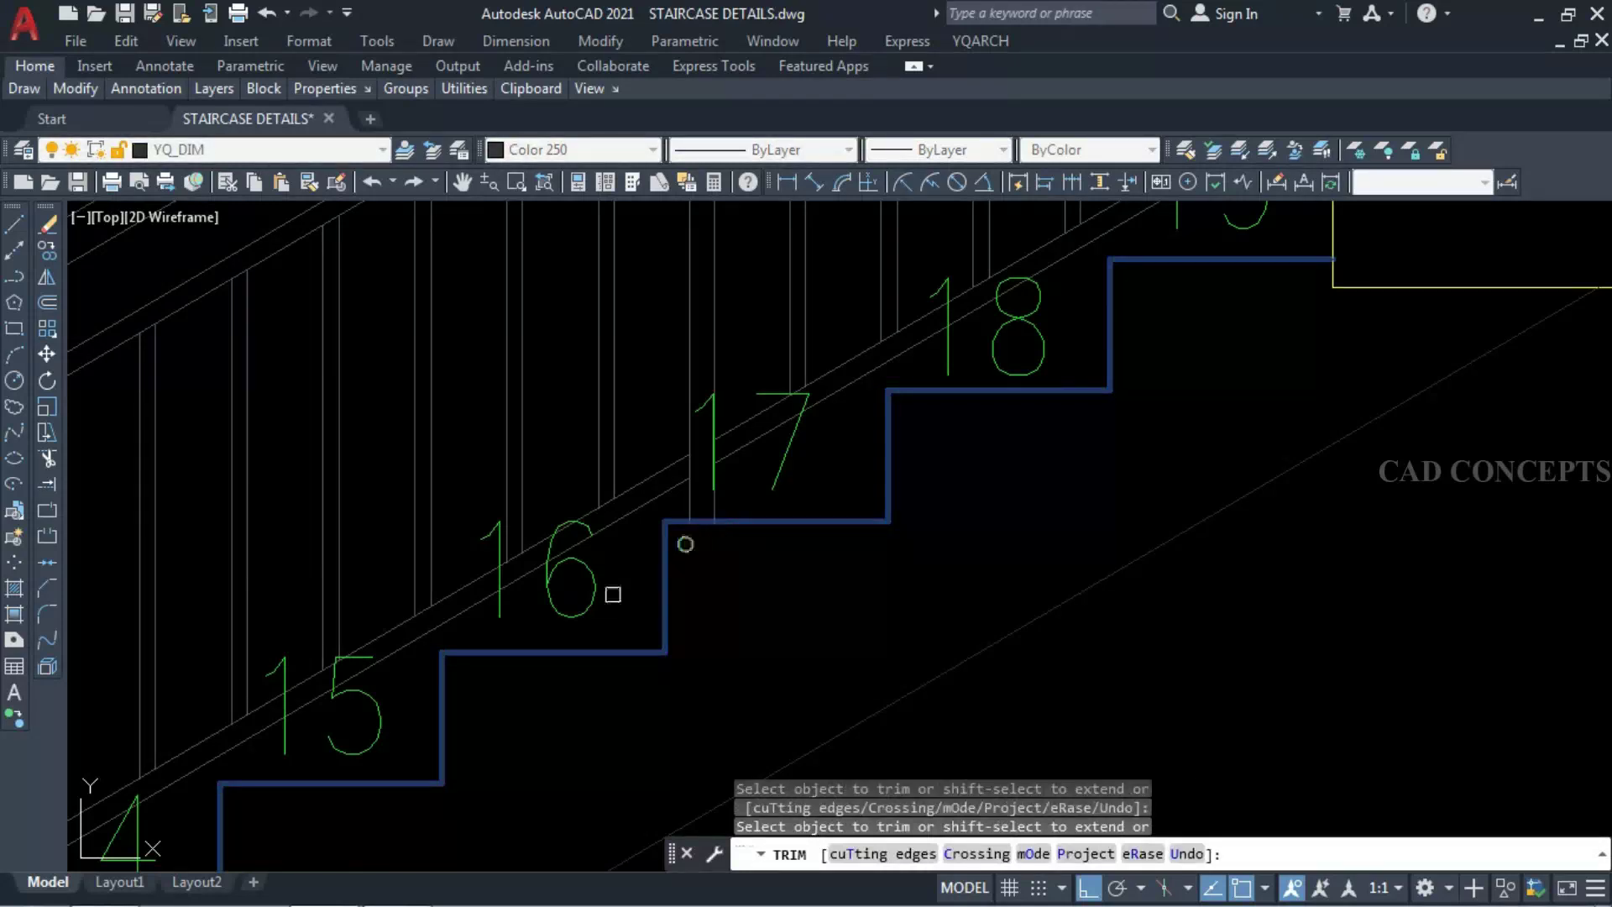
pyautogui.scroll(-3, 680, 567)
pyautogui.click(1125, 312)
pyautogui.press('Escape')
# - Extend the upper banister's end post down to the top of the landing slab beside step 20
pyautogui.scroll(3, 1123, 313)
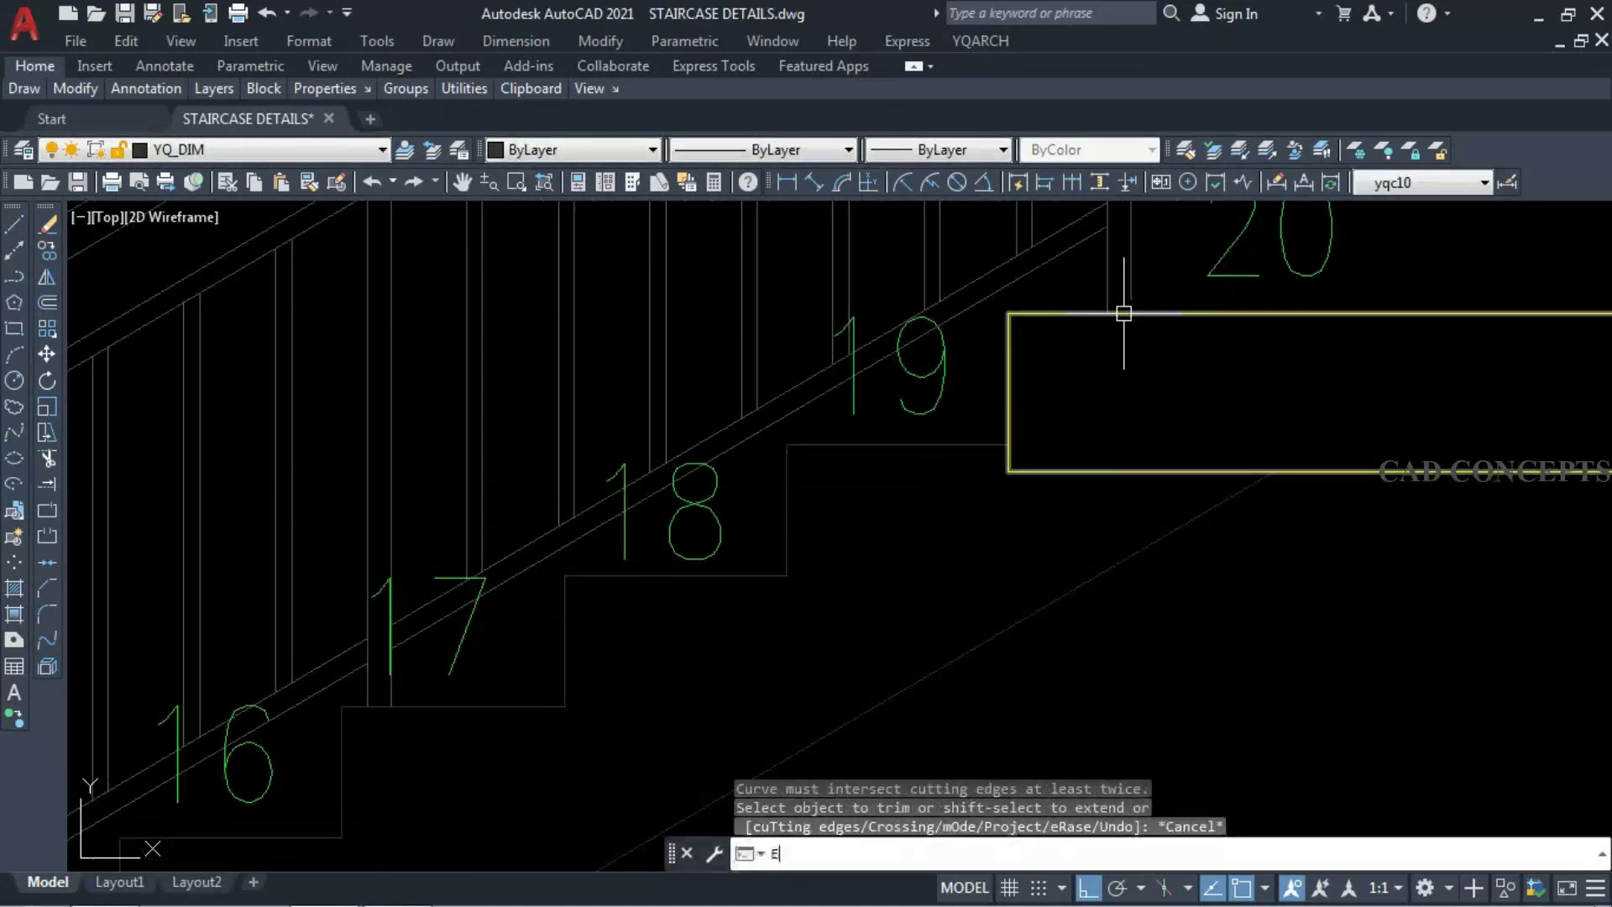
pyautogui.press('Return')
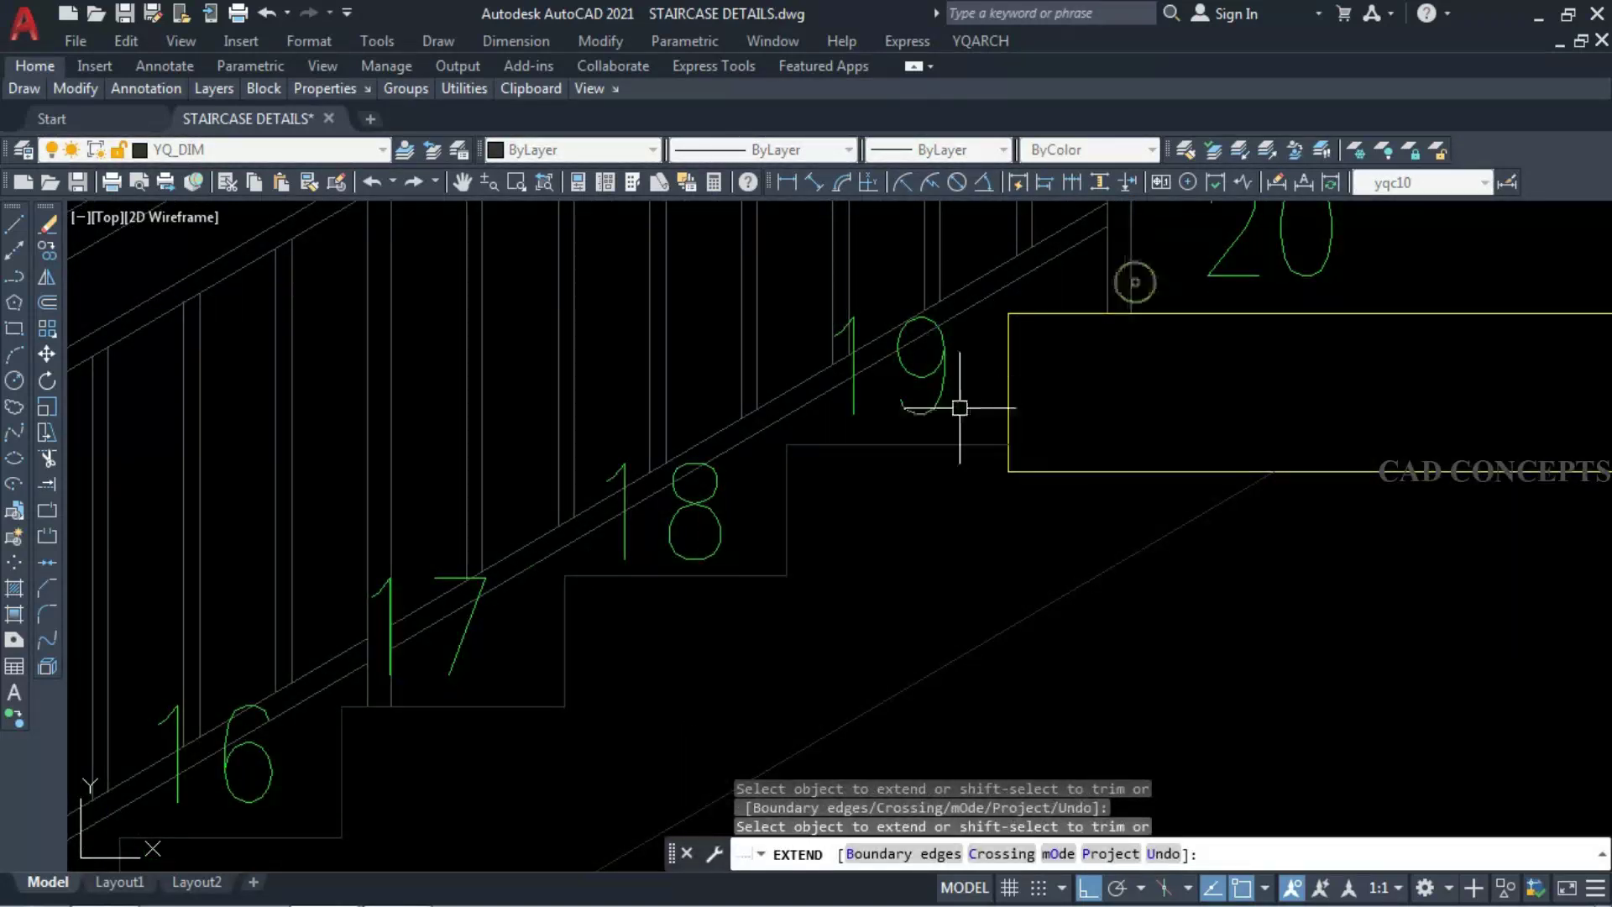
pyautogui.press('Escape')
pyautogui.press('Escape')
pyautogui.press('Escape')
pyautogui.scroll(-5, 821, 468)
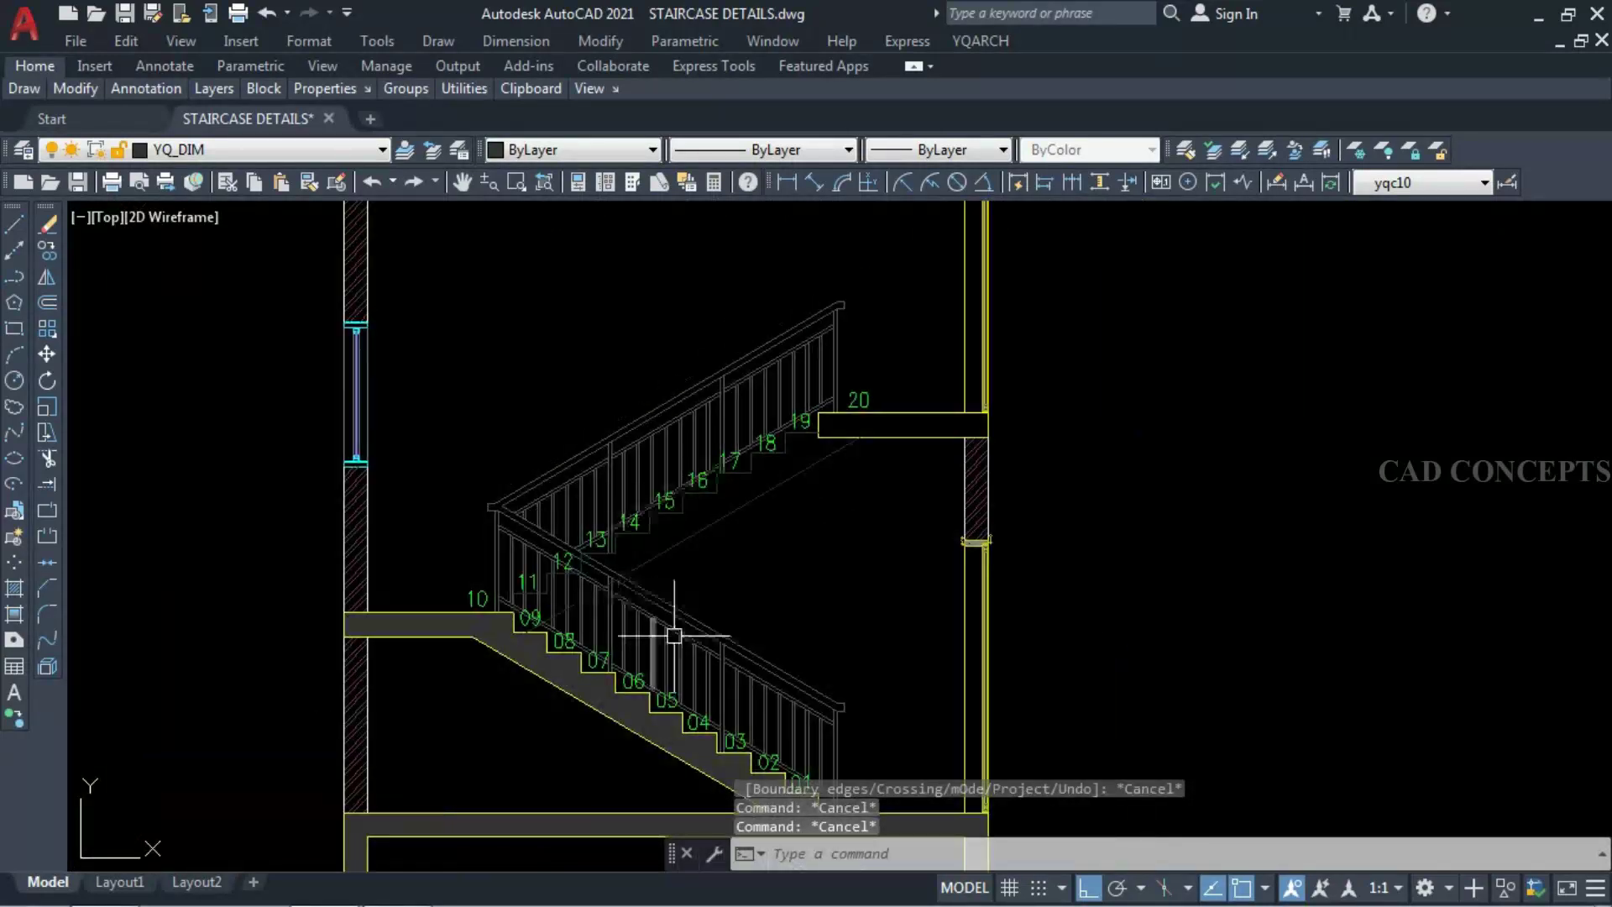
# - Select all similar lines of both banisters and change their colour to dark red
pyautogui.moveTo(759, 571); pyautogui.dragTo(788, 462, button='middle')
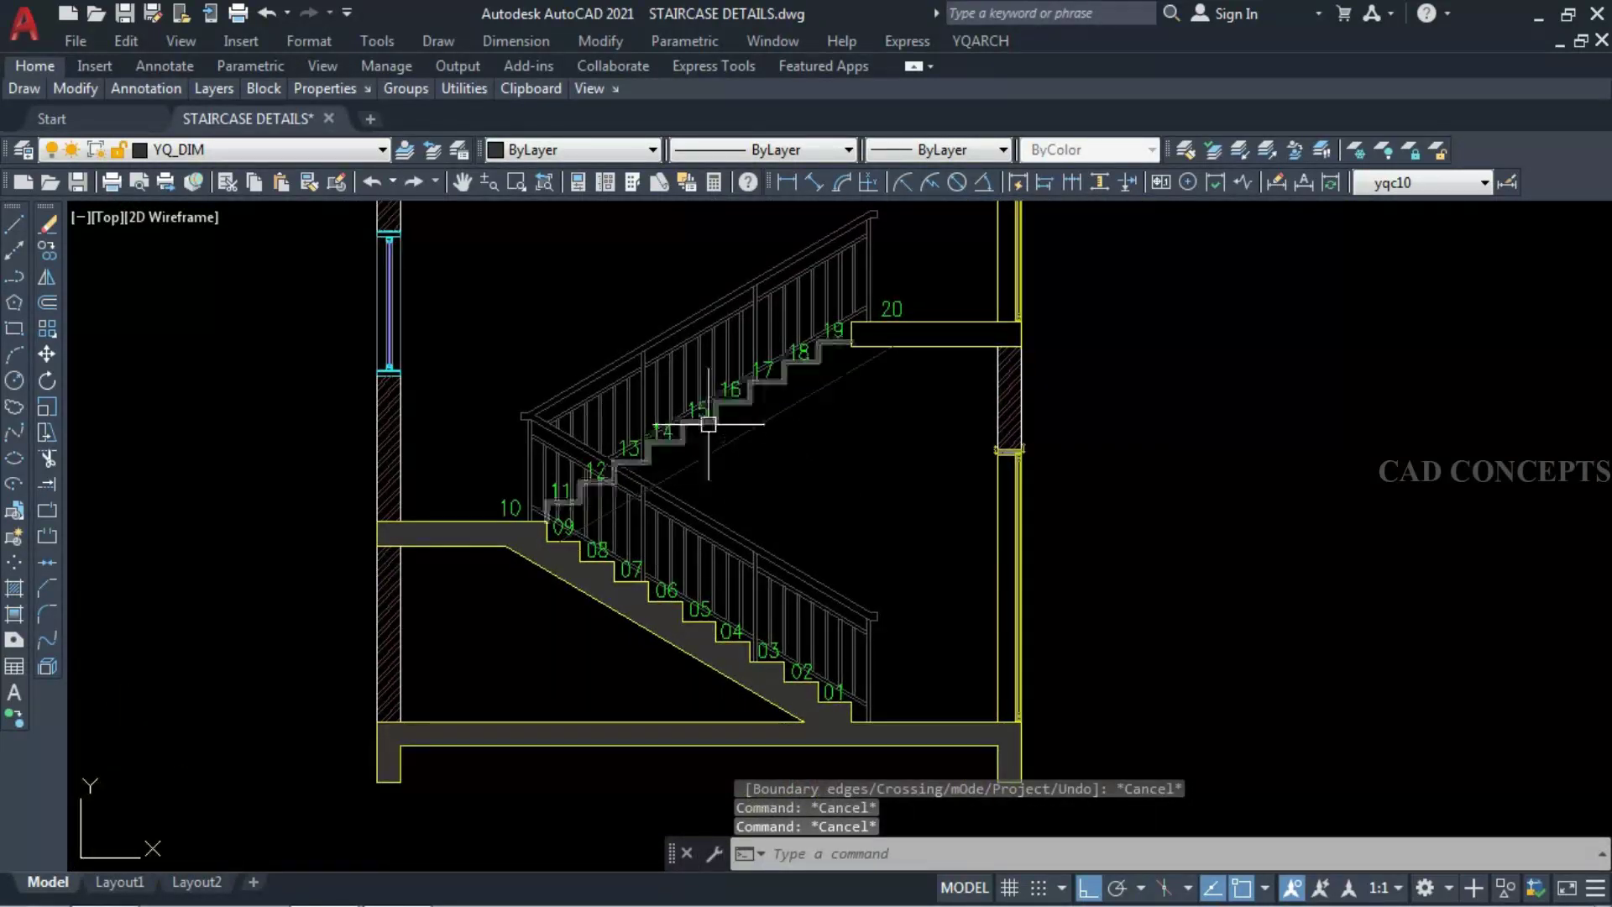
pyautogui.click(922, 256)
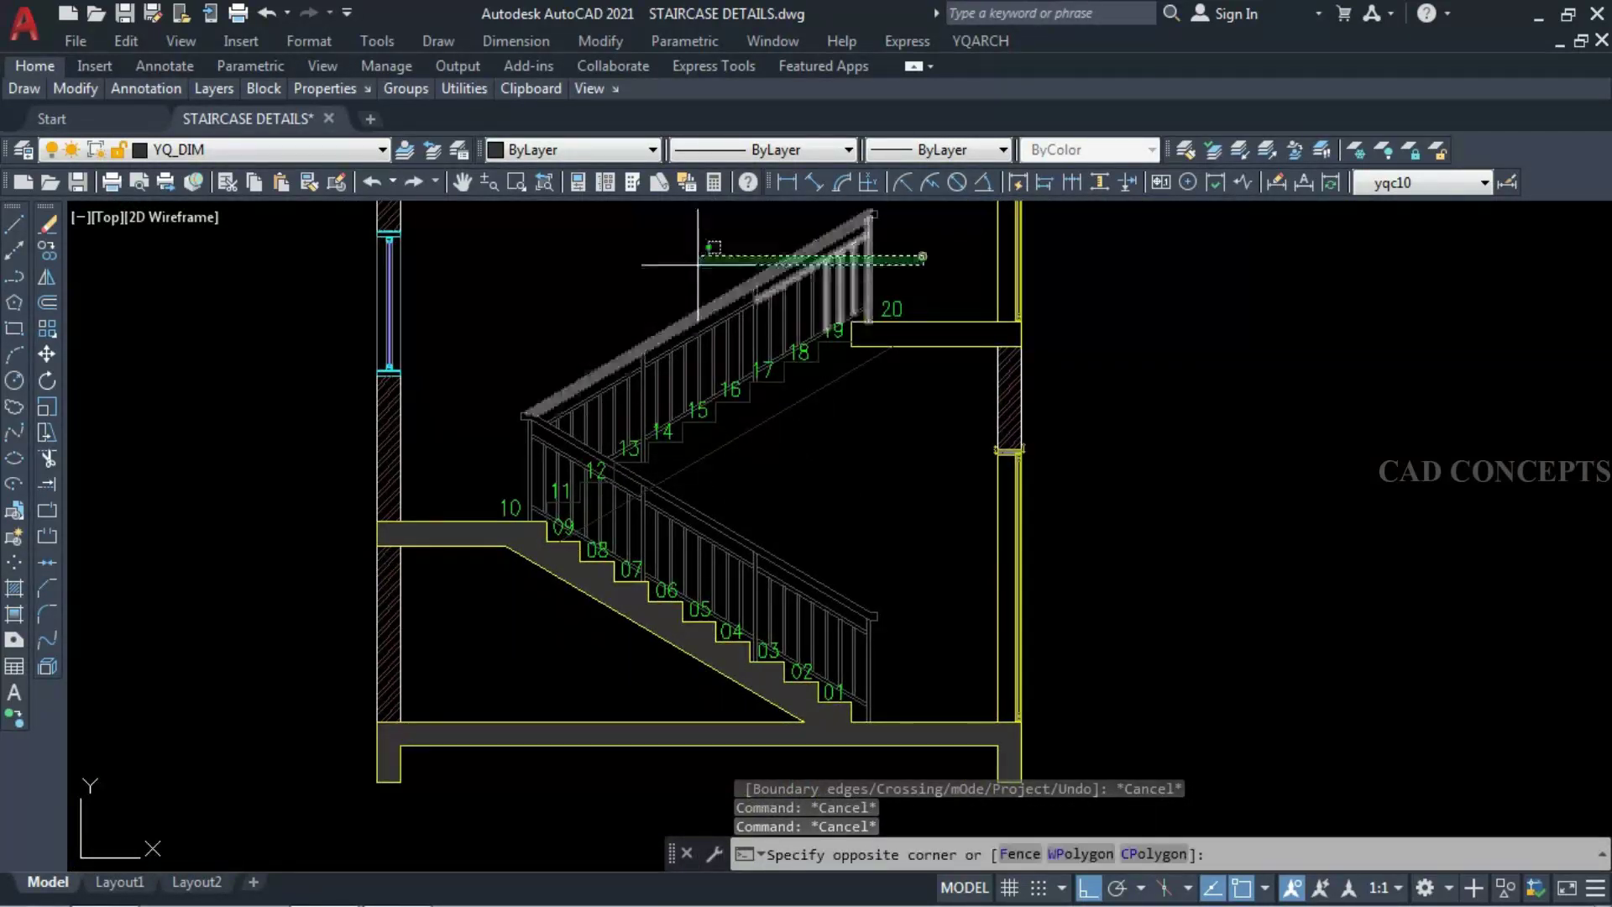
pyautogui.click(588, 254)
pyautogui.rightClick(590, 257)
pyautogui.click(673, 597)
pyautogui.click(571, 149)
pyautogui.click(545, 316)
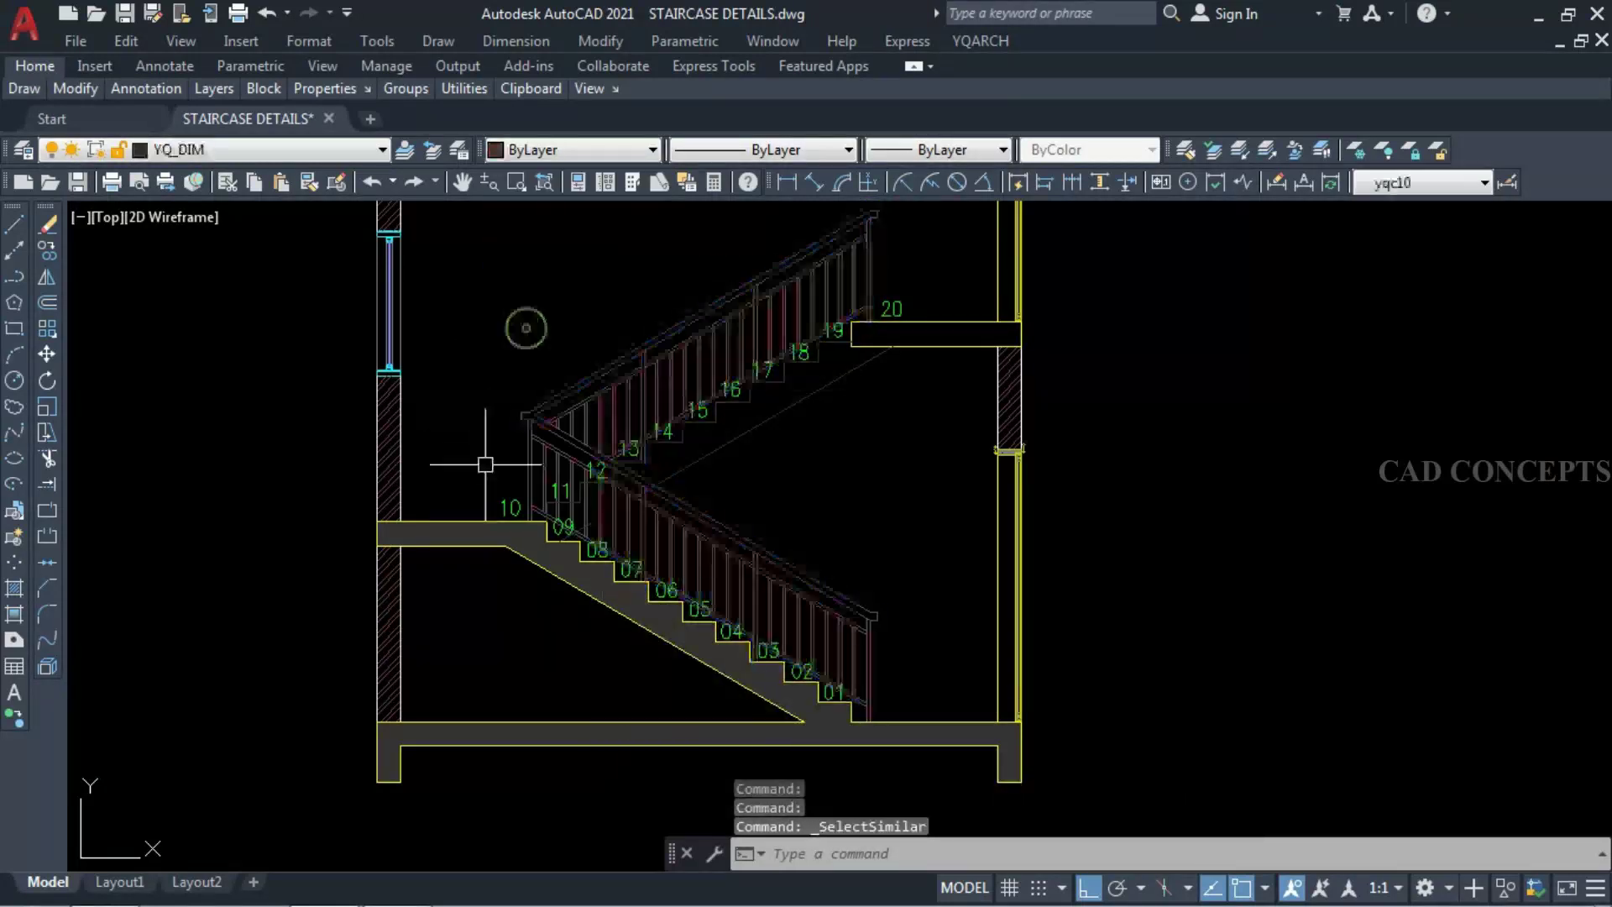
pyautogui.press('Escape')
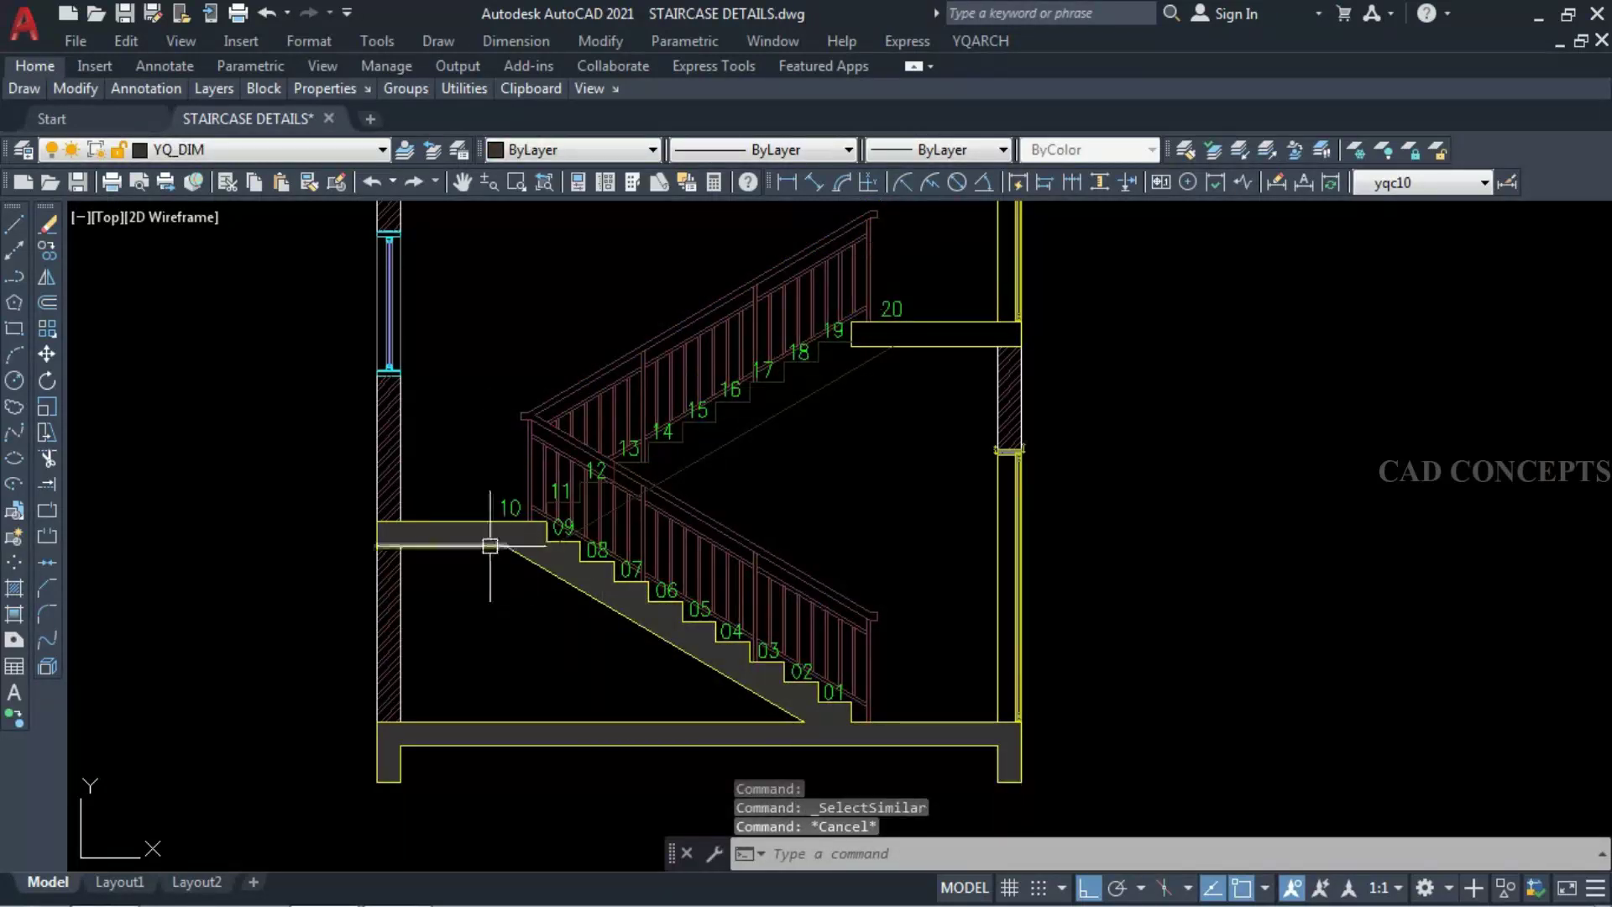
# - Hatch the upper landing slab at step 20 with the solid grey fill
pyautogui.scroll(-2, 491, 545)
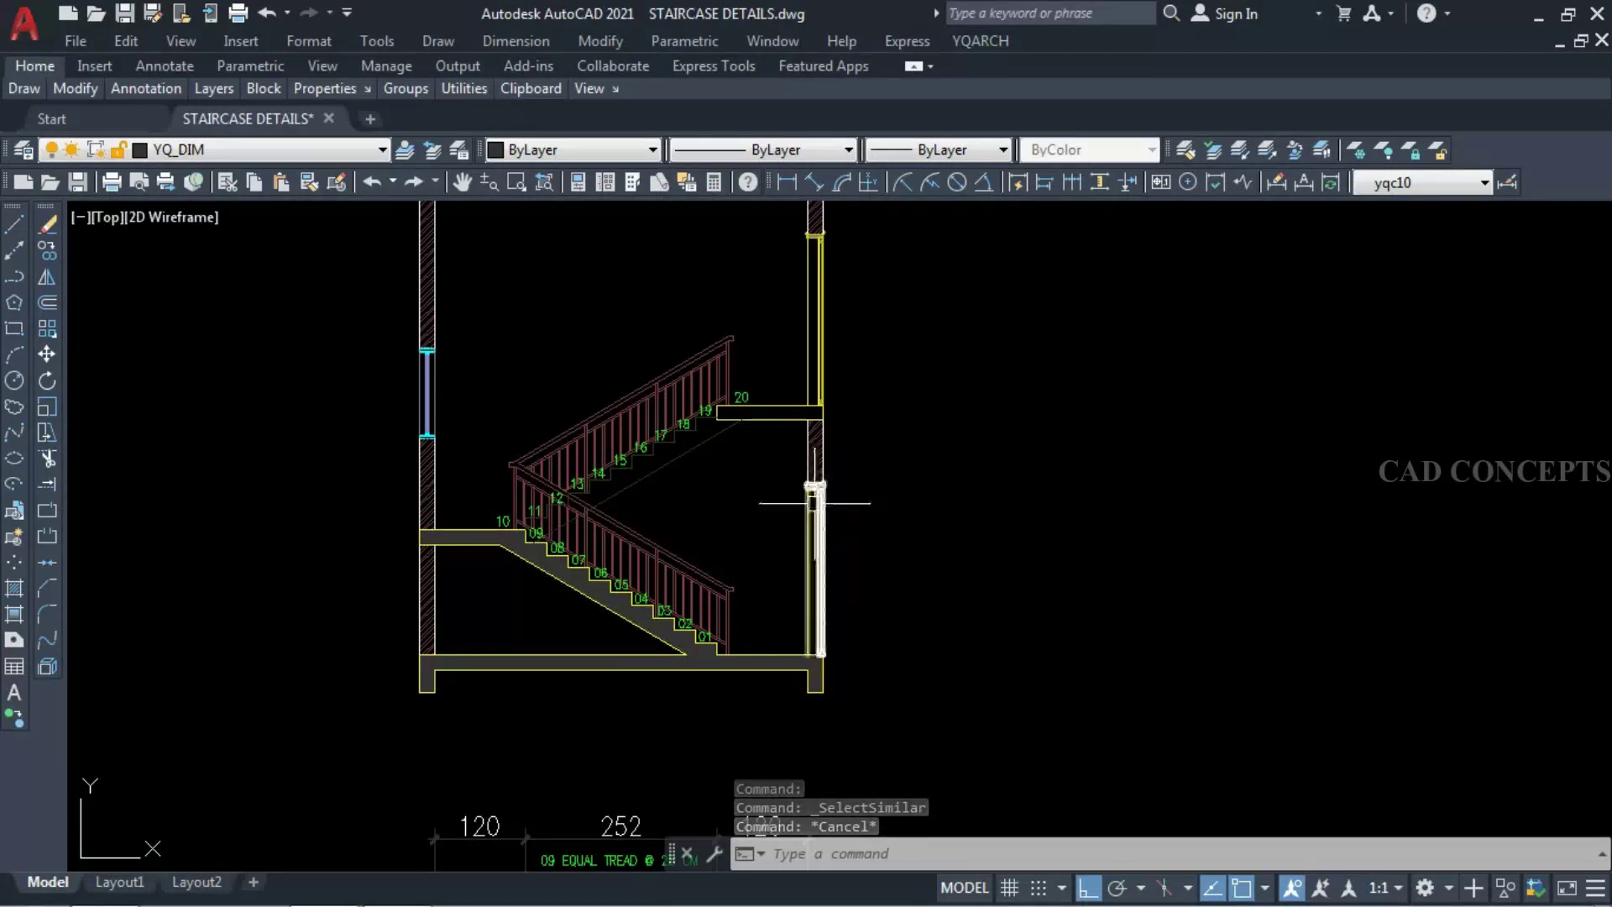
pyautogui.write('h')
pyautogui.press('Return')
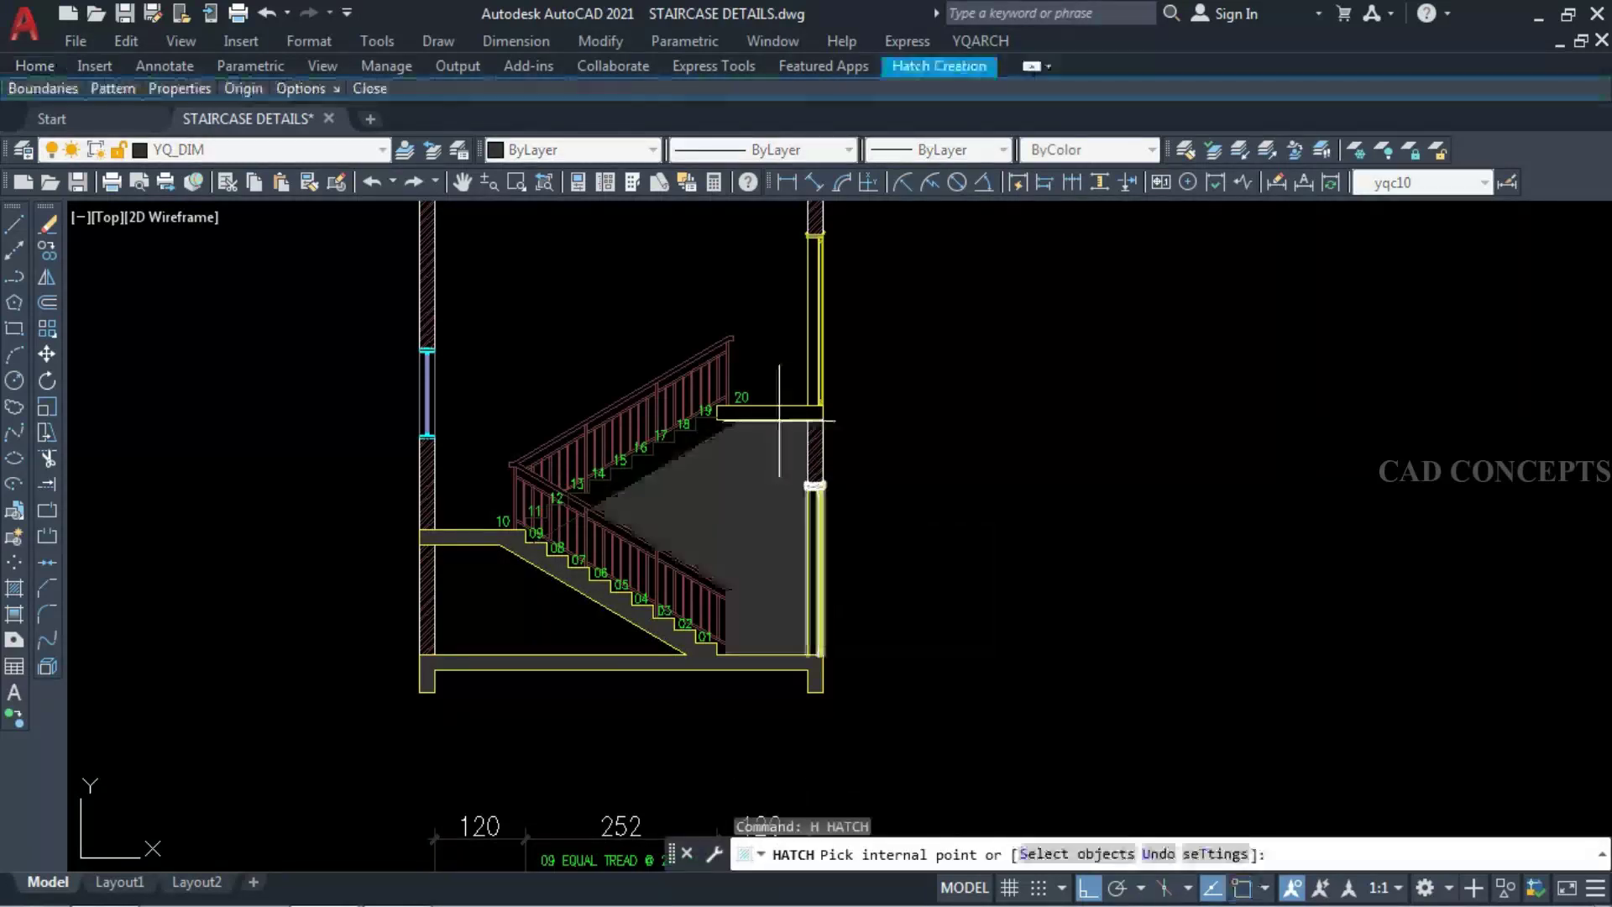
pyautogui.click(788, 414)
pyautogui.press('Return')
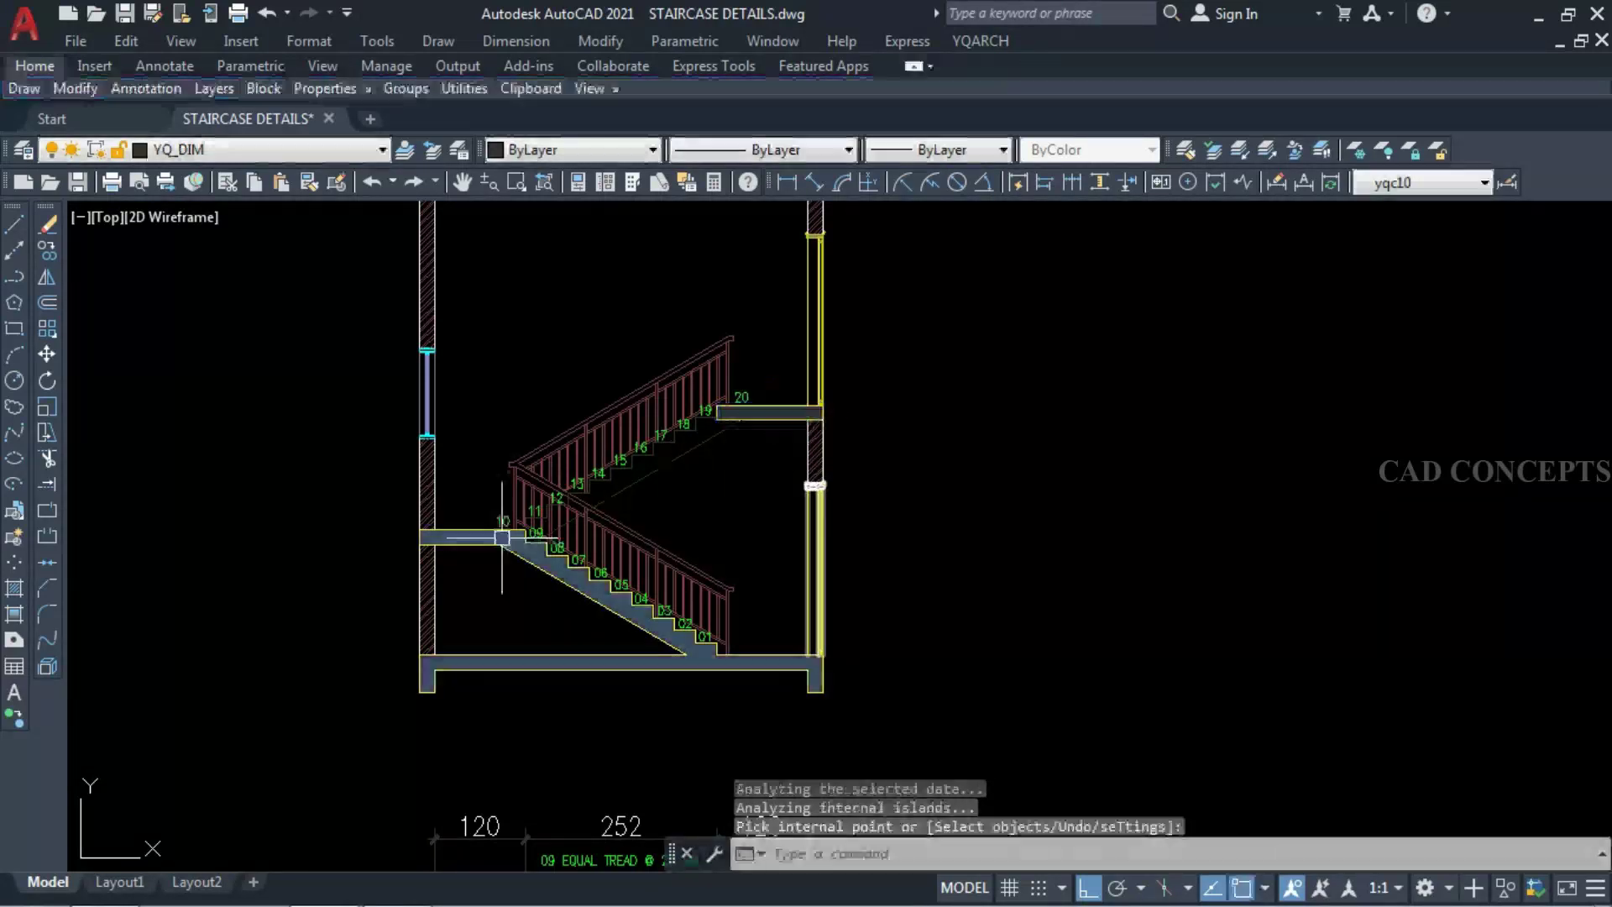
# - Add a vertical linear dimension for the lower door's height, from the floor slab to the underside of the wall above its frame
pyautogui.click(784, 181)
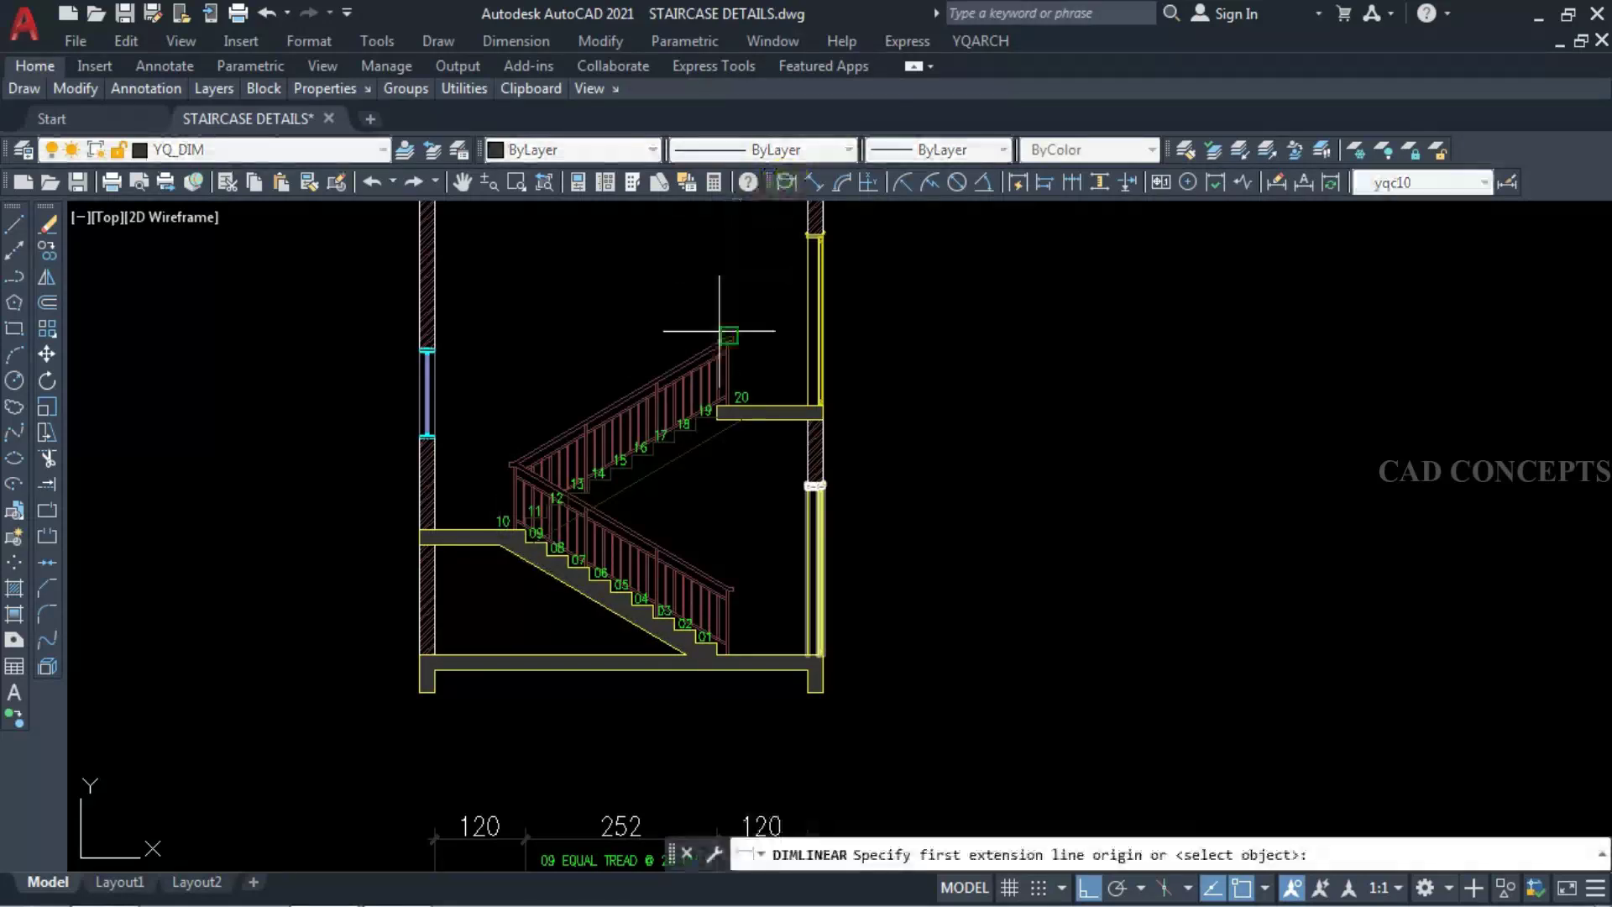
pyautogui.click(814, 486)
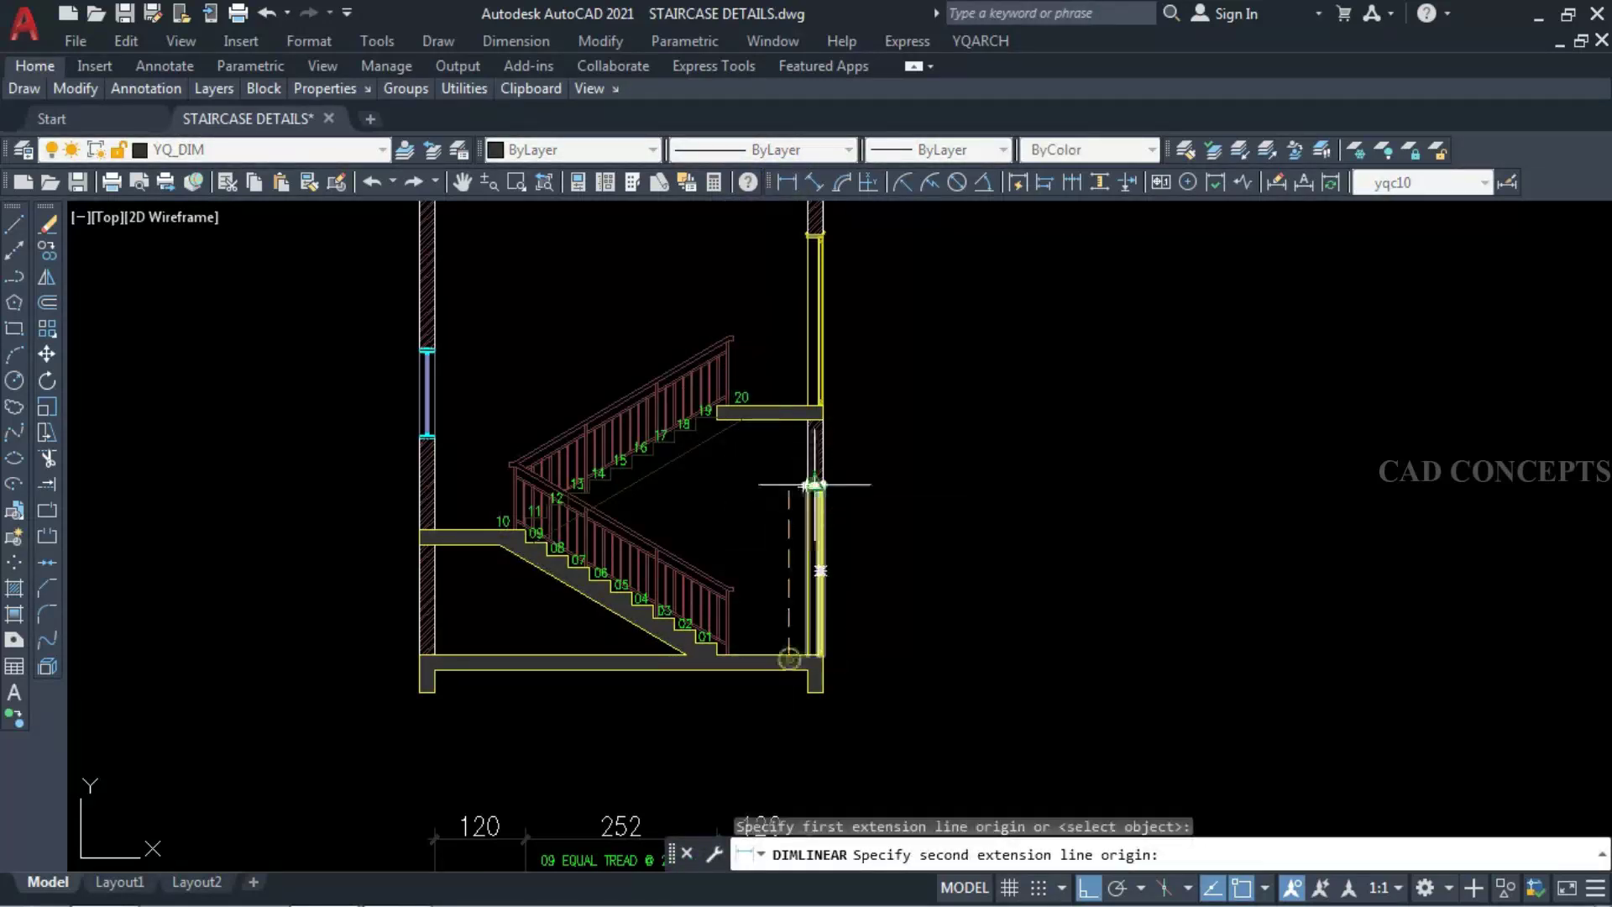
pyautogui.scroll(6, 810, 488)
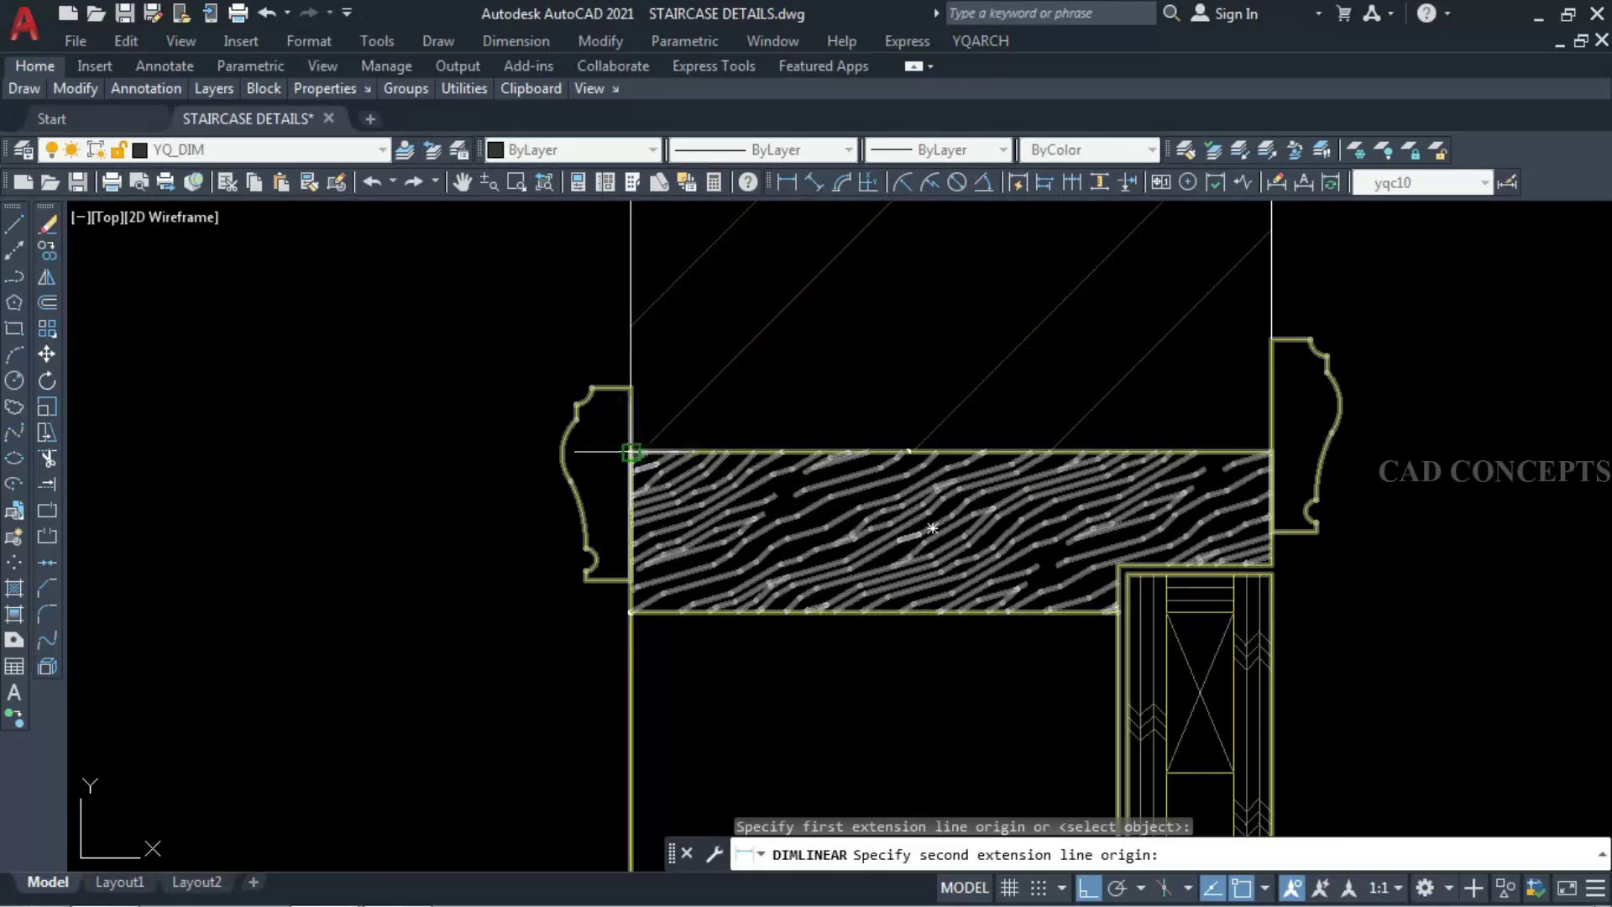
pyautogui.click(630, 451)
pyautogui.scroll(-8, 838, 269)
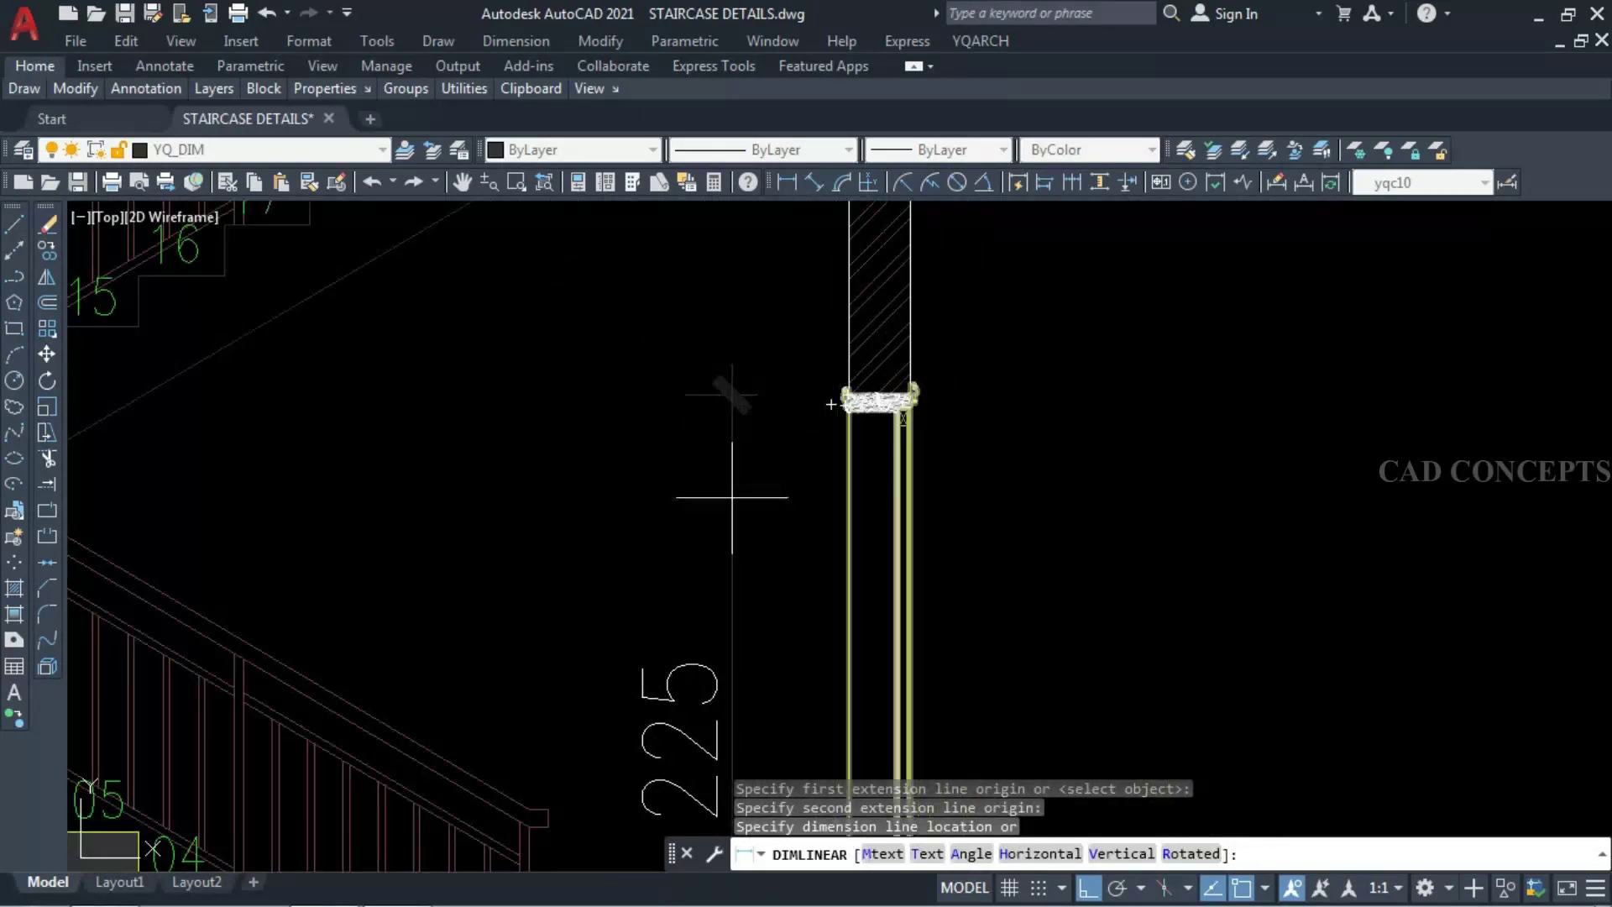
pyautogui.click(732, 497)
# - Dimension the height from the lower door's head to the top of the upper landing slab, in line with the door dimension
pyautogui.press('Return')
pyautogui.click(740, 391)
pyautogui.scroll(-5, 747, 377)
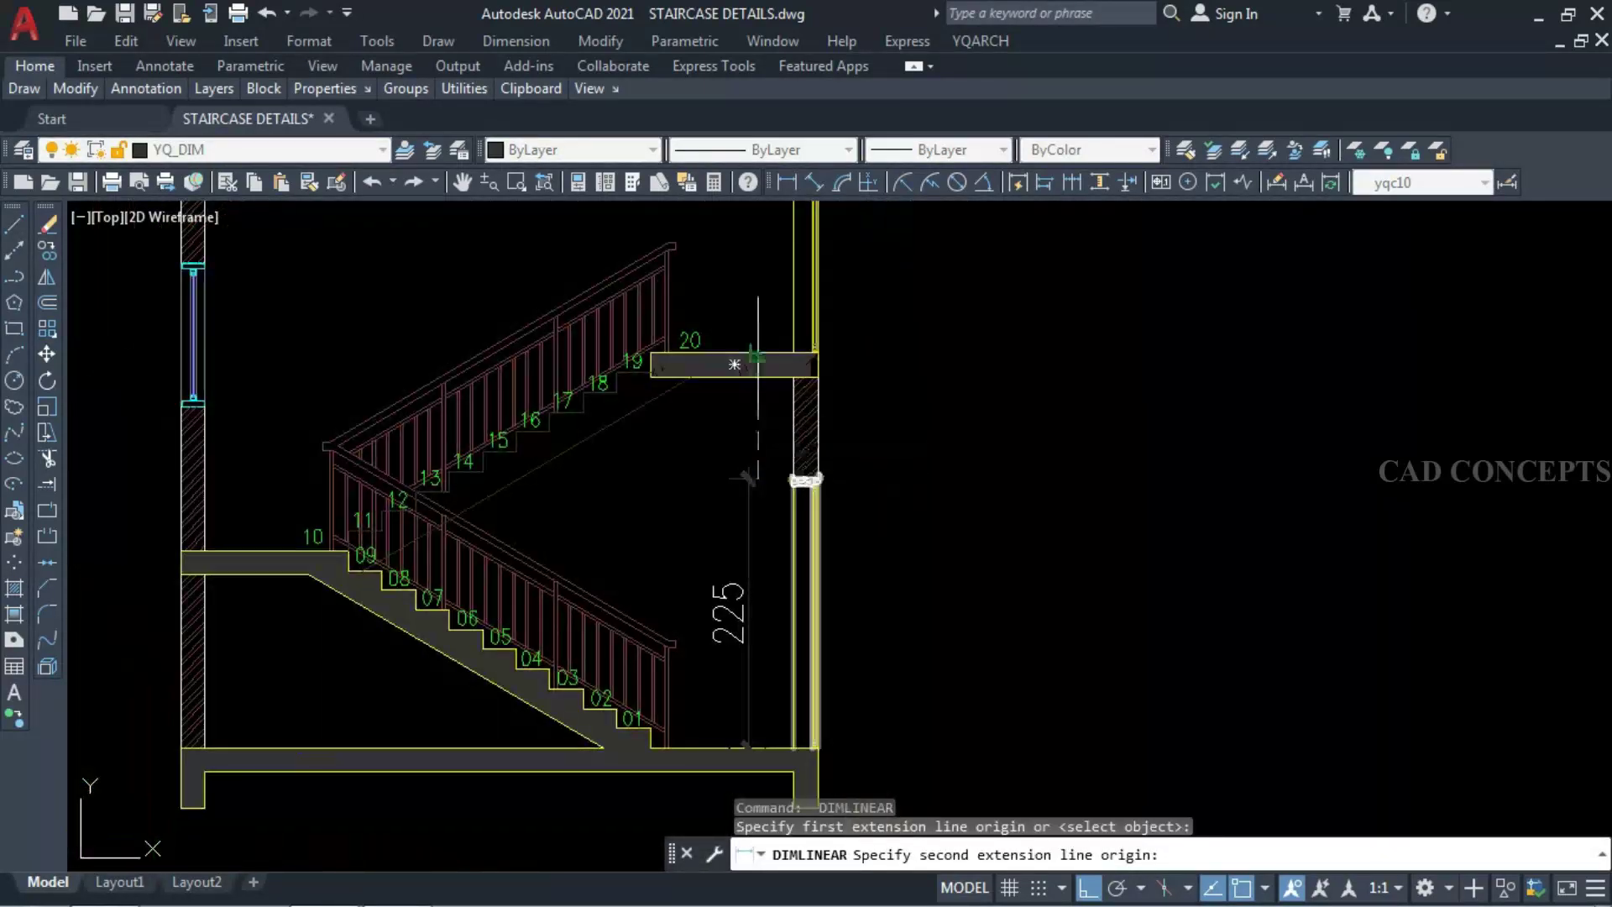
pyautogui.click(758, 353)
pyautogui.scroll(2, 762, 414)
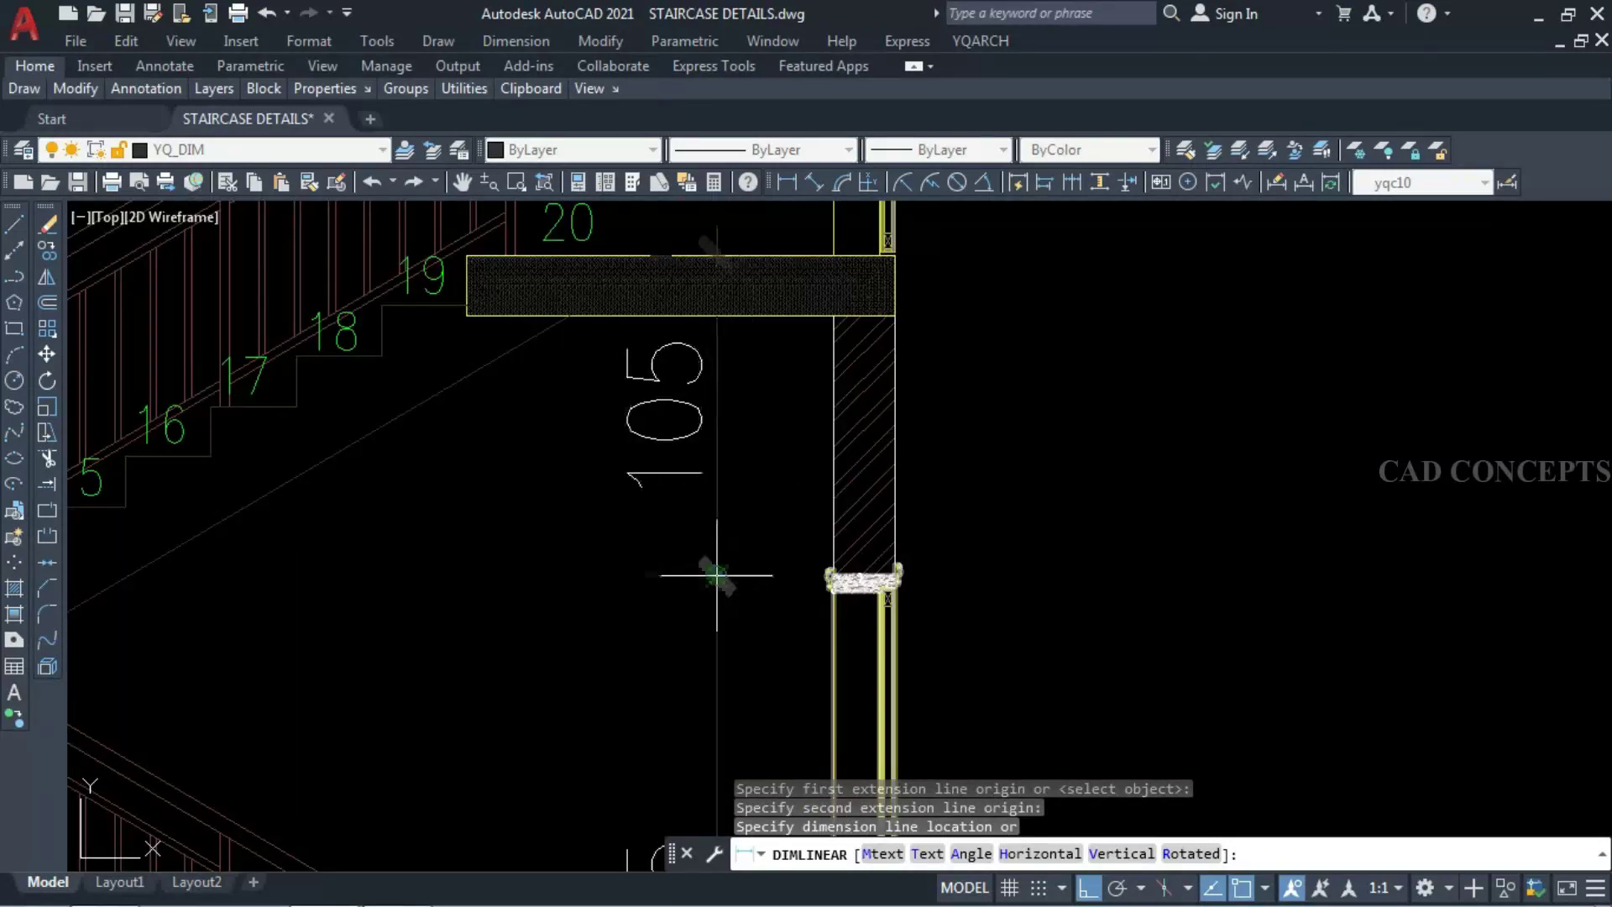
pyautogui.click(716, 576)
# - Dimension the upper door's height from the top of the landing slab at step 20 to the door head
pyautogui.press('Return')
pyautogui.click(718, 586)
pyautogui.scroll(-1, 718, 586)
pyautogui.scroll(-4, 718, 586)
pyautogui.scroll(5, 683, 341)
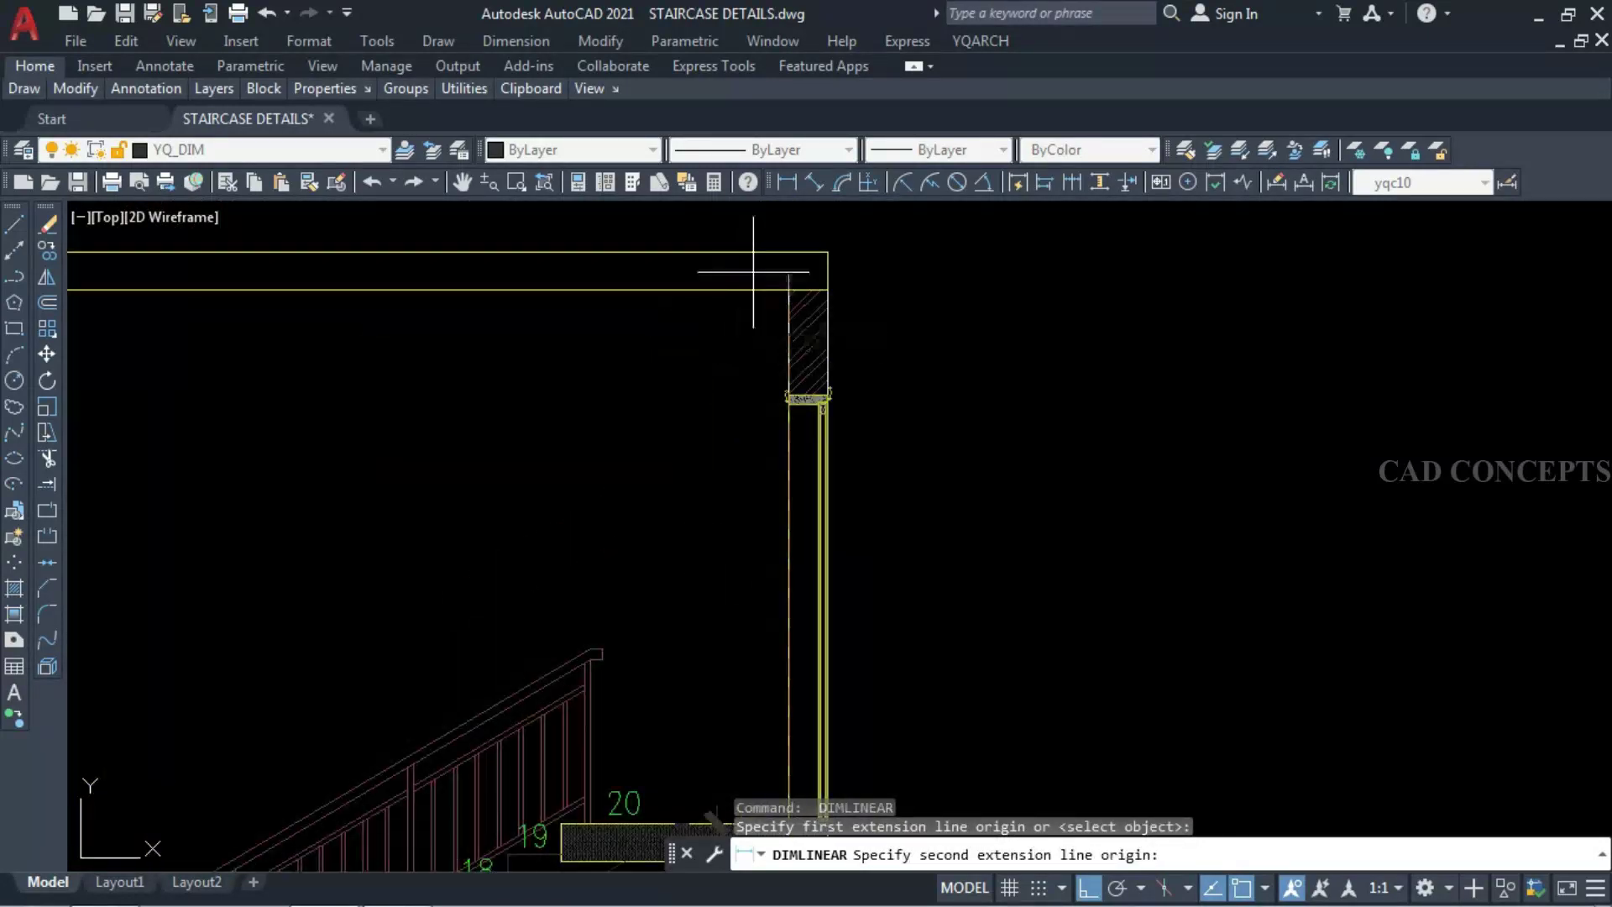
pyautogui.click(788, 324)
pyautogui.scroll(5, 788, 324)
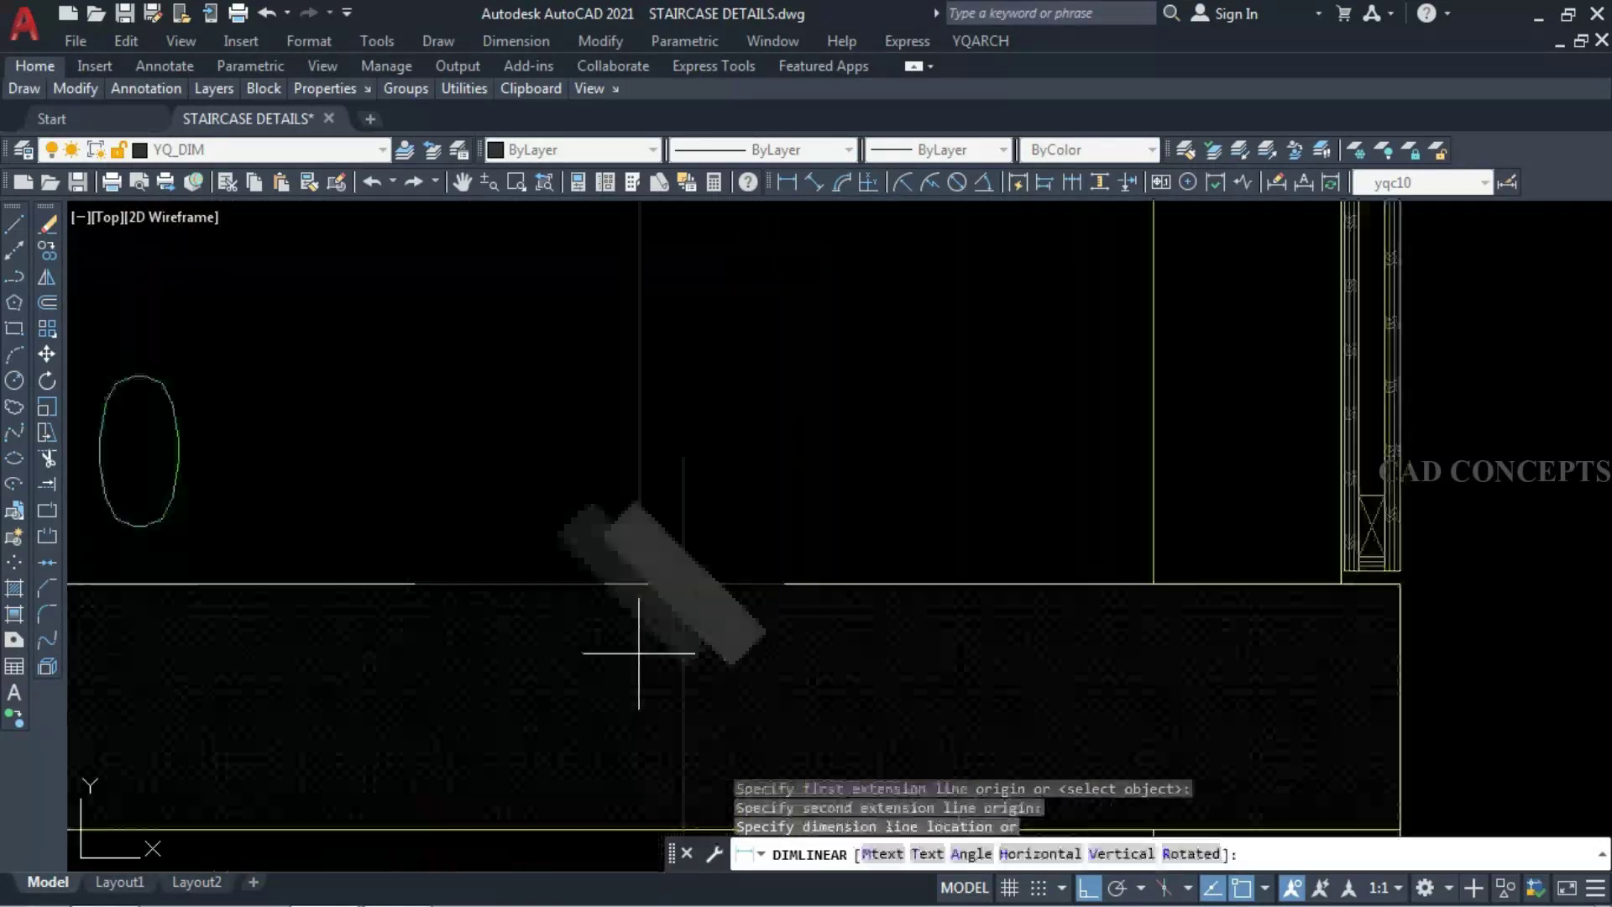
pyautogui.click(683, 579)
pyautogui.press('Escape')
# - Match the upper landing slab's hatch to the properties of the lower flight's solid fill
pyautogui.scroll(-6, 690, 422)
pyautogui.scroll(6, 498, 583)
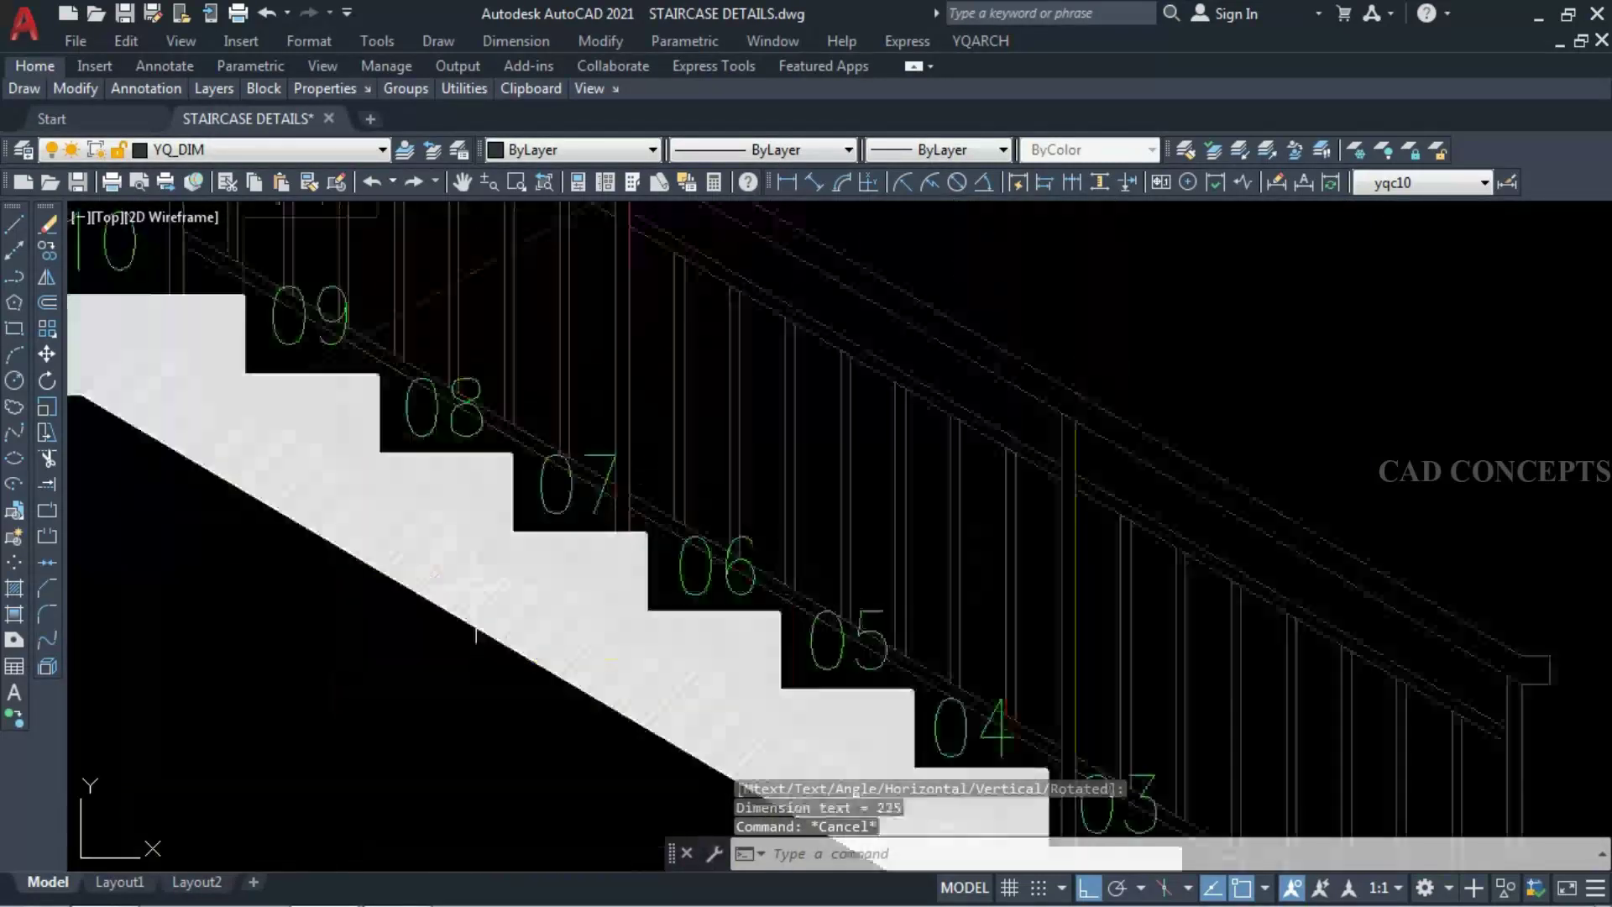
pyautogui.click(497, 583)
pyautogui.write('ma')
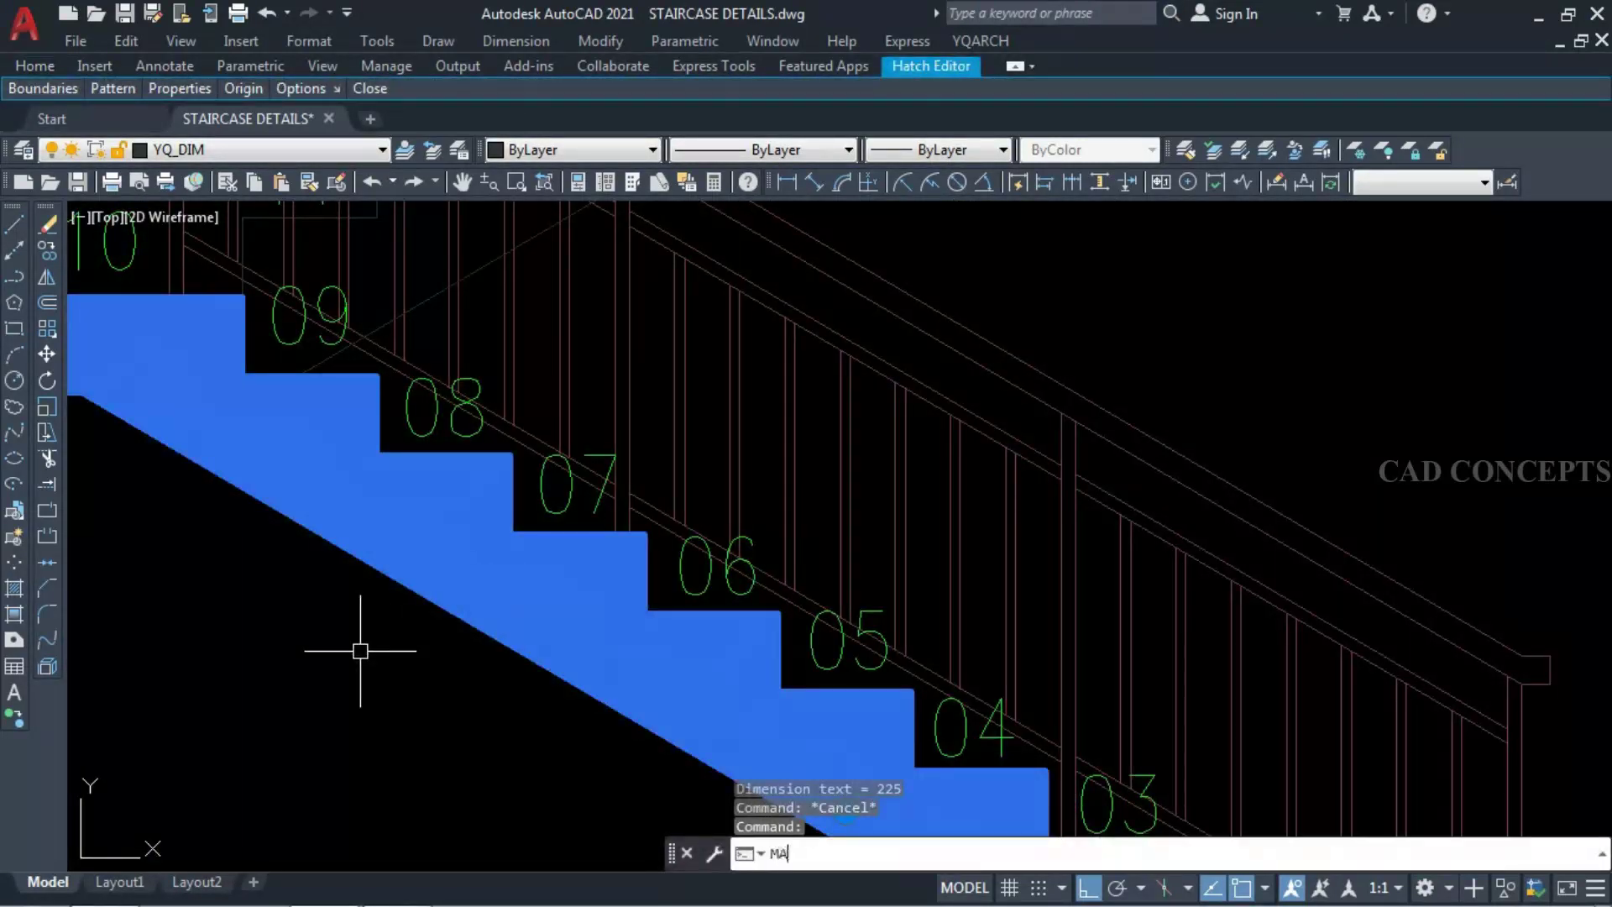
pyautogui.press('Return')
pyautogui.scroll(-4, 360, 655)
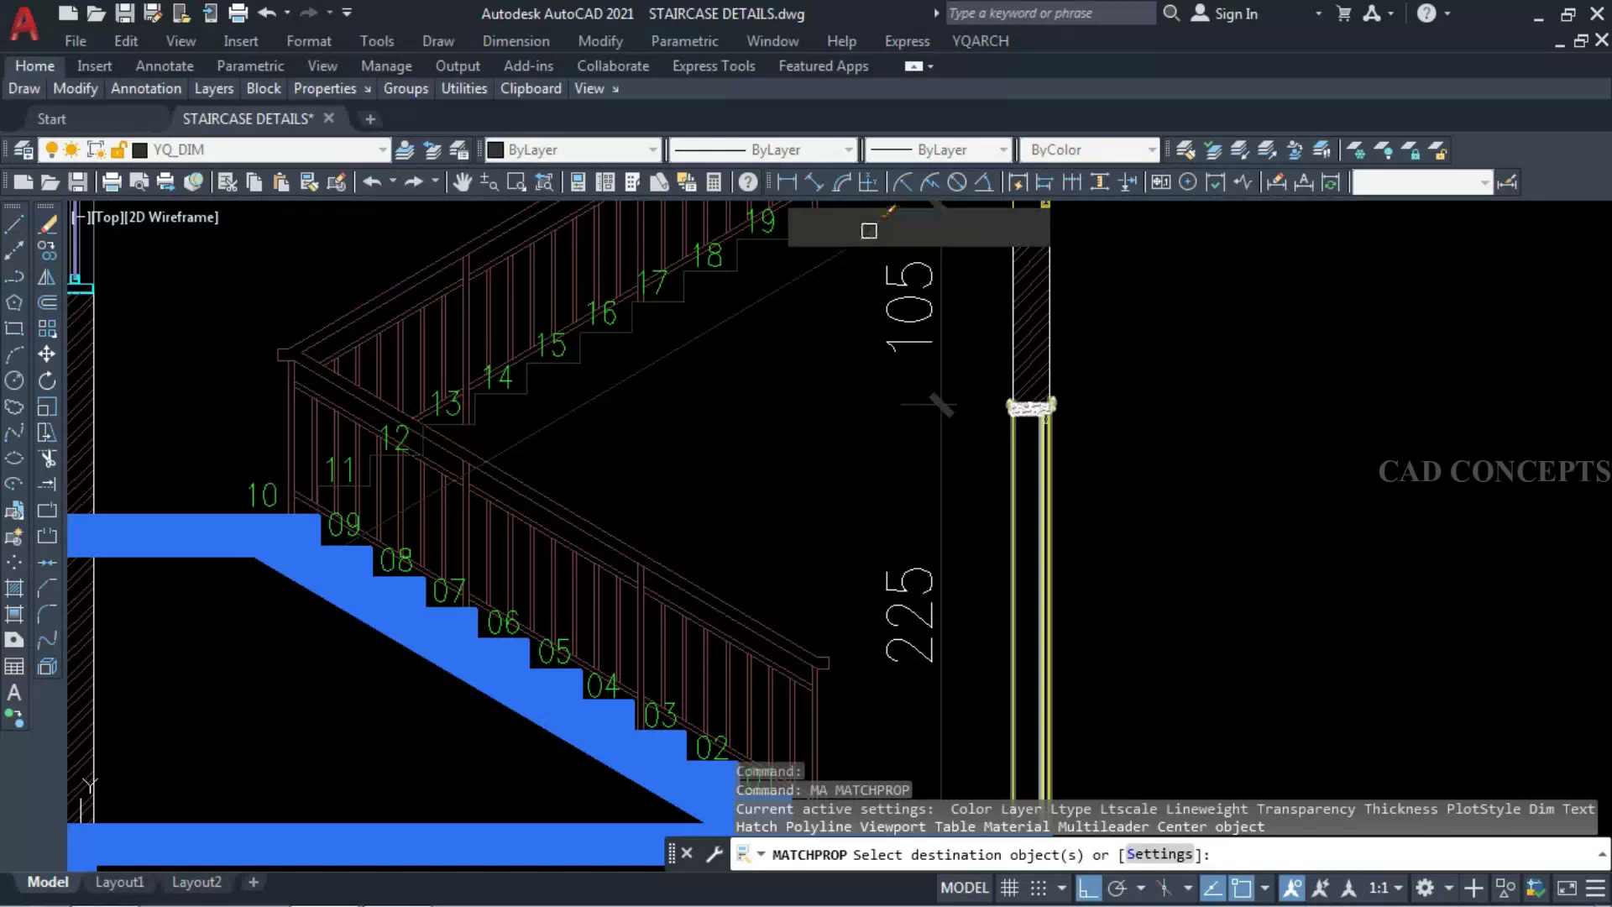
pyautogui.press('Escape')
# - Continue the door-side dimension chain from the upper door head to the top of the roof slab
pyautogui.scroll(-5, 738, 395)
pyautogui.scroll(2, 774, 366)
pyautogui.click(1070, 182)
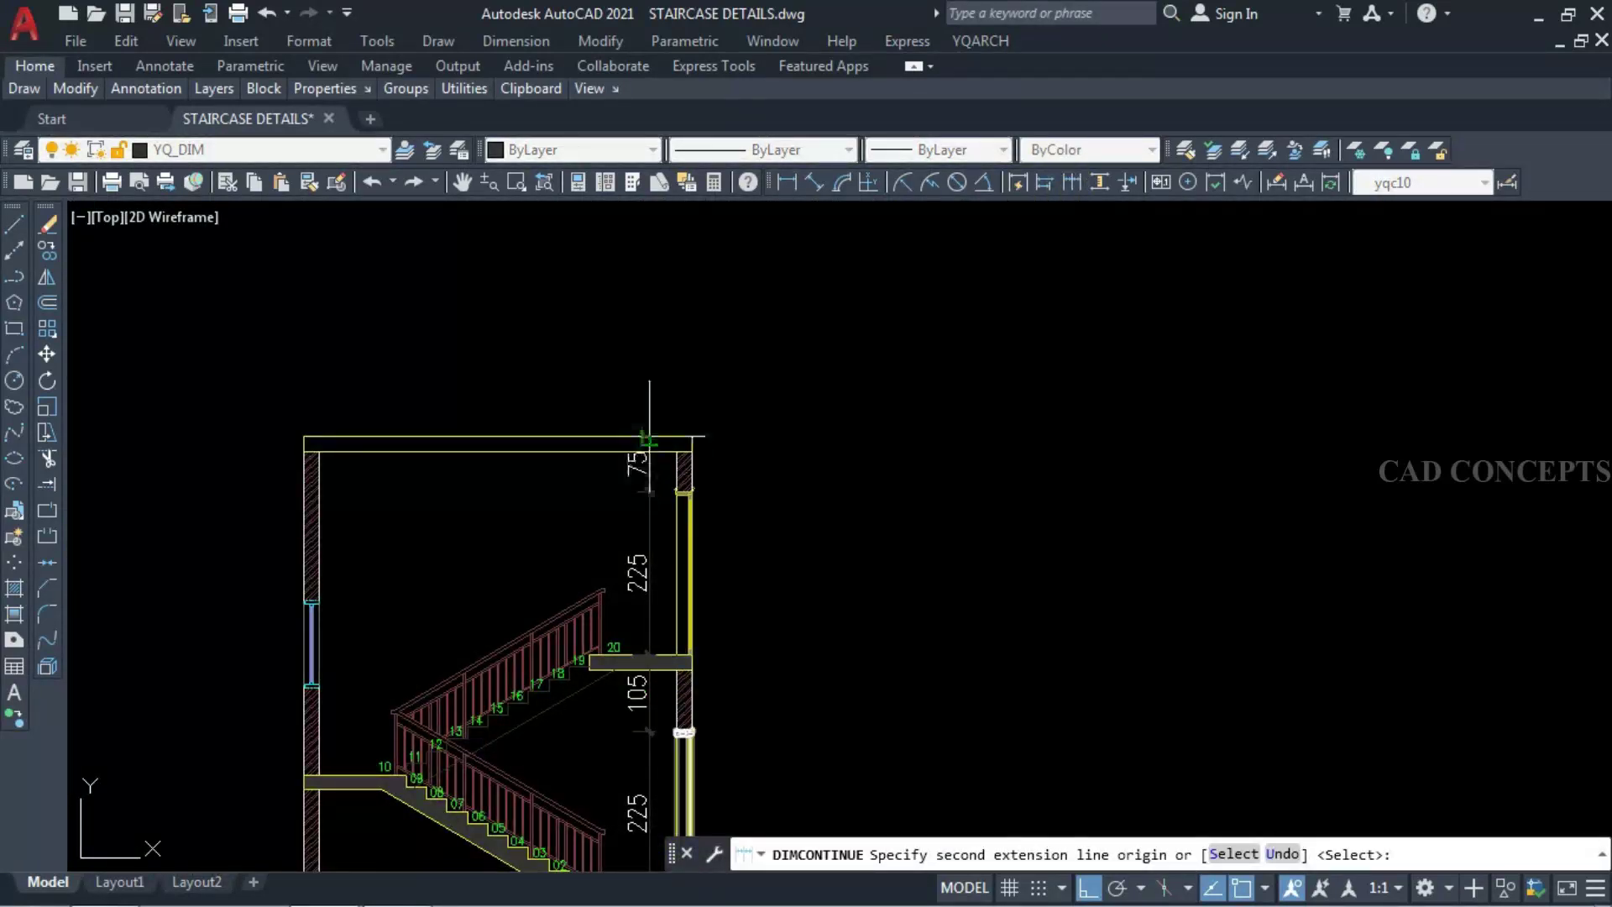
pyautogui.click(649, 436)
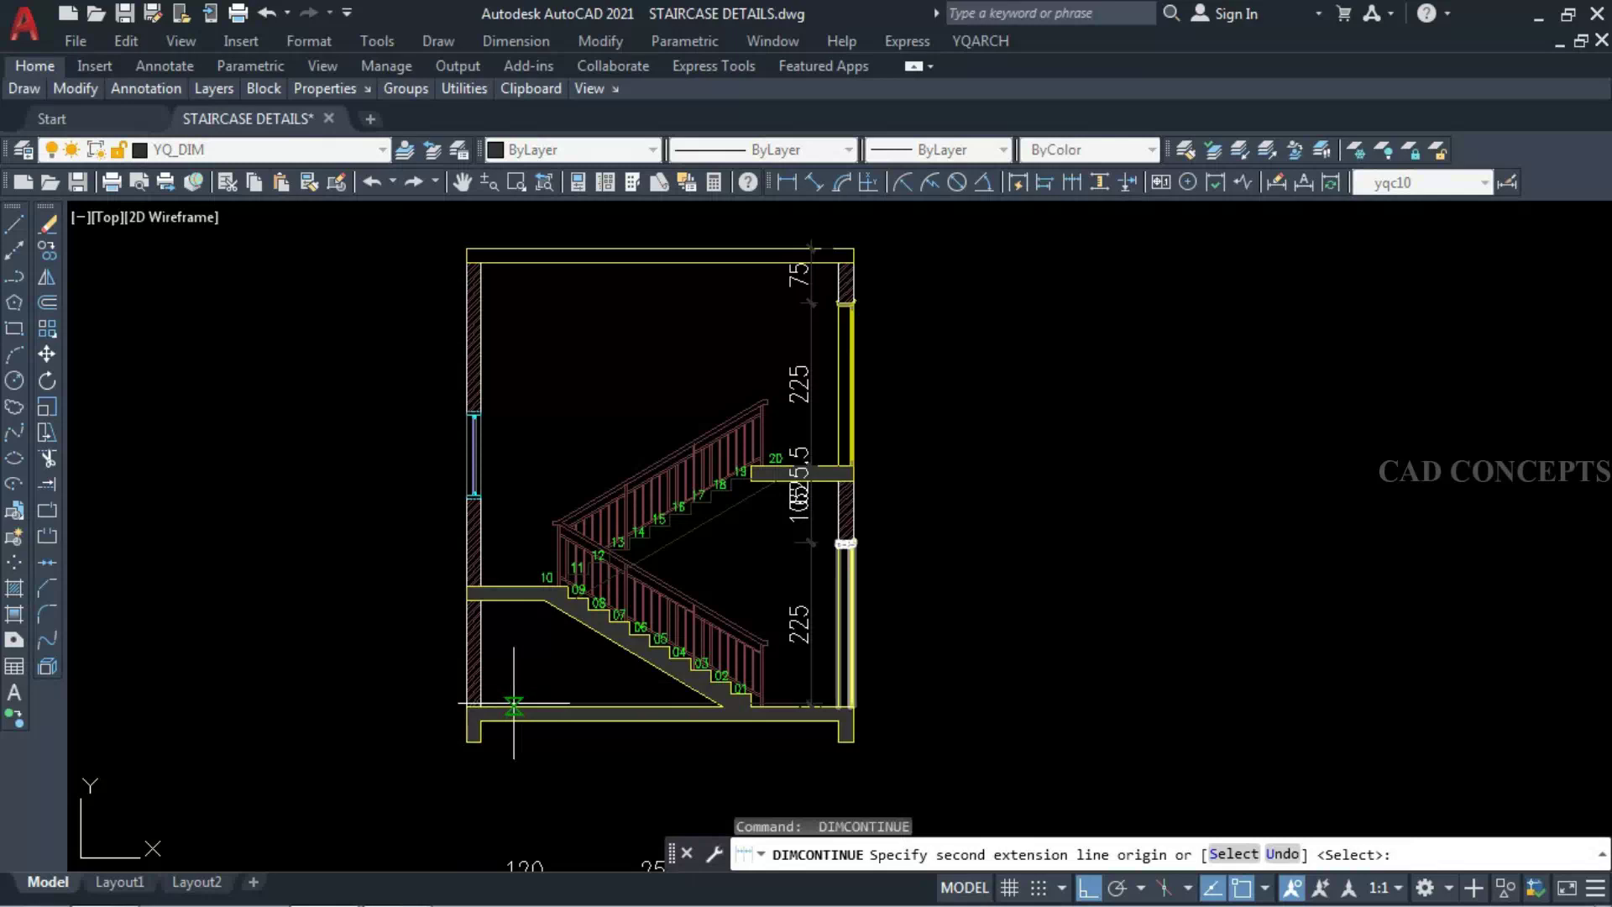
pyautogui.press('Escape')
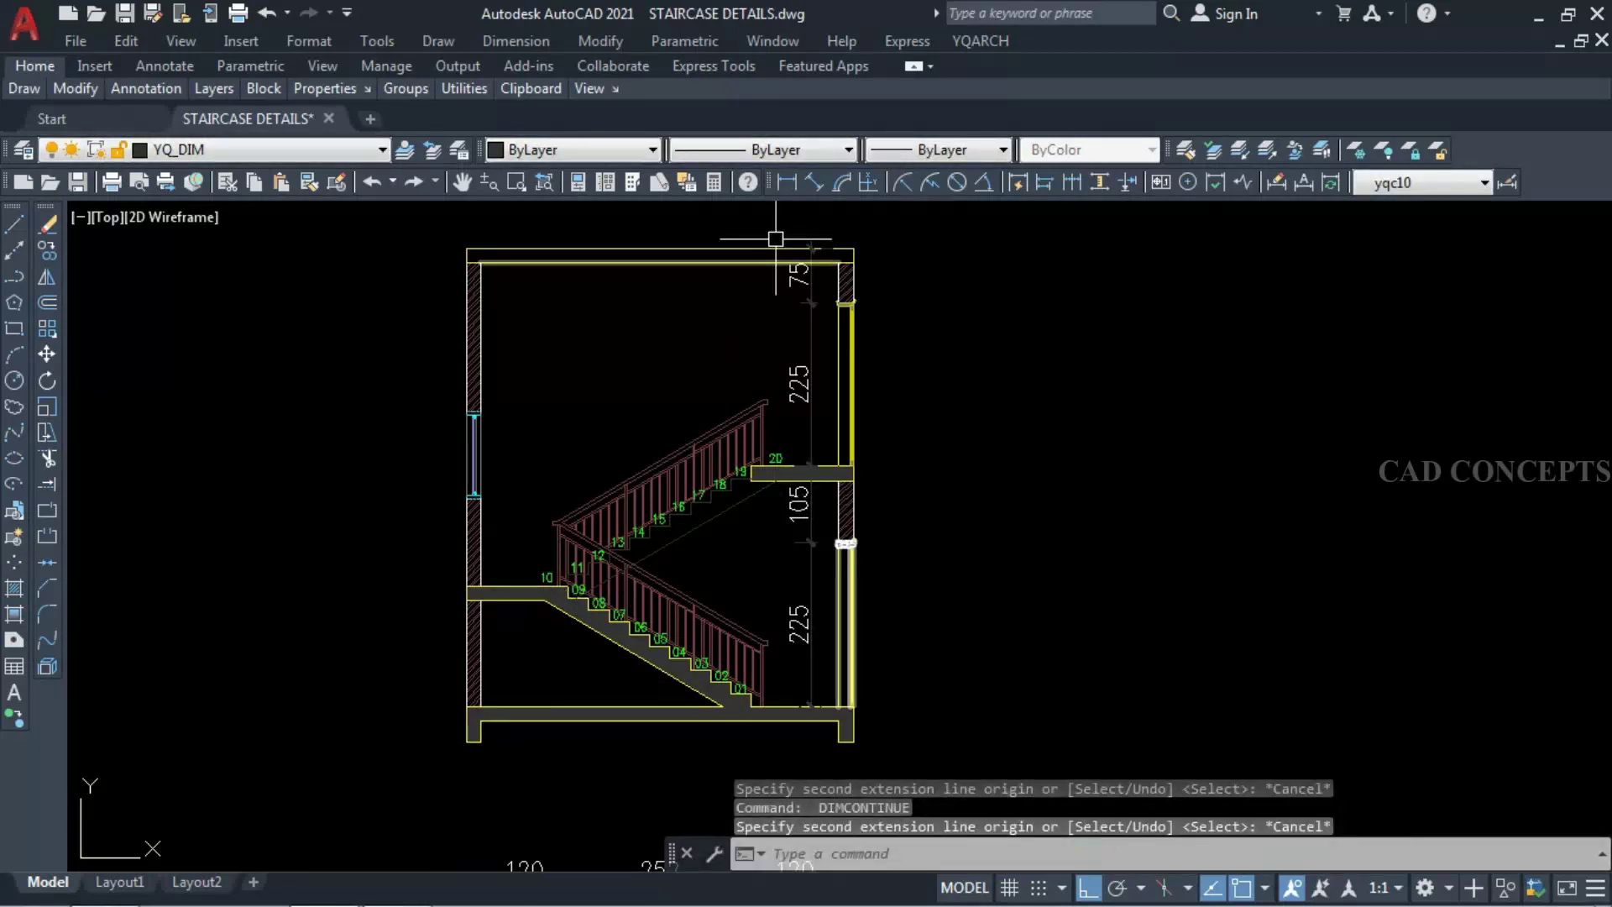
# - Dimension the window-side wall from the floor to the landing at step 10, and from that landing to the window sill
pyautogui.click(791, 183)
pyautogui.scroll(8, 482, 572)
pyautogui.click(457, 696)
pyautogui.scroll(-4, 467, 635)
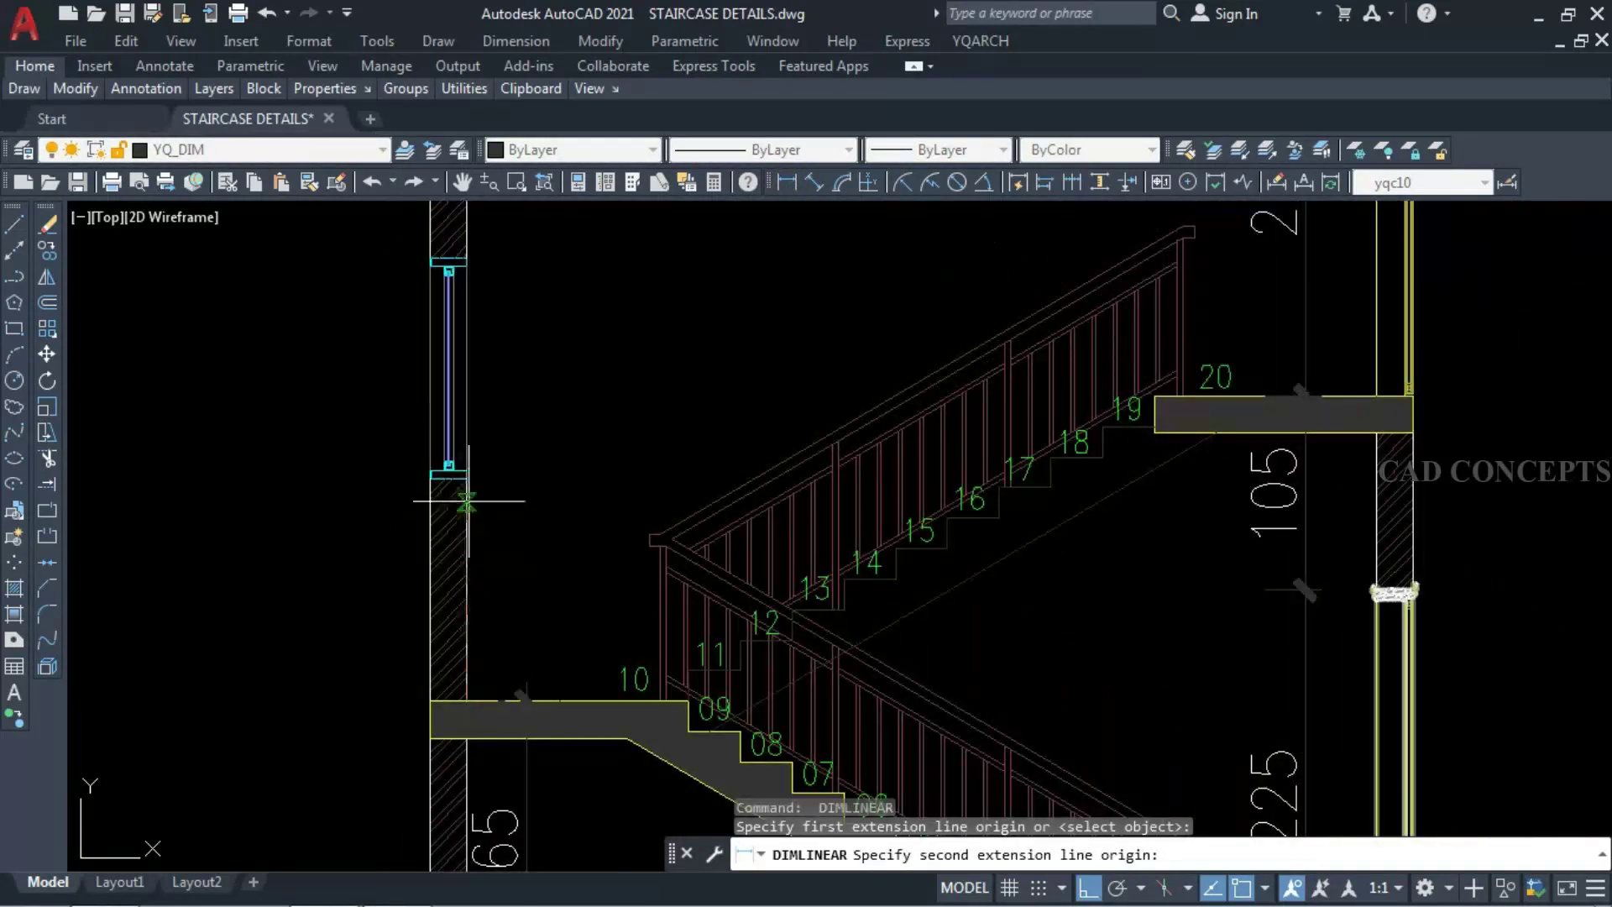
pyautogui.click(448, 476)
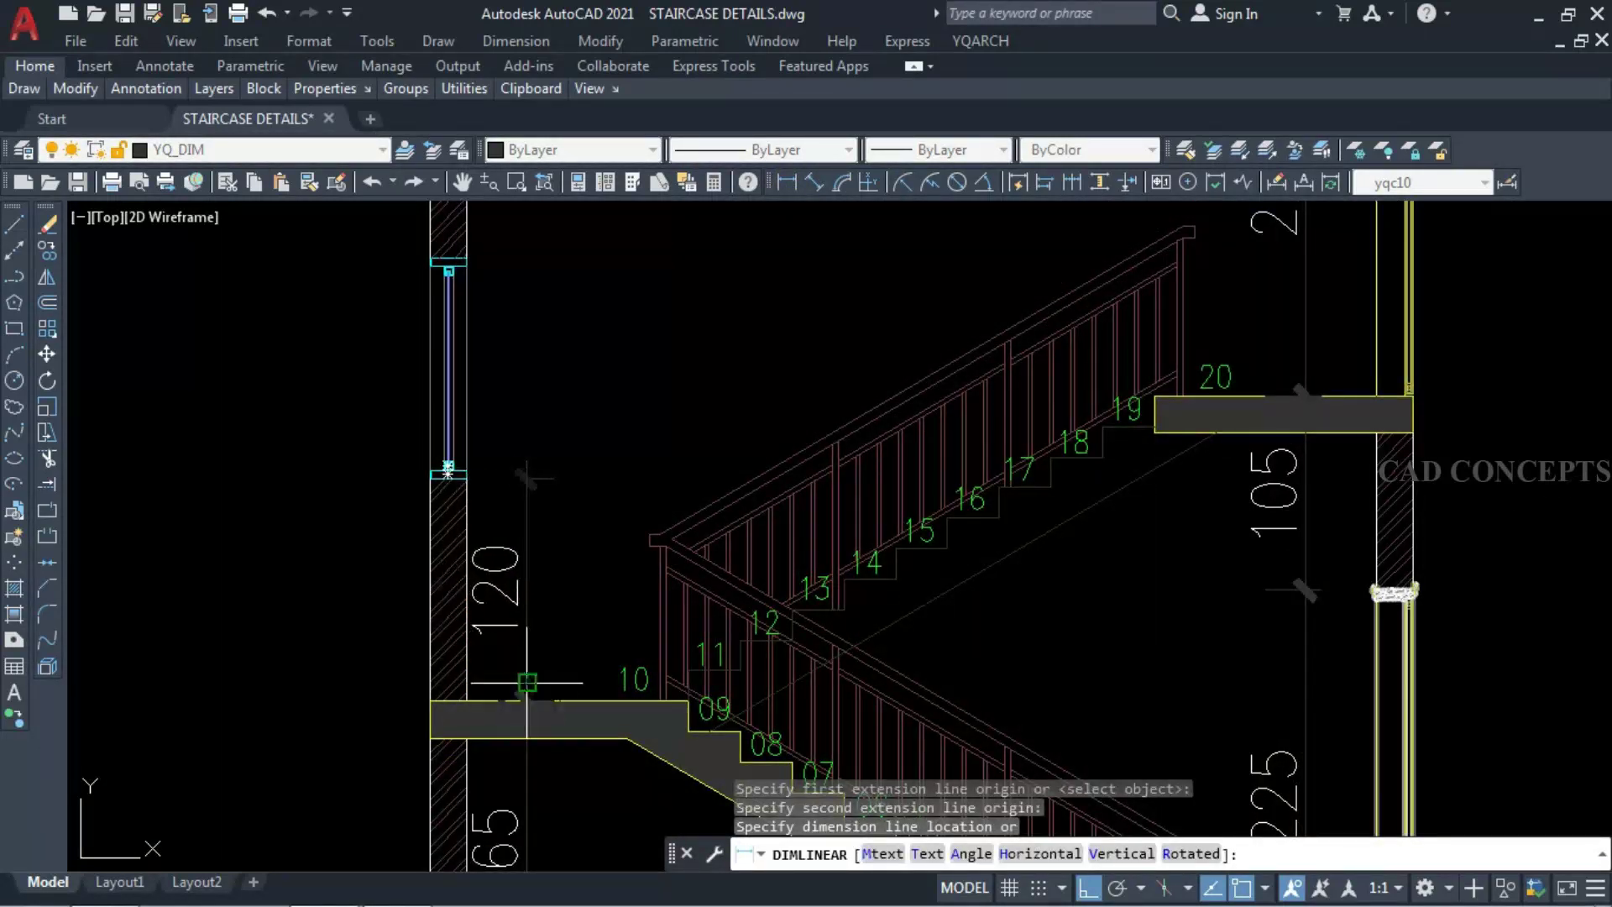
pyautogui.click(527, 682)
# - Dimension the window's height in line with the sill dimension
pyautogui.press('Return')
pyautogui.click(448, 472)
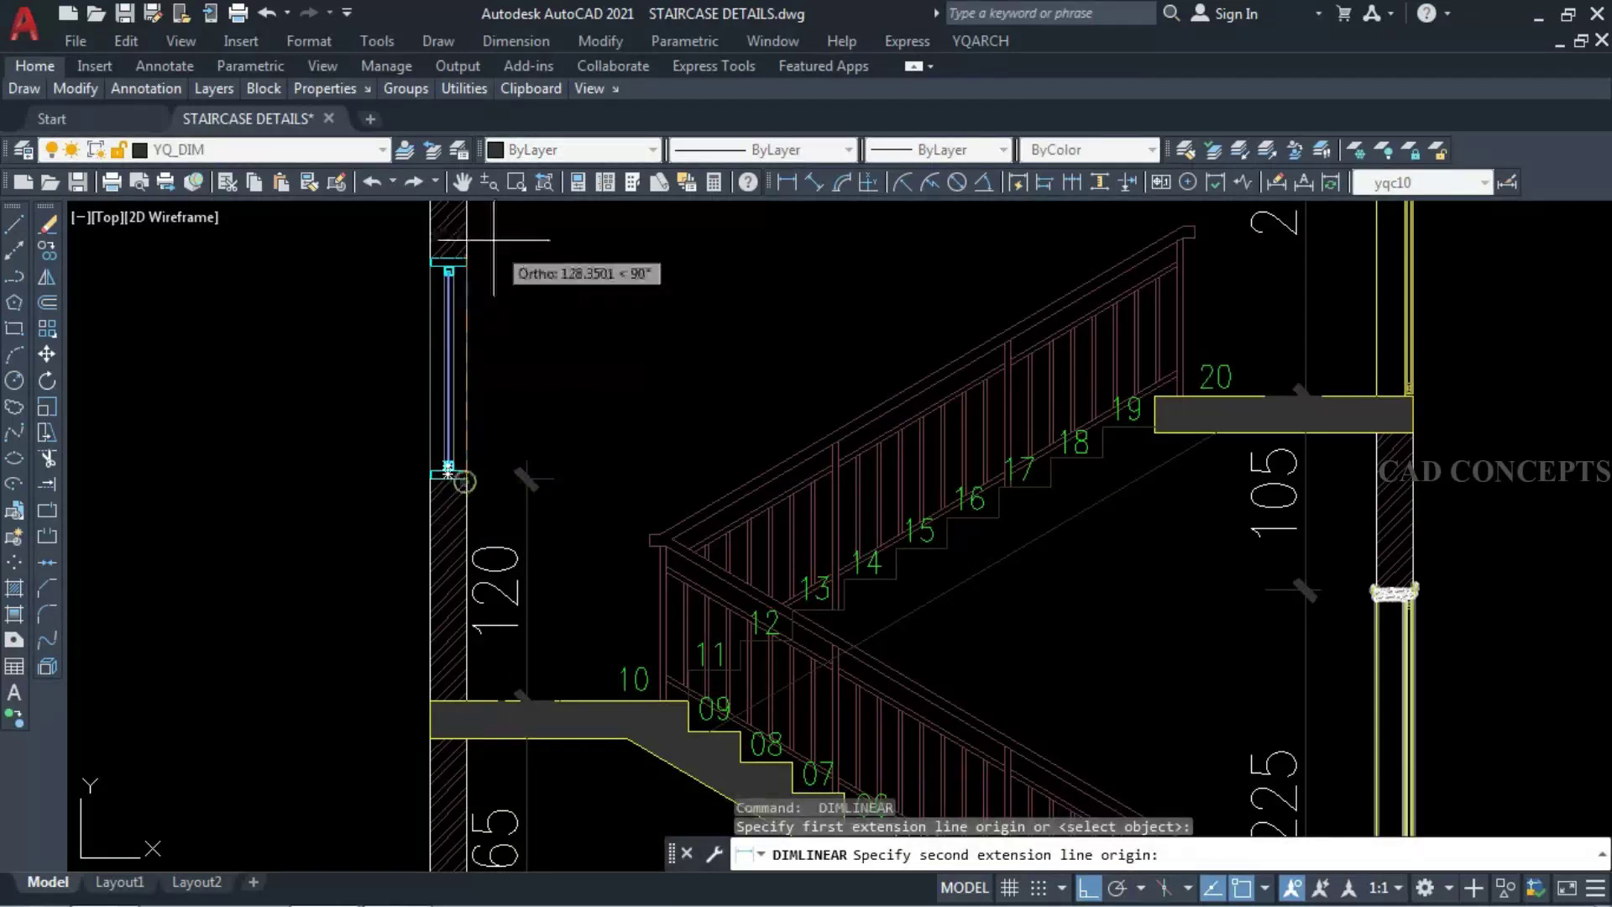
pyautogui.click(449, 263)
pyautogui.click(529, 455)
pyautogui.scroll(-4, 528, 453)
pyautogui.scroll(4, 528, 453)
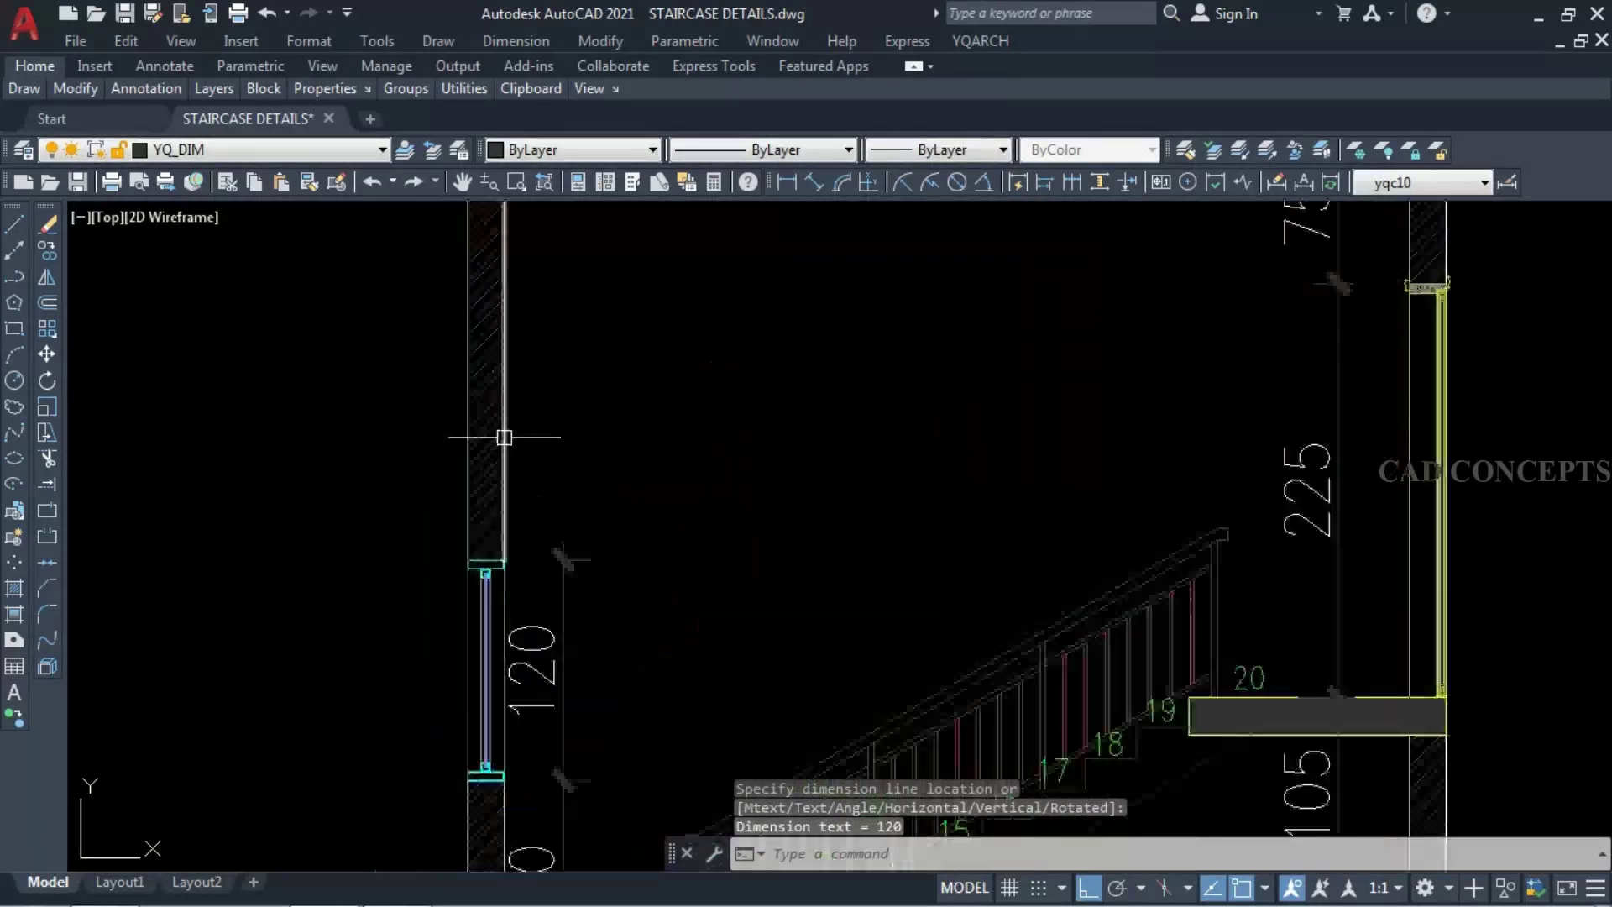
# - Dimension the height from the window head to the top of the roof slab
pyautogui.press('Return')
pyautogui.click(485, 562)
pyautogui.scroll(-2, 506, 577)
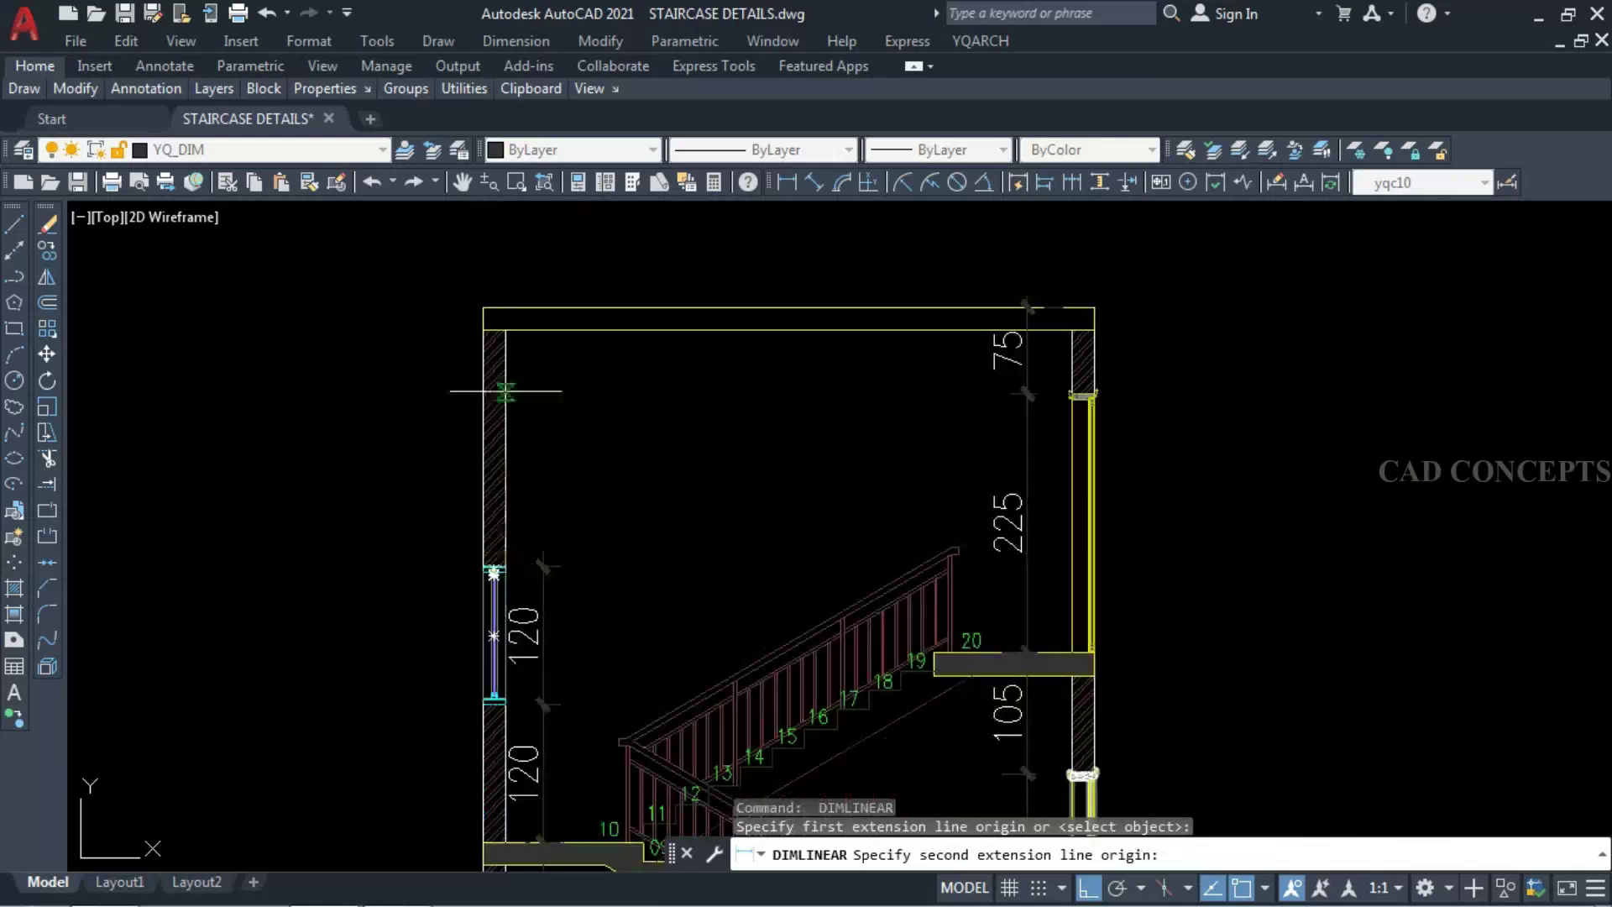
pyautogui.click(505, 300)
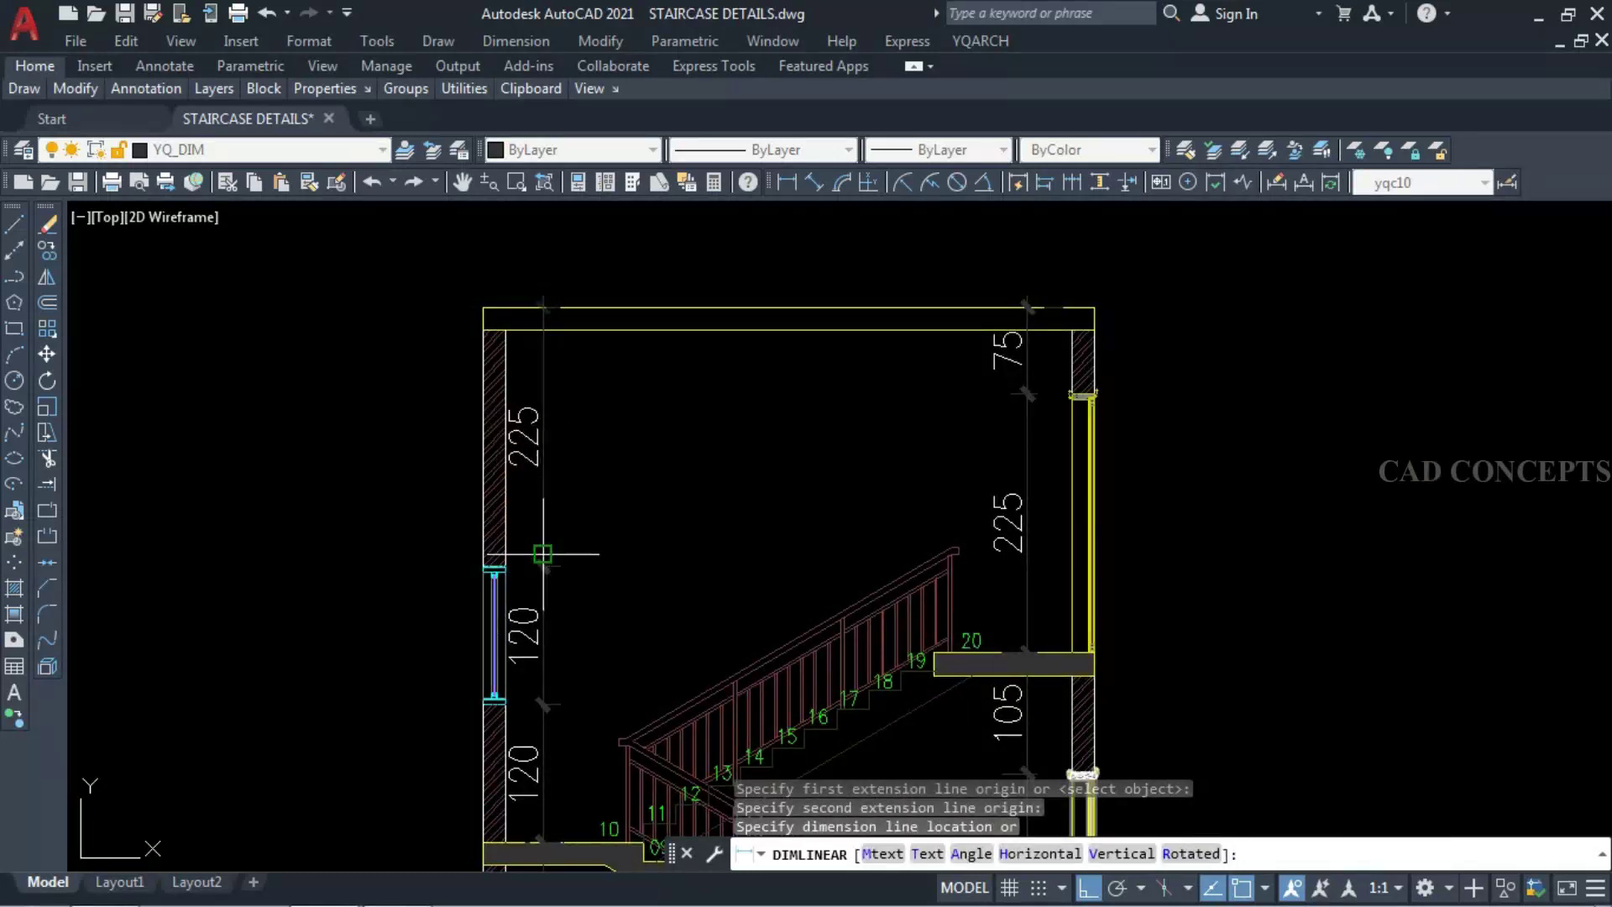
pyautogui.click(542, 554)
pyautogui.press('Escape')
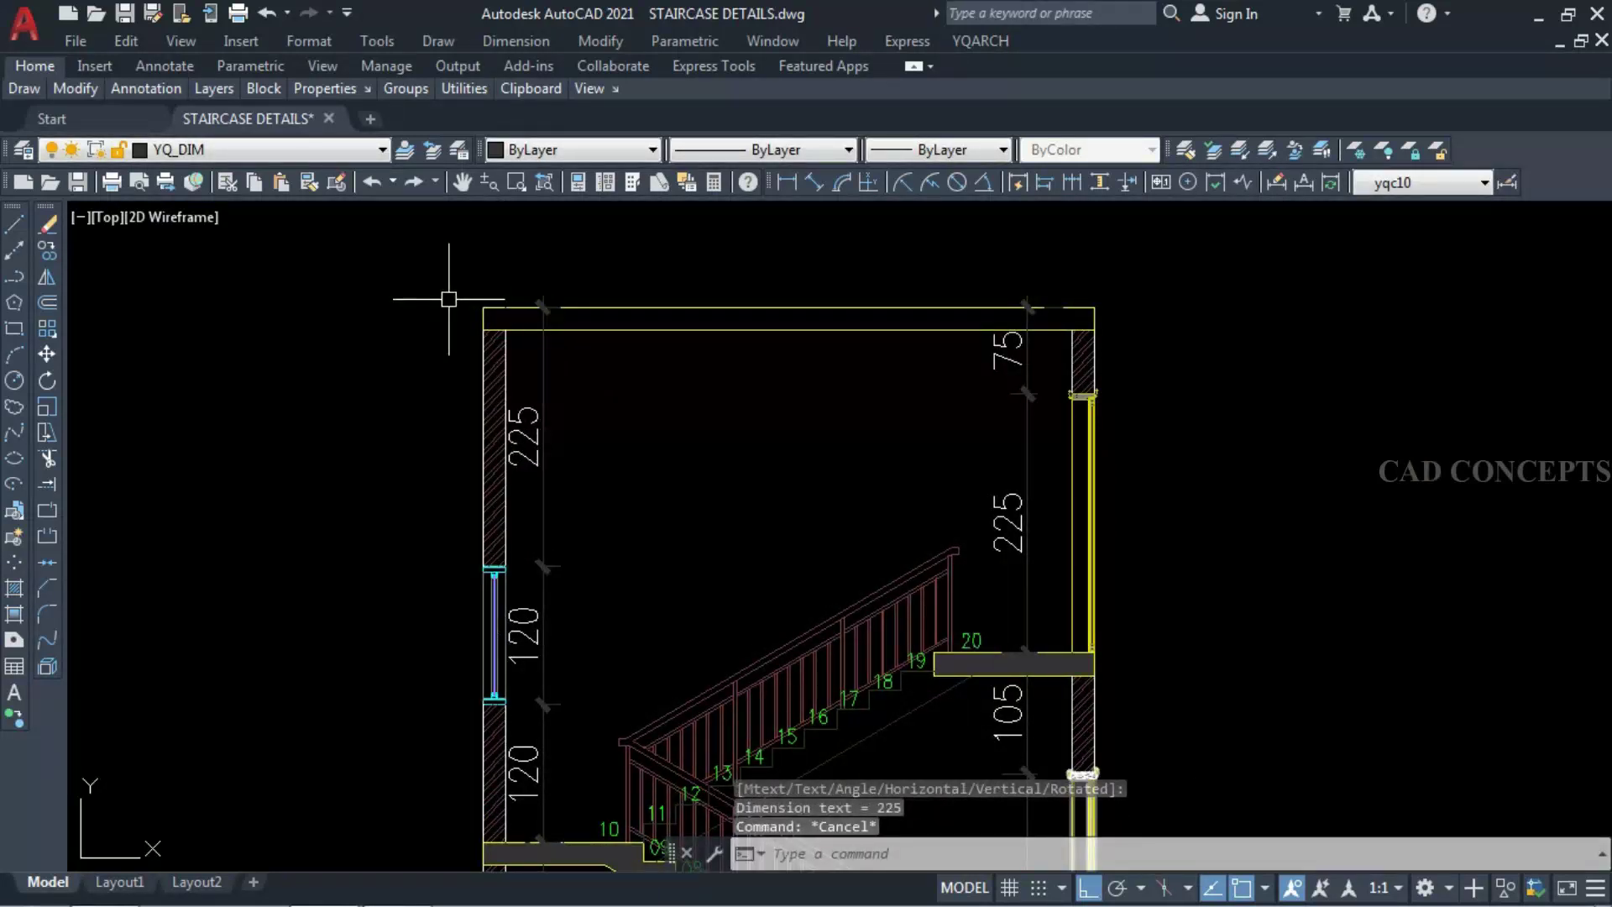
# - Start a parapet polyline at the roof slab's window-side outer corner, outlining a projecting band with 5-unit segments up, out, up and back in
pyautogui.write('pl')
pyautogui.press('Return')
pyautogui.click(484, 308)
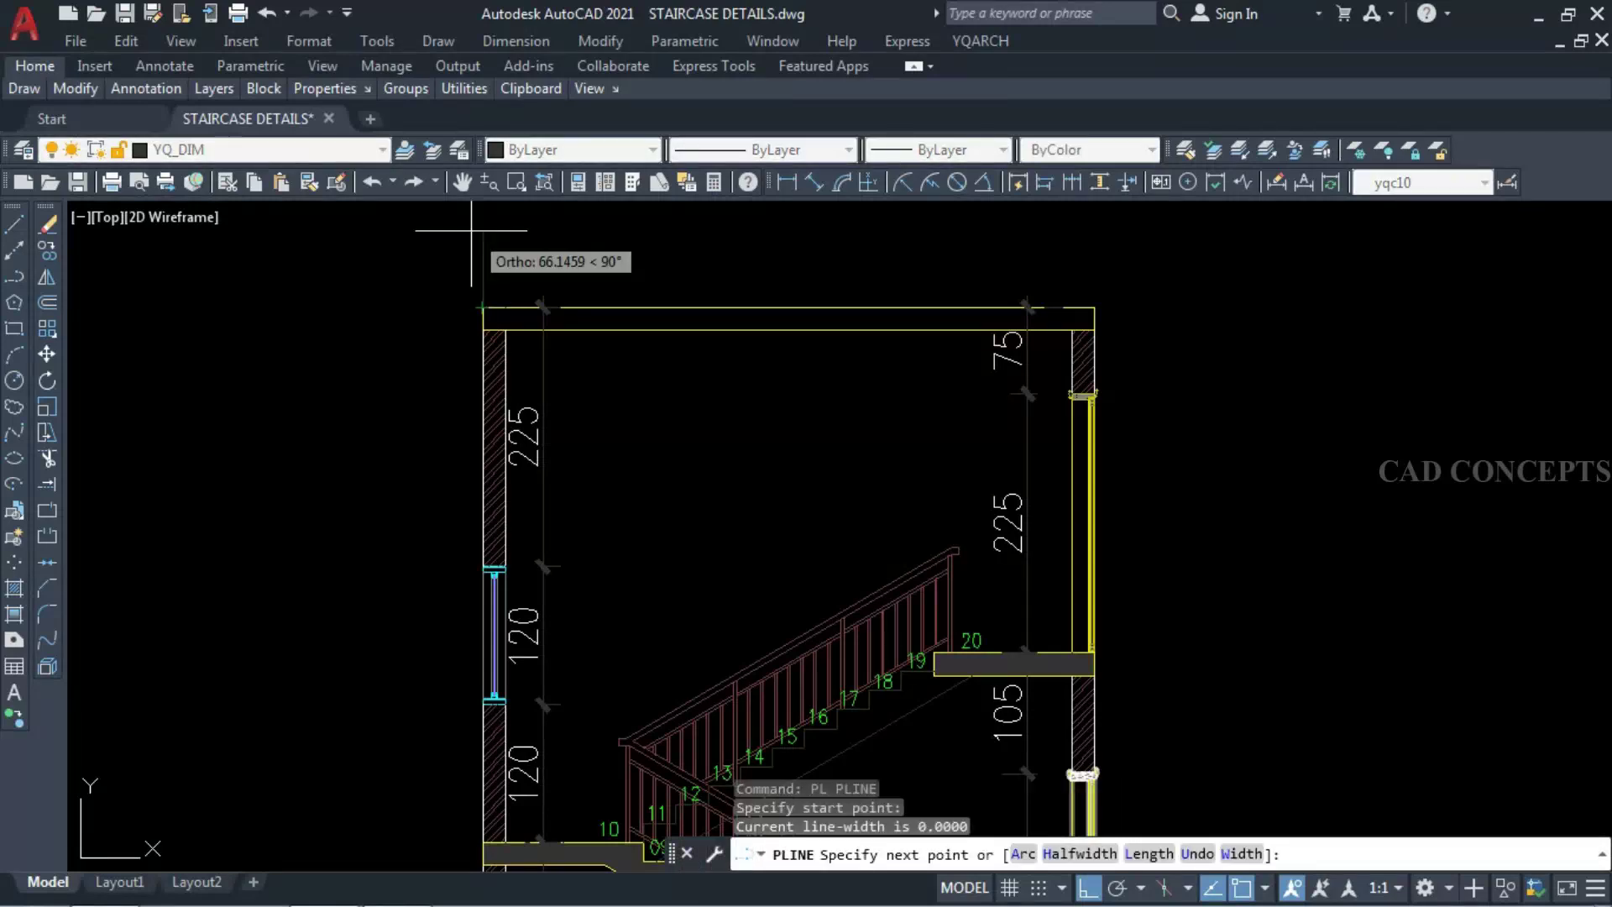
pyautogui.write('5')
pyautogui.press('Return')
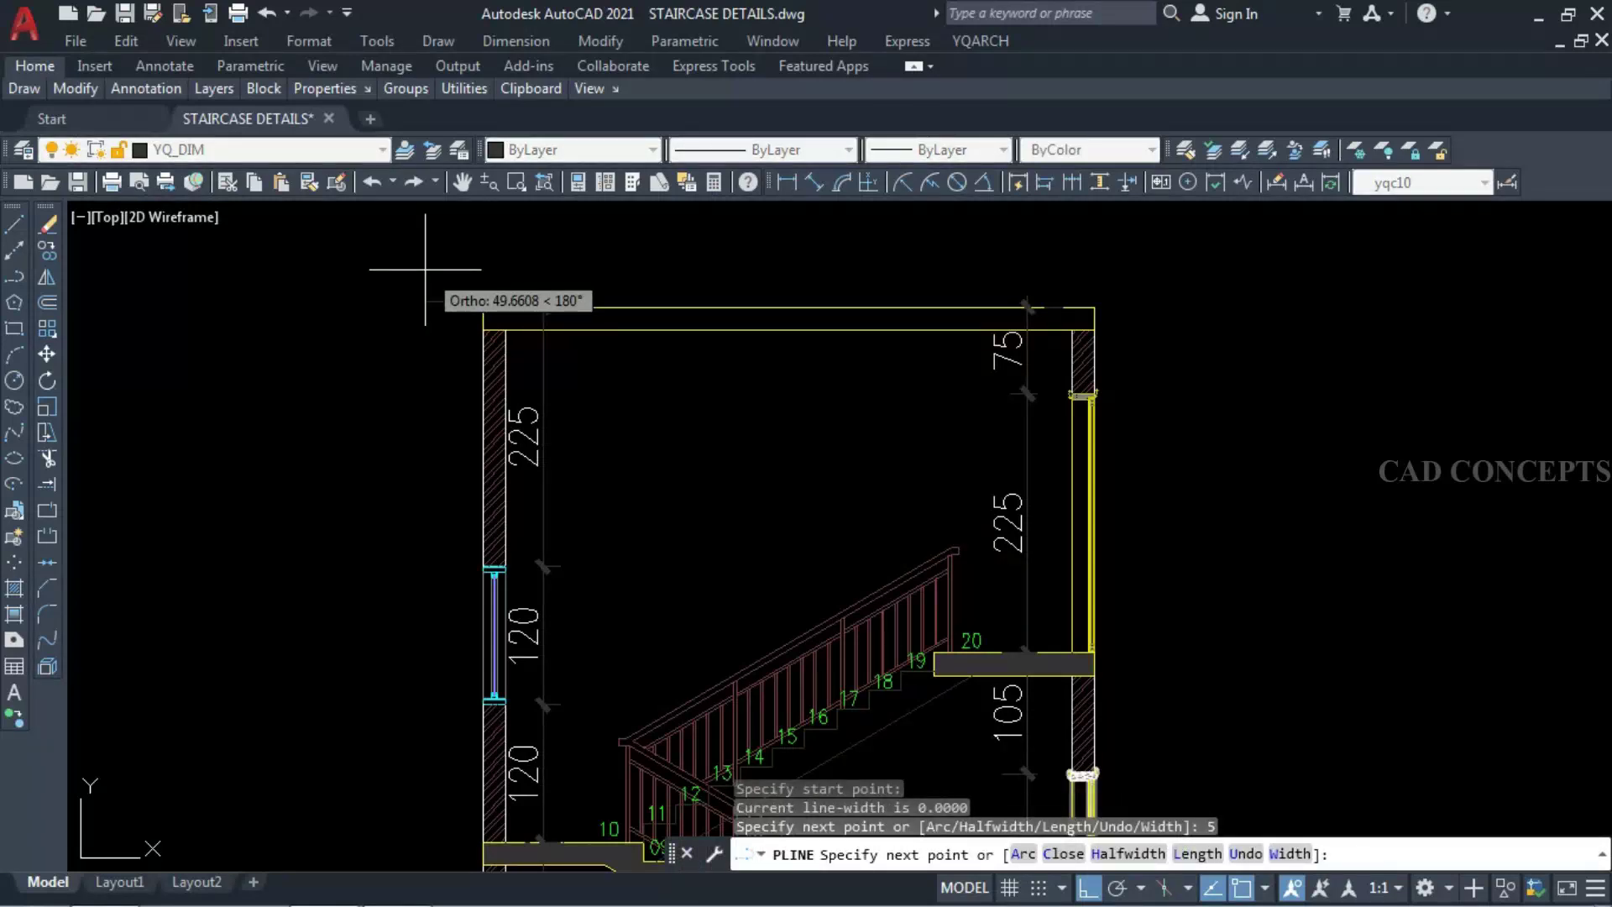
pyautogui.write('5')
pyautogui.press('Return')
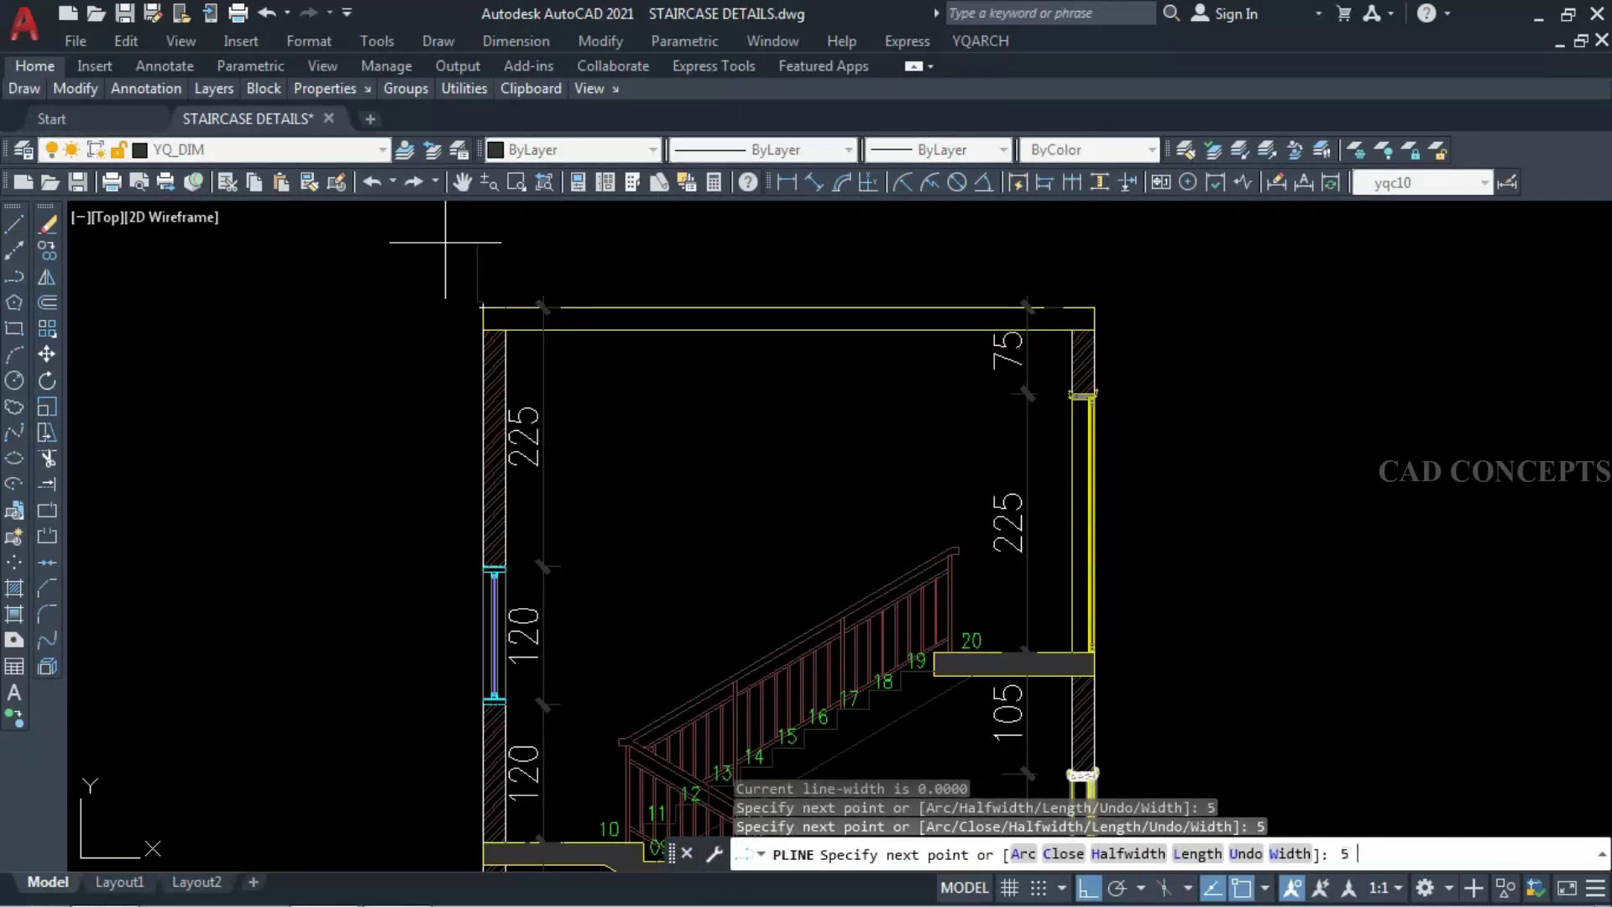
pyautogui.write('5')
pyautogui.press('Return')
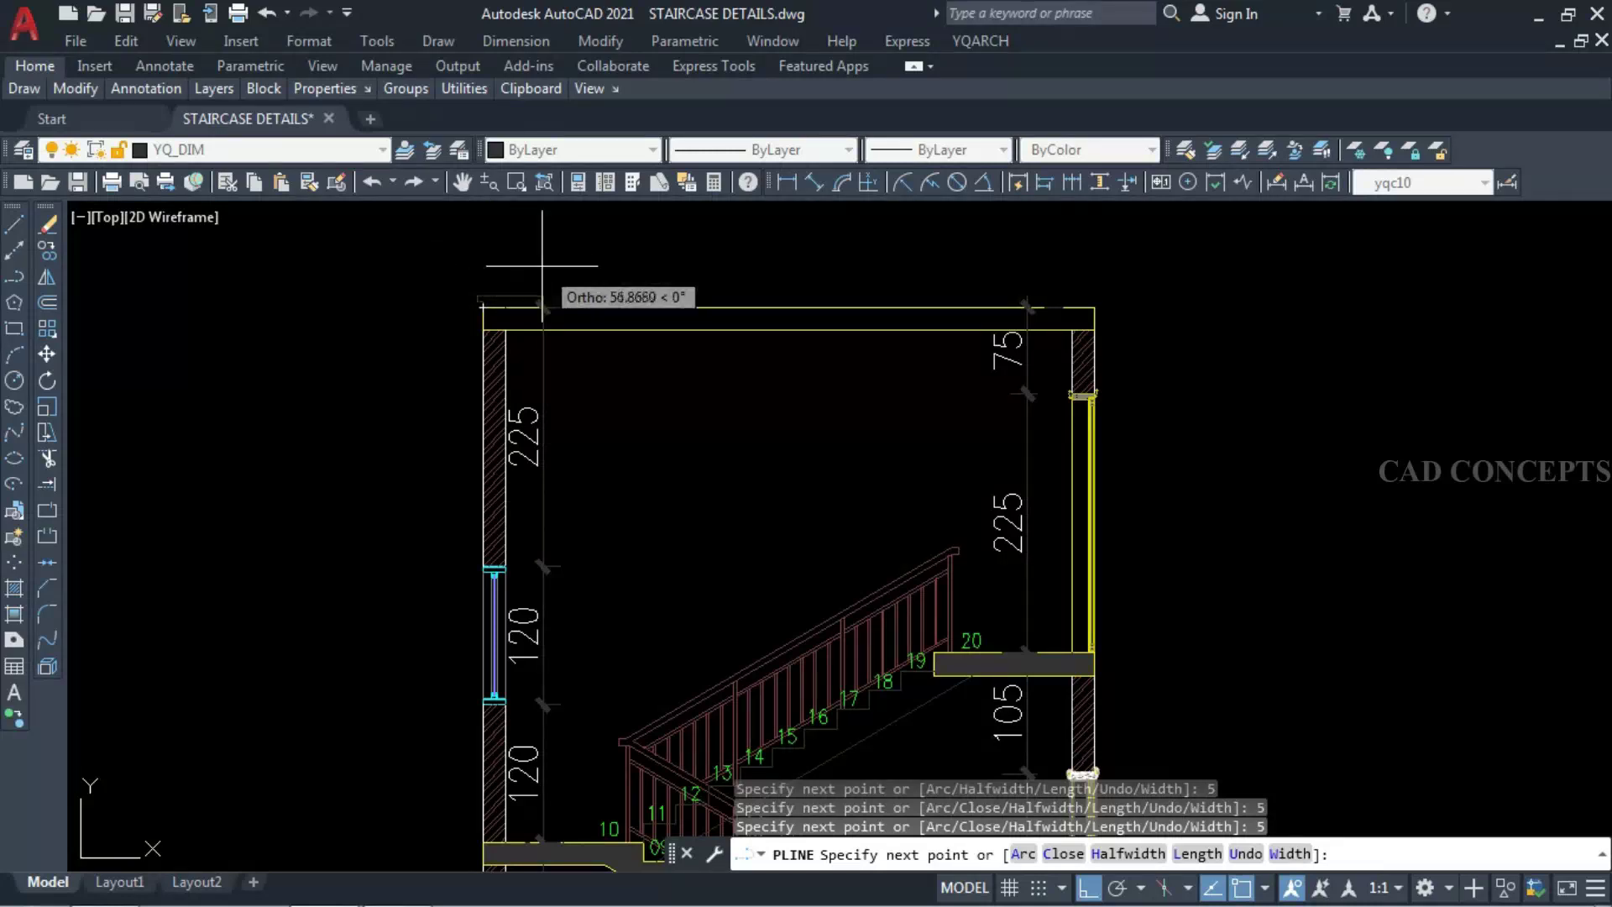
# - Continue the parapet outline 35 units up, 5 out and 5 up, across to the wall's inner face and down to the slab
pyautogui.scroll(-2, 503, 455)
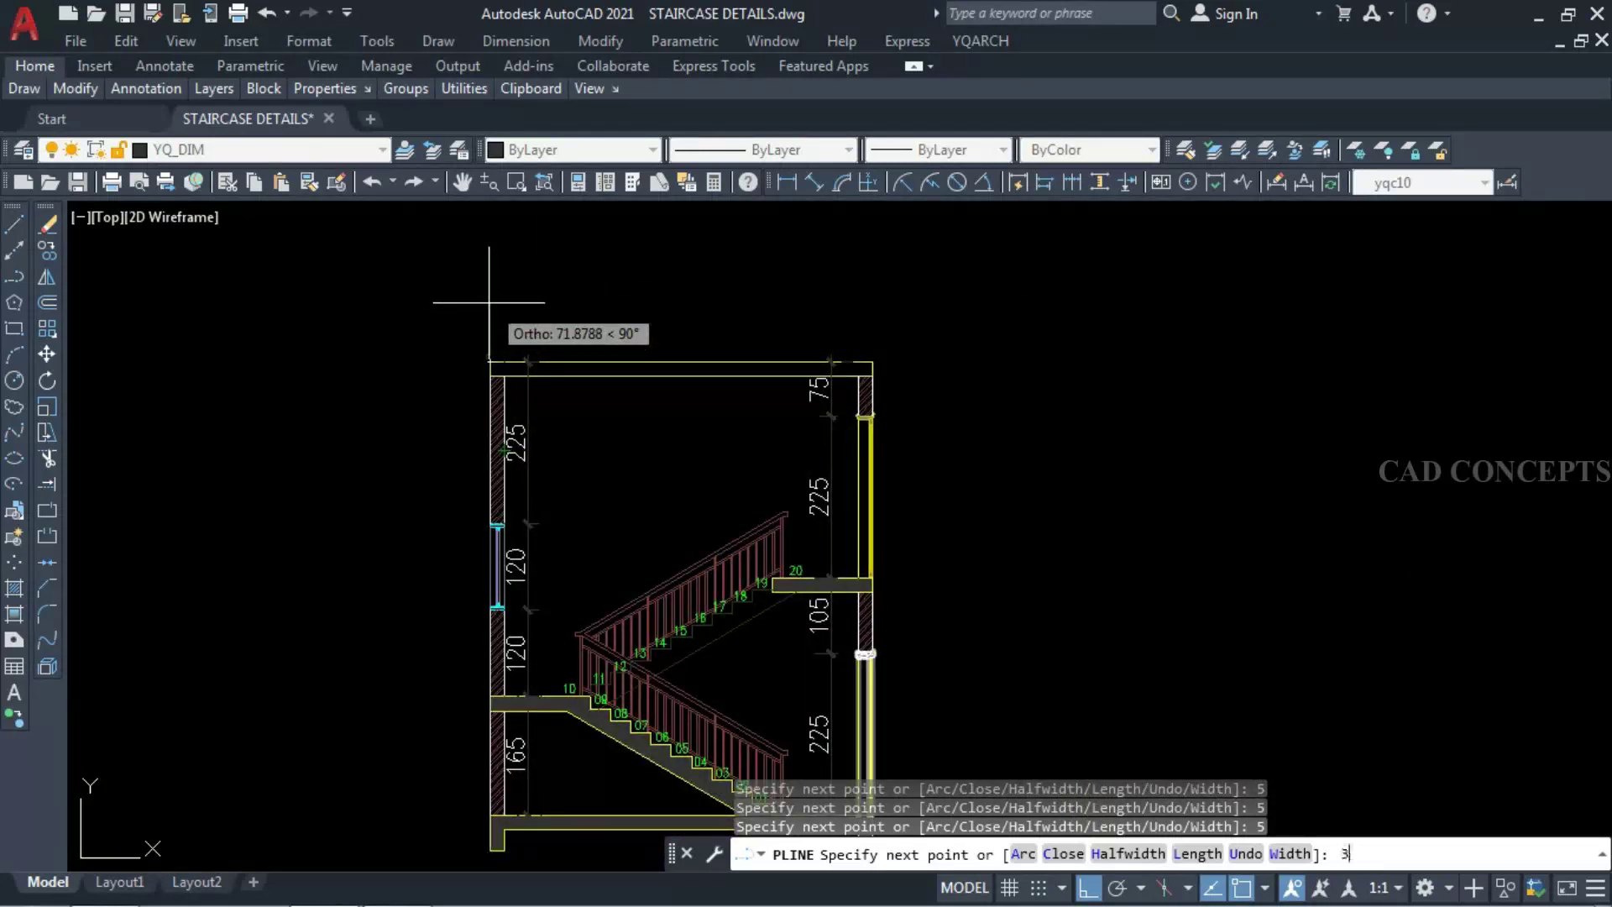
pyautogui.scroll(3, 488, 302)
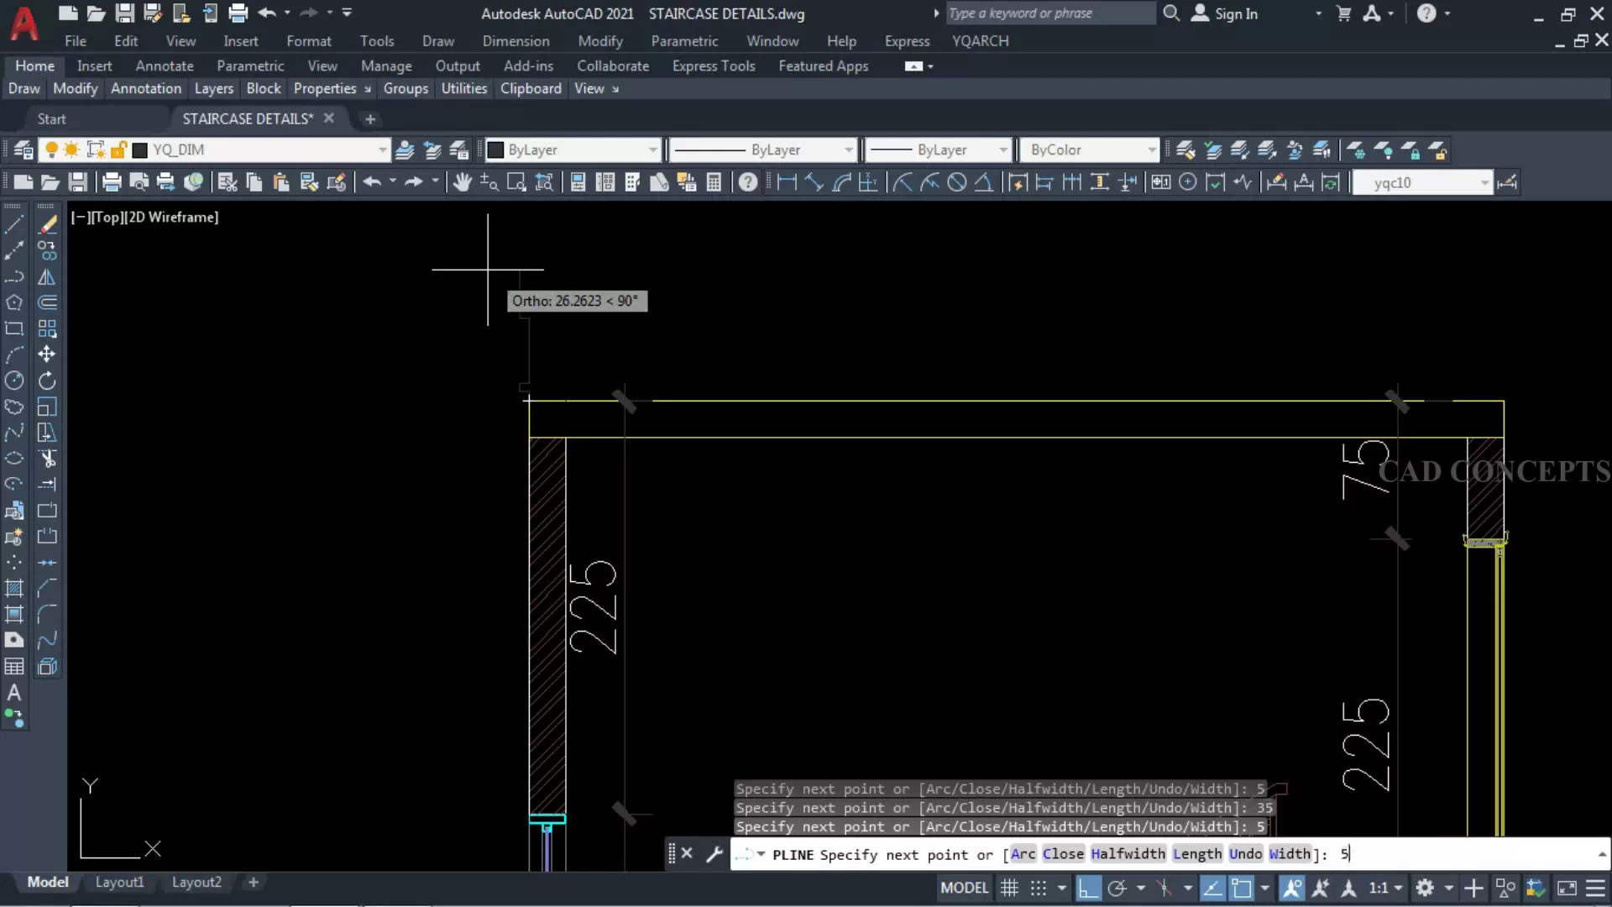
pyautogui.write('5')
pyautogui.press('Return')
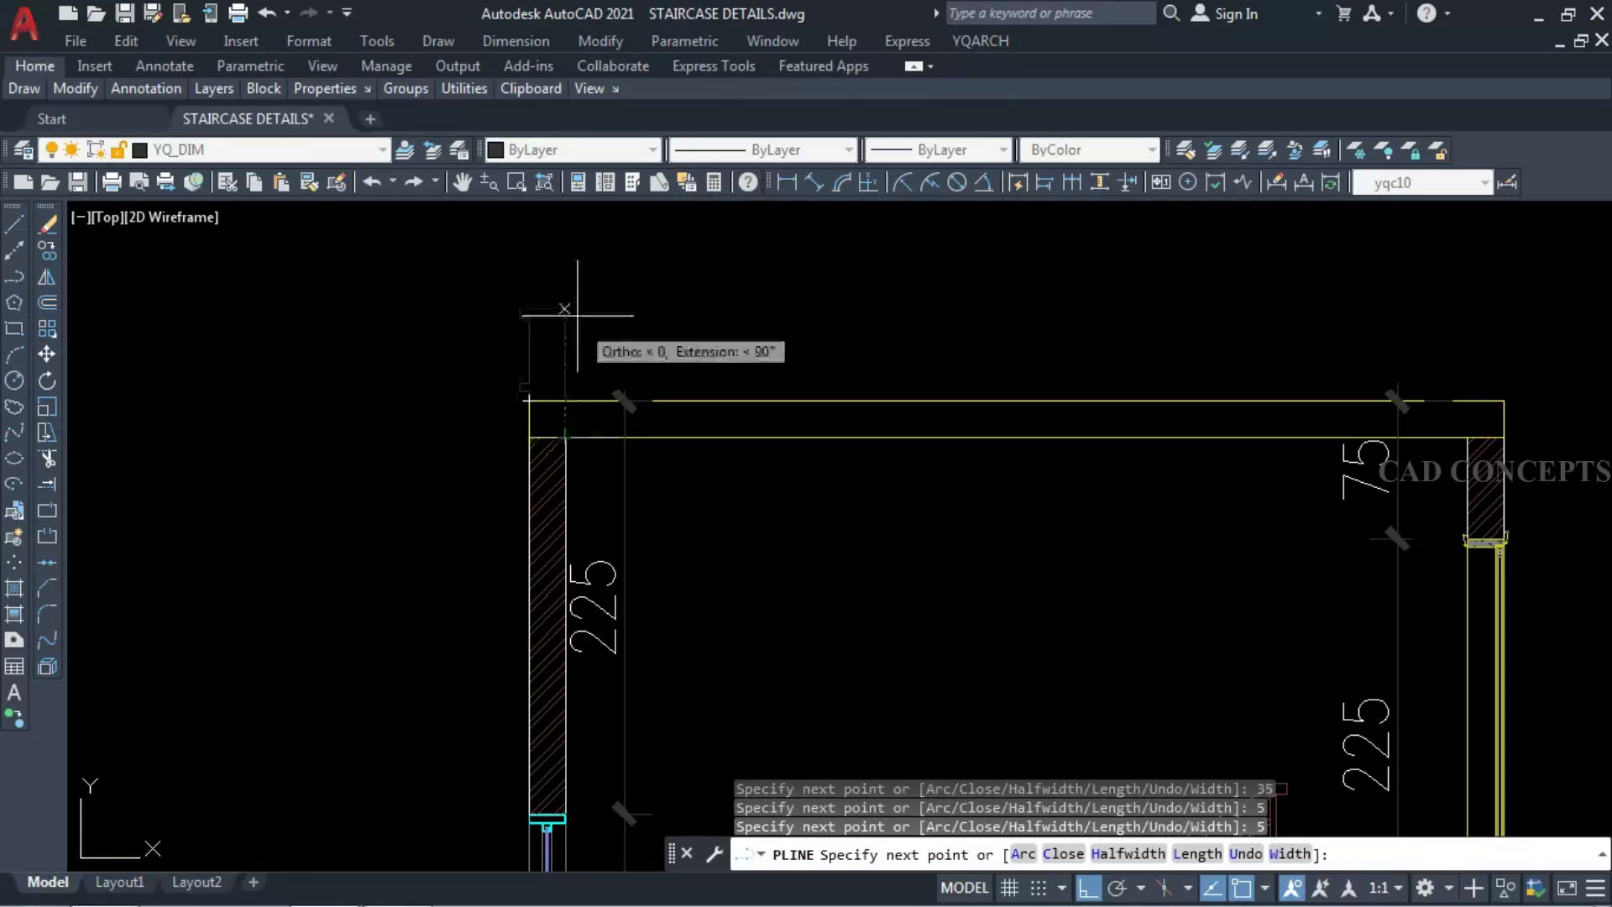
pyautogui.press('Escape')
# - Match the new parapet outline to the roof slab's yellow line properties
pyautogui.click(544, 393)
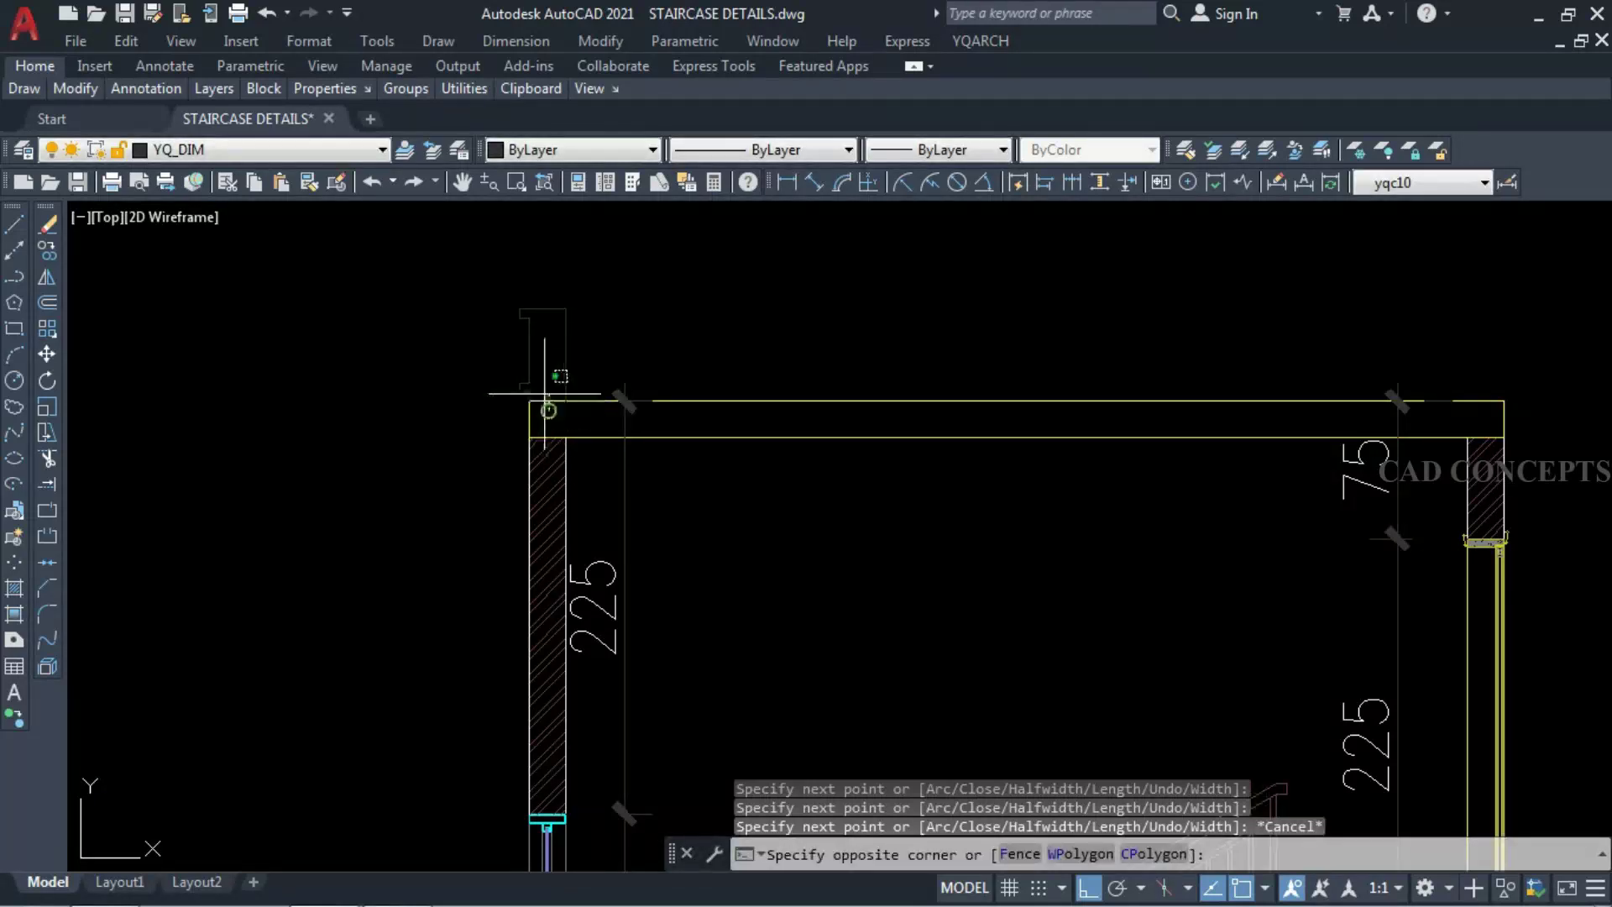
pyautogui.click(467, 446)
pyautogui.write('ma')
pyautogui.press('Return')
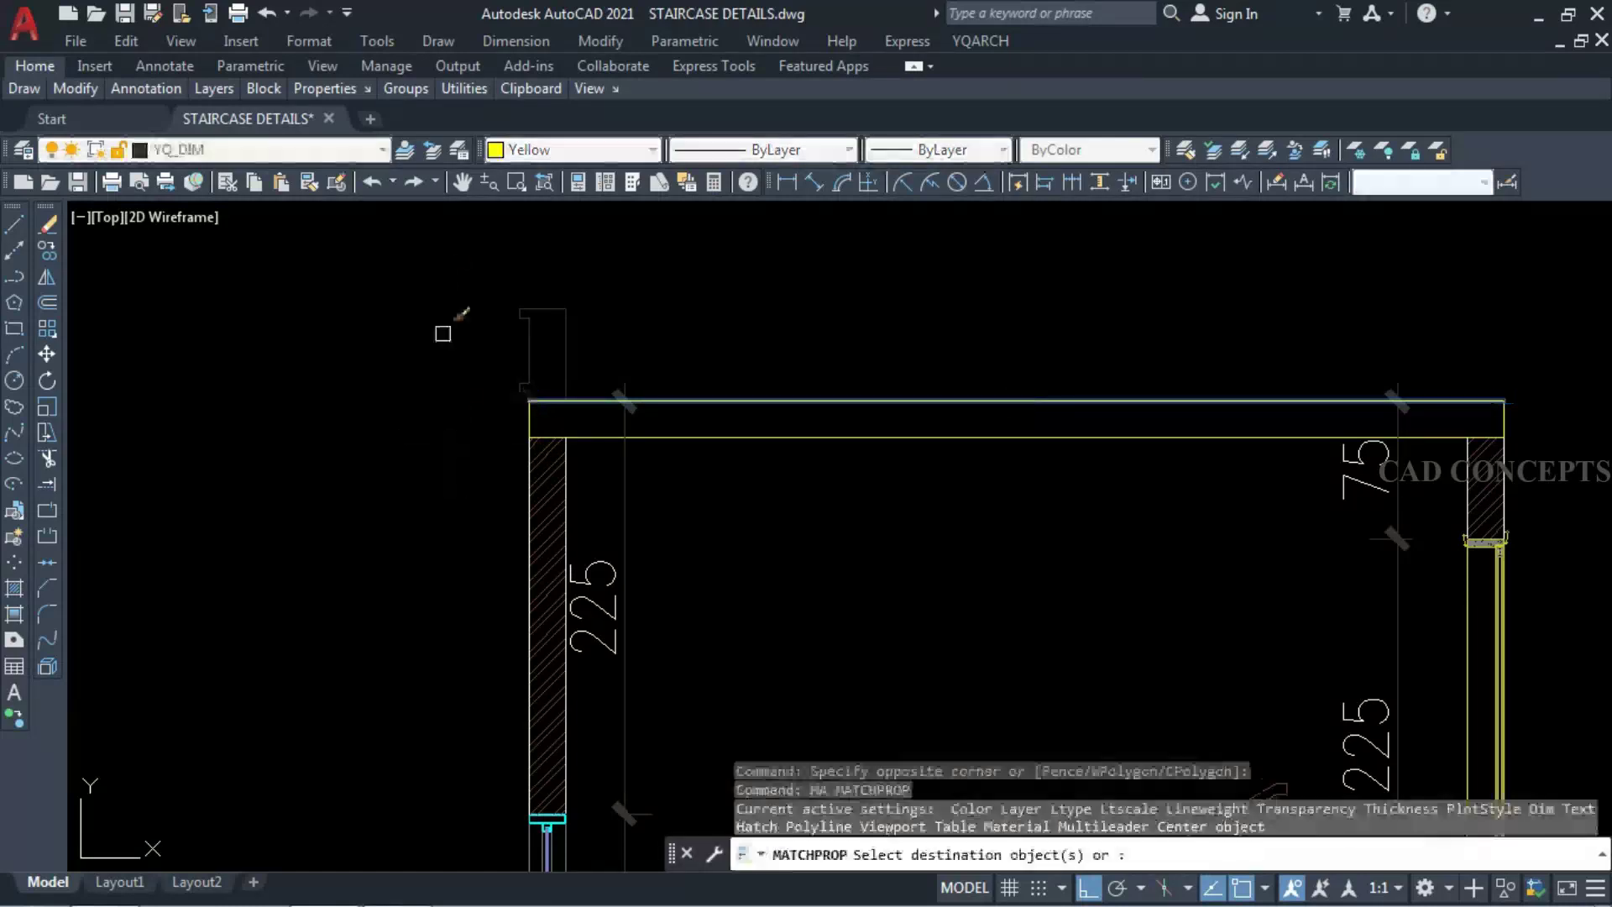
pyautogui.click(454, 237)
pyautogui.click(596, 406)
pyautogui.press('Return')
# - Shorten the roof slab's top line from the outer corner to the parapet's inner face
pyautogui.click(592, 401)
pyautogui.click(528, 400)
pyautogui.click(566, 400)
pyautogui.press('Escape')
# - Mirror the parapet outline to the opposite end of the roof about the slab's midpoint, keeping the original
pyautogui.click(467, 263)
pyautogui.click(597, 469)
pyautogui.write('mi')
pyautogui.press('Return')
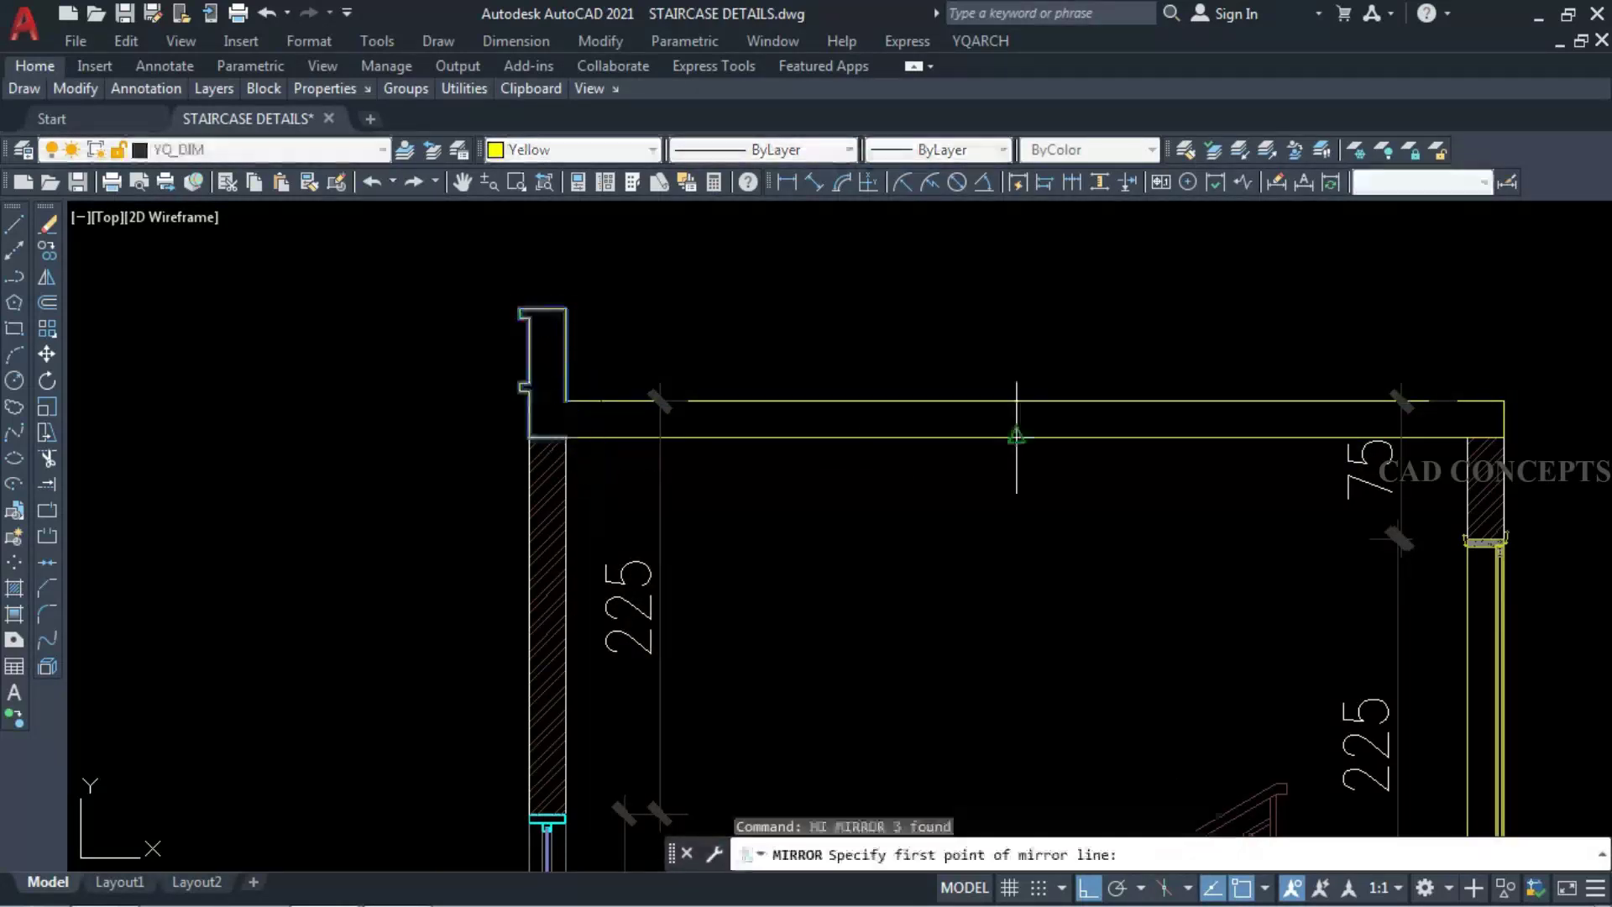
pyautogui.click(1016, 435)
pyautogui.click(977, 540)
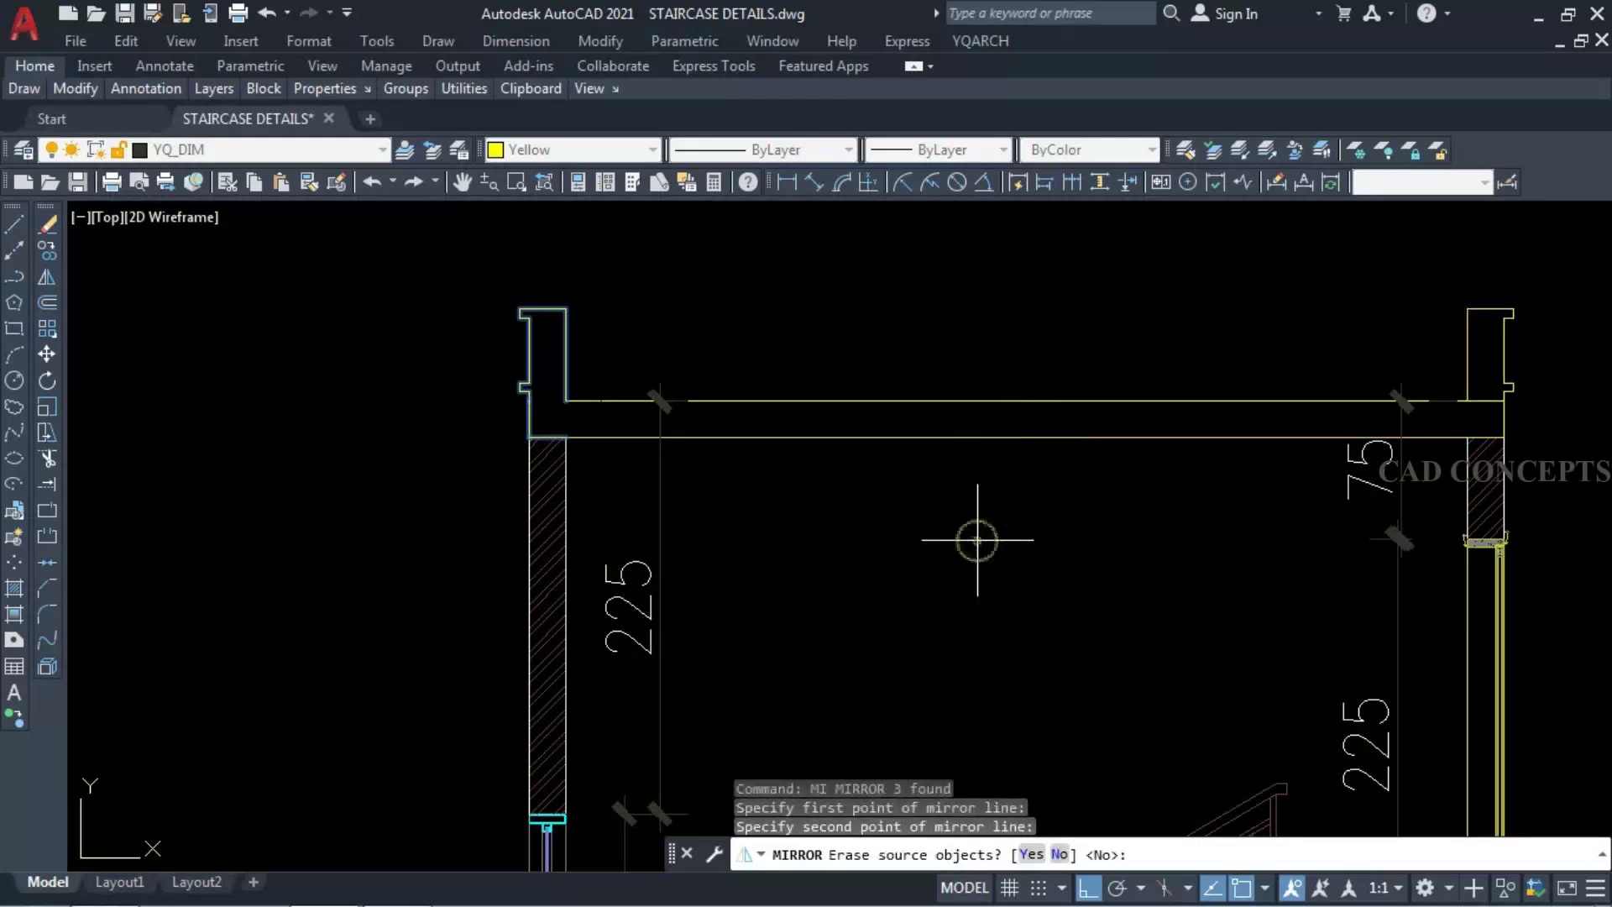
pyautogui.press('Return')
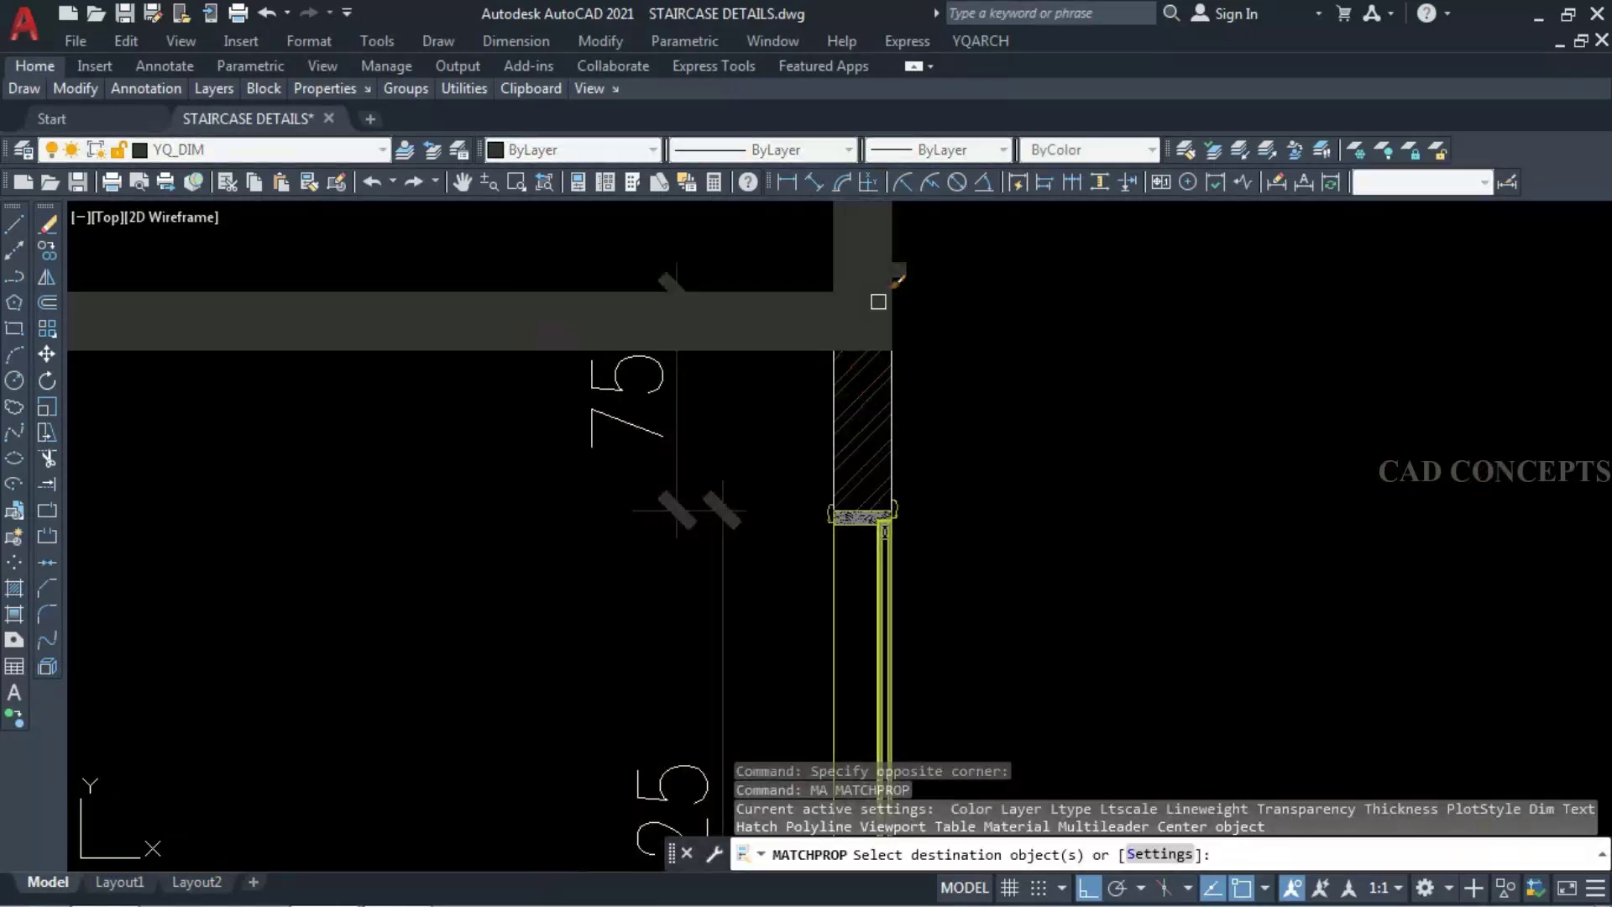
# - Fill the roof slab and both parapets with a hatch matched to the solid grey fill
pyautogui.click(879, 302)
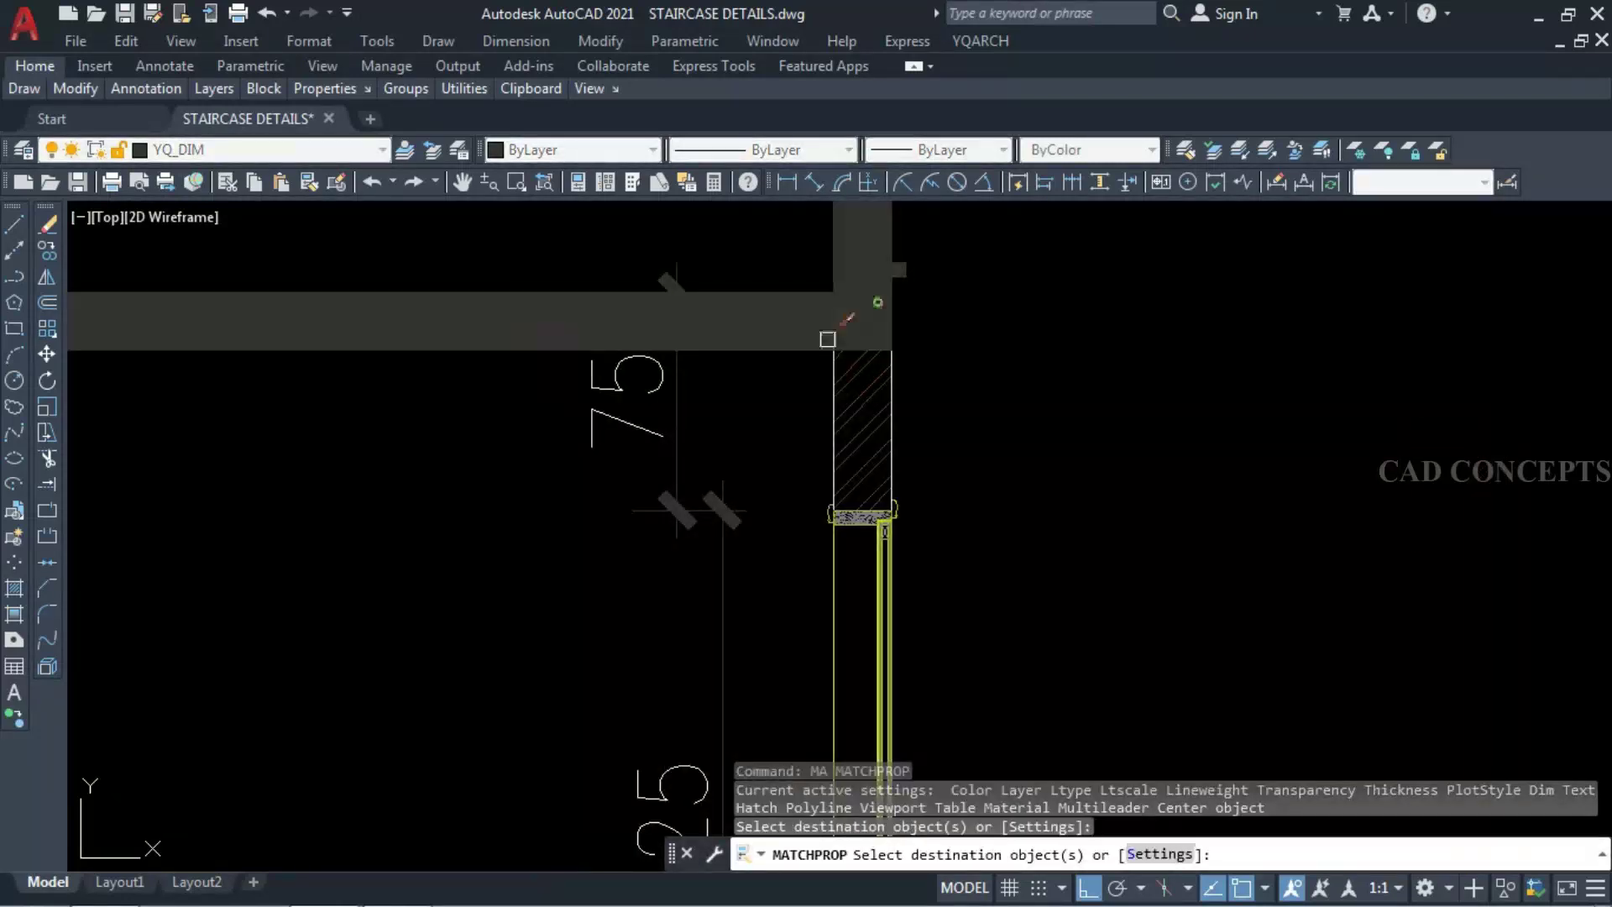
pyautogui.scroll(-5, 838, 338)
pyautogui.press('Escape')
pyautogui.press('Escape')
pyautogui.scroll(-2, 814, 411)
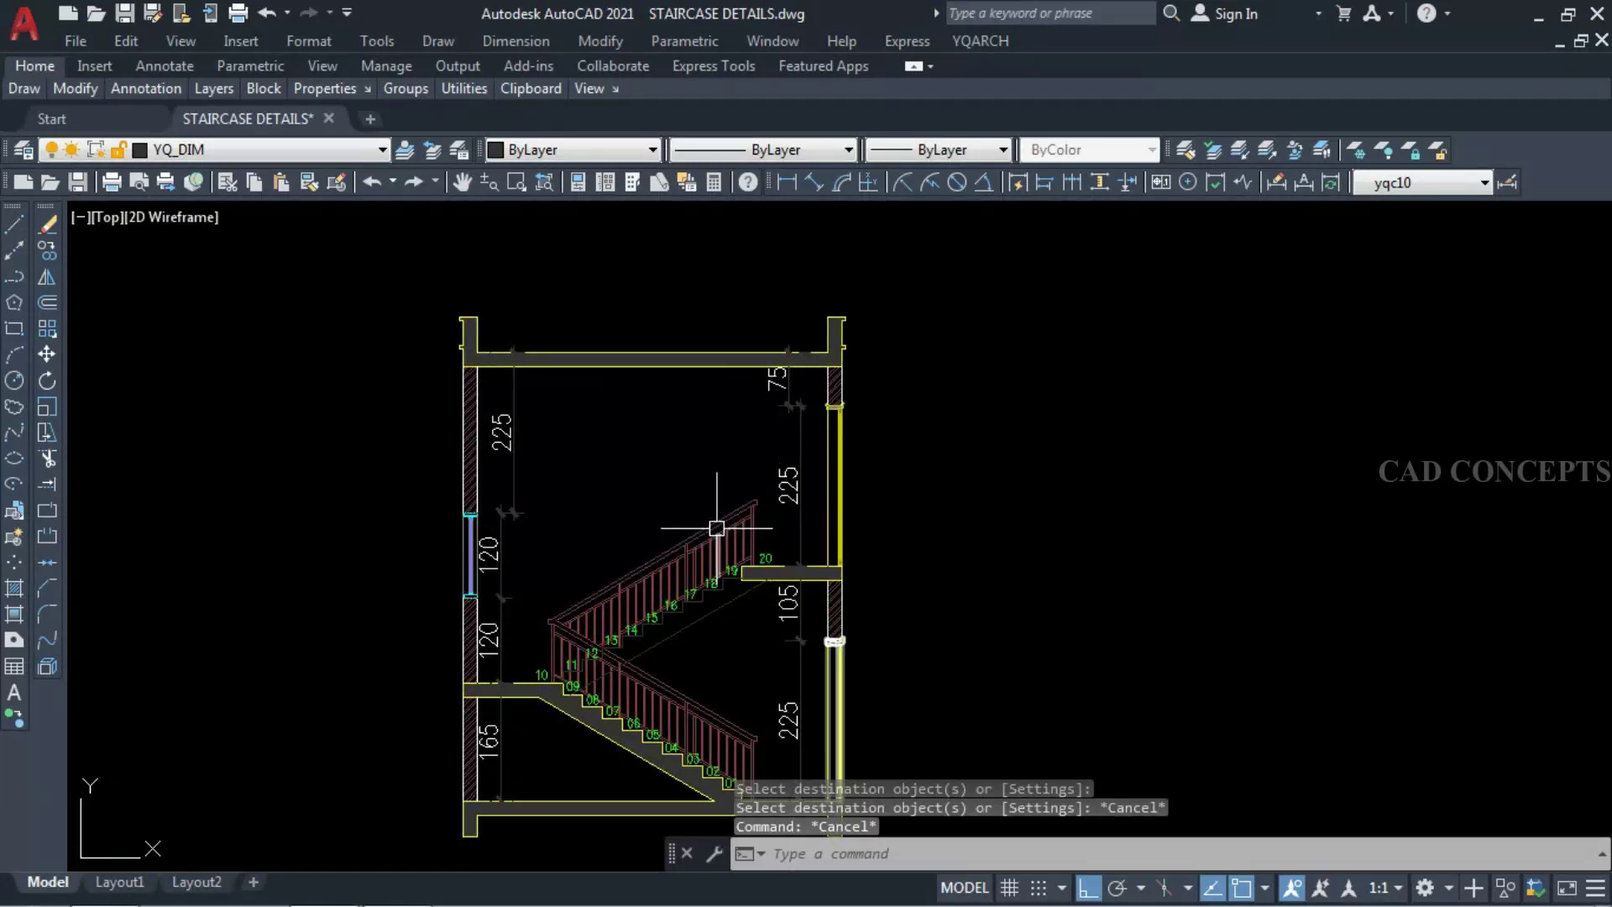
pyautogui.write('rec')
pyautogui.press('Return')
pyautogui.scroll(6, 814, 630)
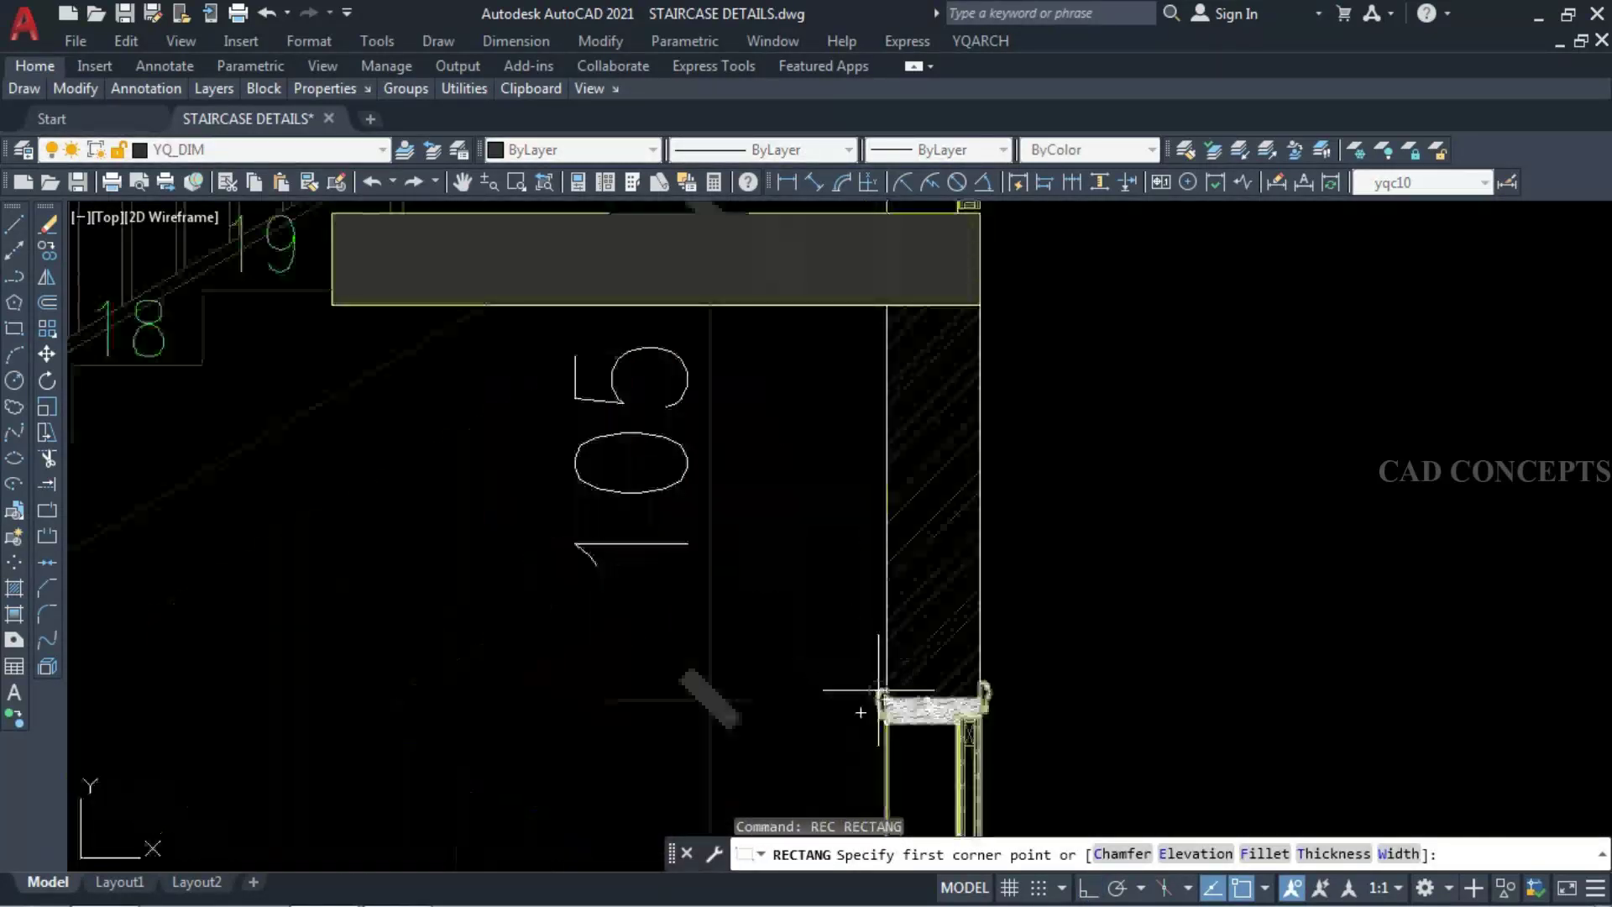
pyautogui.scroll(5, 878, 690)
pyautogui.click(921, 734)
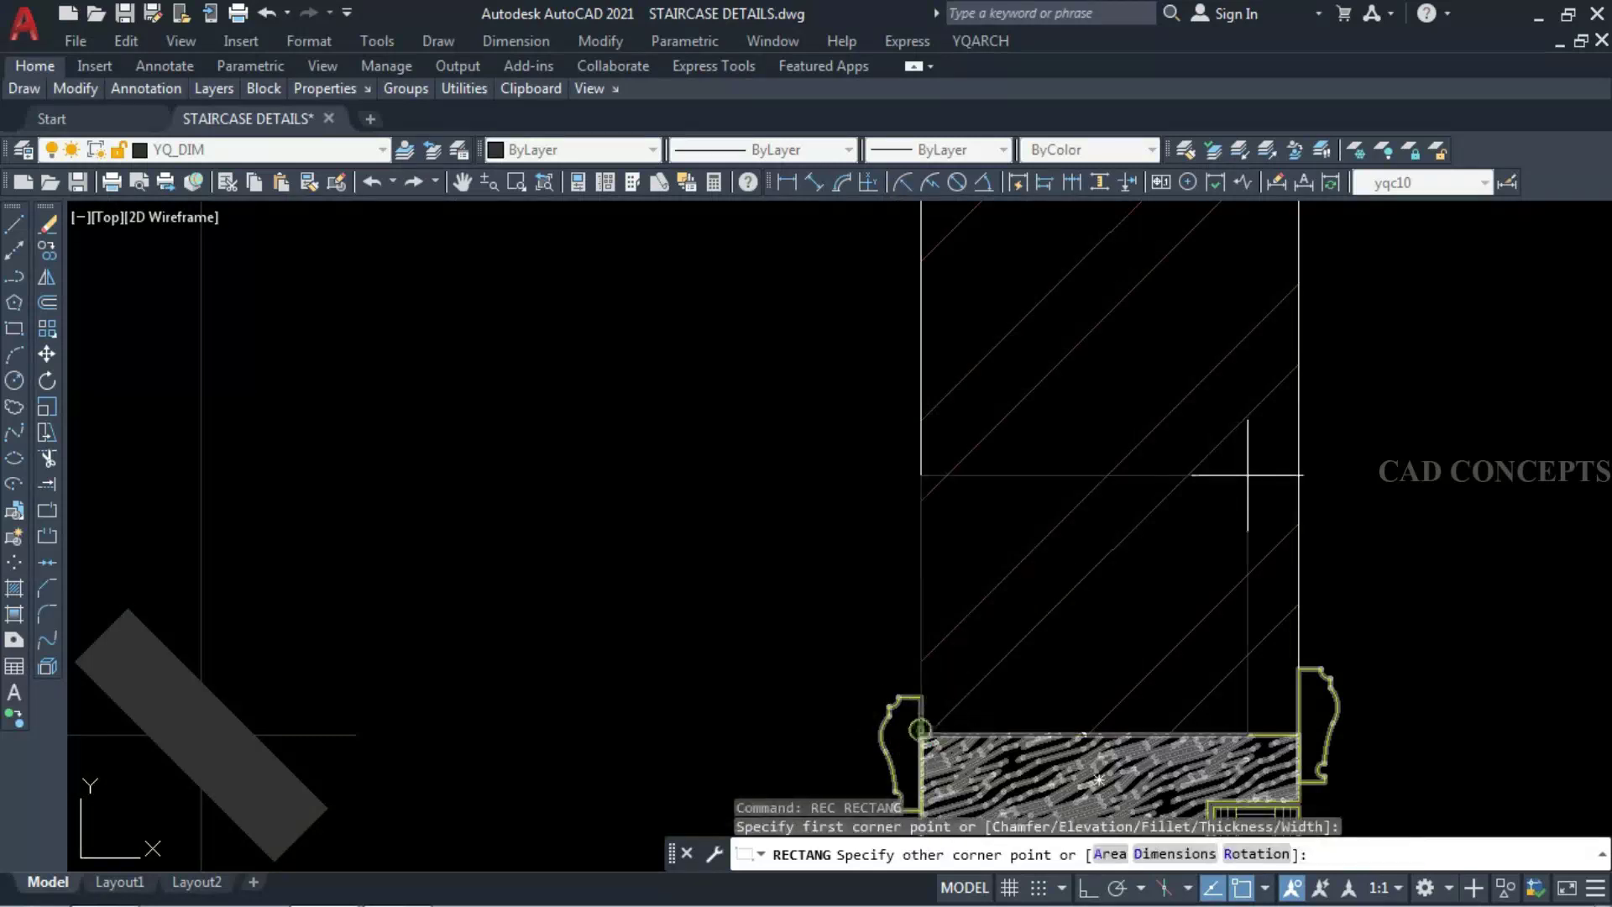
pyautogui.press('Escape')
# - Draw a 20-high lintel outline across the wall thickness directly above the lower door frame with a polyline
pyautogui.scroll(-2, 921, 734)
pyautogui.write('pl')
pyautogui.press('Return')
pyautogui.click(744, 458)
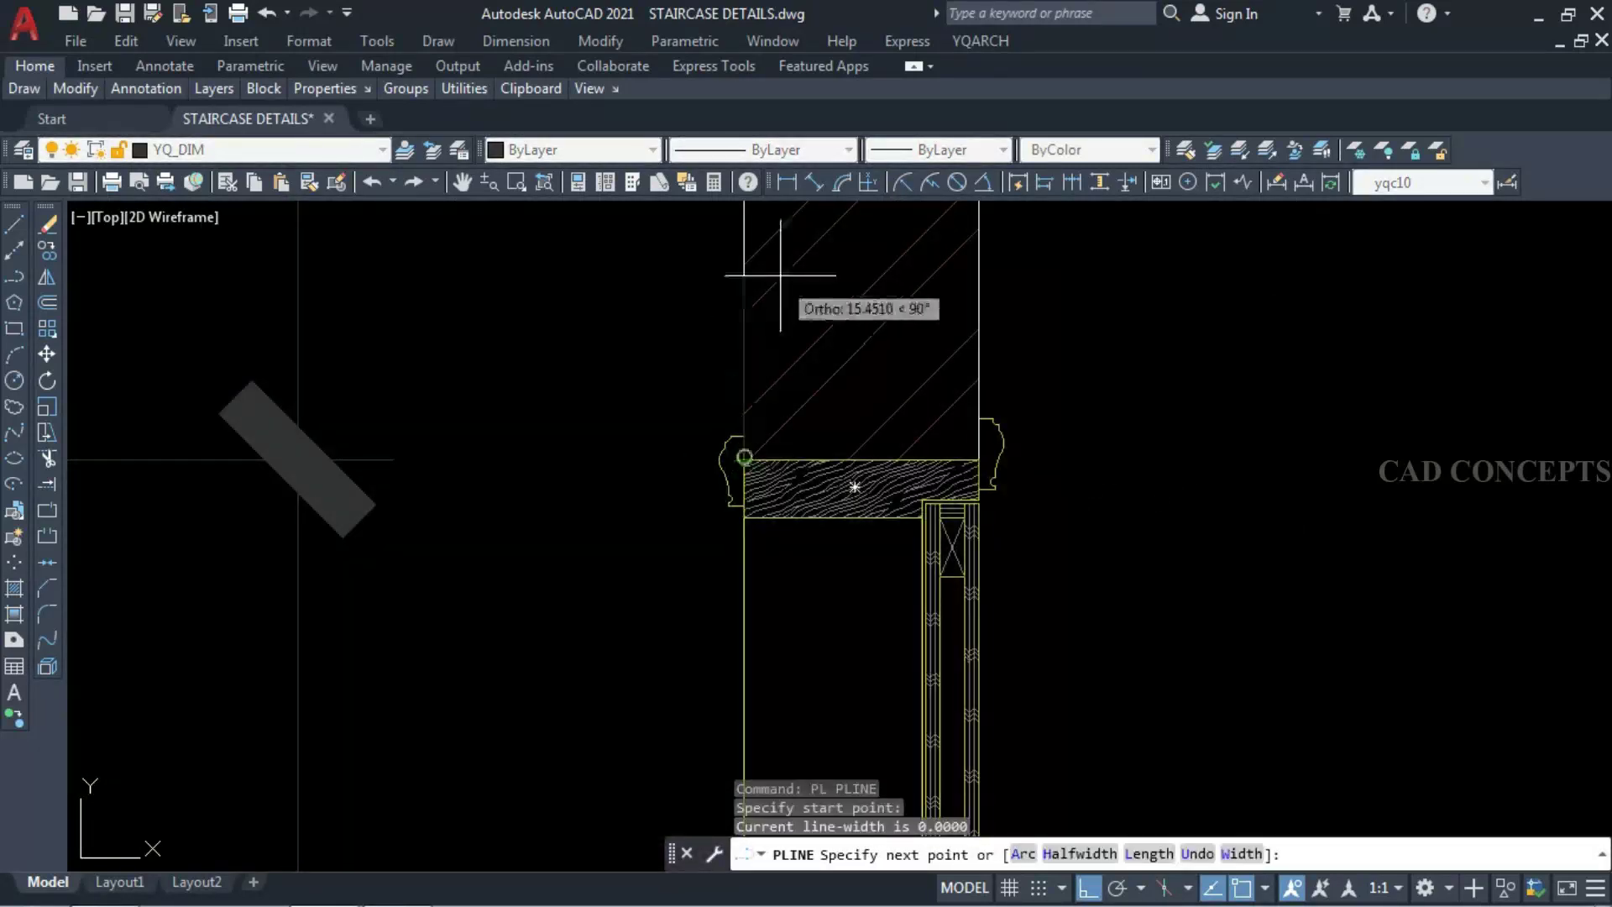
pyautogui.write('20')
pyautogui.press('Return')
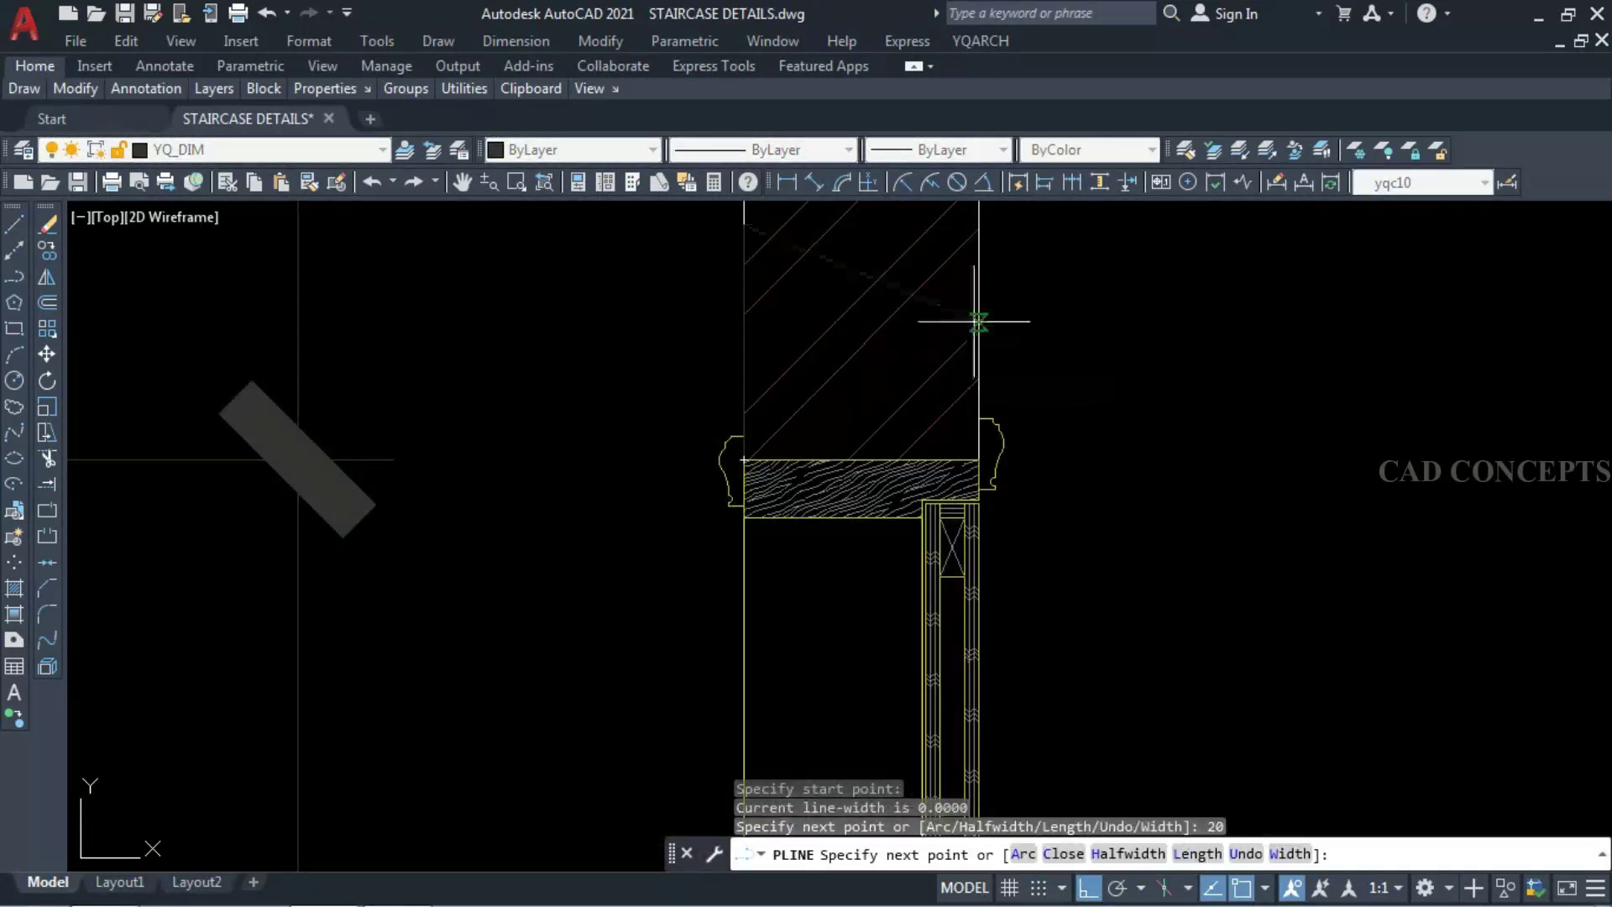
pyautogui.click(978, 244)
pyautogui.click(978, 460)
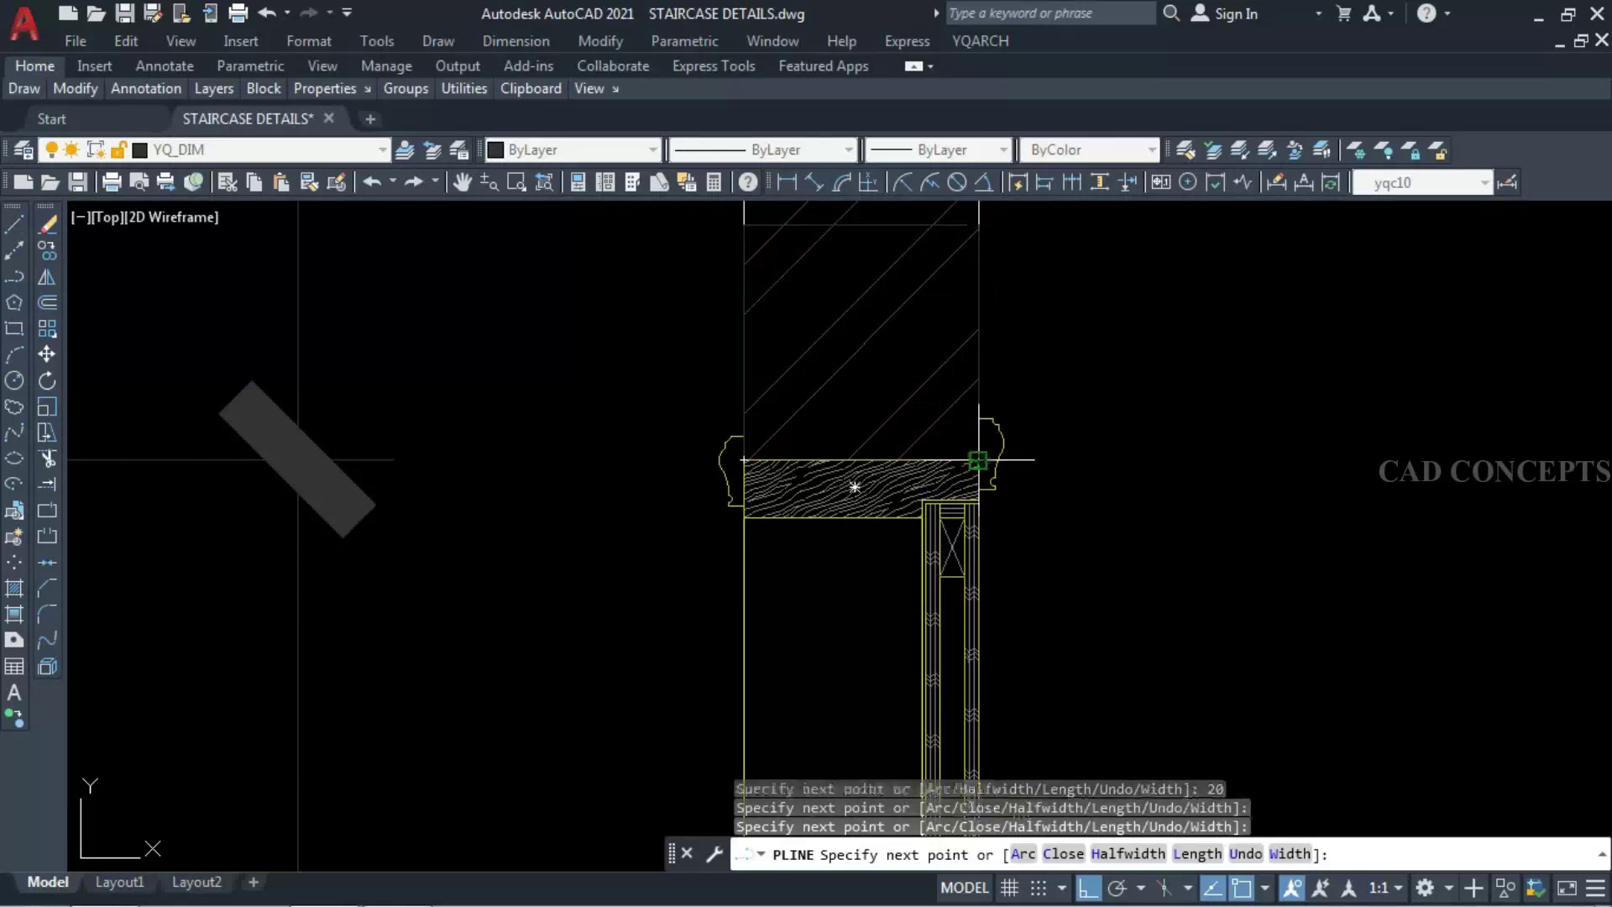
pyautogui.press('Escape')
pyautogui.scroll(-1, 764, 525)
pyautogui.press('Escape')
# - Shorten the wall hatch above the lower door so it ends at the top of the lintel outline
pyautogui.click(949, 308)
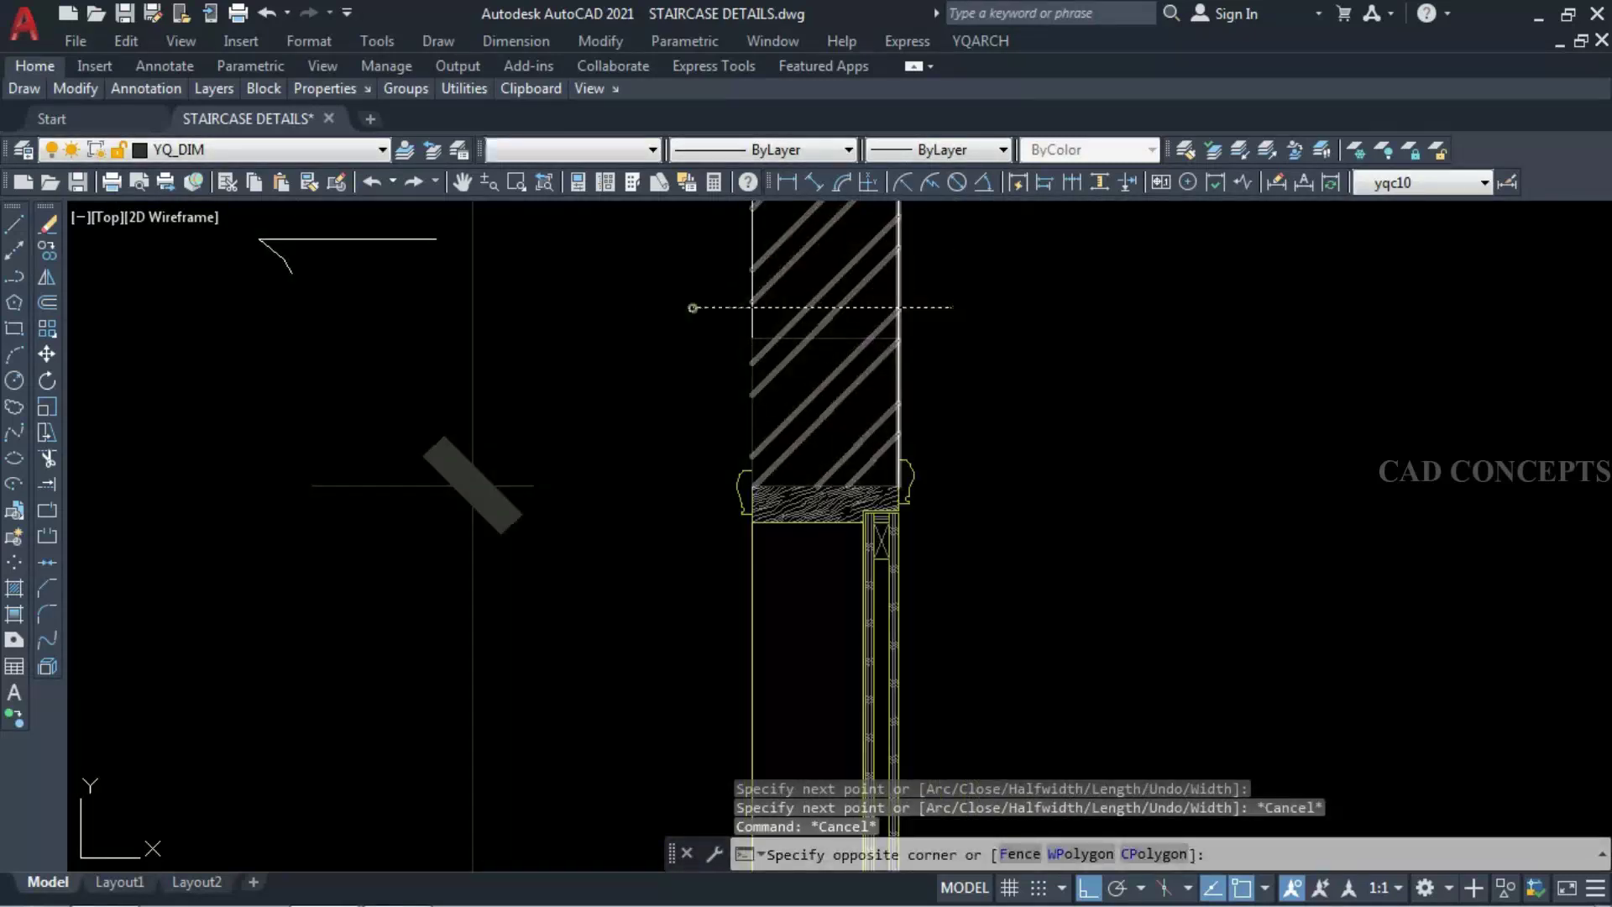
pyautogui.click(692, 308)
pyautogui.click(752, 485)
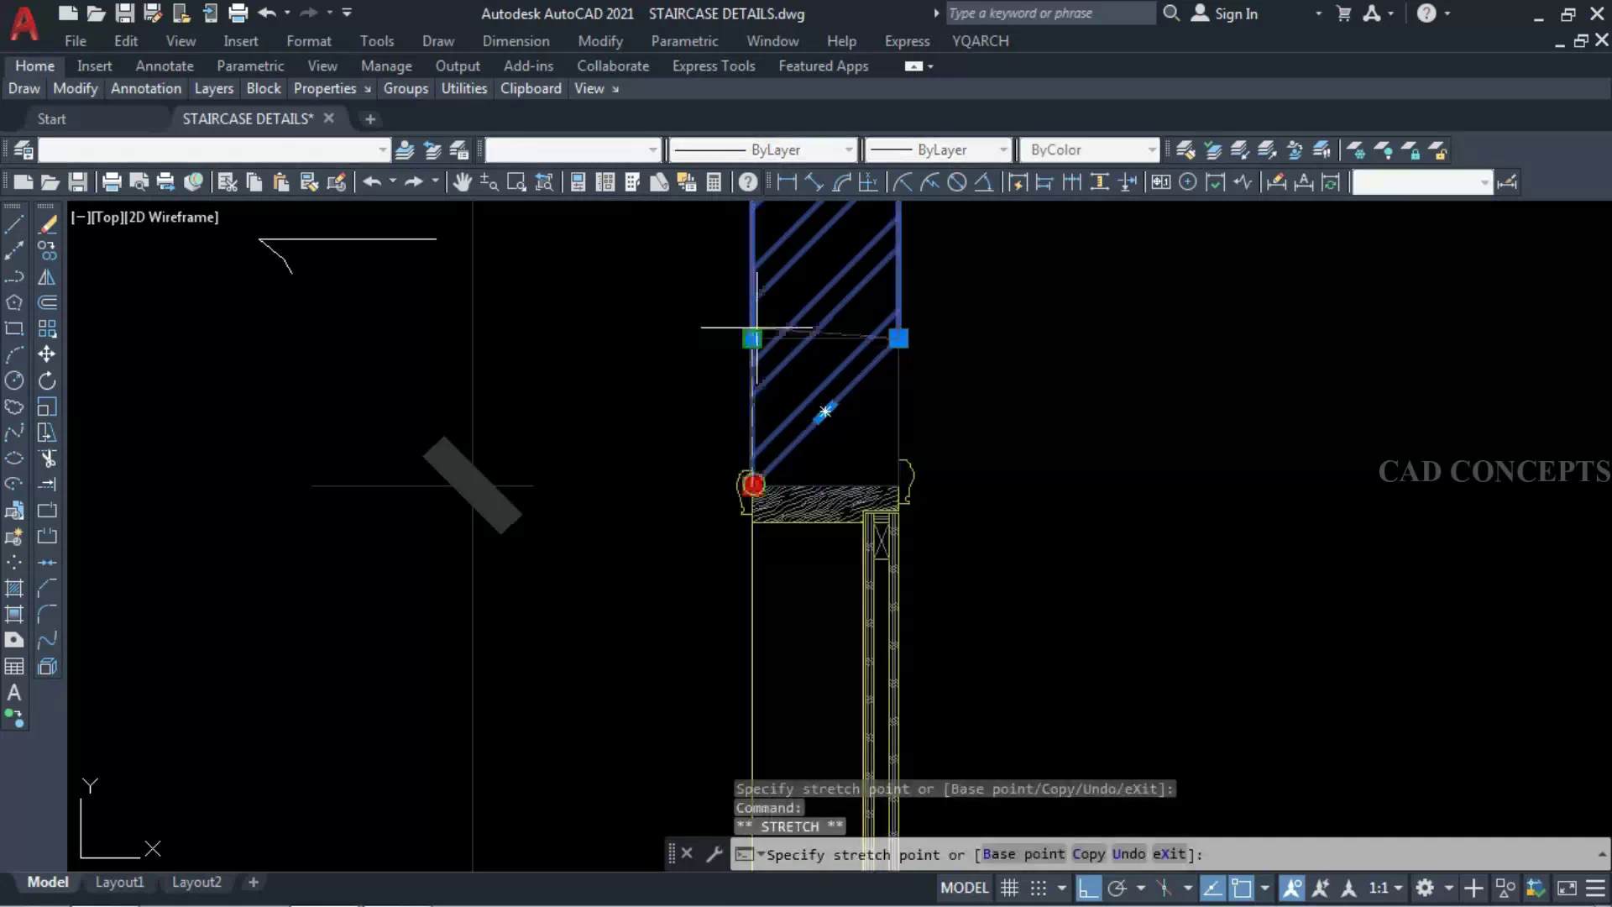
pyautogui.press('Escape')
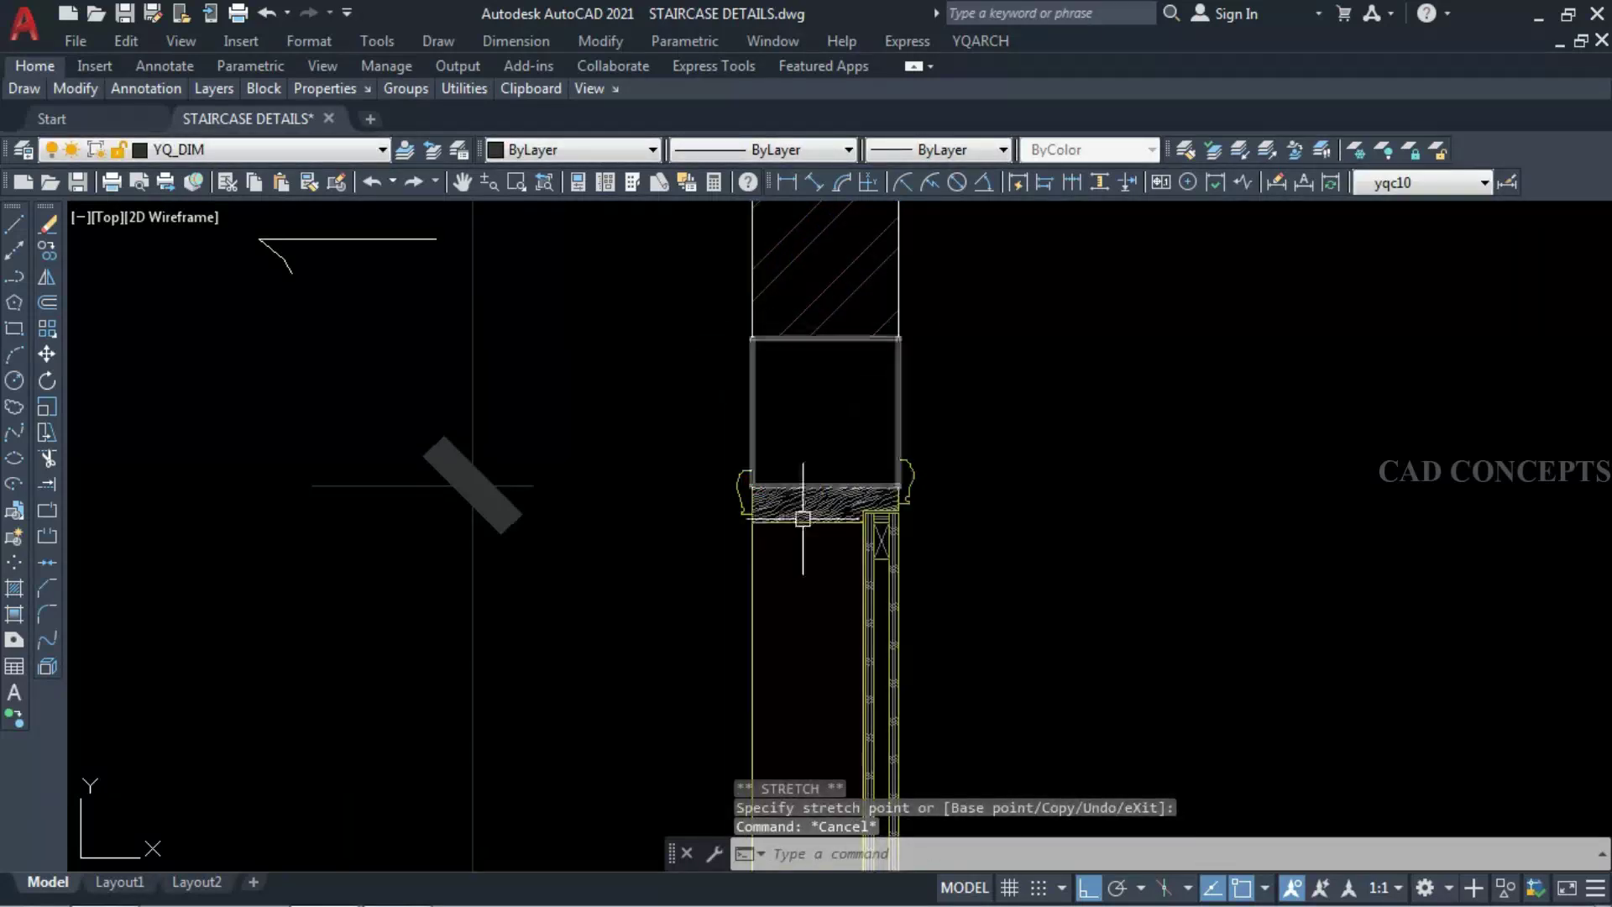
pyautogui.scroll(-6, 799, 514)
pyautogui.scroll(4, 792, 321)
pyautogui.click(865, 304)
pyautogui.click(802, 334)
pyautogui.keyDown('shift'); pyautogui.click(897, 407); pyautogui.keyUp('shift')
pyautogui.keyDown('shift'); pyautogui.click(756, 458); pyautogui.keyUp('shift')
pyautogui.write('s')
pyautogui.press('Return')
pyautogui.click(806, 321)
pyautogui.press('Escape')
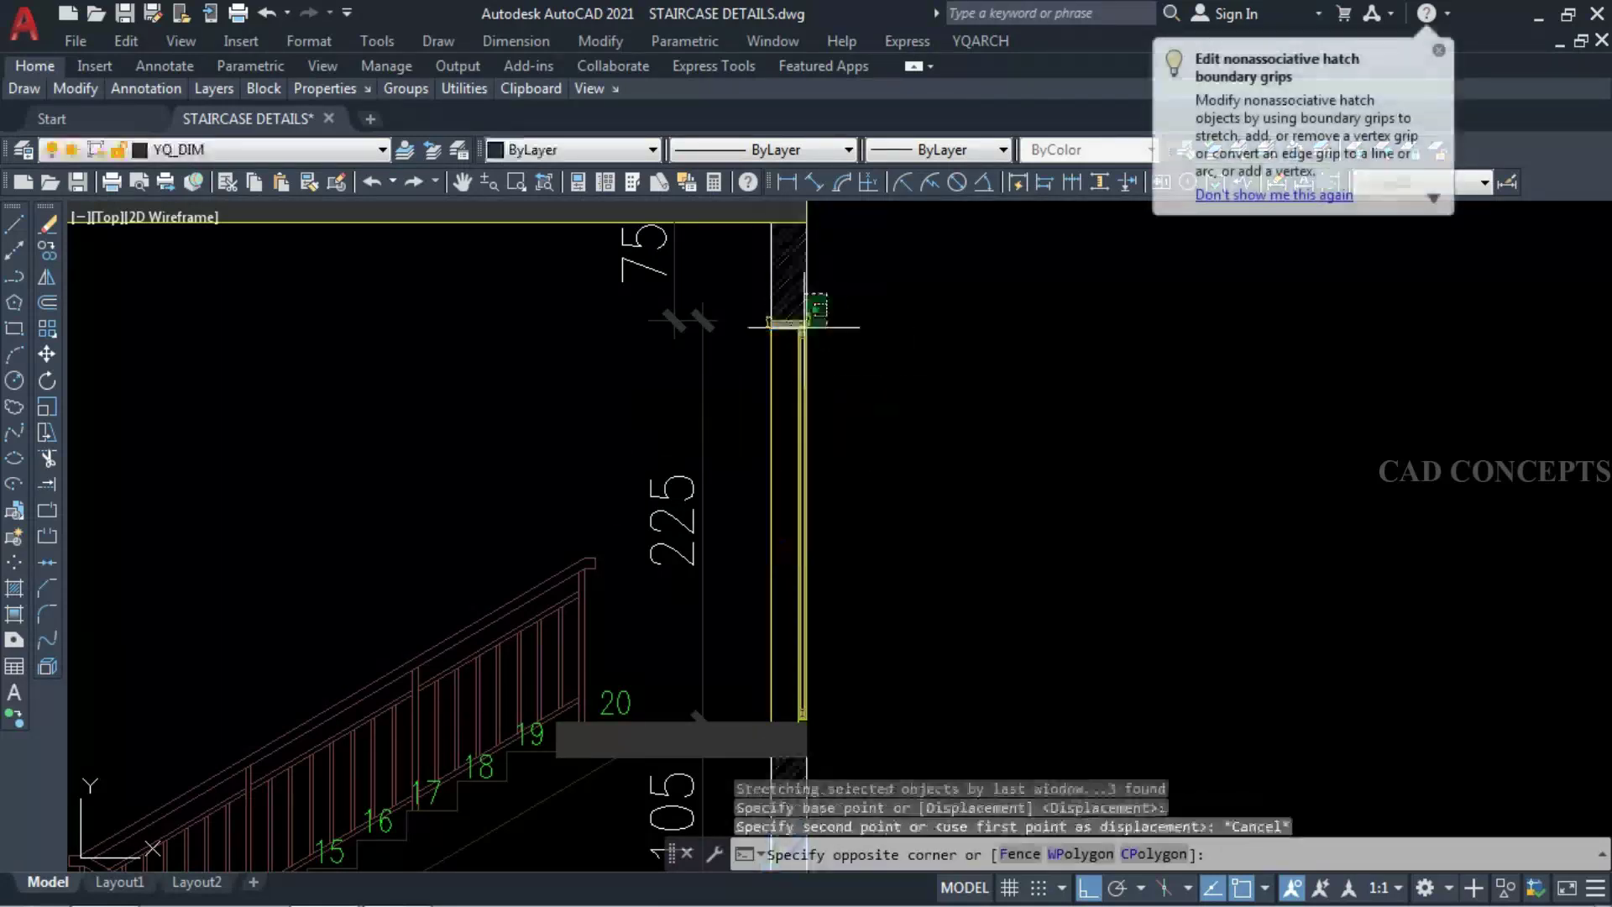
# - Raise the lower edge of the wall hatch and the shared dimension point above the upper door by 20
pyautogui.click(825, 294)
pyautogui.click(672, 359)
pyautogui.keyDown('shift'); pyautogui.click(927, 446); pyautogui.keyUp('shift')
pyautogui.keyDown('shift'); pyautogui.click(588, 516); pyautogui.keyUp('shift')
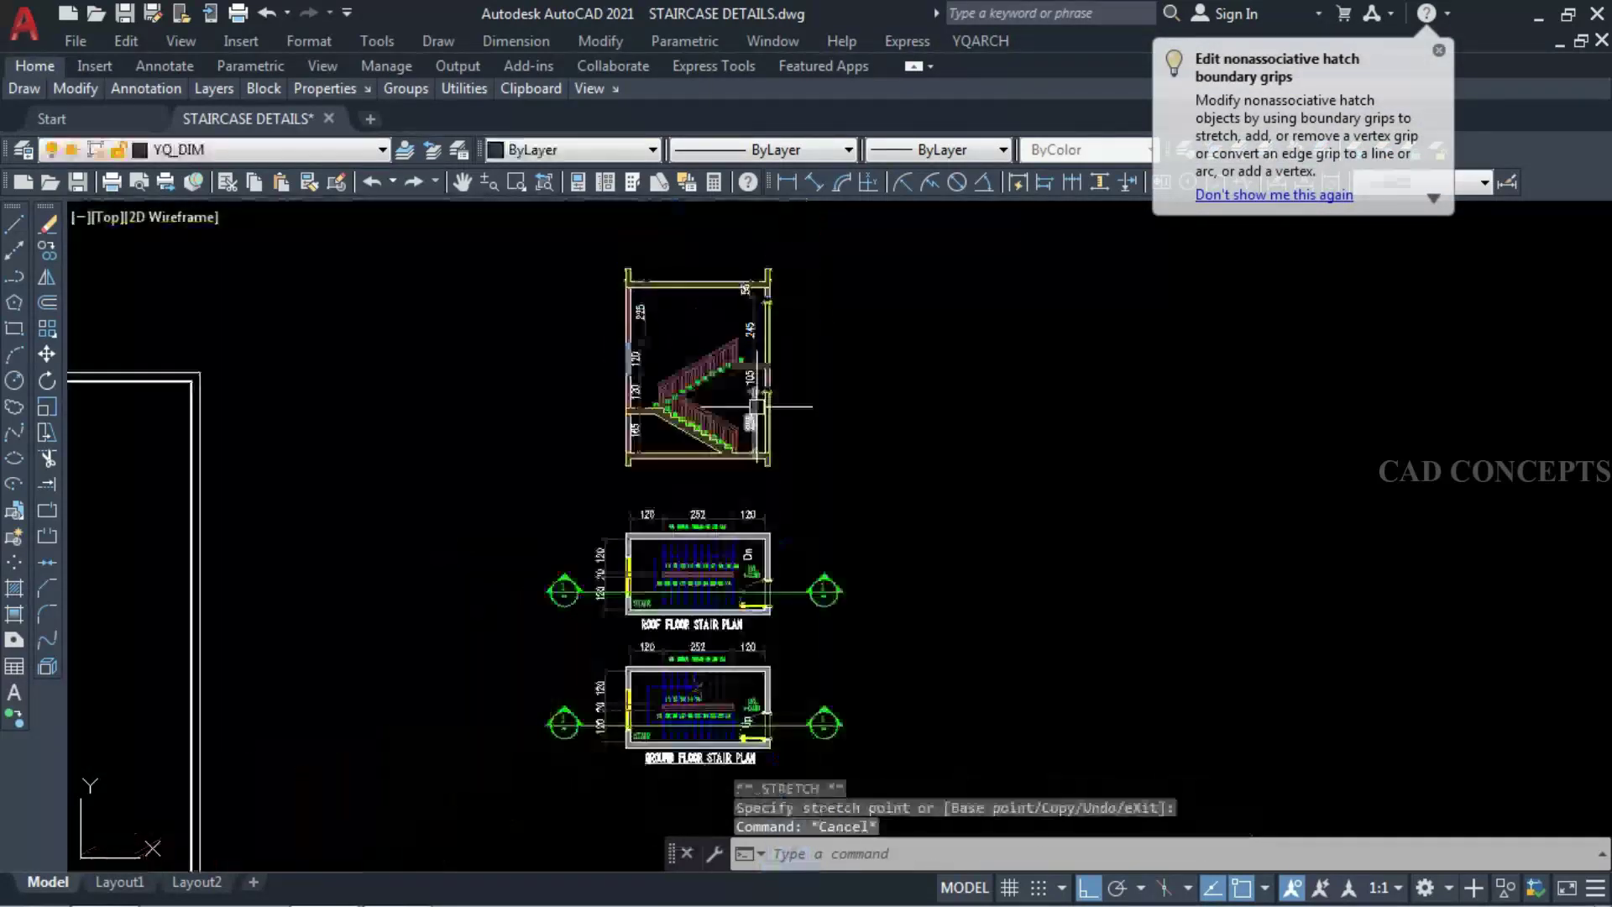
pyautogui.scroll(8, 755, 406)
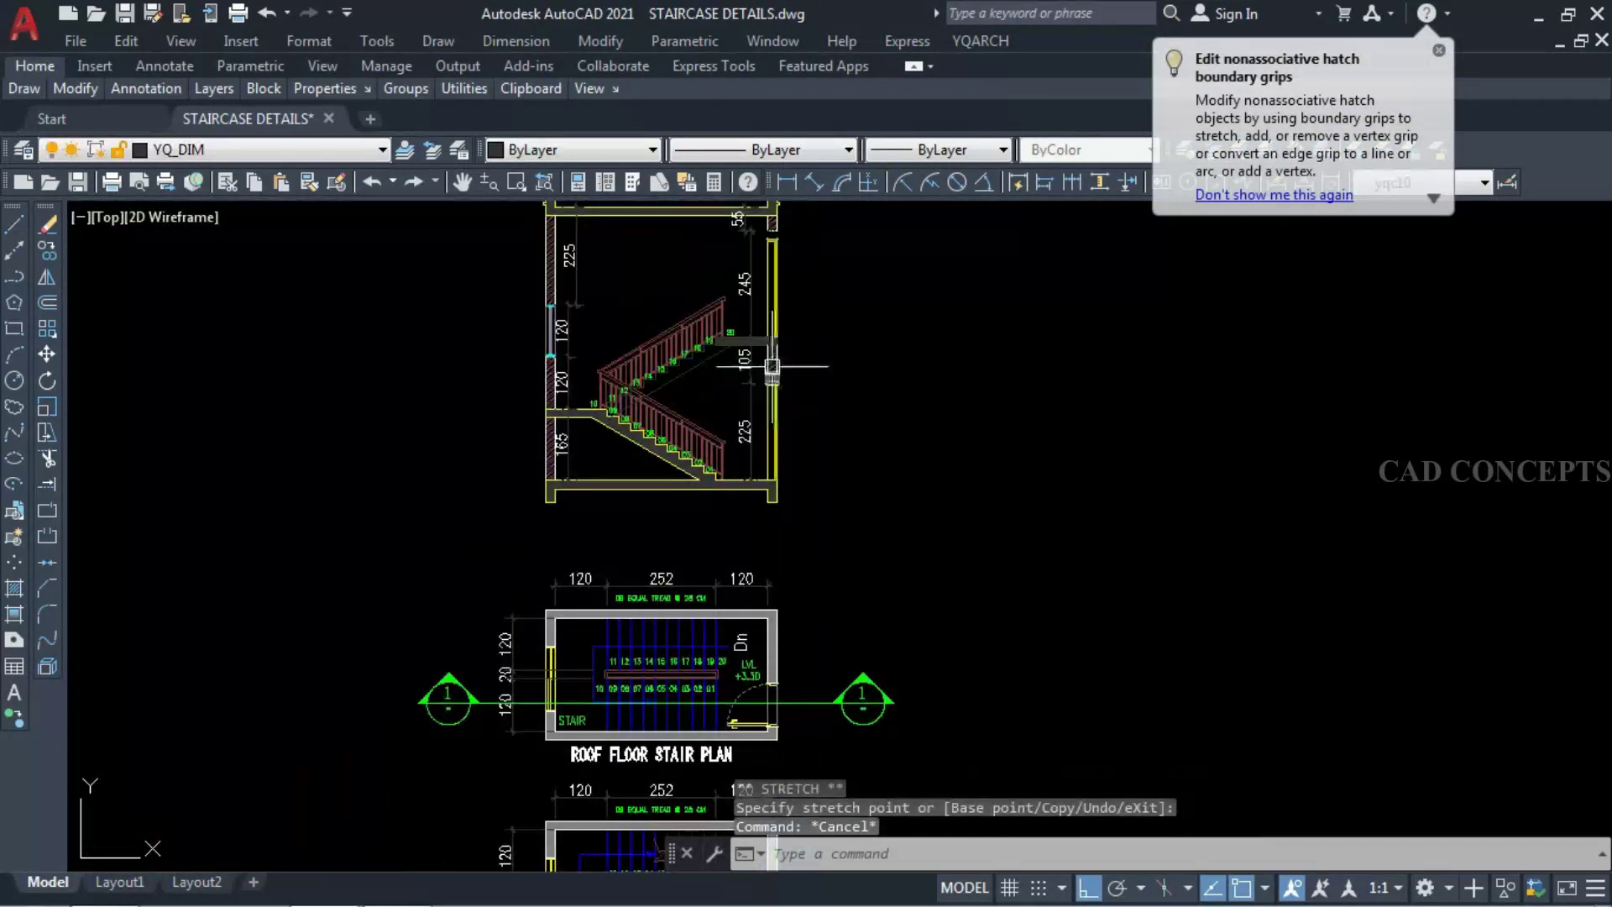
# - Match the lintel outline above the lower door to the landing slab's yellow line properties
pyautogui.click(693, 294)
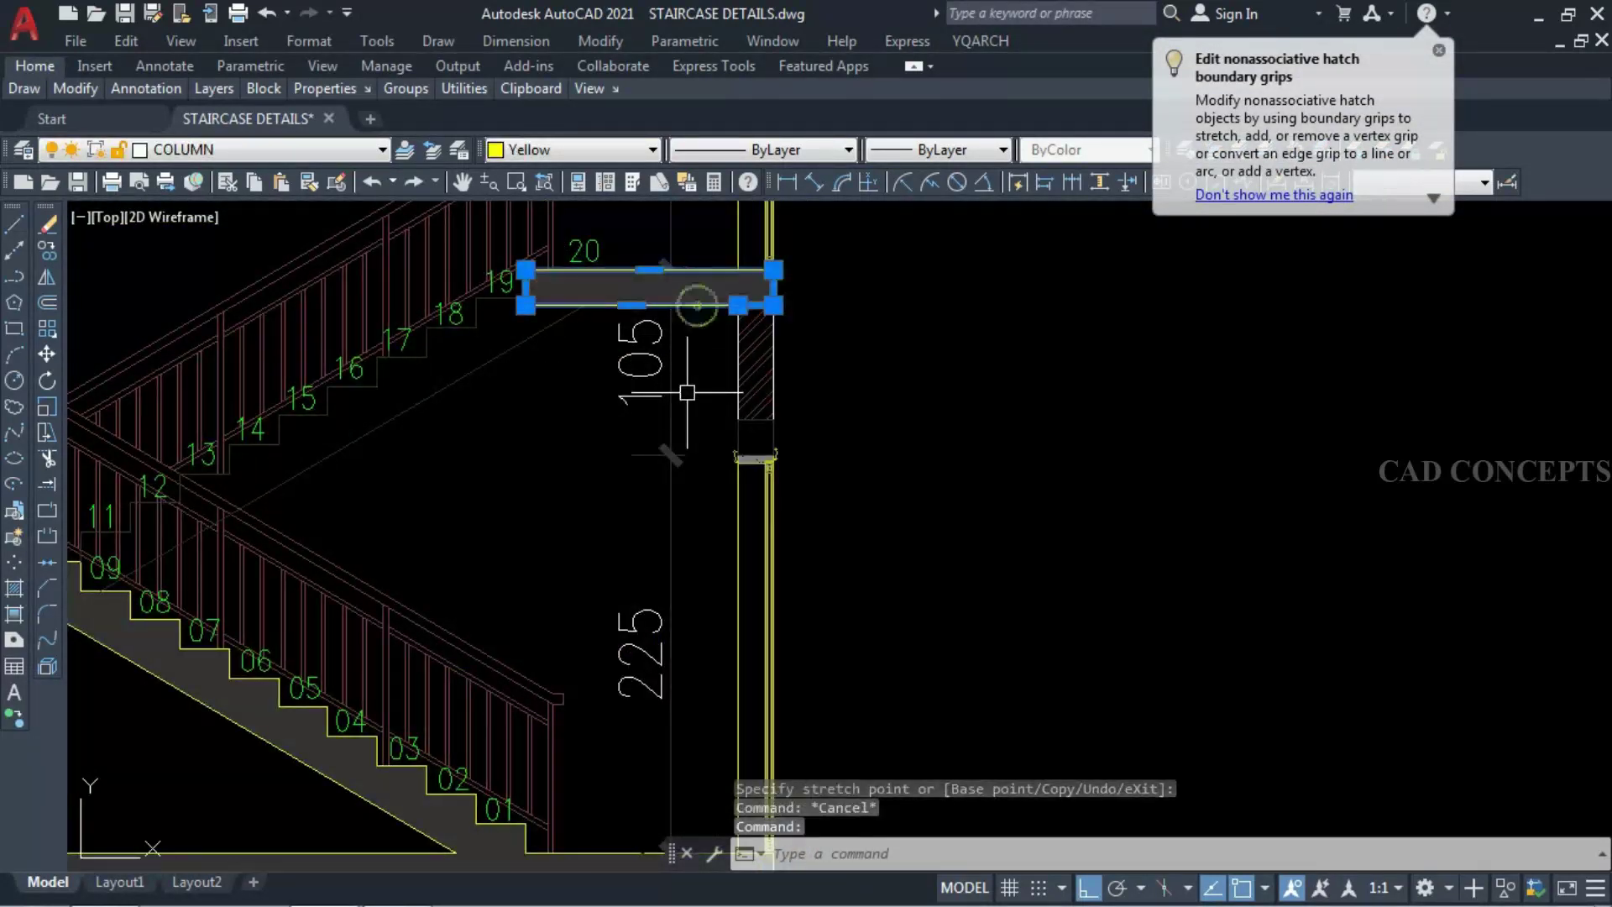
pyautogui.write('NMA')
pyautogui.press('Return')
pyautogui.press('Escape')
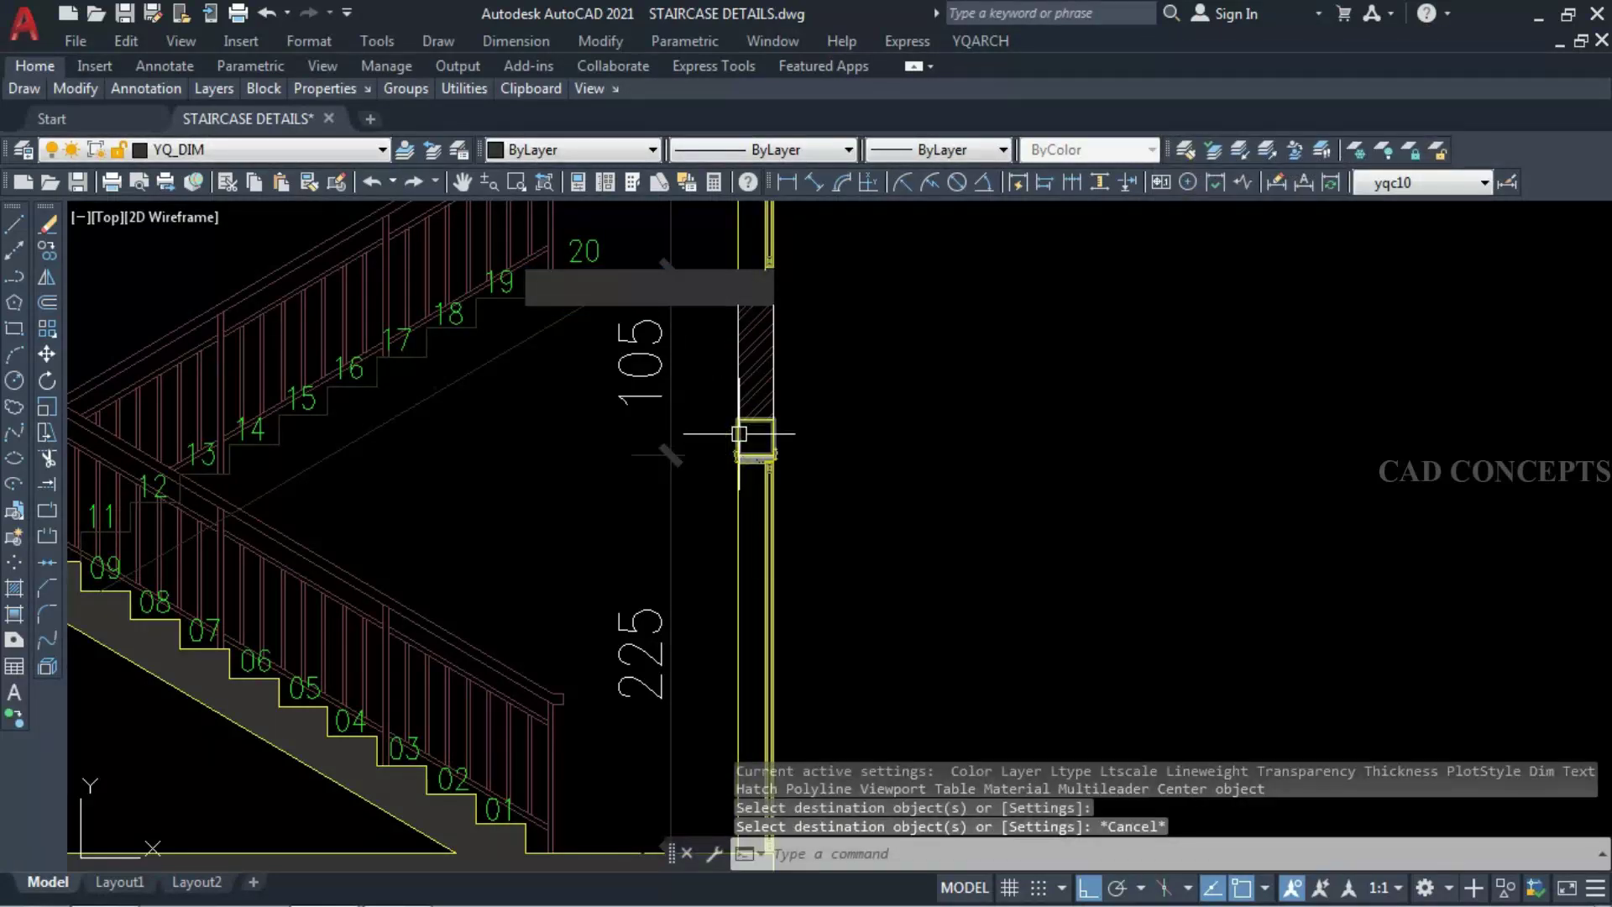
# - Hatch the lower door's lintel and match the hatch to the landing slab's solid grey fill
pyautogui.write('H')
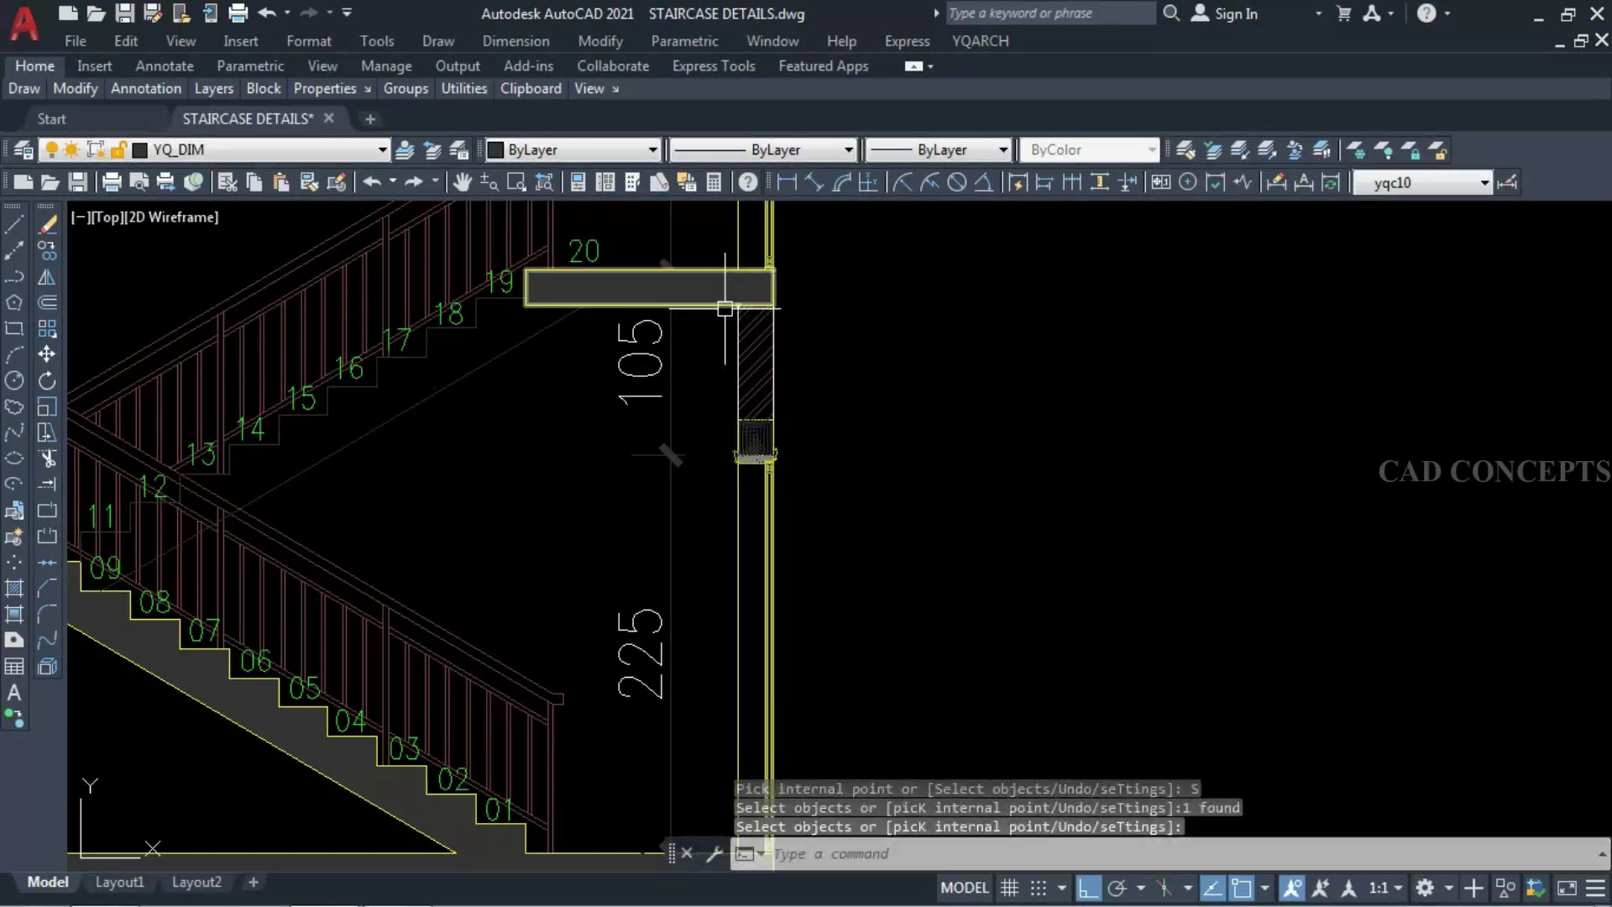
pyautogui.click(724, 308)
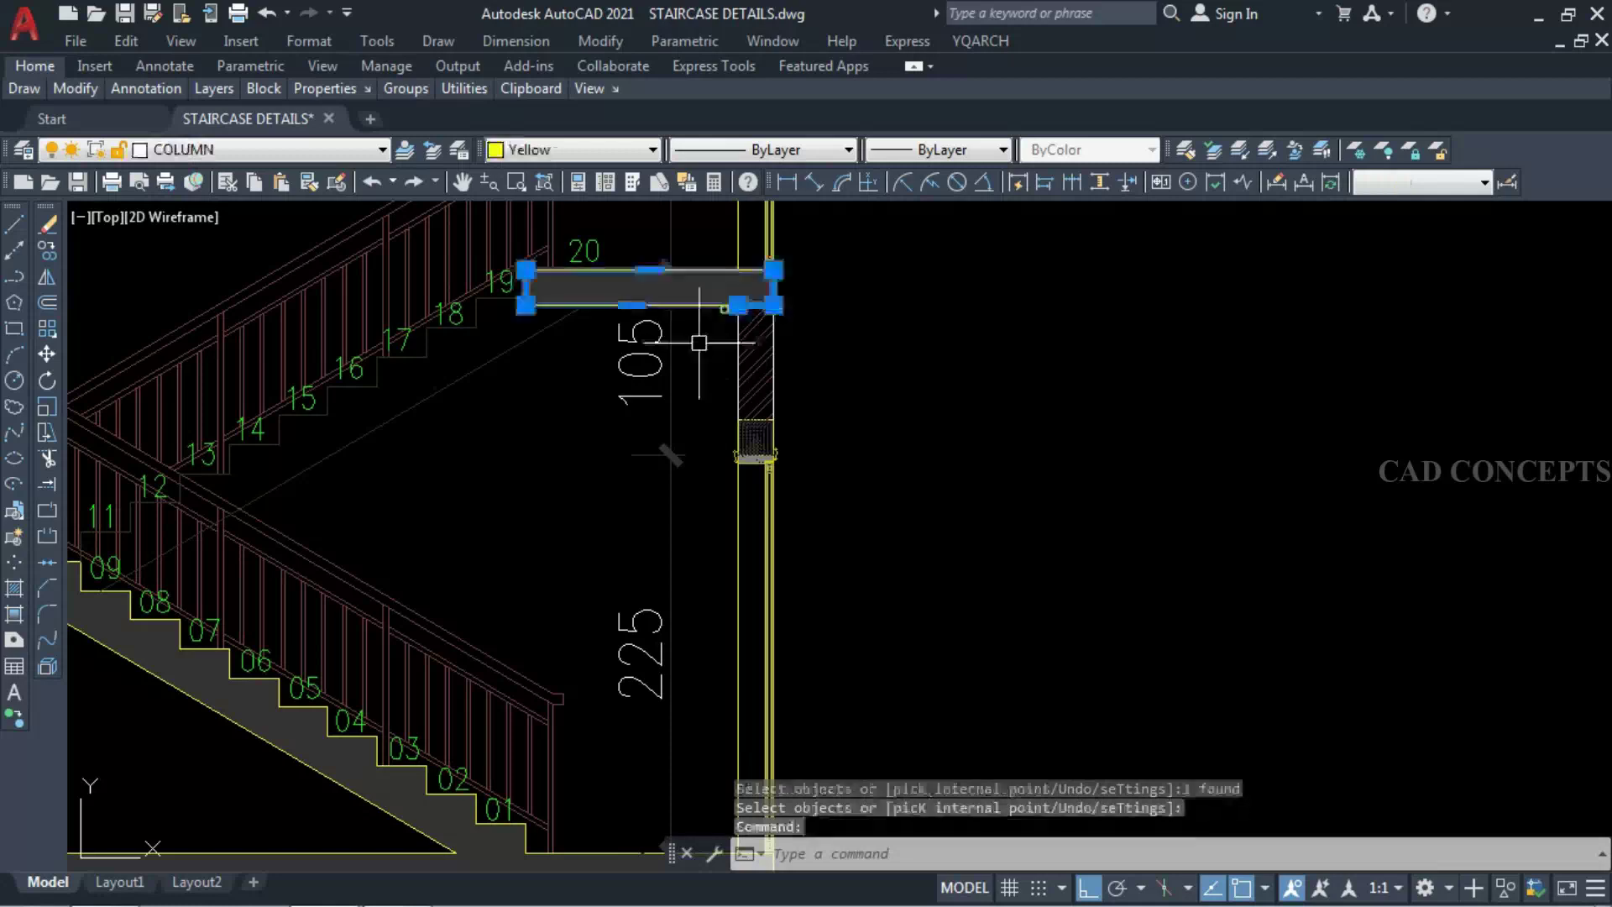
pyautogui.press('Escape')
pyautogui.moveTo(712, 342); pyautogui.dragTo(719, 285)
pyautogui.write('M')
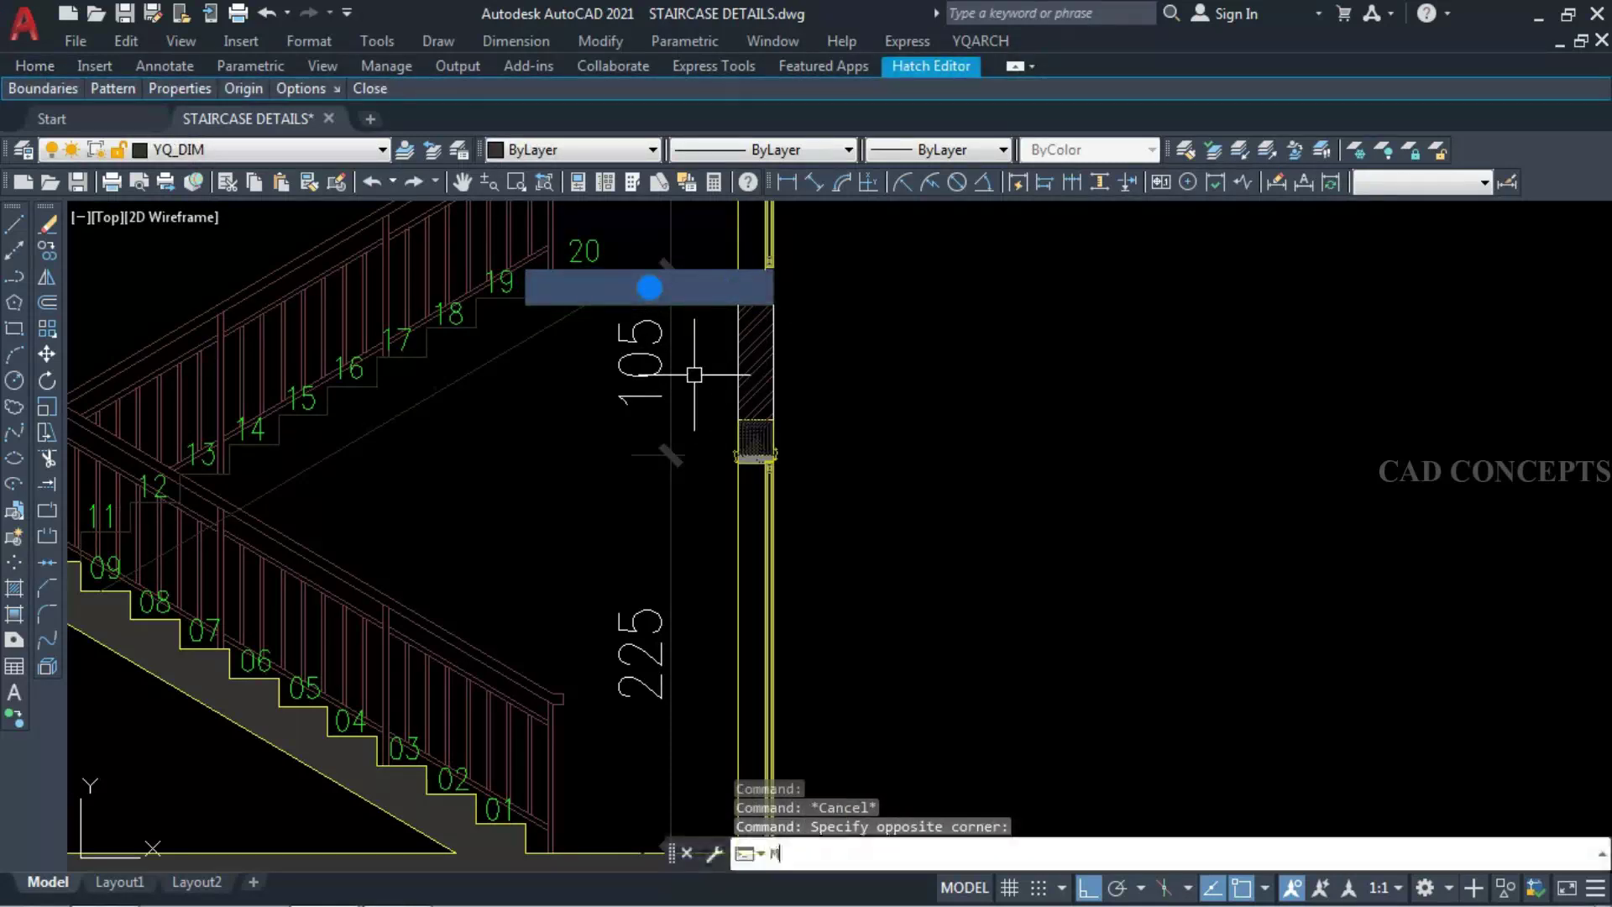
pyautogui.press('Return')
# - Copy the filled lintel from the lower door to the gap between the upper door frame and its wall hatch
pyautogui.click(799, 435)
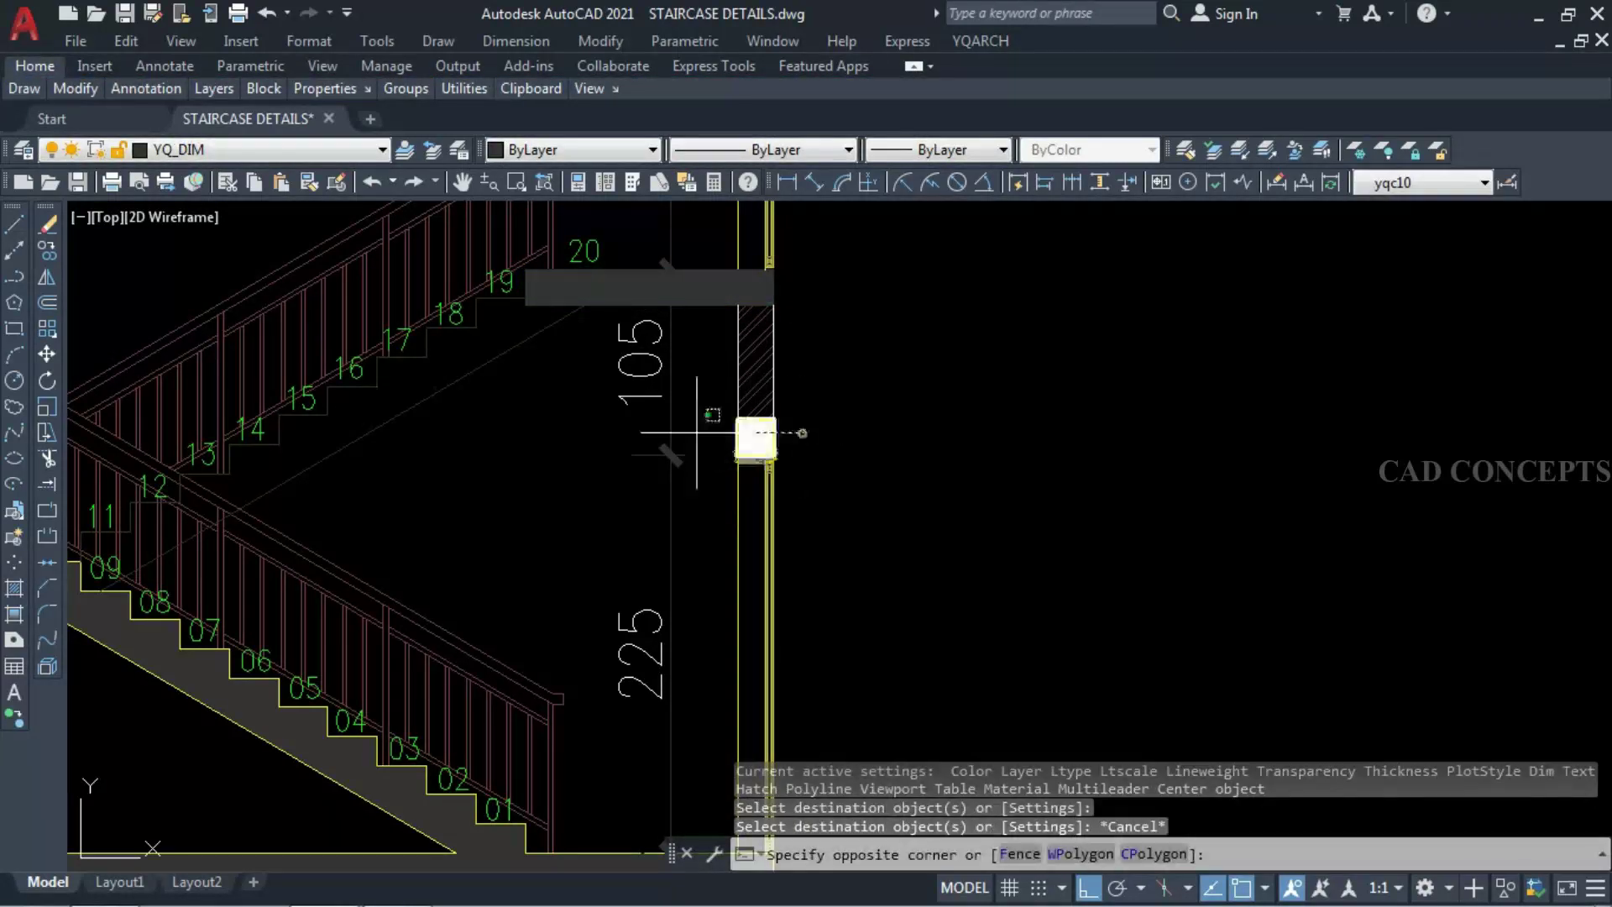
pyautogui.click(695, 431)
pyautogui.write('CO CO')
pyautogui.press('Return')
pyautogui.click(756, 436)
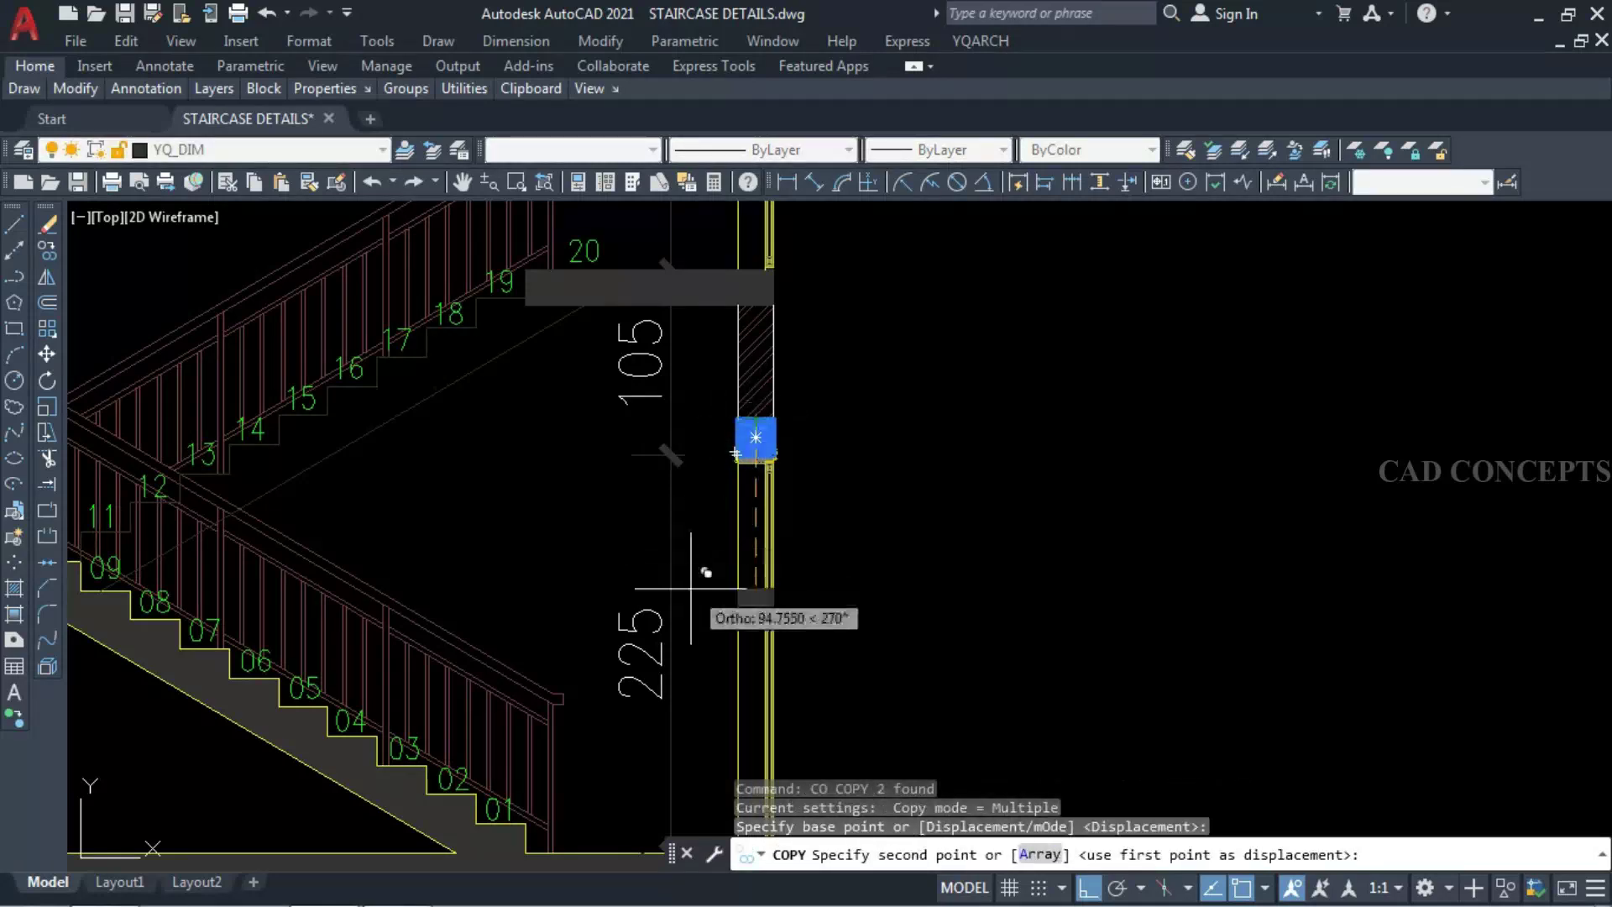
pyautogui.scroll(-2, 695, 588)
pyautogui.scroll(-2, 721, 292)
pyautogui.scroll(6, 720, 419)
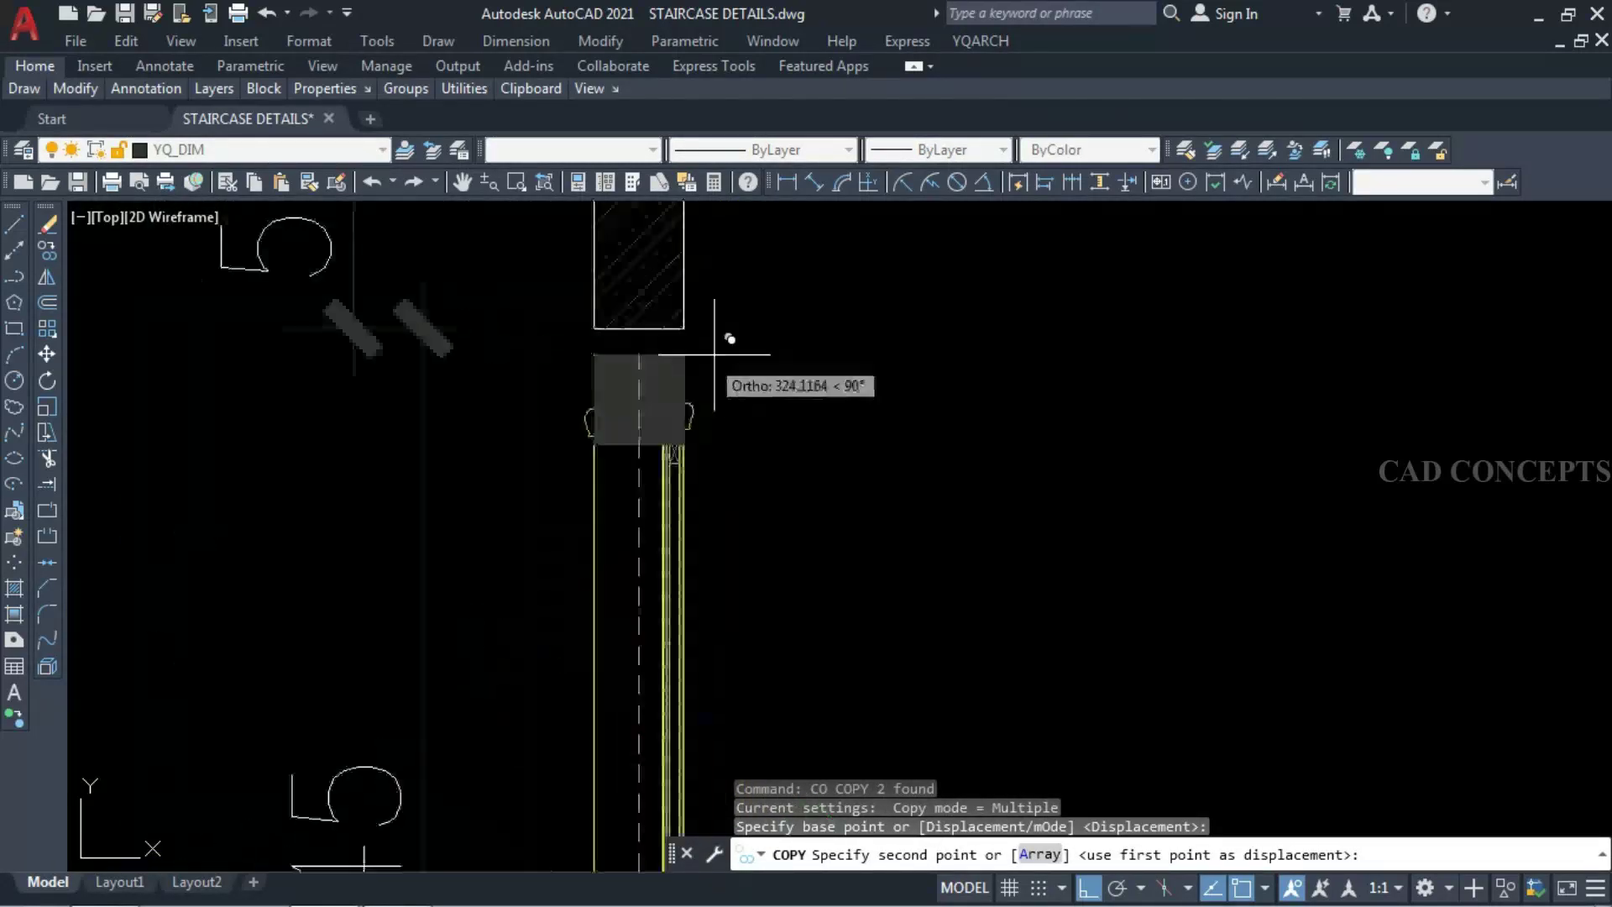
pyautogui.click(638, 328)
pyautogui.press('Escape')
# - Copy the filled lintel from the upper door to the top of the window frame in the opposite wall
pyautogui.click(732, 368)
pyautogui.click(562, 368)
pyautogui.scroll(-1, 884, 385)
pyautogui.write('CO')
pyautogui.press('Return')
pyautogui.scroll(5, 840, 429)
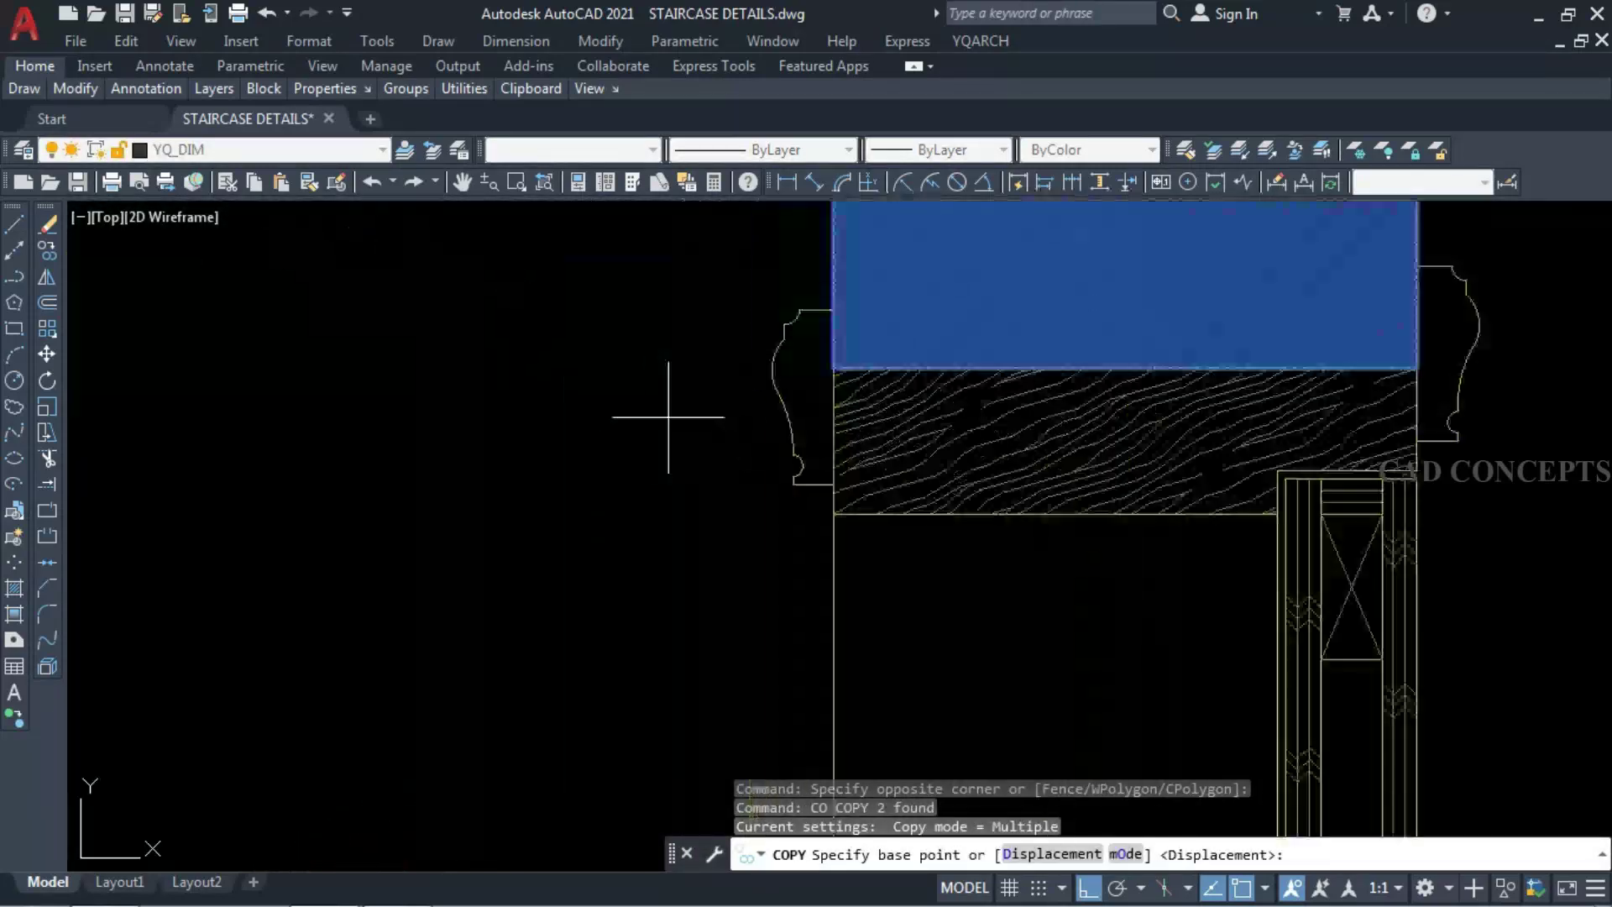
pyautogui.click(815, 368)
pyautogui.scroll(-5, 1125, 407)
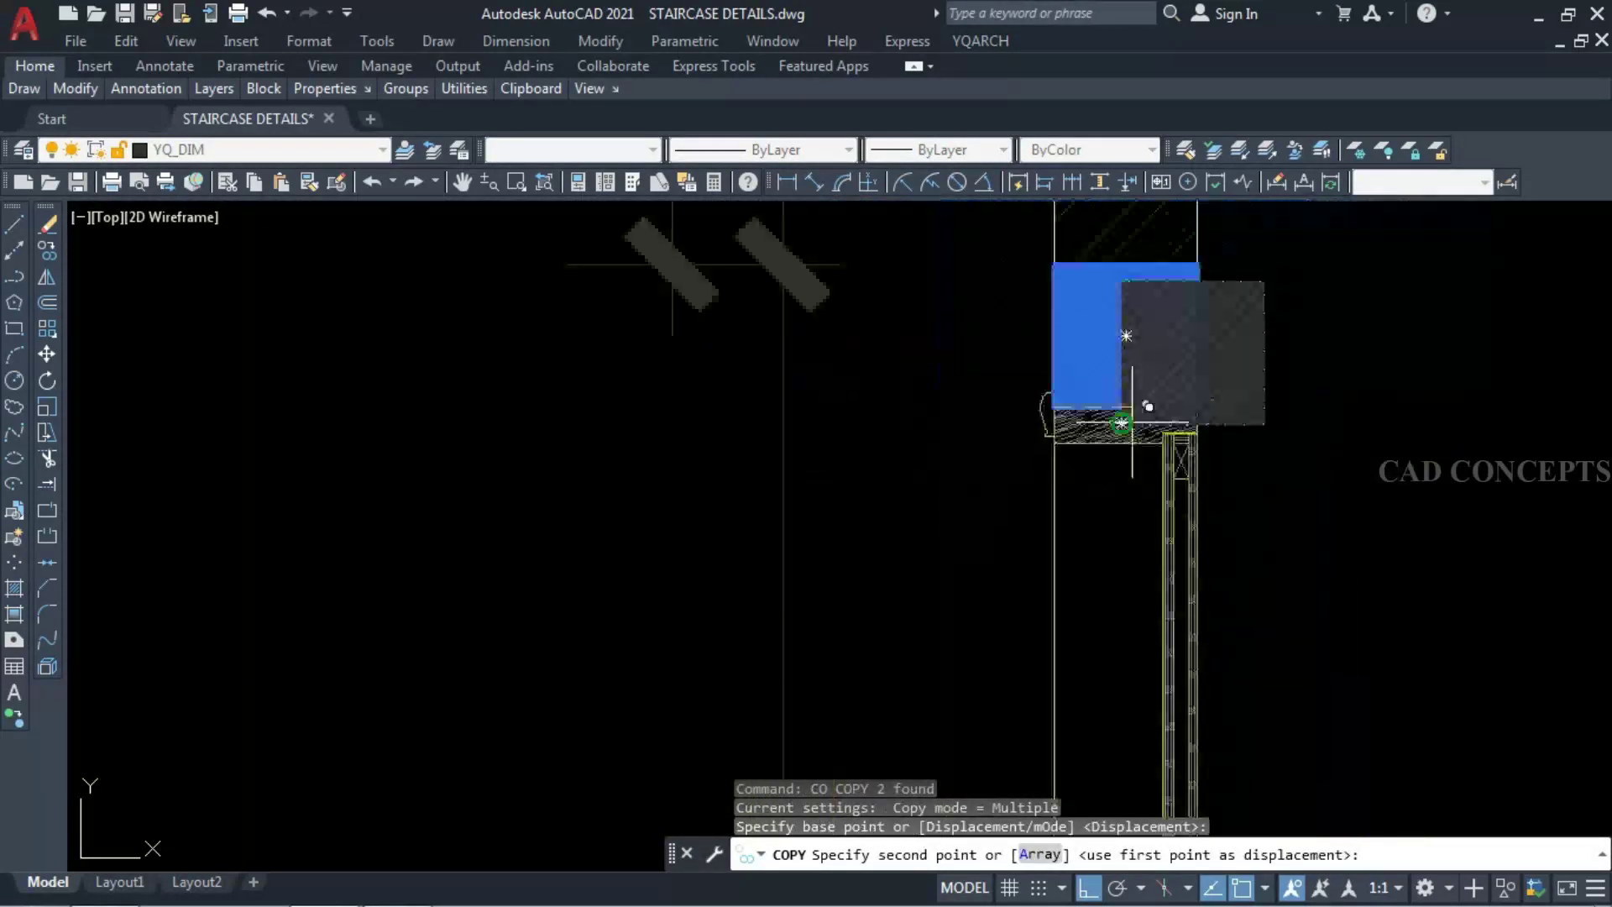
pyautogui.scroll(5, 557, 602)
pyautogui.click(677, 551)
pyautogui.press('Escape')
# - Shorten the wall hatch above the window so it ends at the top of the copied lintel
pyautogui.click(989, 327)
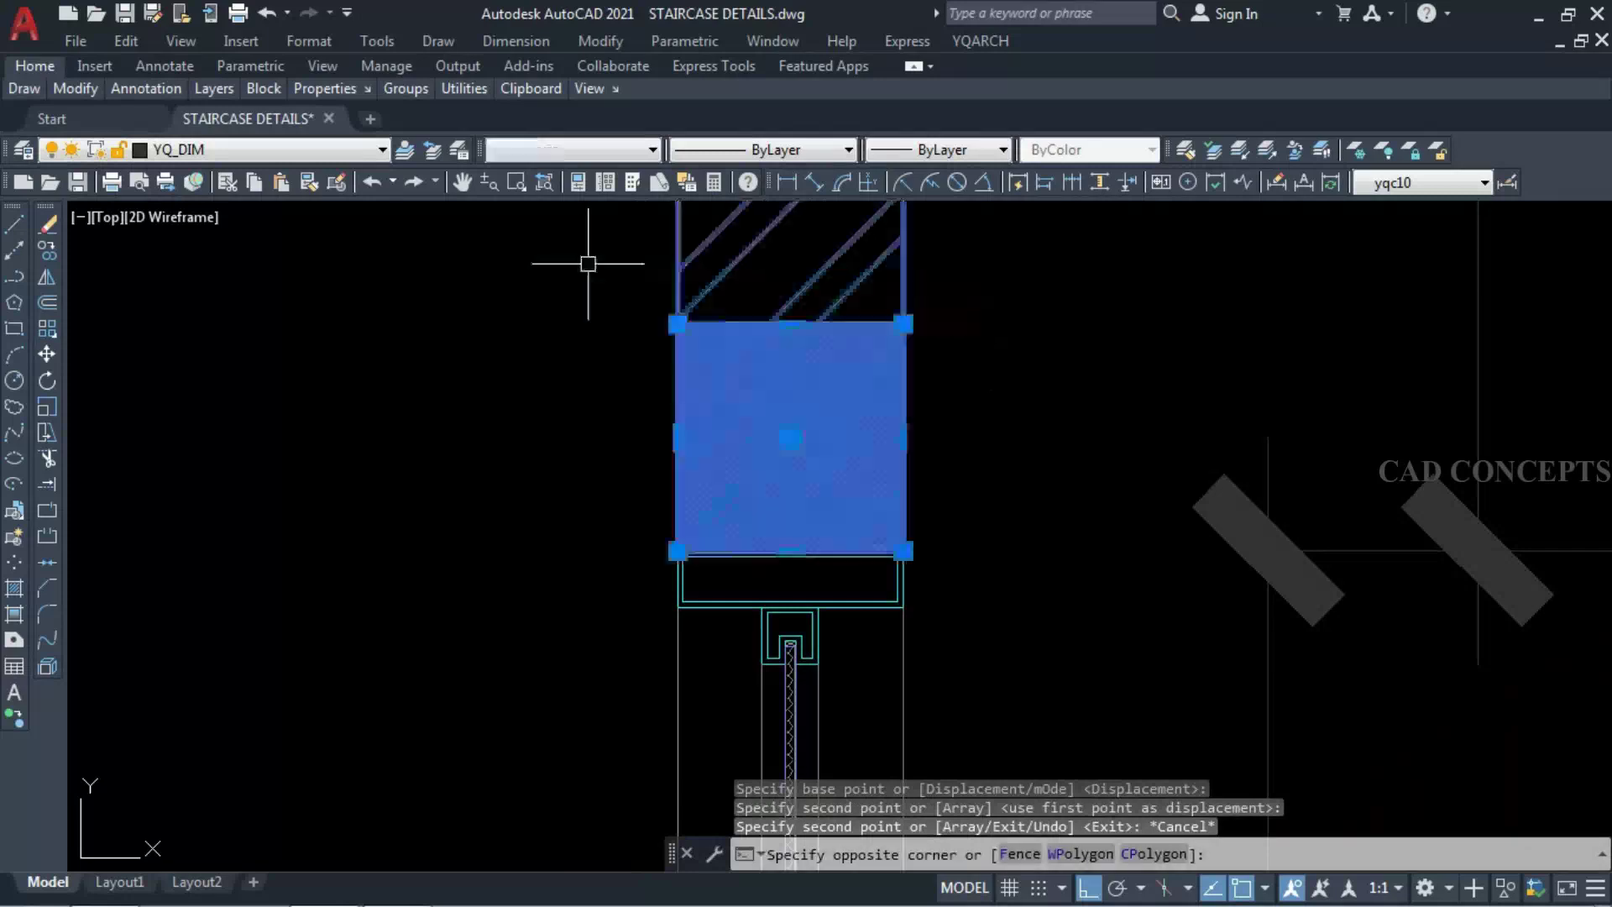
pyautogui.click(587, 262)
pyautogui.press('Escape')
pyautogui.click(729, 260)
pyautogui.click(631, 300)
pyautogui.click(903, 551)
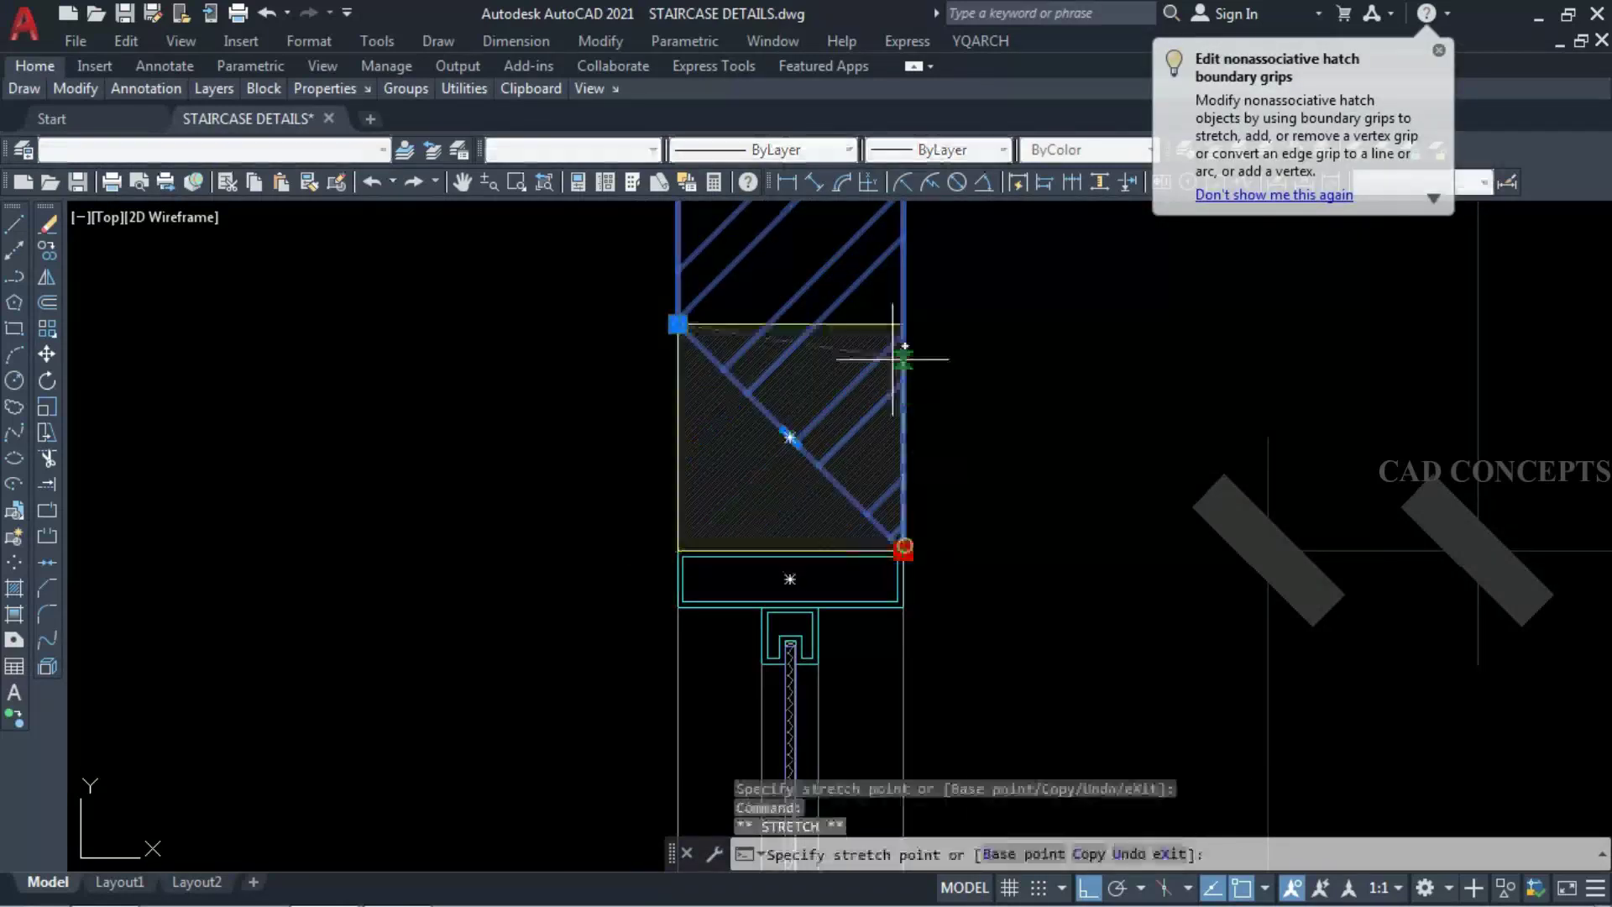
pyautogui.press('Escape')
pyautogui.scroll(-5, 551, 461)
pyautogui.click(697, 390)
pyautogui.click(630, 441)
pyautogui.click(663, 418)
pyautogui.click(644, 418)
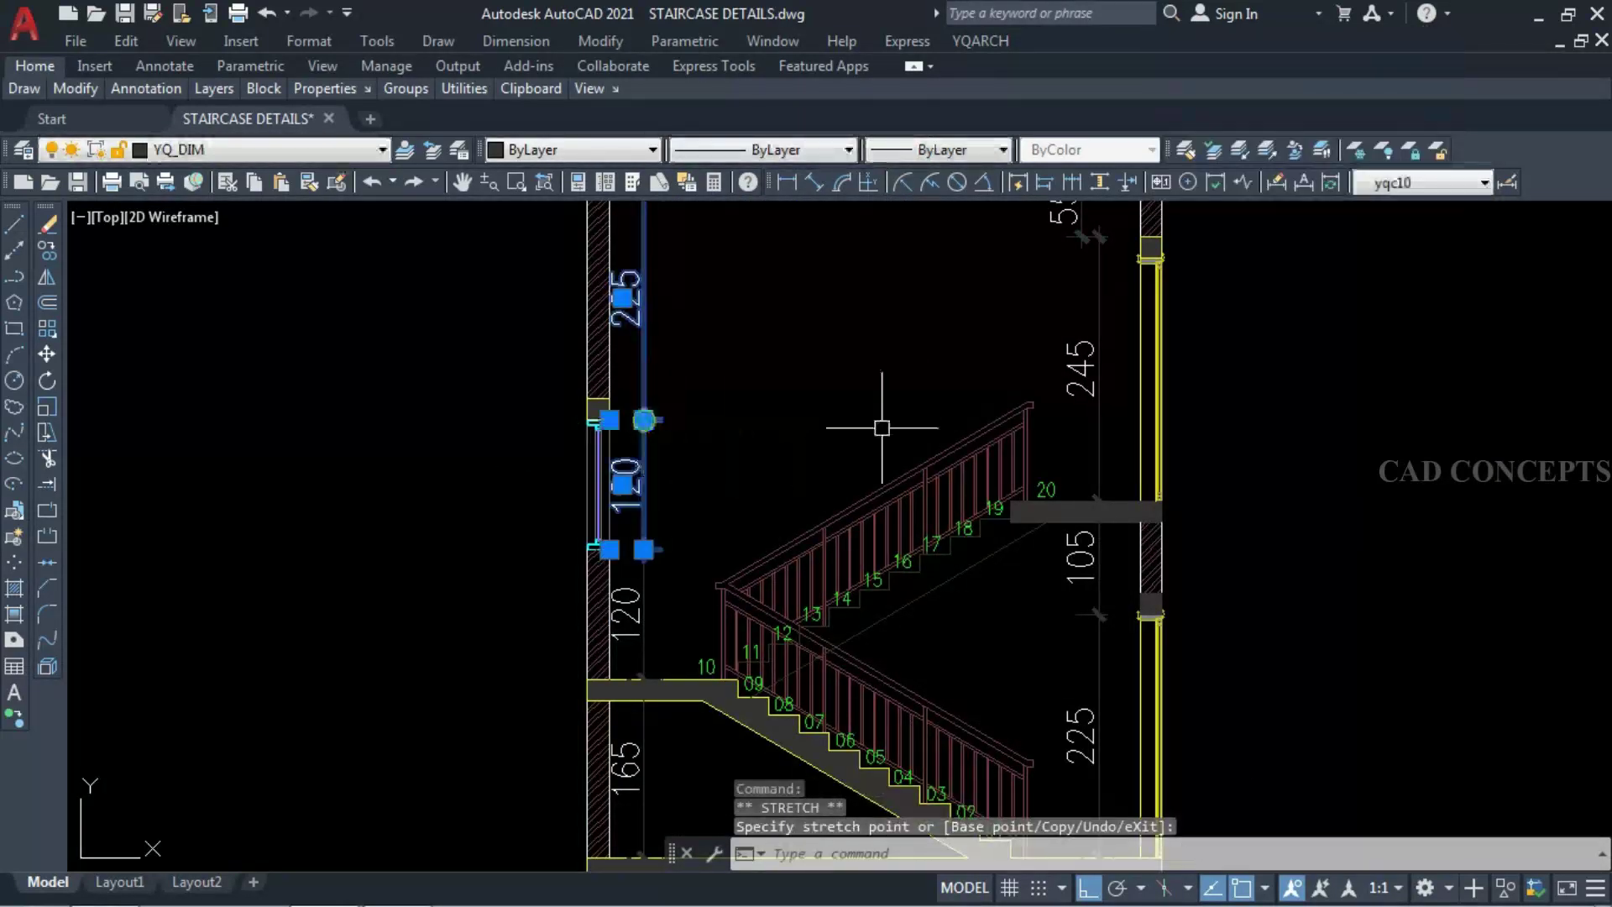
pyautogui.press('Escape')
# - Draw a horizontal line across the roof joining the tops of the two parapets
pyautogui.scroll(-4, 724, 344)
pyautogui.write('l')
pyautogui.press('Return')
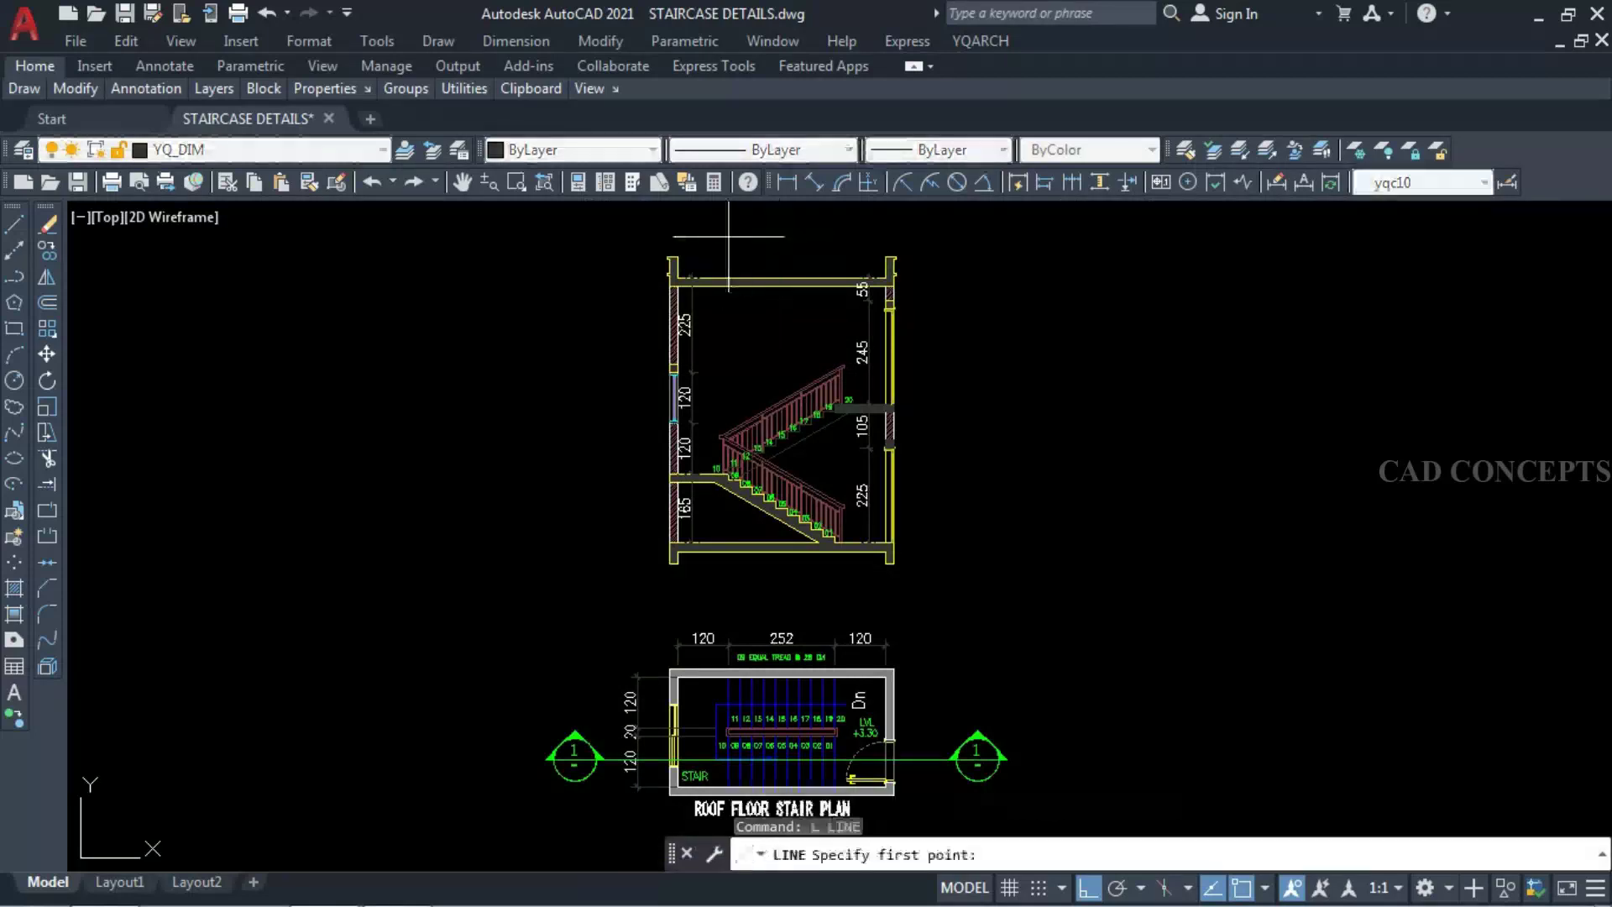
pyautogui.click(886, 257)
pyautogui.press('Escape')
pyautogui.press('Escape')
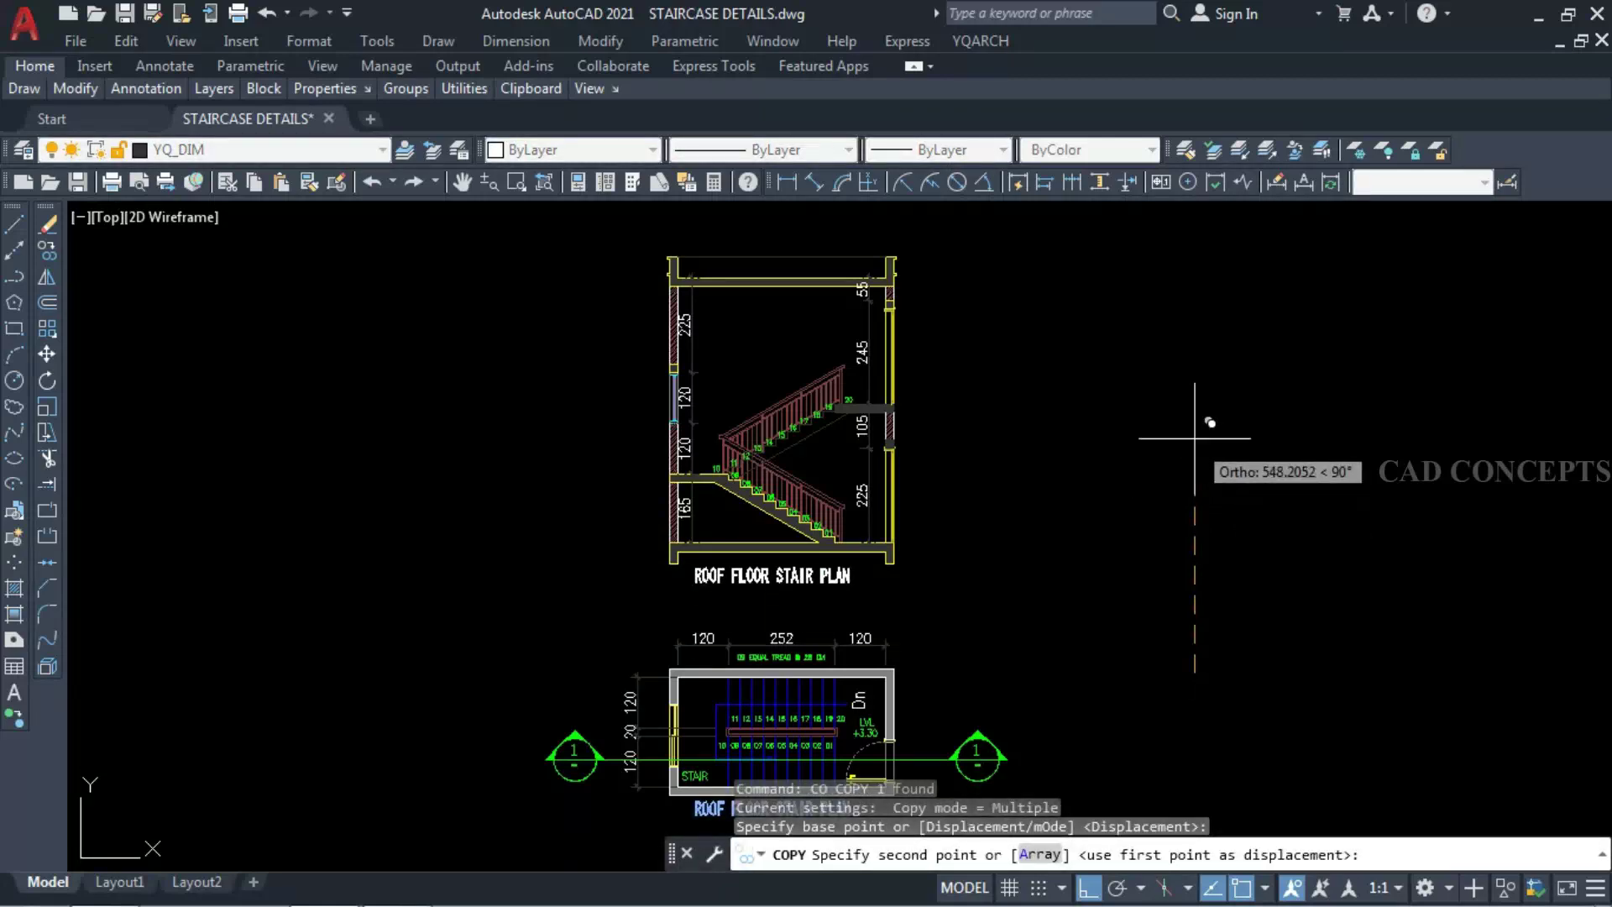
# - Add the title SECTION 1-1 centred beneath the staircase section
pyautogui.click(1119, 544)
pyautogui.press('Escape')
pyautogui.doubleClick(751, 572)
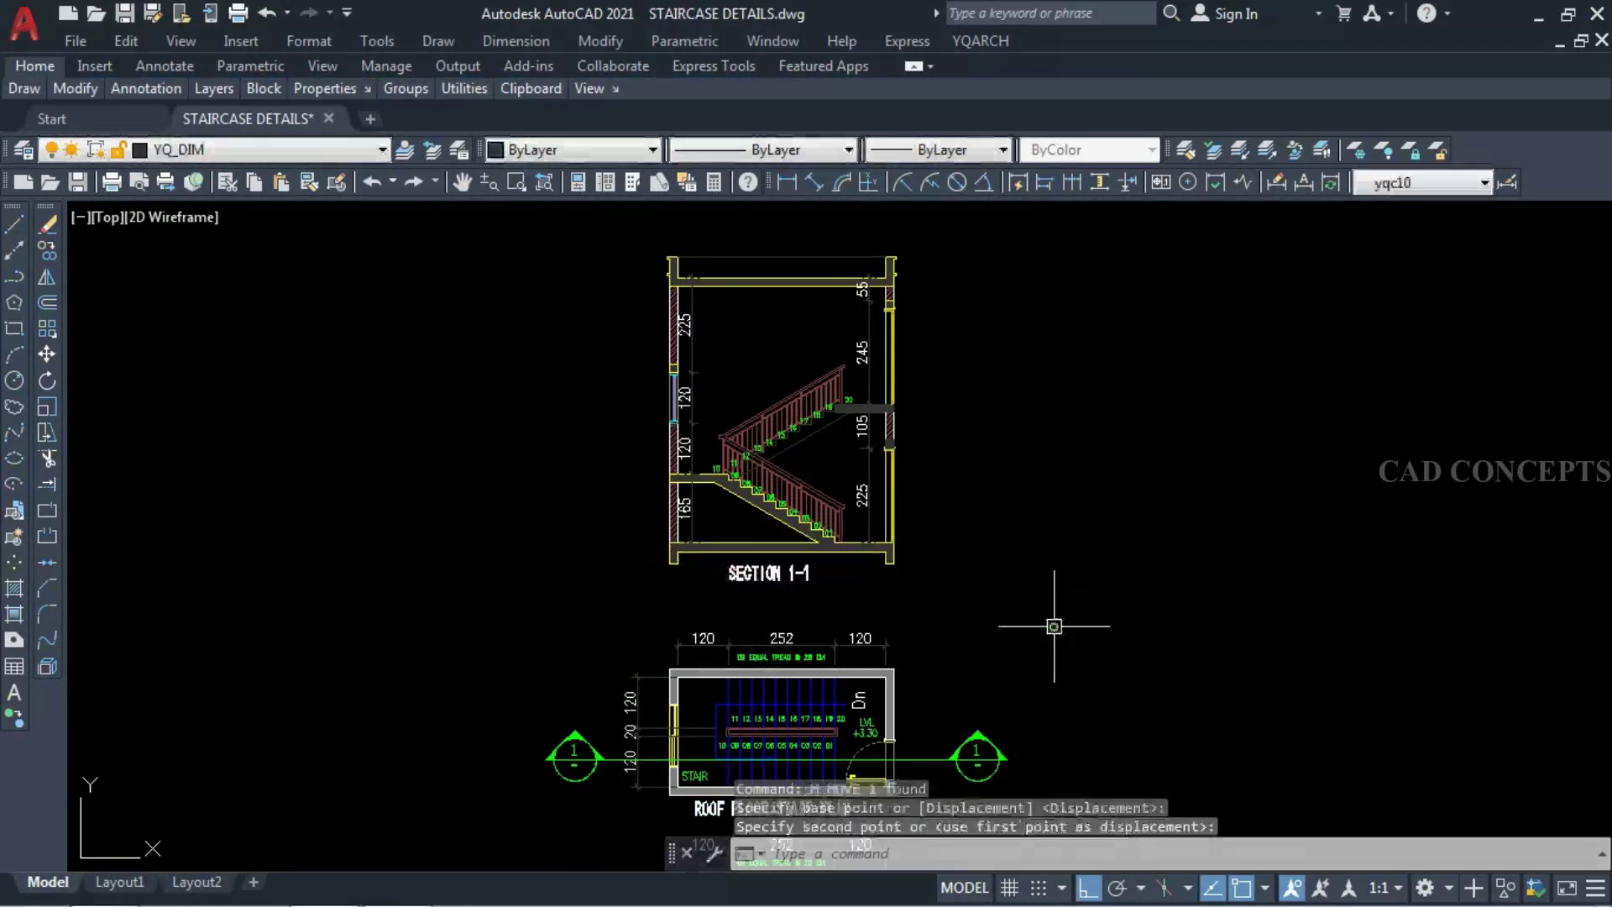
# - Draw horizontal level lines outward past the door wall at the ground floor and upper landing levels
pyautogui.scroll(4, 915, 432)
pyautogui.press('Return')
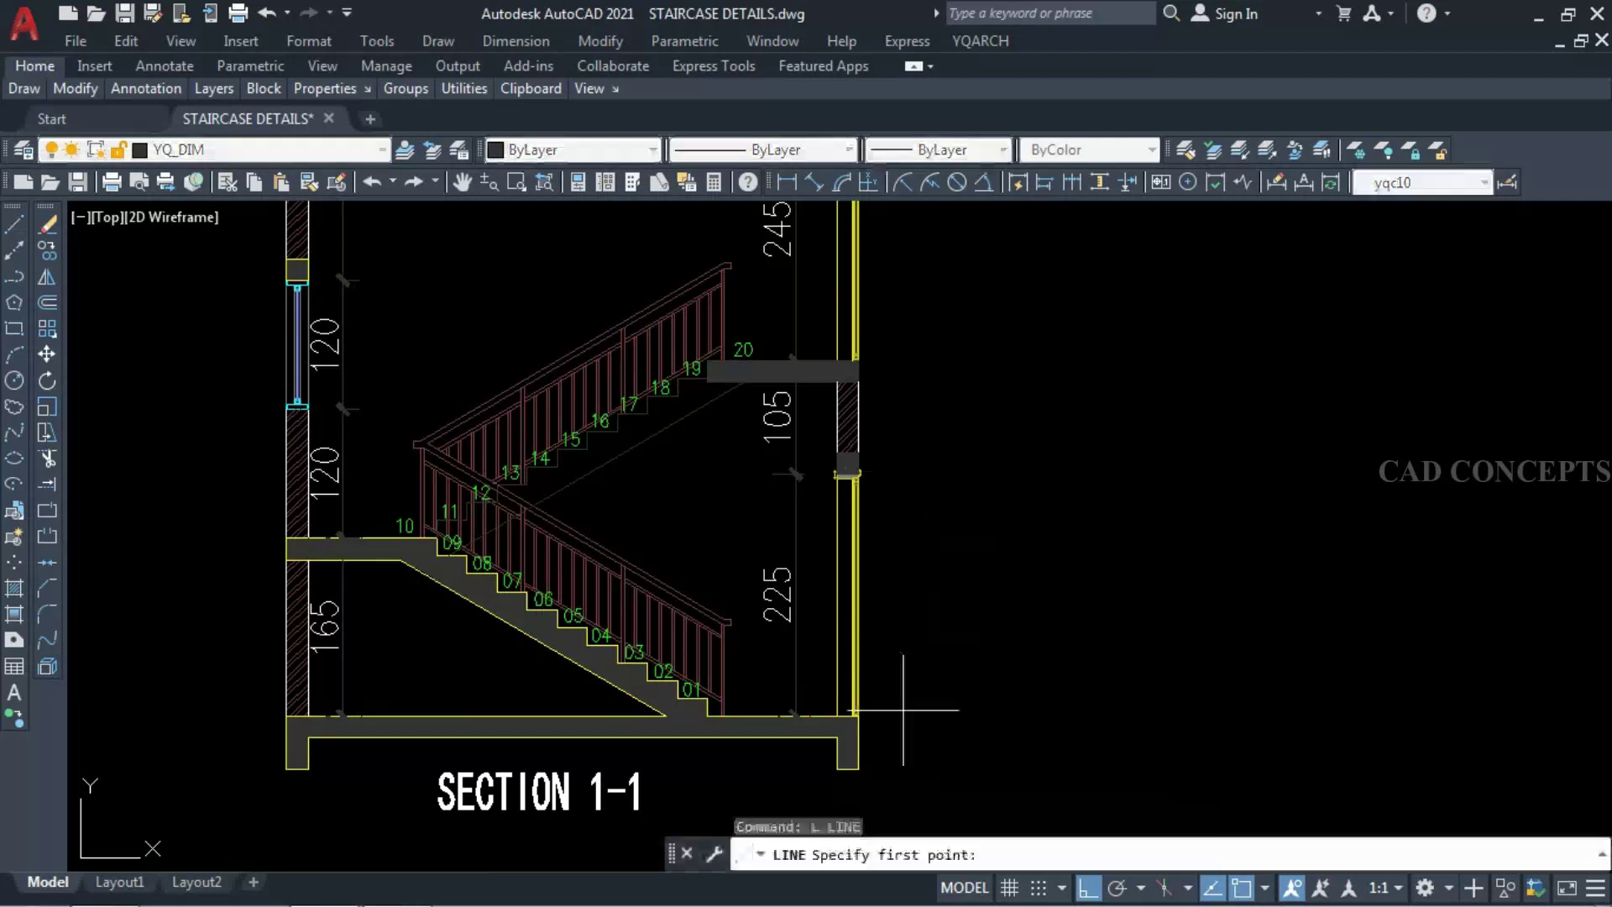
pyautogui.click(810, 715)
pyautogui.click(1099, 705)
pyautogui.press('Return')
pyautogui.press('Return')
pyautogui.click(819, 363)
pyautogui.click(1099, 363)
pyautogui.press('Escape')
# - Draw horizontal level lines outward past the door wall at the roof slab top and parapet top
pyautogui.scroll(-2, 891, 592)
pyautogui.scroll(2, 903, 379)
pyautogui.press('Return')
pyautogui.click(799, 368)
pyautogui.click(1091, 374)
pyautogui.press('Escape')
pyautogui.press('Return')
pyautogui.click(783, 297)
pyautogui.press('Escape')
pyautogui.scroll(-3, 921, 305)
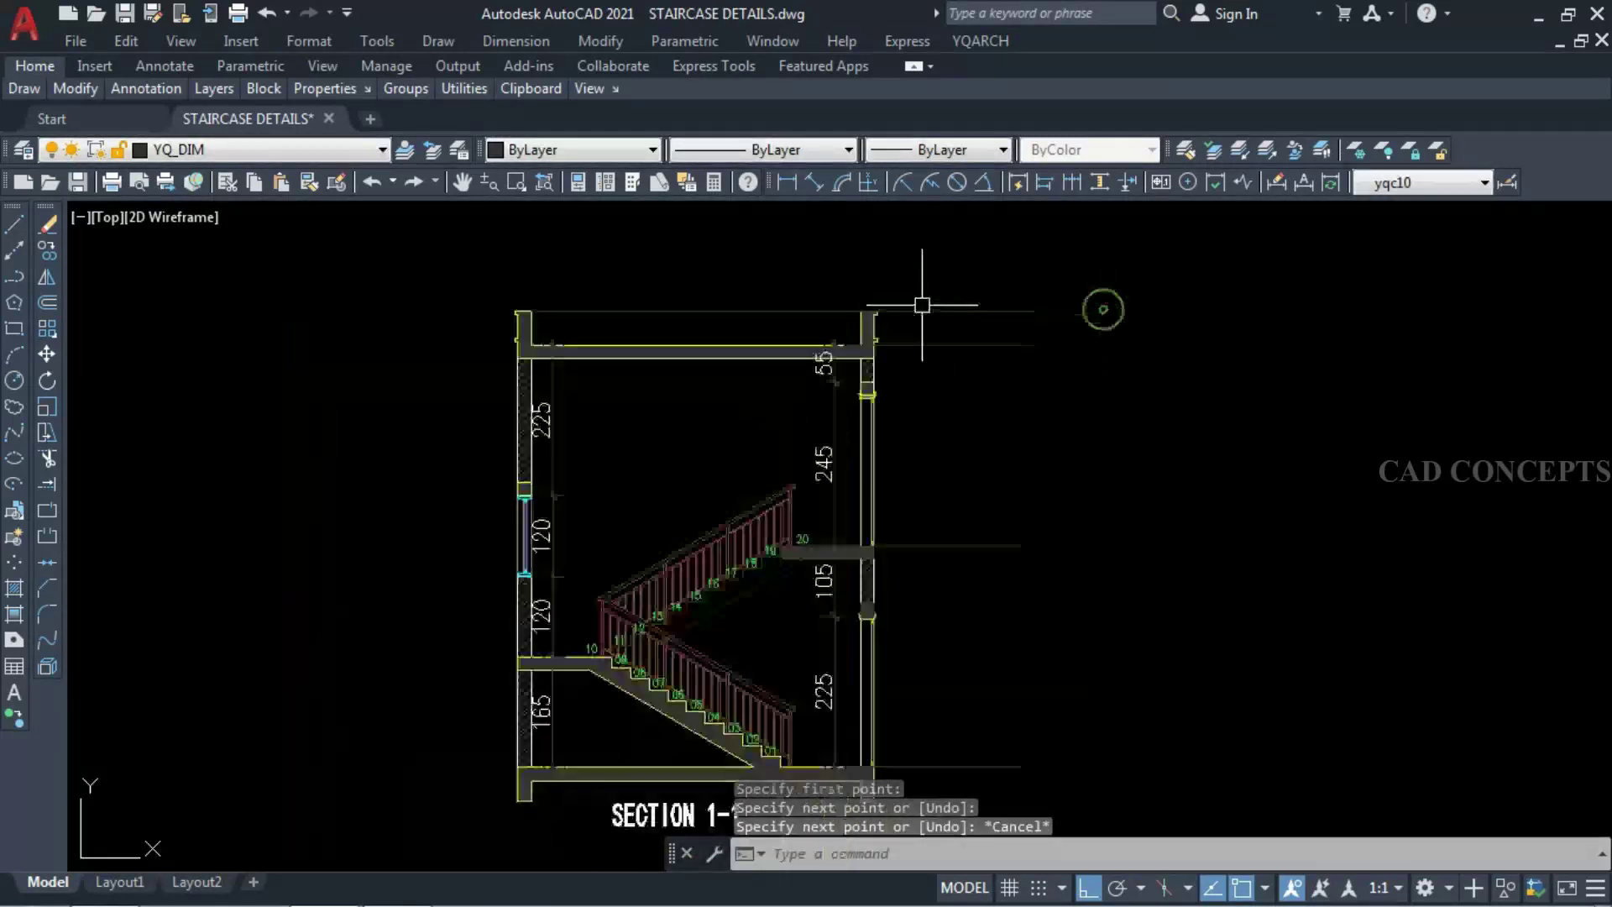
# - Draw a vertical guide line across the four level lines just outside the section's door wall
pyautogui.scroll(-3, 942, 269)
pyautogui.write('l')
pyautogui.press('Return')
pyautogui.click(932, 273)
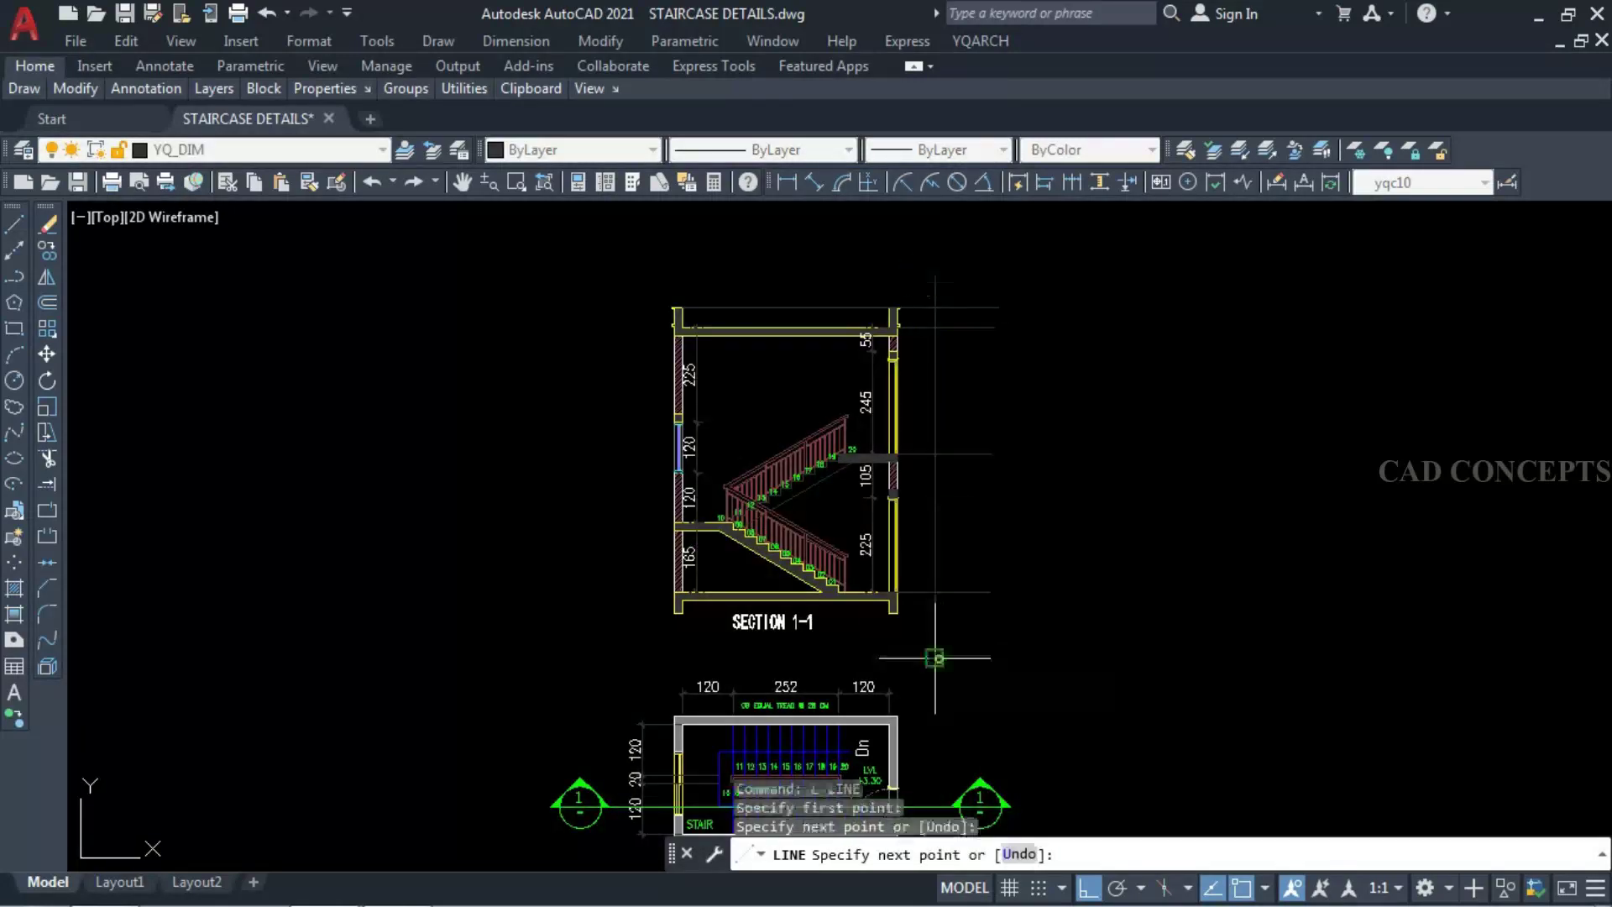
pyautogui.press('Escape')
# - Trim the four level lines so they start clear of the section's outer wall, and remove the vertical guide line
pyautogui.click(959, 614)
pyautogui.click(913, 291)
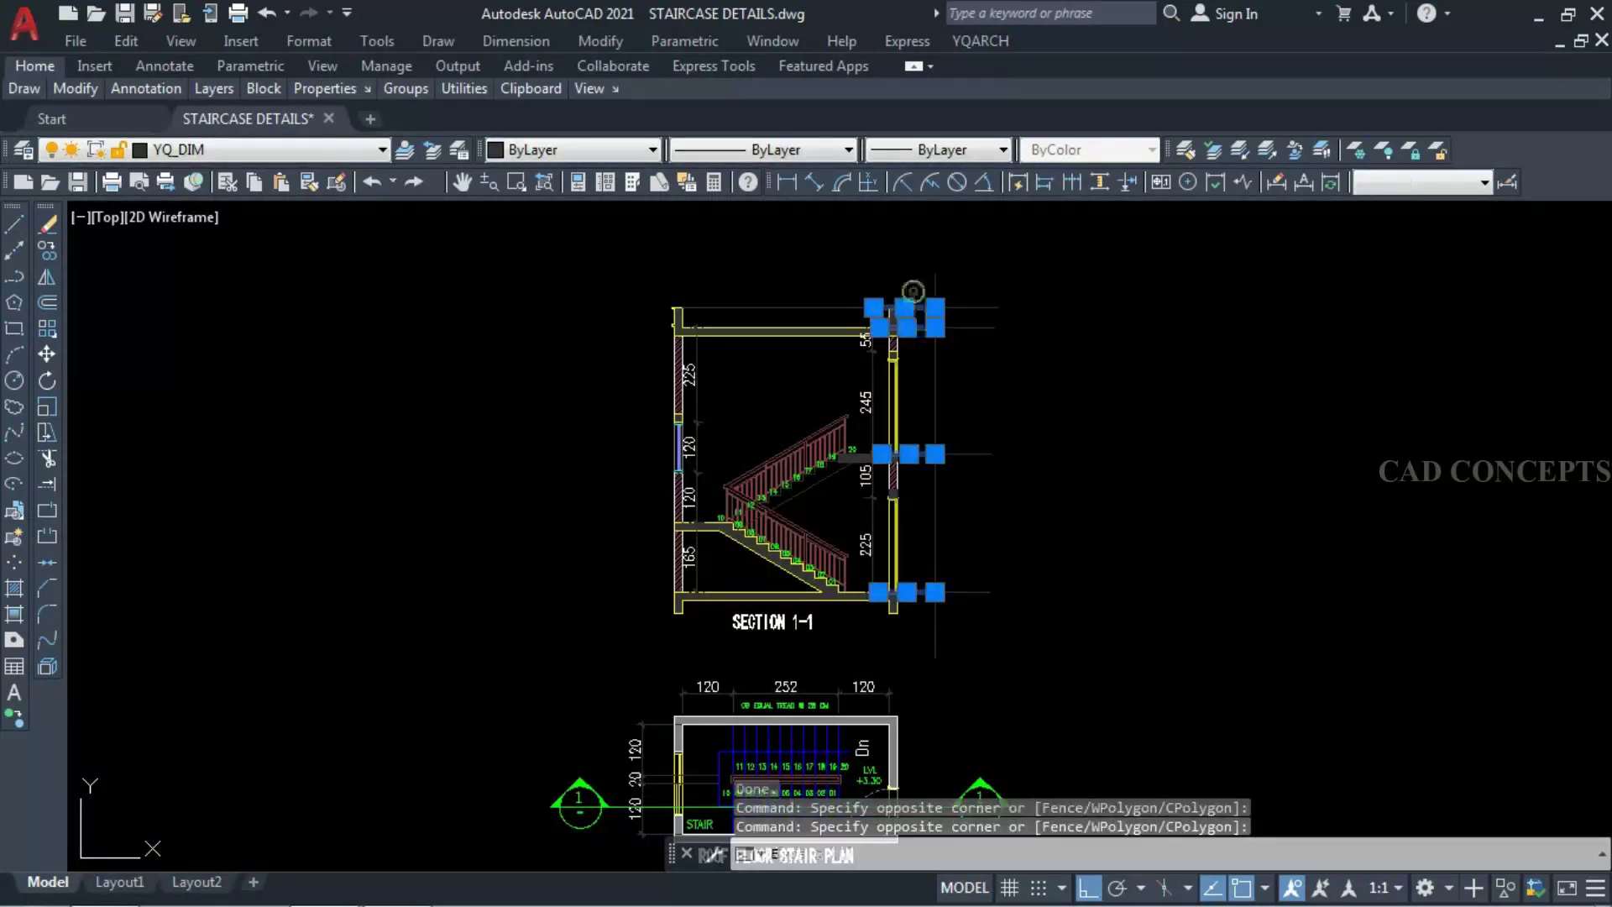
pyautogui.press('Delete')
pyautogui.click(936, 292)
pyautogui.press('space')
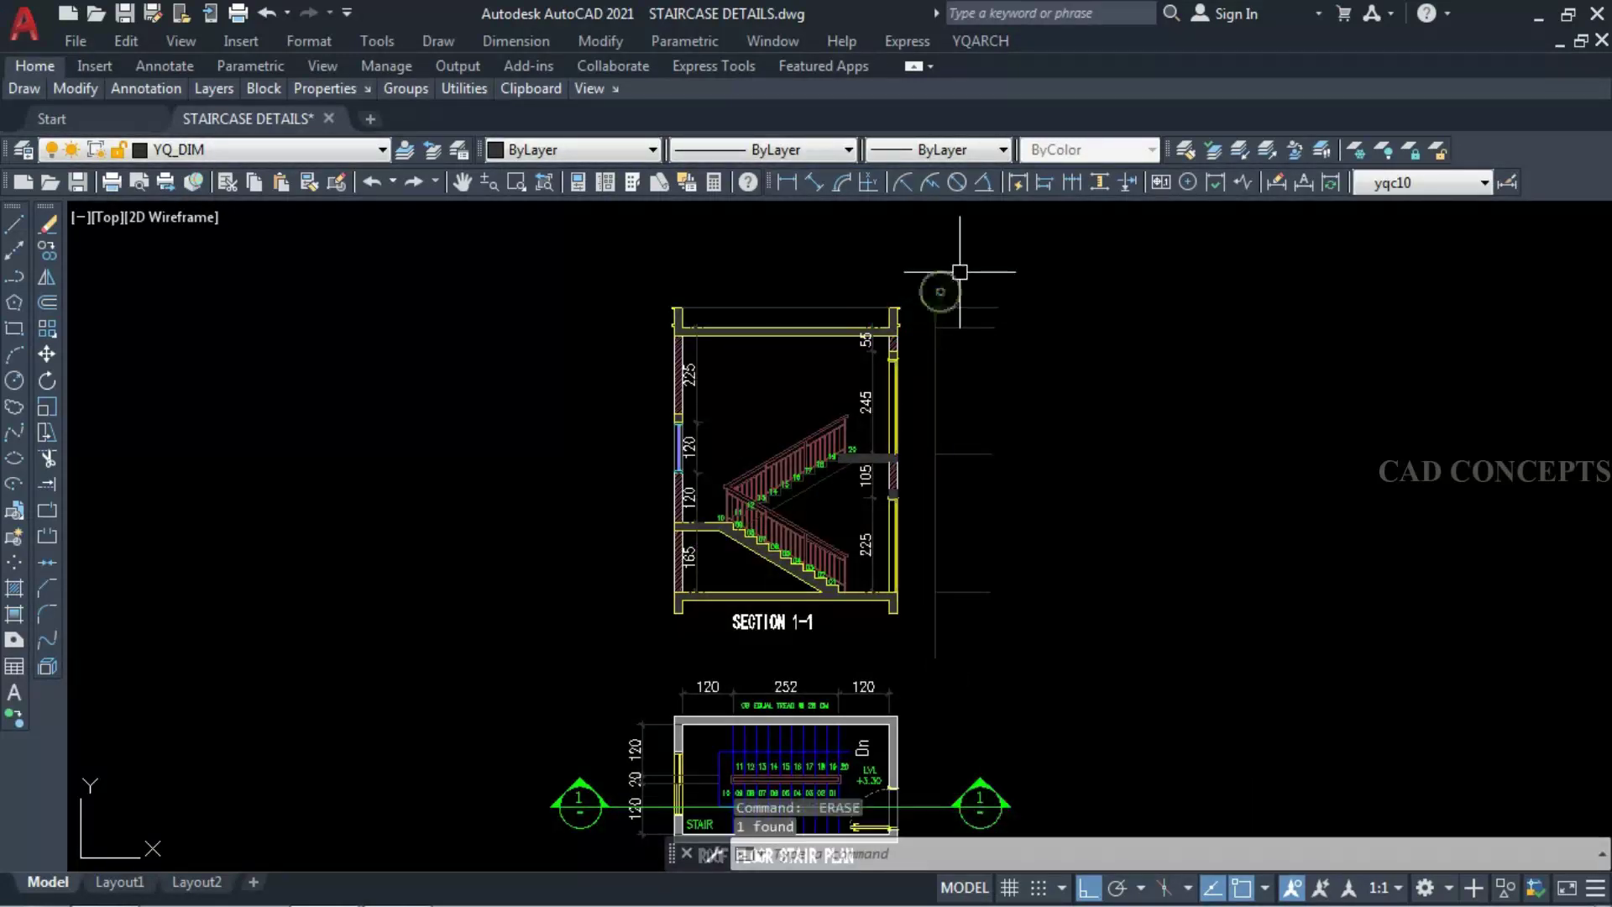
pyautogui.click(918, 284)
pyautogui.click(949, 691)
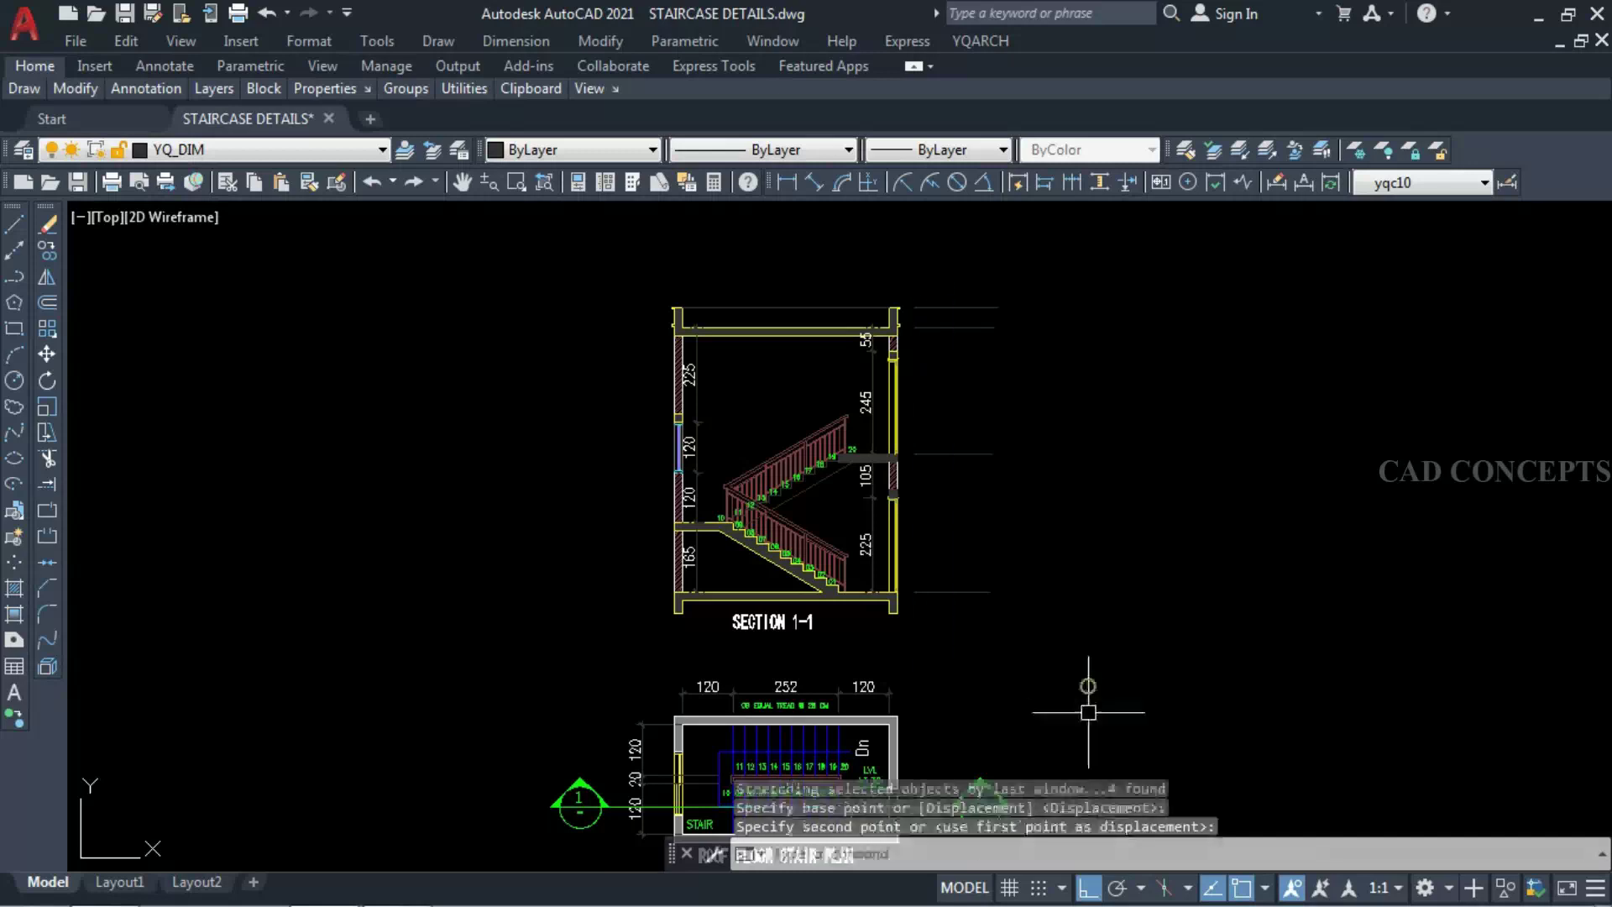
pyautogui.click(1087, 713)
pyautogui.press('Escape')
pyautogui.press('Escape')
# - Dimension the heights between the four level lines with DDXX, and align the level lines and overall height dimension beside the section
pyautogui.write('DDXX')
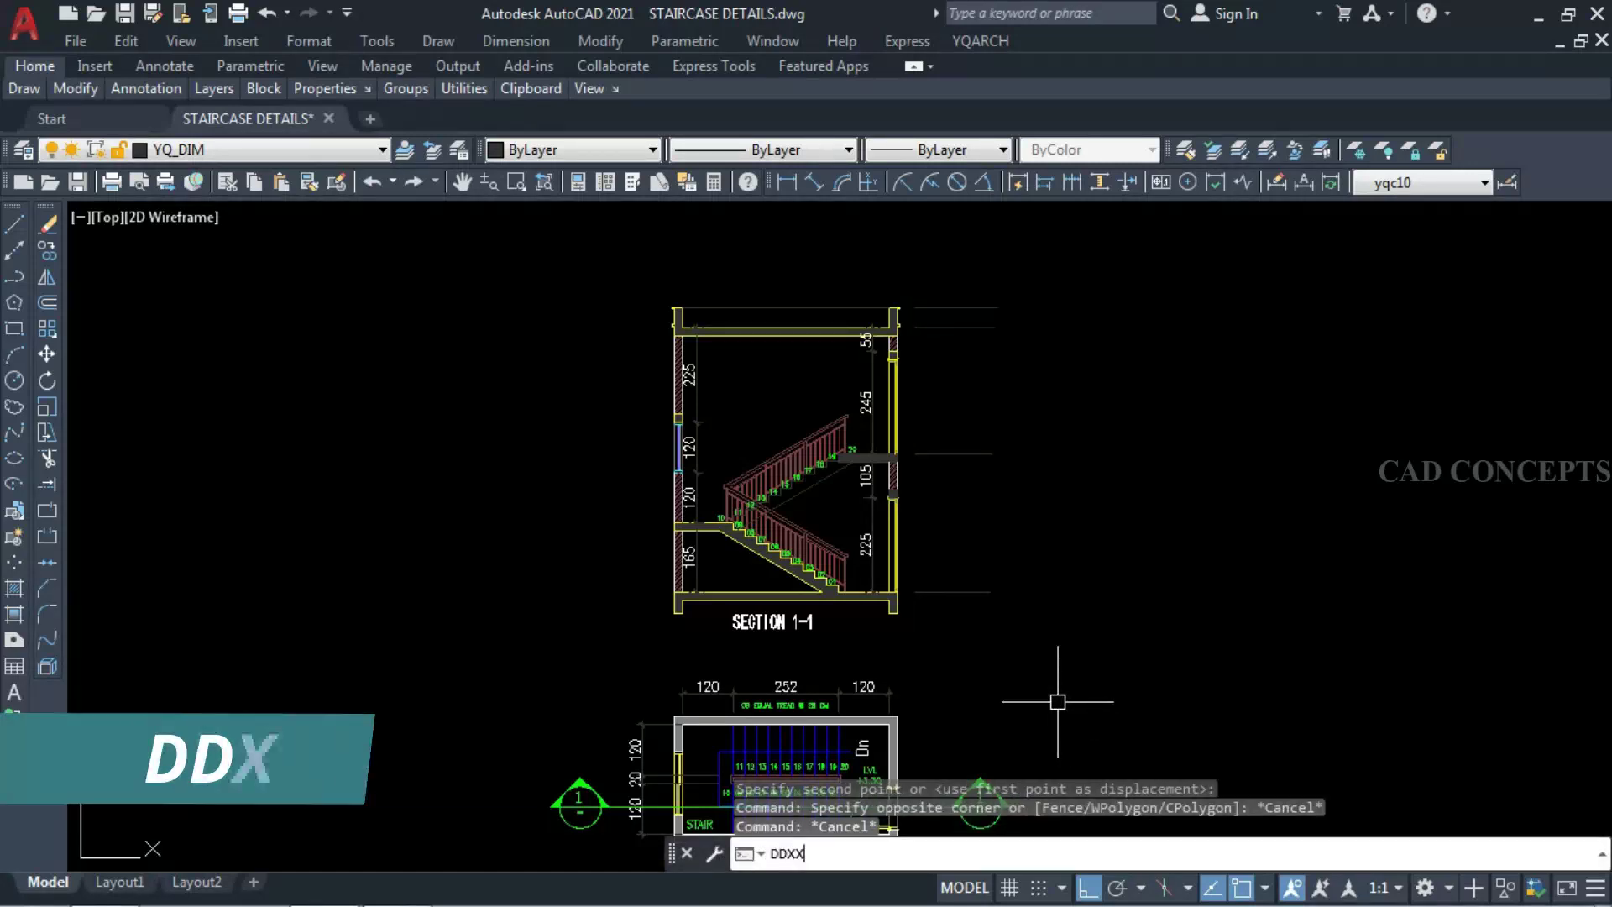
pyautogui.press('Return')
pyautogui.click(945, 634)
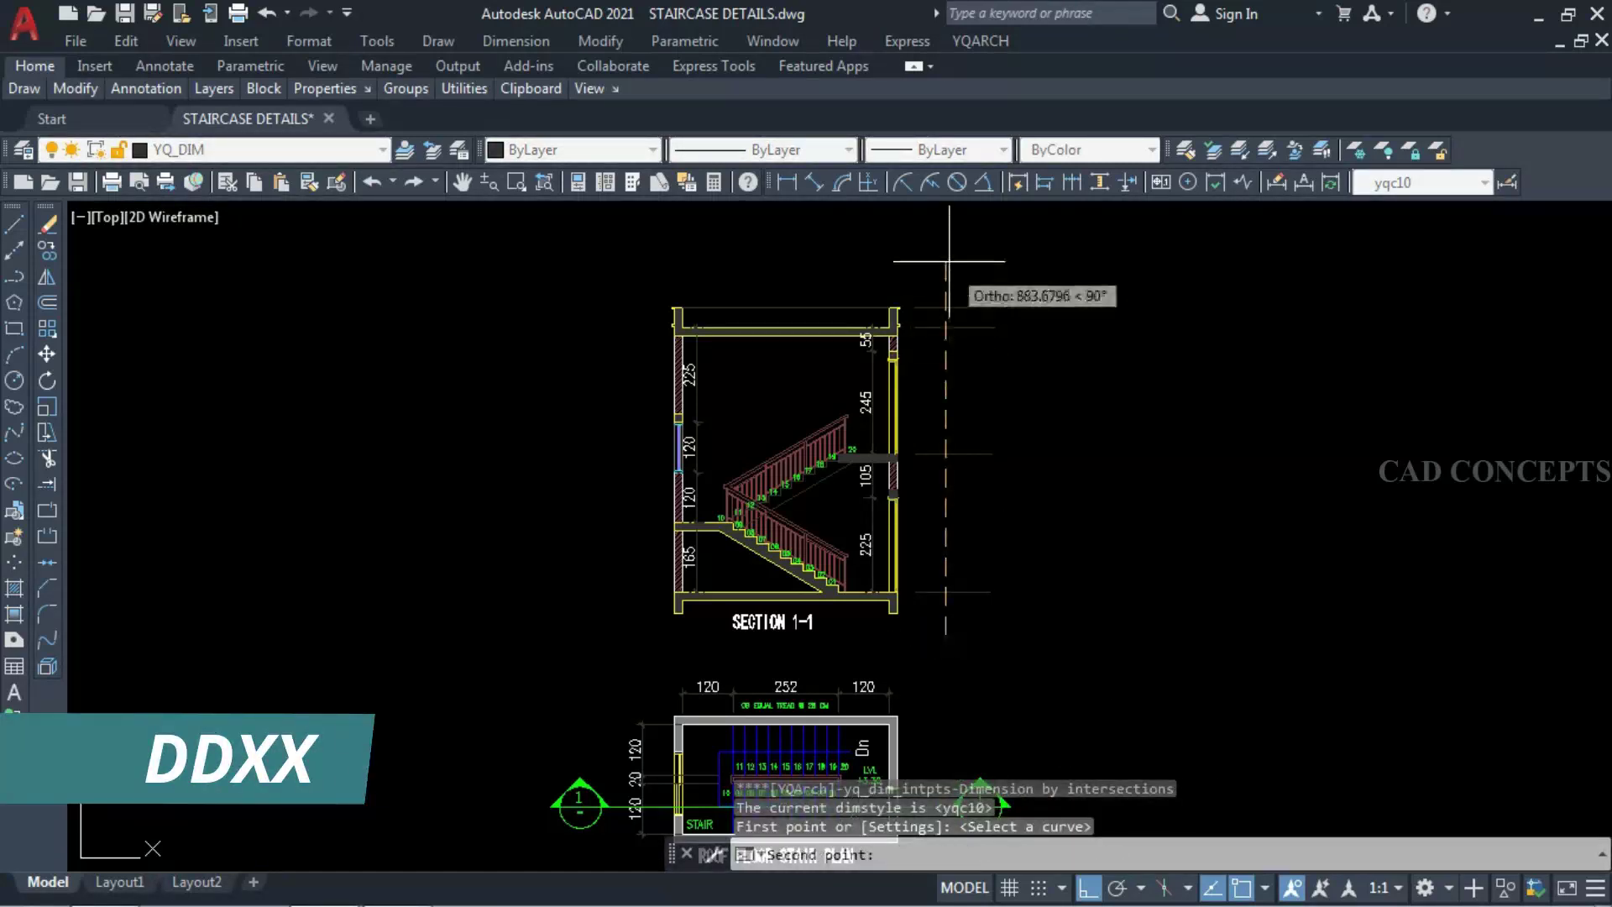
pyautogui.click(951, 224)
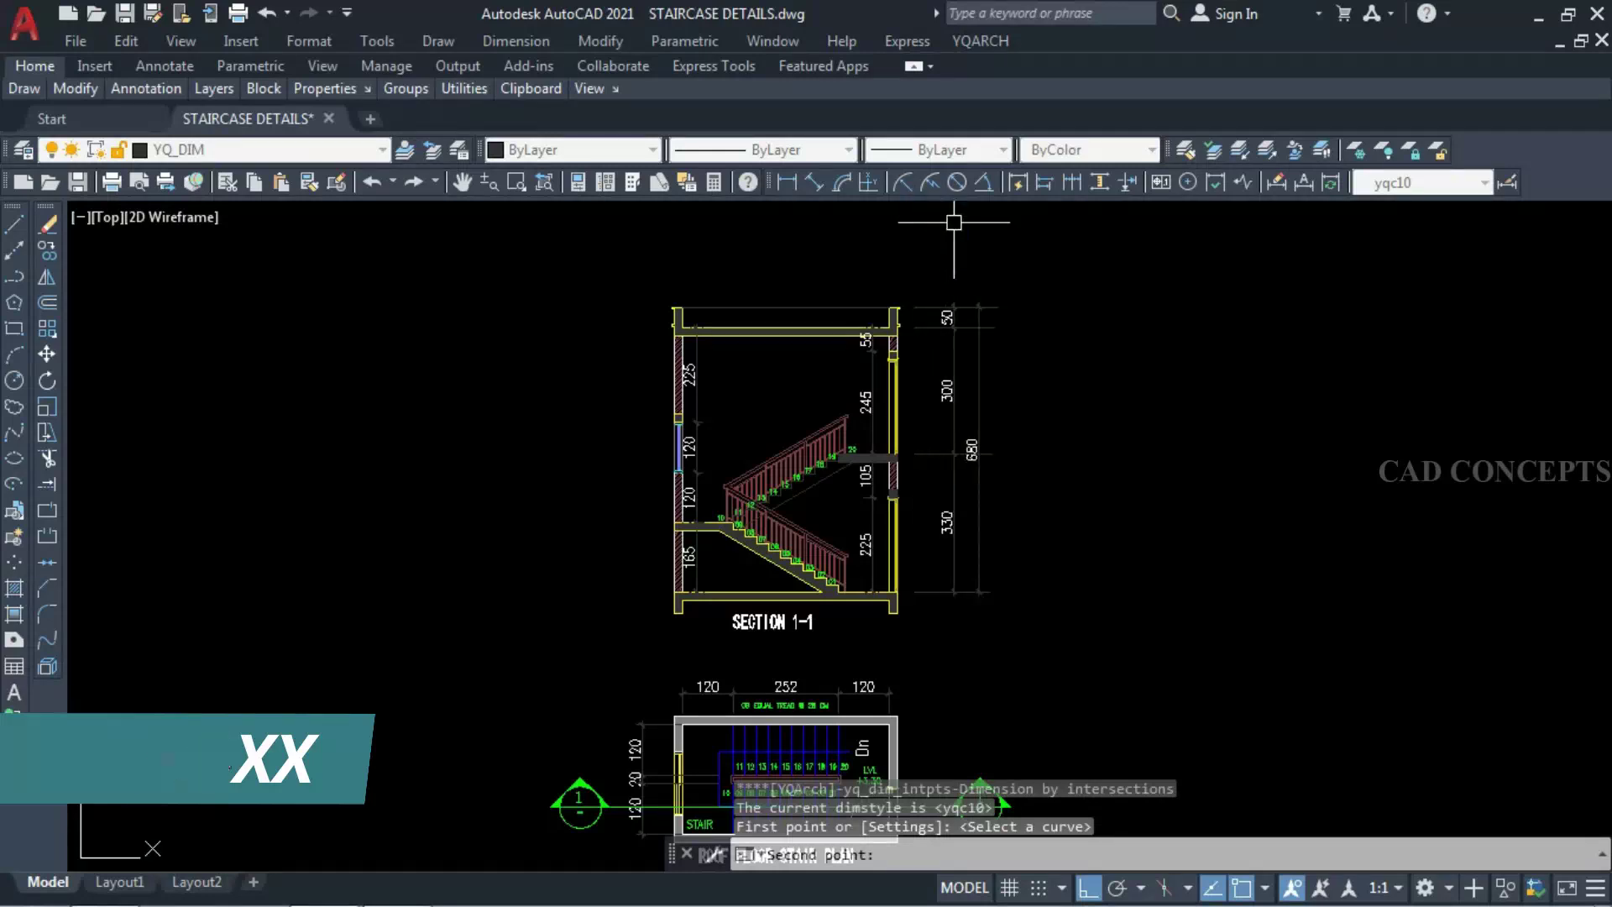
pyautogui.click(992, 257)
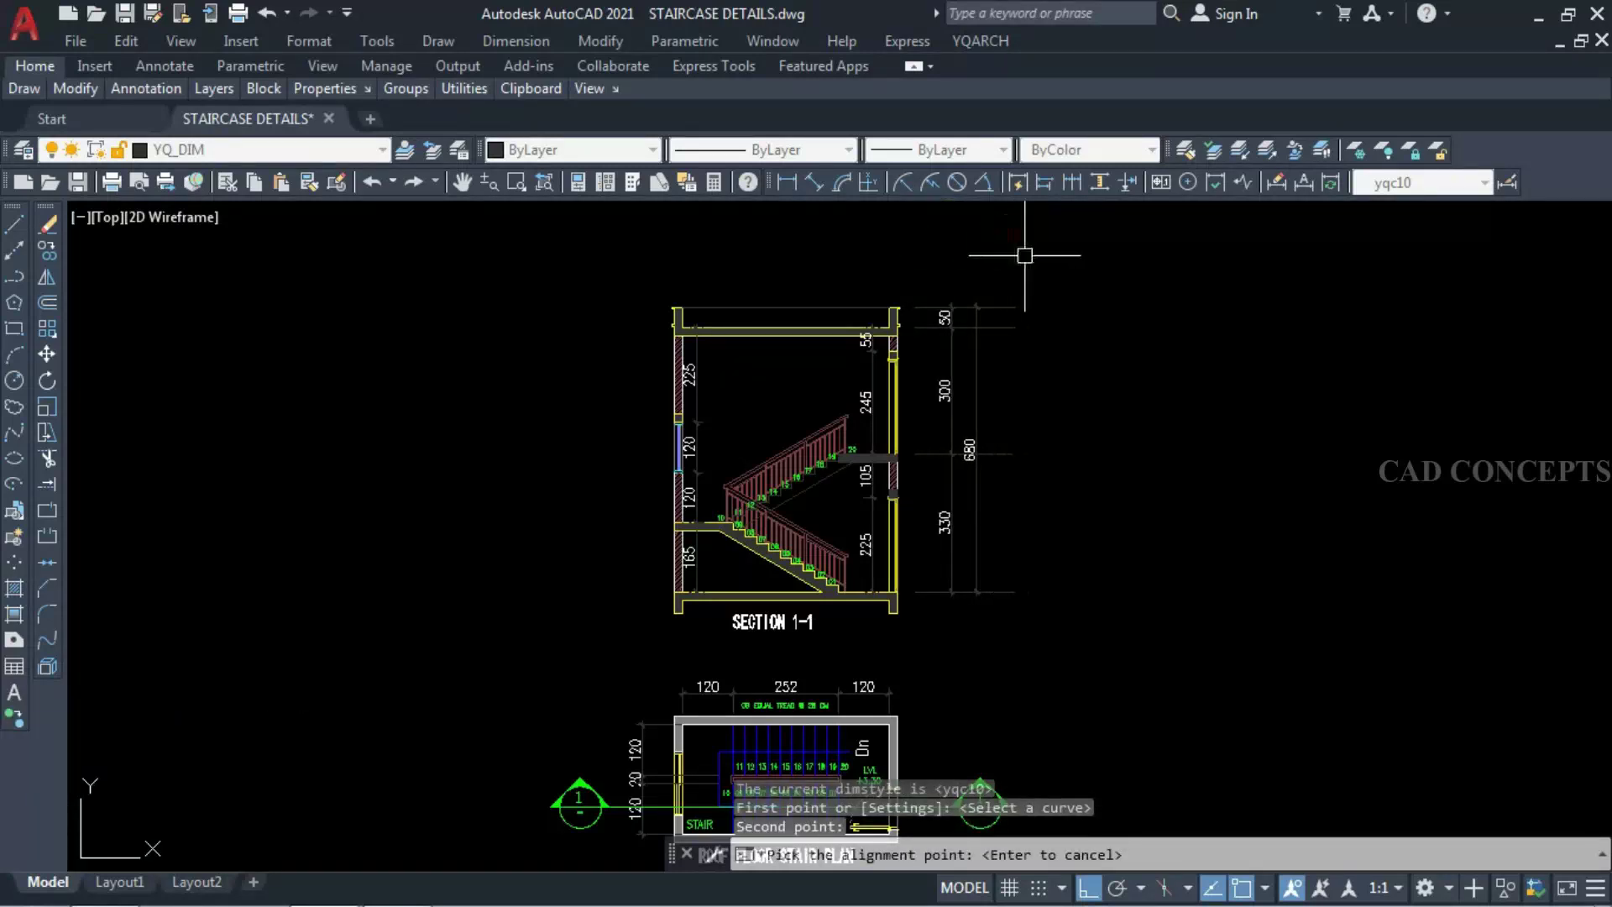
pyautogui.click(1028, 256)
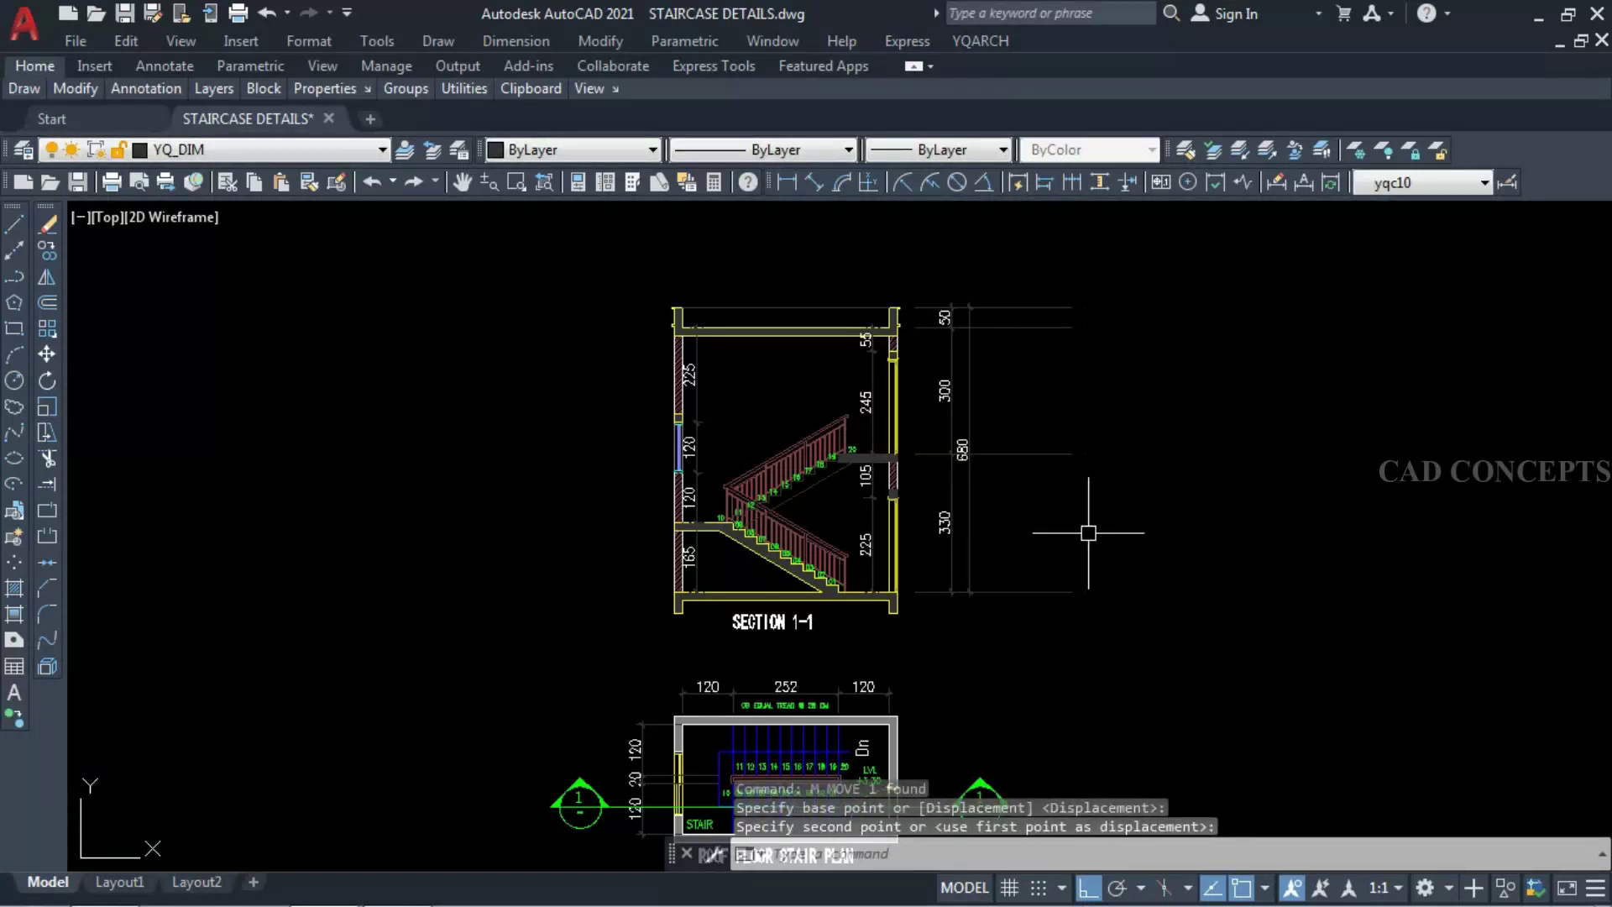
# - Place an upright ±0.000 level marker on the ground floor level line beside the section with the BG command
pyautogui.write('bg')
pyautogui.press('space')
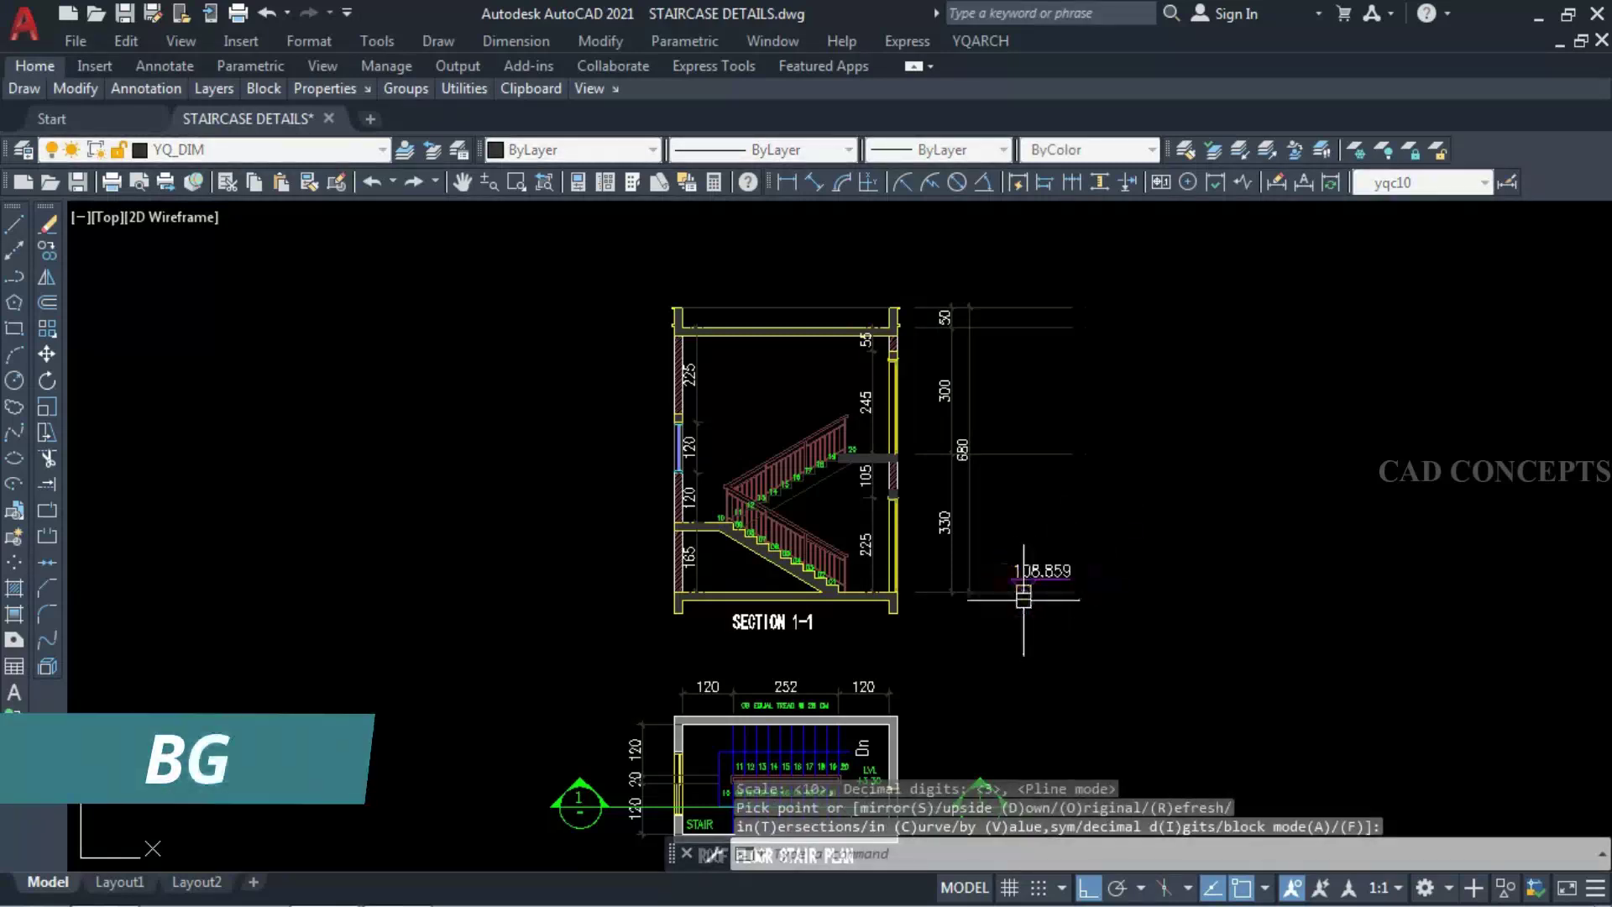
pyautogui.scroll(5, 1026, 594)
pyautogui.click(1007, 656)
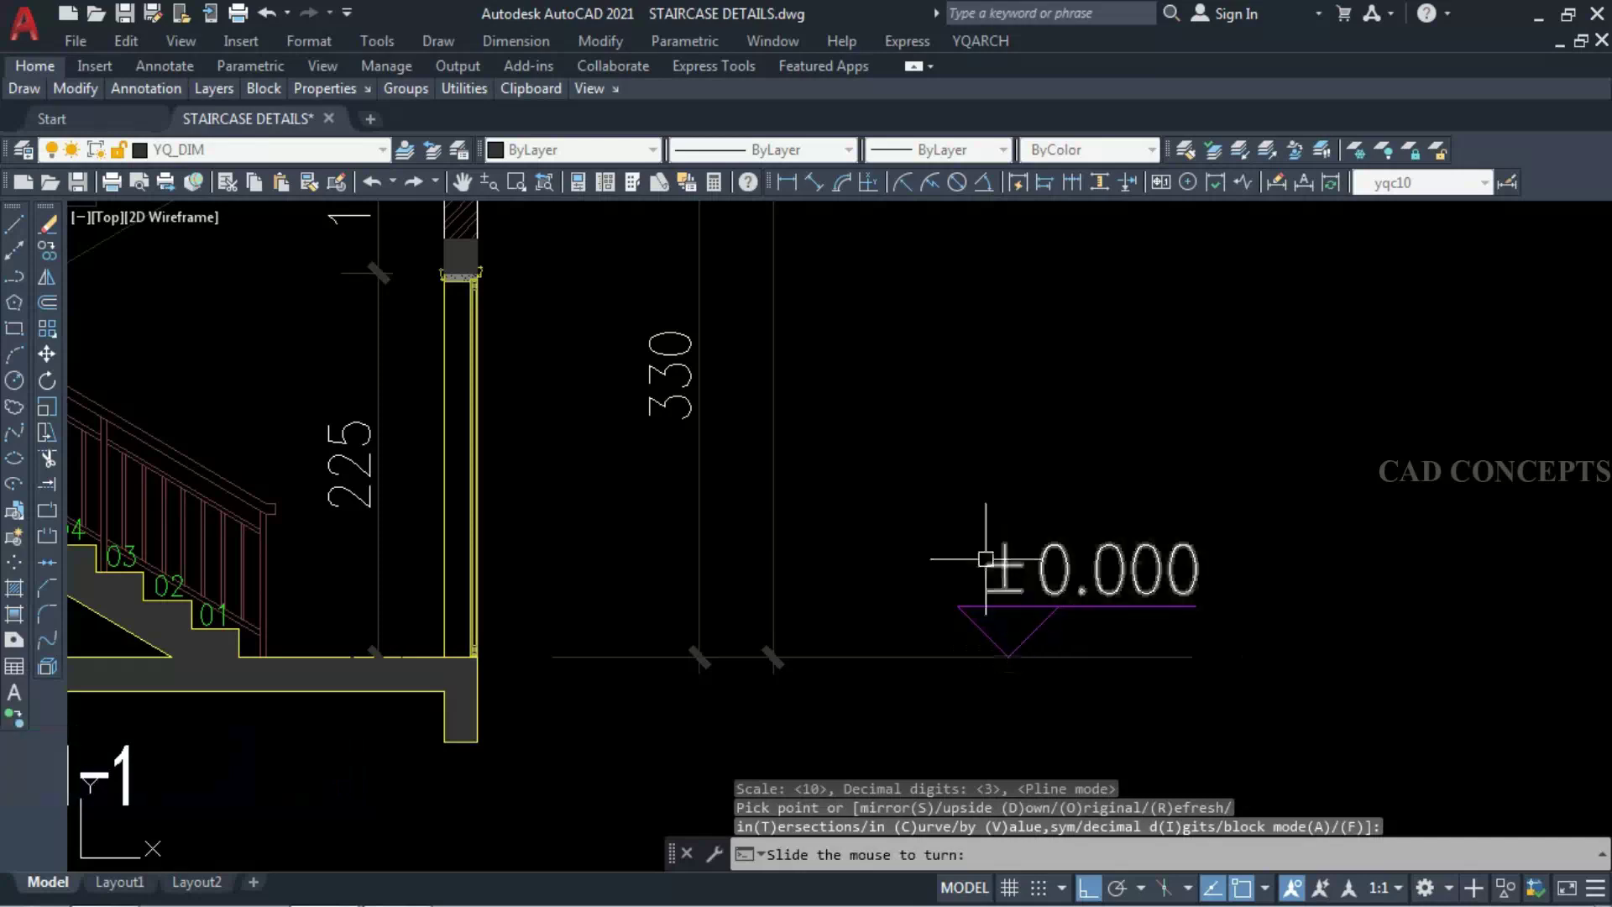
pyautogui.scroll(-2, 932, 676)
pyautogui.scroll(-2, 928, 671)
pyautogui.click(1056, 541)
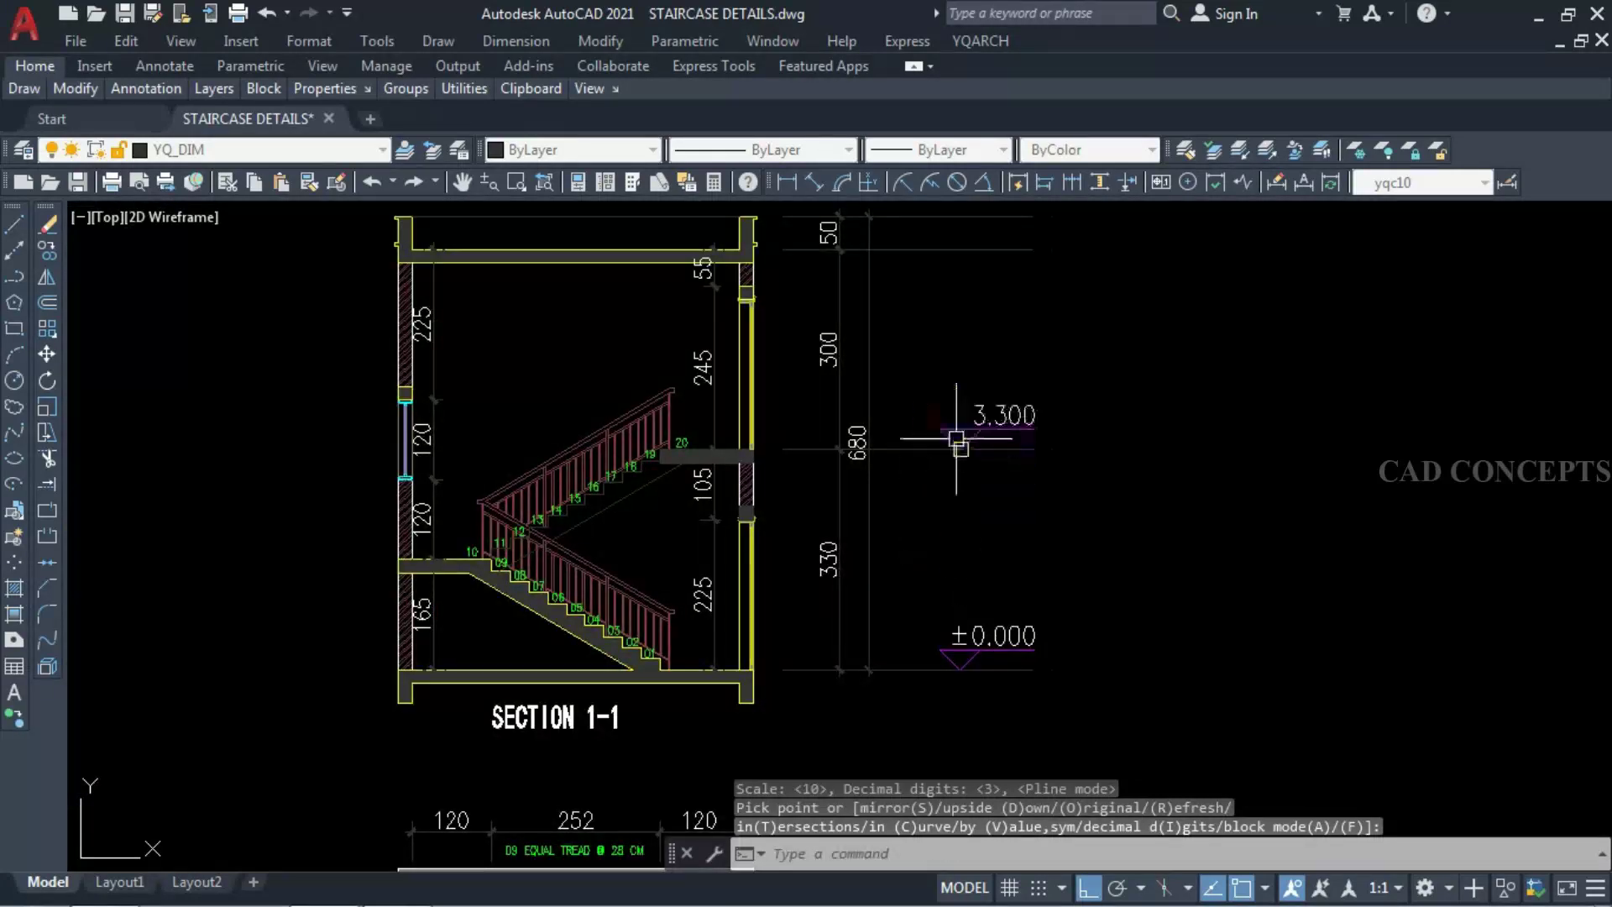
# - Place 3.300, 6.300 and 6.800 level markers on the remaining level lines, flipping the 6.300 marker below its line
pyautogui.click(944, 382)
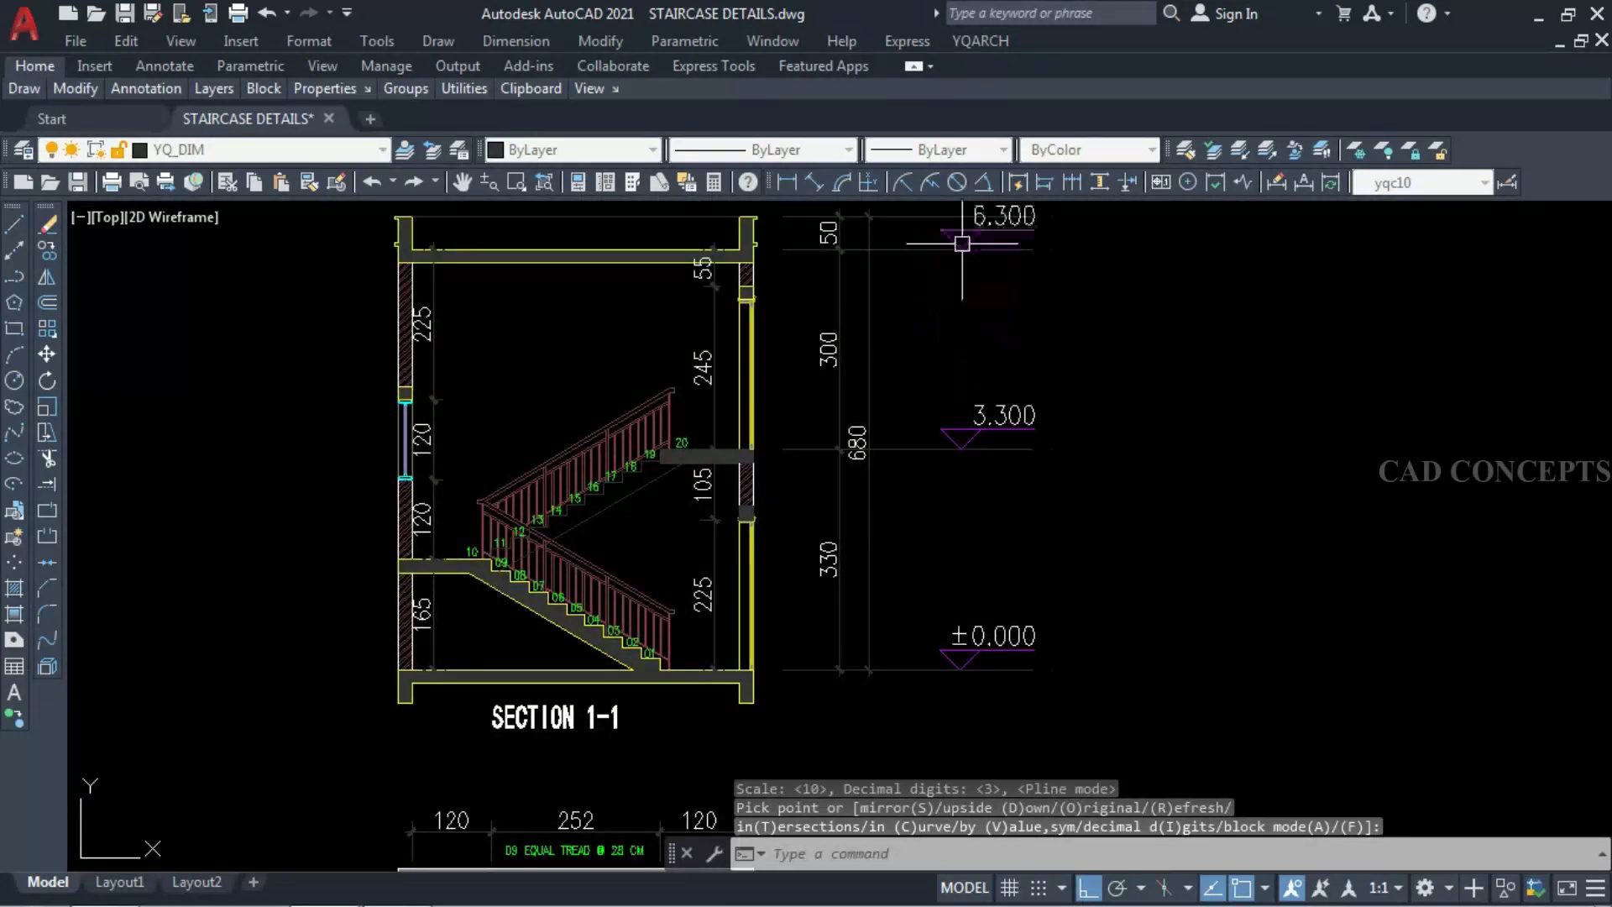
pyautogui.click(932, 331)
pyautogui.moveTo(932, 331); pyautogui.dragTo(932, 415, button='middle')
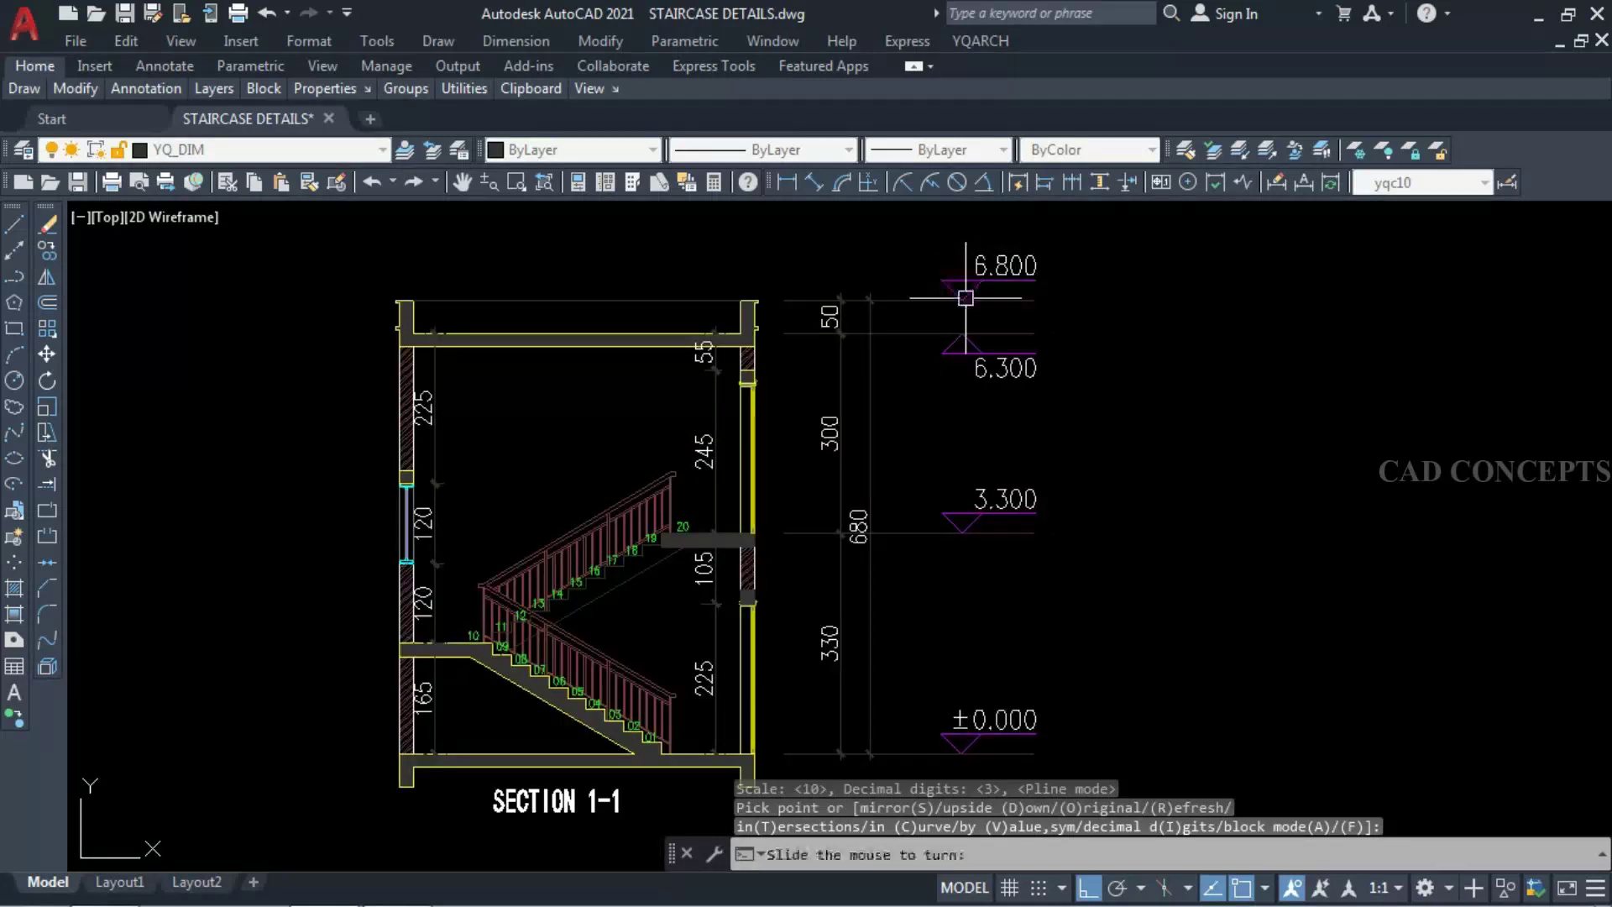
pyautogui.press('Escape')
# - Copy the GROUND FLOOR STAIR PLAN title to just above the ±0.000 level marker beside the section
pyautogui.scroll(-3, 924, 294)
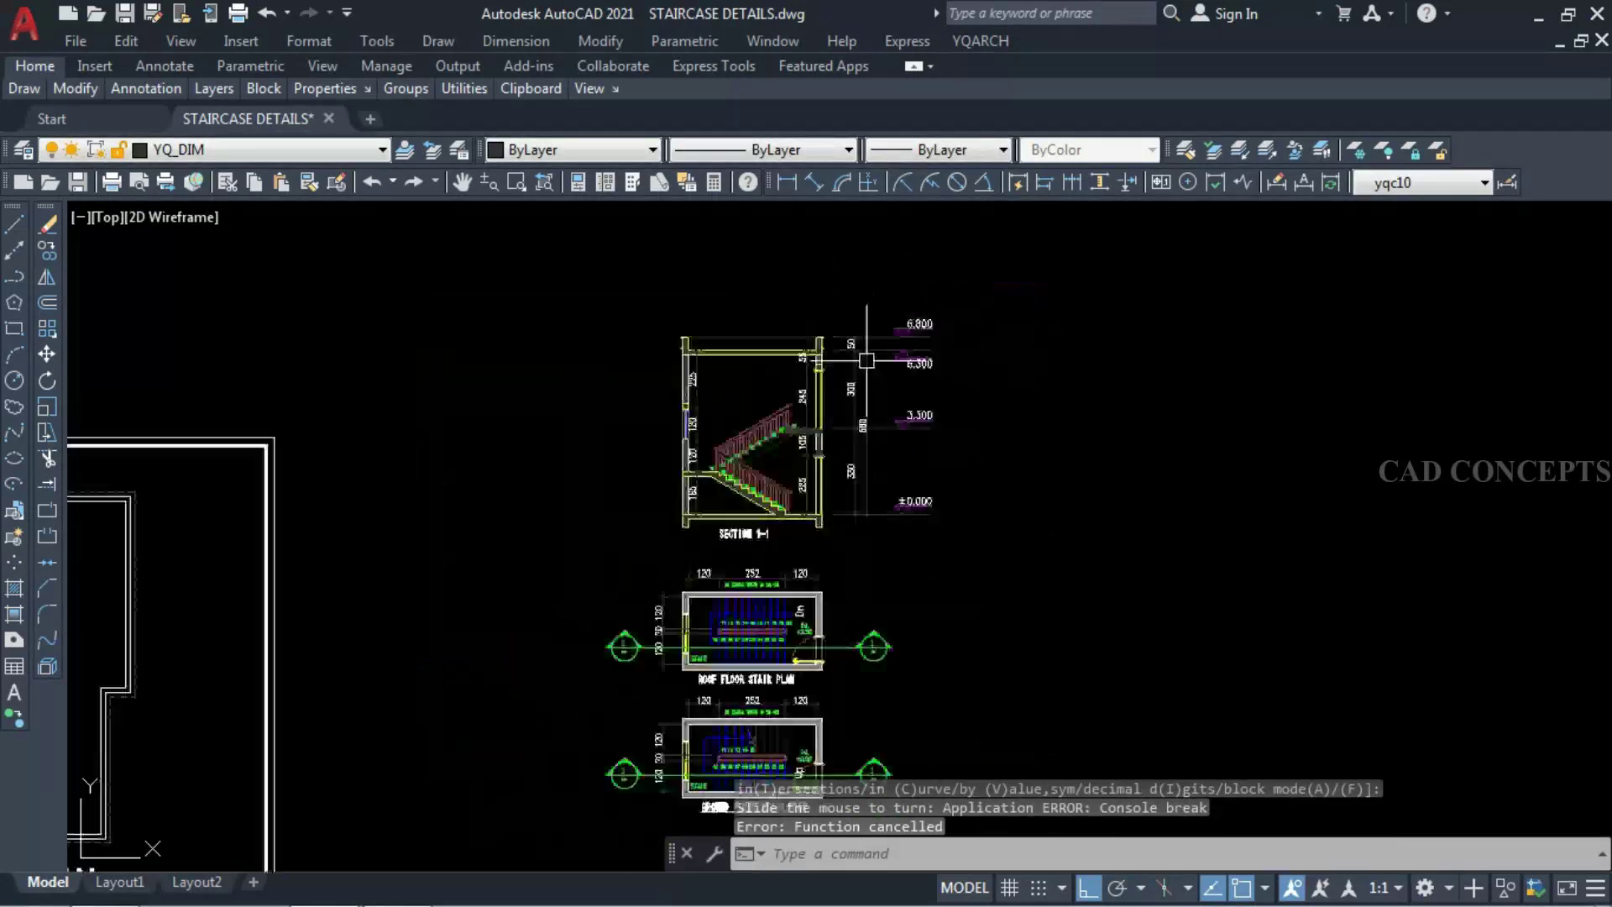
pyautogui.scroll(2, 882, 412)
pyautogui.scroll(-3, 739, 561)
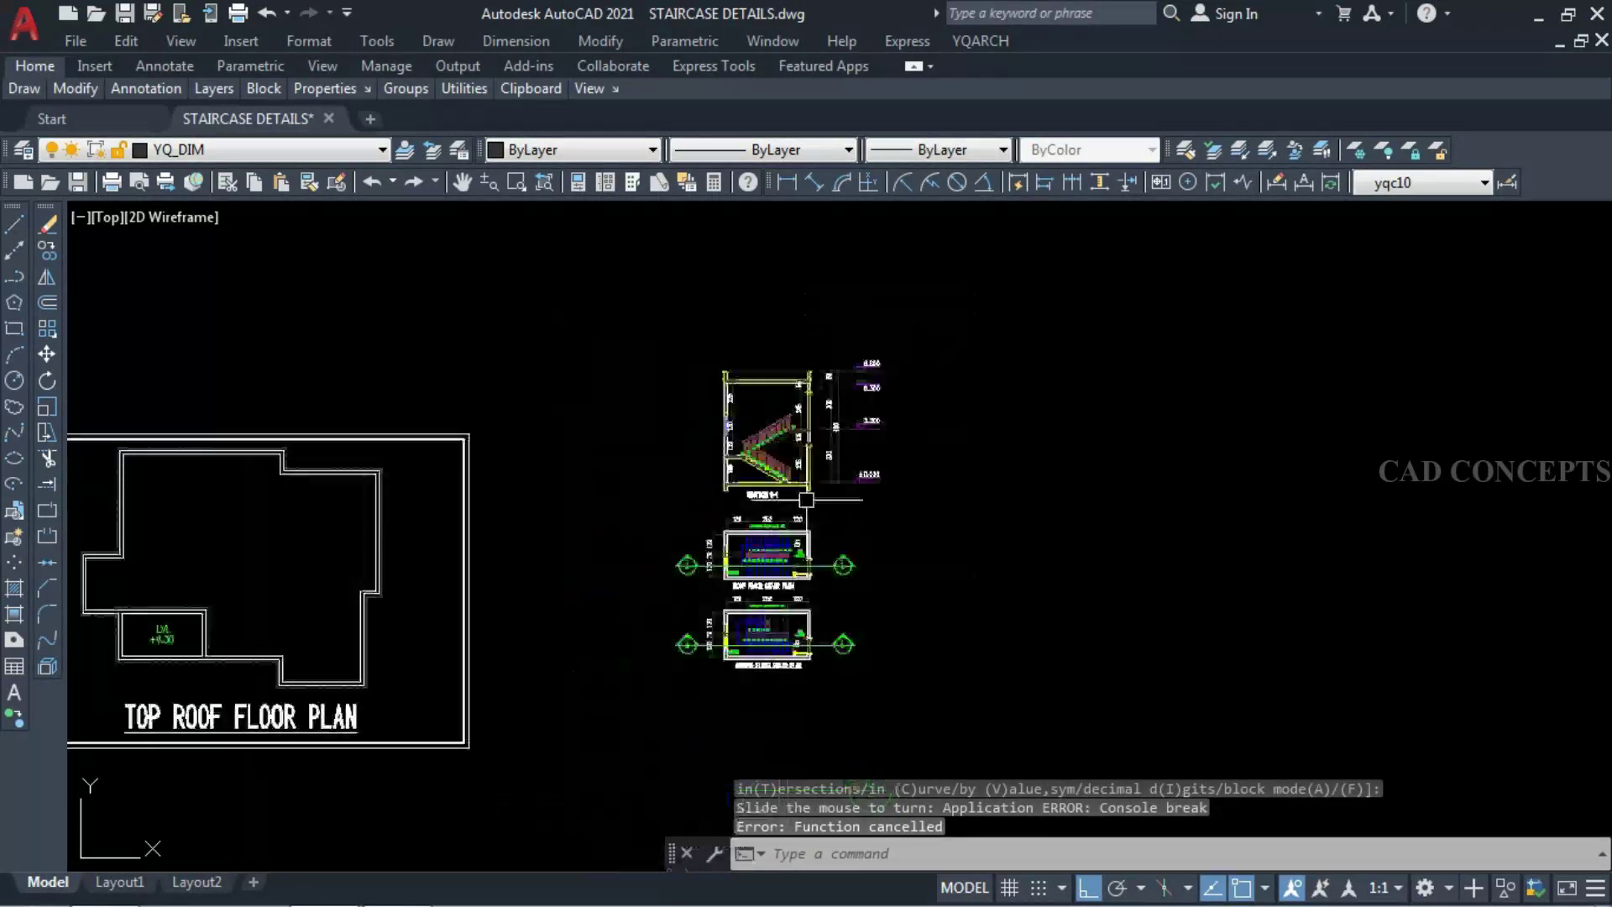
pyautogui.scroll(3, 756, 671)
pyautogui.click(754, 672)
pyautogui.write('co')
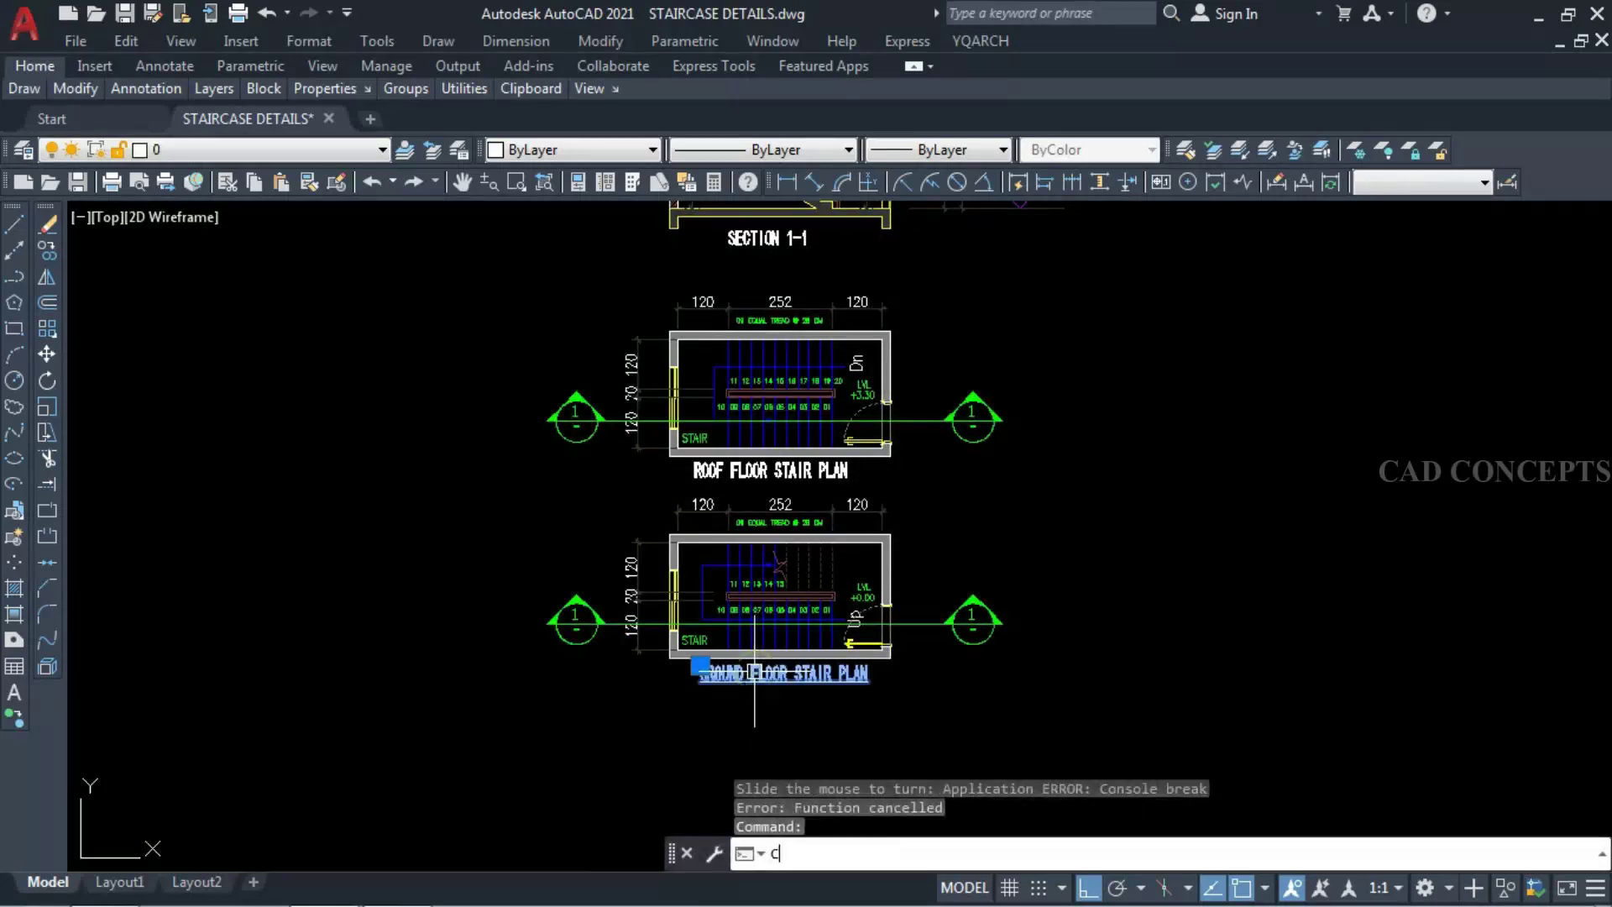
pyautogui.press('Return')
pyautogui.click(754, 671)
pyautogui.scroll(-2, 722, 705)
pyautogui.scroll(5, 880, 355)
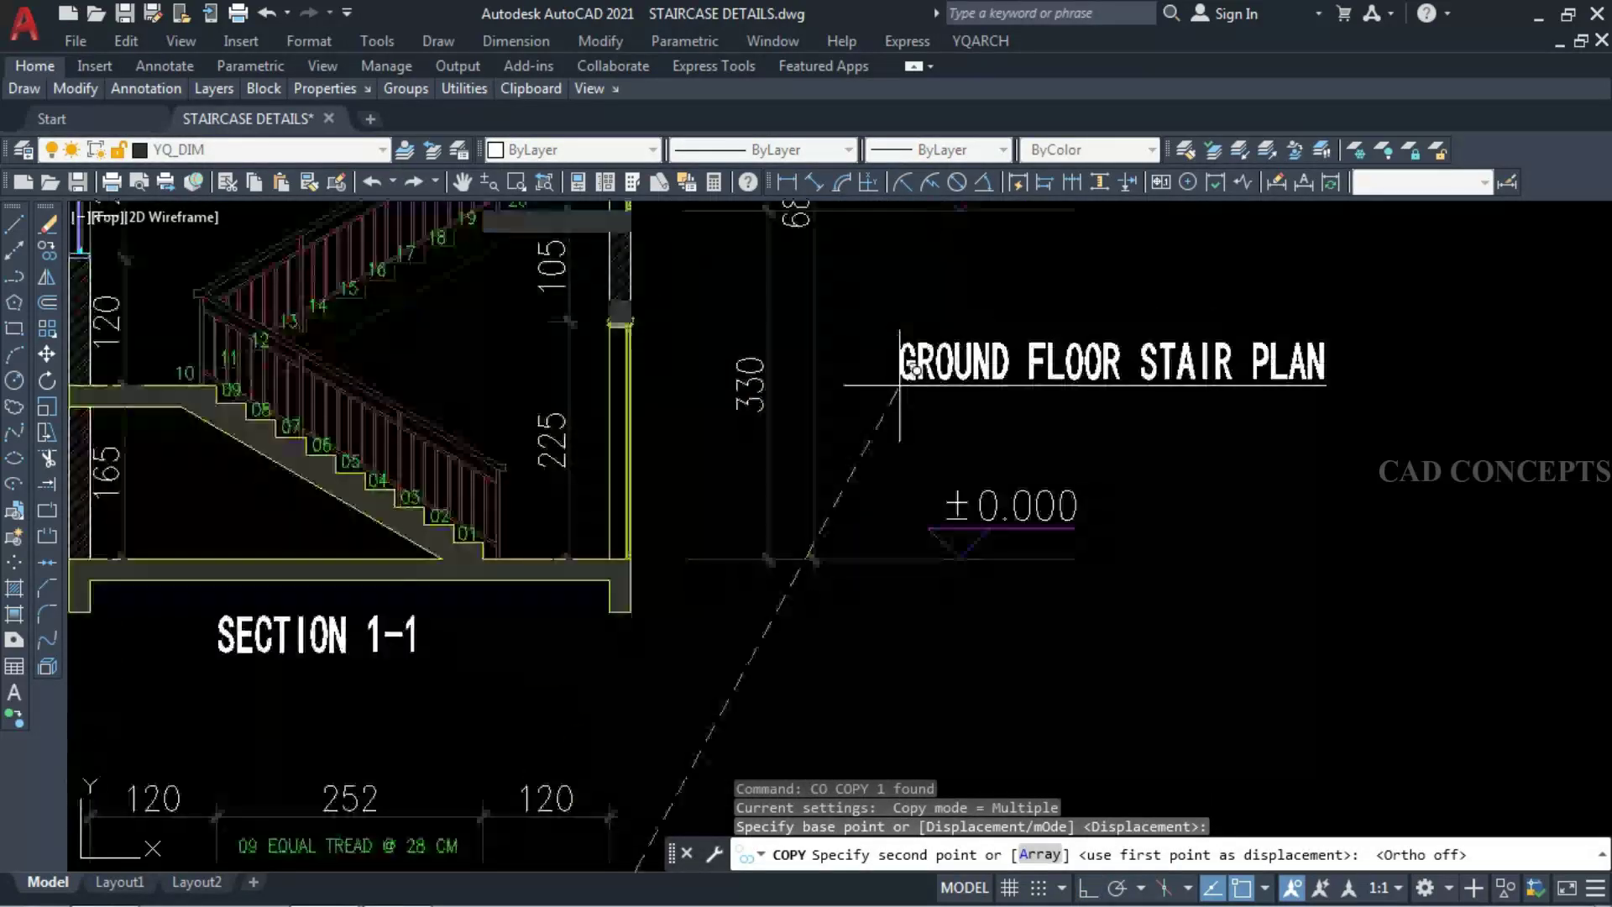
pyautogui.click(927, 603)
pyautogui.press('Escape')
# - Shorten the title copied above the ±0.000 marker to GROUND FLOOR
pyautogui.scroll(-2, 794, 528)
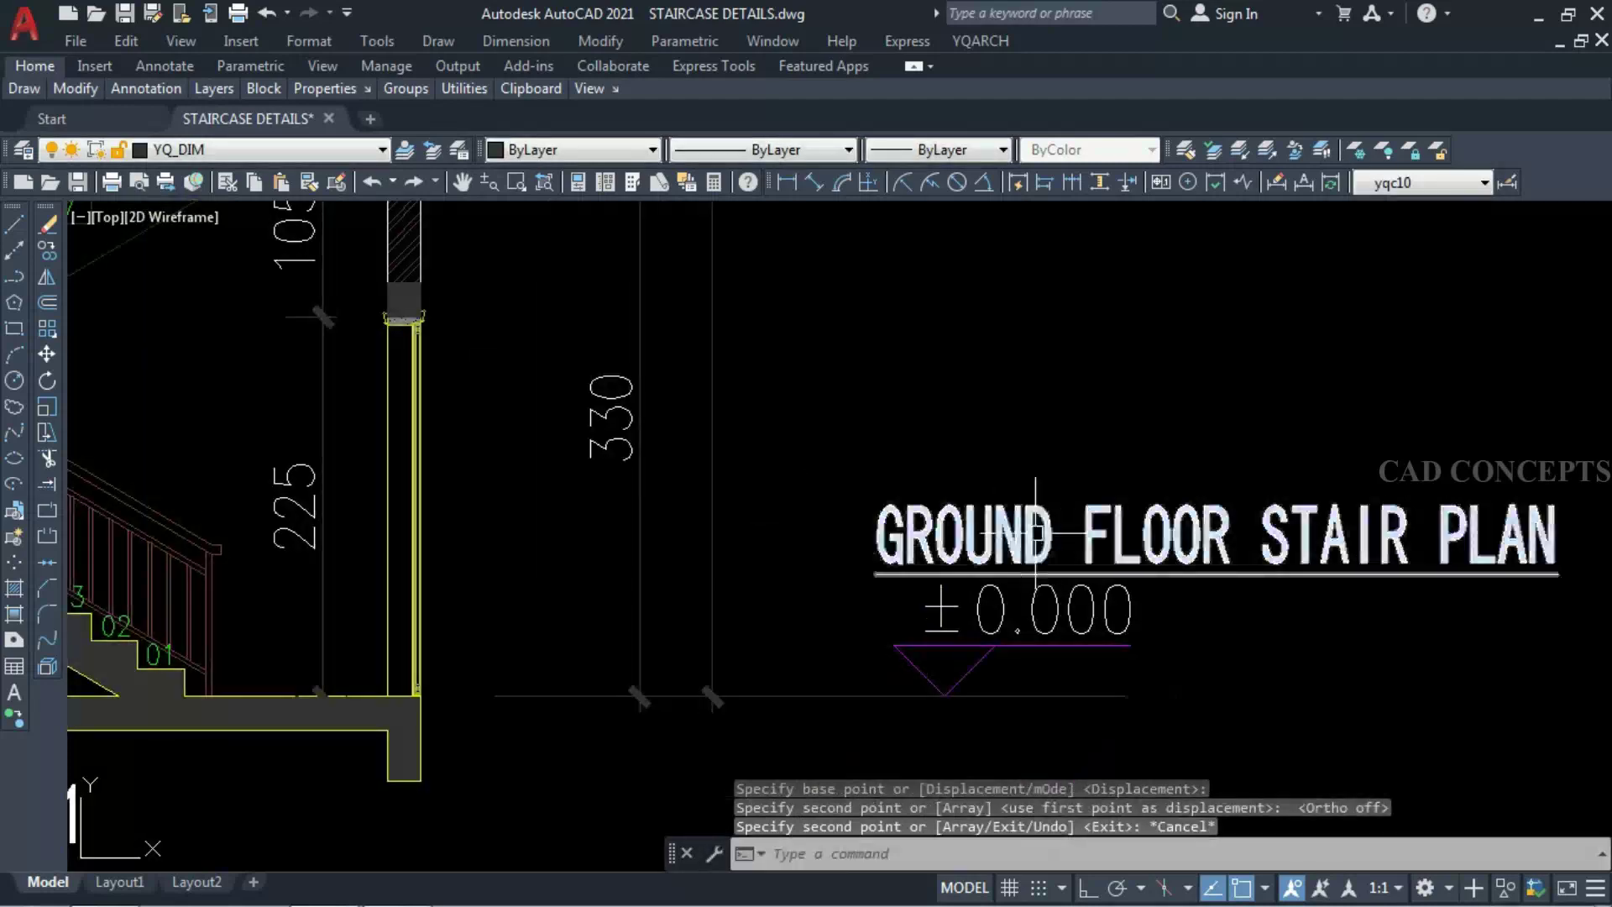
pyautogui.doubleClick(1036, 533)
pyautogui.moveTo(1230, 537); pyautogui.dragTo(1604, 619)
pyautogui.press('Delete')
pyautogui.click(1328, 701)
# - Copy the GROUND FLOOR label straight up to the 3.300 marker and change the copy's text to ROOF FLOOR
pyautogui.click(1107, 545)
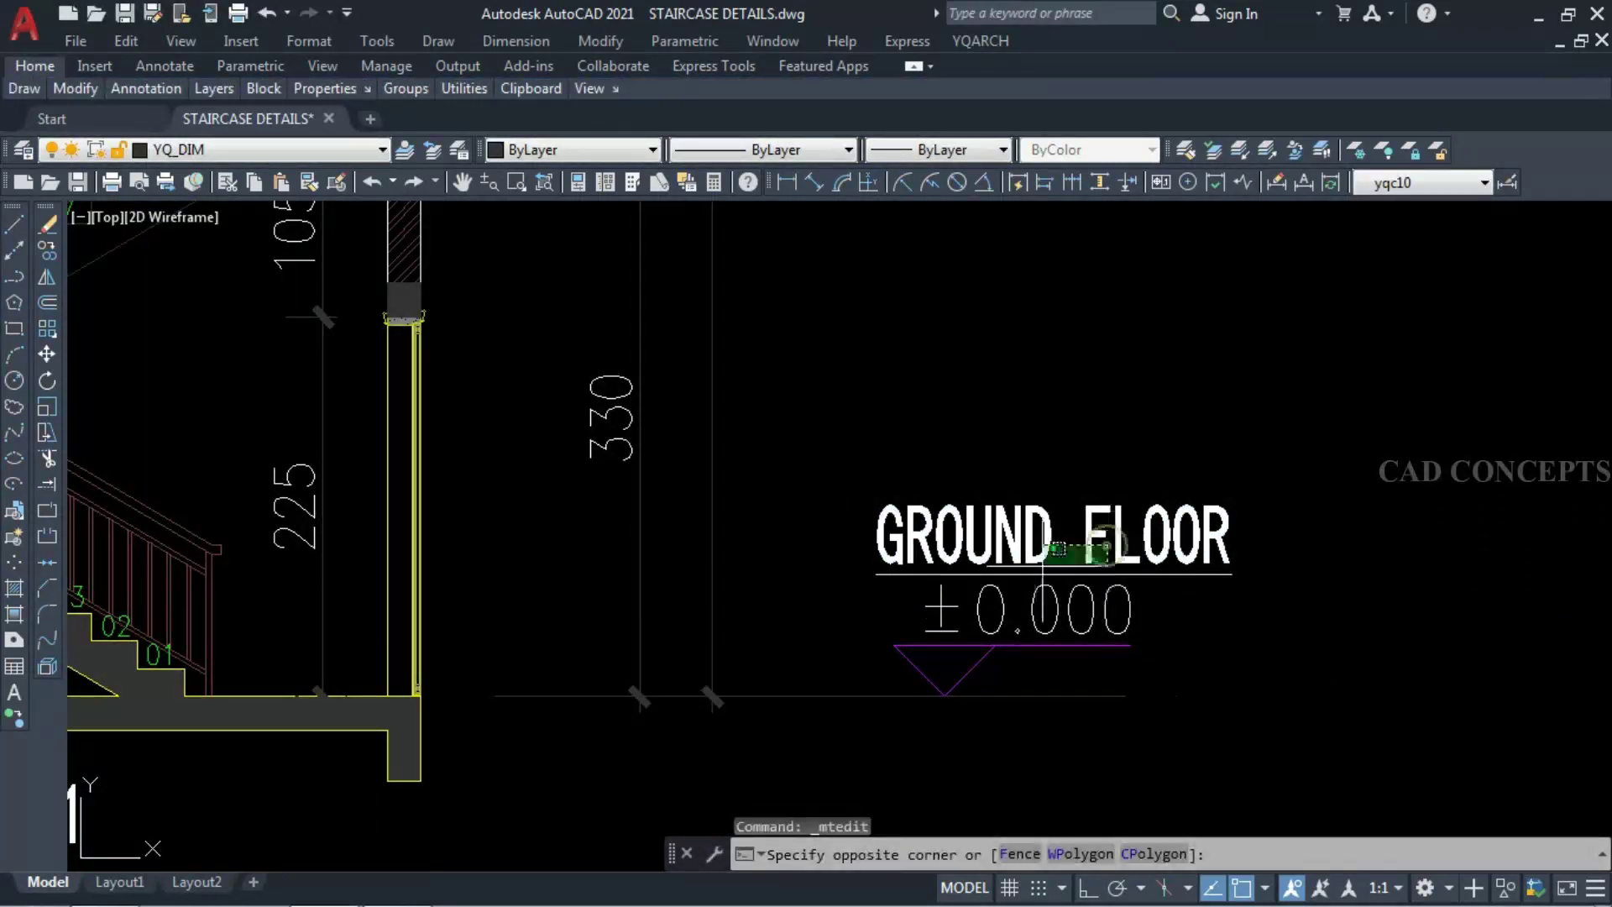
pyautogui.click(929, 551)
pyautogui.write('co')
pyautogui.press('Return')
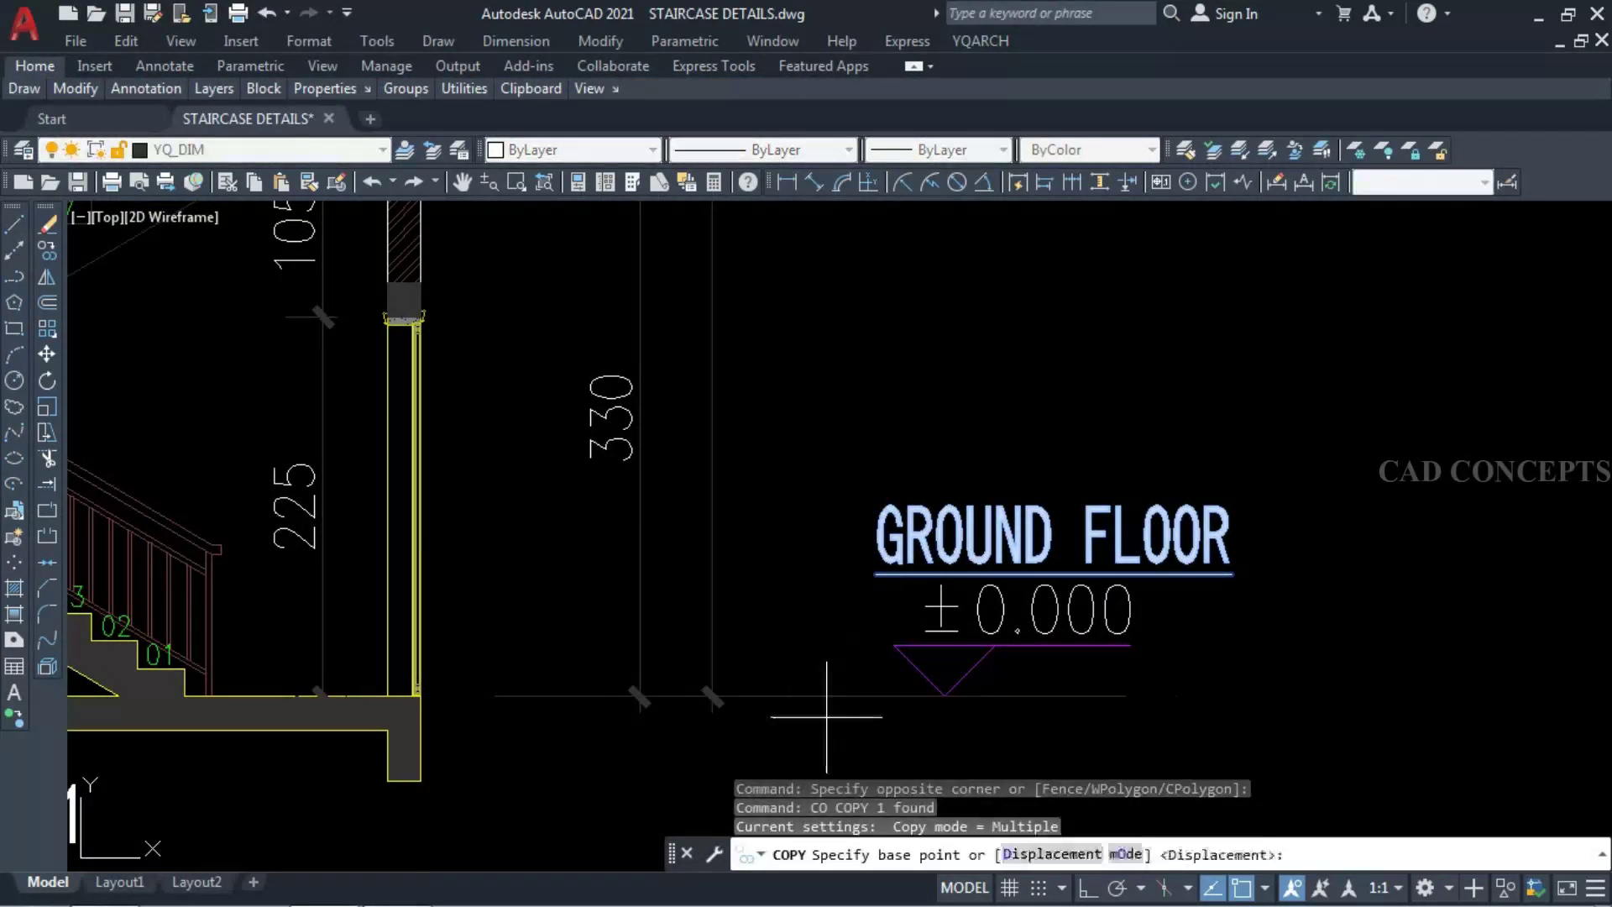
pyautogui.click(834, 680)
pyautogui.scroll(-4, 834, 671)
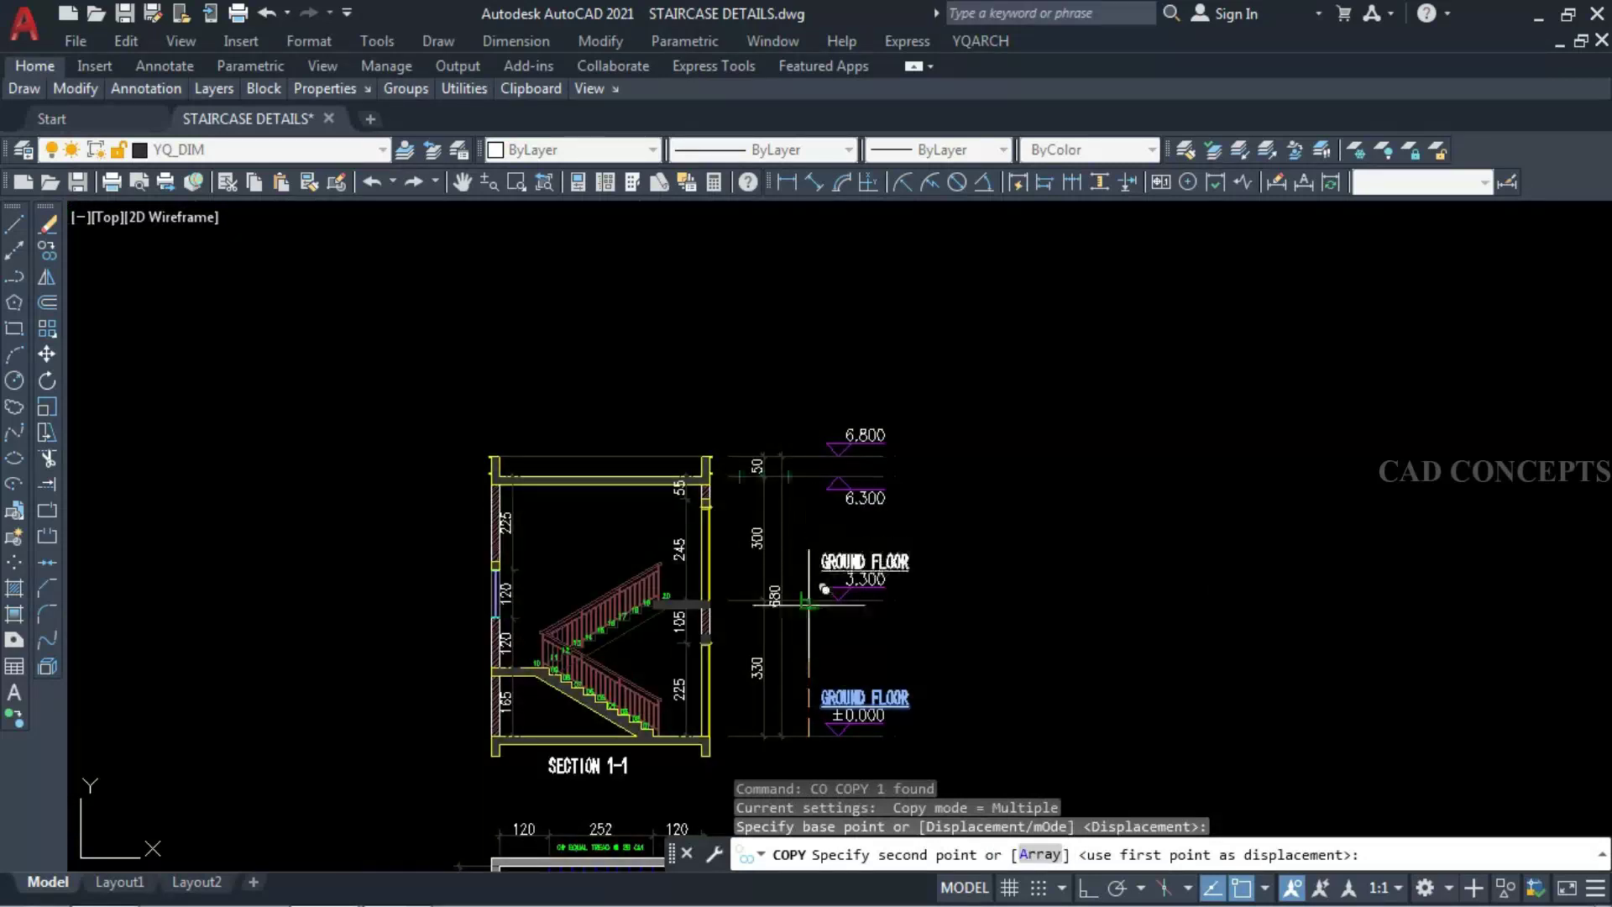
pyautogui.click(807, 603)
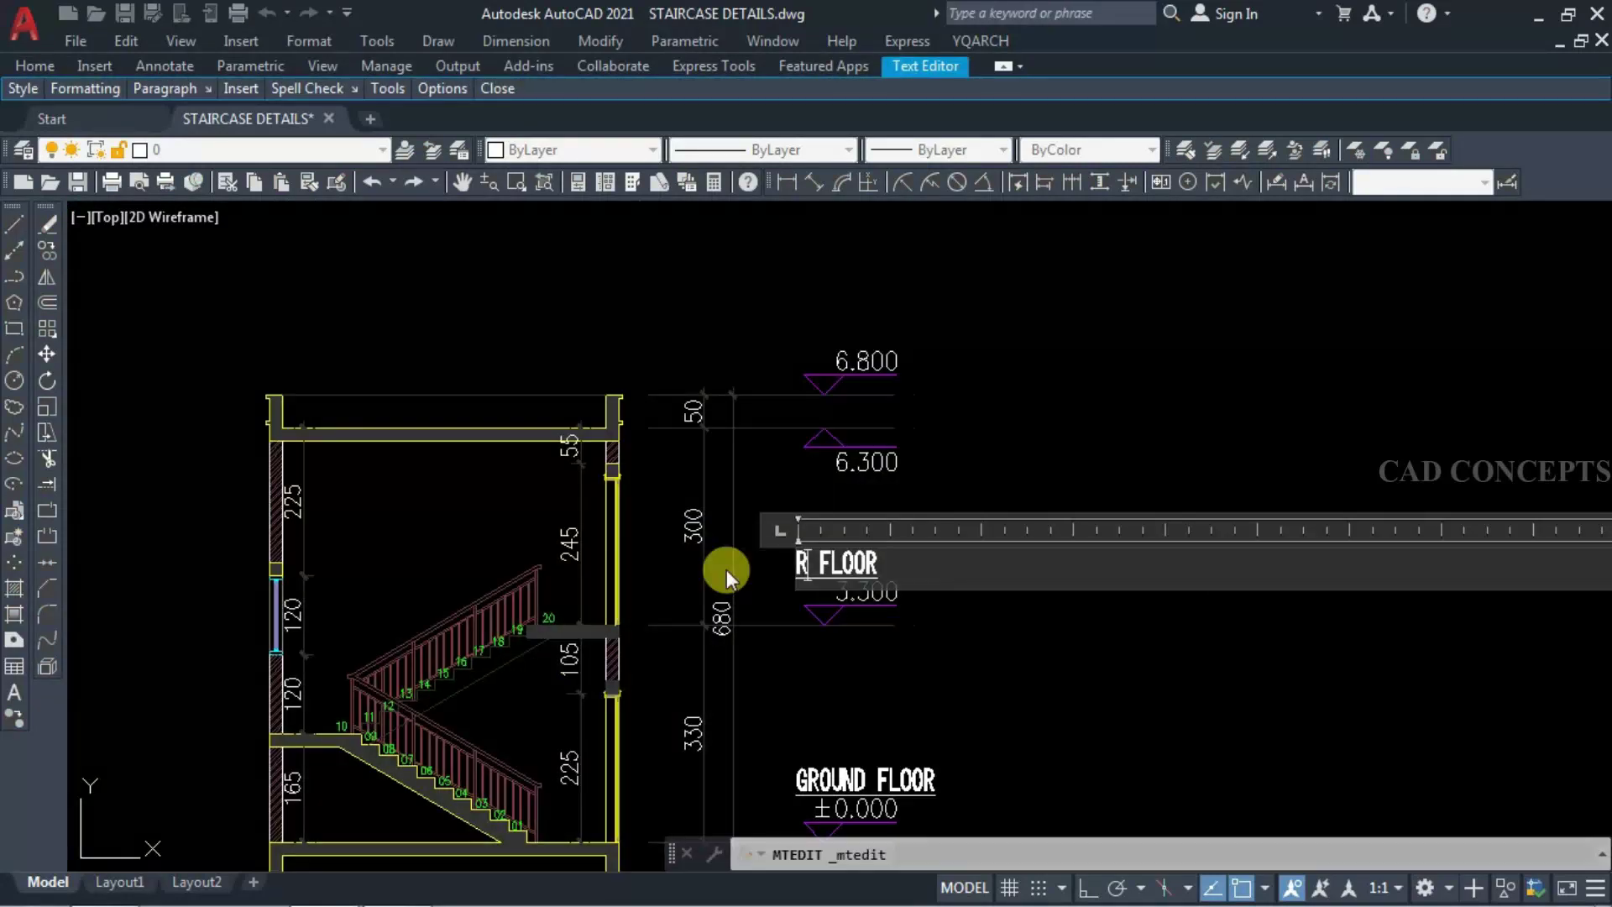
pyautogui.write('OOF')
pyautogui.click(718, 638)
pyautogui.click(713, 663)
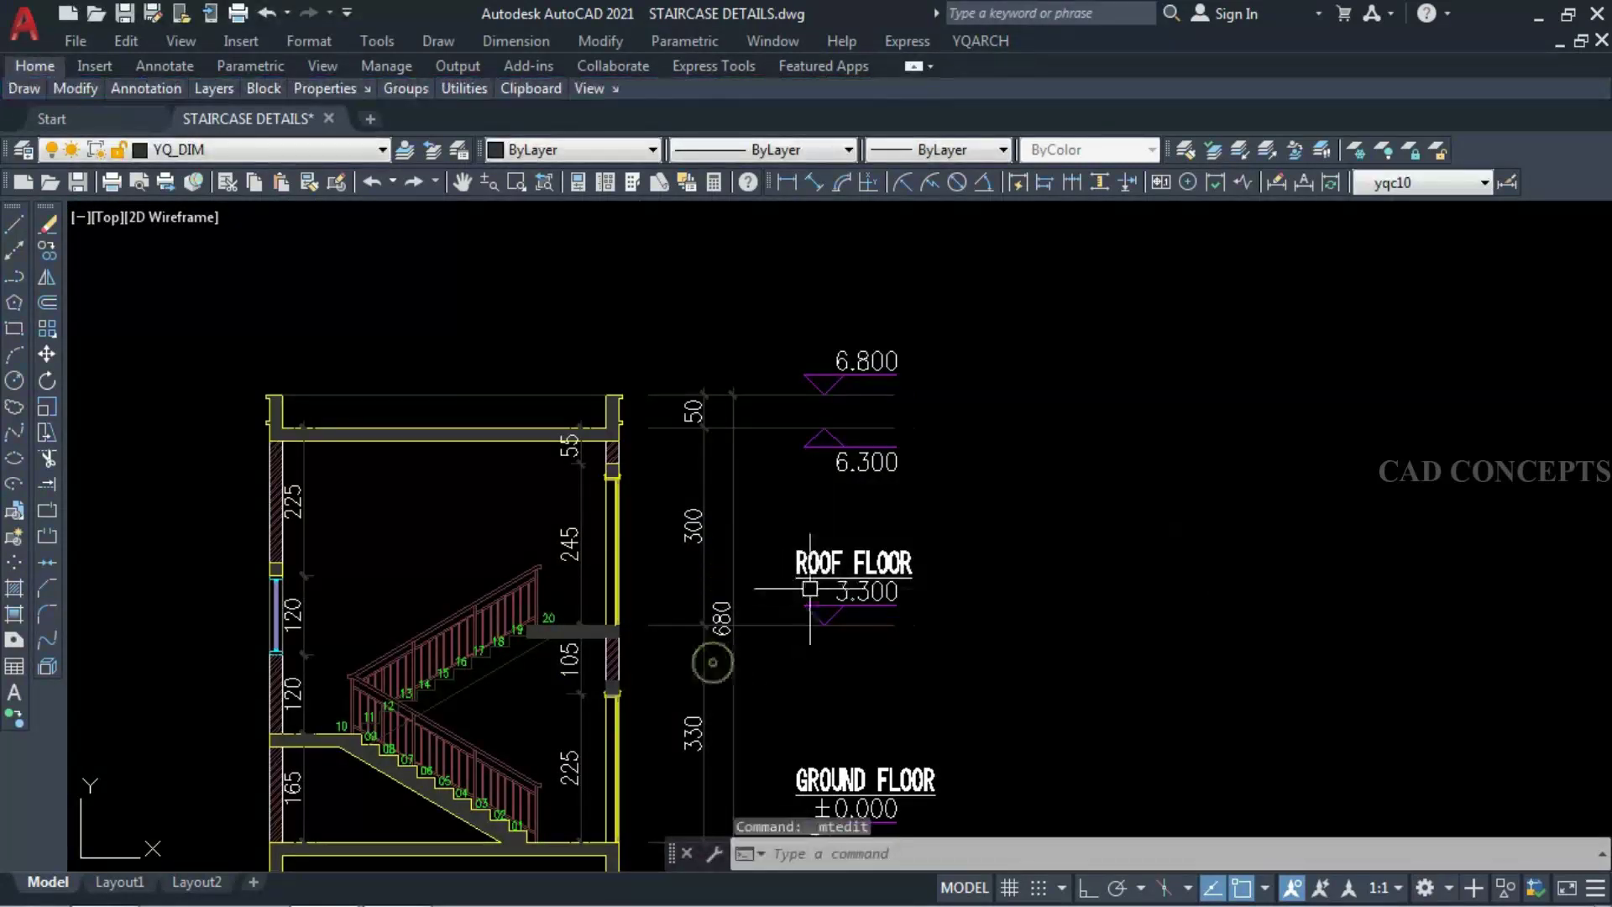
# - Copy the ROOF FLOOR label vertically to below the 6.300 marker and above the 6.800 marker
pyautogui.click(809, 578)
pyautogui.write('co')
pyautogui.press('Return')
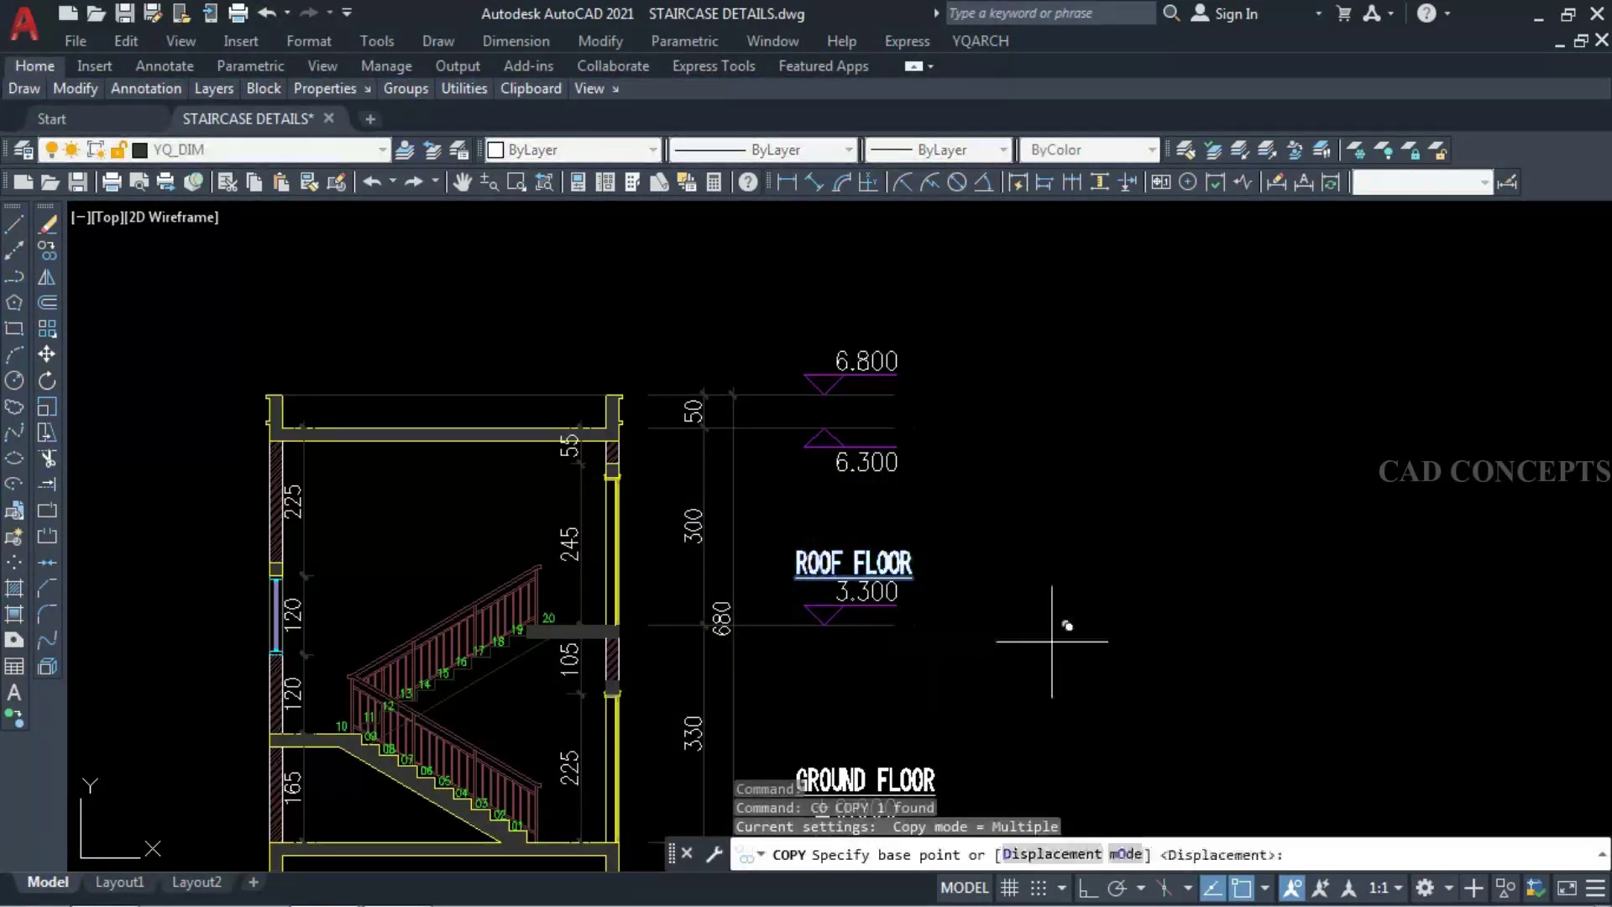
pyautogui.click(1045, 645)
pyautogui.click(1054, 564)
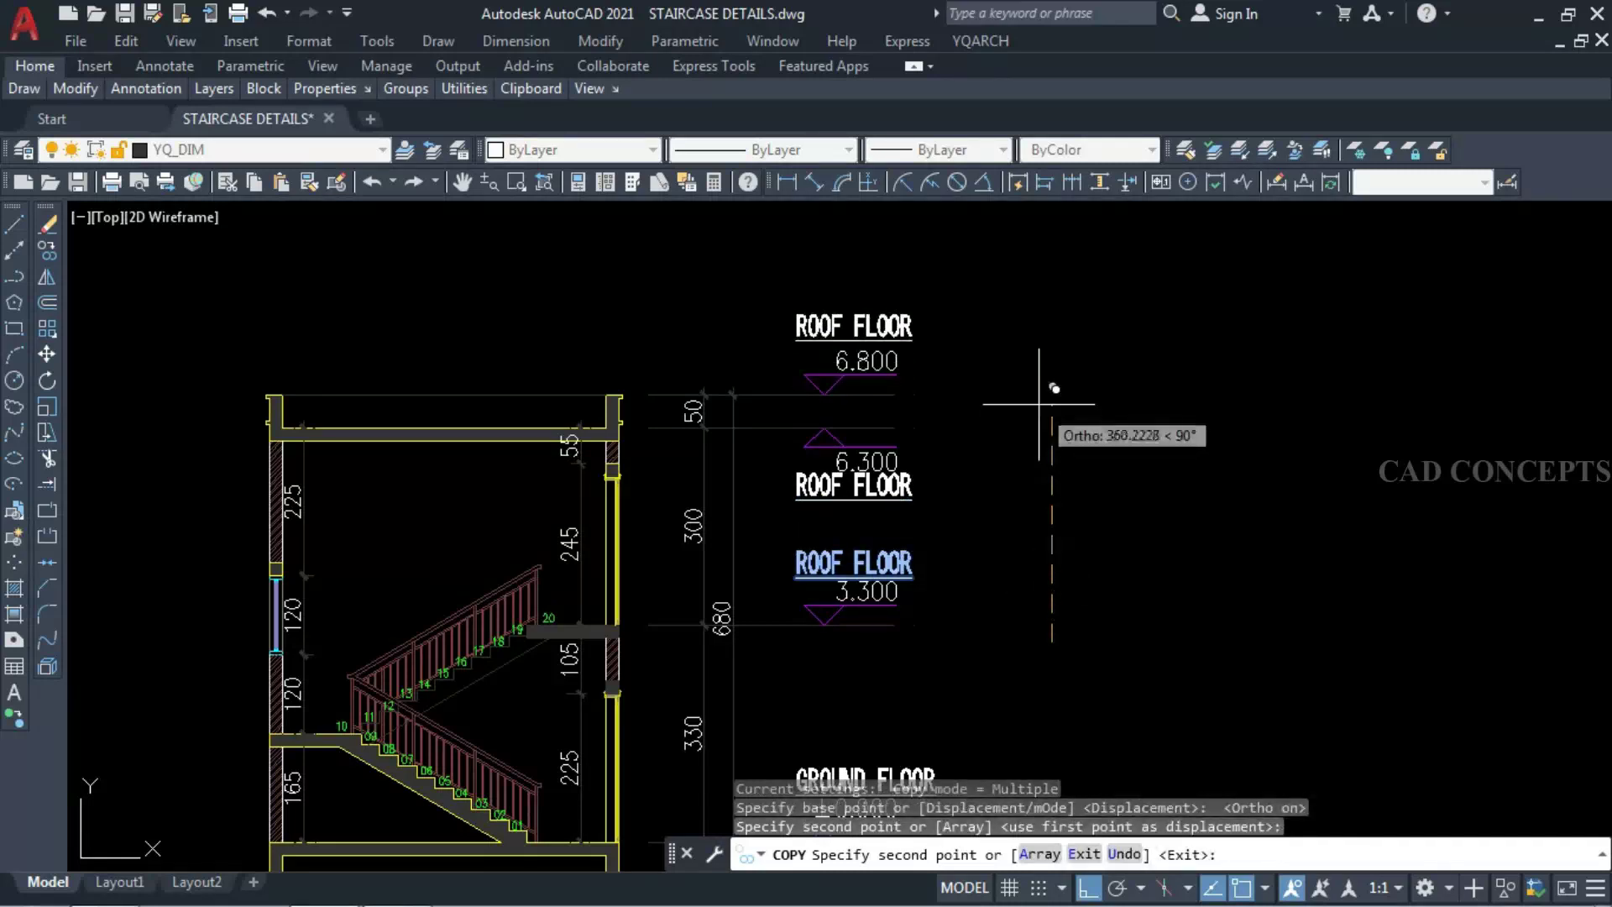
pyautogui.click(1041, 407)
# - Change the label at the 6.300 marker to STAIR LVL and the one at 6.800 to STAIR PARAPET
pyautogui.moveTo(1054, 481); pyautogui.dragTo(702, 474)
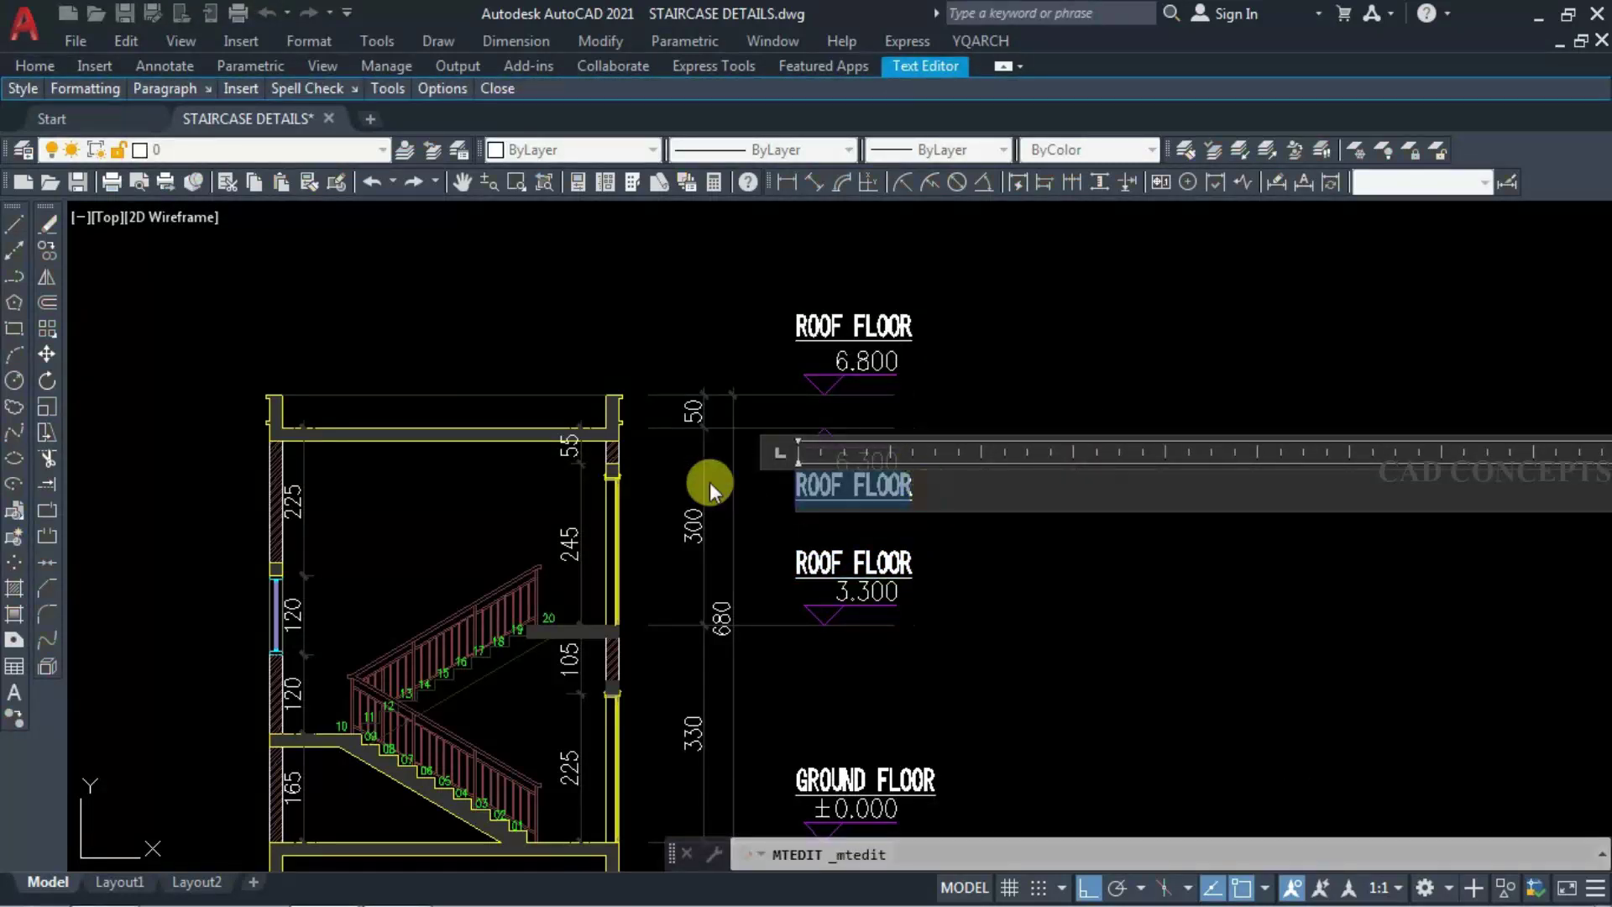
pyautogui.write('STAIR LVL')
pyautogui.click(708, 482)
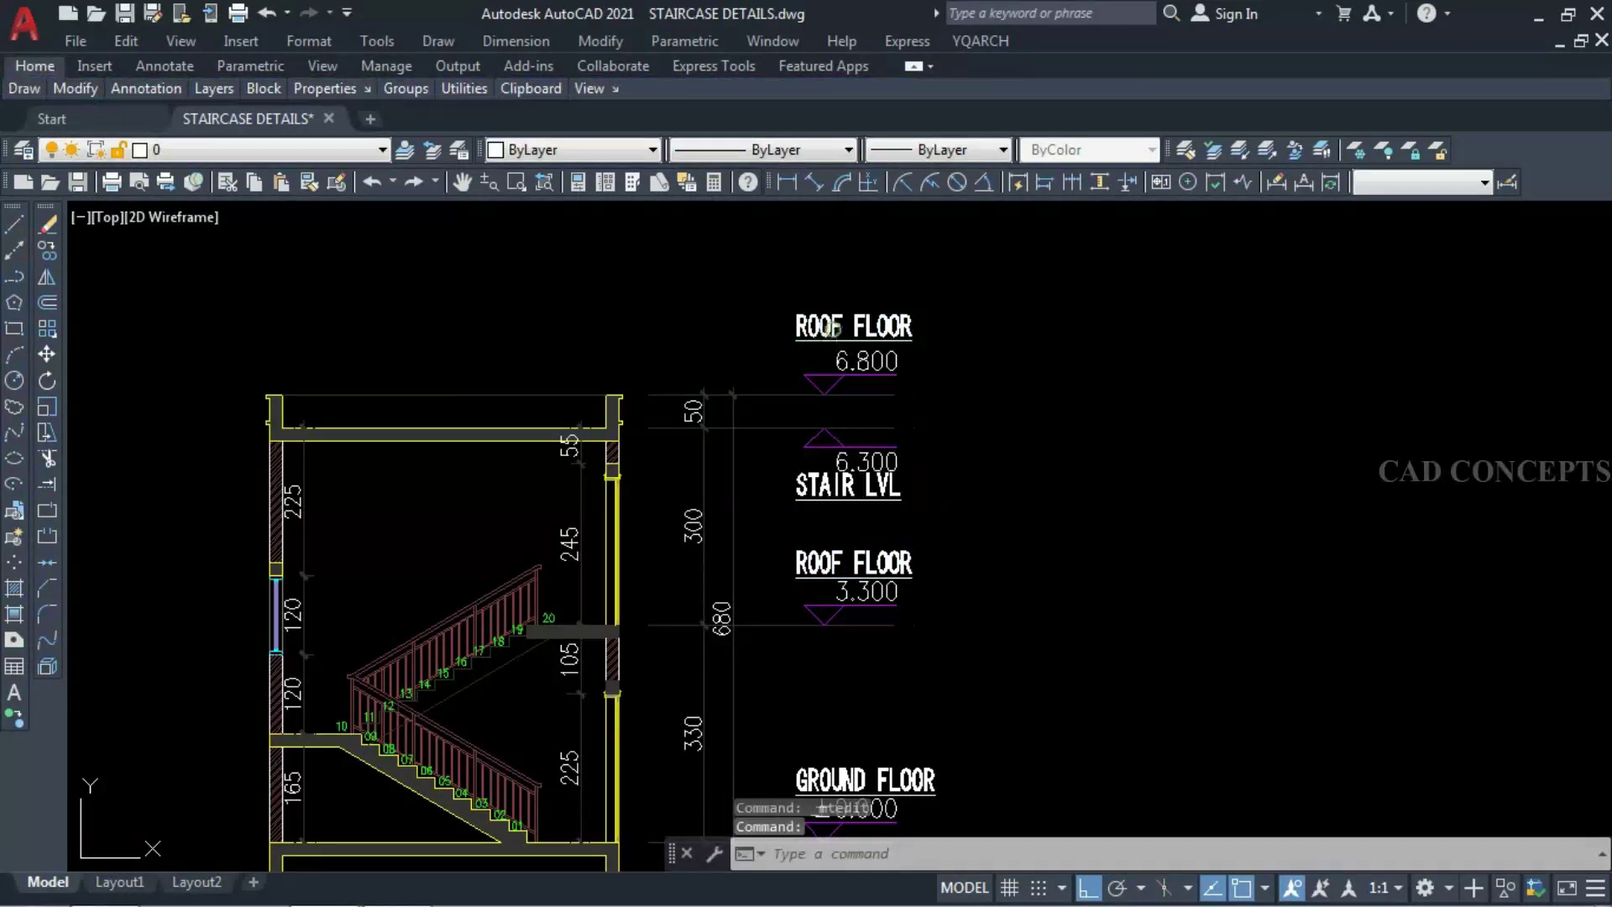
pyautogui.doubleClick(923, 324)
pyautogui.write('STAIR PARAPET')
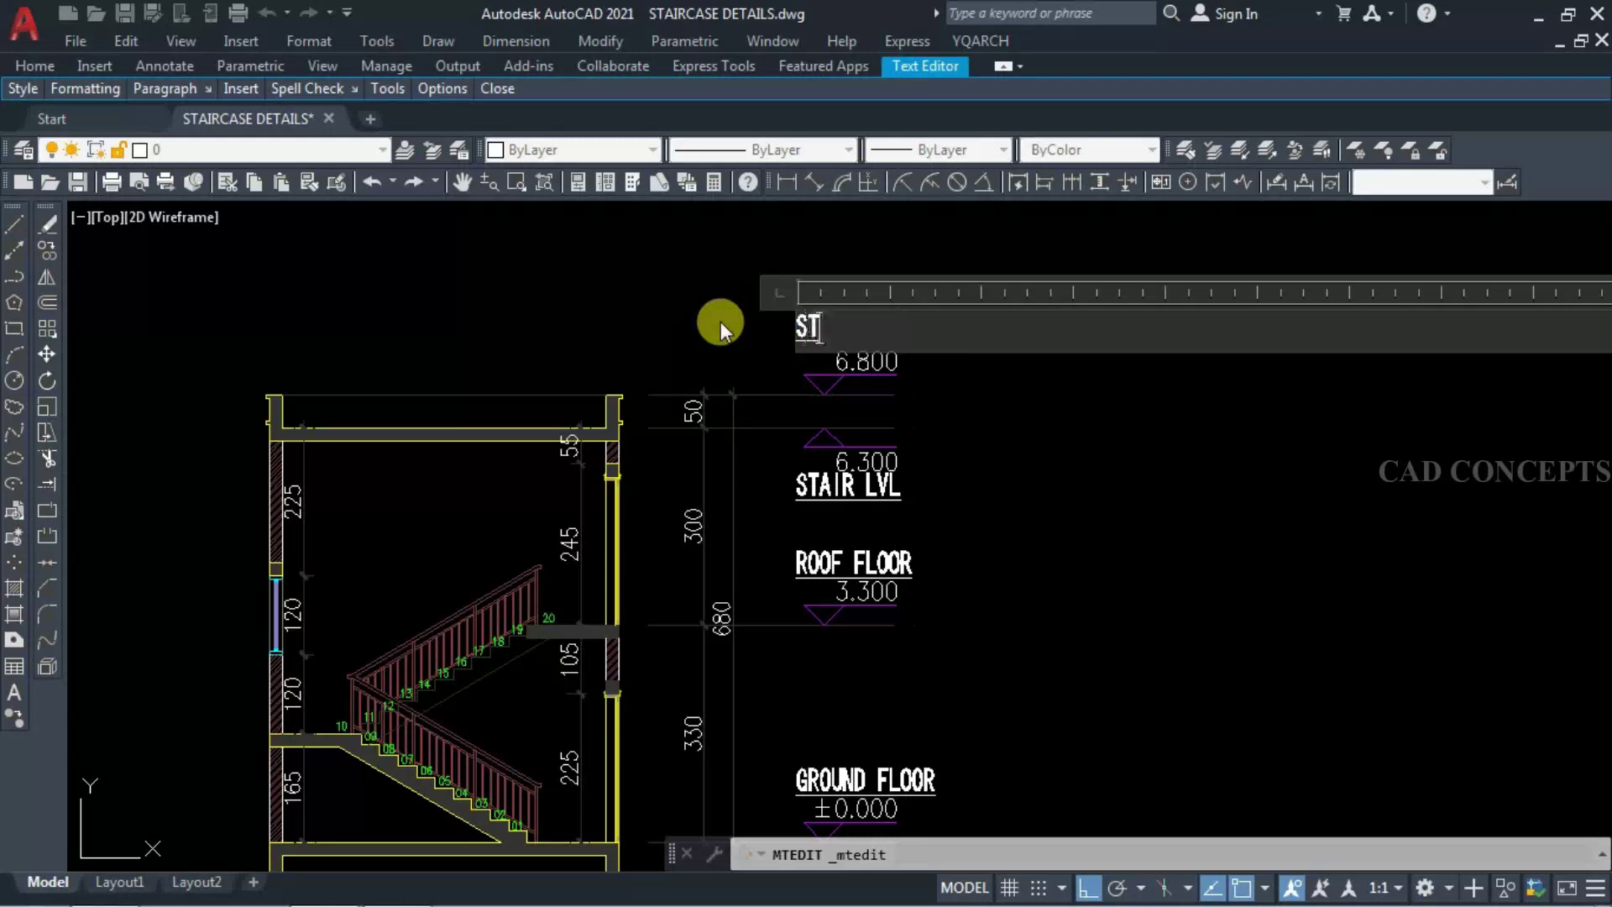
pyautogui.click(700, 428)
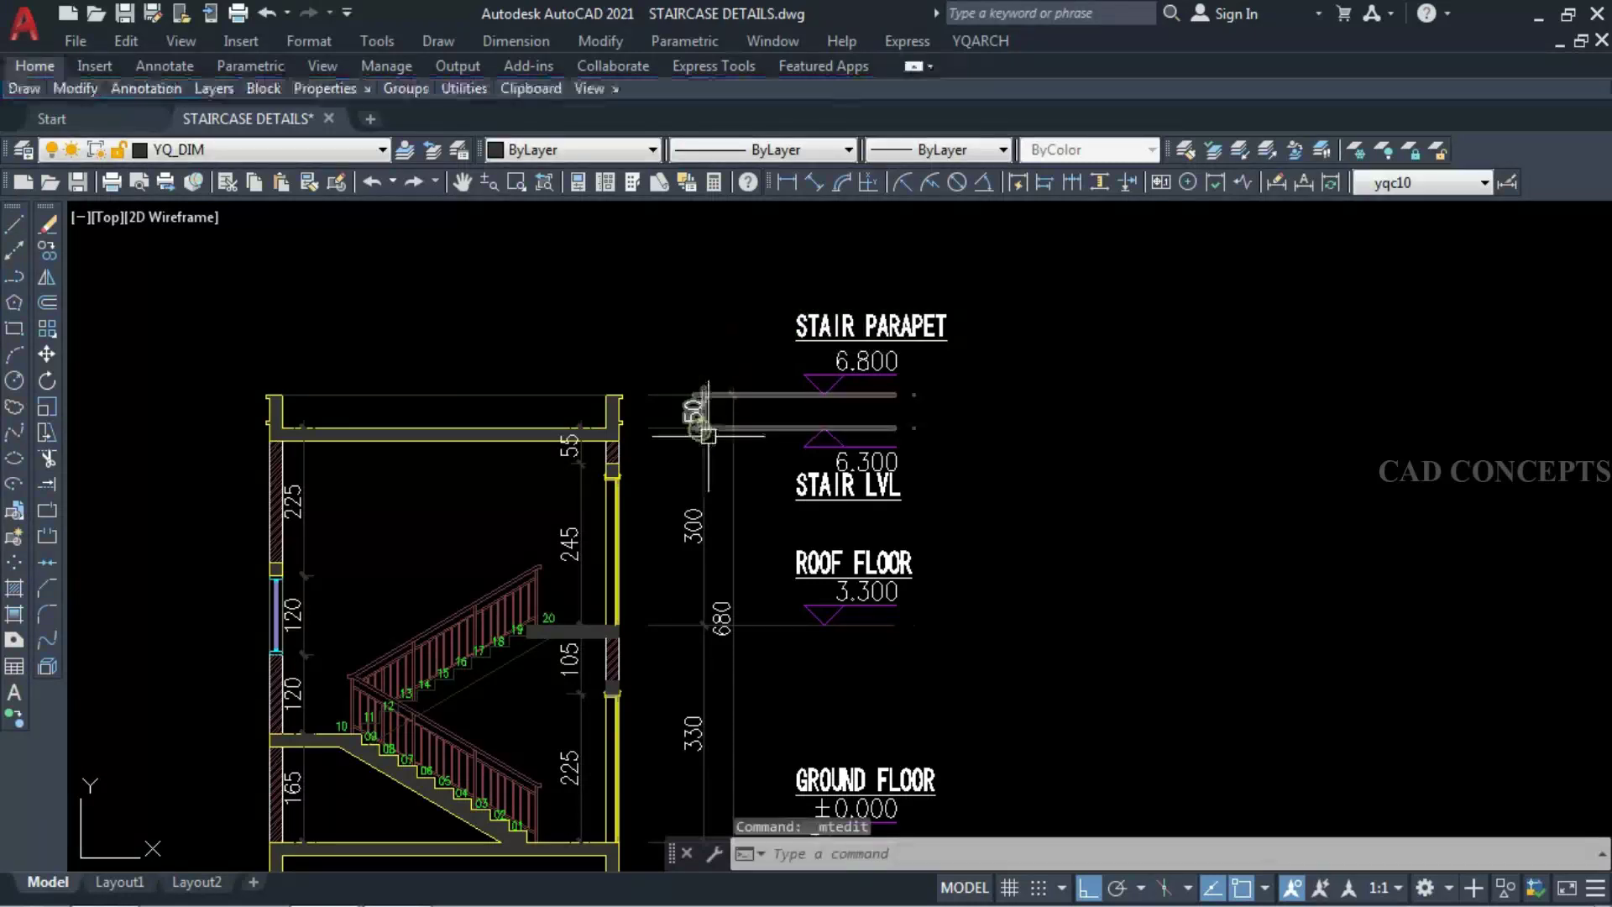
# - Copy the double sheet frame of the TOP ROOF FLOOR PLAN horizontally toward the stair drawings
pyautogui.scroll(-2, 705, 505)
pyautogui.moveTo(702, 534); pyautogui.dragTo(750, 428, button='middle')
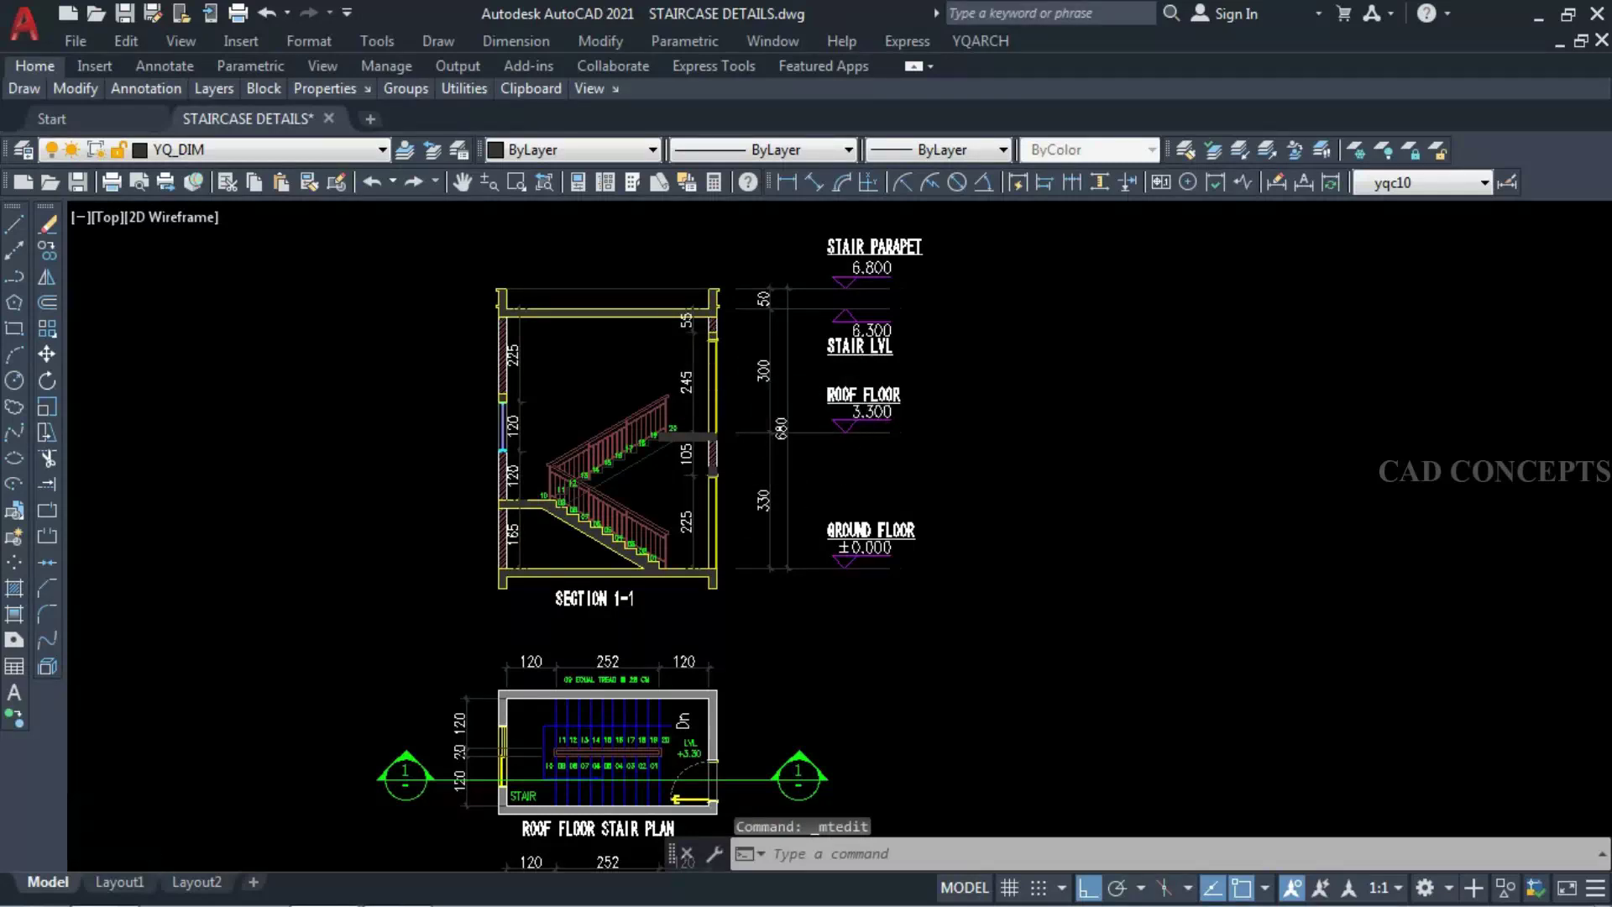
pyautogui.scroll(-2, 760, 388)
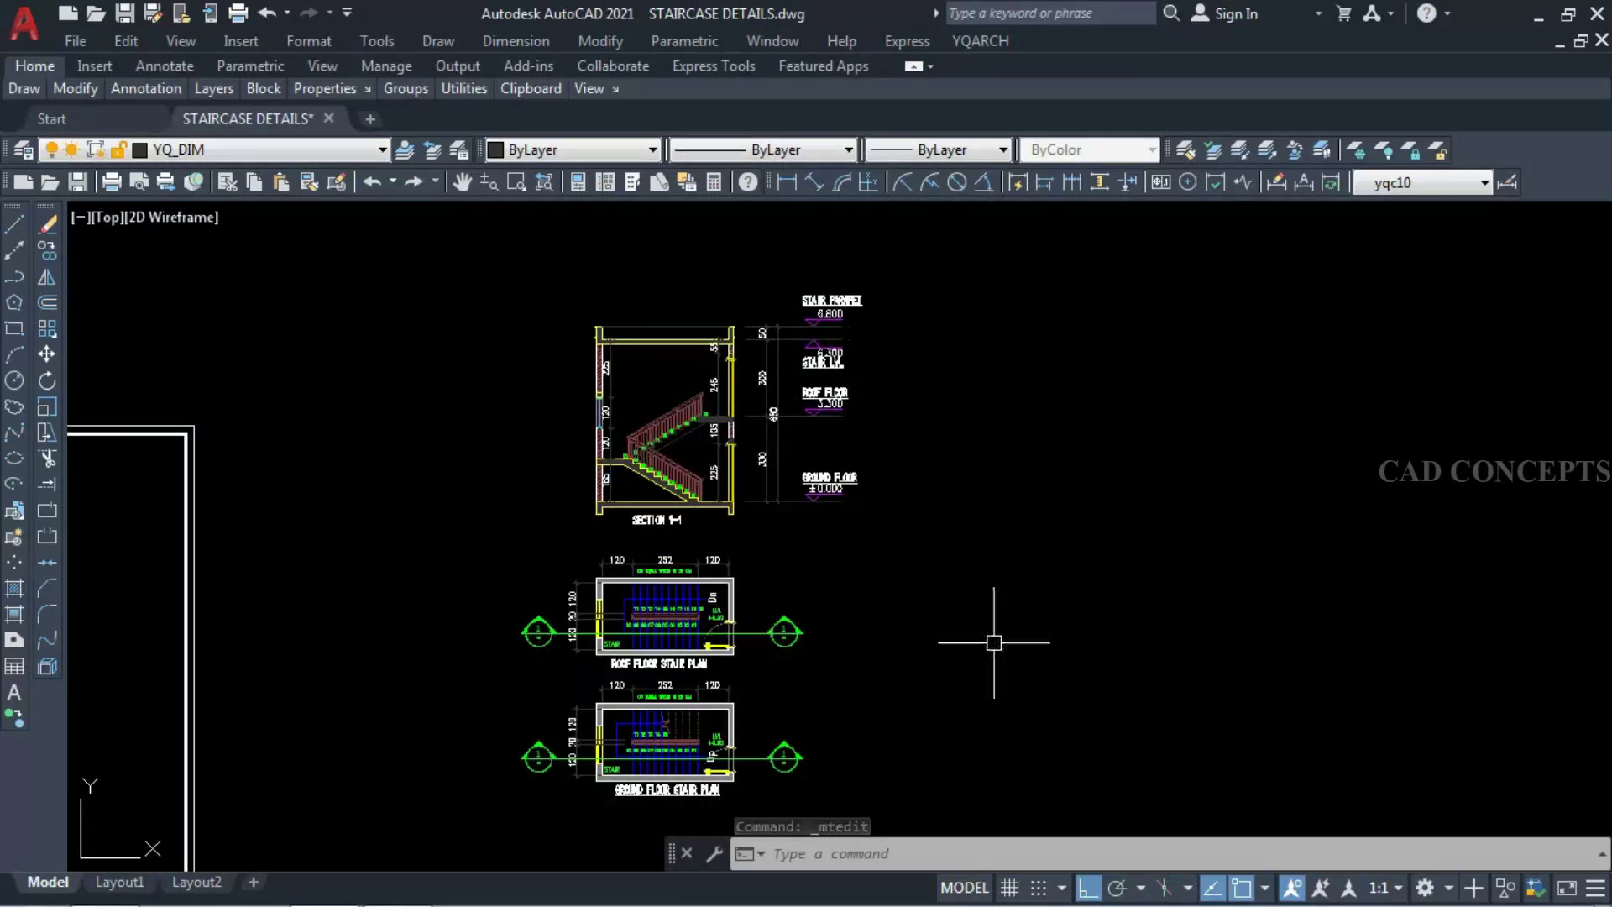
pyautogui.scroll(-3, 934, 419)
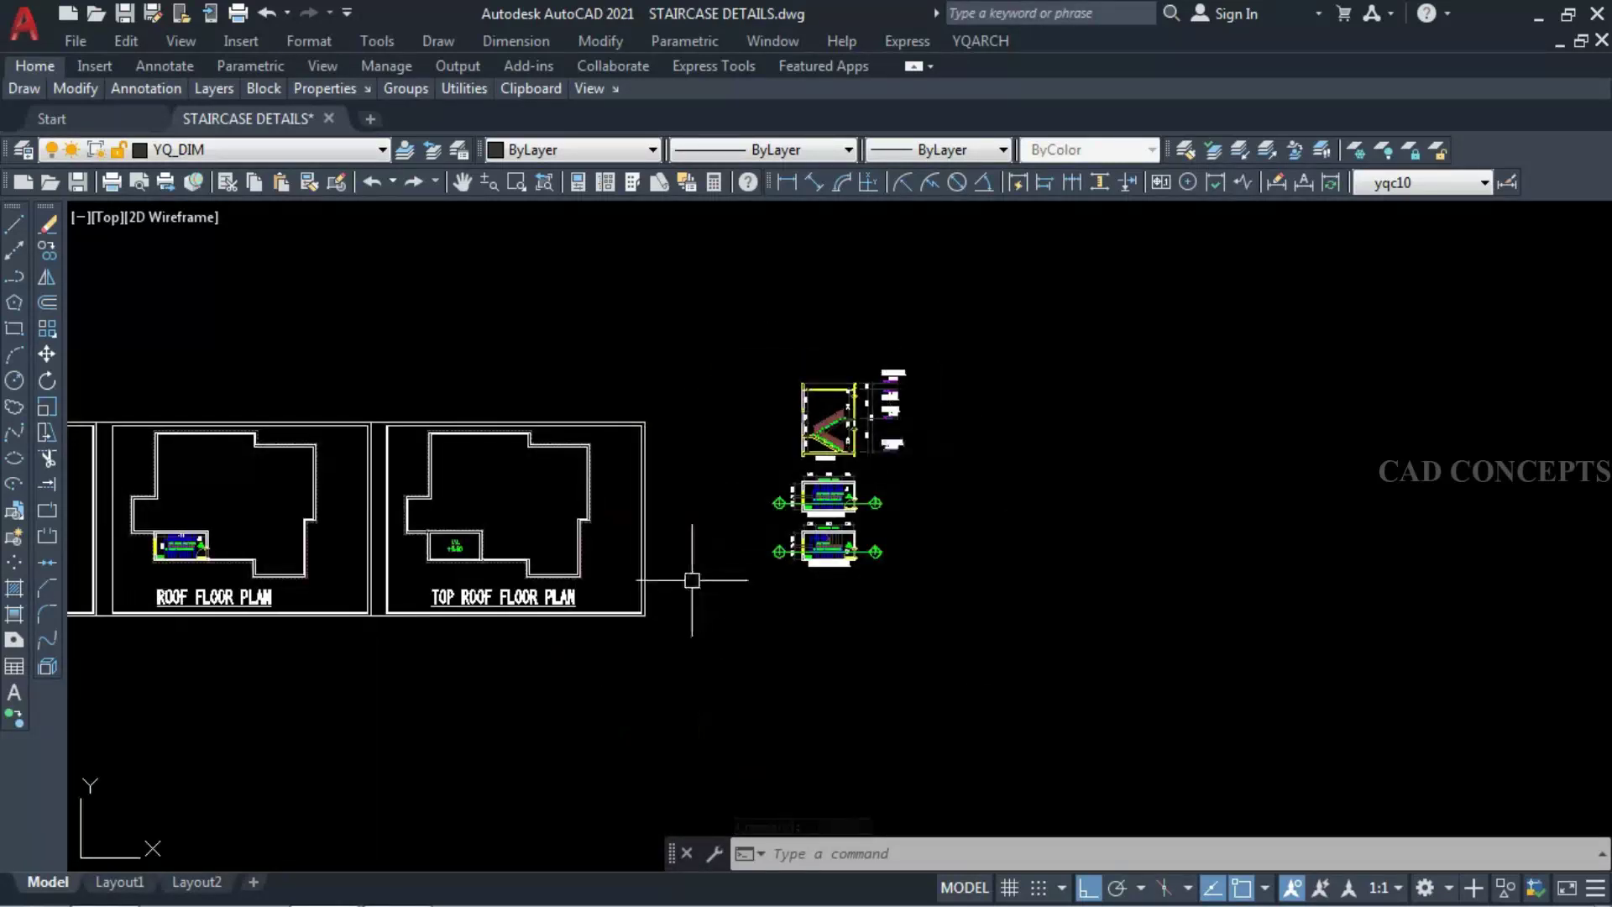
pyautogui.click(688, 565)
pyautogui.click(616, 648)
pyautogui.write('co')
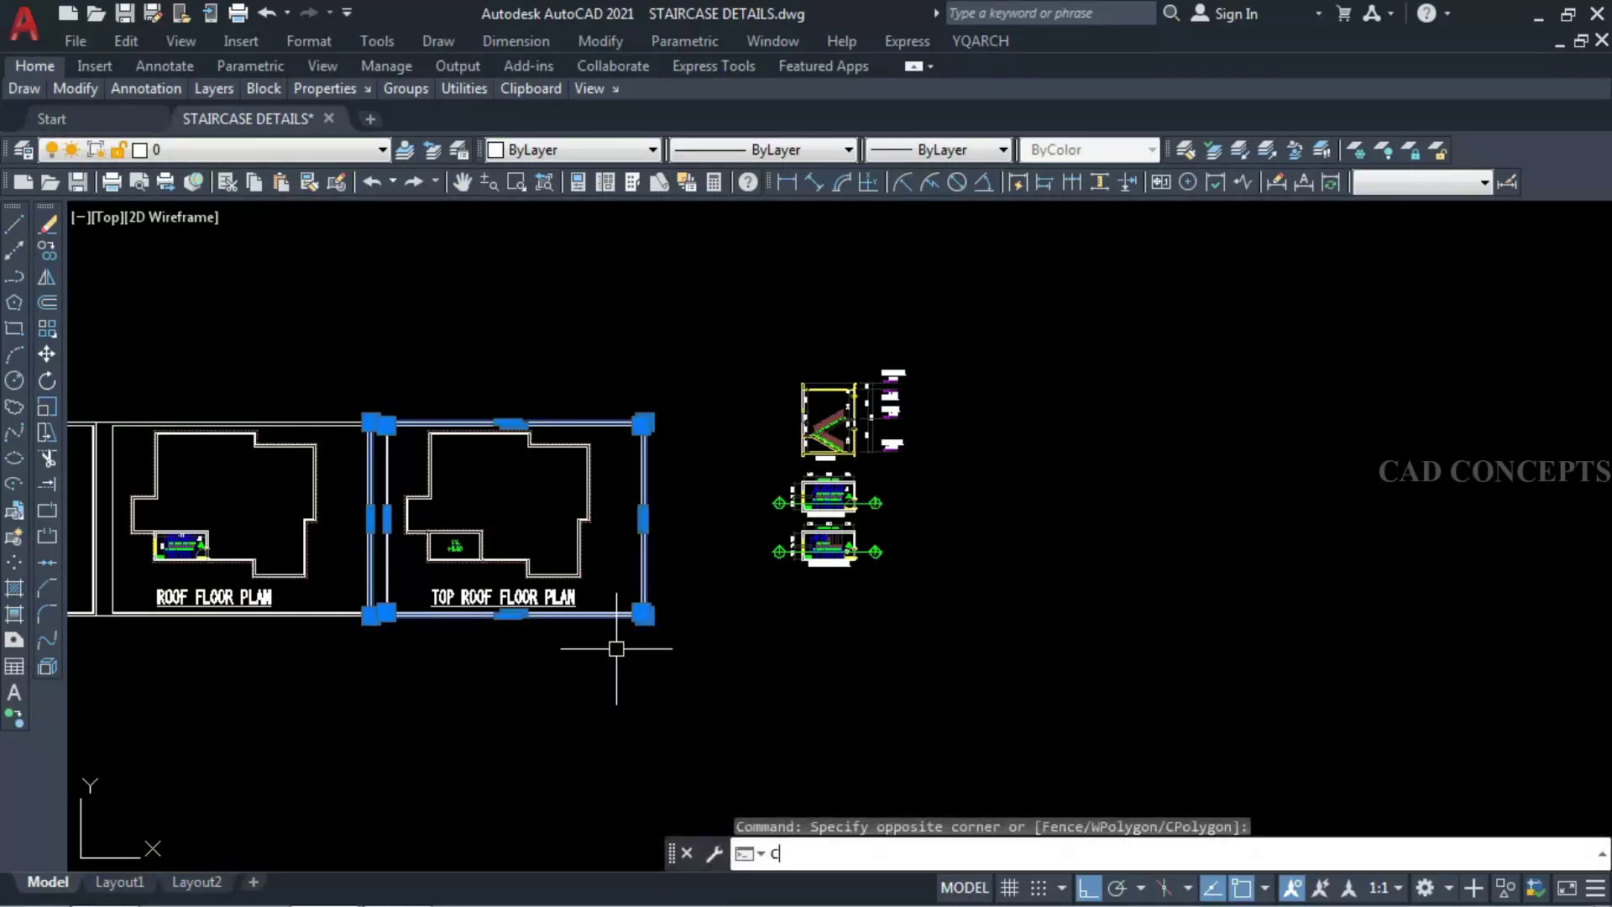
pyautogui.press('Return')
pyautogui.click(574, 694)
pyautogui.click(857, 727)
pyautogui.press('Escape')
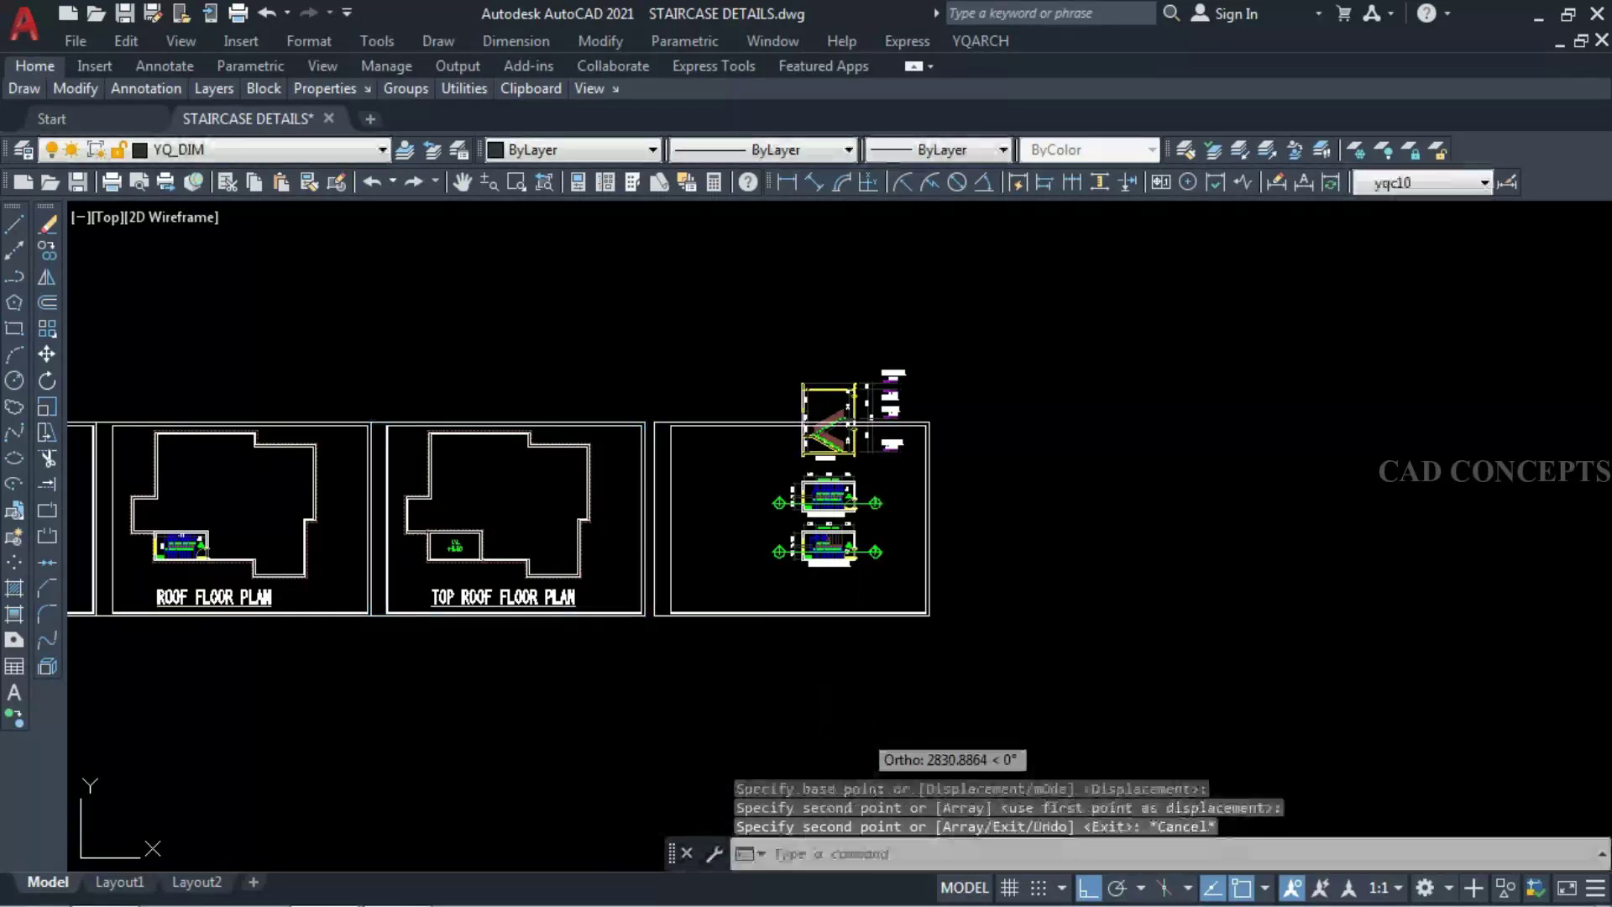
# - Move the copied sheet frame flush against the TOP ROOF FLOOR PLAN frame
pyautogui.click(791, 737)
pyautogui.click(701, 544)
pyautogui.press('Escape')
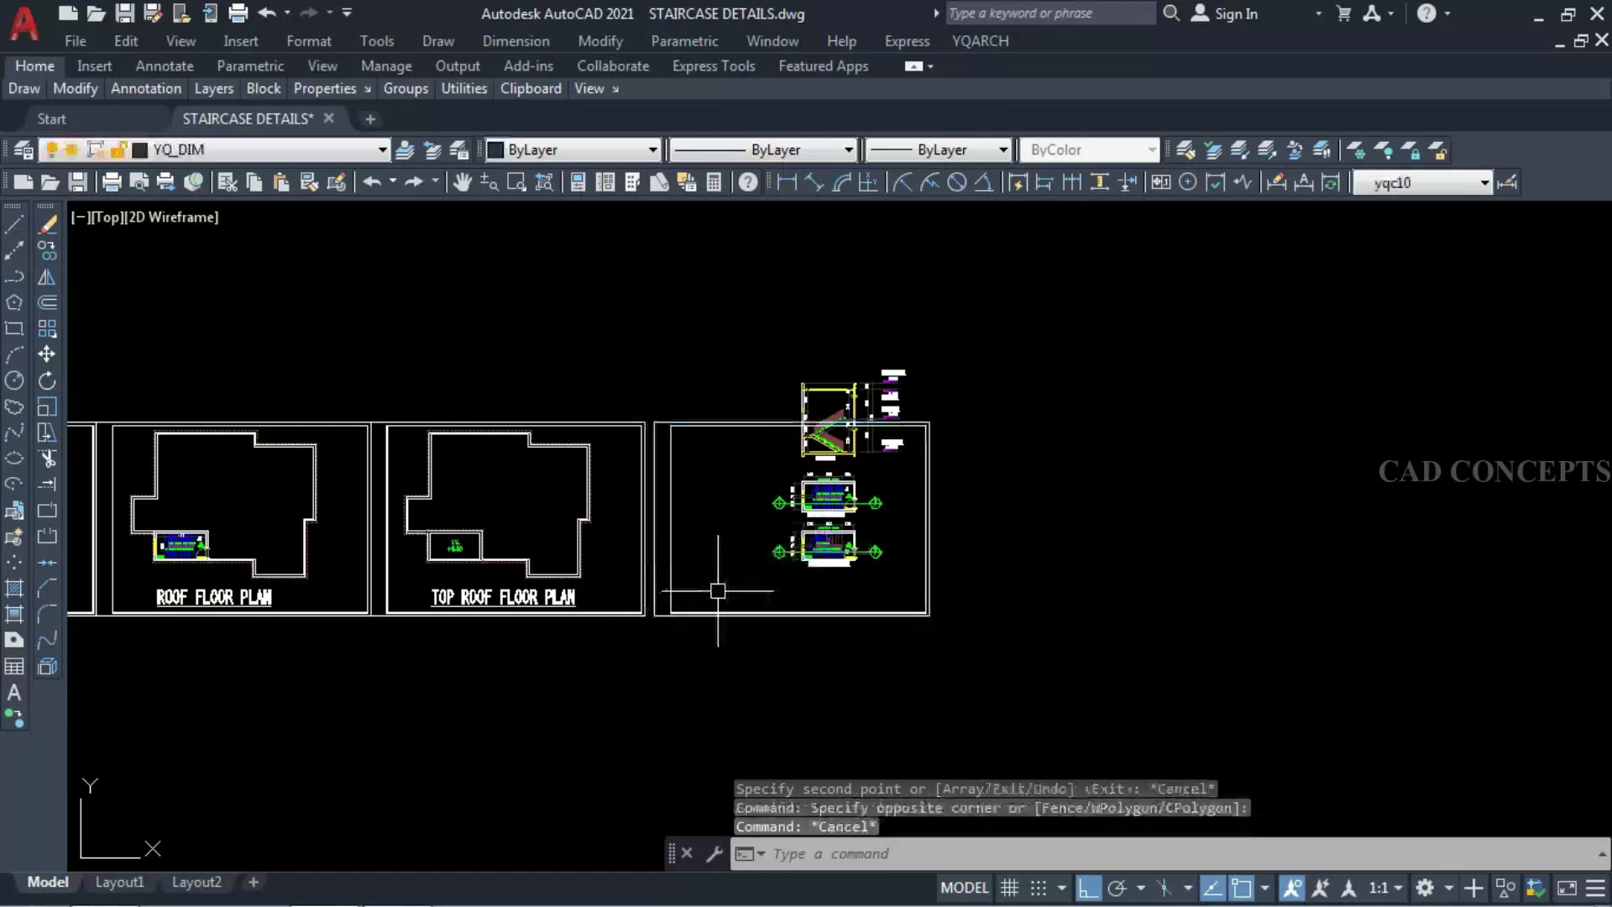
pyautogui.click(714, 590)
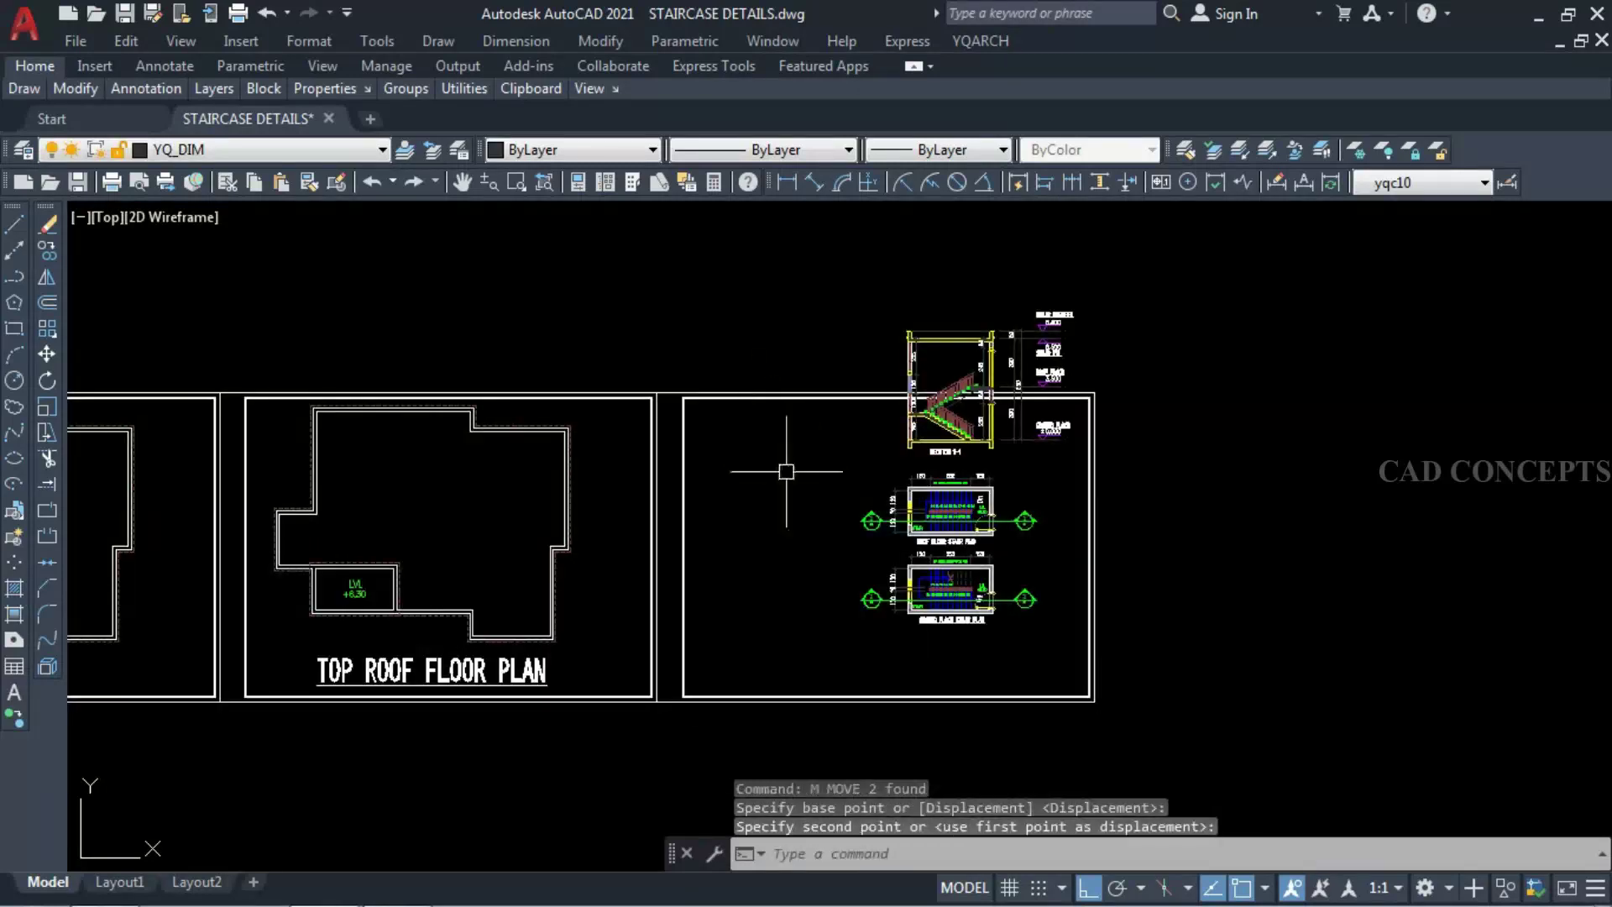
# - Move the roof and ground floor stair plans together into the left half of the new sheet frame
pyautogui.click(786, 471)
pyautogui.click(1142, 655)
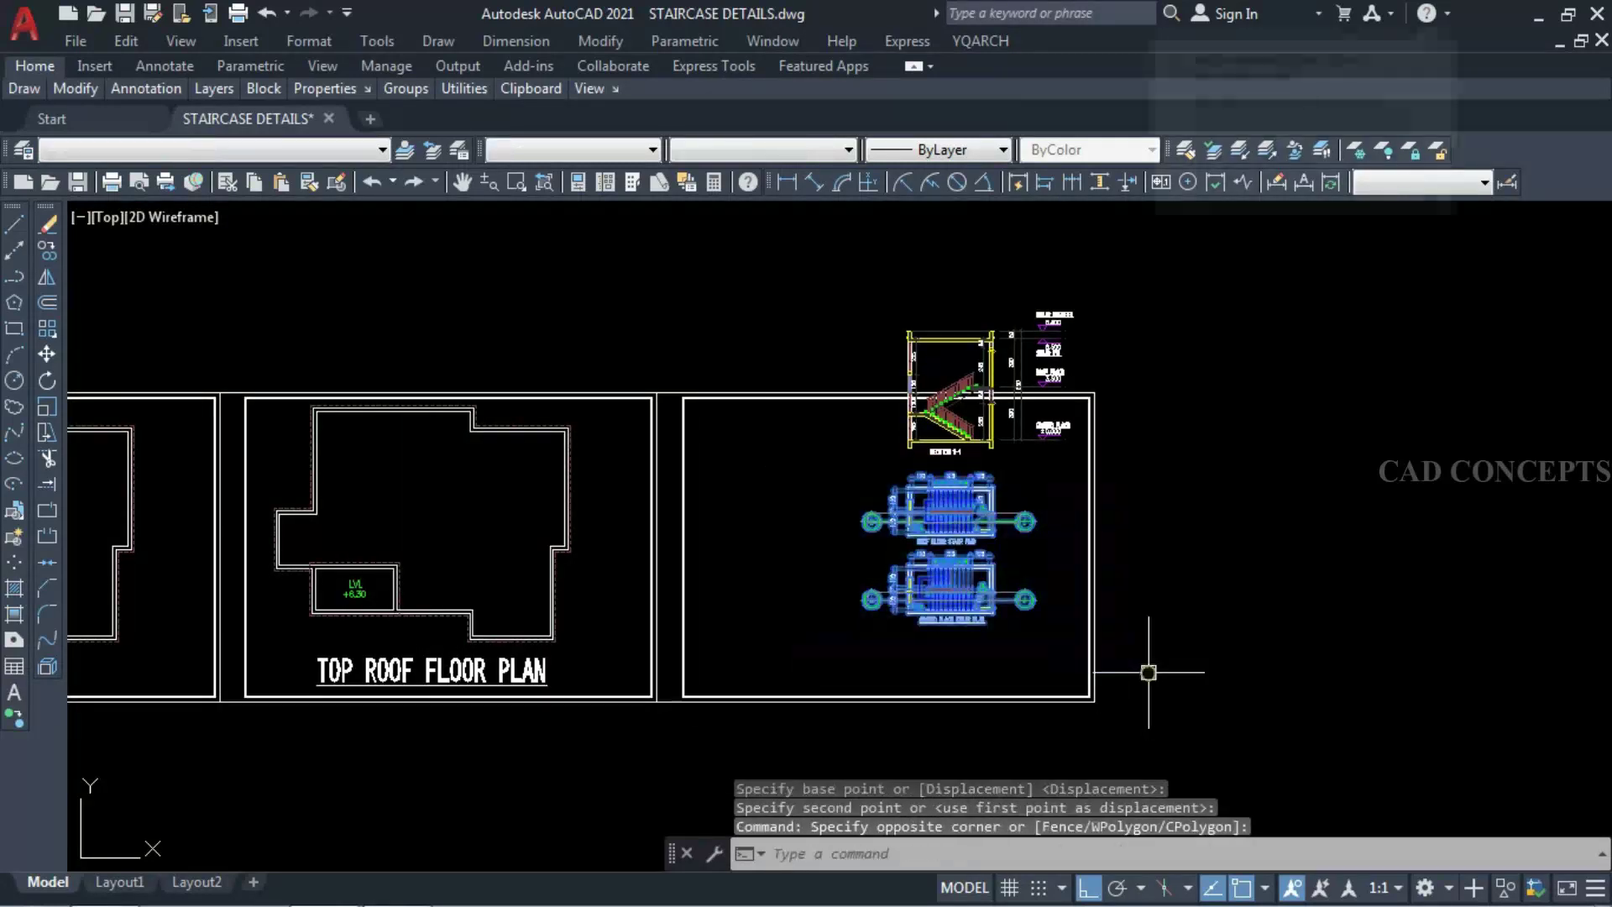
pyautogui.write('m')
pyautogui.press('Return')
pyautogui.press('F8')
pyautogui.click(1471, 691)
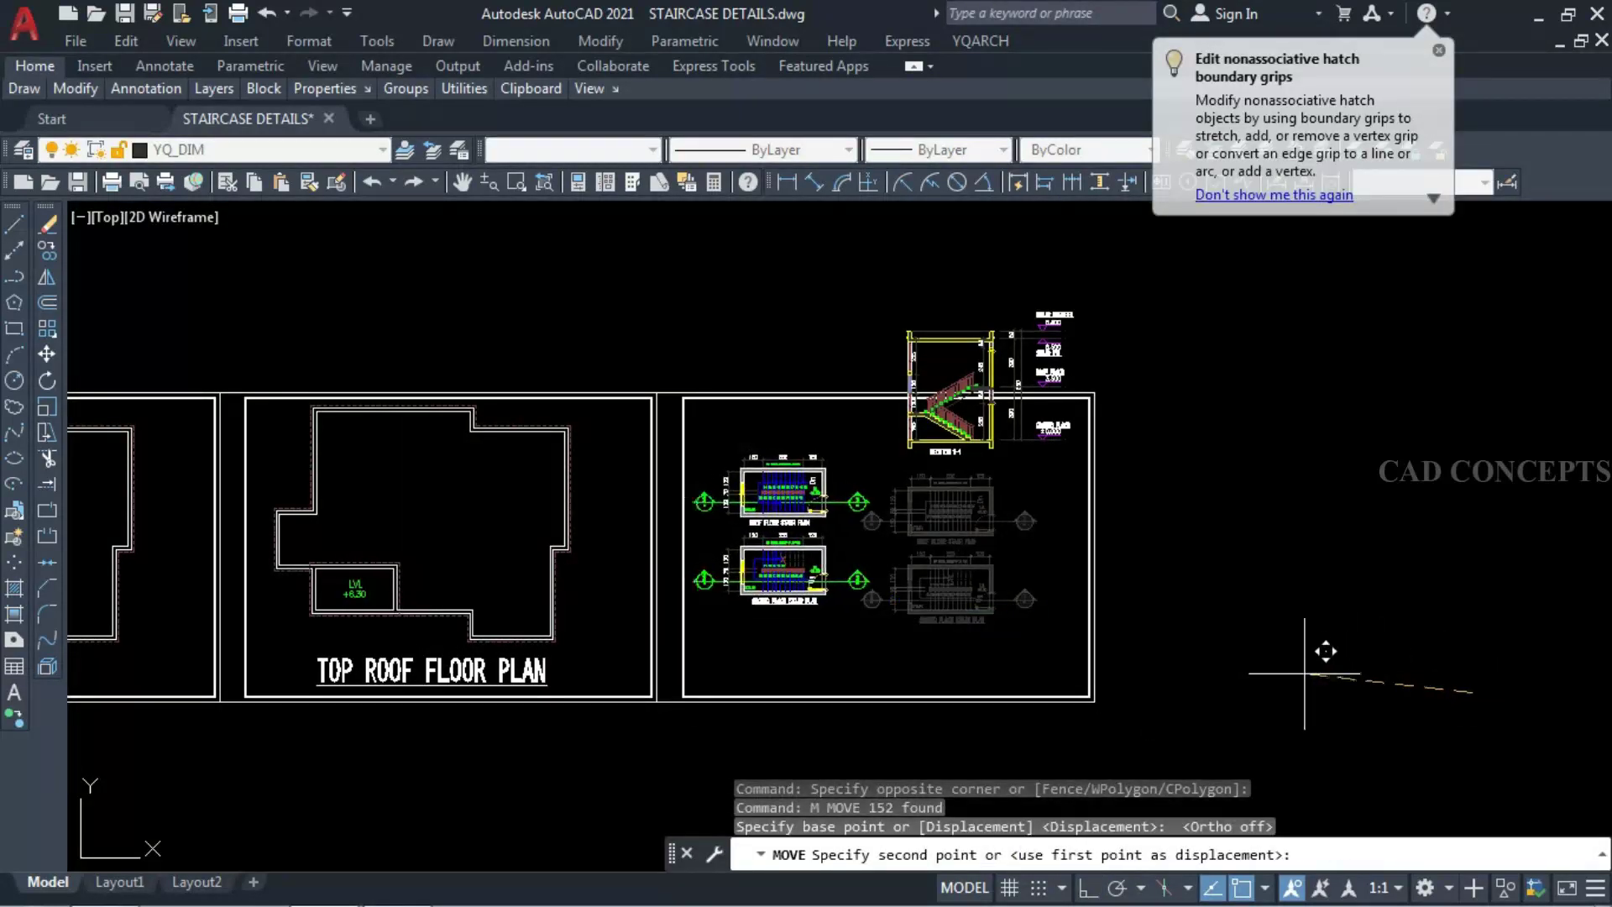
pyautogui.click(1306, 673)
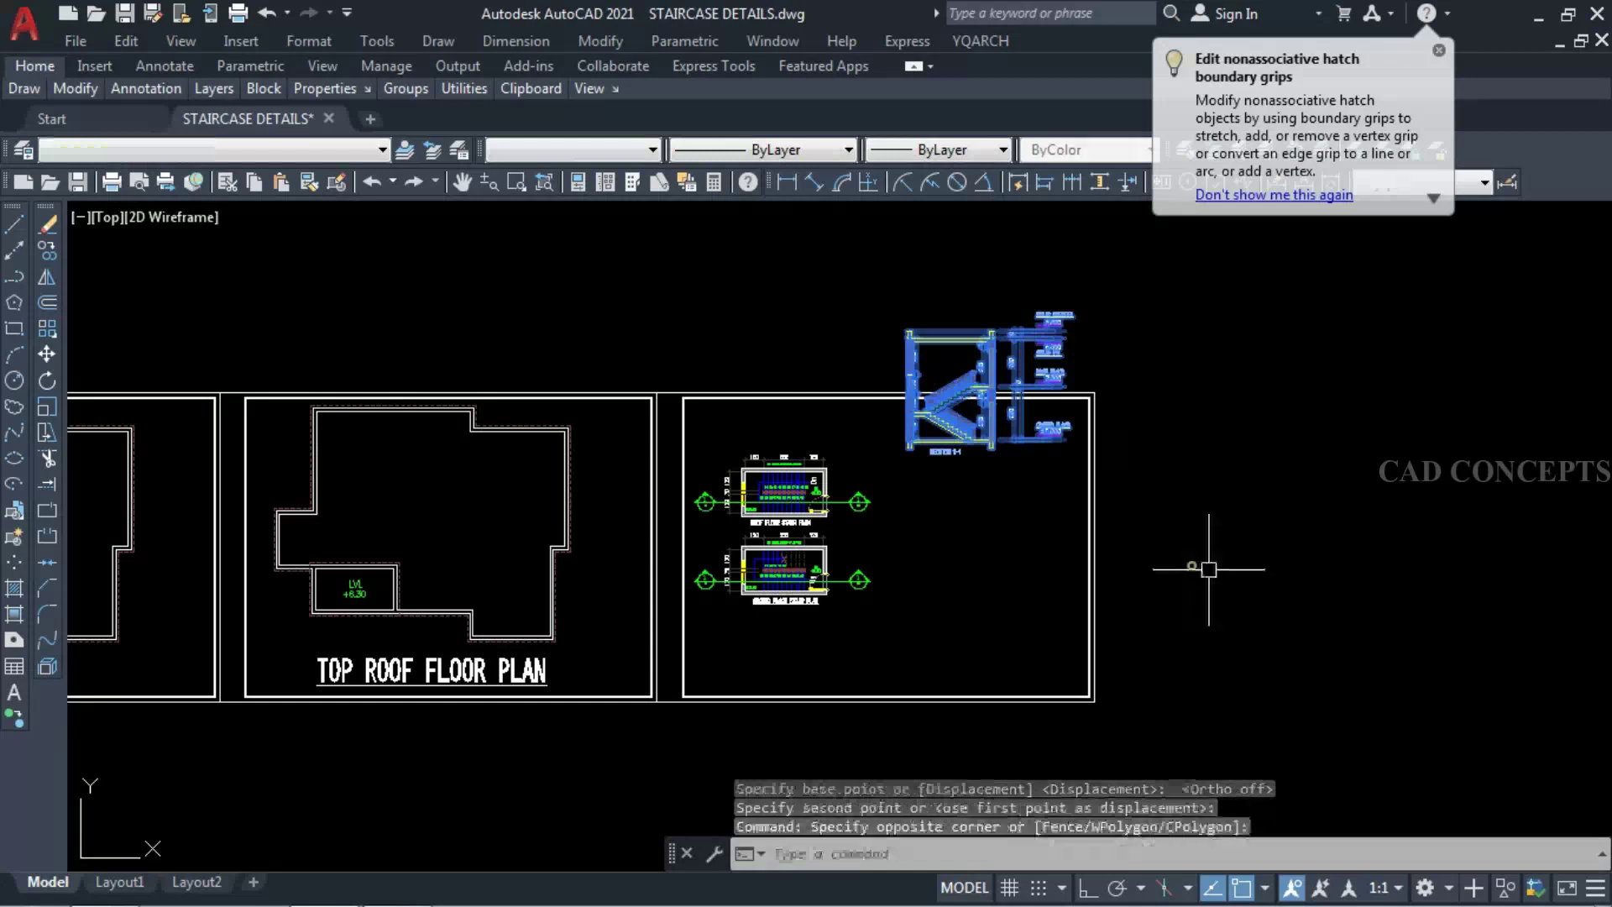
# - Move SECTION 1-1 with its level markers and labels into the new frame beside the stair plans
pyautogui.write('m')
pyautogui.press('Return')
pyautogui.click(1293, 533)
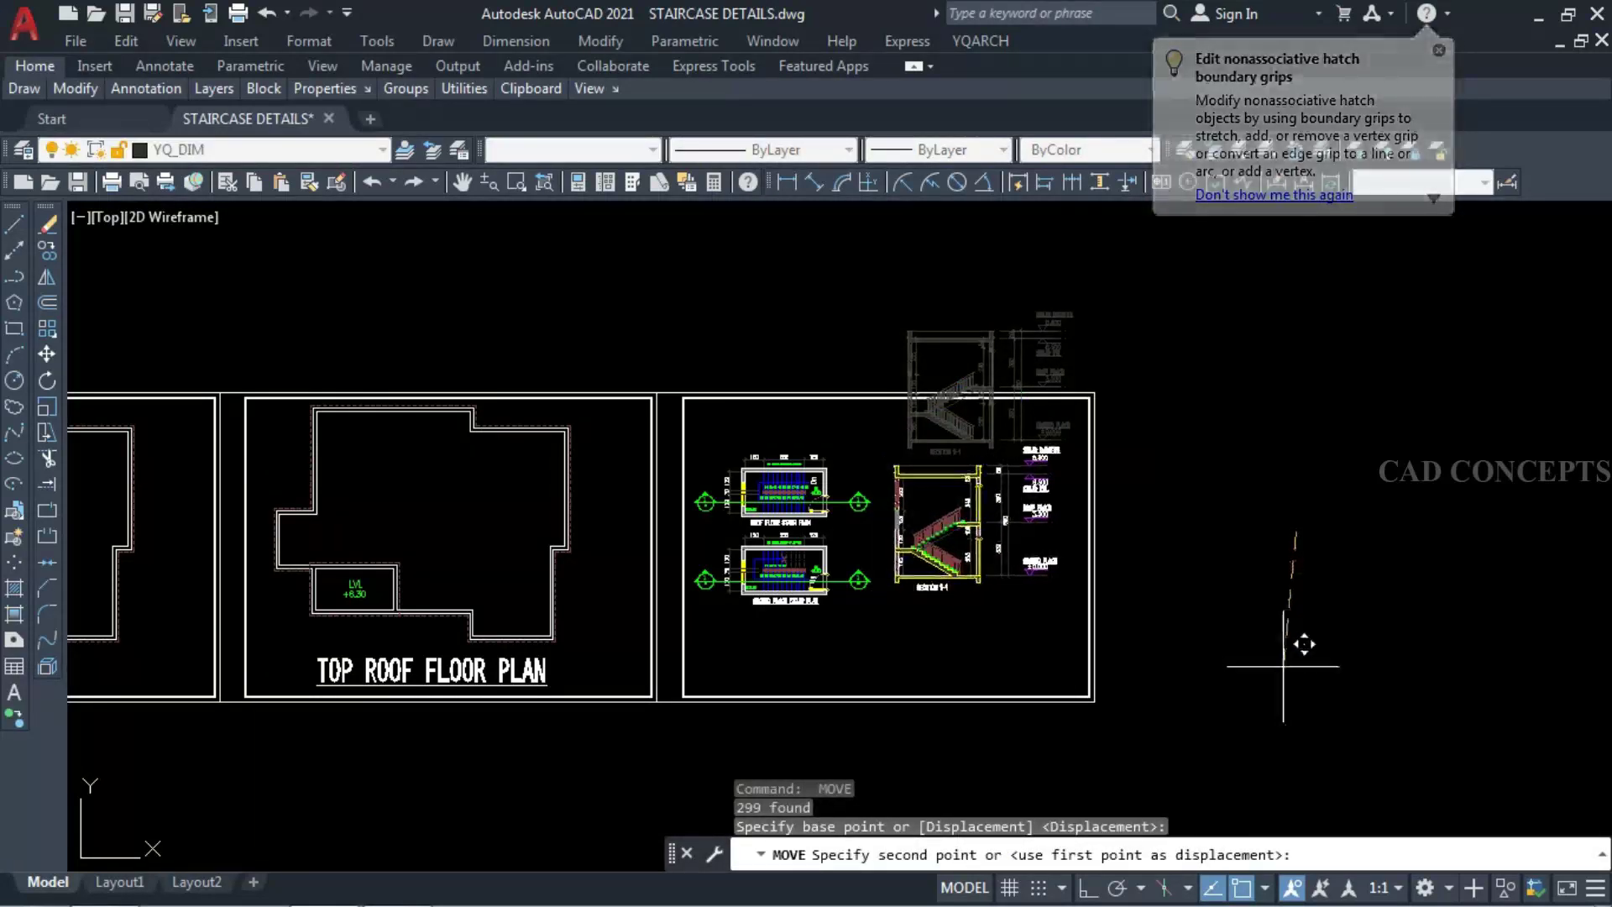
pyautogui.click(1283, 669)
# - Adjust the stair drawings' position within the frame and add the sheet title STAIRCASE DETAILS below them
pyautogui.click(597, 422)
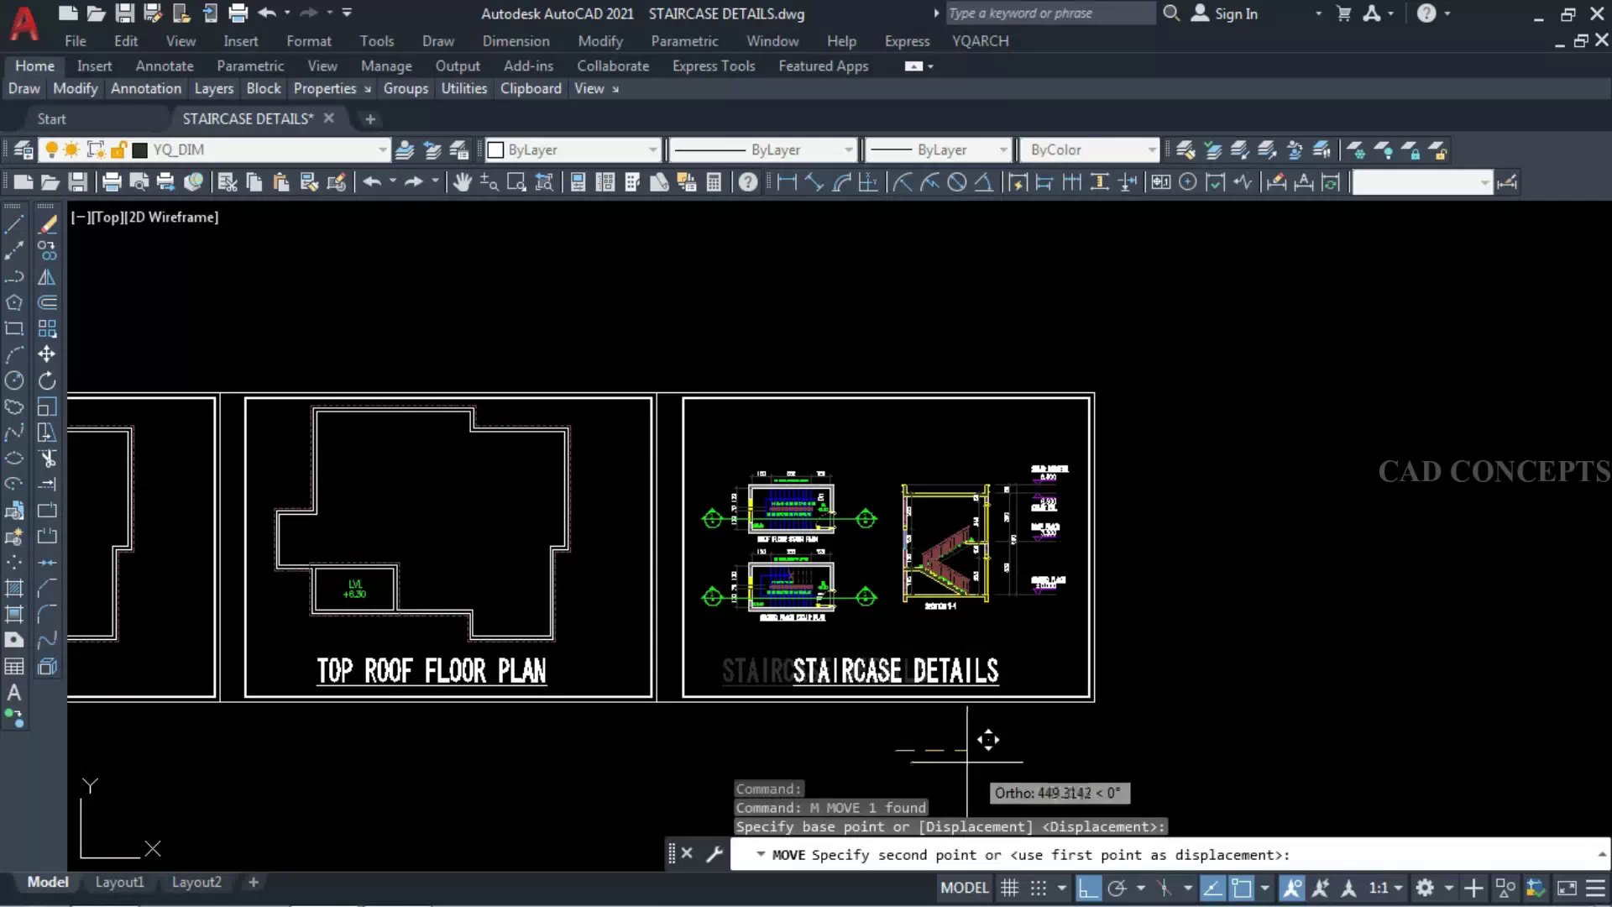
pyautogui.click(960, 760)
pyautogui.click(958, 763)
# - Move the stair plans and section together straight up, leaving more space above the sheet title
pyautogui.click(599, 411)
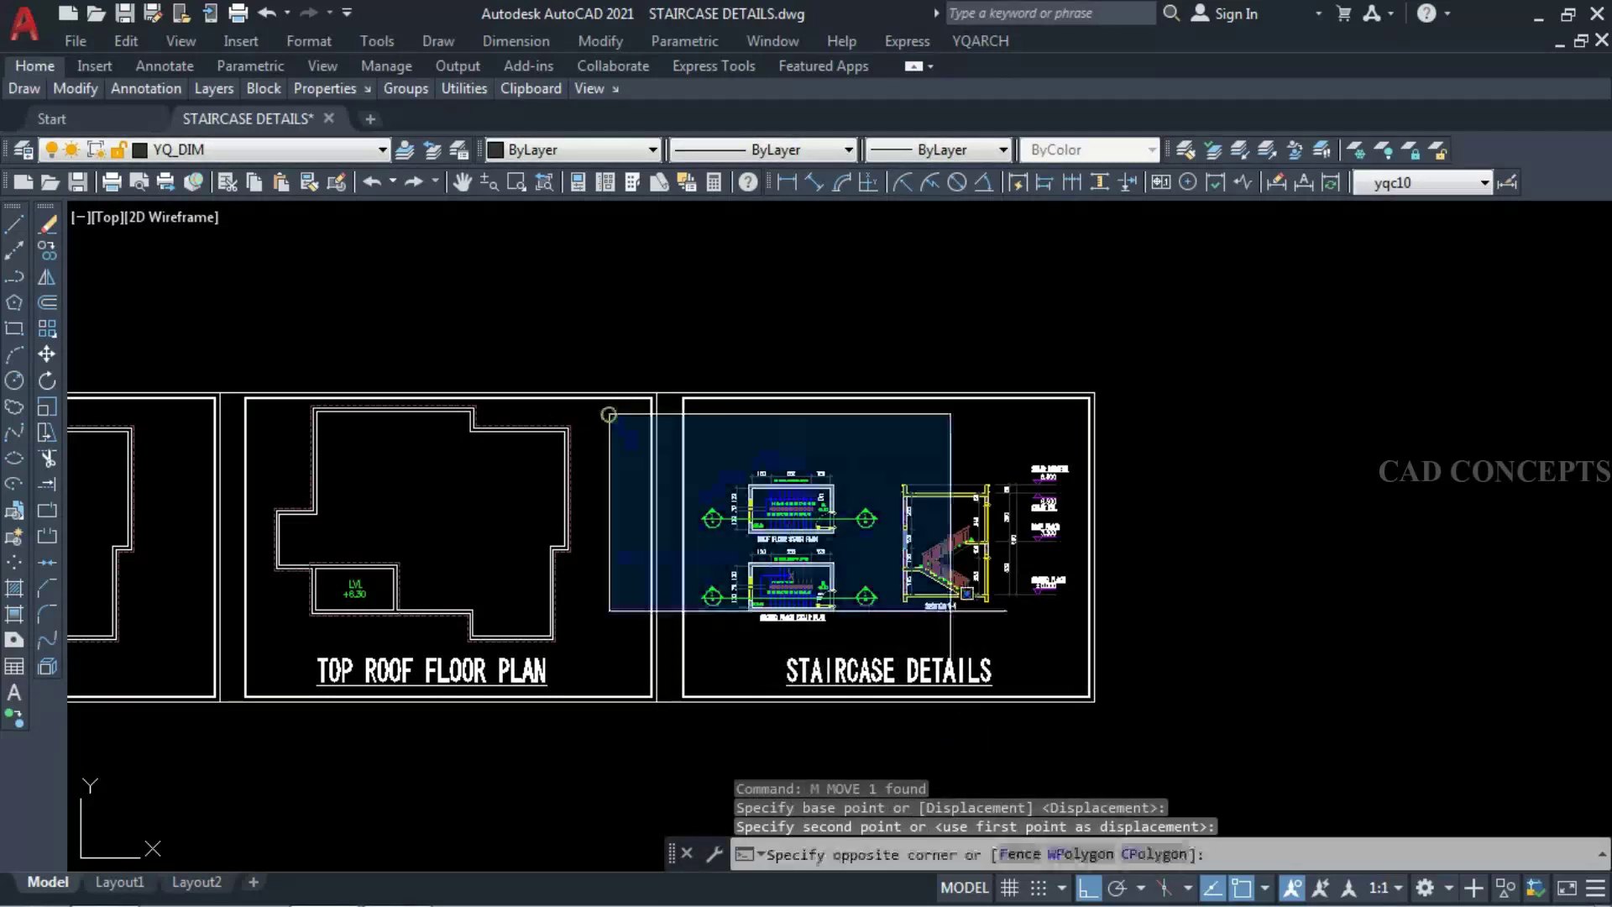
pyautogui.click(1233, 645)
pyautogui.write('m')
pyautogui.press('Return')
pyautogui.click(1187, 665)
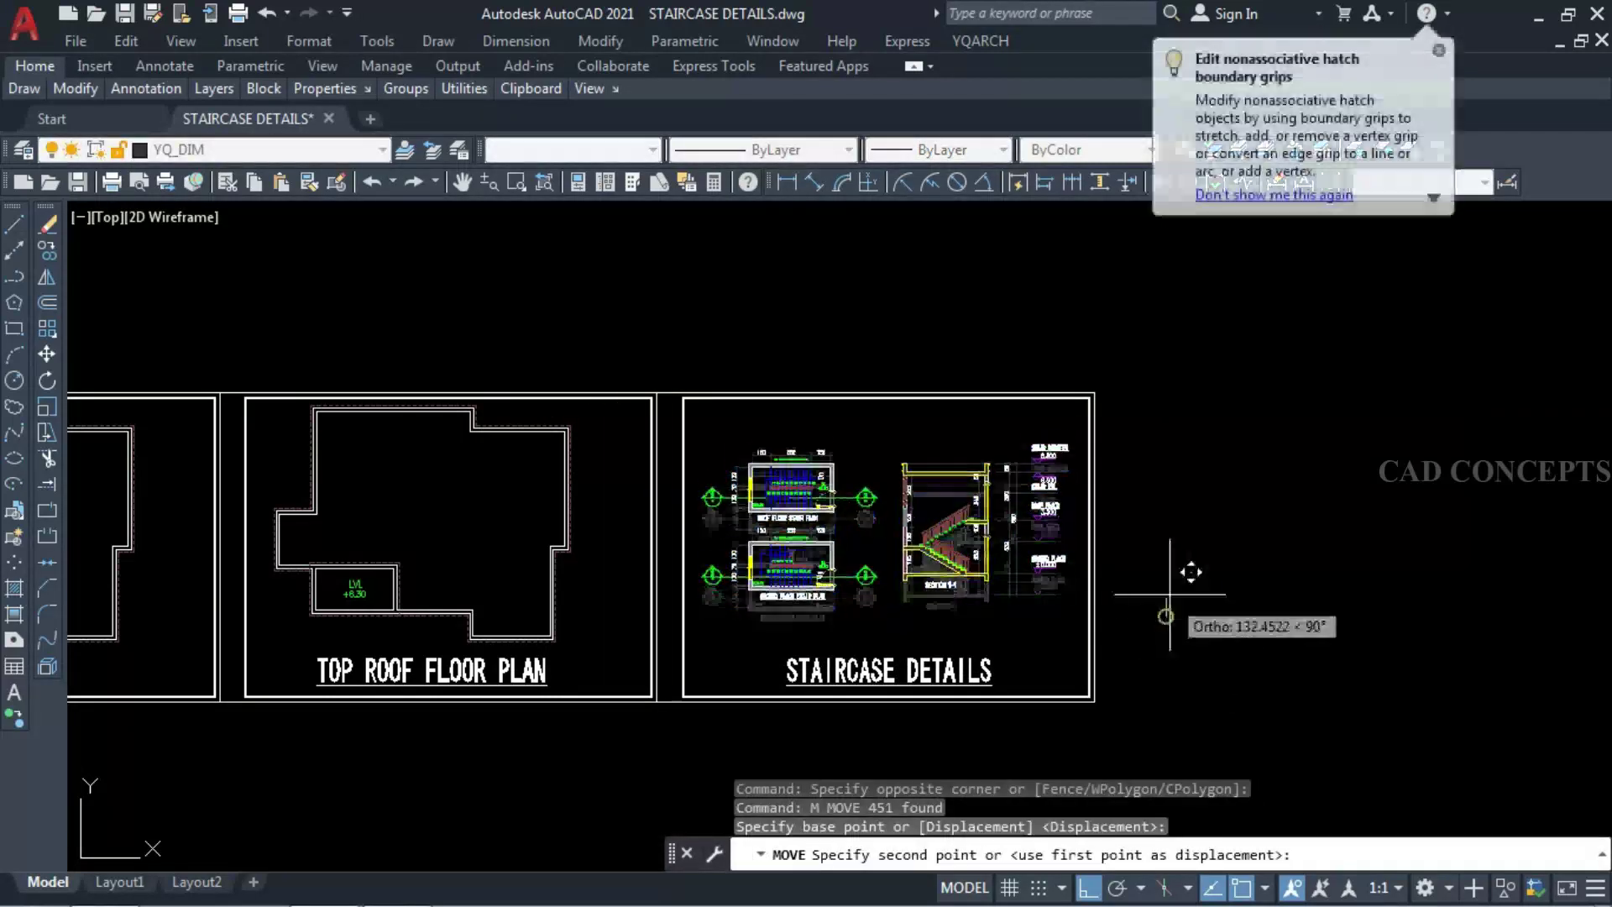
pyautogui.click(1169, 578)
# - Draw a rectangle in the empty space between SECTION 1-1 and the sheet title
pyautogui.scroll(4, 966, 604)
pyautogui.write('rec')
pyautogui.press('Return')
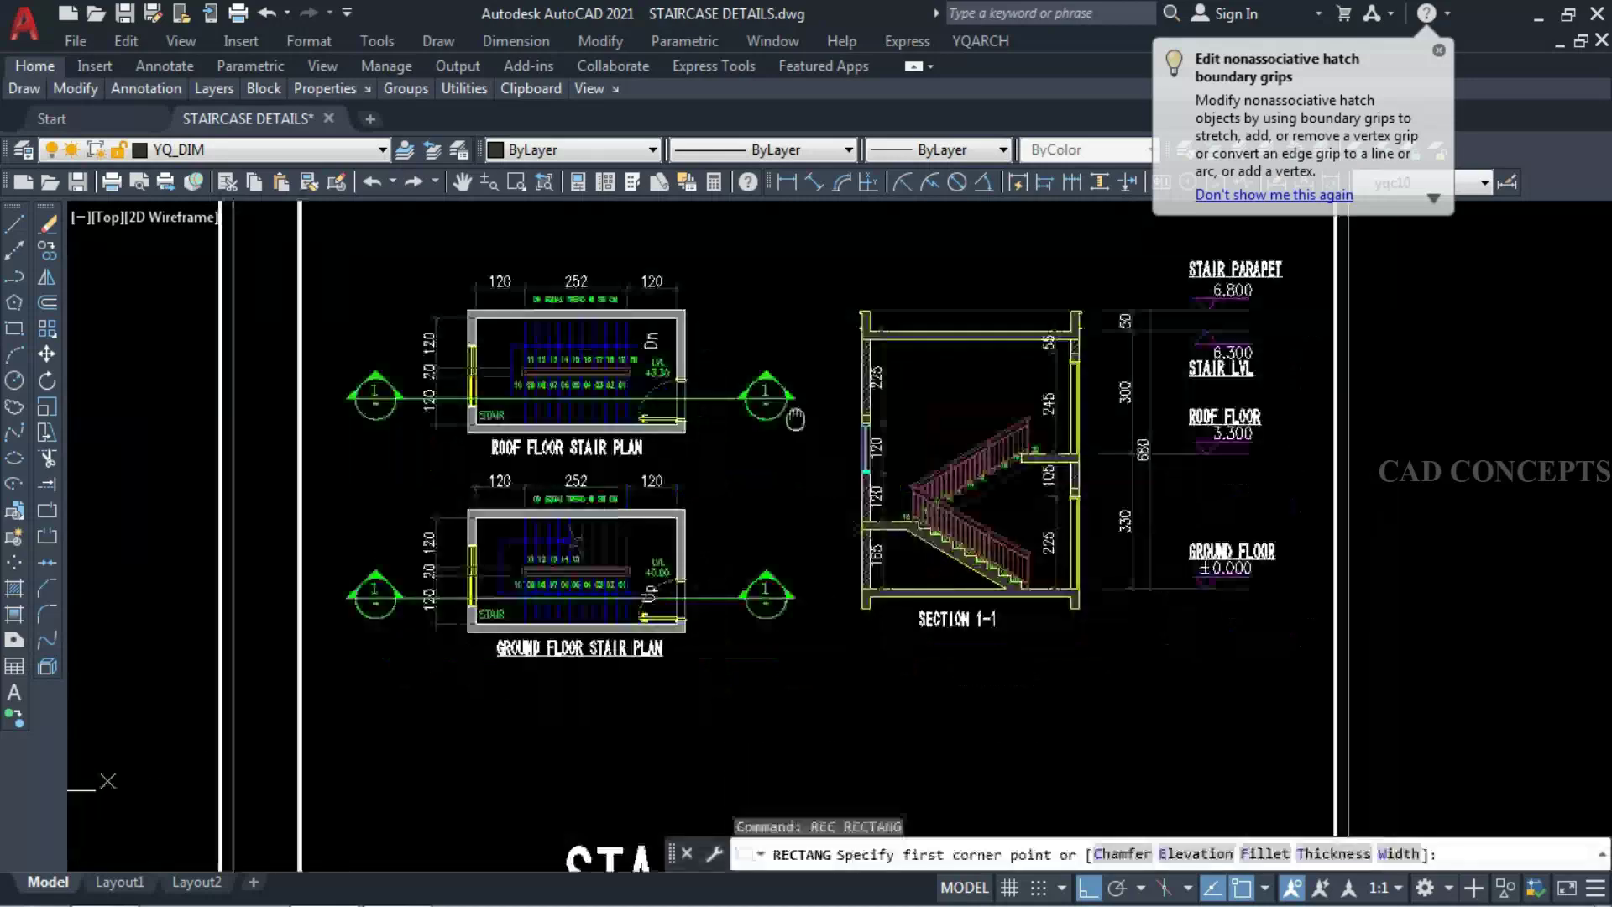
pyautogui.click(740, 460)
pyautogui.click(959, 601)
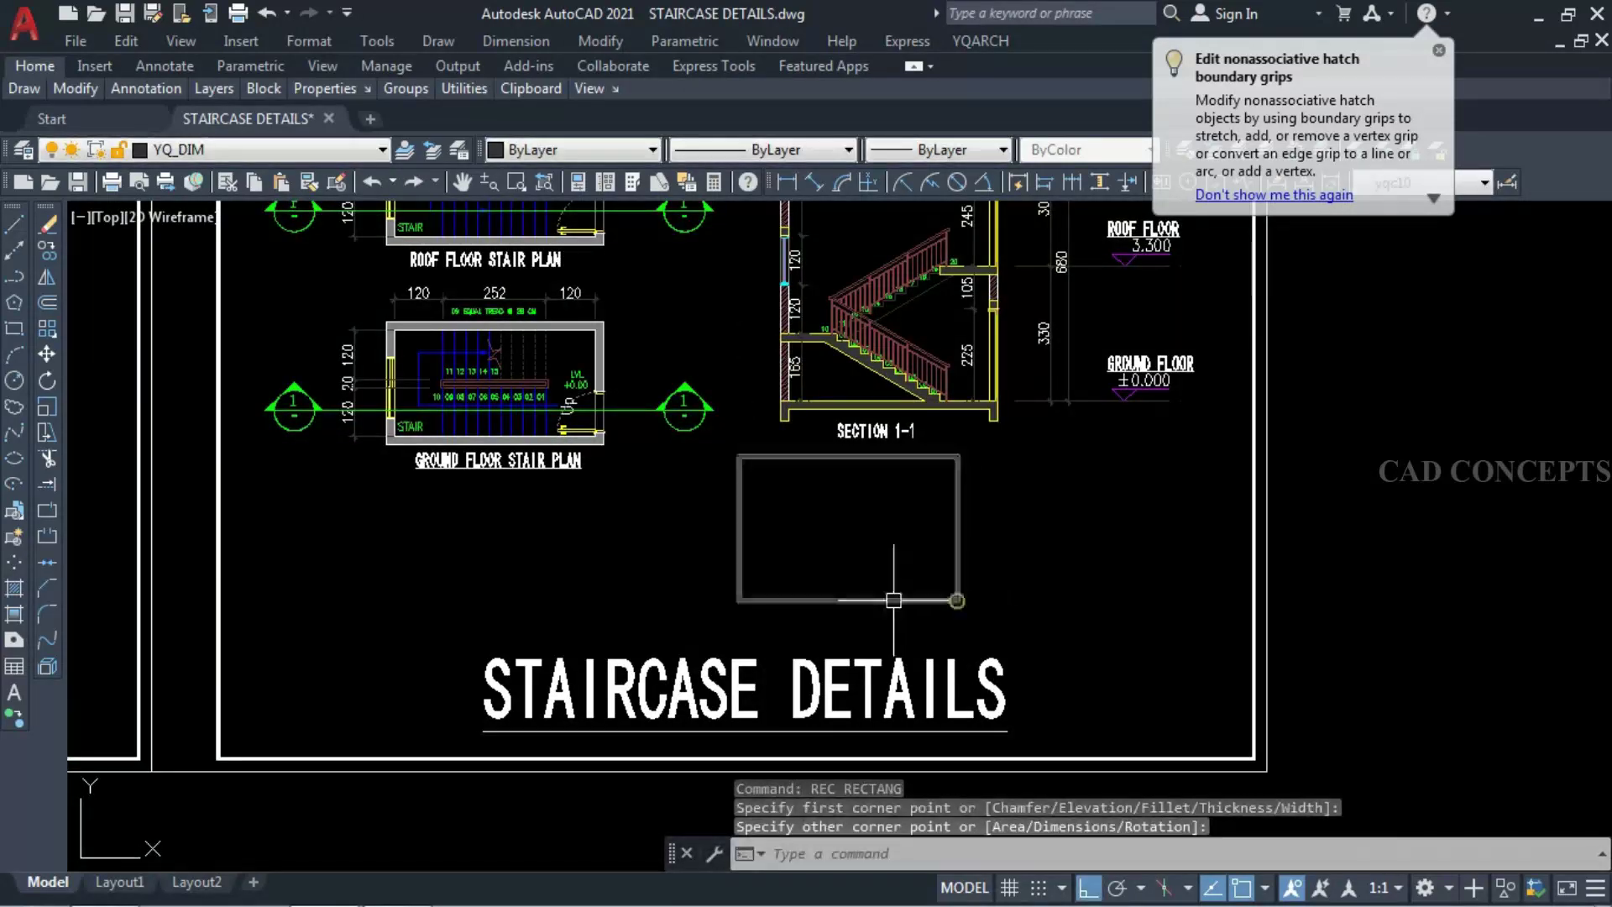
# - Add inner lines near the rectangle's top and right edges, and copy the STAIRCASE DETAILS text inside its upper left corner
pyautogui.write('i')
pyautogui.press('Return')
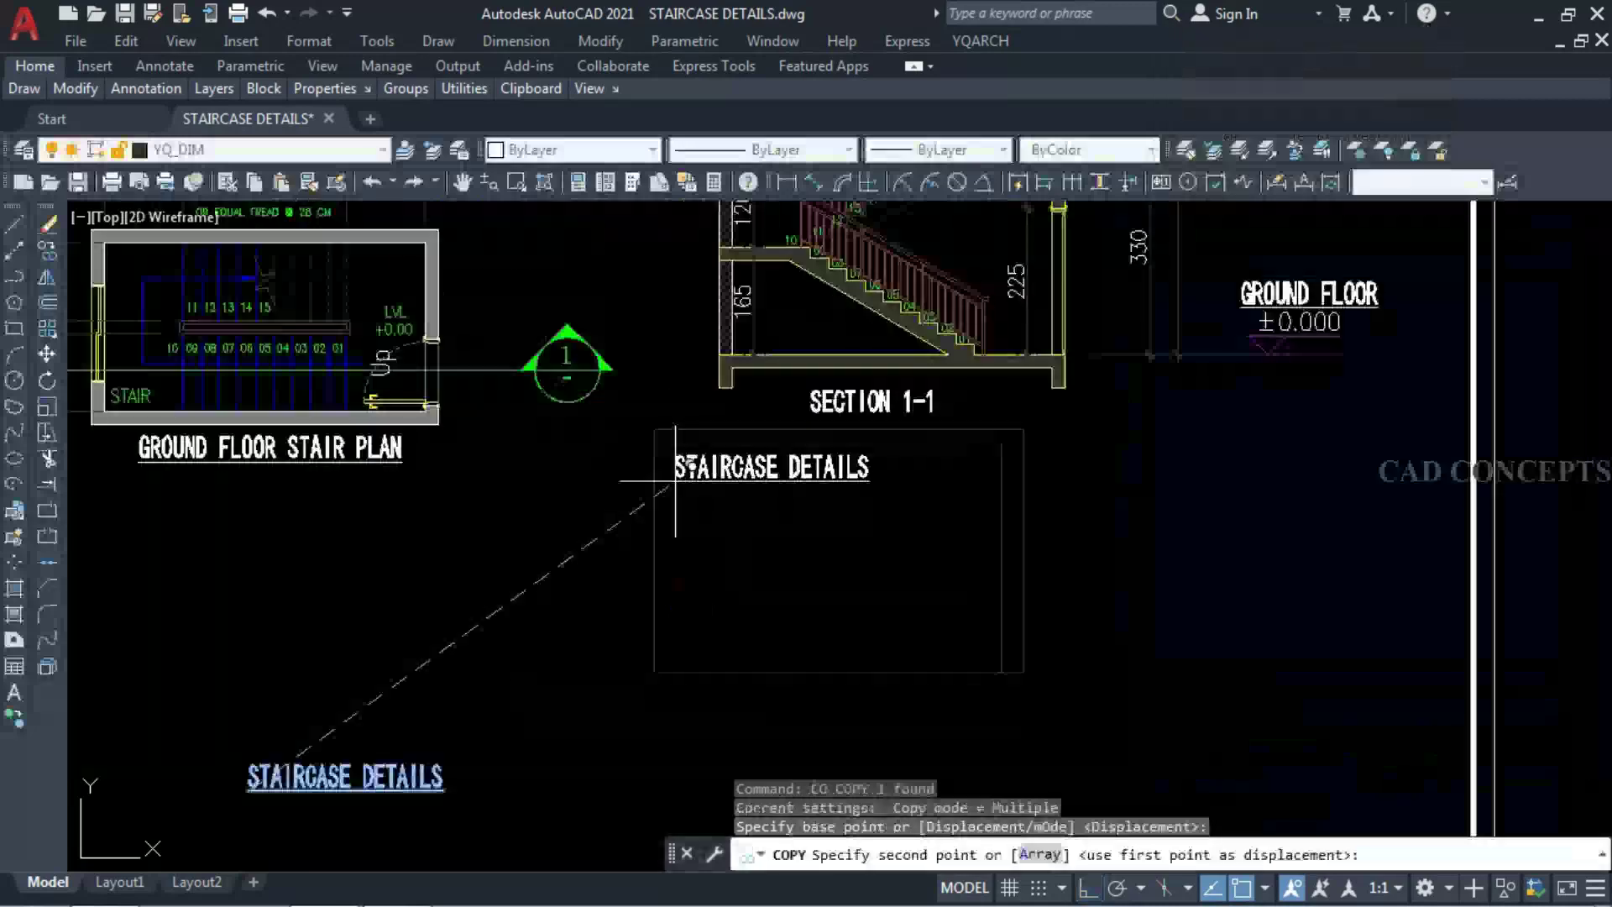
pyautogui.click(671, 481)
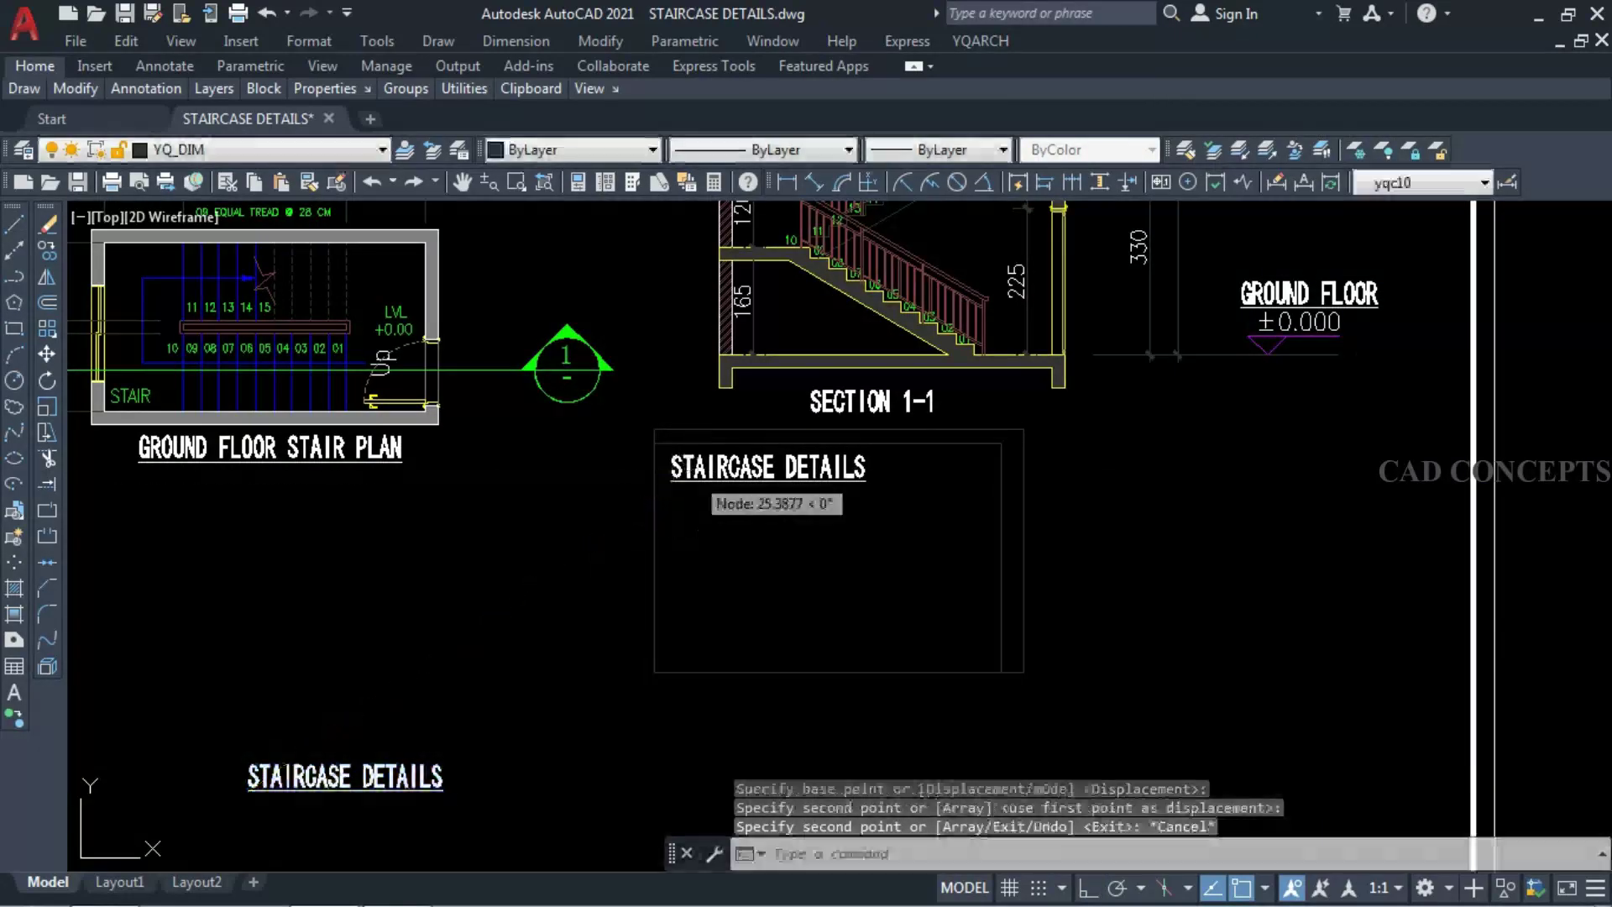
pyautogui.press('Escape')
# - Change the heading inside the box to STAIRCASE CALCULATION and place a copy of it directly below
pyautogui.doubleClick(785, 462)
pyautogui.moveTo(782, 466); pyautogui.dragTo(1032, 485)
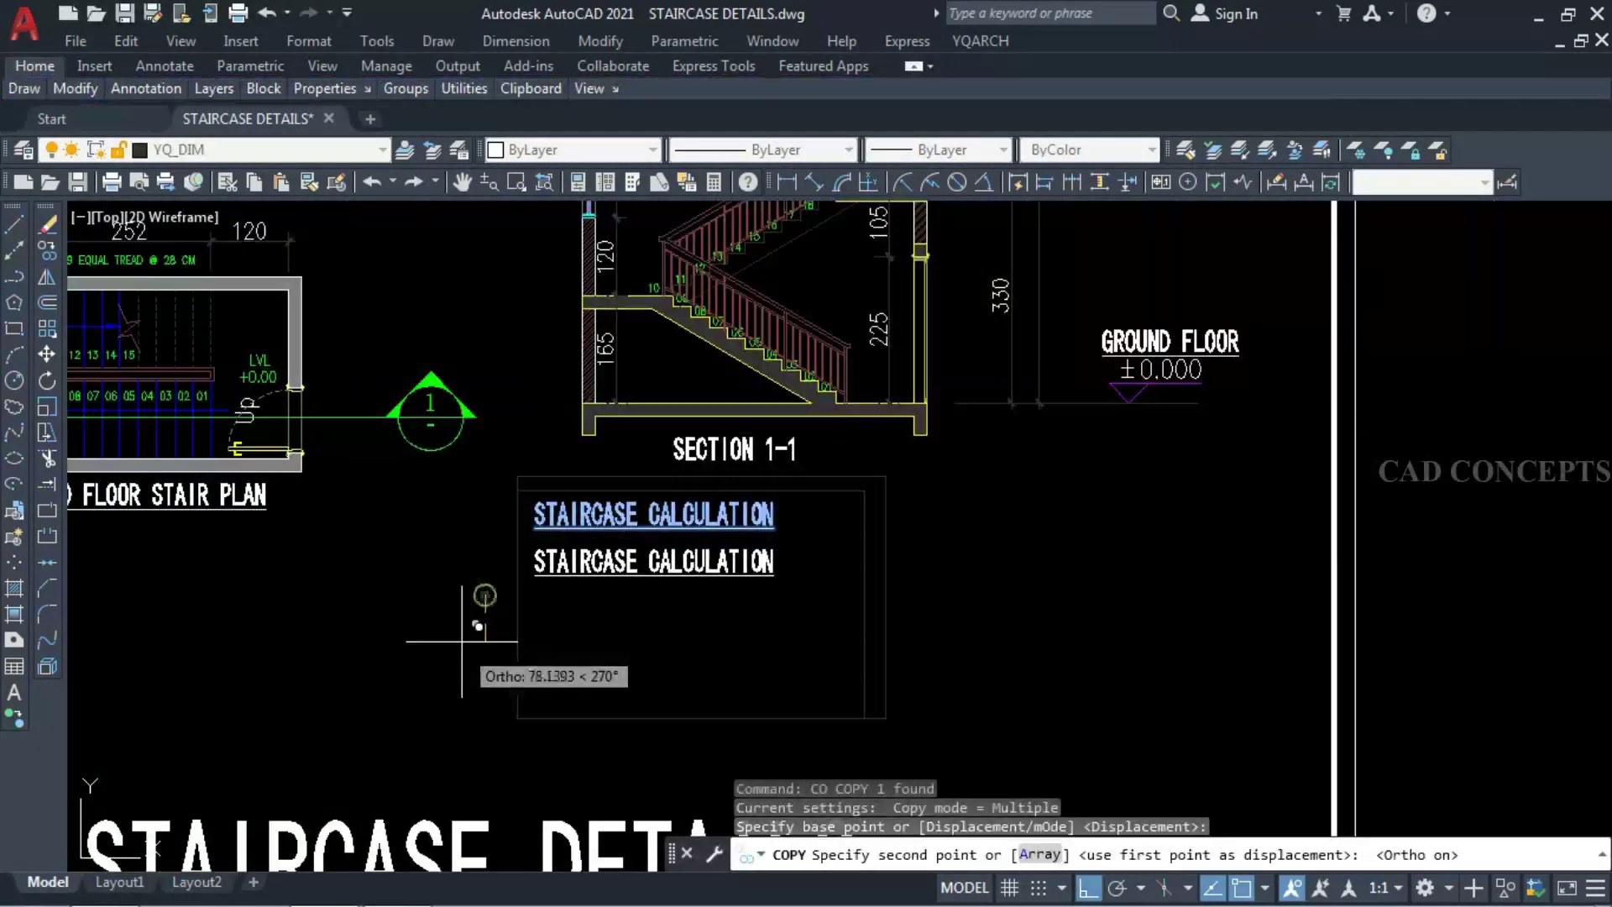
pyautogui.click(470, 638)
pyautogui.press('Escape')
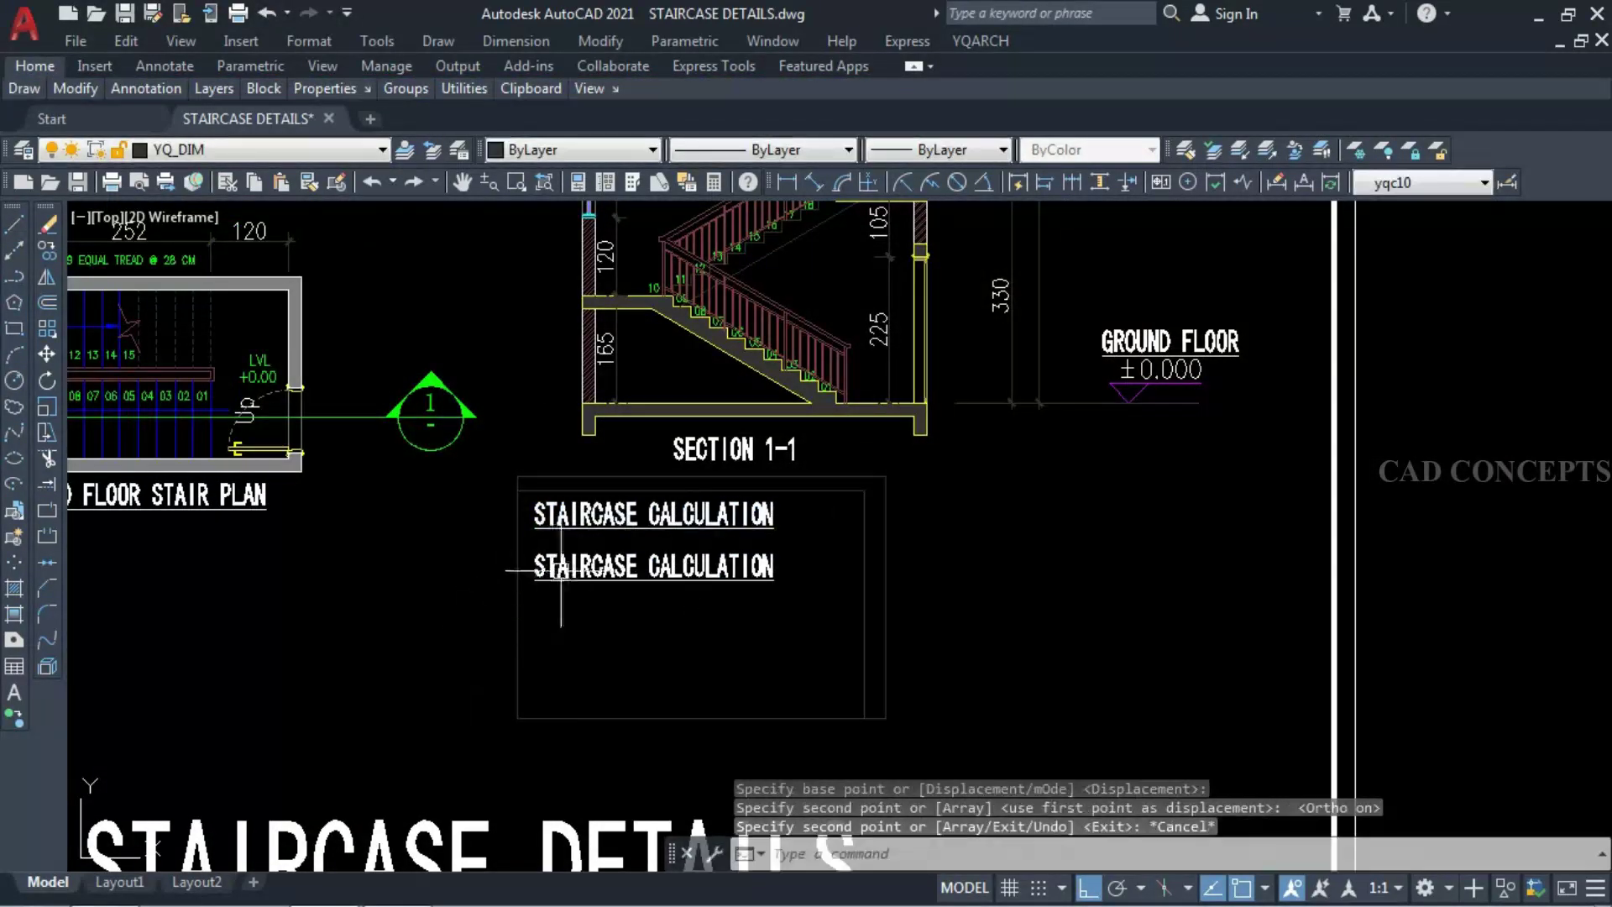
# - Change the second text line in the box to GROUND TO FIRST FLOOR ONLY
pyautogui.doubleClick(560, 570)
pyautogui.write('GROUND TO FIRST FLOOR ONLY')
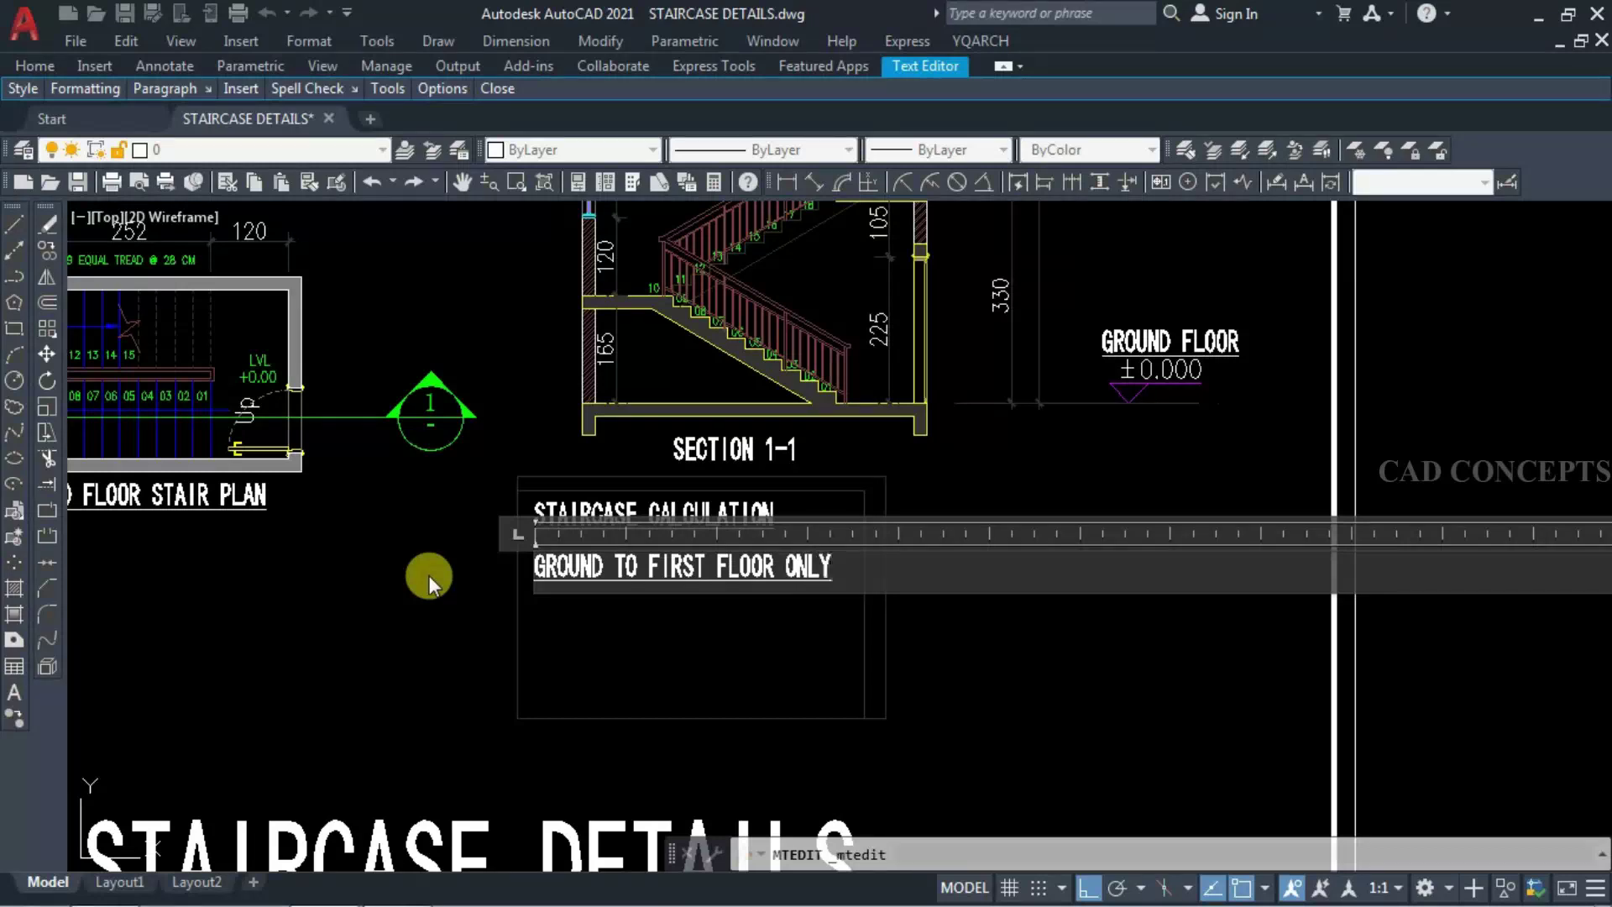
pyautogui.click(430, 576)
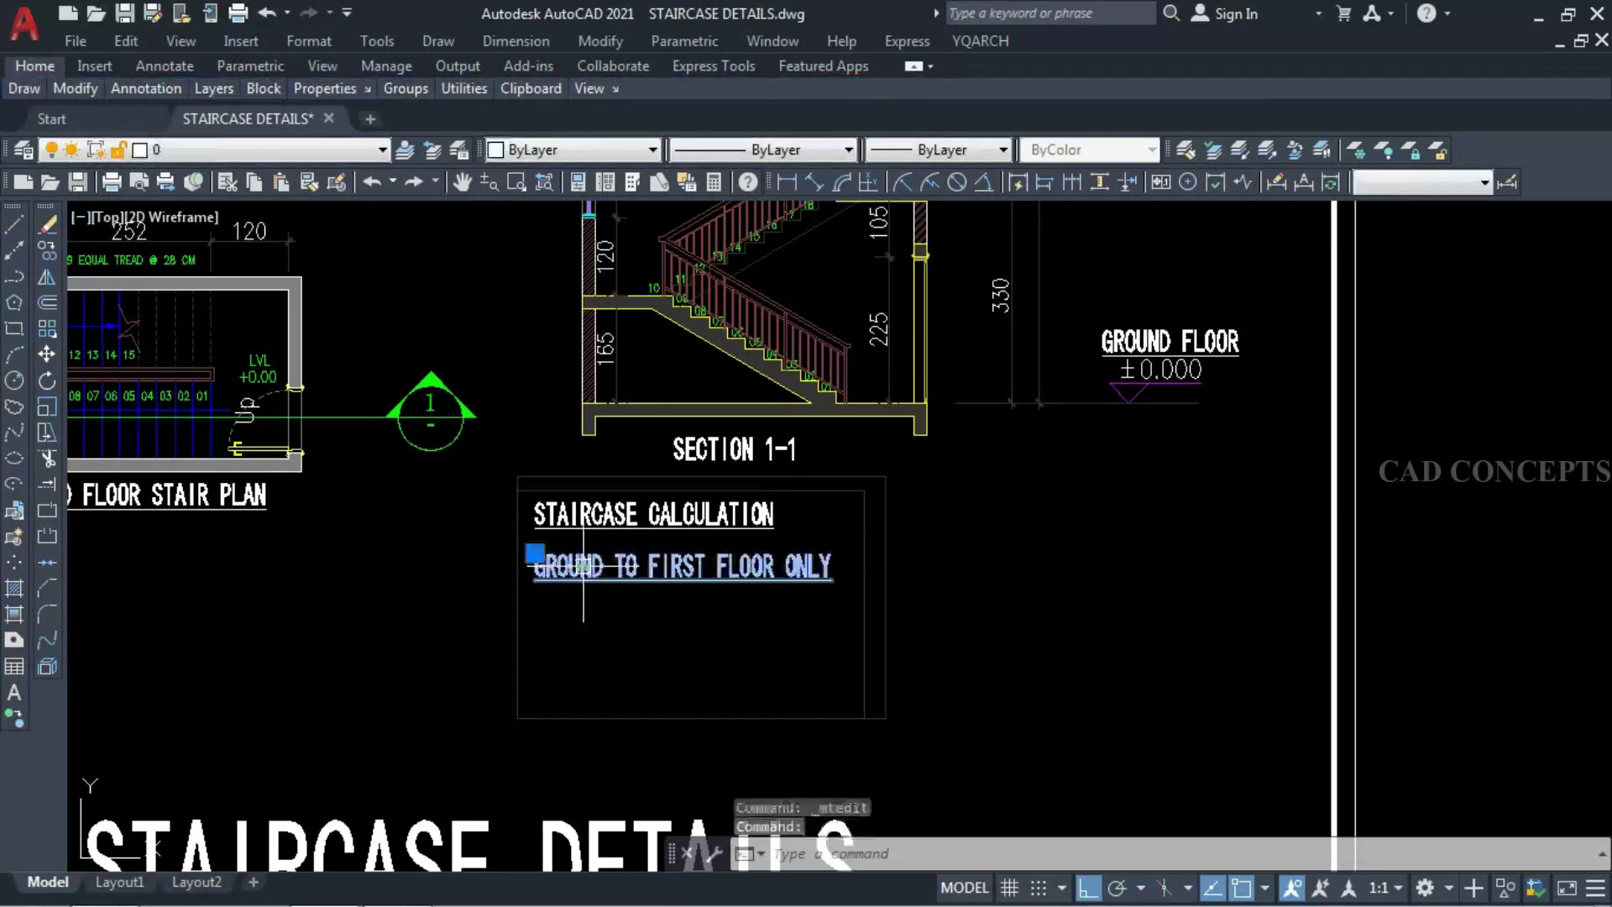
# - Copy the GROUND TO FIRST FLOOR ONLY line straight down and change the copy to STEPS 20
pyautogui.write('co')
pyautogui.press('space')
pyautogui.click(366, 640)
pyautogui.click(345, 687)
pyautogui.press('Escape')
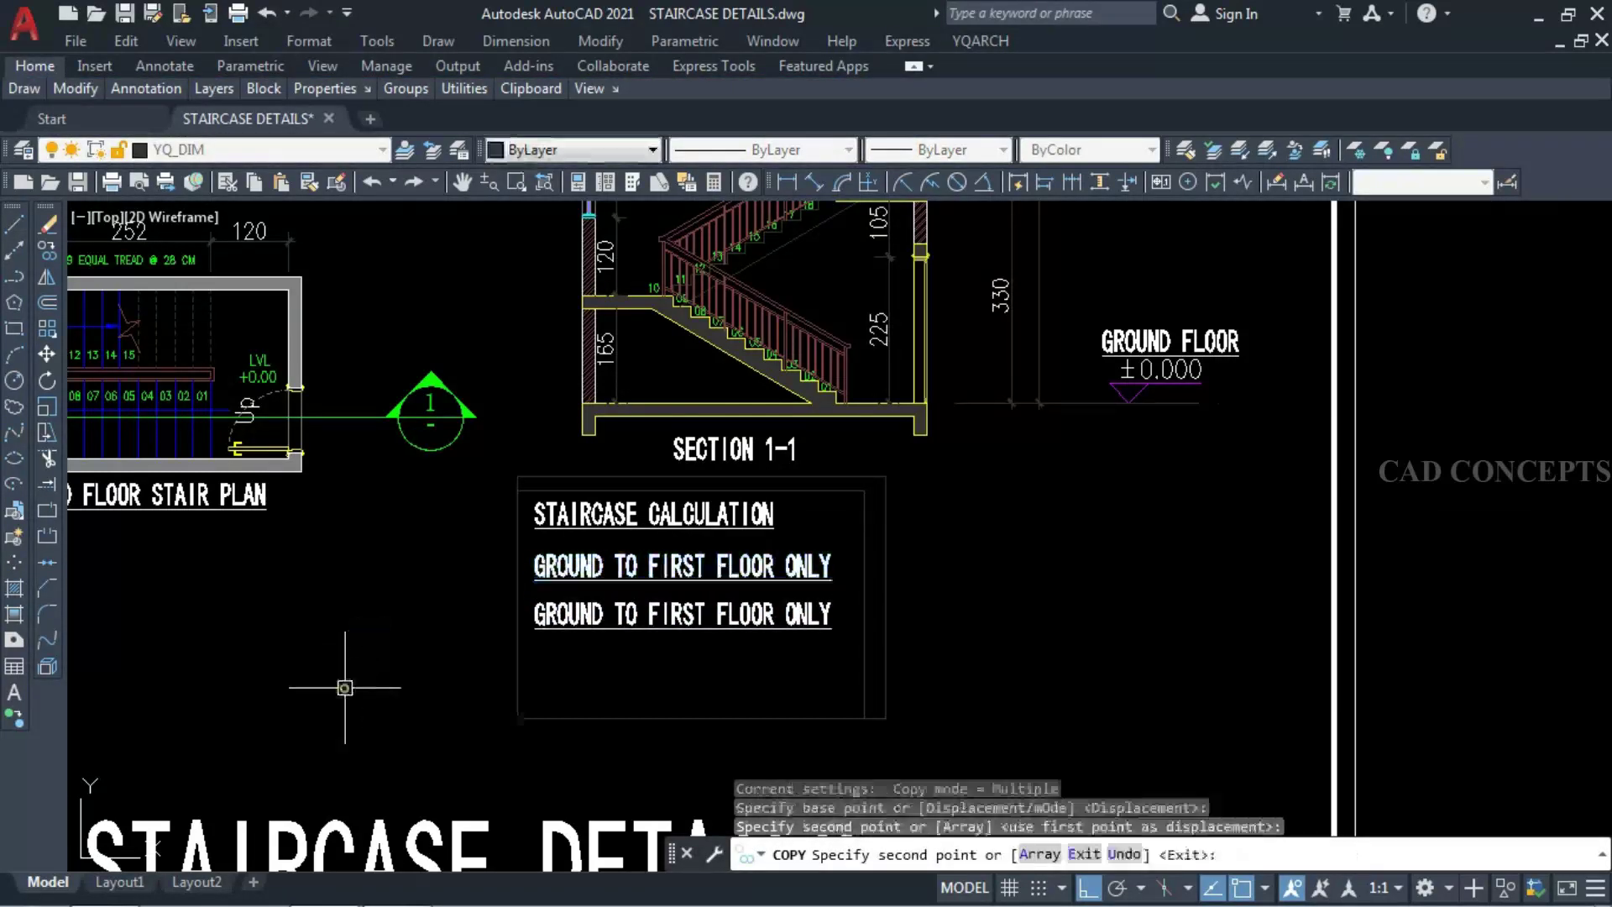
pyautogui.press('Escape')
pyautogui.doubleClick(532, 612)
pyautogui.hotkey('ctrl', 'a')
pyautogui.write('STEPS 20')
pyautogui.click(552, 668)
pyautogui.click(529, 630)
pyautogui.write('c')
pyautogui.press('Return')
pyautogui.click(416, 676)
pyautogui.press('Escape')
# - Copy the STEPS 20 line straight down and change the copy to TREADS 28
pyautogui.click(578, 616)
pyautogui.write('co')
pyautogui.press('Return')
pyautogui.click(465, 647)
pyautogui.click(465, 685)
pyautogui.press('Escape')
pyautogui.doubleClick(546, 662)
pyautogui.moveTo(674, 664); pyautogui.dragTo(413, 653)
pyautogui.press('BackSpace')
pyautogui.write('TRE')
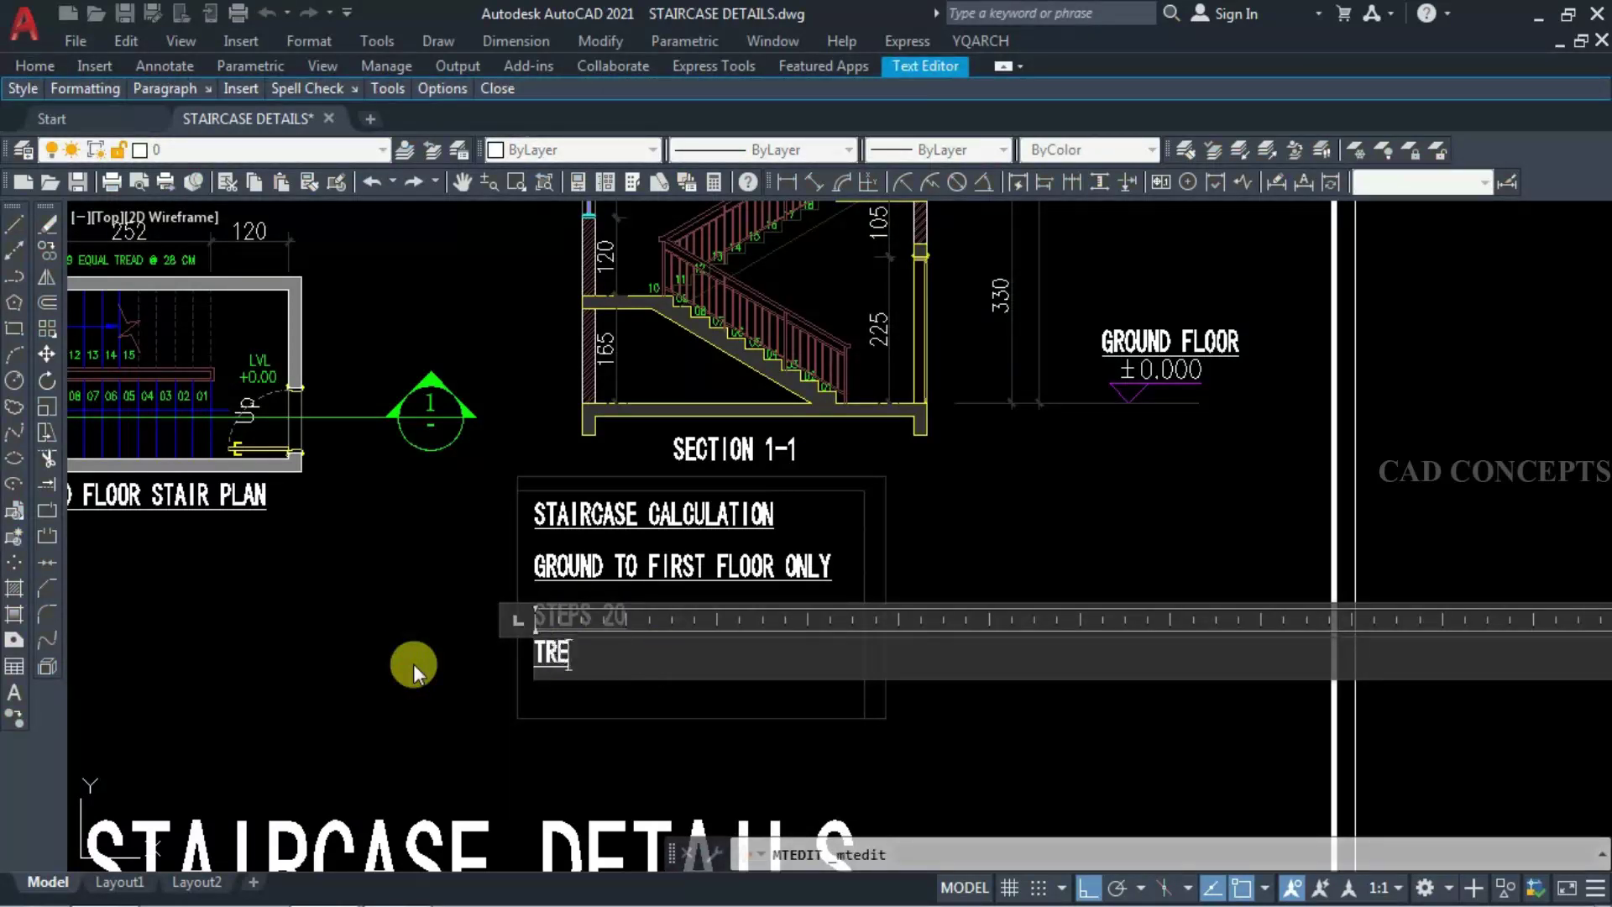
pyautogui.write('ADS 28')
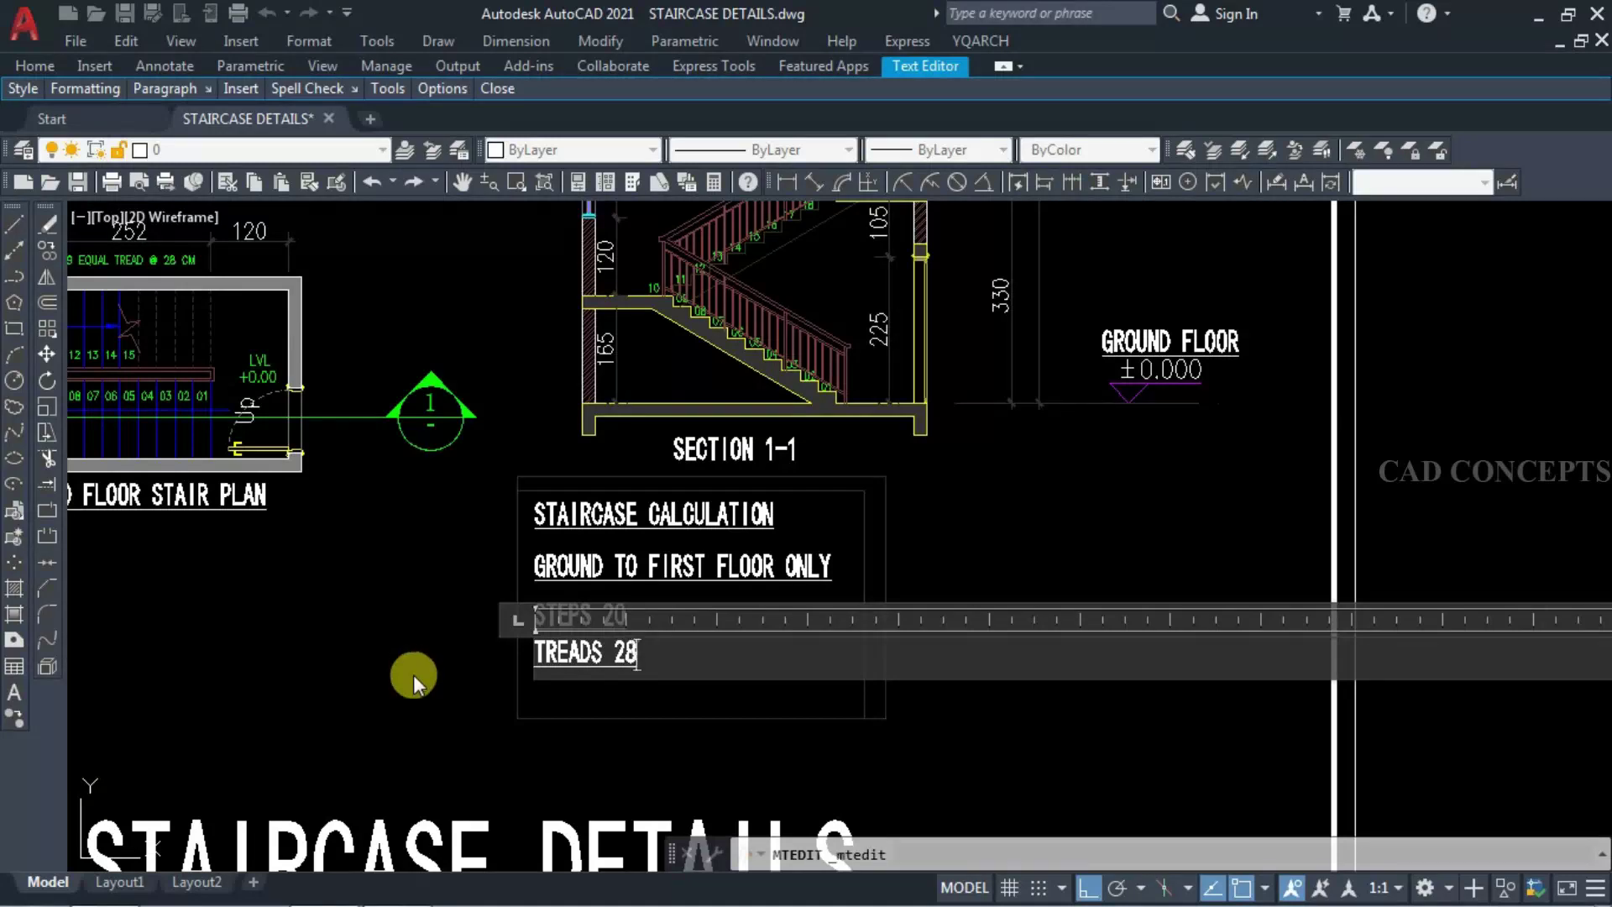
pyautogui.click(413, 673)
# - Copy the TREADS 28 line straight down and change the copy to RISERS
pyautogui.click(560, 669)
pyautogui.write('co')
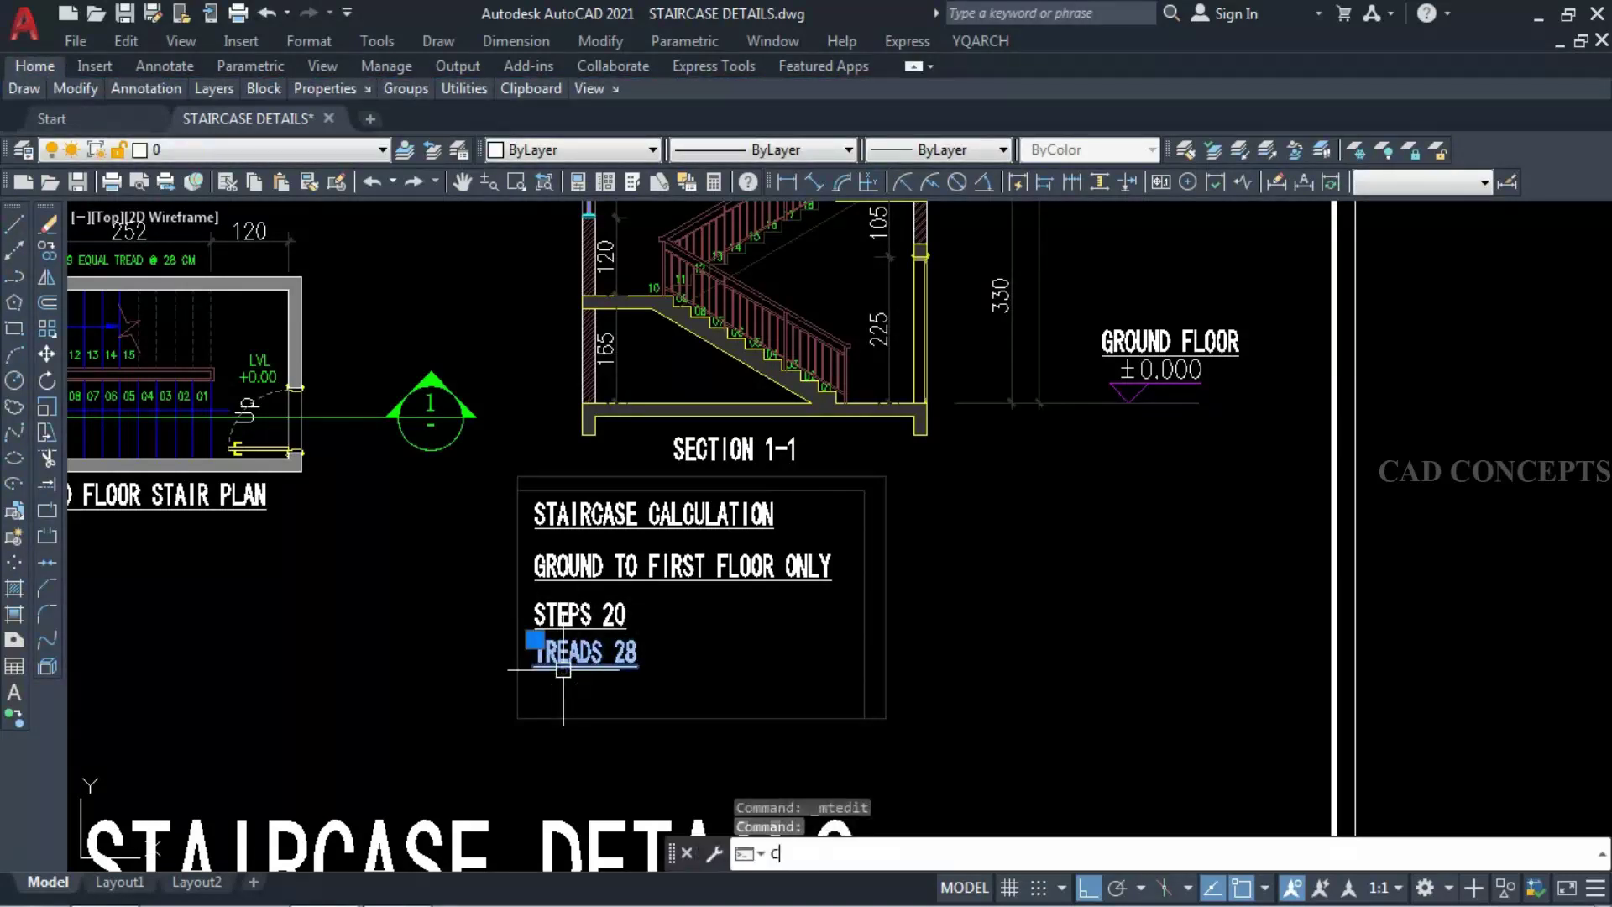
pyautogui.press('Return')
pyautogui.click(416, 699)
pyautogui.click(415, 739)
pyautogui.press('Escape')
pyautogui.click(556, 697)
pyautogui.doubleClick(556, 697)
pyautogui.hotkey('ctrl', 'a')
pyautogui.write('RISE')
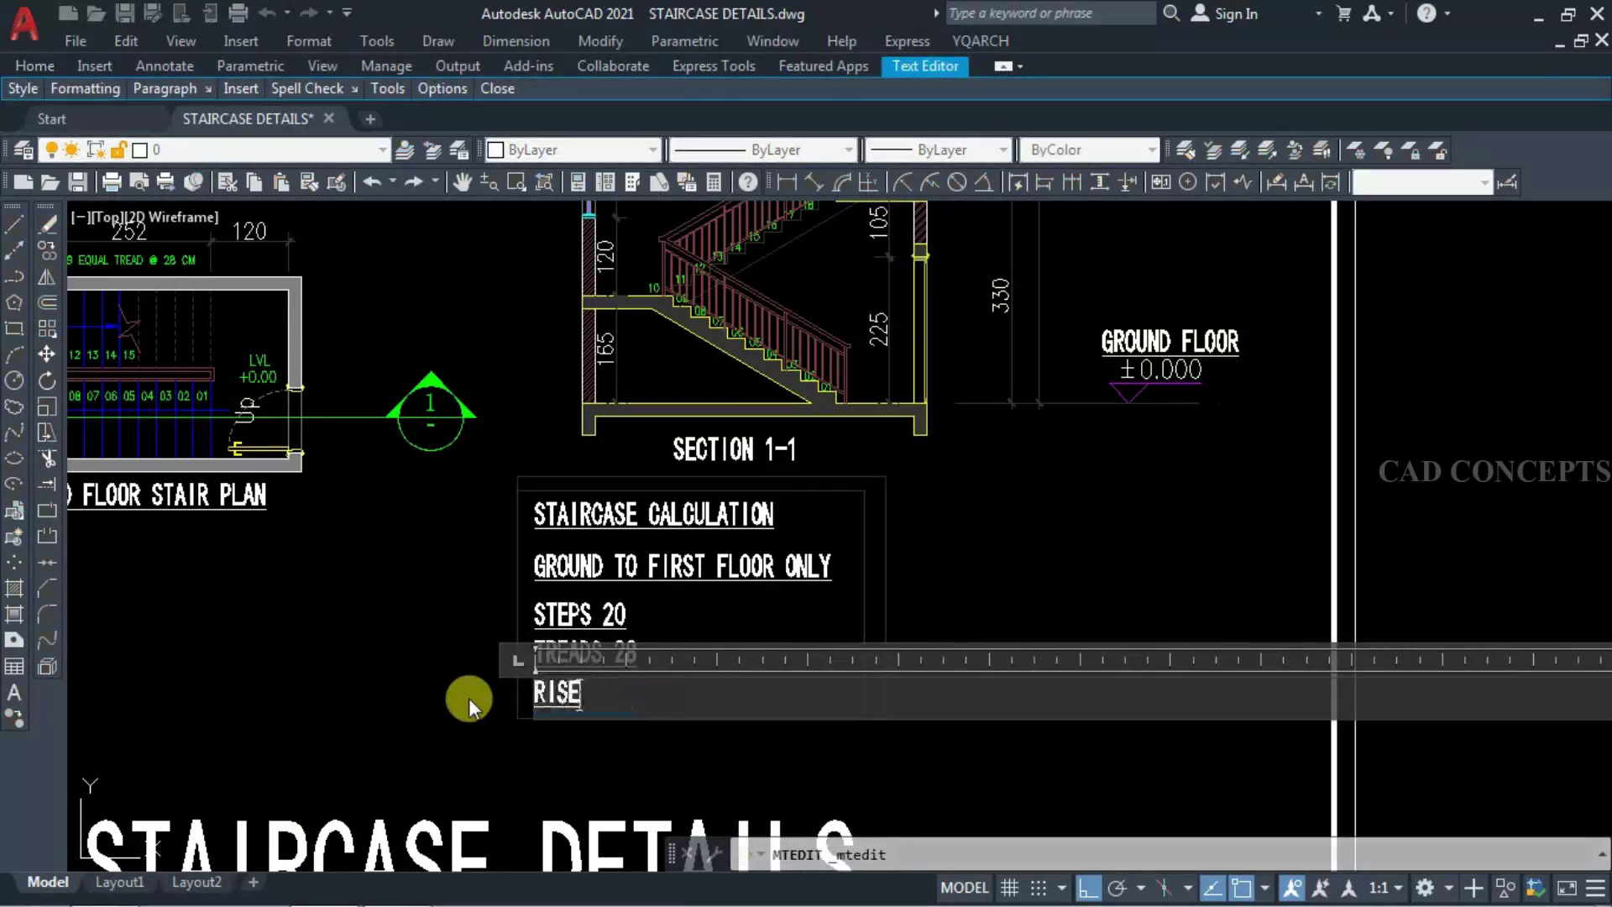
pyautogui.write('RS')
pyautogui.click(469, 697)
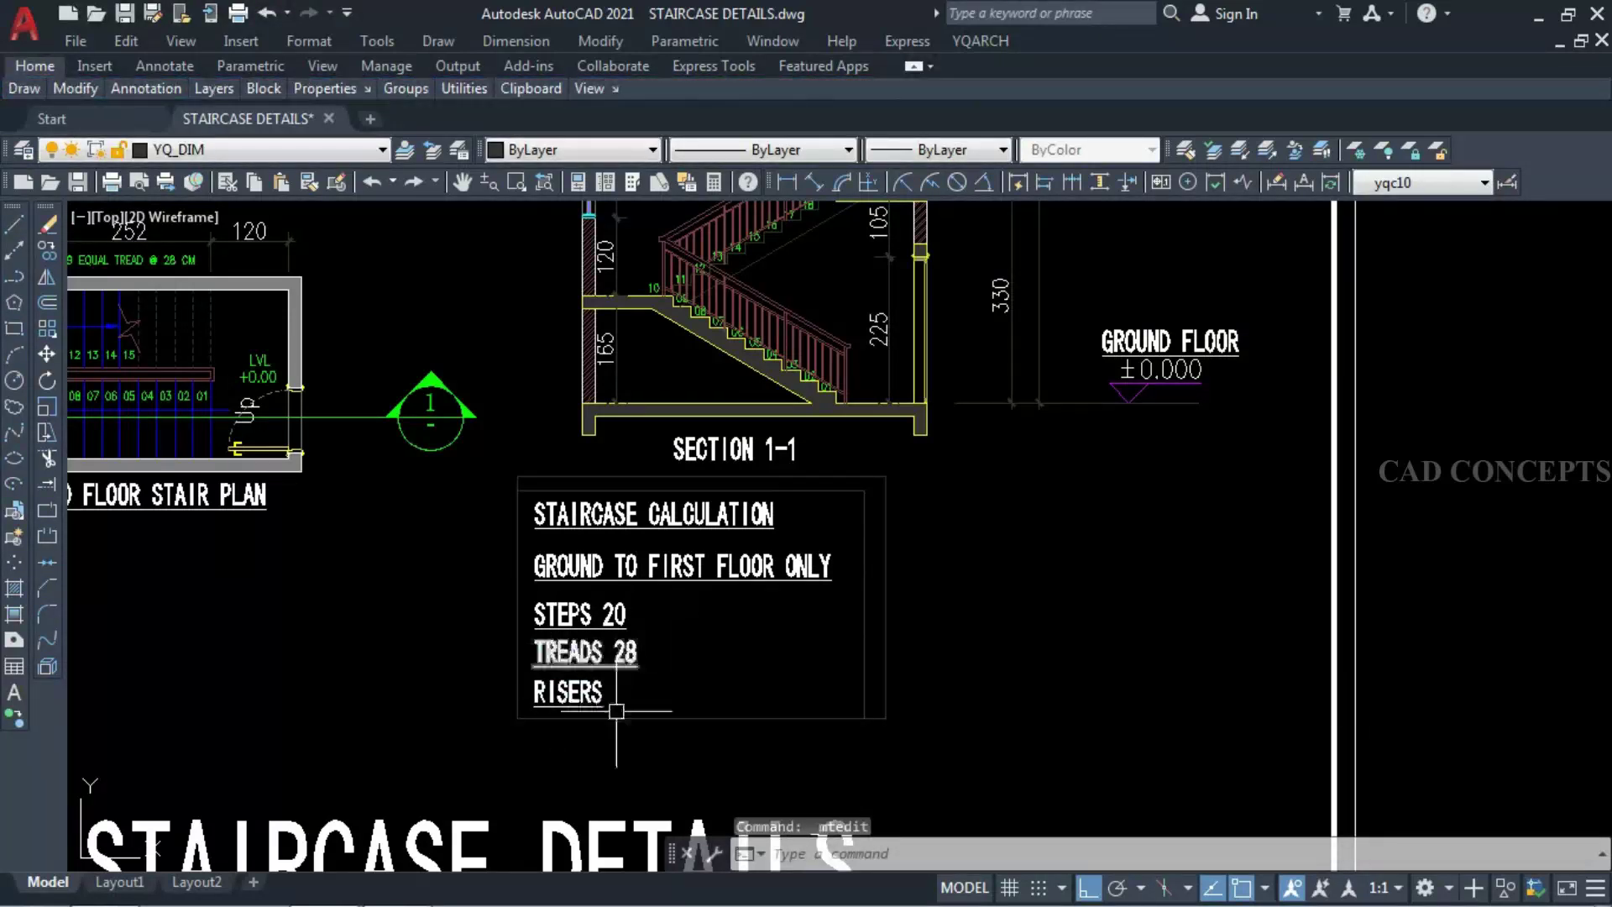
# - Look up the current step height in the YQArch staircase section settings with the LTP command, leaving them unchanged
pyautogui.write('lTP')
pyautogui.press('Return')
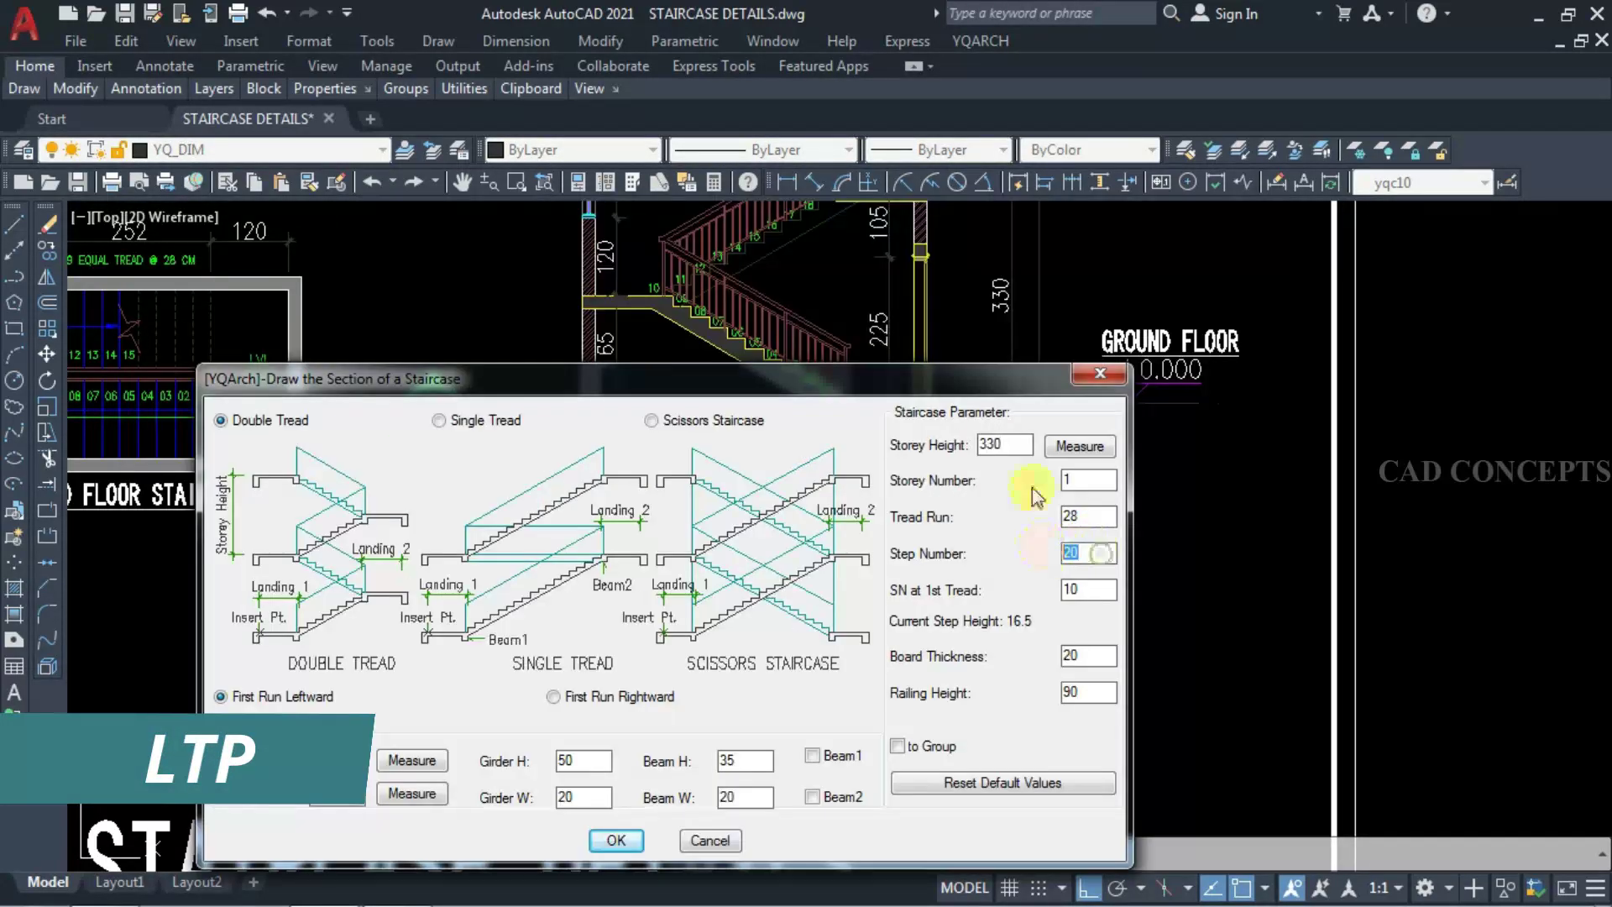
pyautogui.click(1062, 551)
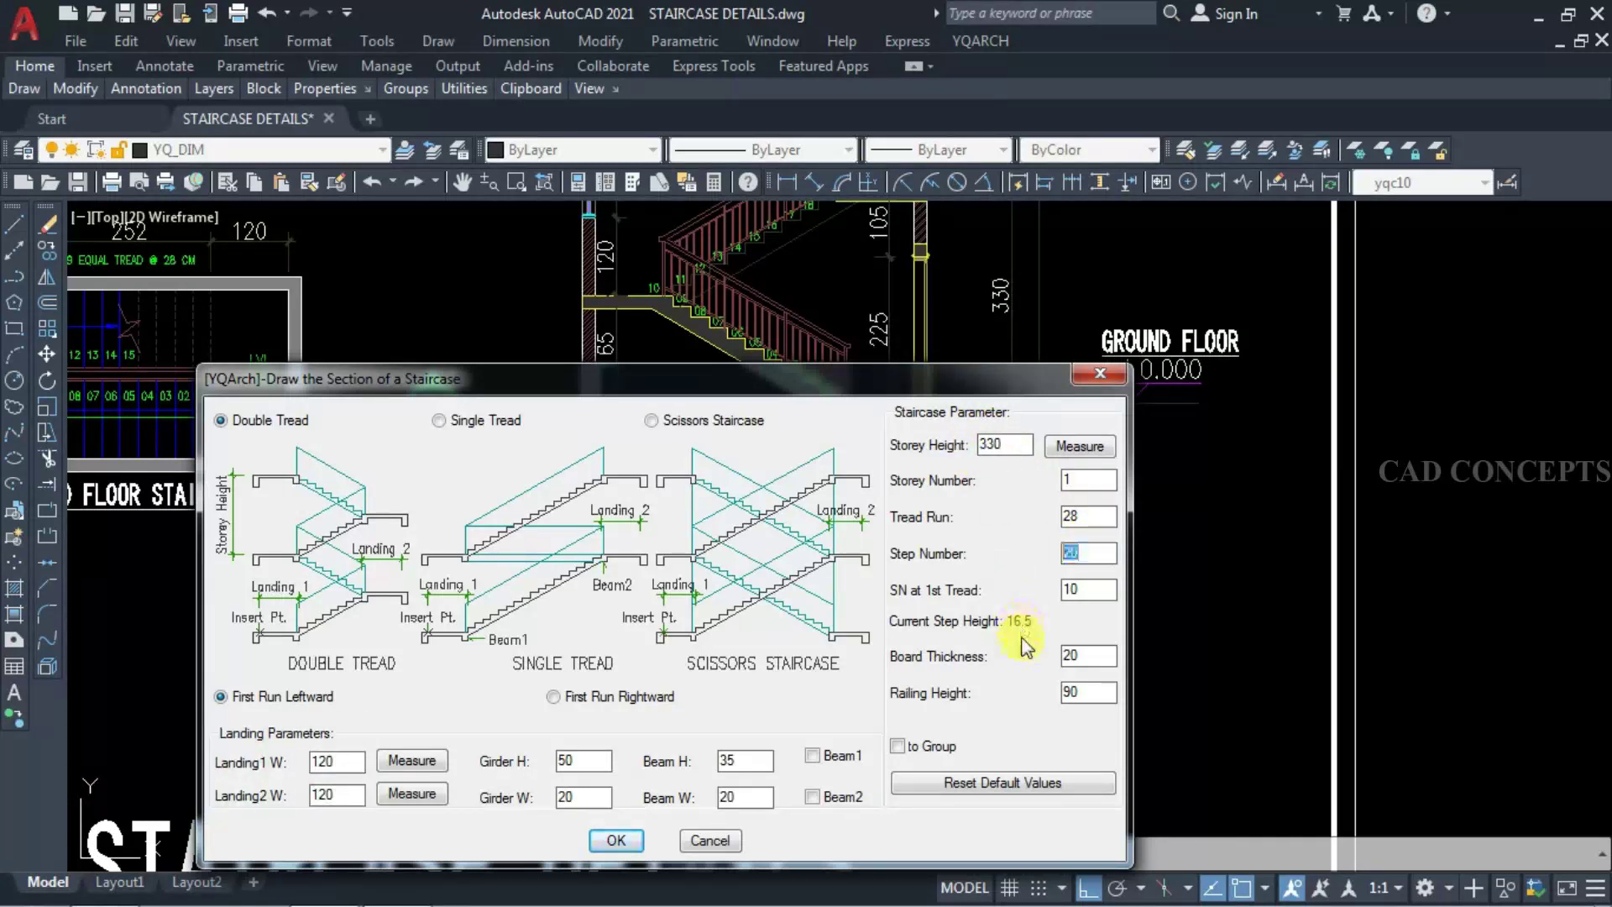
pyautogui.click(1100, 373)
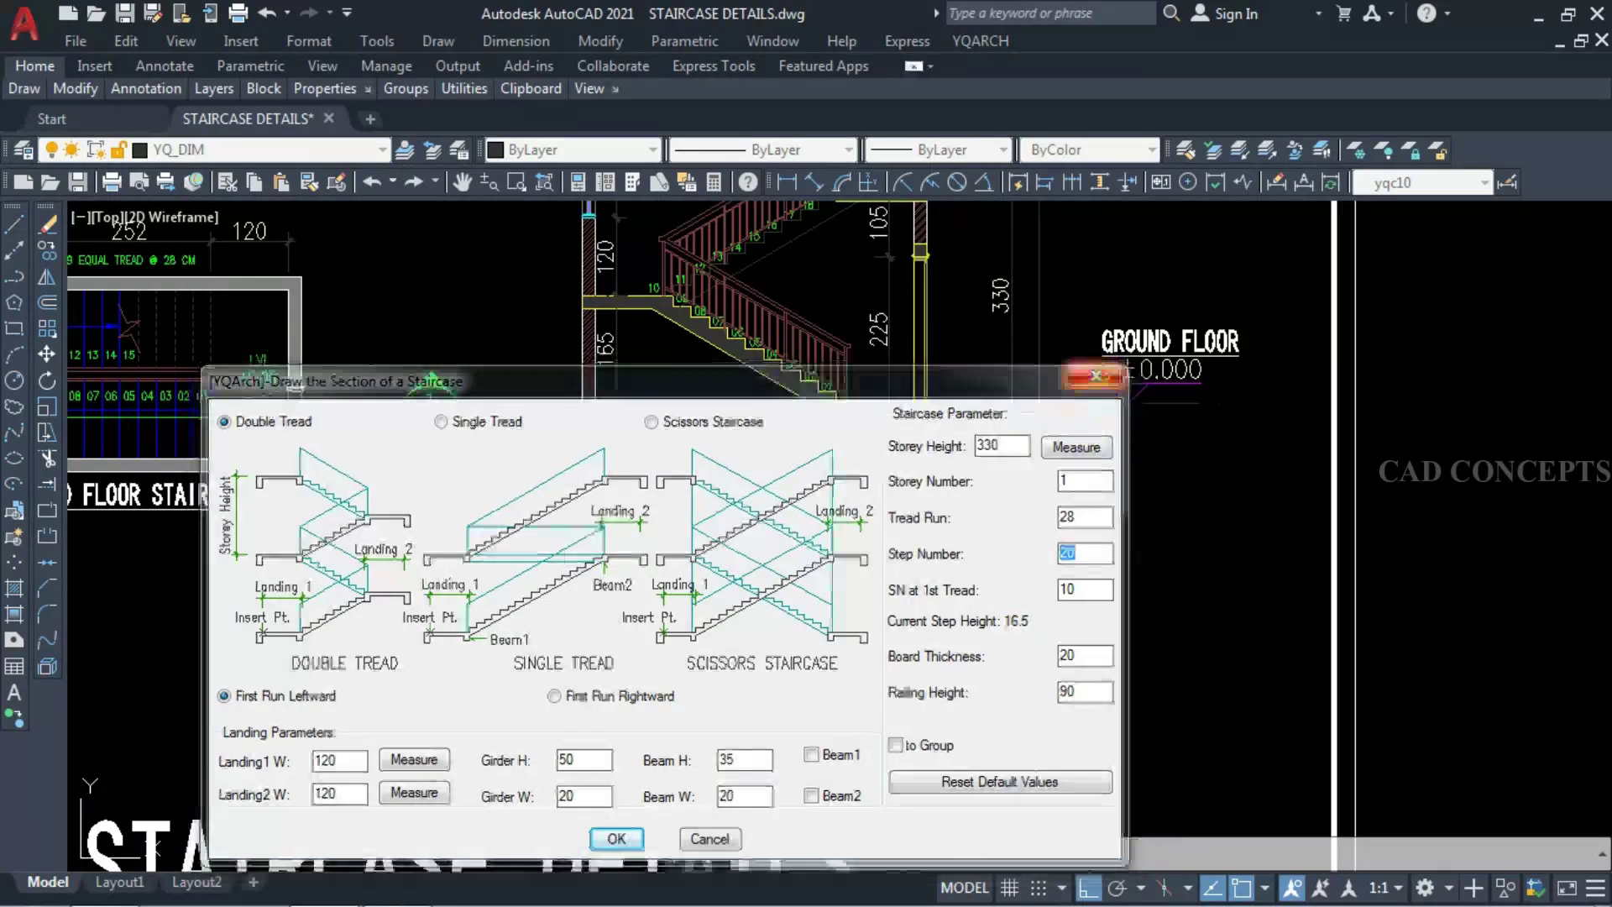
# - Complete the last line of the staircase calculation as RISERS 16.50
pyautogui.doubleClick(594, 692)
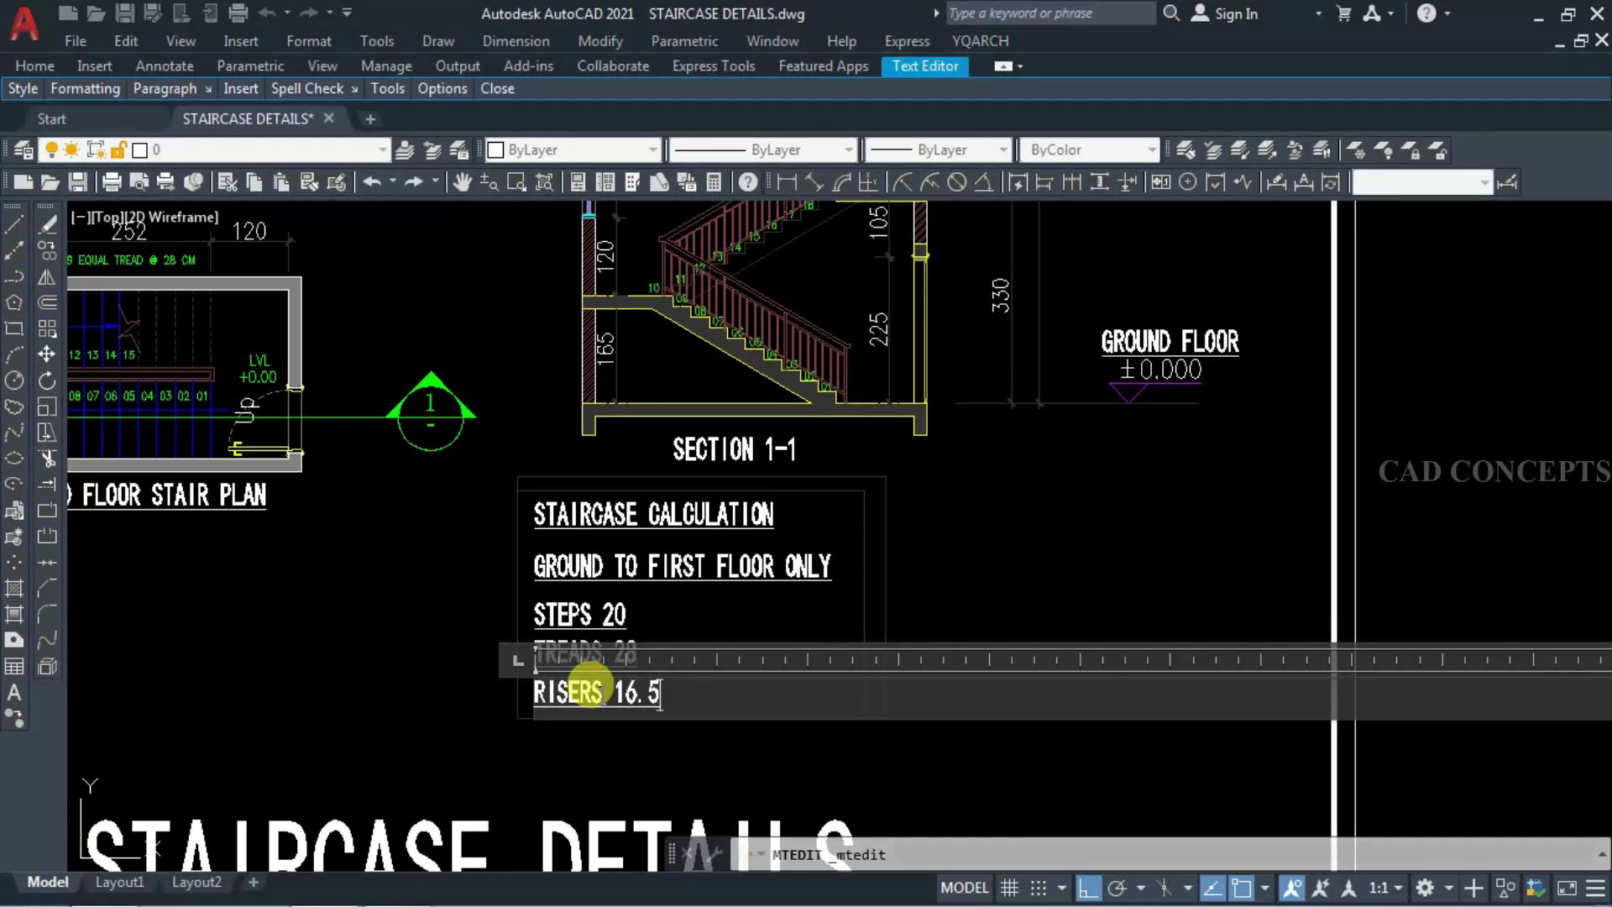
pyautogui.write('0')
pyautogui.click(610, 729)
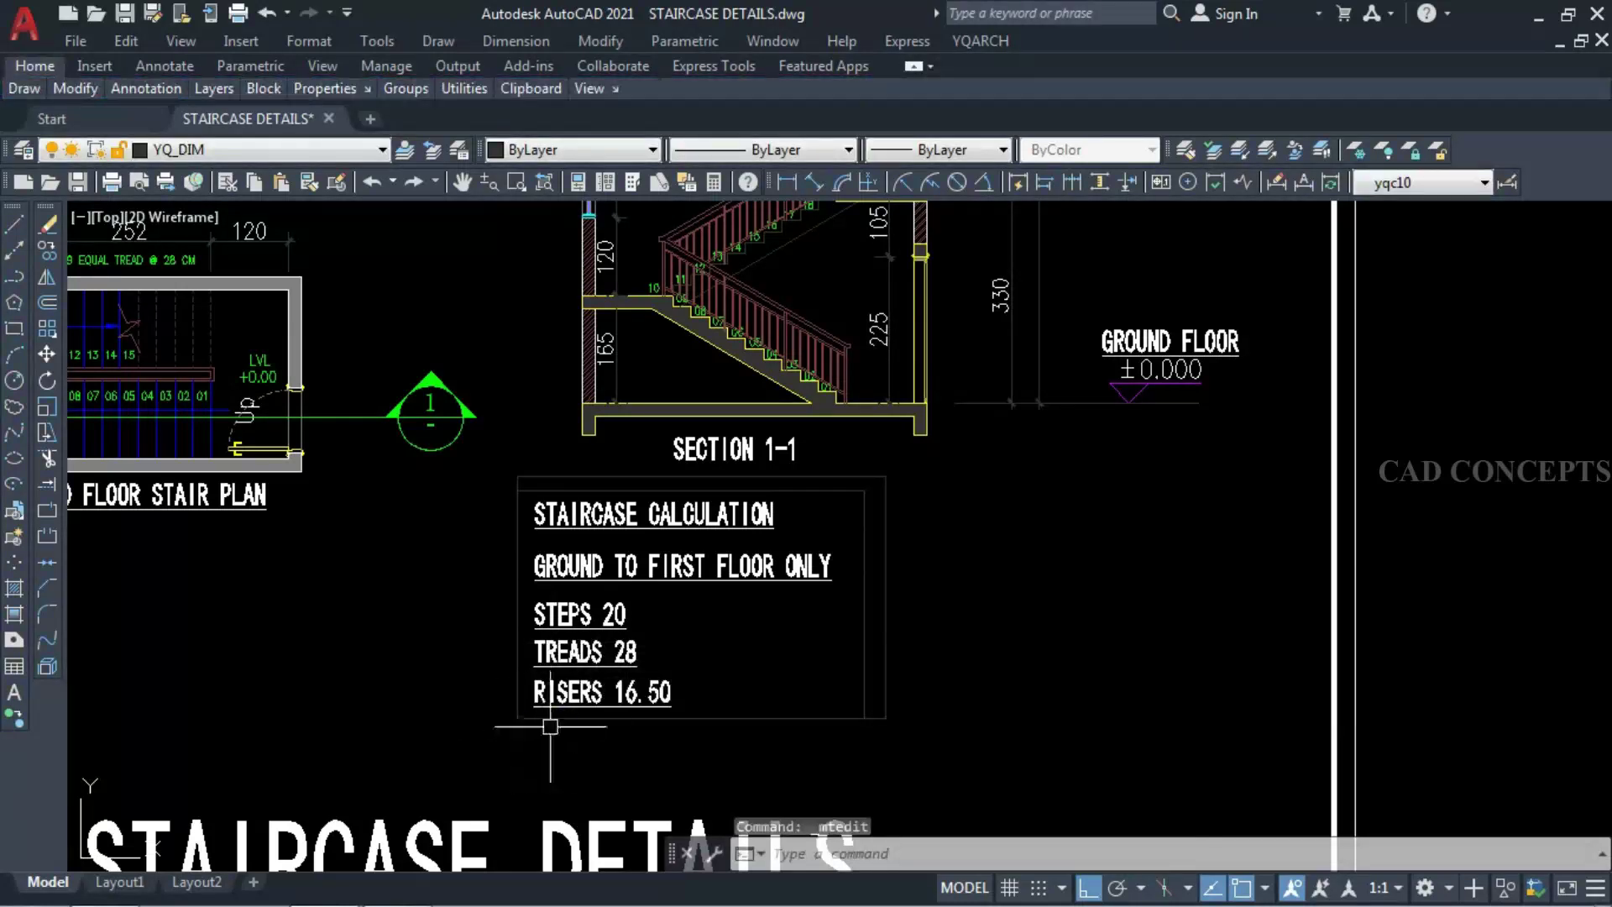
# - Hatch the narrow strip along the calculation box's top and right edges with a solid fill
pyautogui.write('h')
pyautogui.press('Return')
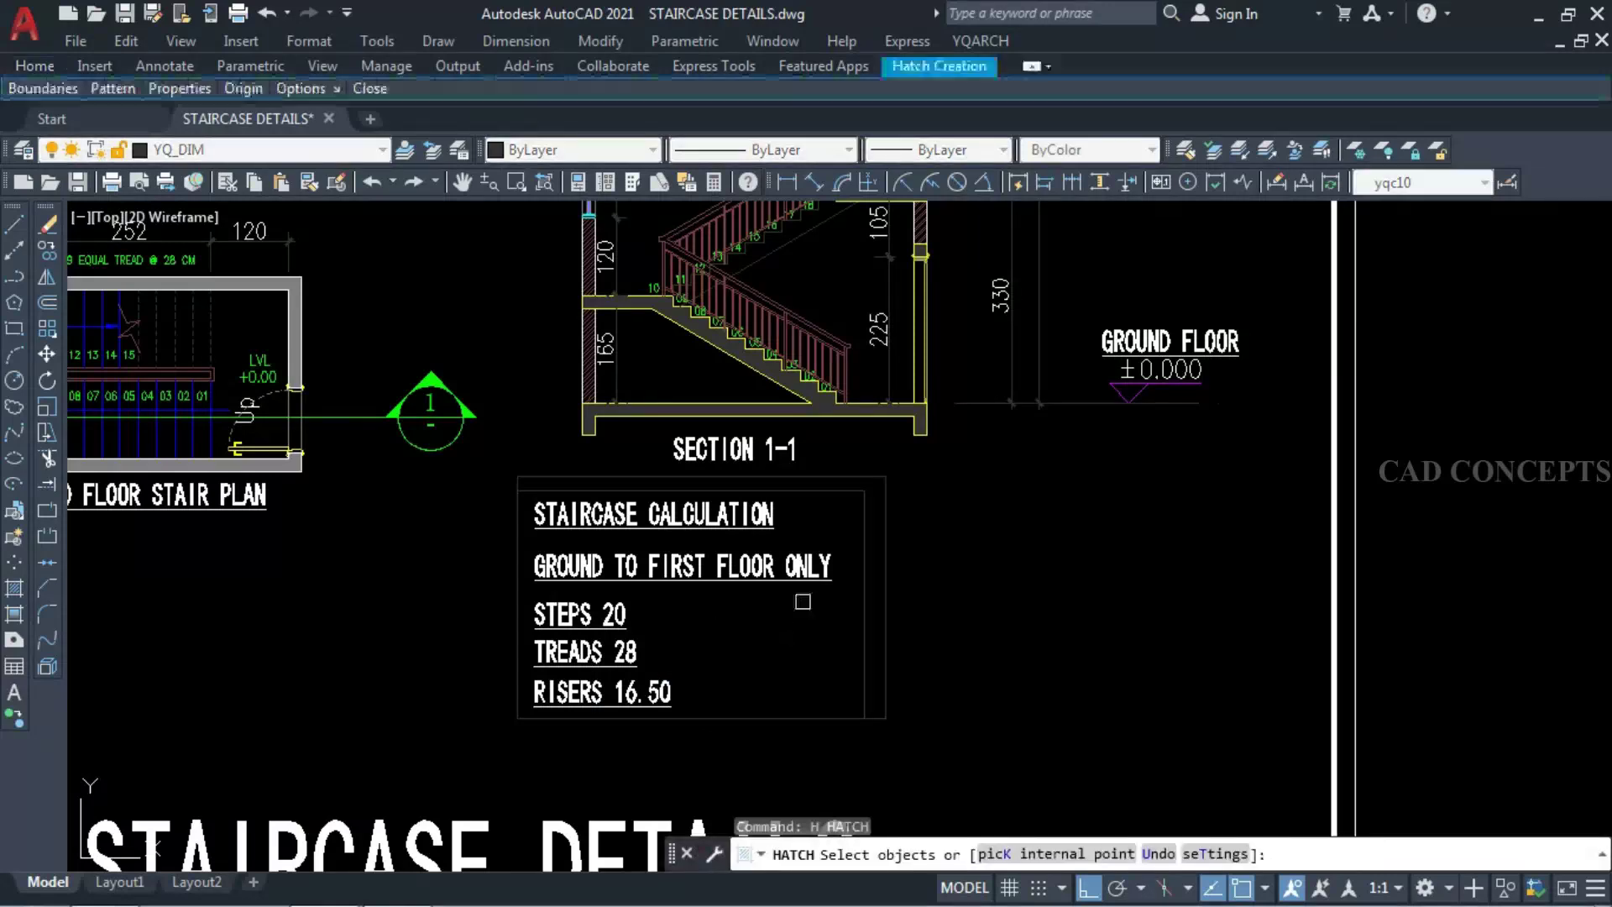
pyautogui.click(887, 572)
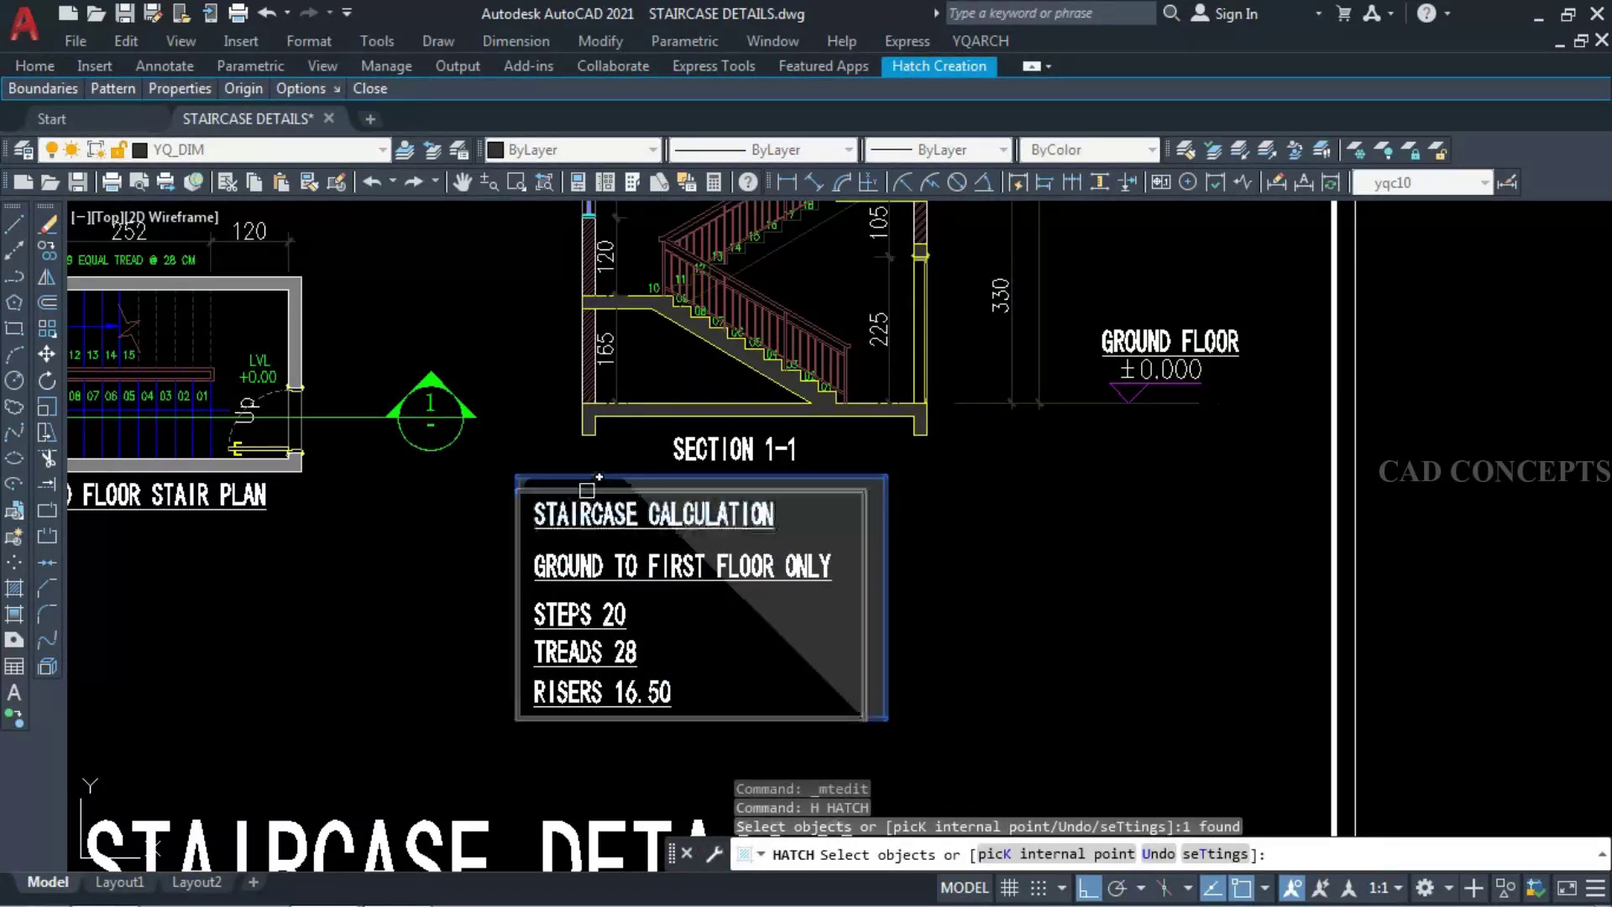
pyautogui.click(1014, 854)
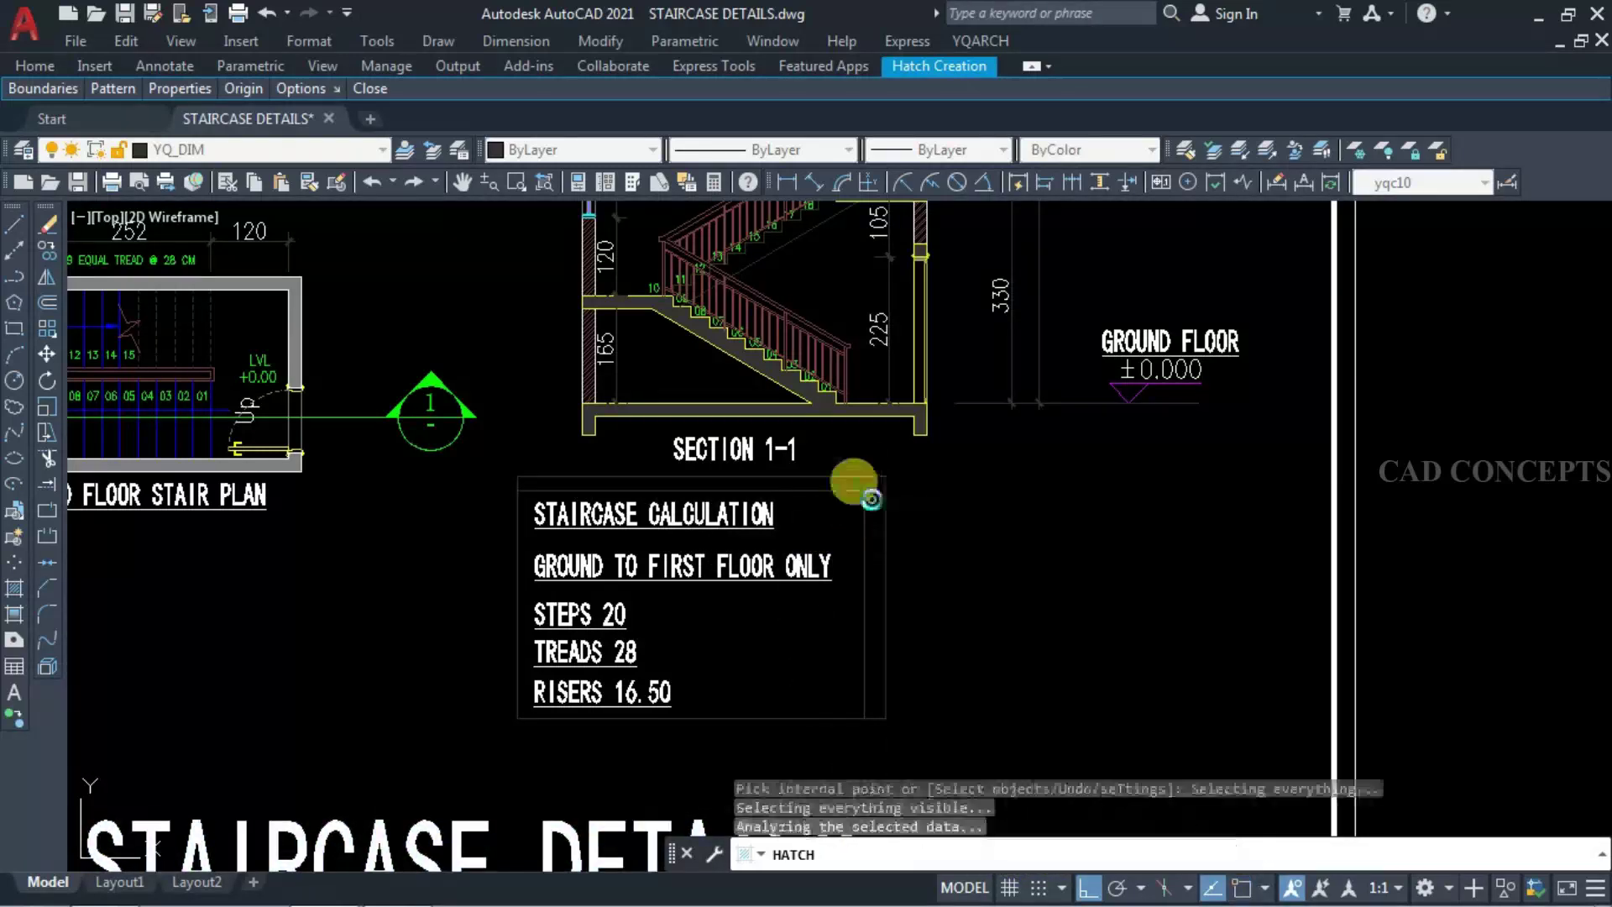
pyautogui.press('Escape')
# - Examine the staircase calculation box, the complete STAIRCASE DETAILS sheet and the full row of plan sheets
pyautogui.scroll(3, 720, 647)
pyautogui.moveTo(709, 641); pyautogui.dragTo(743, 603, button='middle')
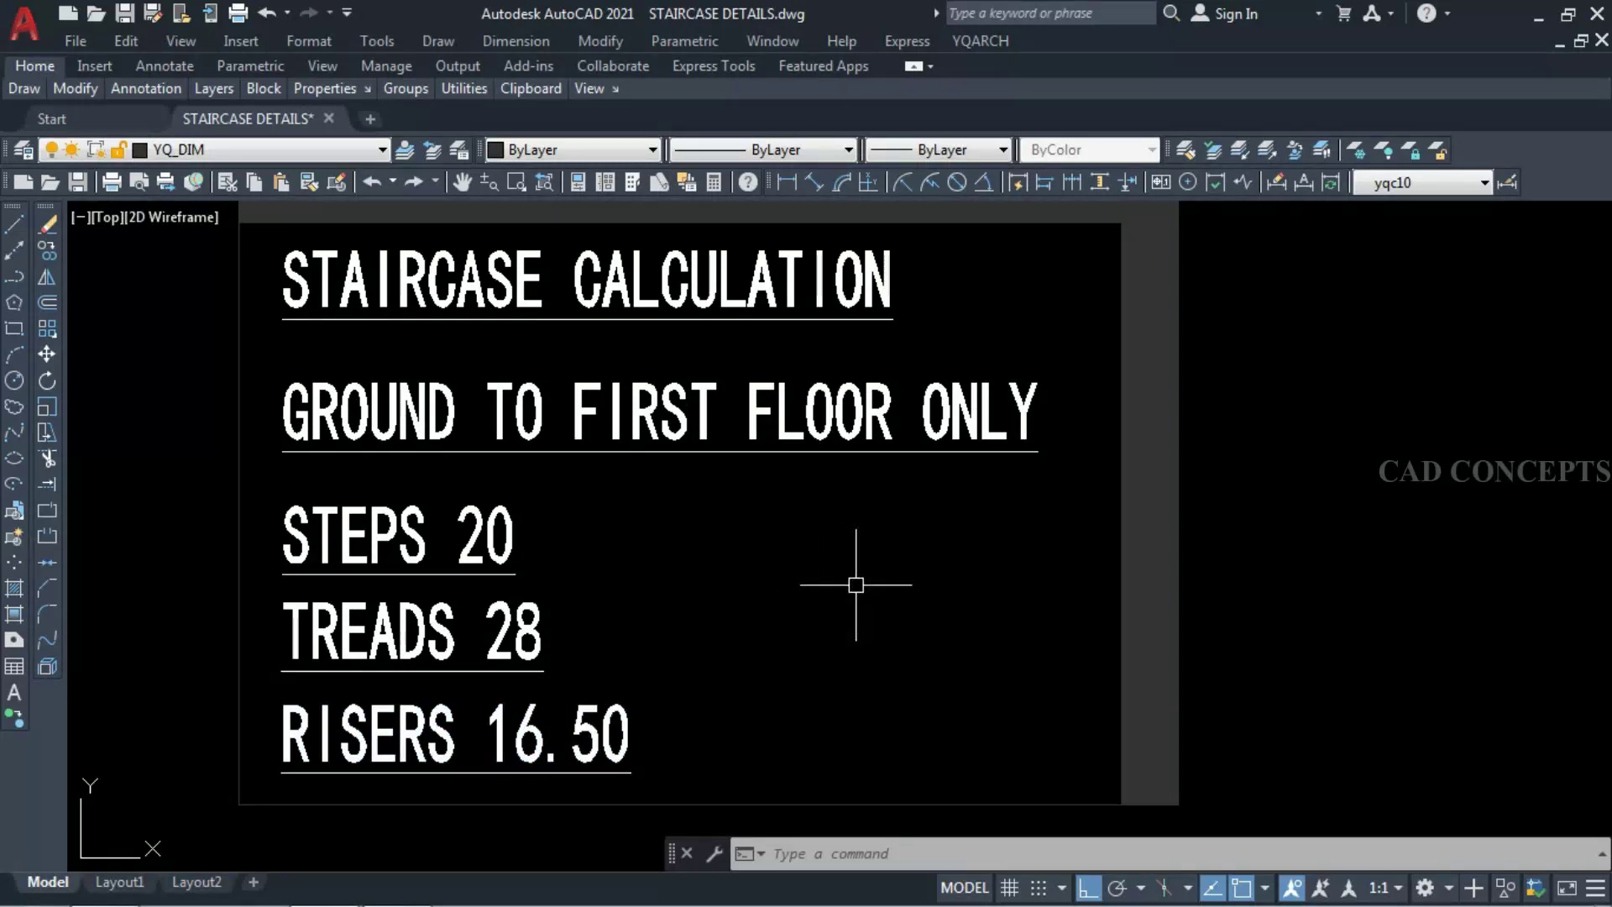
pyautogui.scroll(-2, 868, 574)
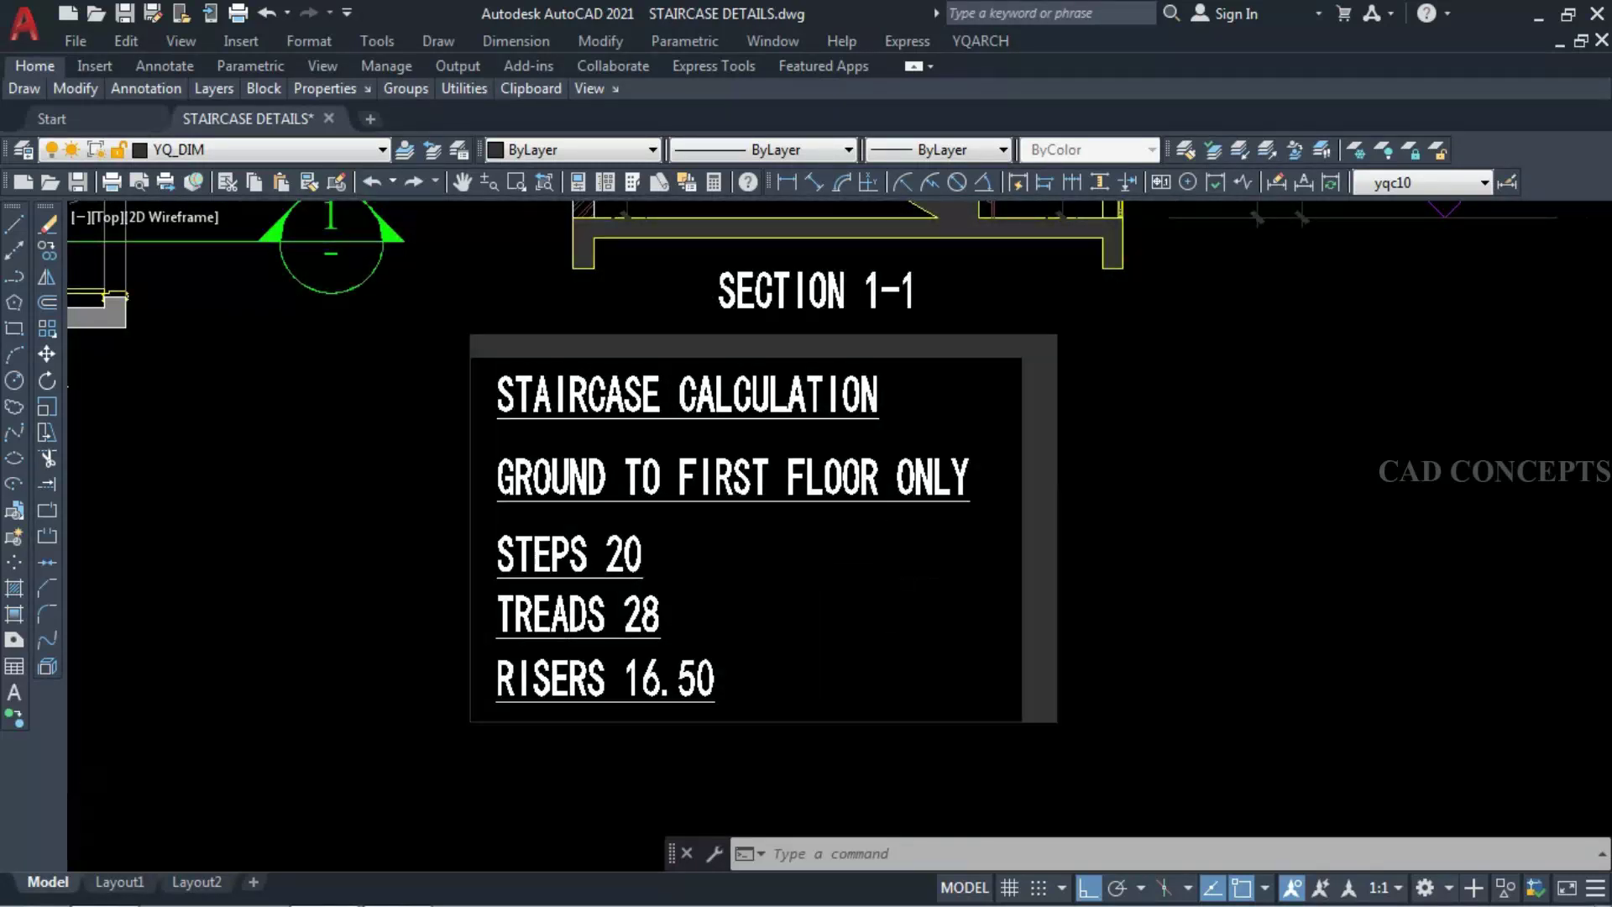
pyautogui.scroll(-4, 884, 575)
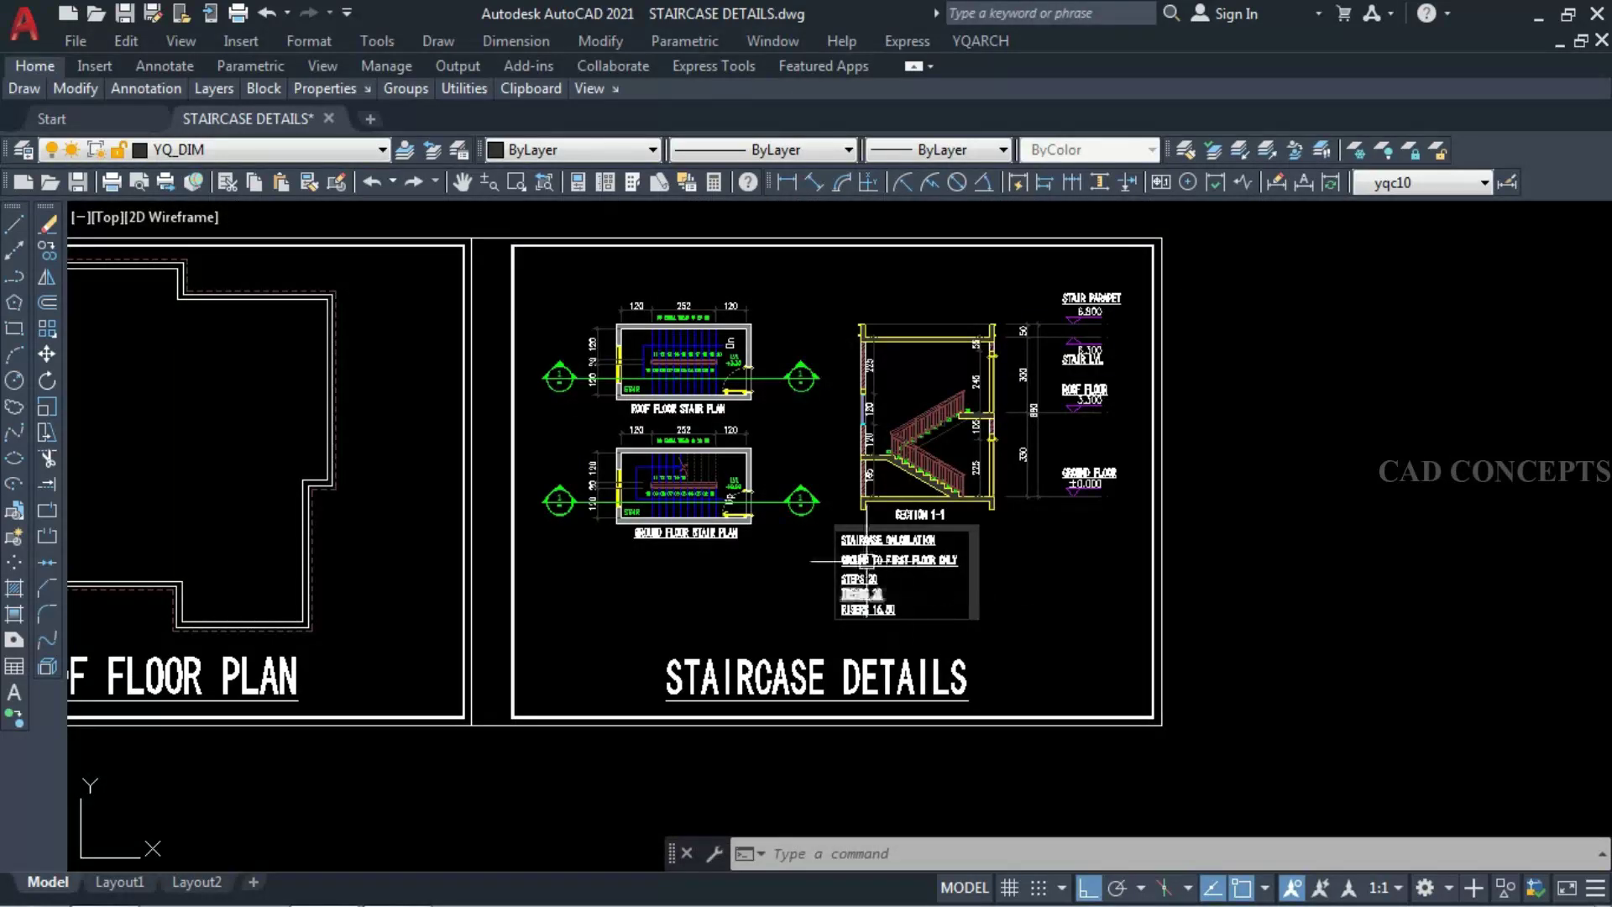
pyautogui.scroll(2, 841, 429)
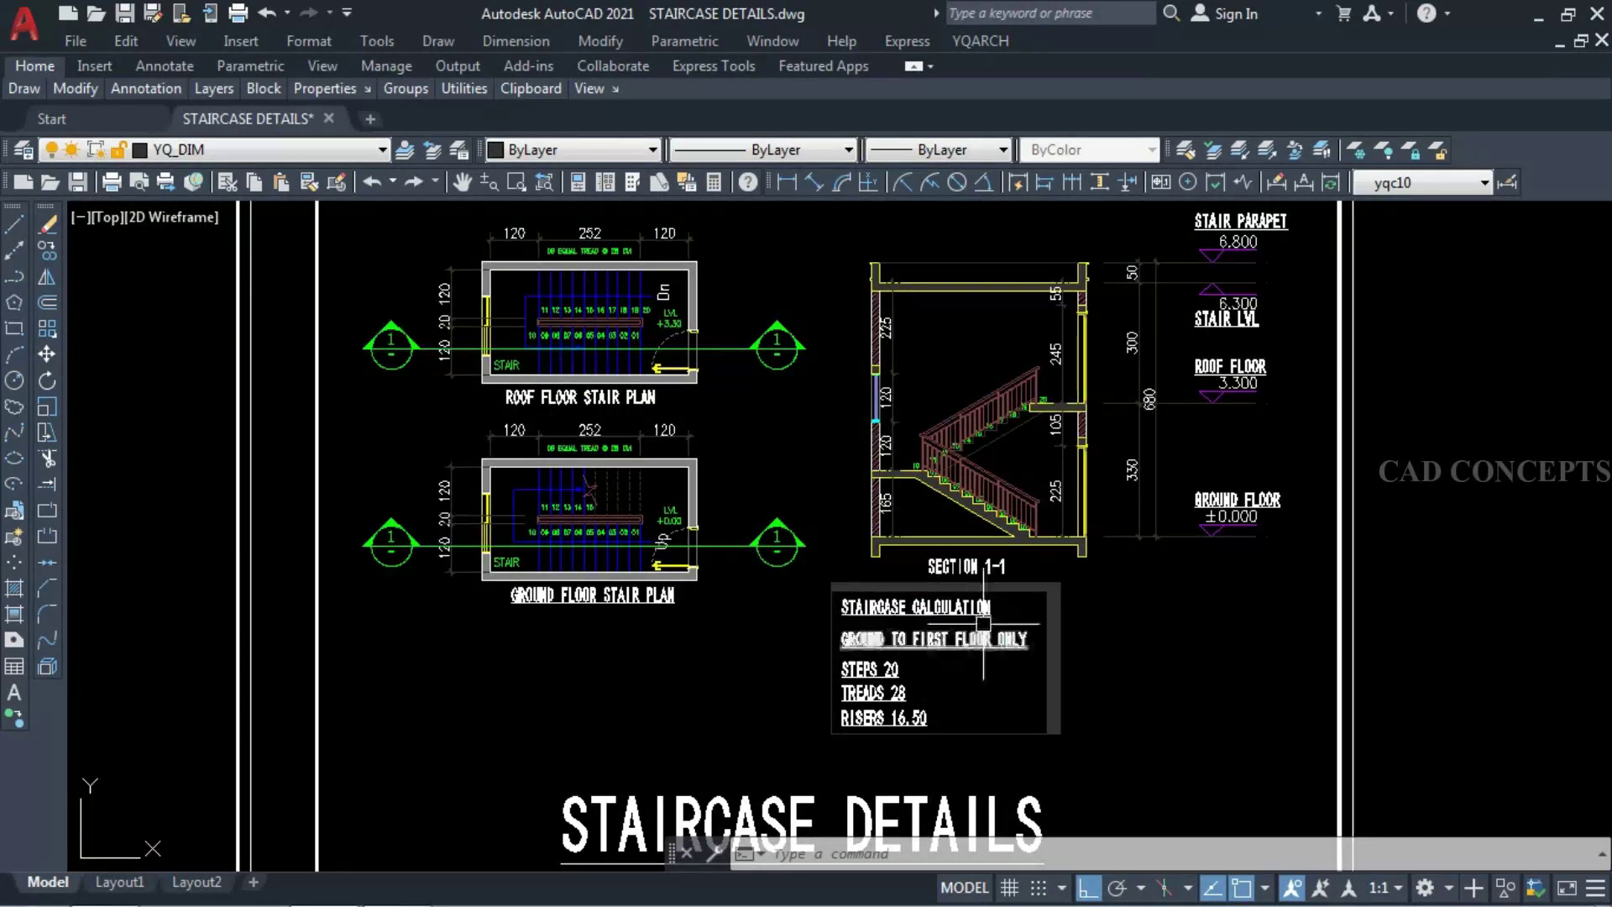
pyautogui.moveTo(1170, 671); pyautogui.dragTo(1169, 684, button='middle')
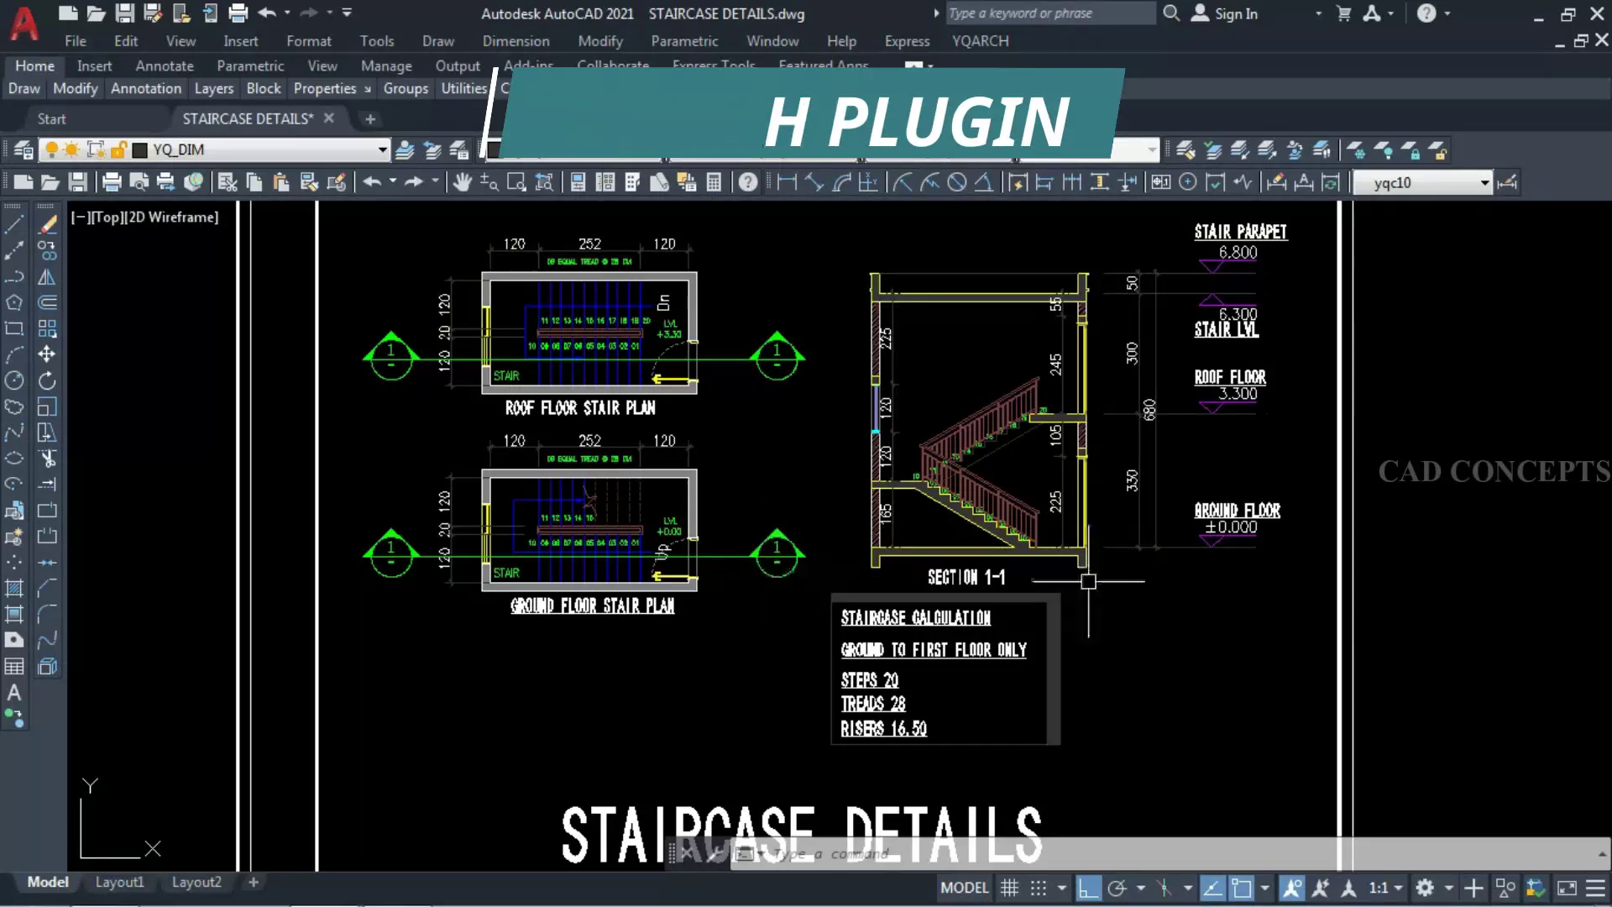
pyautogui.scroll(-6, 767, 559)
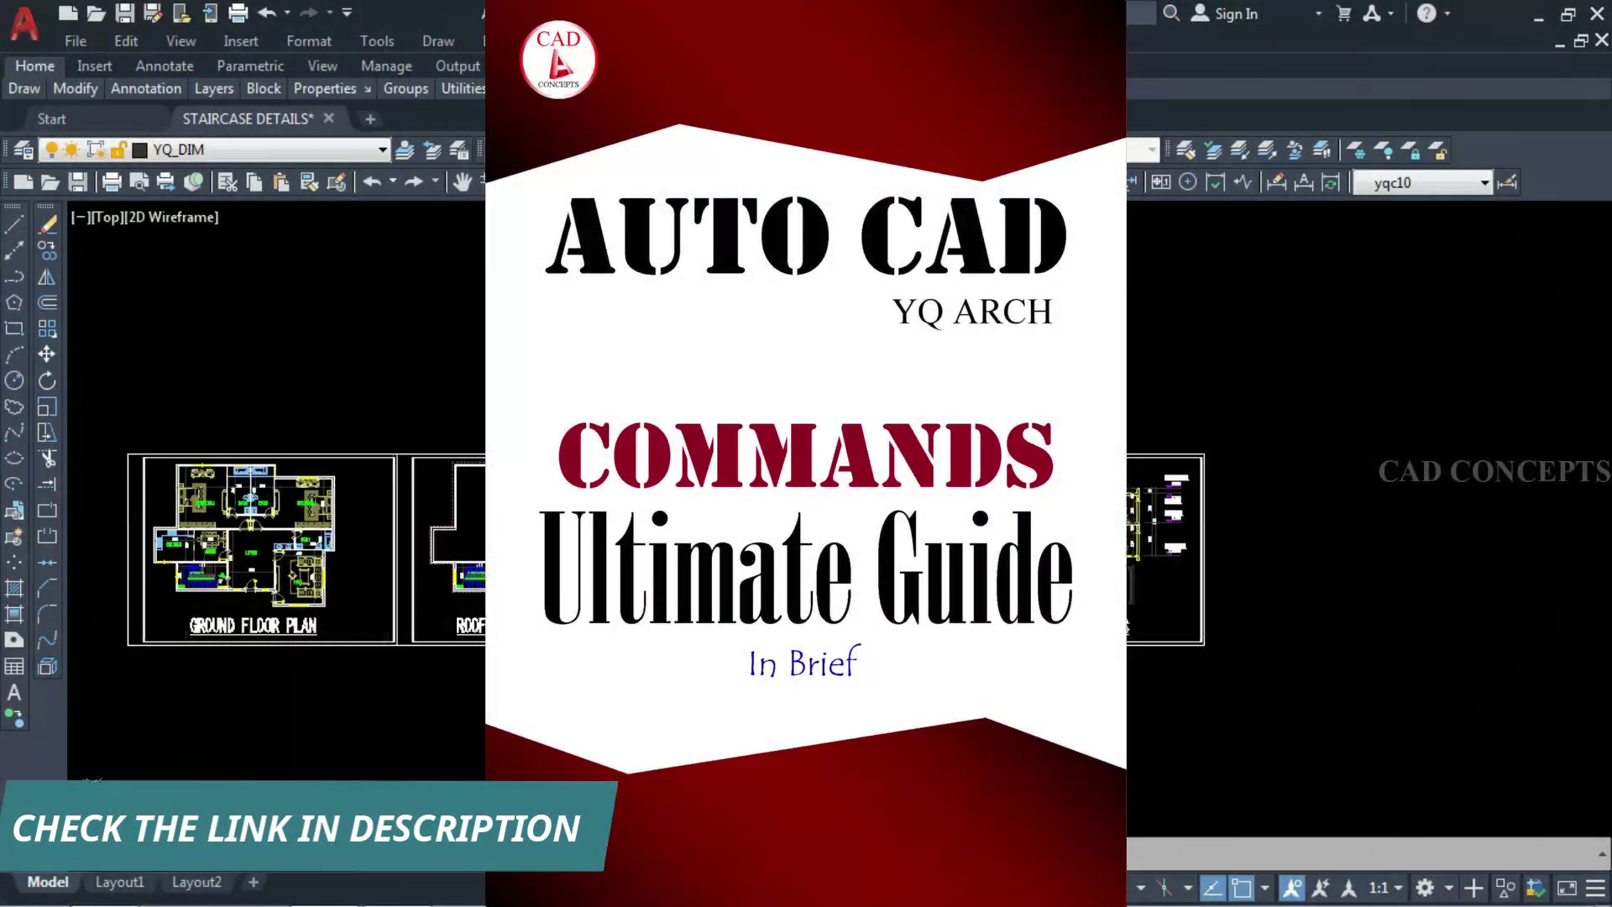
pyautogui.moveTo(767, 559); pyautogui.dragTo(837, 548, button='middle')
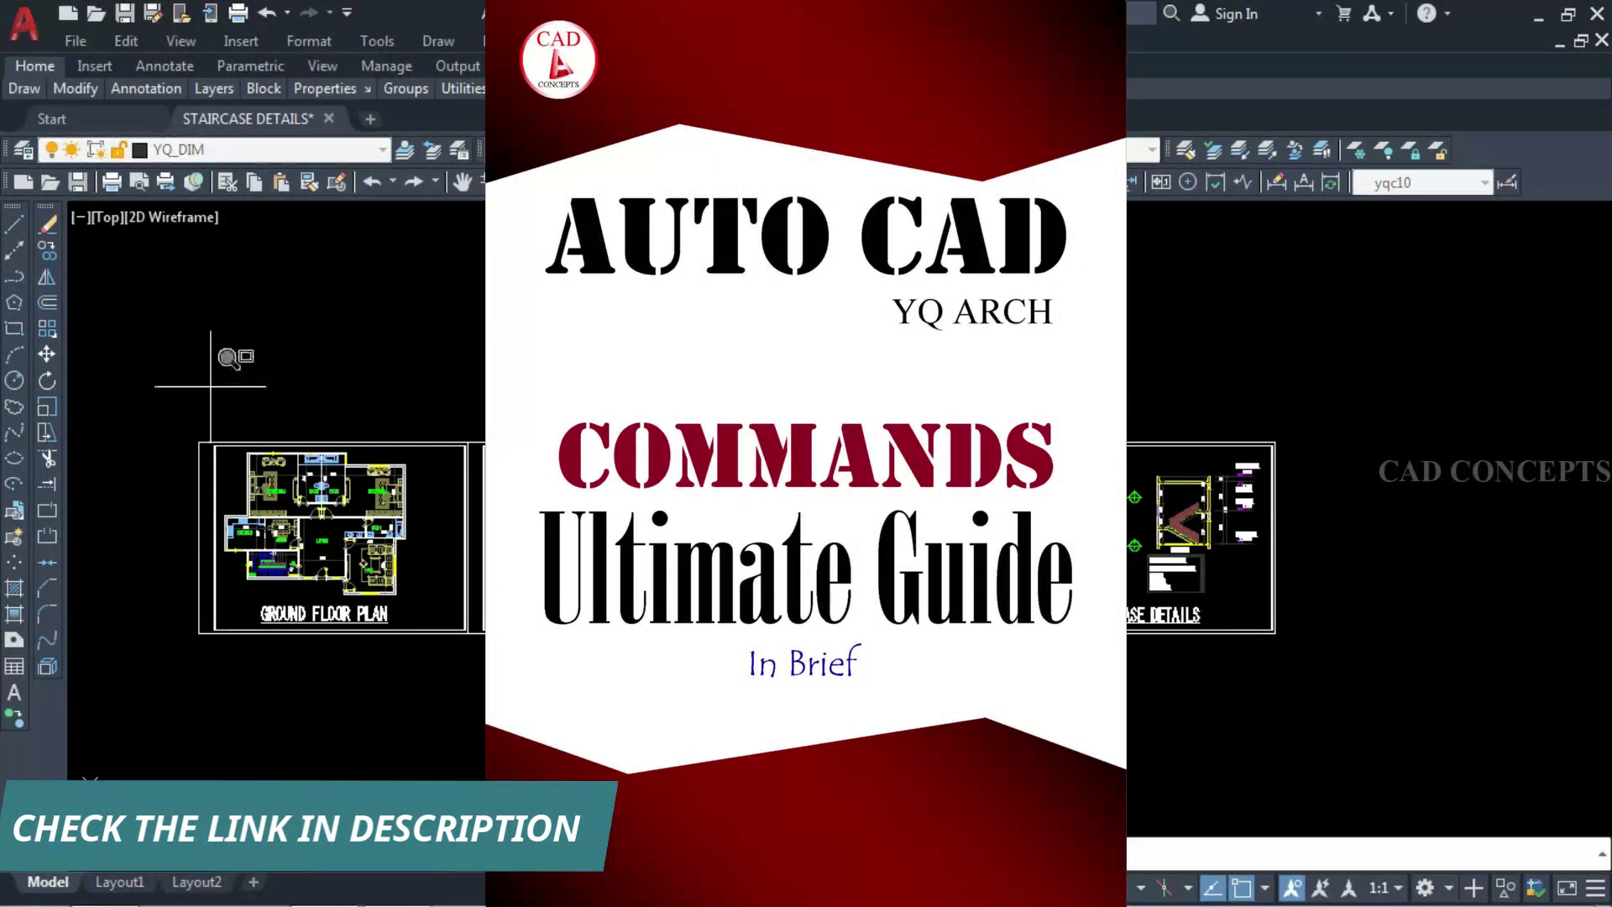
pyautogui.click(182, 408)
pyautogui.click(1414, 701)
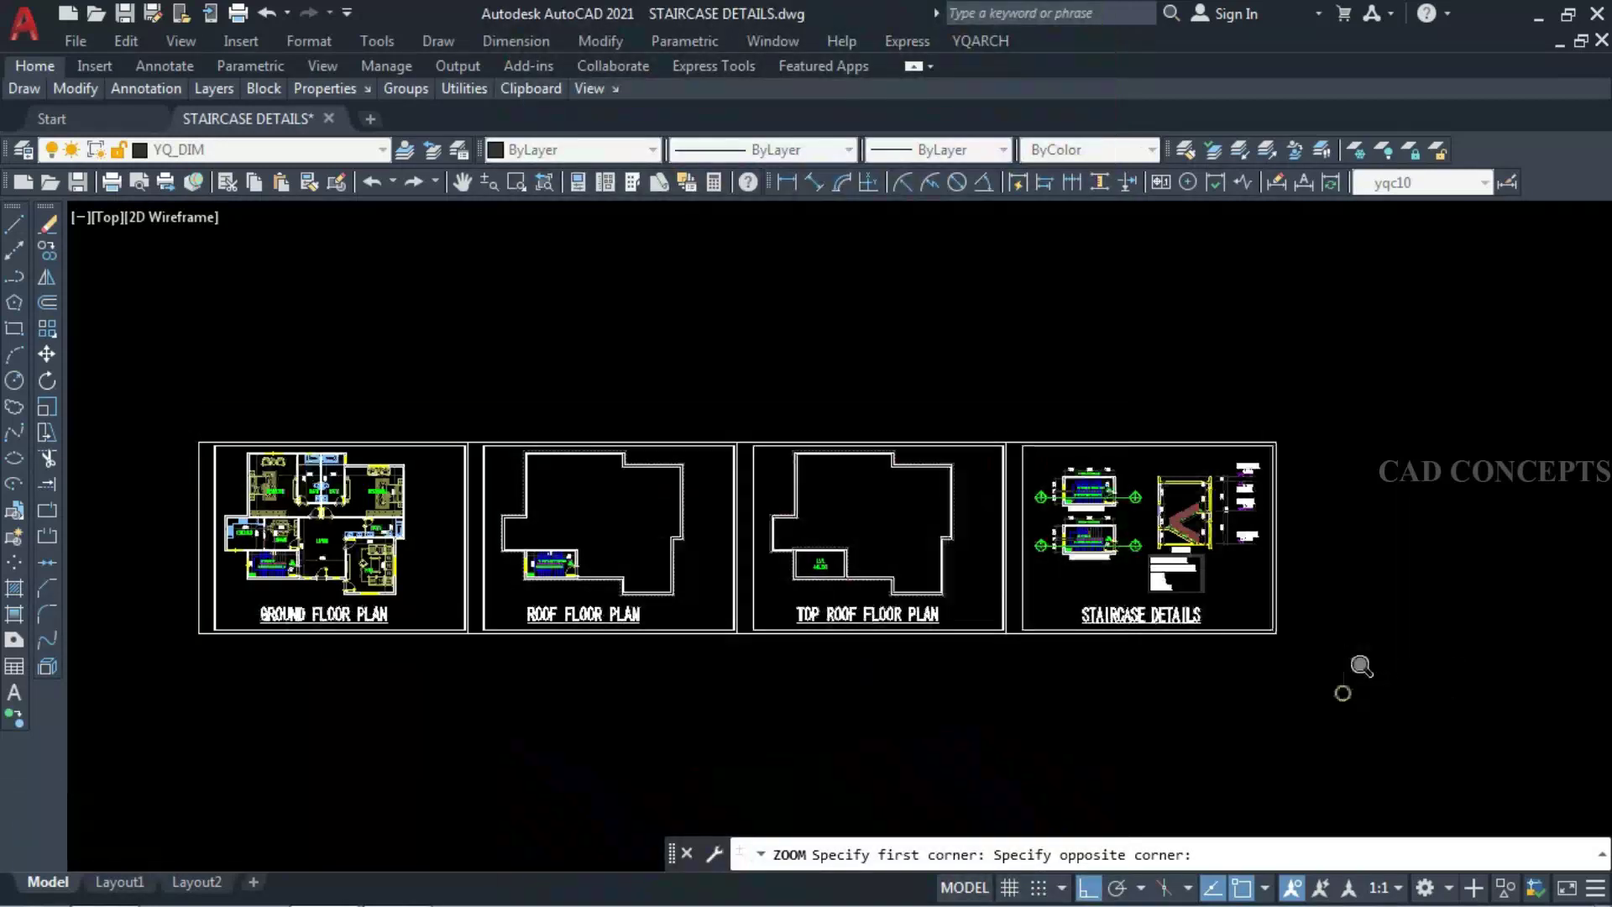
pyautogui.click(776, 239)
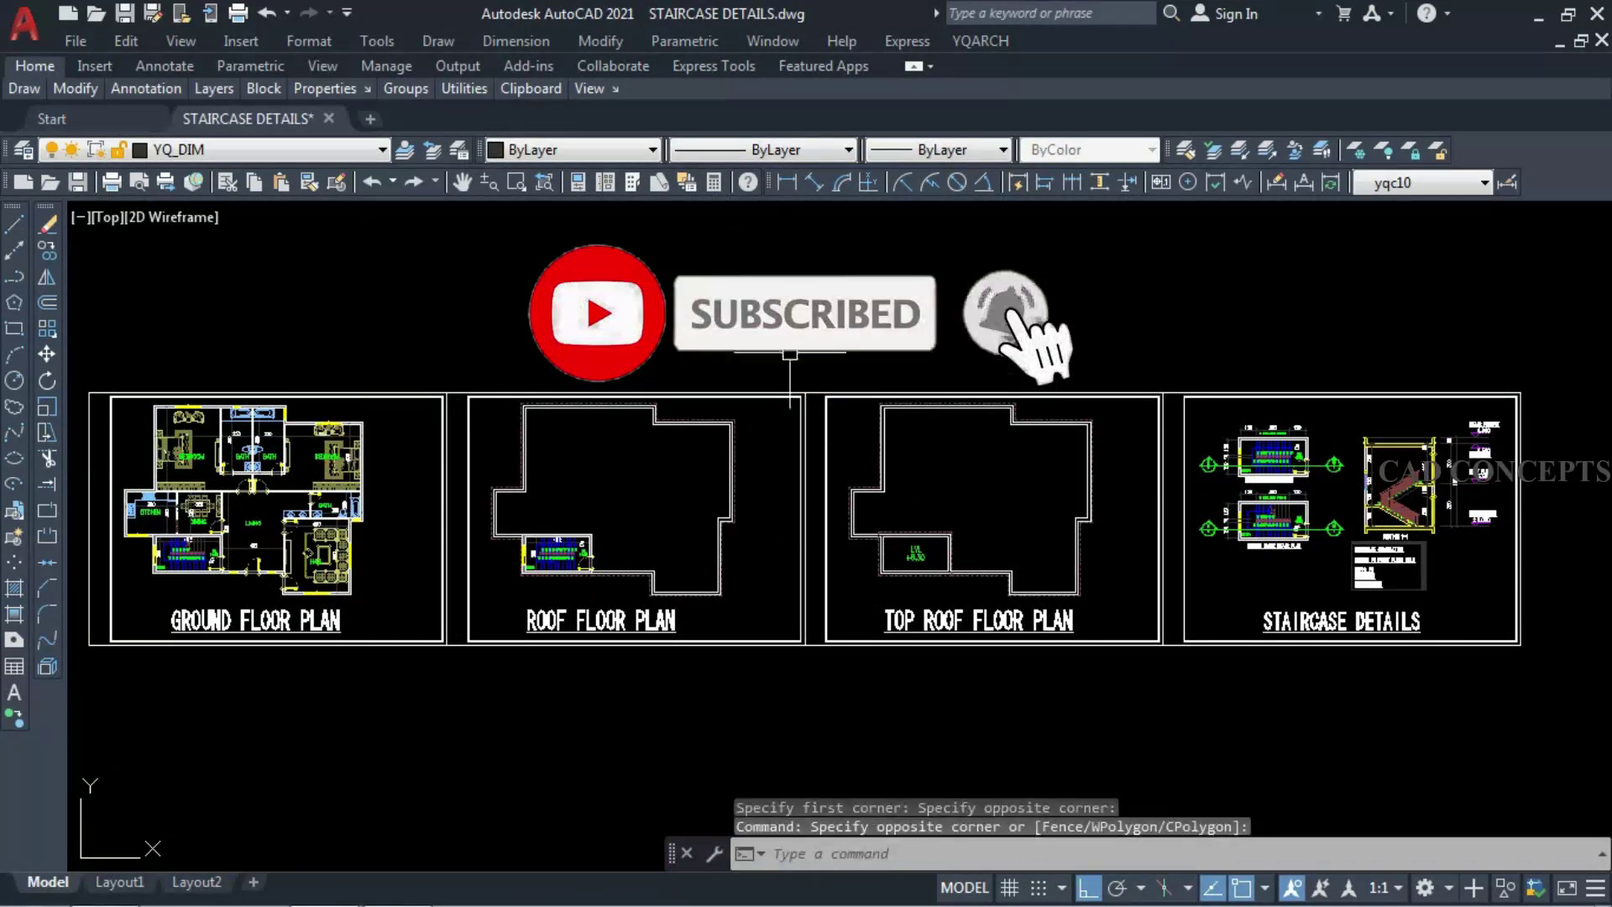